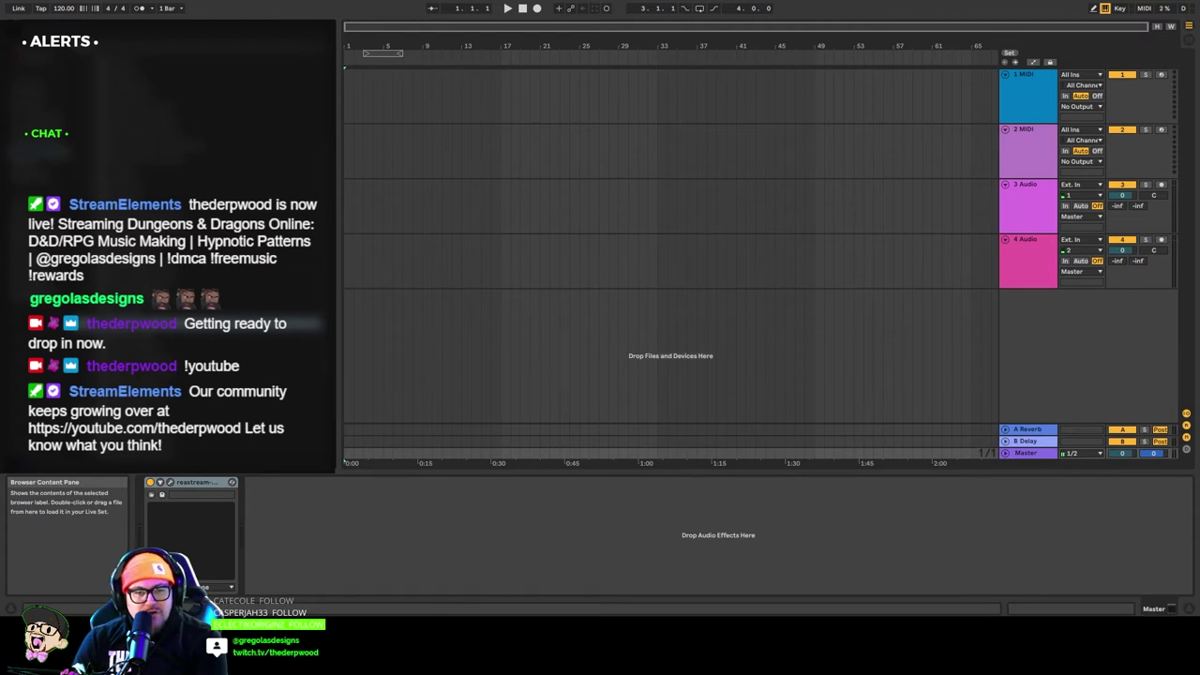
Place the haxbox-epica-hunting drum loop at bar 1 of track 3 and duplicate it twice to reach bar 49.
drag(253, 324, 356, 187)
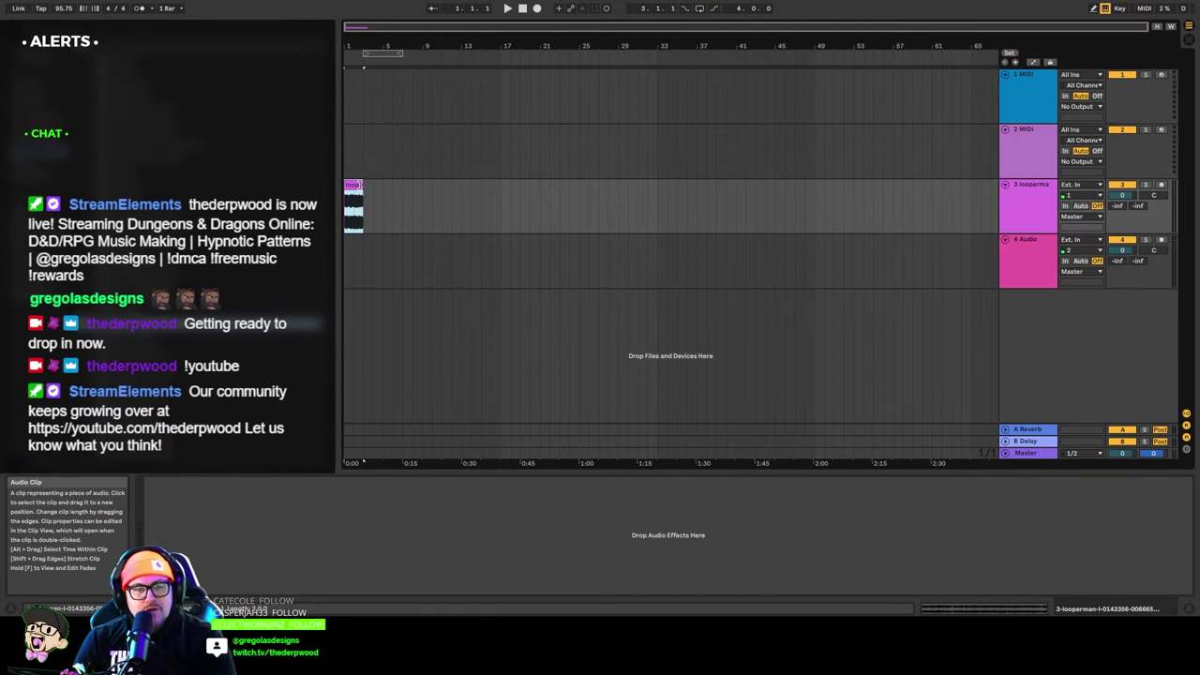
key(ctrl+d)
key(ctrl+d)
Loop the arrangement over the full span of the three clips and start playback.
key(ctrl+a)
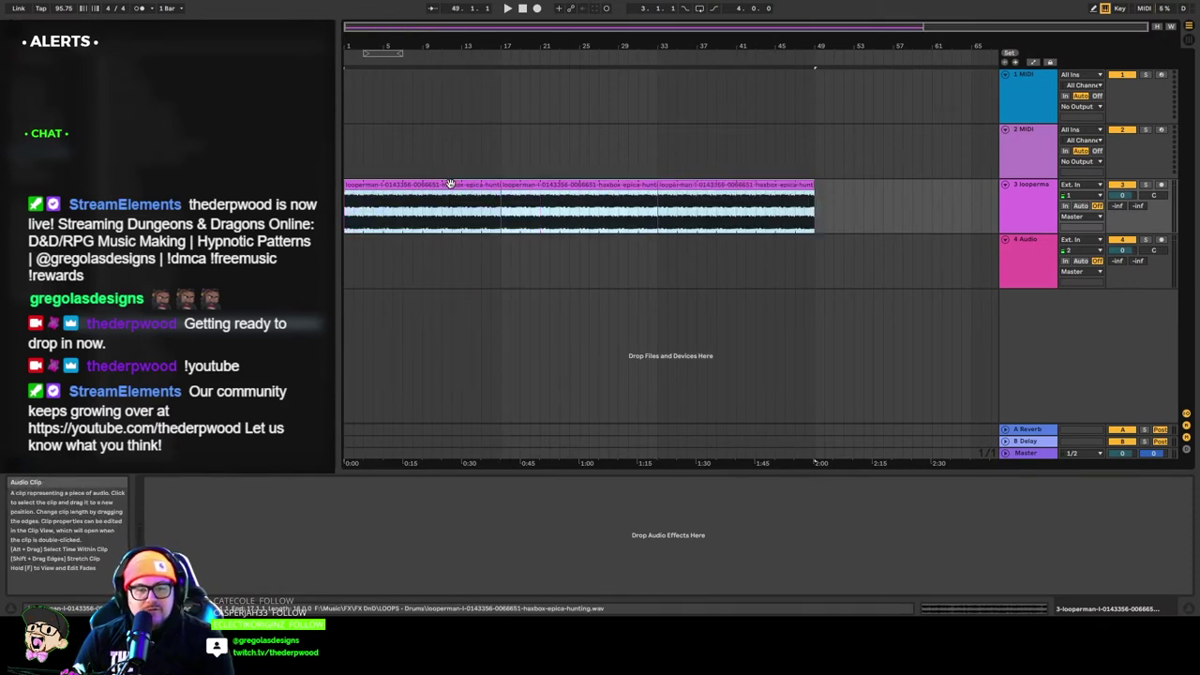
key(ctrl+l)
key(space)
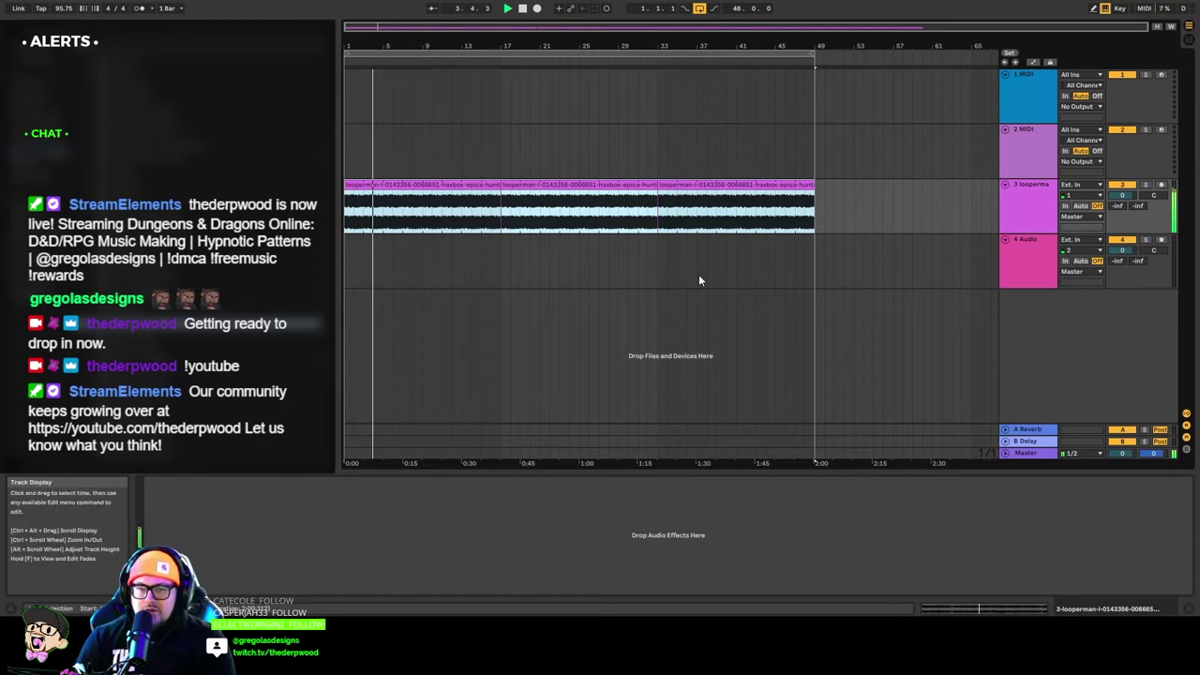
Add an EQ Eight to track 3 and expand its frequency display.
click(1022, 212)
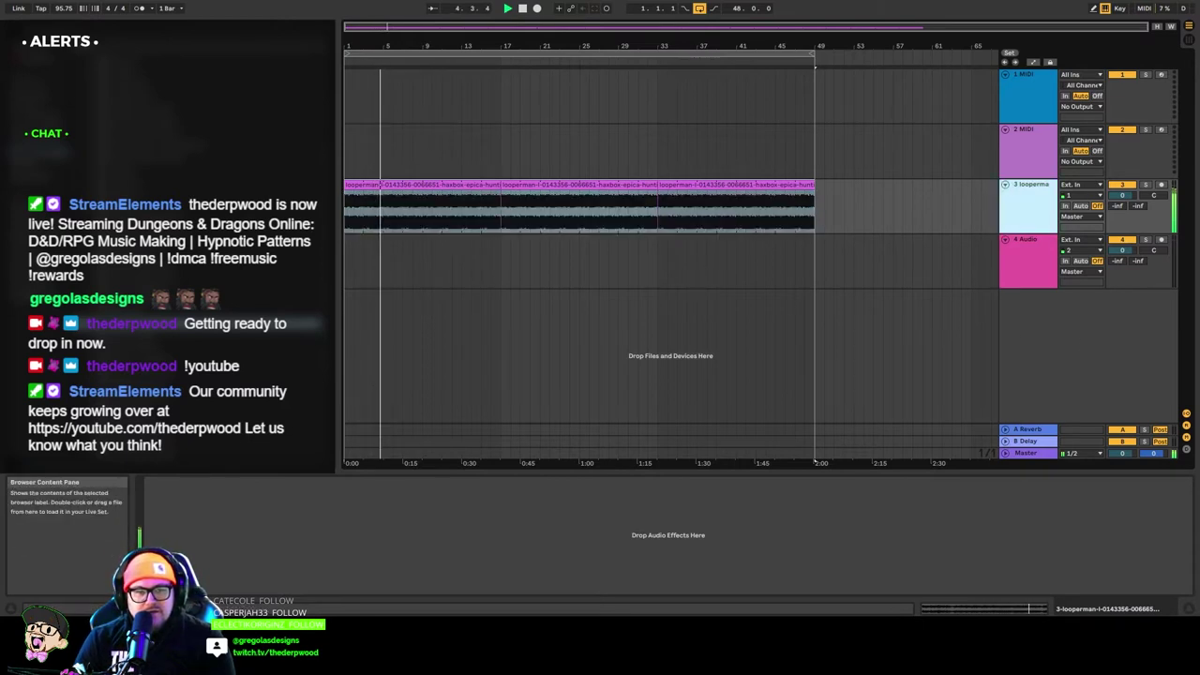
click(45, 122)
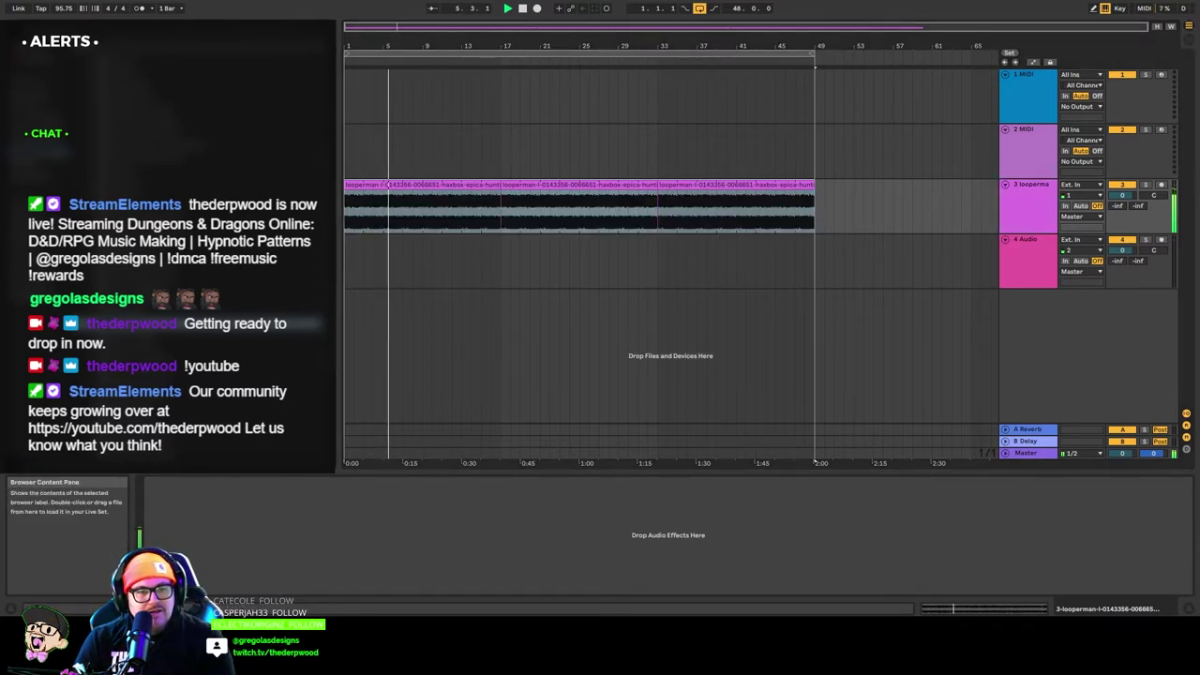
drag(178, 188, 1063, 209)
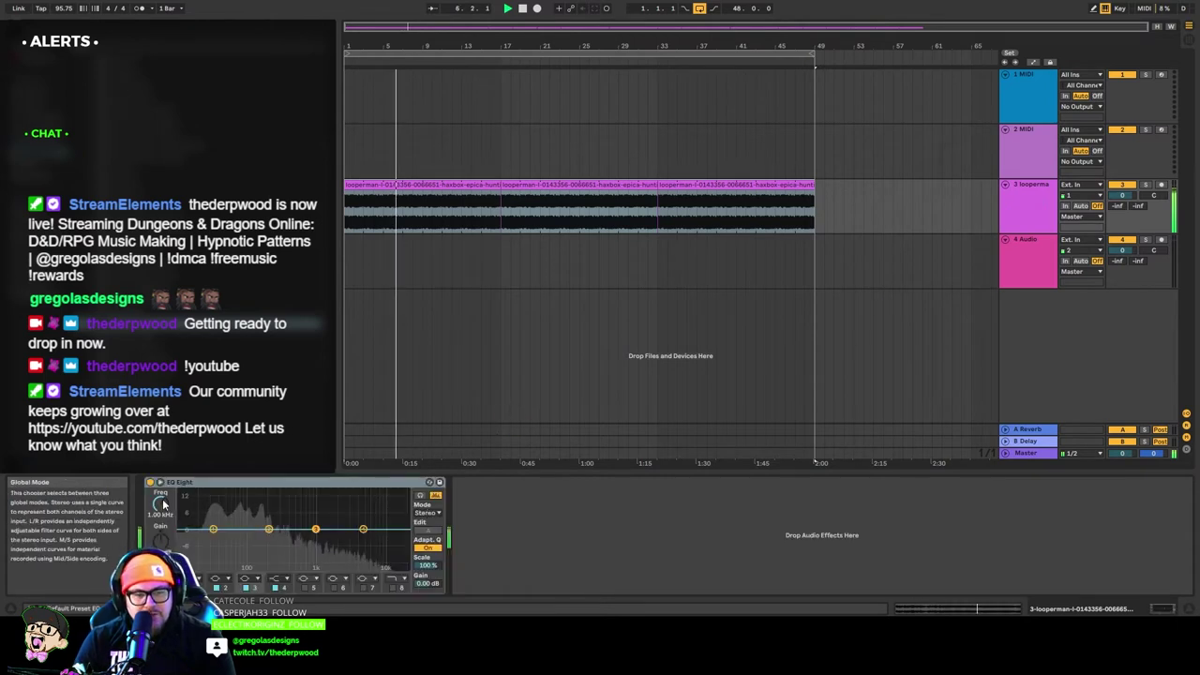
click(429, 482)
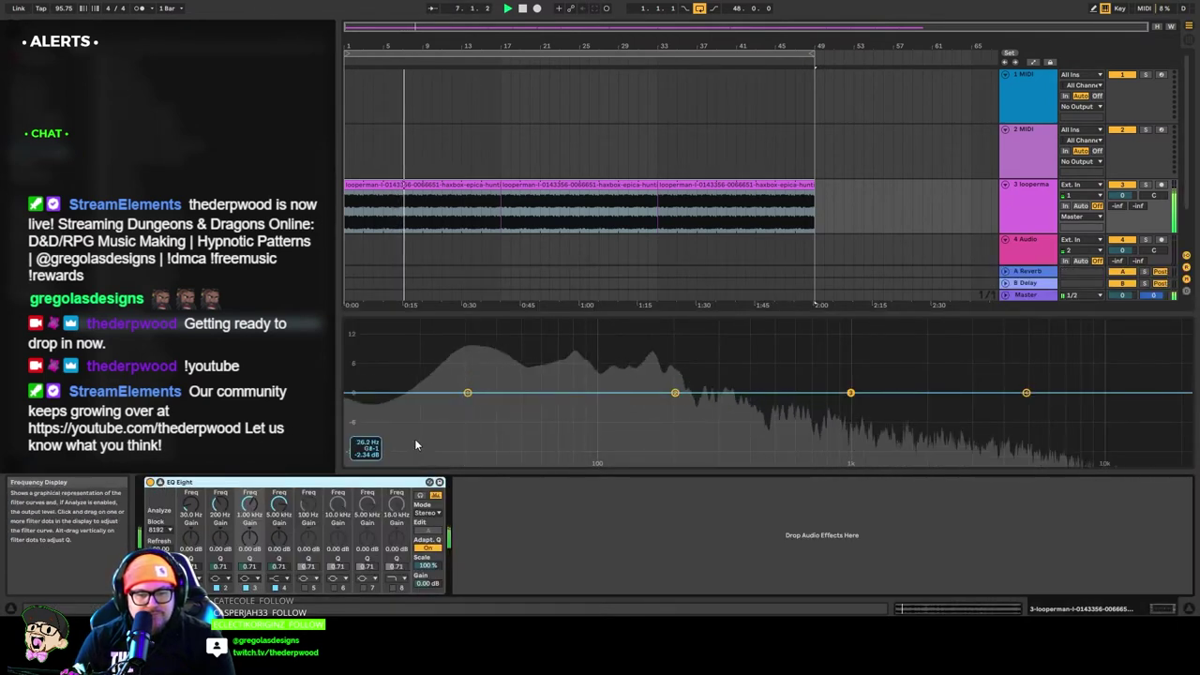
Set a low cut near 24.8 Hz and boost about 2 dB at 55.3 Hz, 3.6 dB at 1.98 kHz and 6.4 dB at 2.71 kHz.
click(192, 578)
click(187, 522)
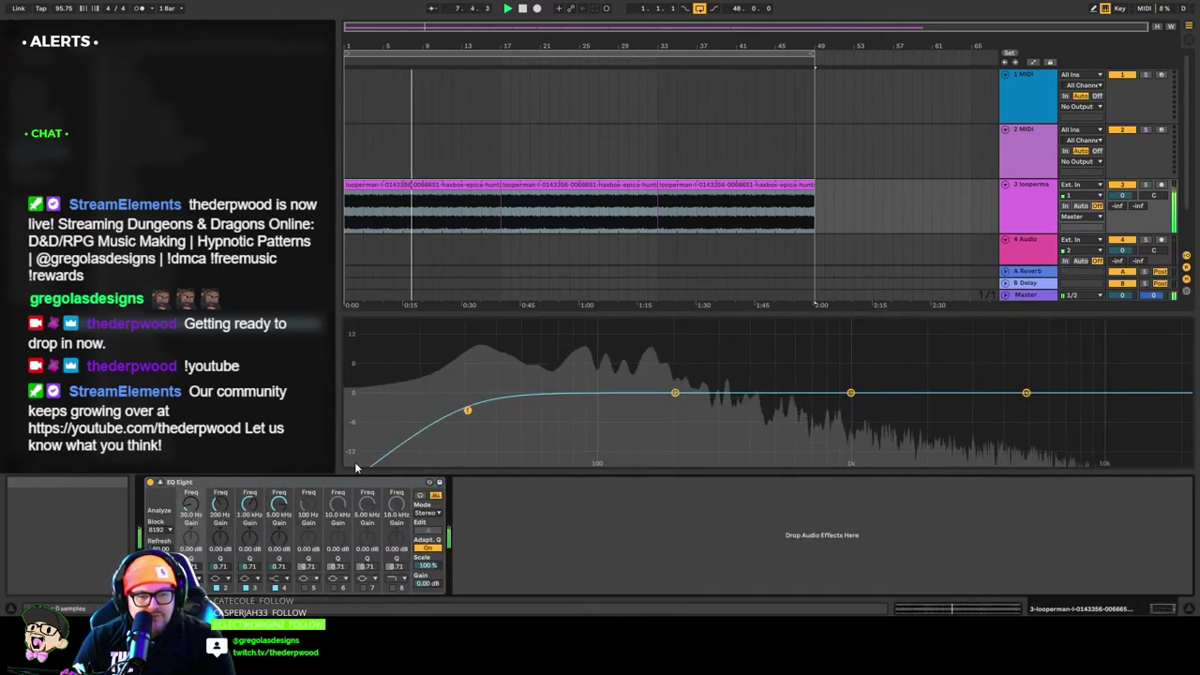
mouse_move(466, 406)
mouse_down()
mouse_move(427, 405)
mouse_move(446, 403)
mouse_up()
drag(677, 392, 534, 383)
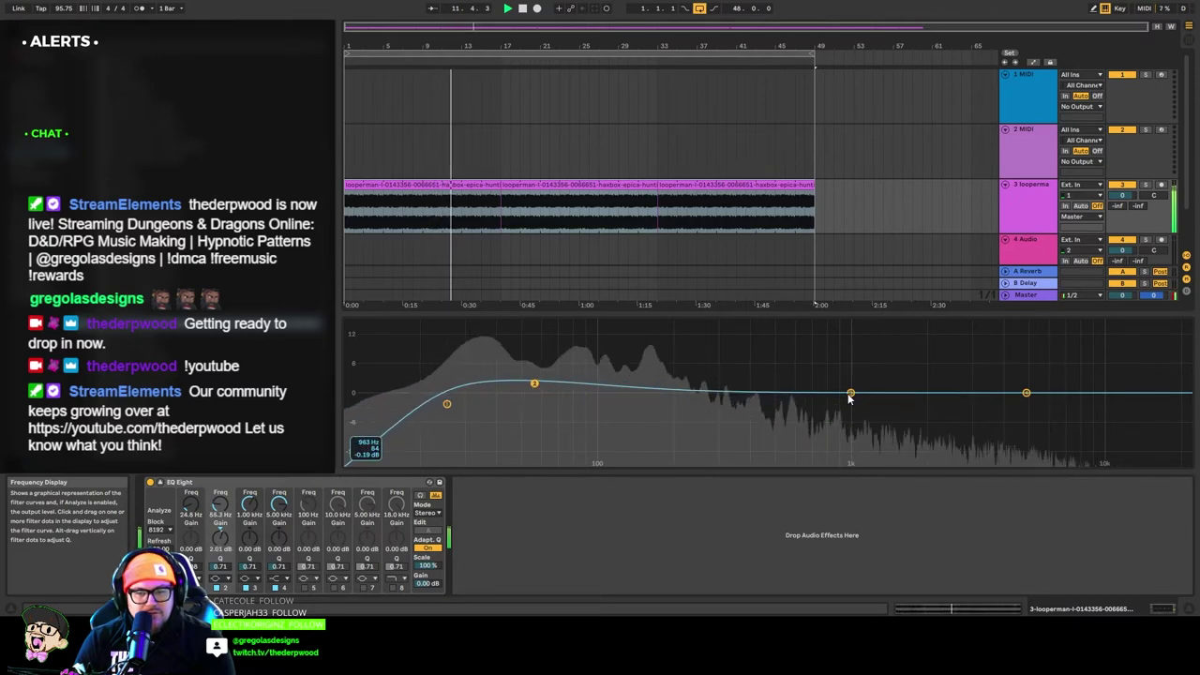
drag(846, 397, 927, 380)
drag(1026, 392, 959, 363)
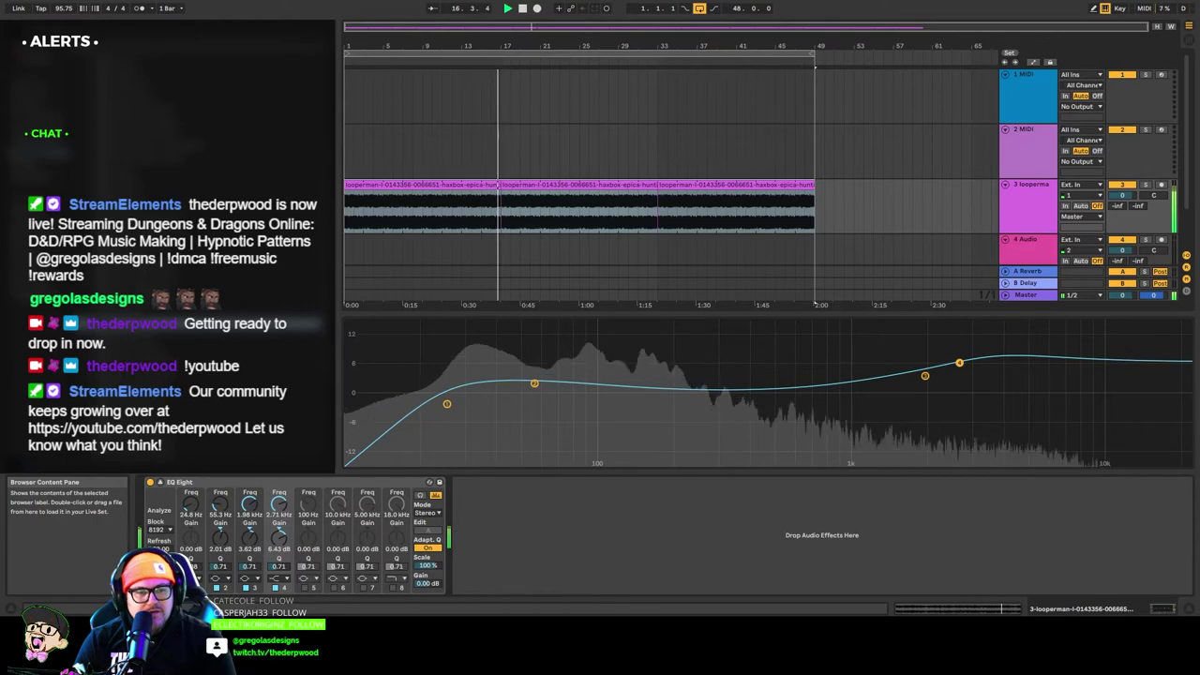
Place the cinematic-set loop on track 4 and duplicate it to fill bars 1 to 49.
scroll(935, 200, down, 2)
click(1043, 234)
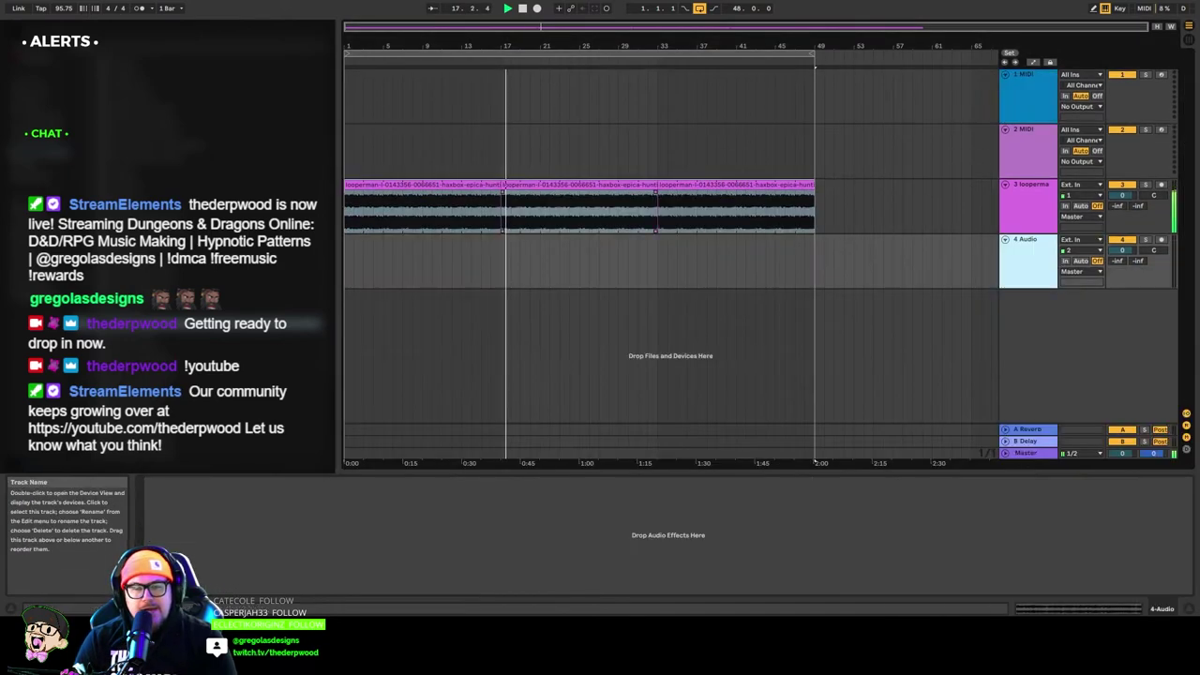
click(47, 253)
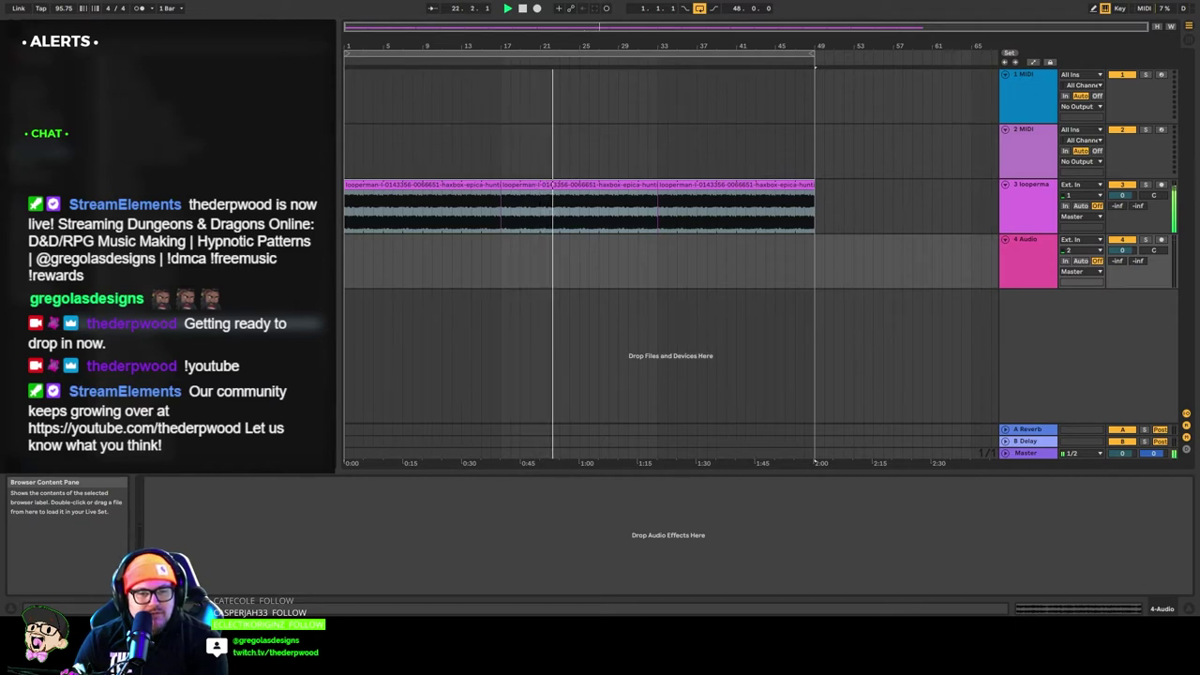
drag(225, 267, 501, 243)
key(ctrl+d)
key(ctrl+d)
Lower the volume of track 3 to about -4.0 dB and track 4 to about -3.5 dB.
click(1010, 266)
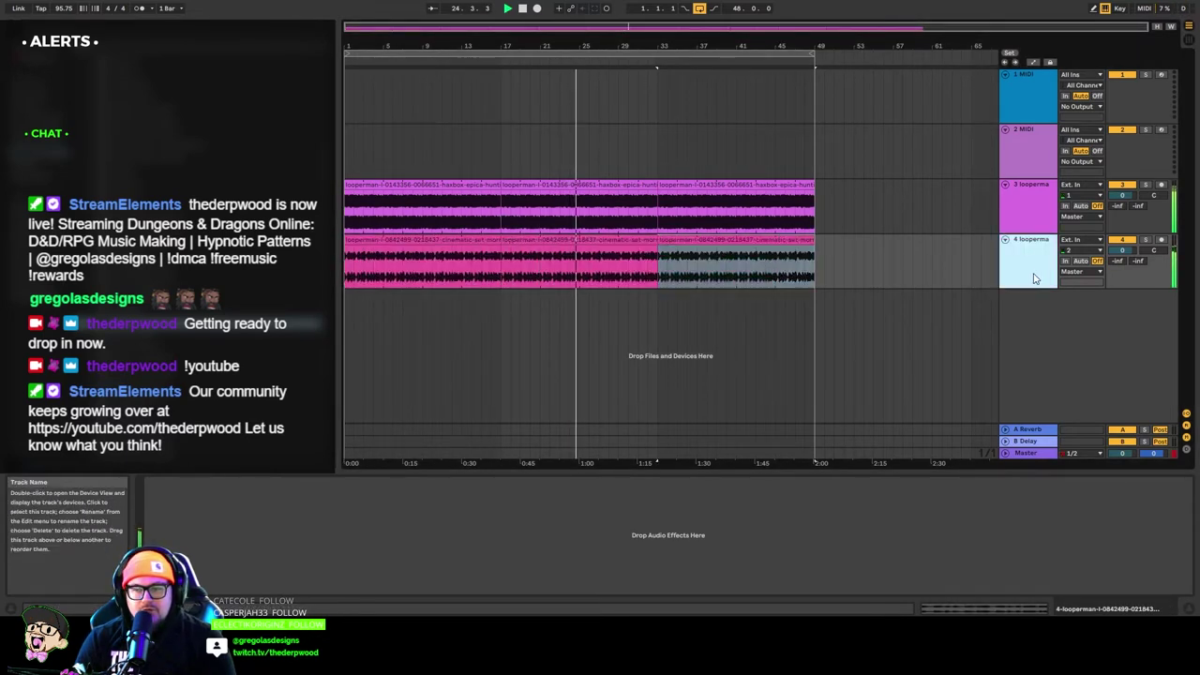
drag(1123, 251, 1123, 259)
drag(1123, 196, 1123, 207)
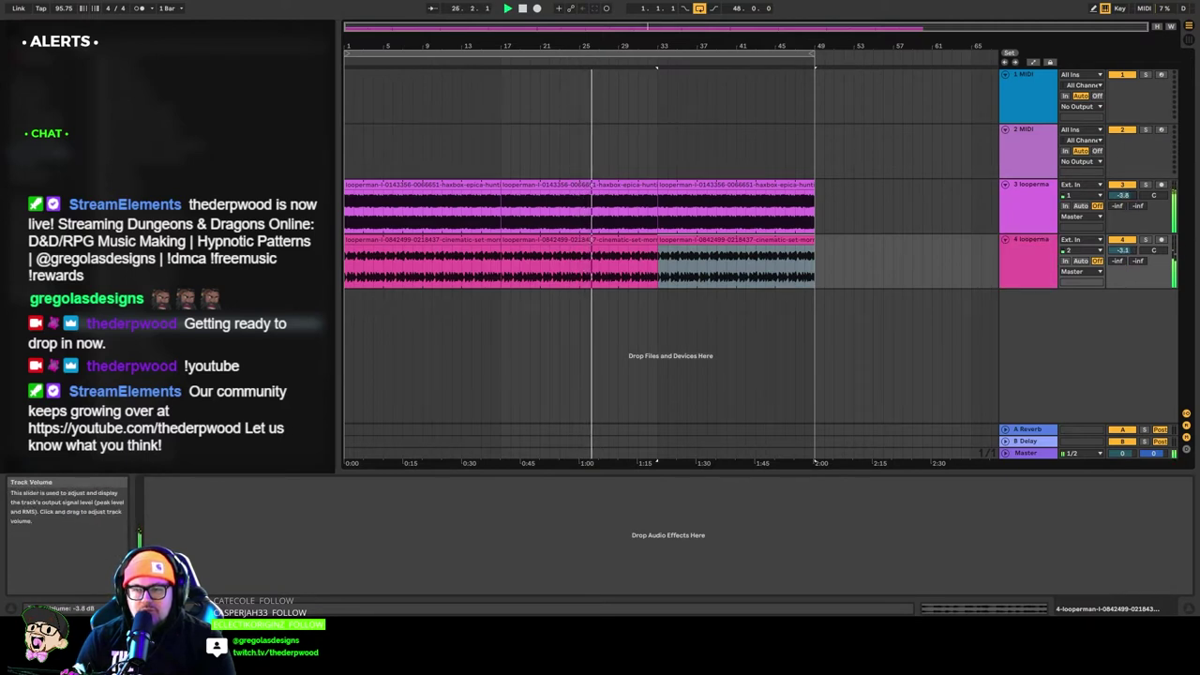
drag(1123, 252, 1123, 253)
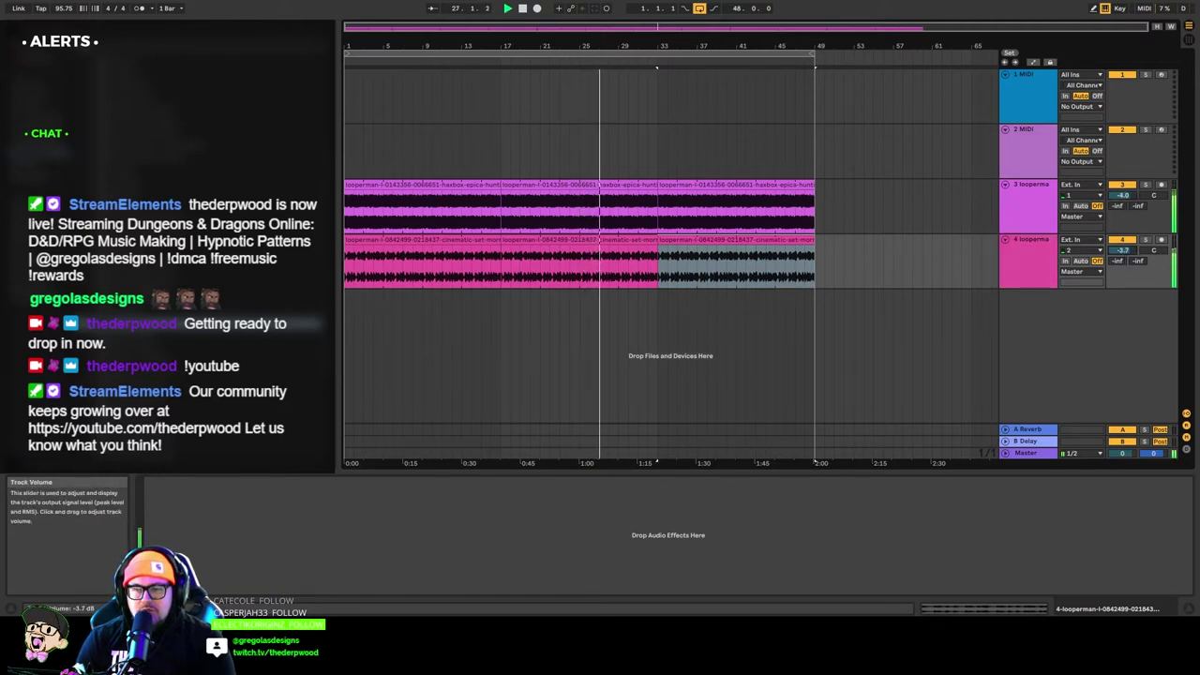
Raise the low-cut filter frequency in track 3's EQ Eight.
click(1039, 269)
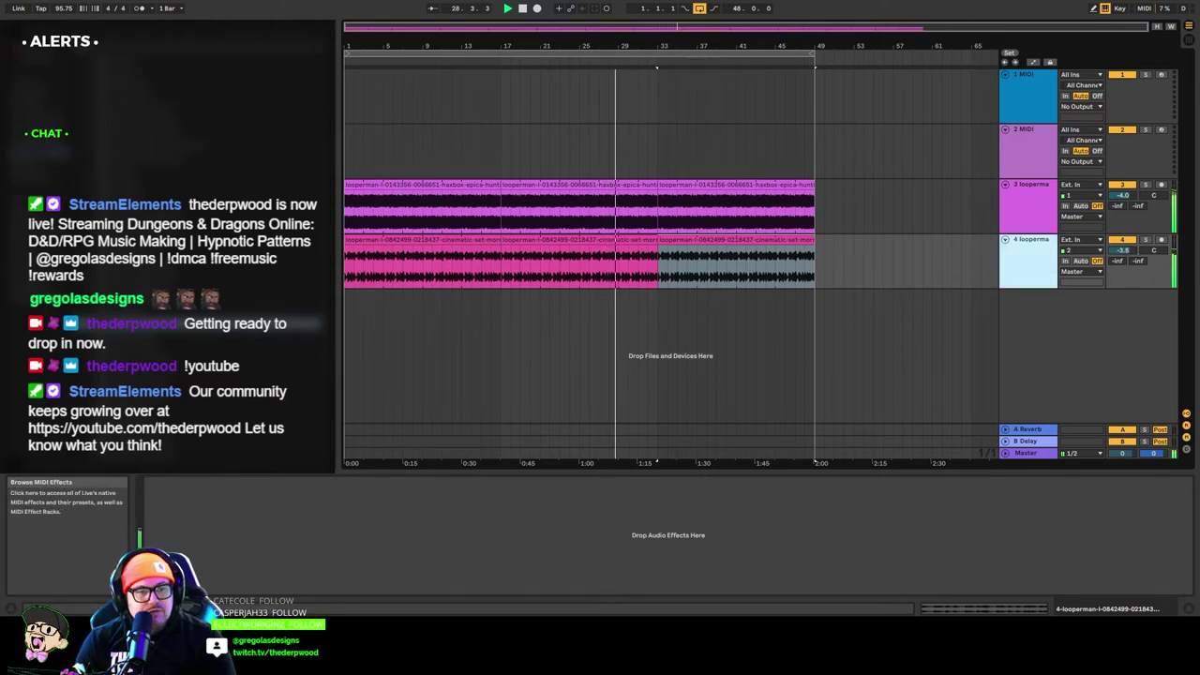
click(1027, 206)
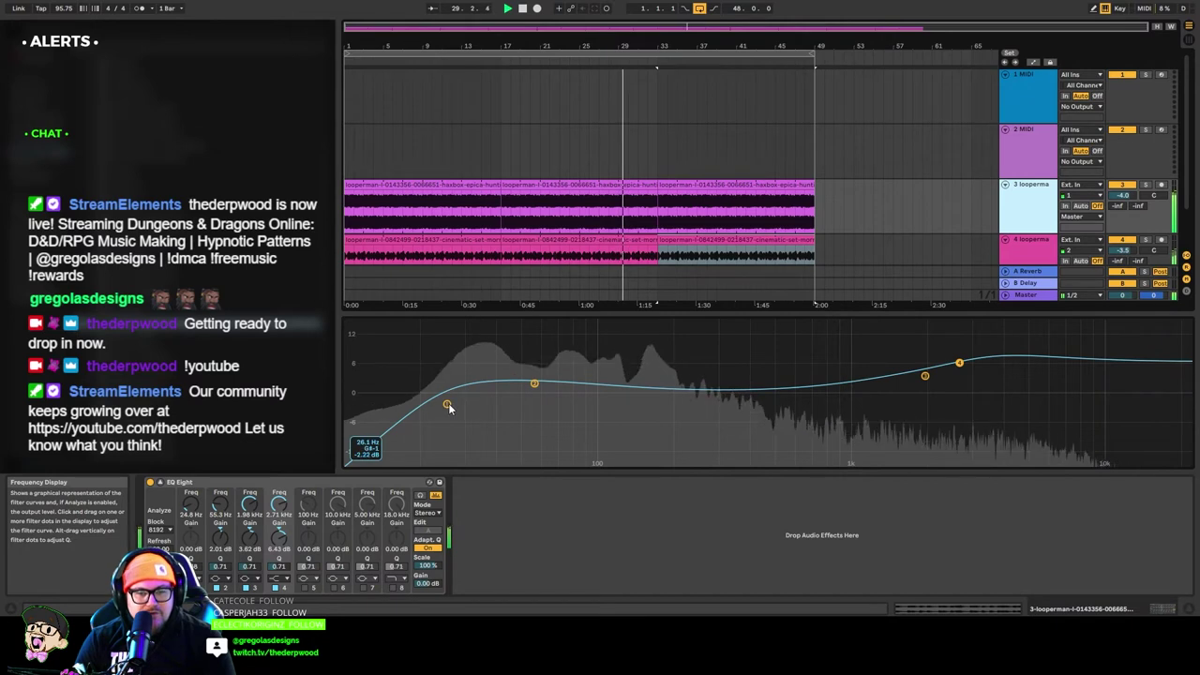
drag(448, 403, 542, 404)
Add an EQ Eight to track 4 and expand its frequency display.
click(1024, 255)
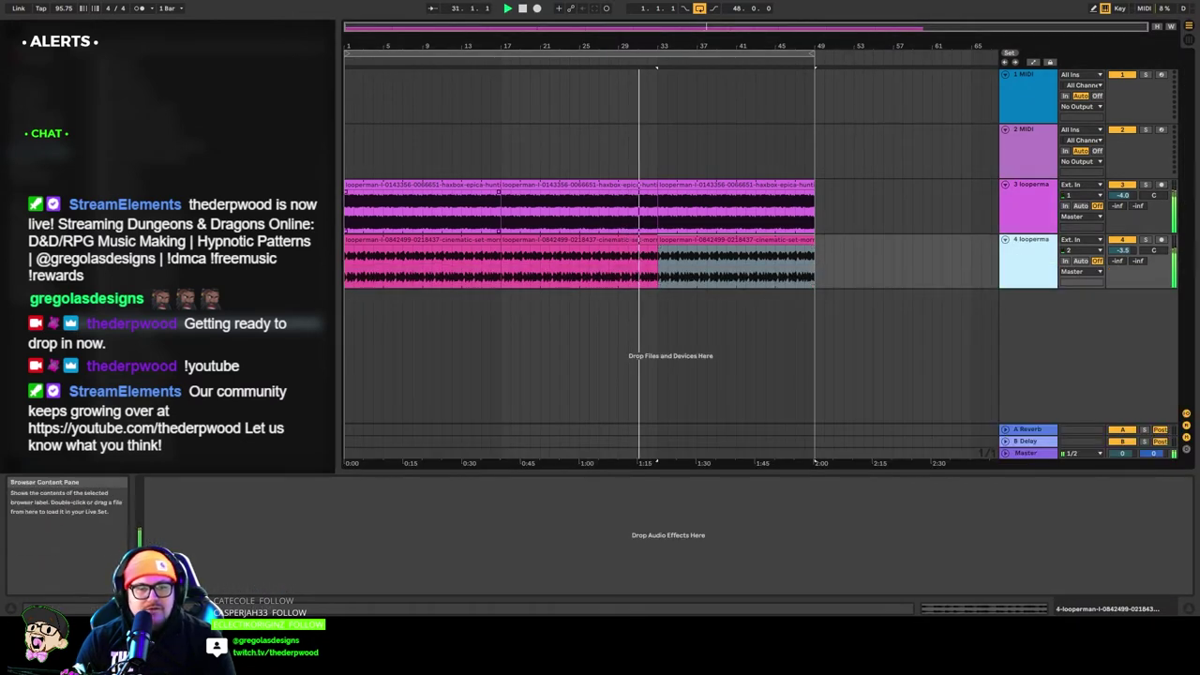
click(43, 150)
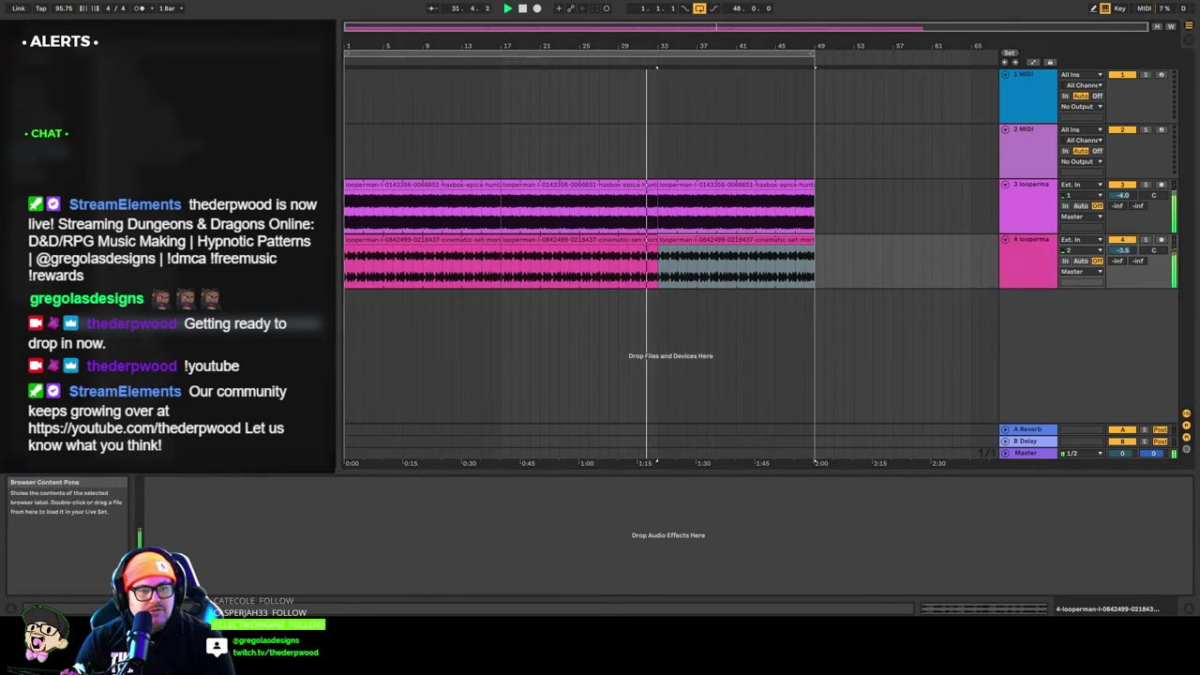
drag(206, 323, 1027, 256)
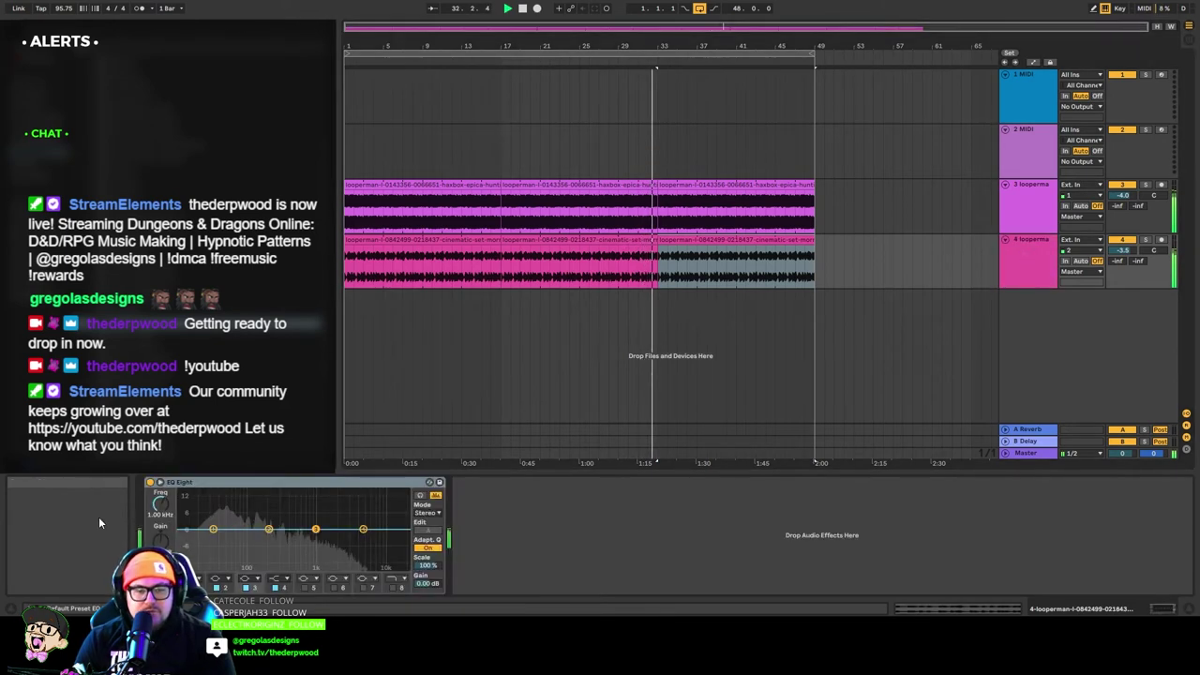
click(161, 482)
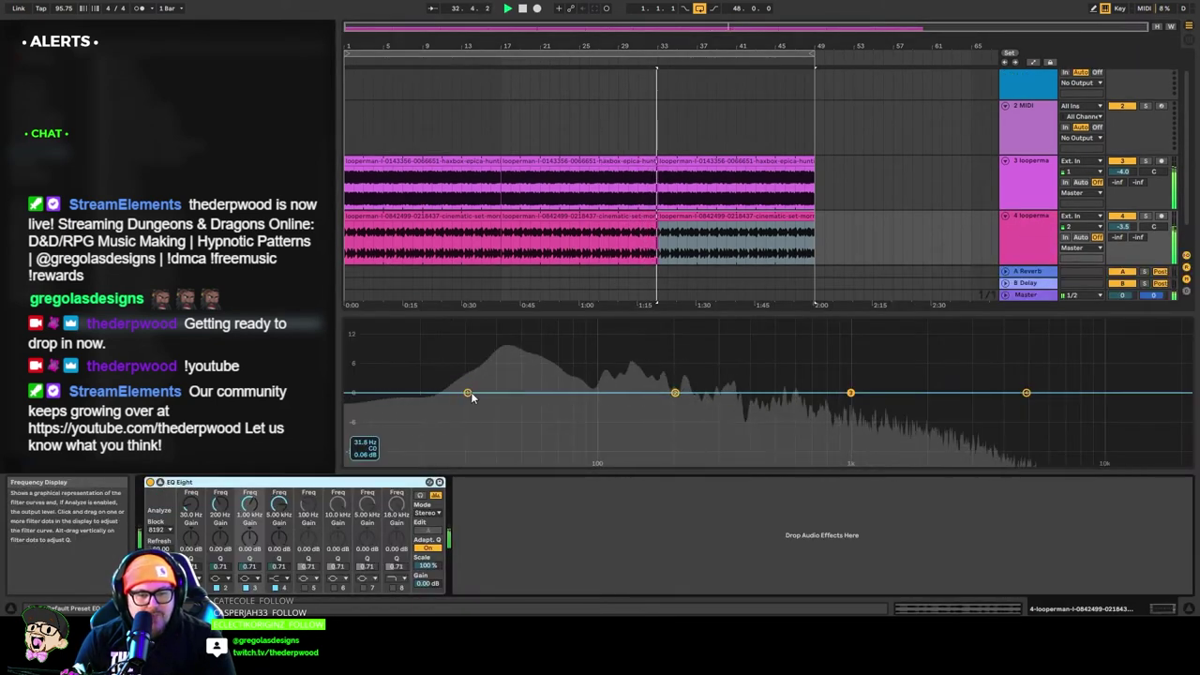
Boost band 2 by about 3 dB at 98.6 Hz and turn band 4 into a high cut at about 1.90 kHz.
click(676, 393)
drag(676, 392, 597, 379)
click(281, 579)
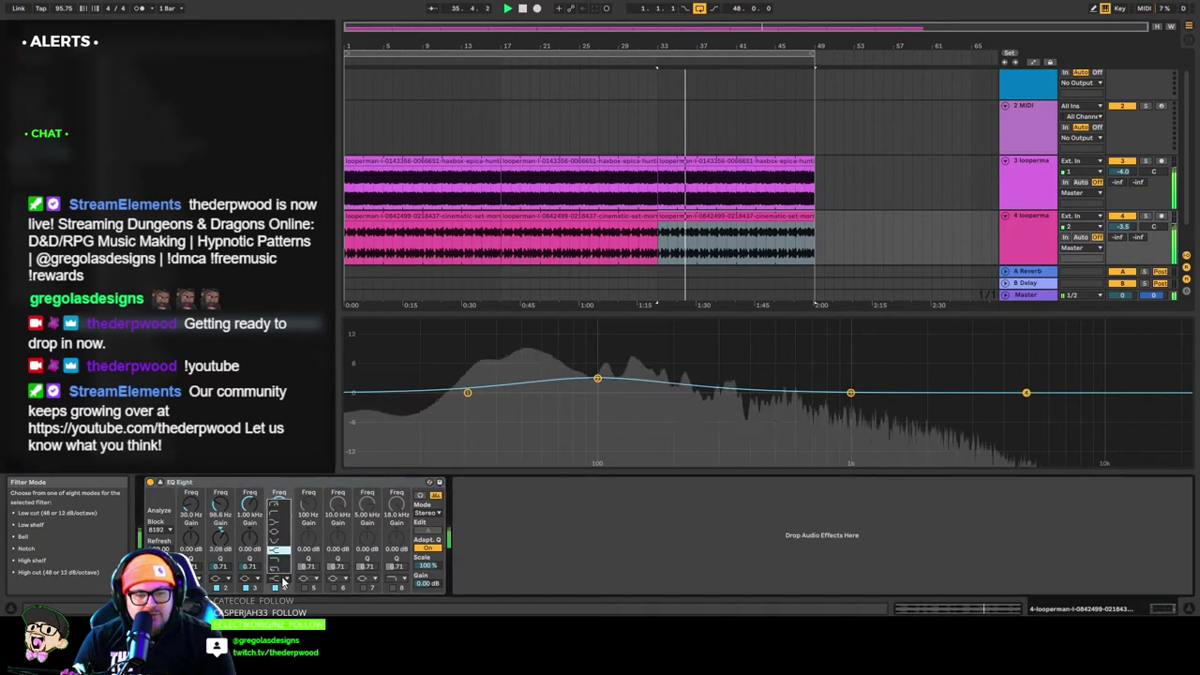
click(282, 562)
drag(1025, 410, 921, 391)
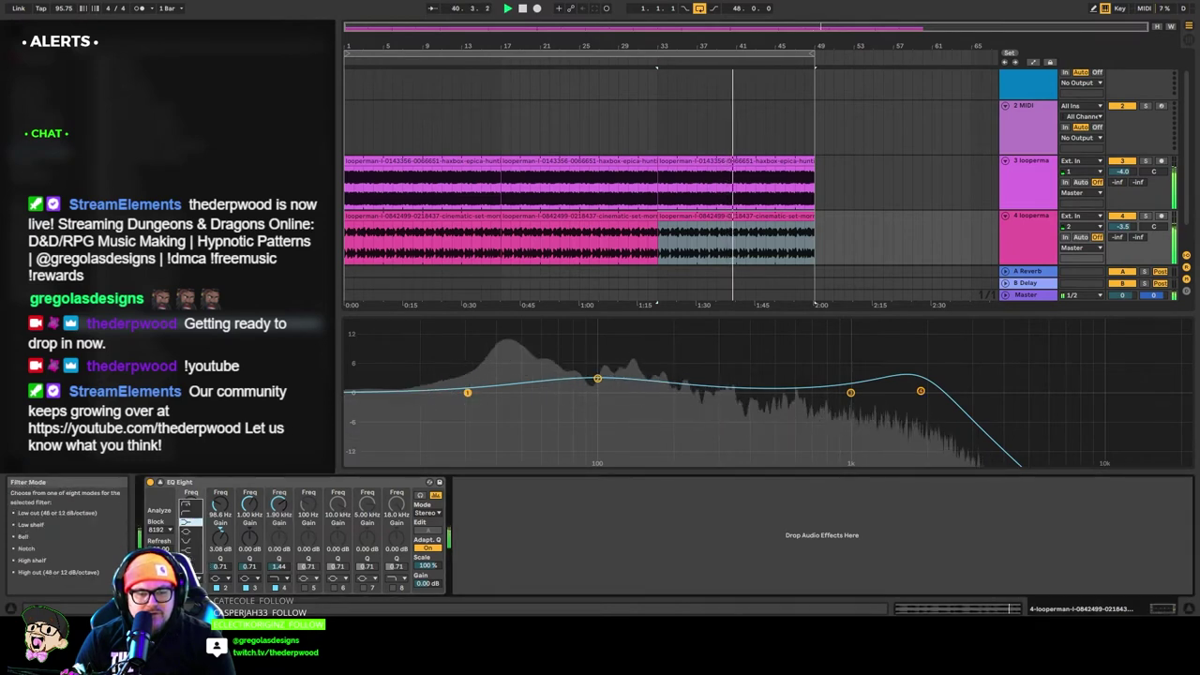
Retune band 2 to about 2 dB at 64 Hz and lower band 1 to about -1.7 dB at 29.7 Hz.
drag(589, 375, 542, 380)
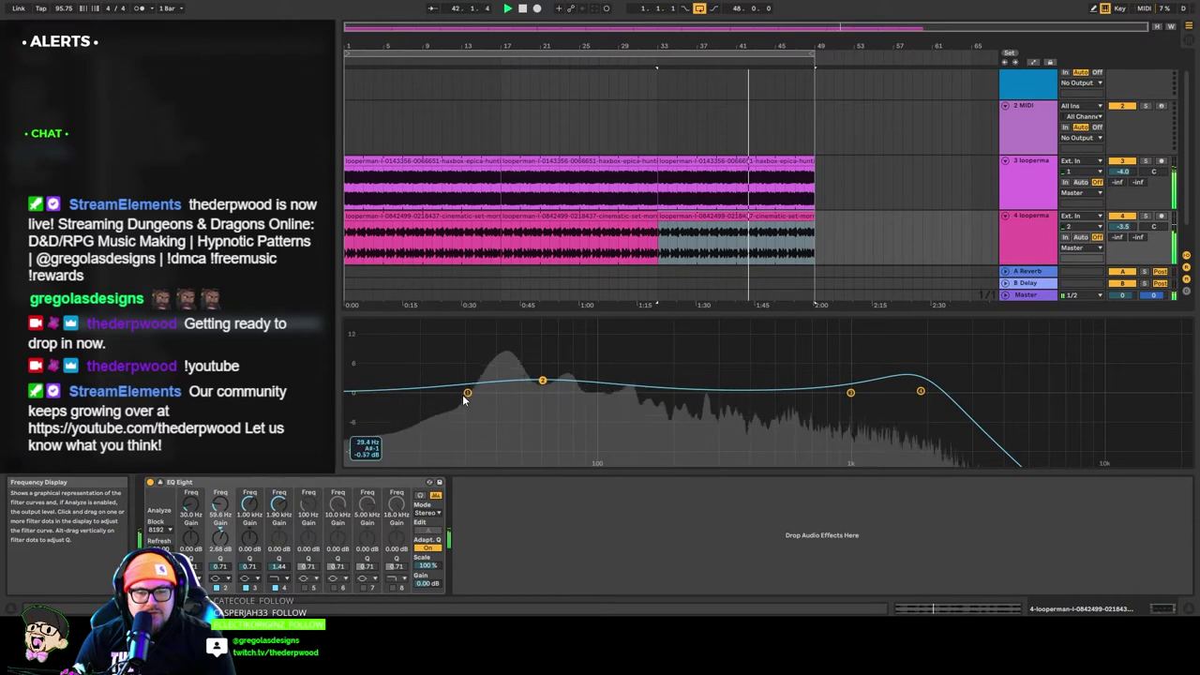
drag(468, 394, 467, 401)
drag(542, 380, 550, 384)
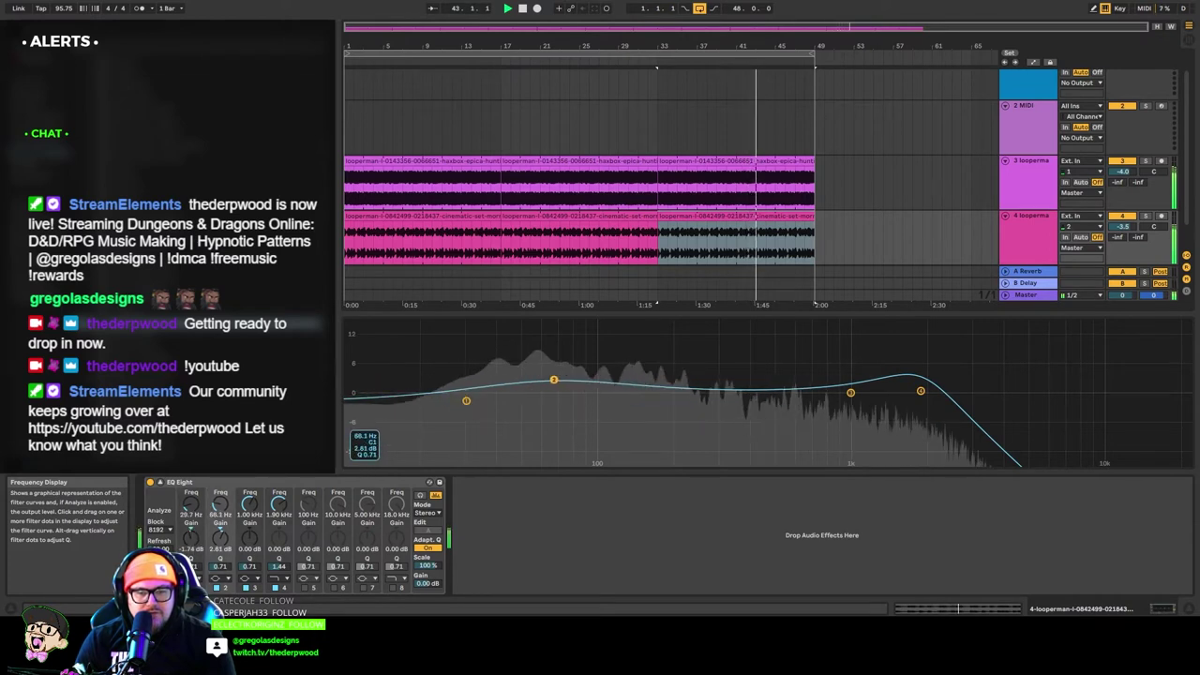
Insert a new audio track below track 4 and place the orchestral drum loop on it at bar 5.
click(1032, 247)
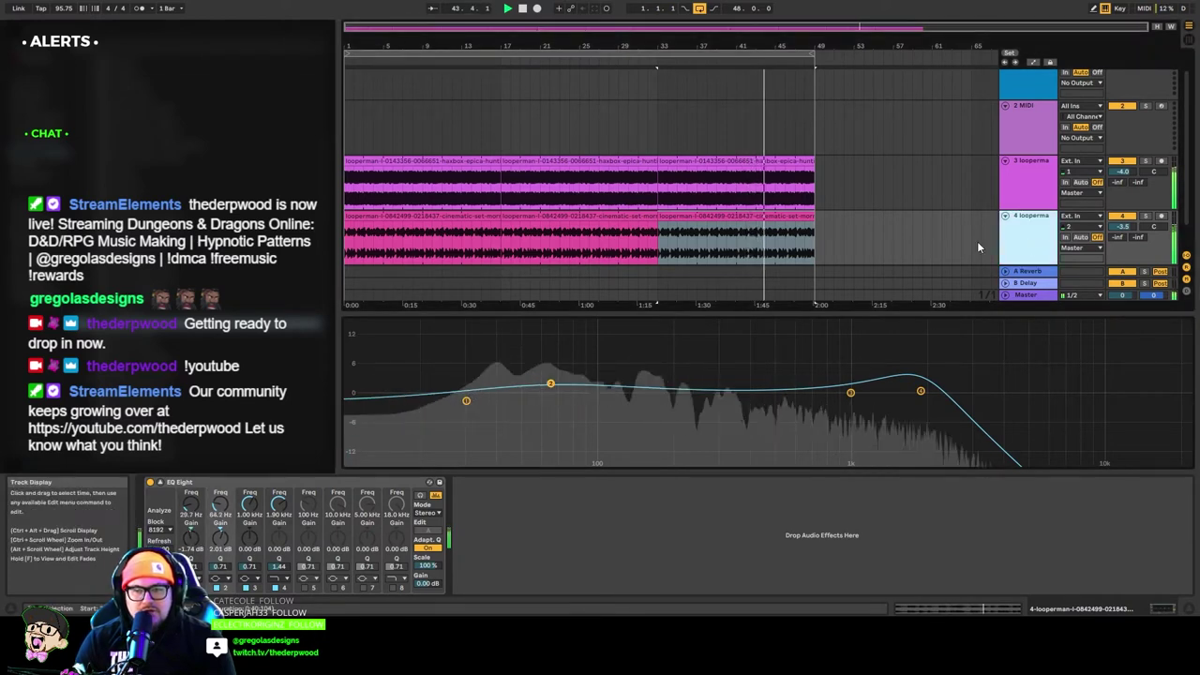
scroll(939, 223, down, 2)
key(ctrl+t)
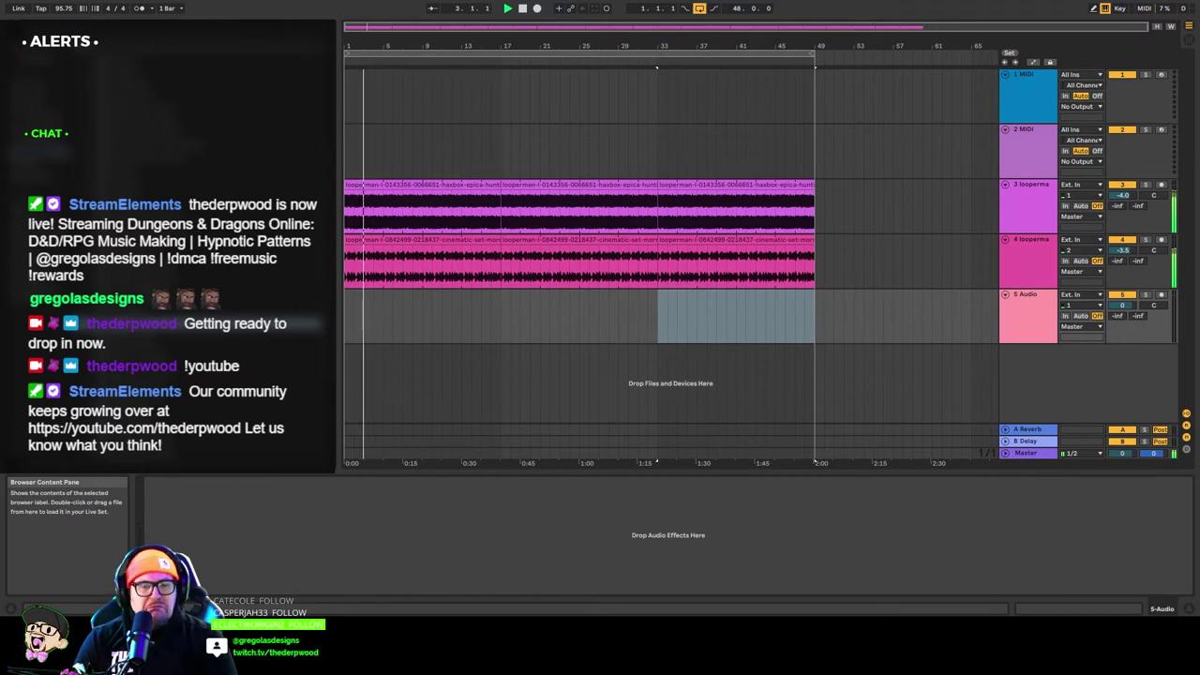
drag(234, 323, 385, 320)
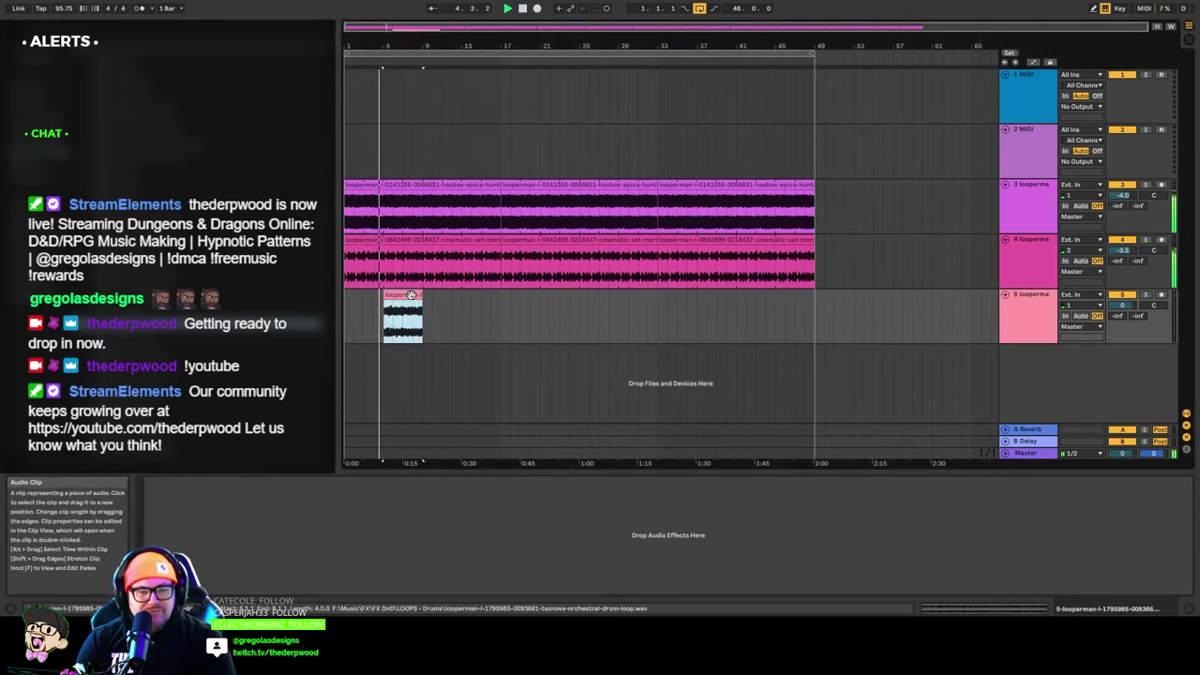
Duplicate the orchestral drum loop once and lower track 5's volume to -6.0 dB.
key(ctrl+d)
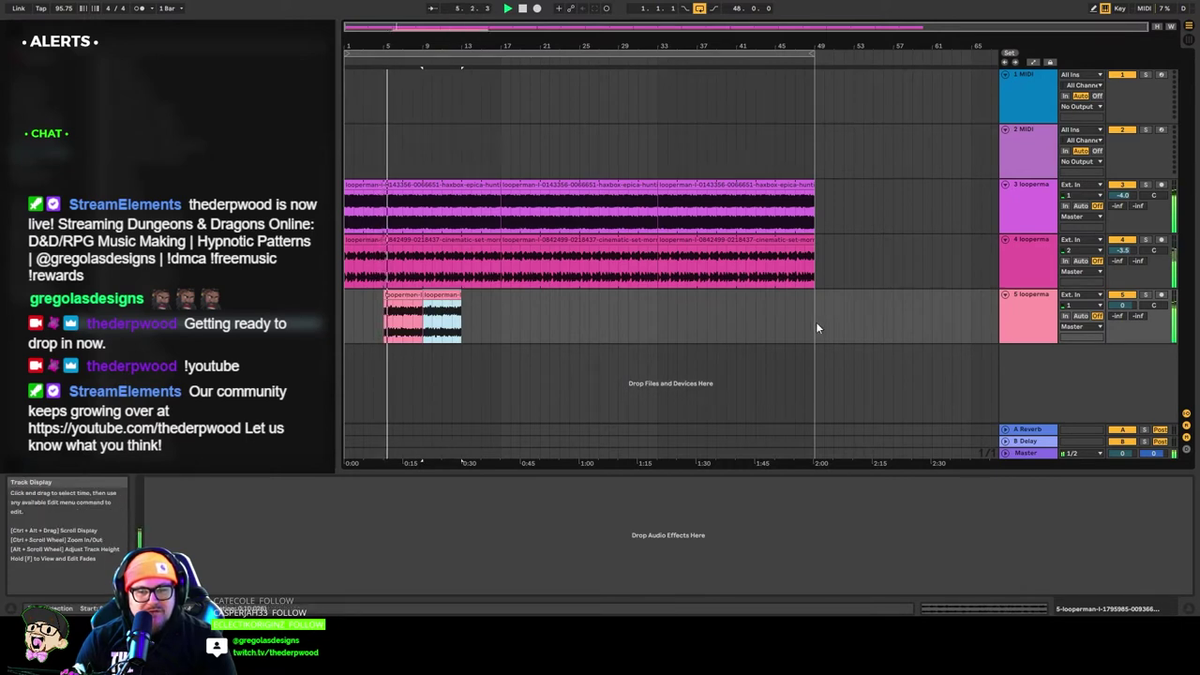
drag(1122, 305, 1122, 319)
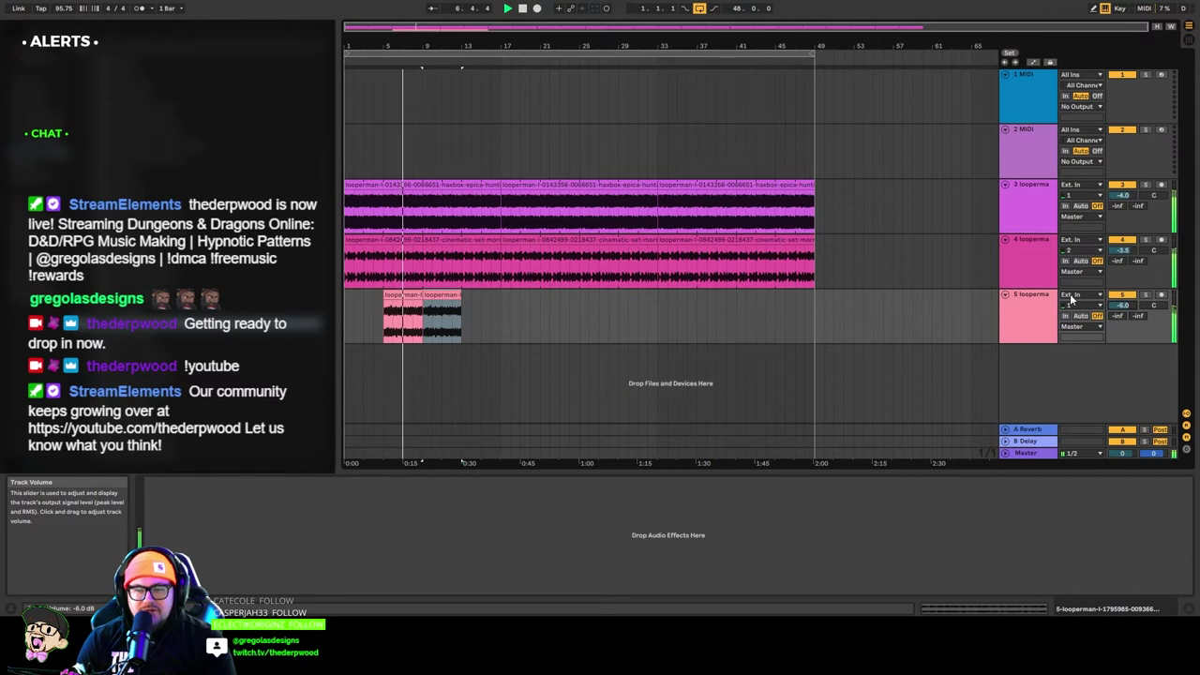
Split the first orchestral drum clip at bar 7 and delete the duplicated clip that starts at bar 9.
drag(458, 298, 413, 291)
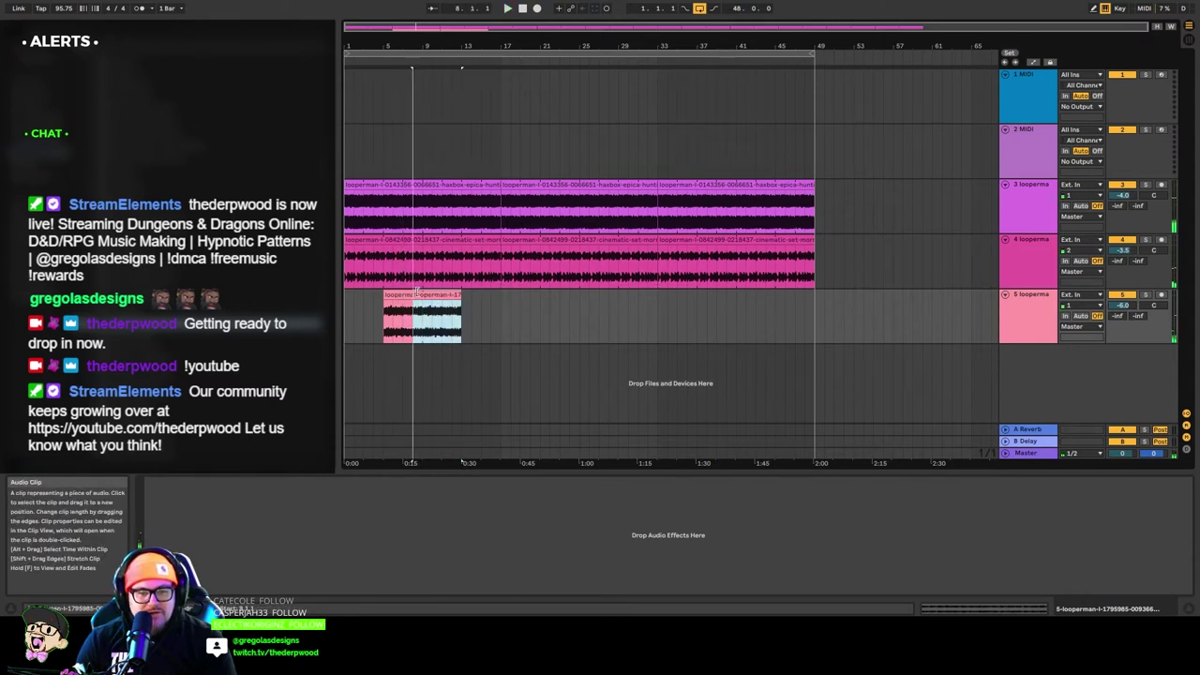
click(414, 293)
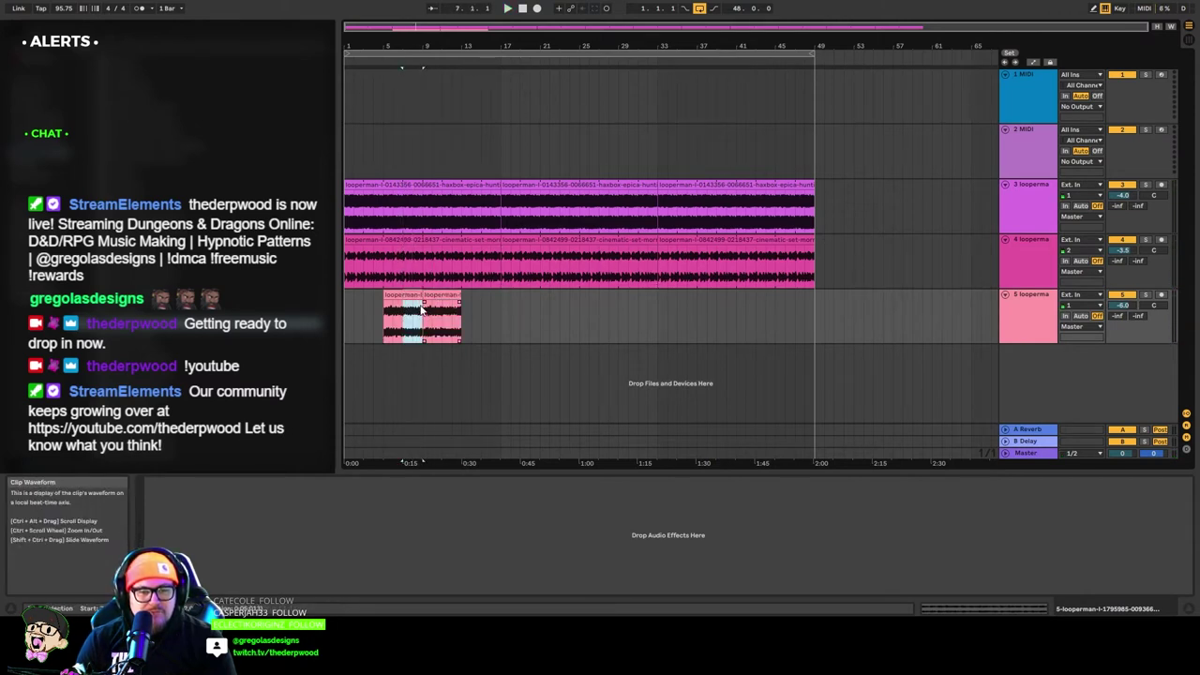
key(ctrl+e)
click(444, 295)
key(Delete)
Move the first half of the split drum clip from bar 5 to bar 3 and restart playback from the beginning.
click(385, 296)
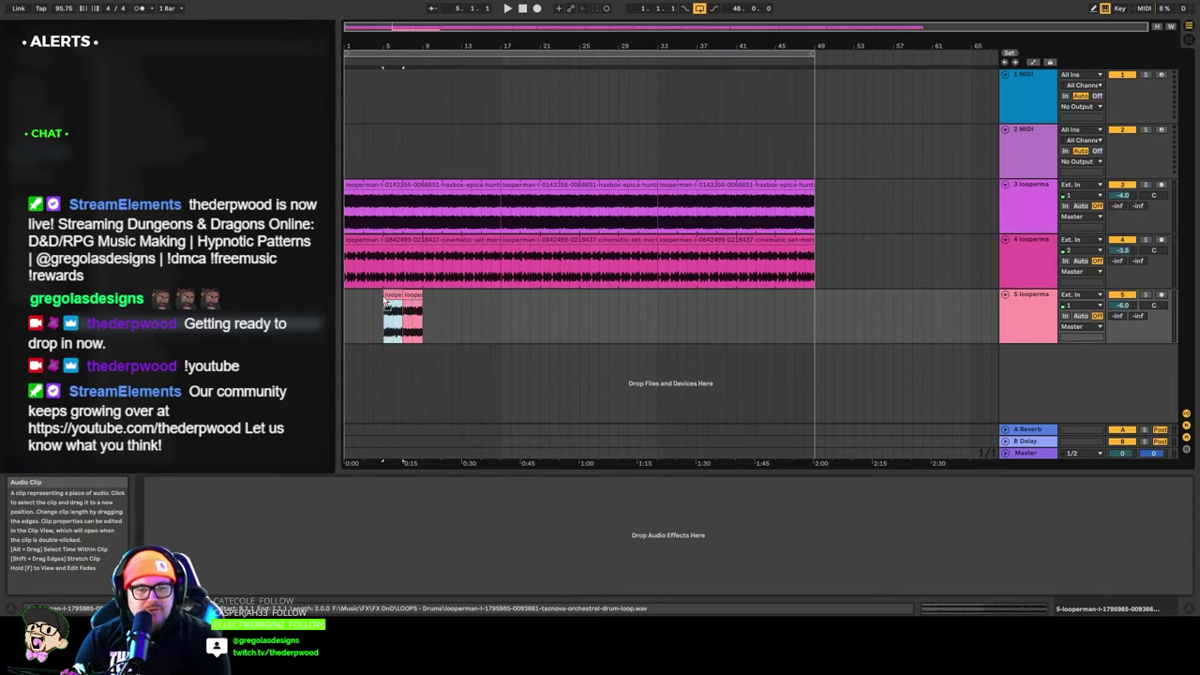
drag(384, 300, 367, 301)
click(433, 335)
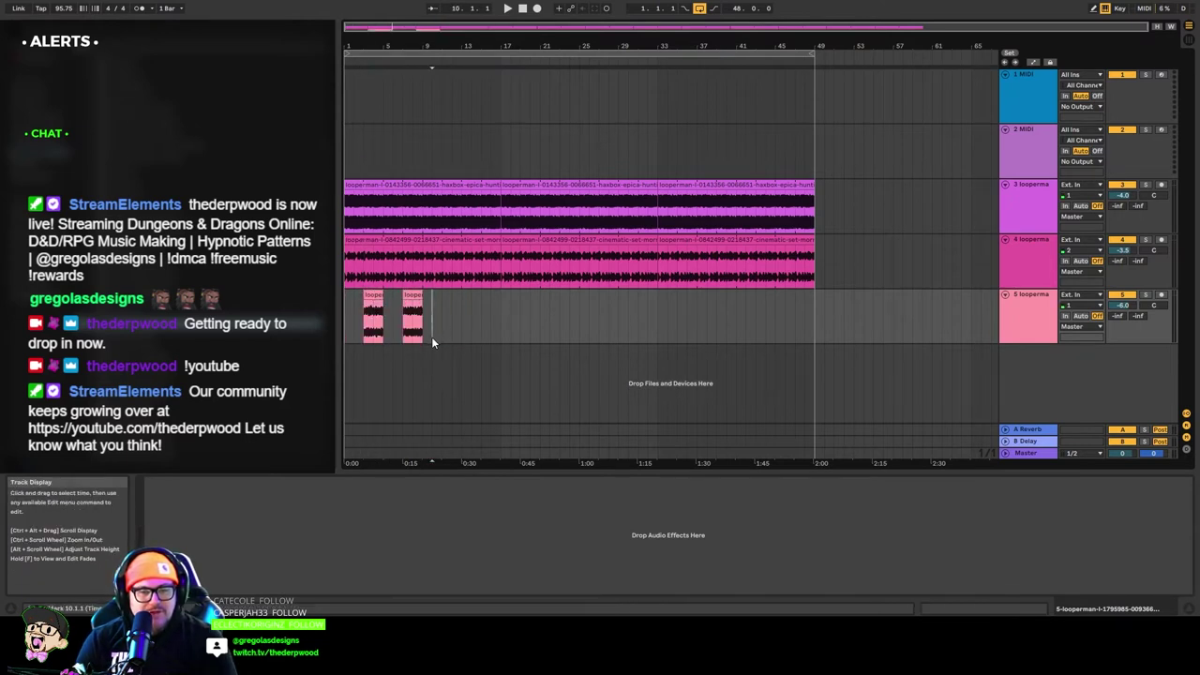
click(522, 8)
click(508, 9)
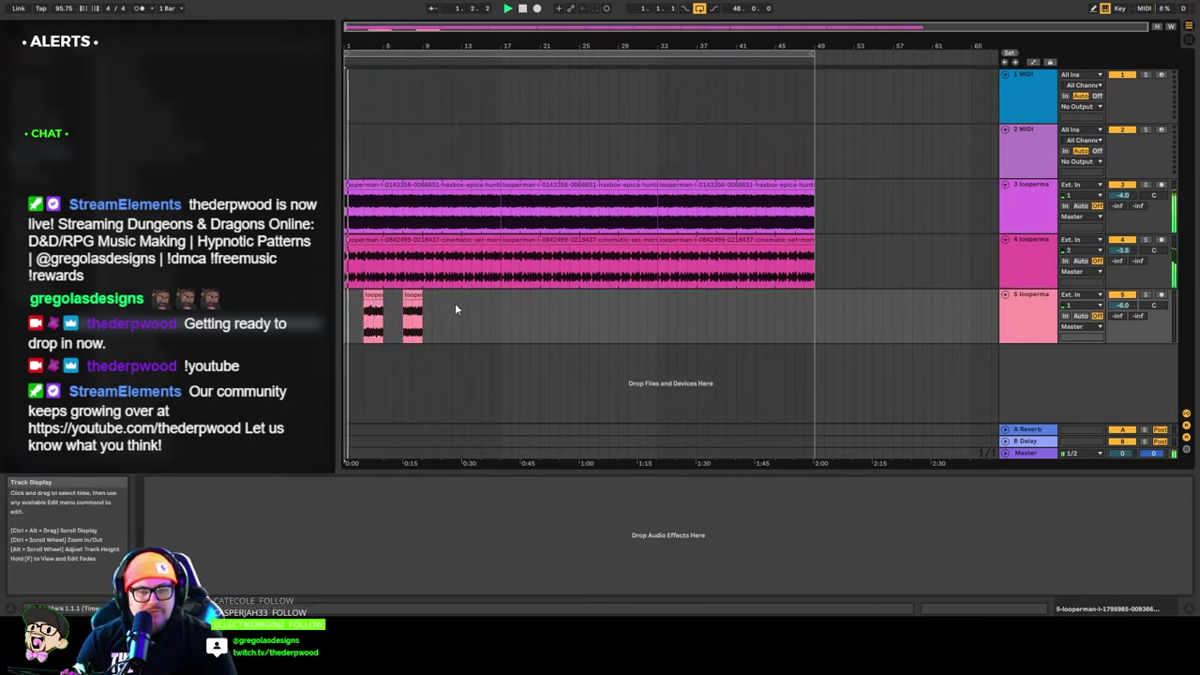
Repeat the first eight bars of track 5 up to bar 49 and lower its volume to -6.5 dB.
shift+click(373, 319)
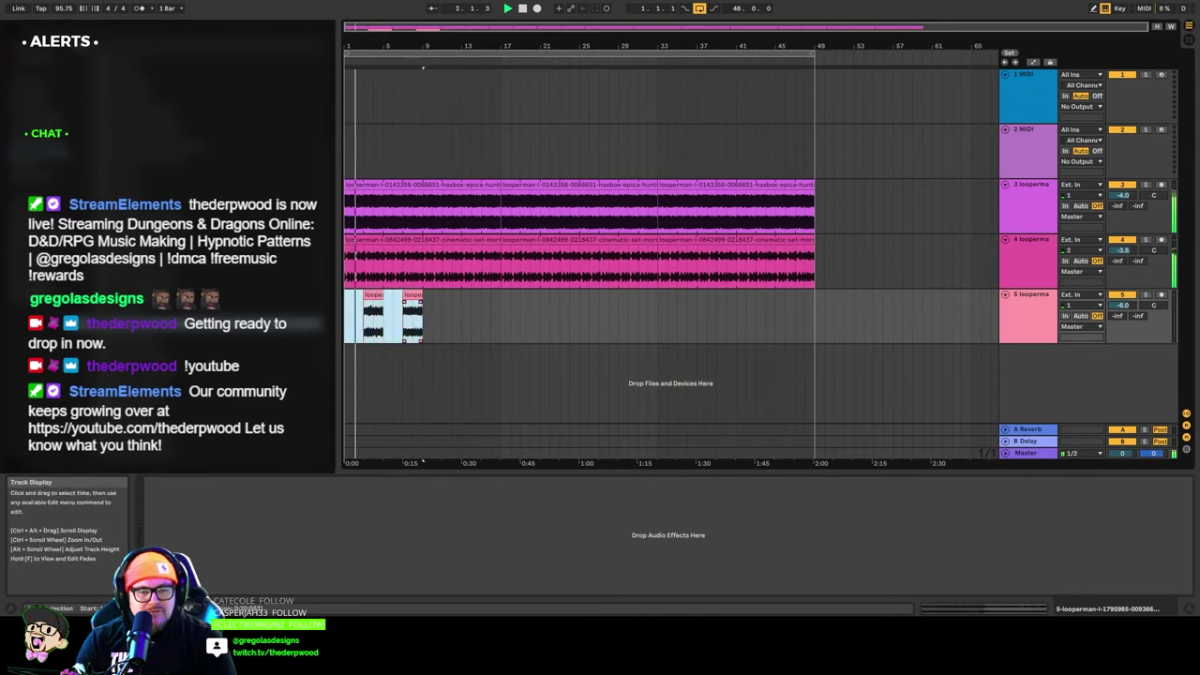
key(ctrl+d)
key(ctrl+d)
key(ctrl+d)
key(ctrl+d)
key(ctrl+d)
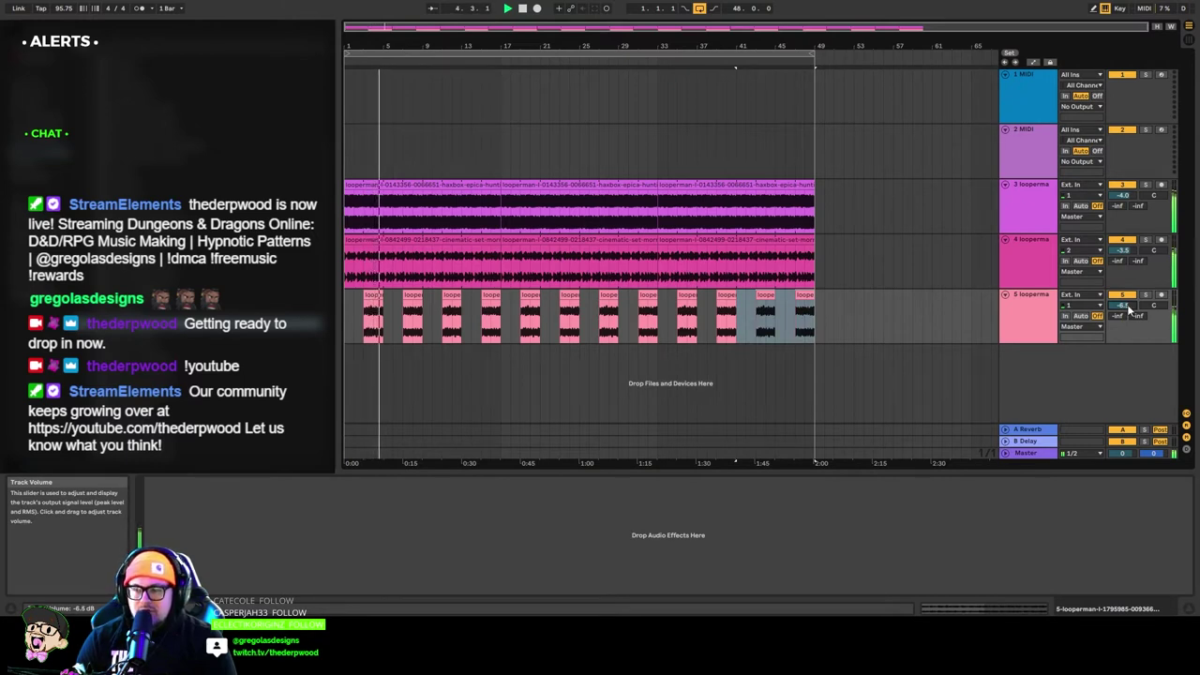
click(1038, 321)
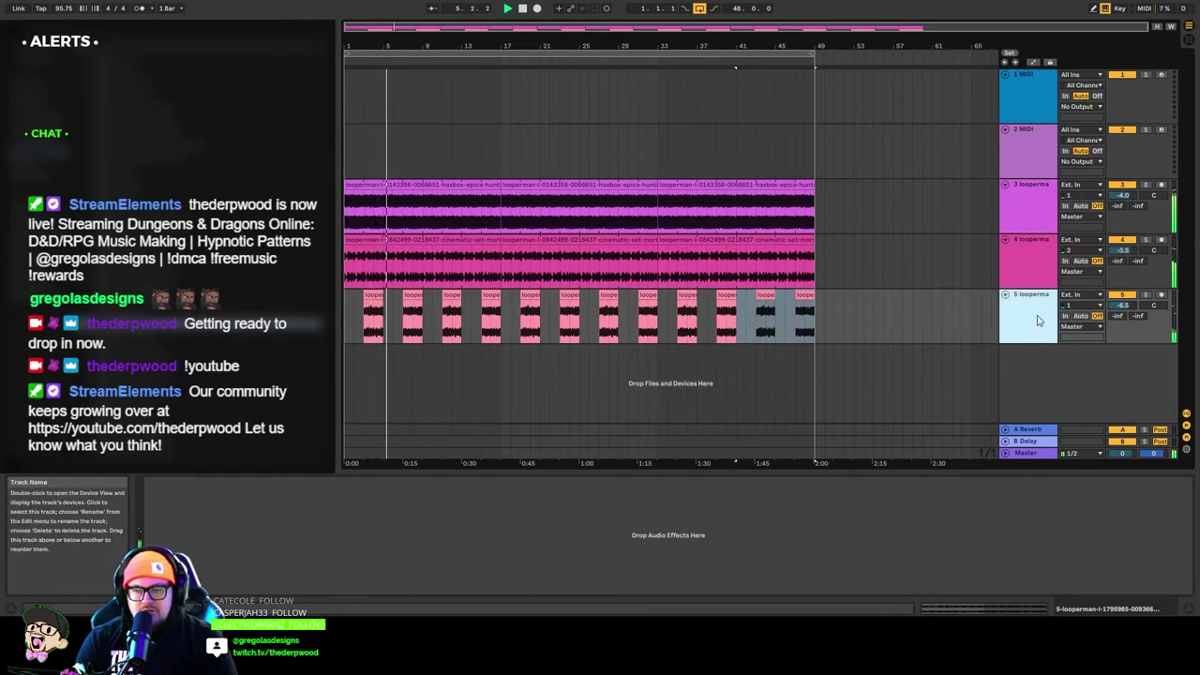
Remove the short orchestral drum clips between bars 15 and 33 and fill bars 17 to 33 with the continuous loop.
click(532, 296)
click(570, 296)
key(Delete)
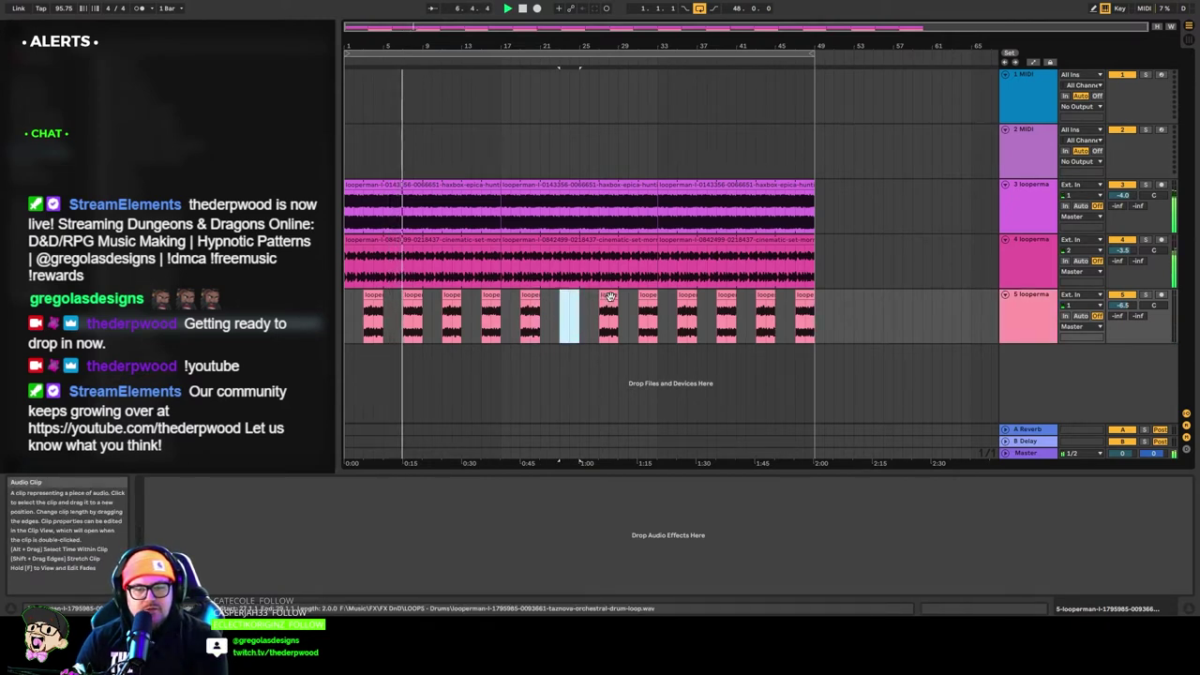
click(609, 296)
key(Delete)
click(644, 296)
key(Delete)
drag(531, 296, 480, 314)
key(Delete)
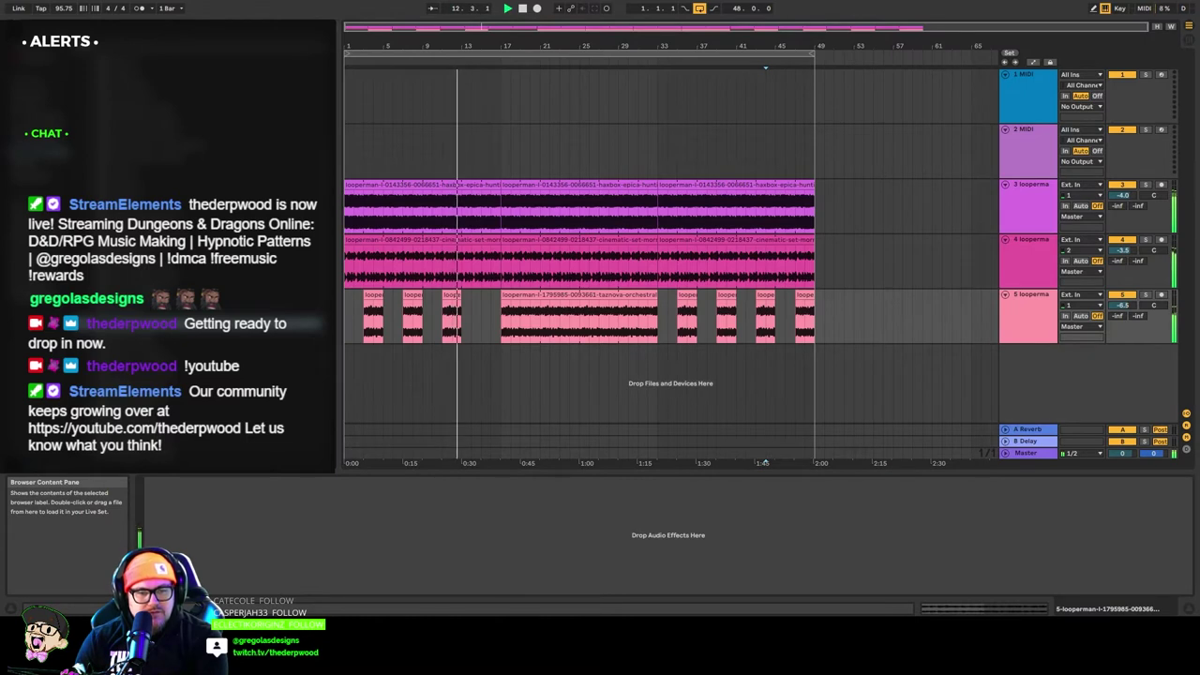
Place the suspenseful cinematic drum loop on a new track 6 at bar 13, at -14.3 dB, and delete its second half from bar 15.
drag(499, 390, 470, 379)
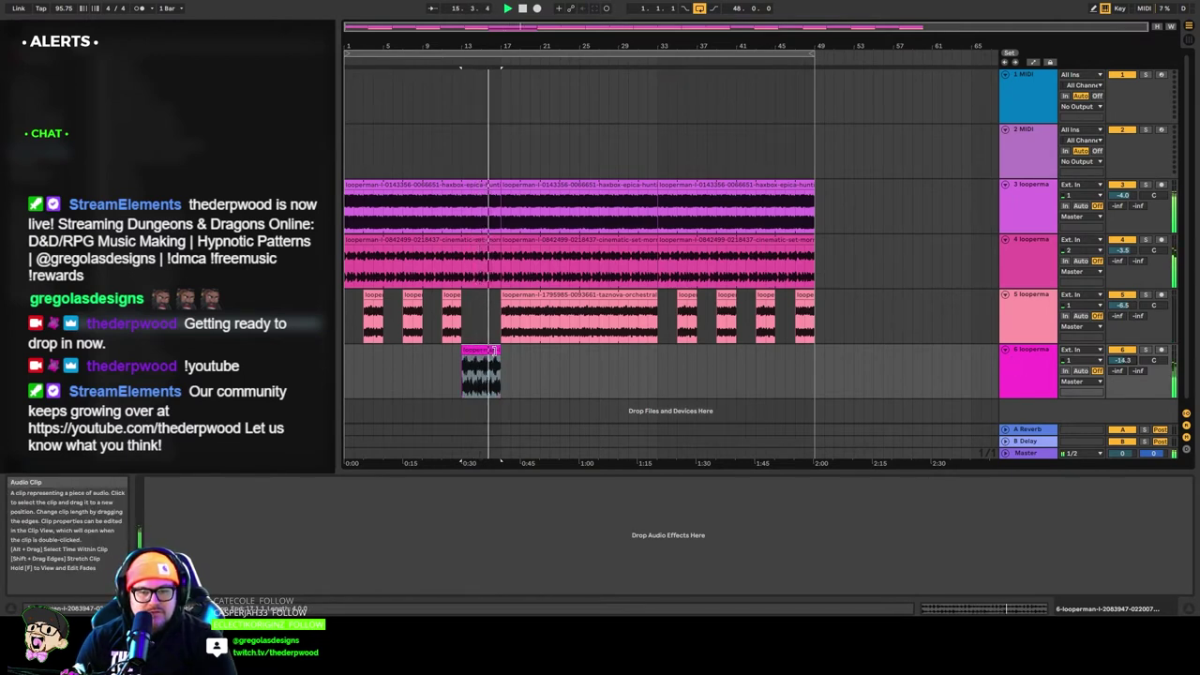
drag(482, 383, 491, 382)
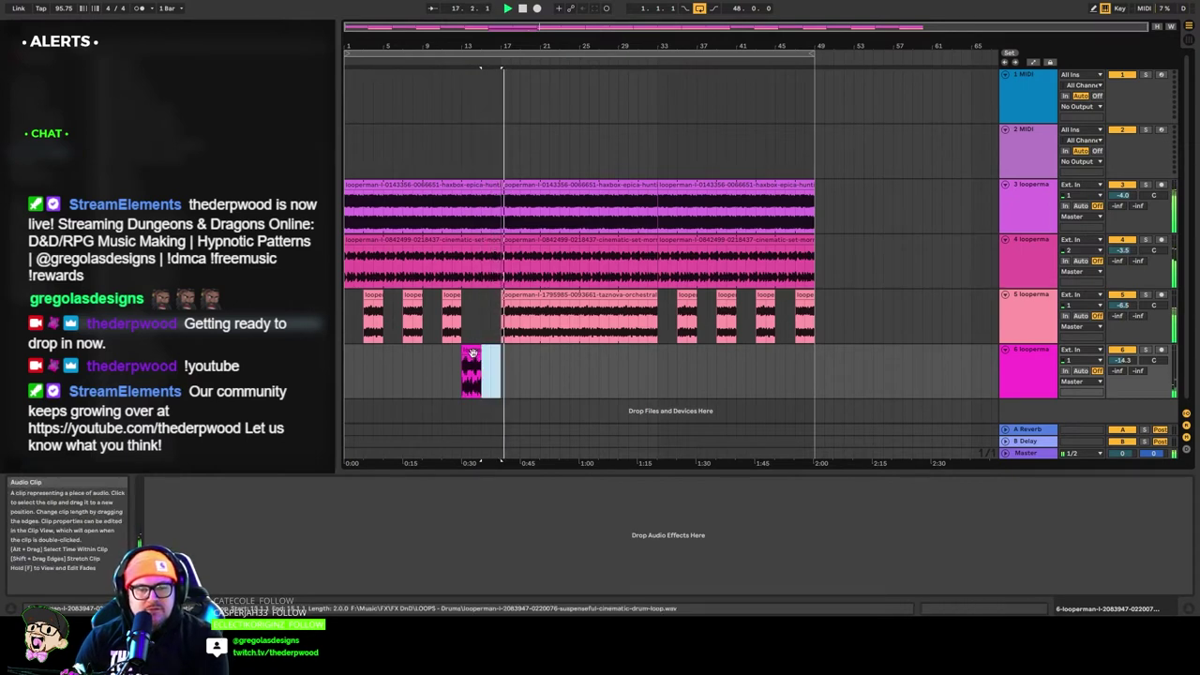
Arrange the two-bar suspenseful drum clip on track 6 so copies start at bars 15, 19 and 23.
mouse_move(472, 352)
mouse_down()
mouse_move(571, 357)
mouse_move(491, 353)
mouse_up()
key(ctrl+z)
key(ctrl+z)
key(ctrl+d)
click(481, 350)
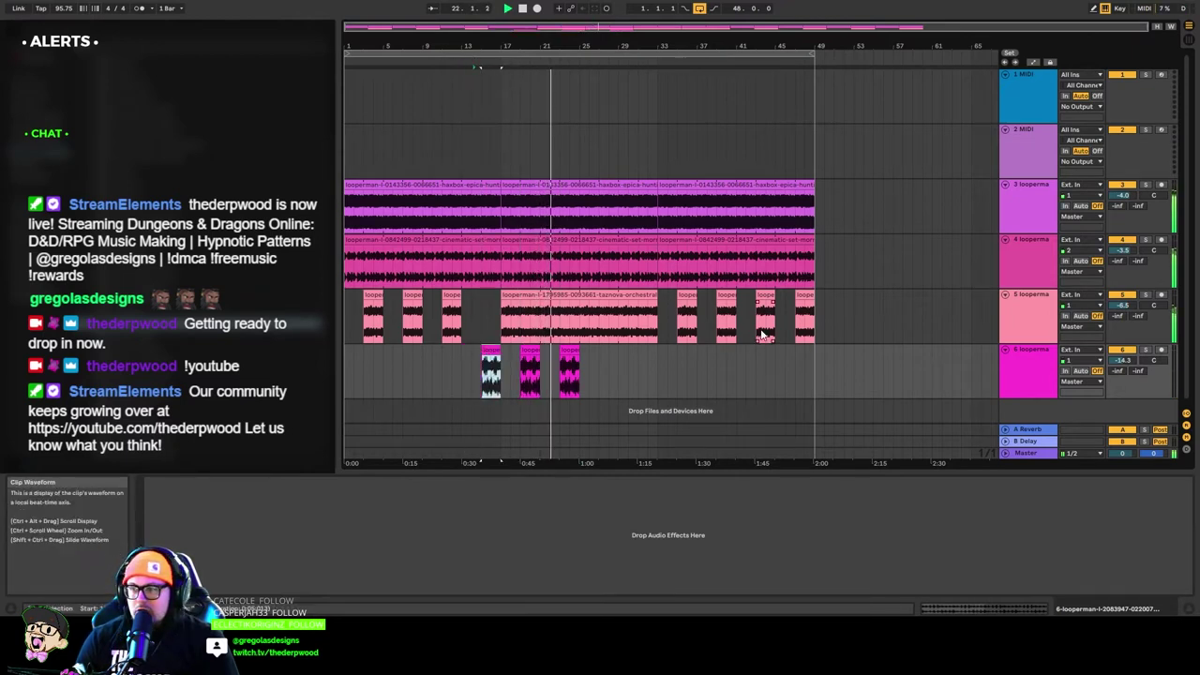
Add EQ Eight to track 6 and boost band 3 by about 6.4 dB around 1 kHz in the expanded display.
click(1037, 376)
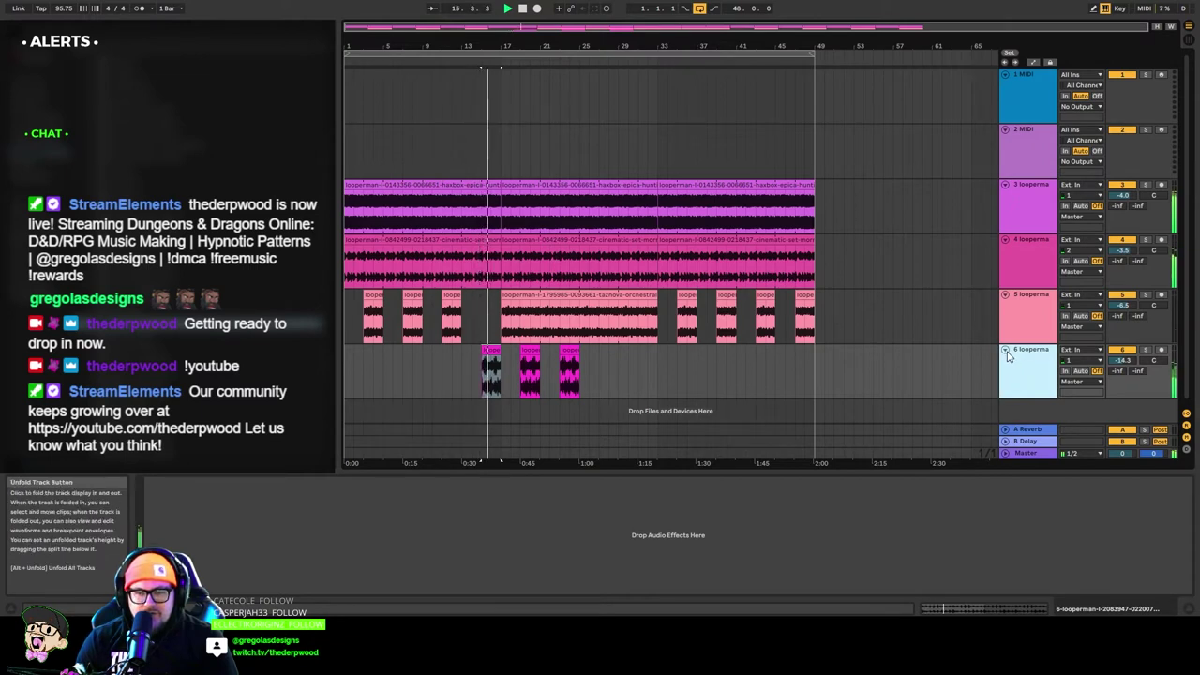
click(38, 110)
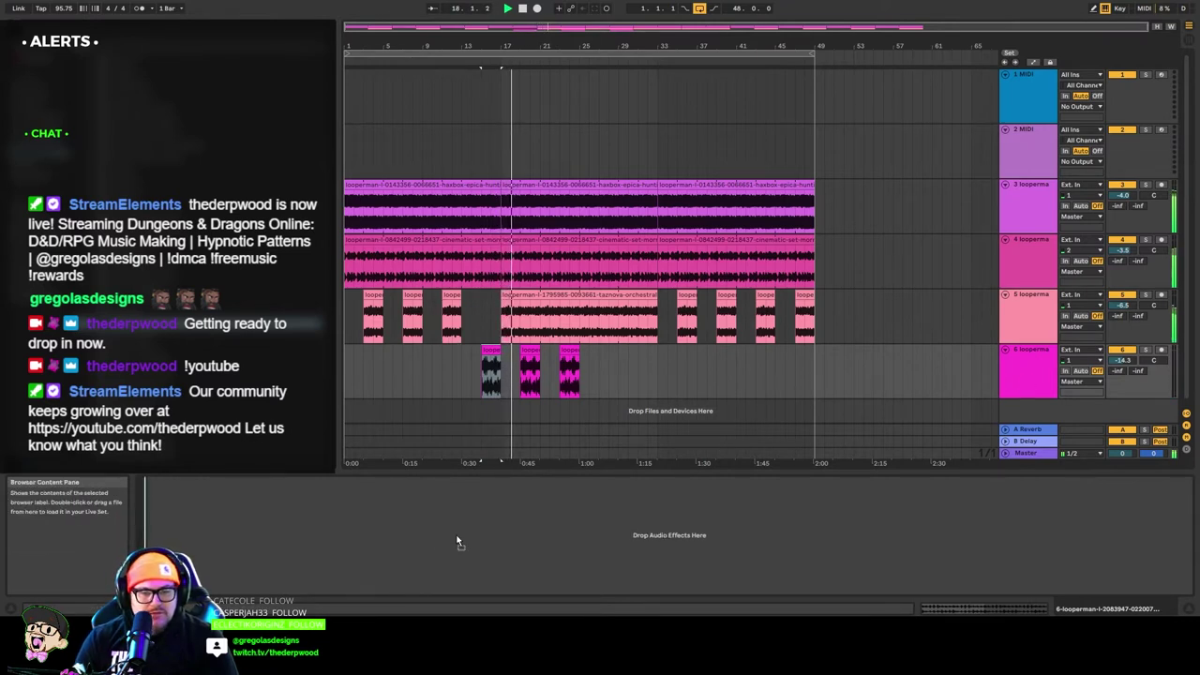
drag(456, 542, 463, 534)
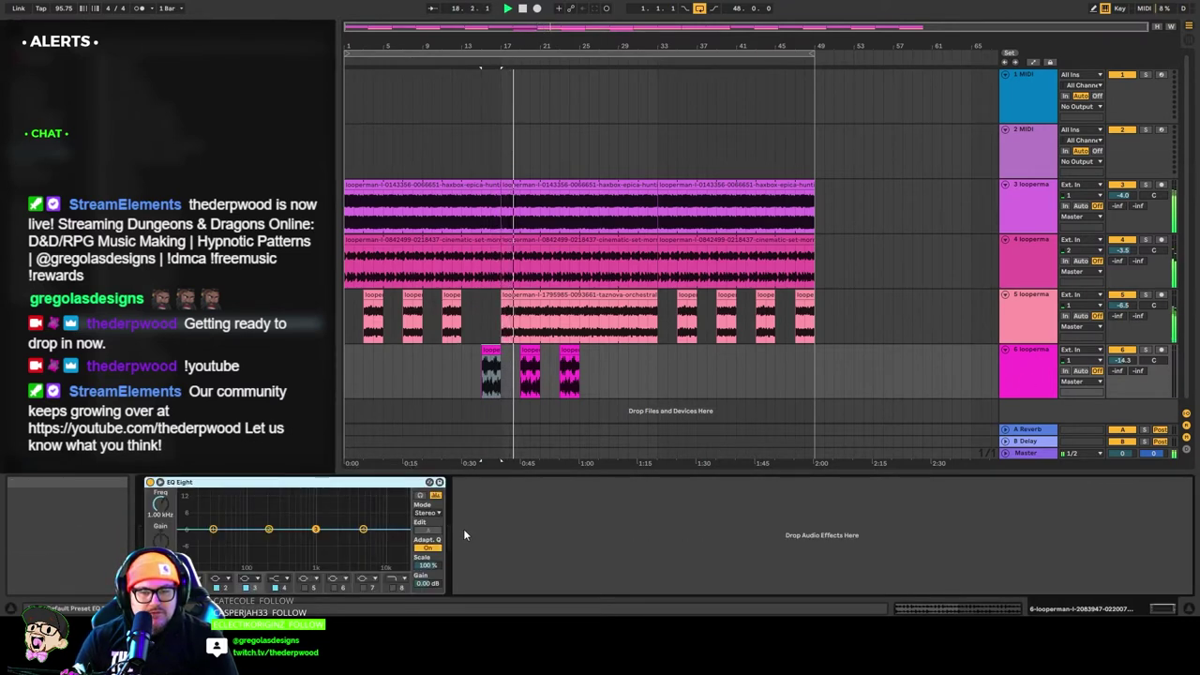
click(160, 482)
drag(850, 392, 851, 363)
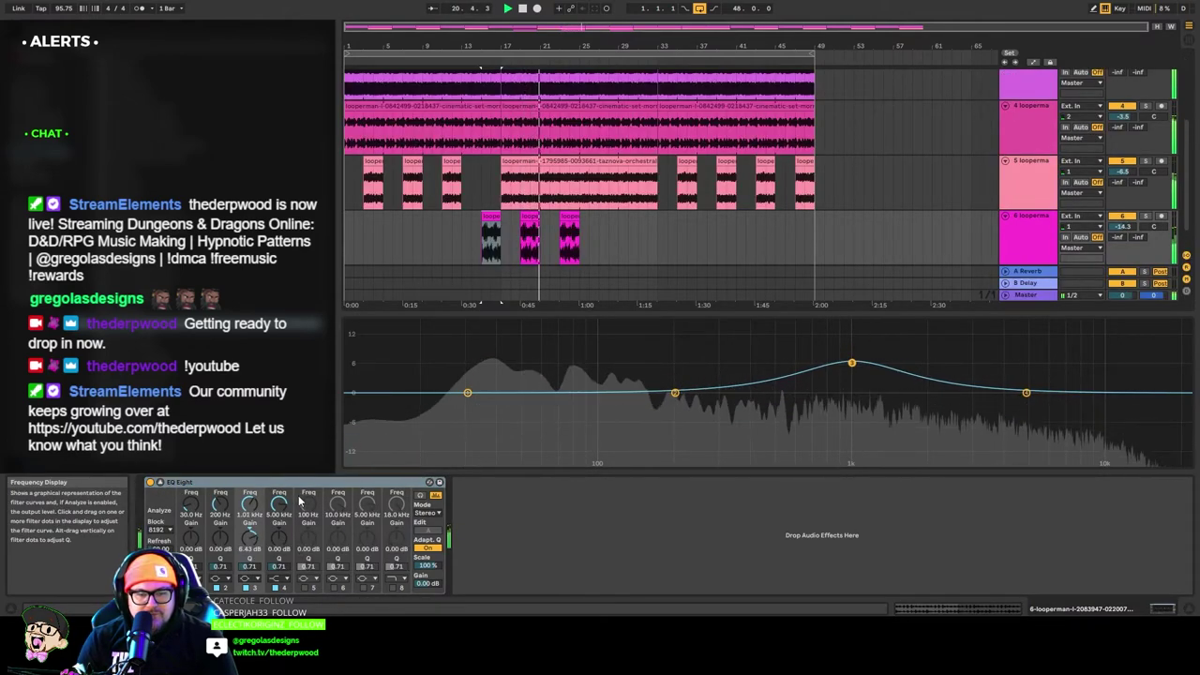
Change EQ band 4 on track 6 to a high cut at about 3.37 kHz.
click(281, 579)
click(282, 562)
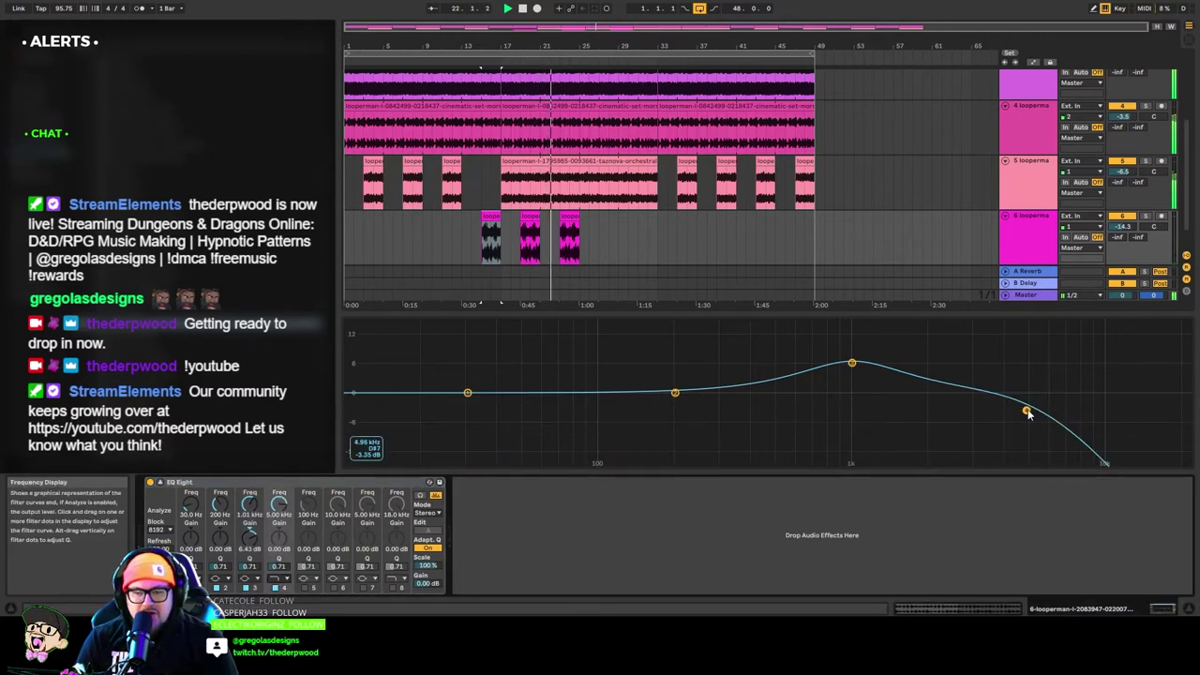
drag(1026, 409, 980, 416)
Make EQ band 1 a low cut at about 172 Hz and raise band 3's boost to about 7 dB.
click(191, 578)
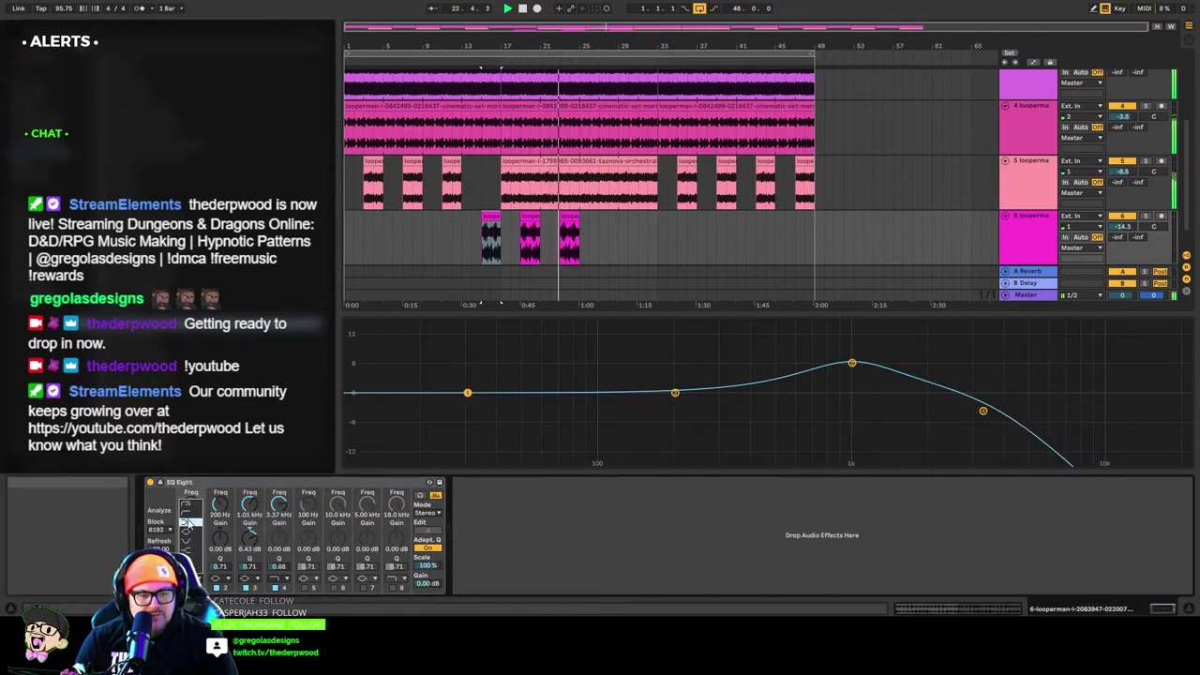
click(188, 513)
drag(469, 409, 658, 413)
drag(852, 363, 851, 360)
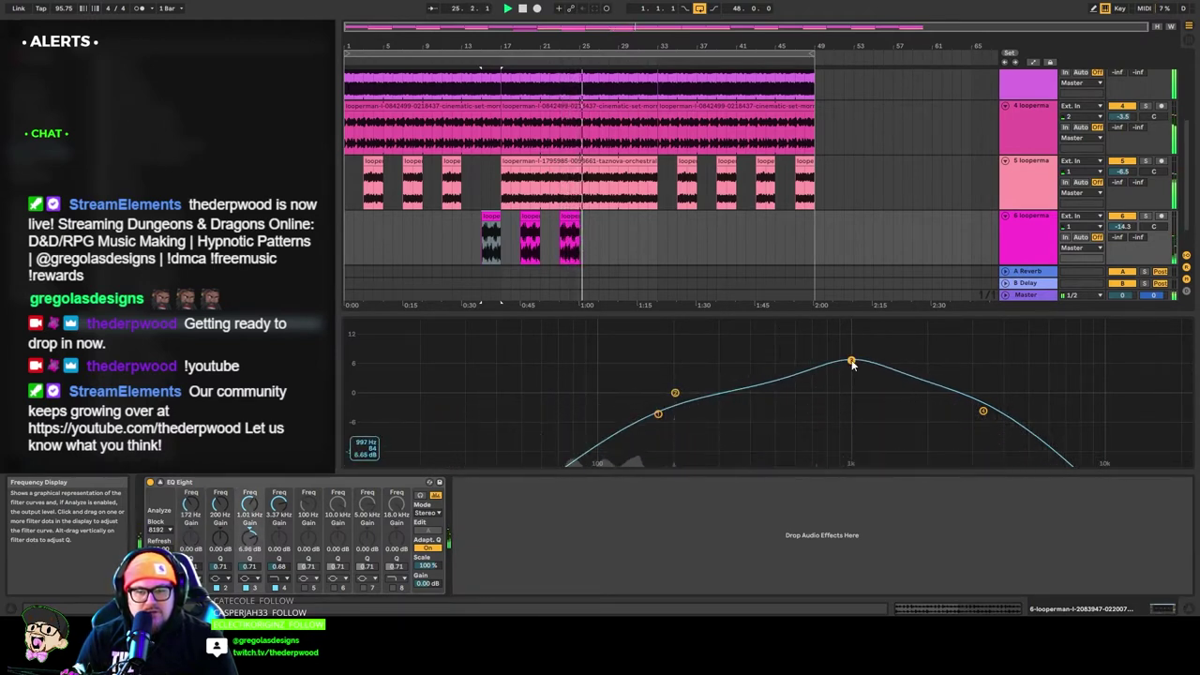
Duplicate bars 17 to 25 of track 6 so the suspenseful drum clips continue up to bar 33.
click(677, 232)
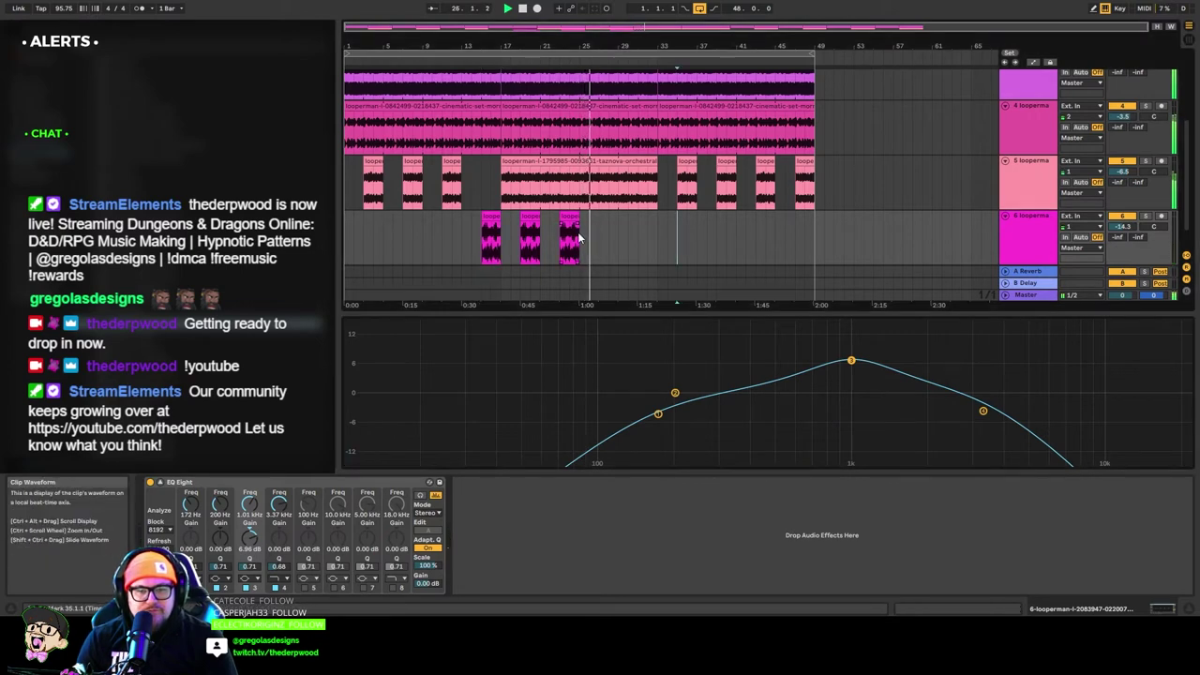
drag(583, 239, 511, 232)
key(ctrl+d)
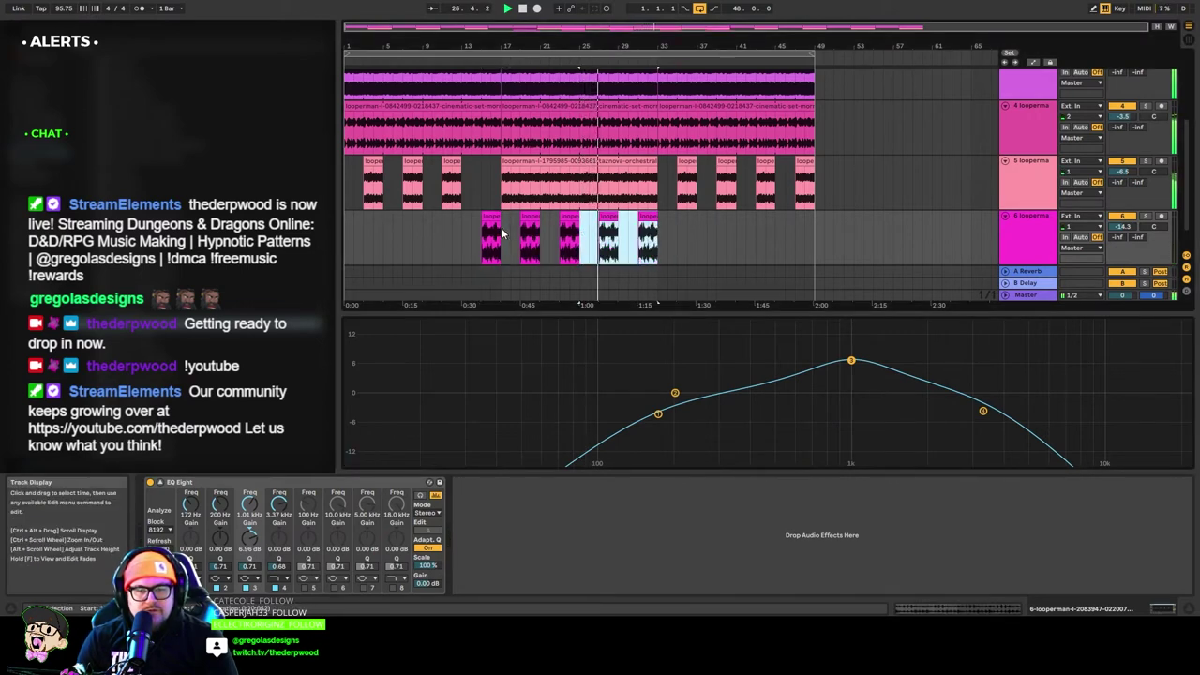
Copy track 6's bar 15 clip to bar 47 and delete the orchestral drum clip at bar 47 on track 5.
click(689, 231)
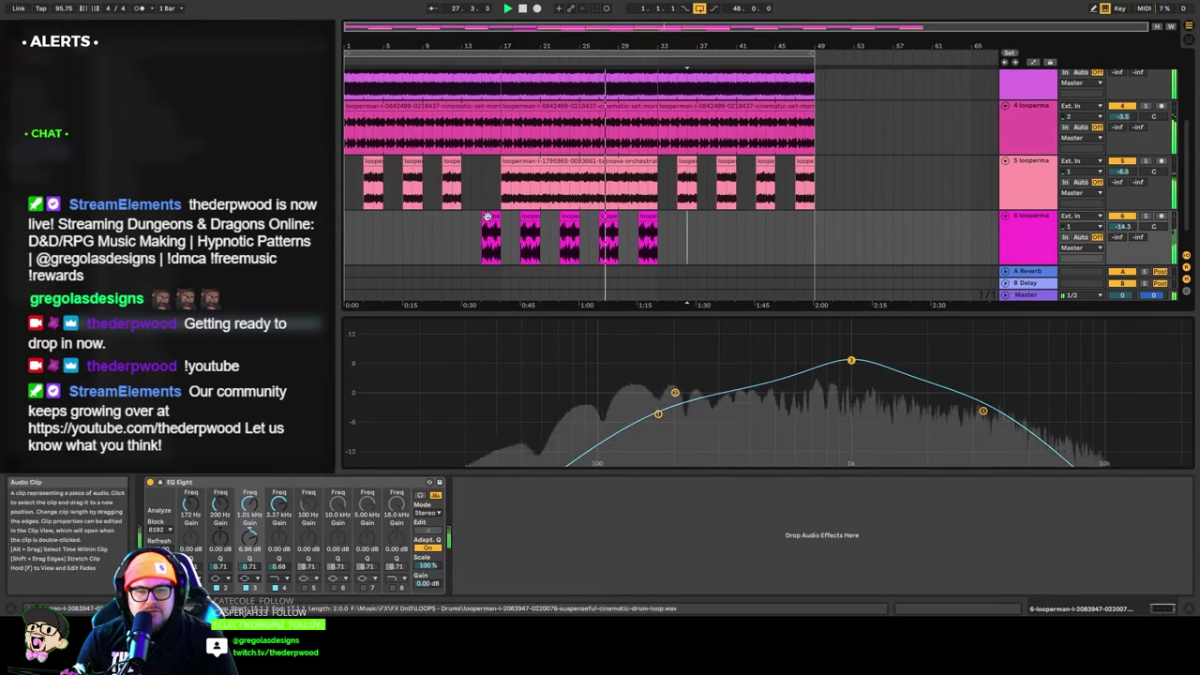
drag(489, 217, 806, 228)
click(769, 141)
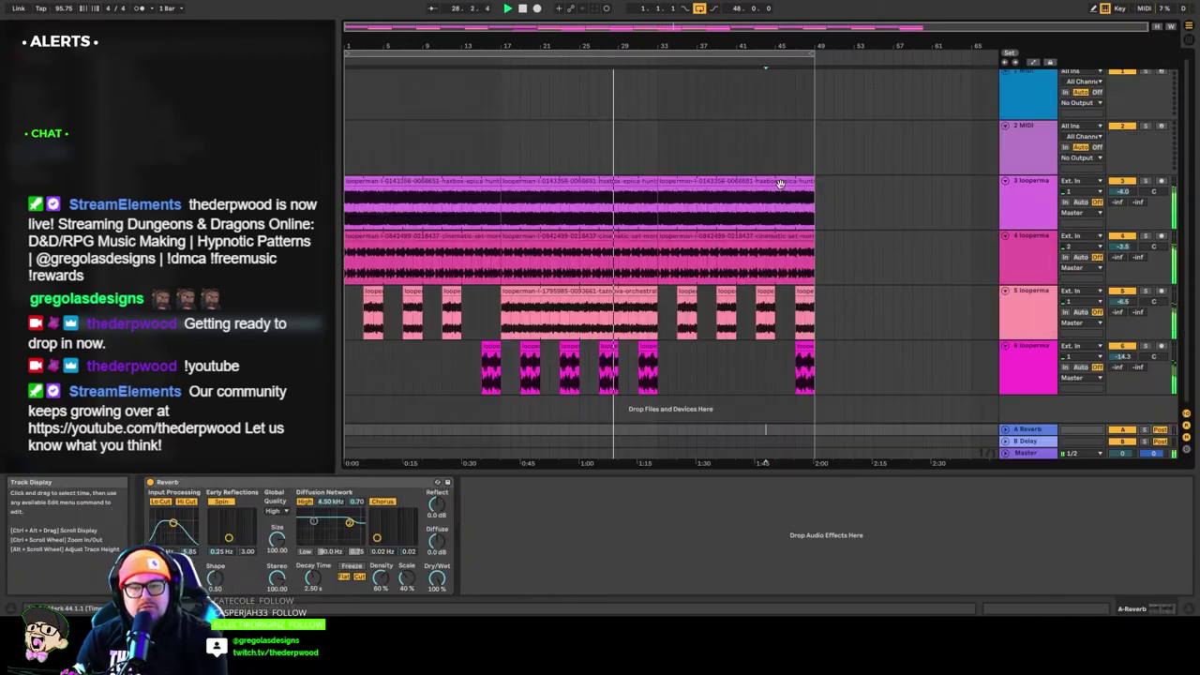
click(802, 292)
key(Delete)
Check the EQ Eight curves on tracks 6 and 3 and collapse the expanded EQ display.
click(769, 367)
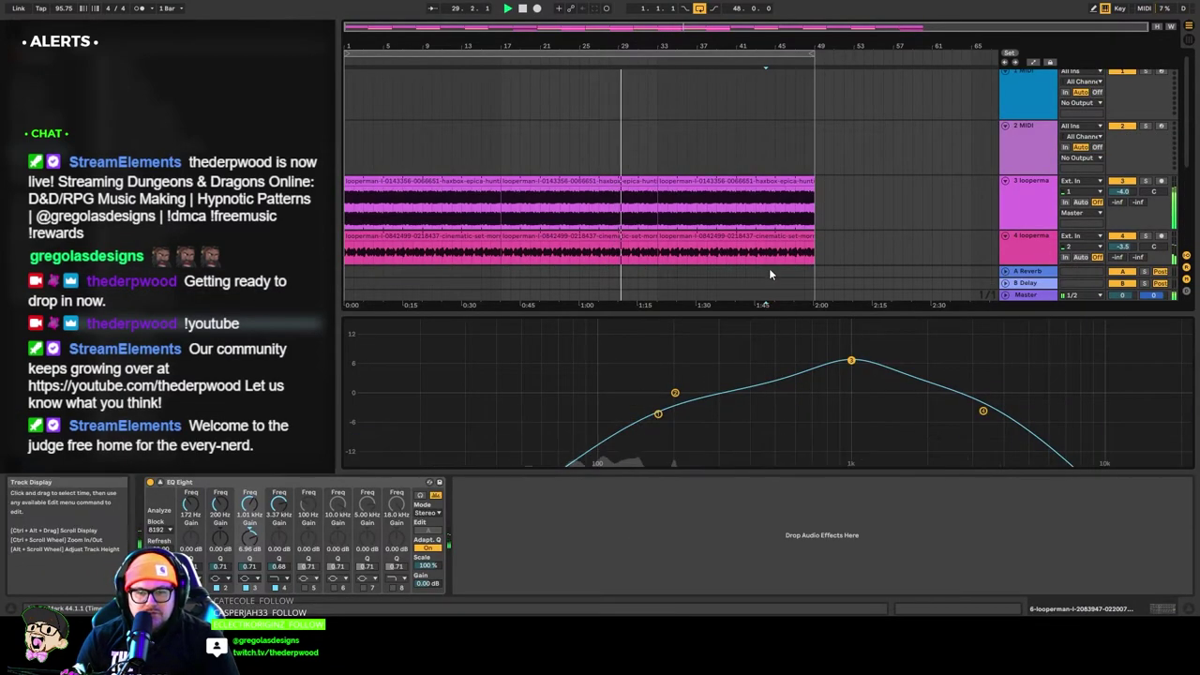
click(171, 483)
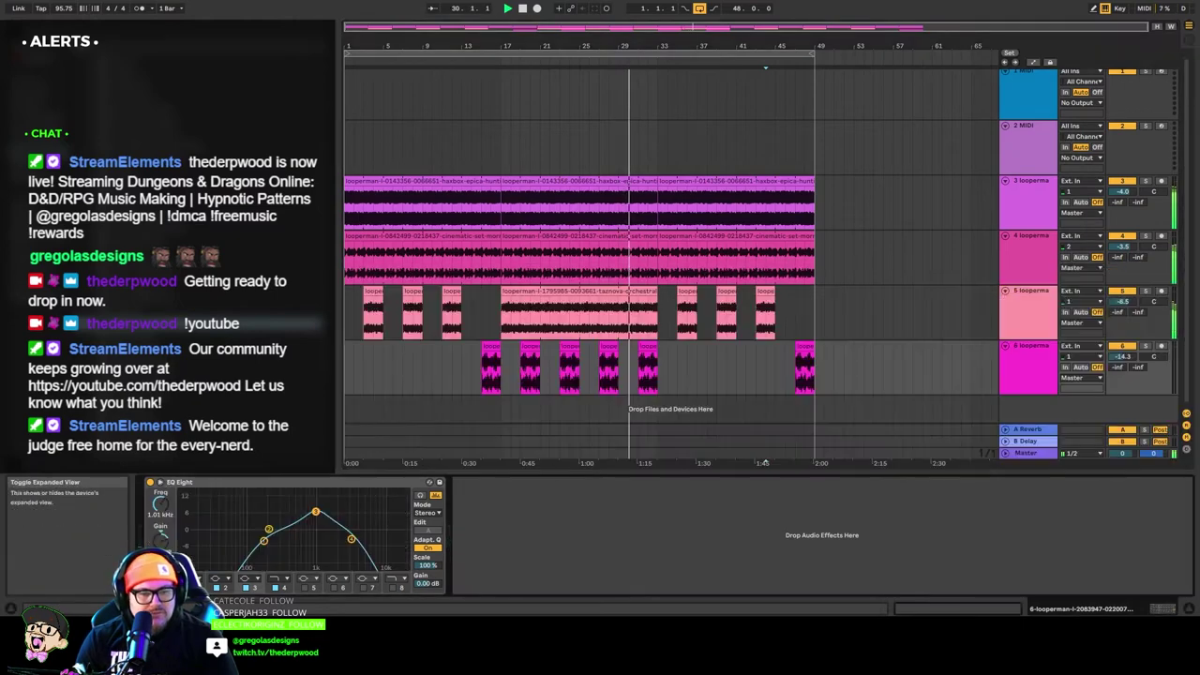
click(727, 370)
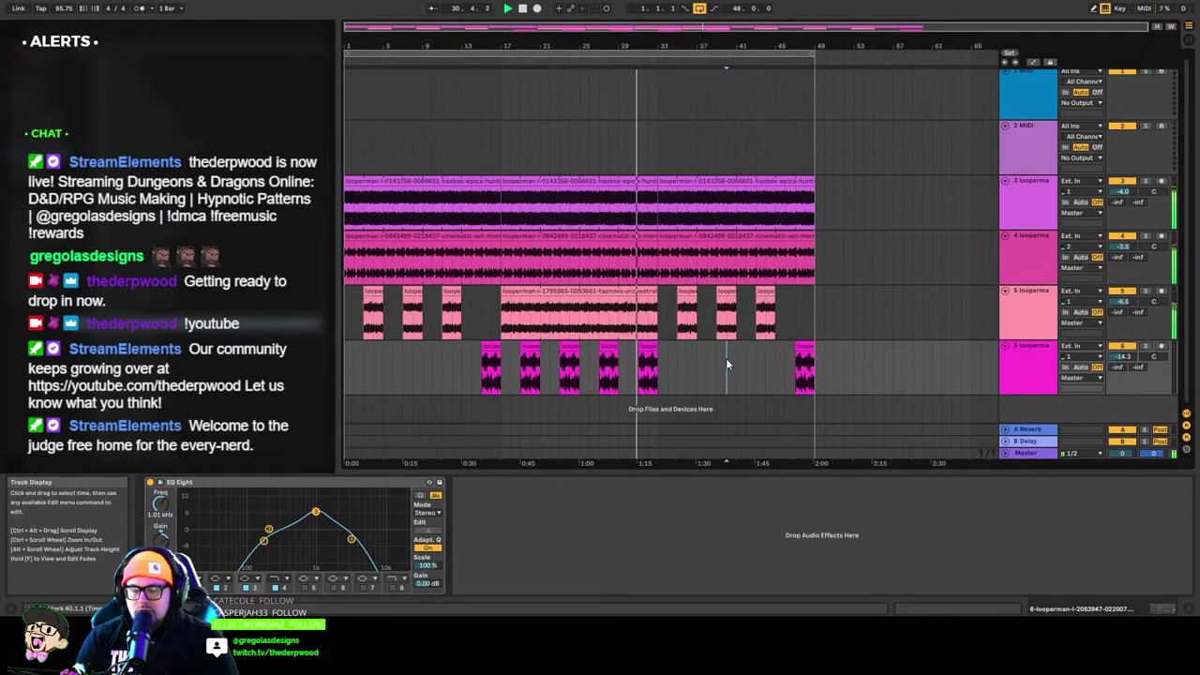
click(172, 483)
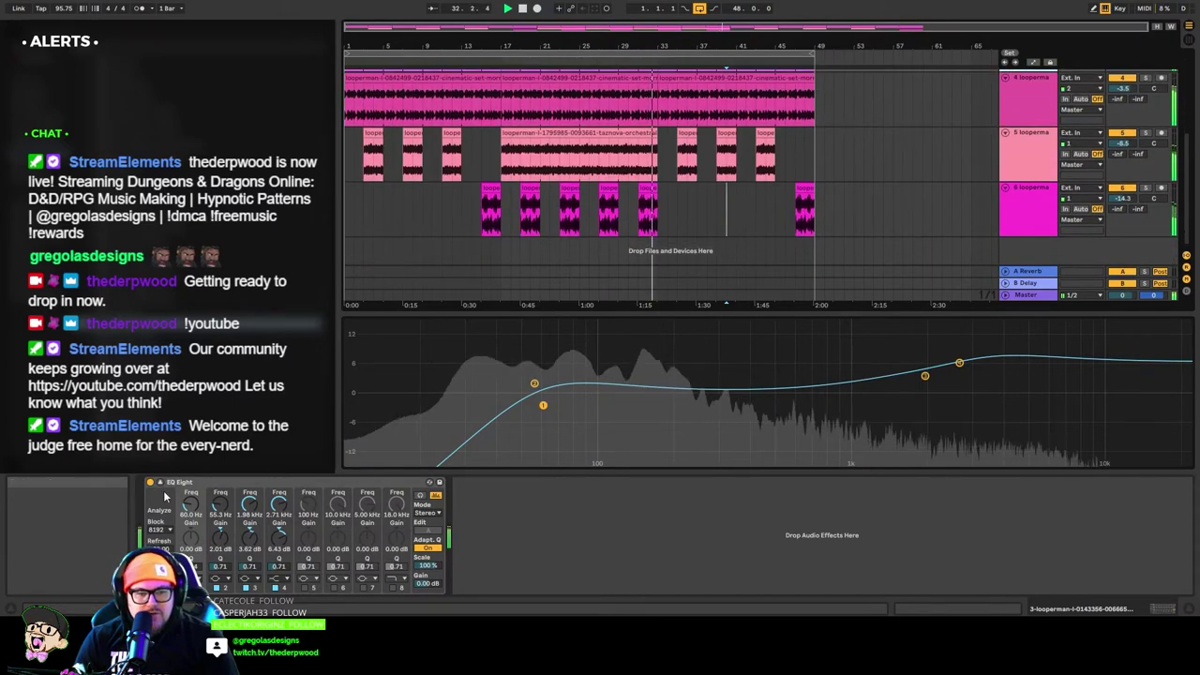
click(172, 482)
Group the four drum loop tracks, 3 to 6, into one group track.
shift+click(1024, 208)
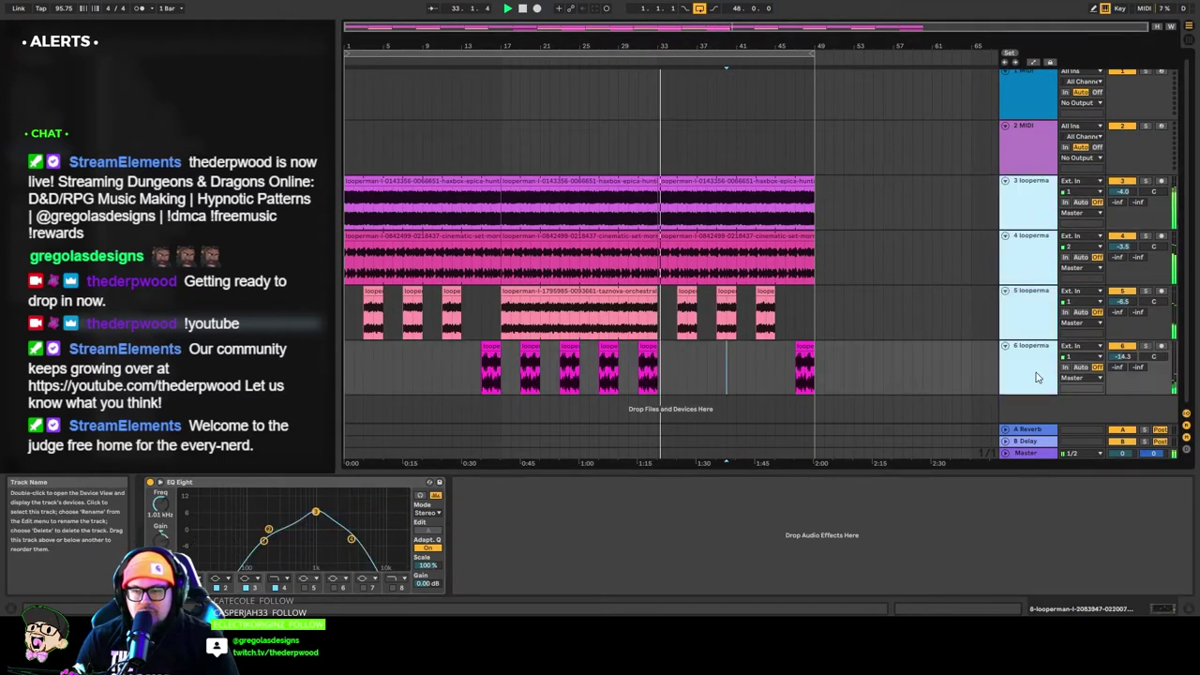
key(ctrl+g)
click(1023, 208)
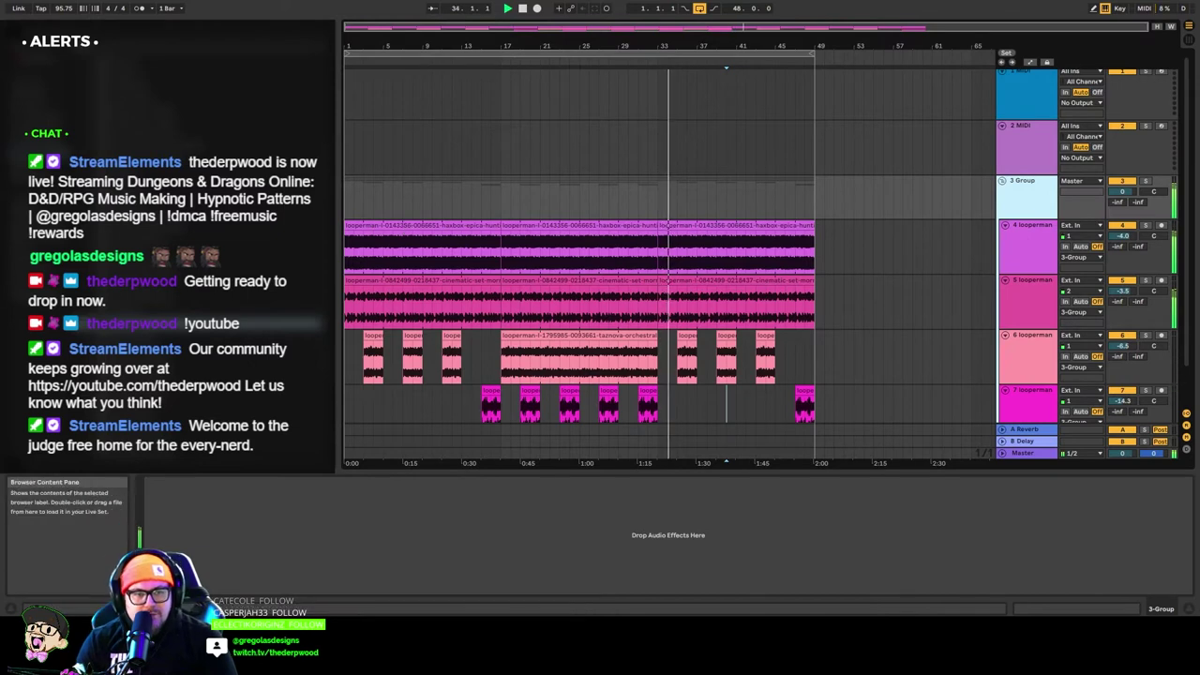
Add the Drum Sharpener preset to the drum group and try out its Drive amount.
click(234, 235)
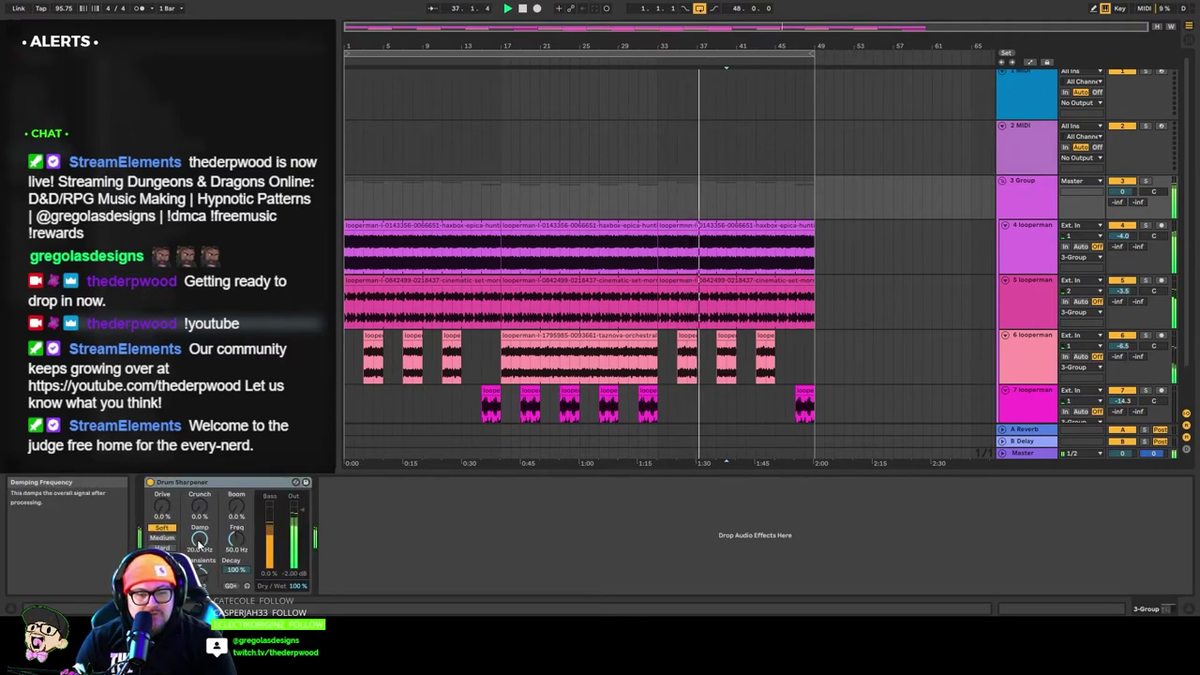
drag(162, 506, 162, 464)
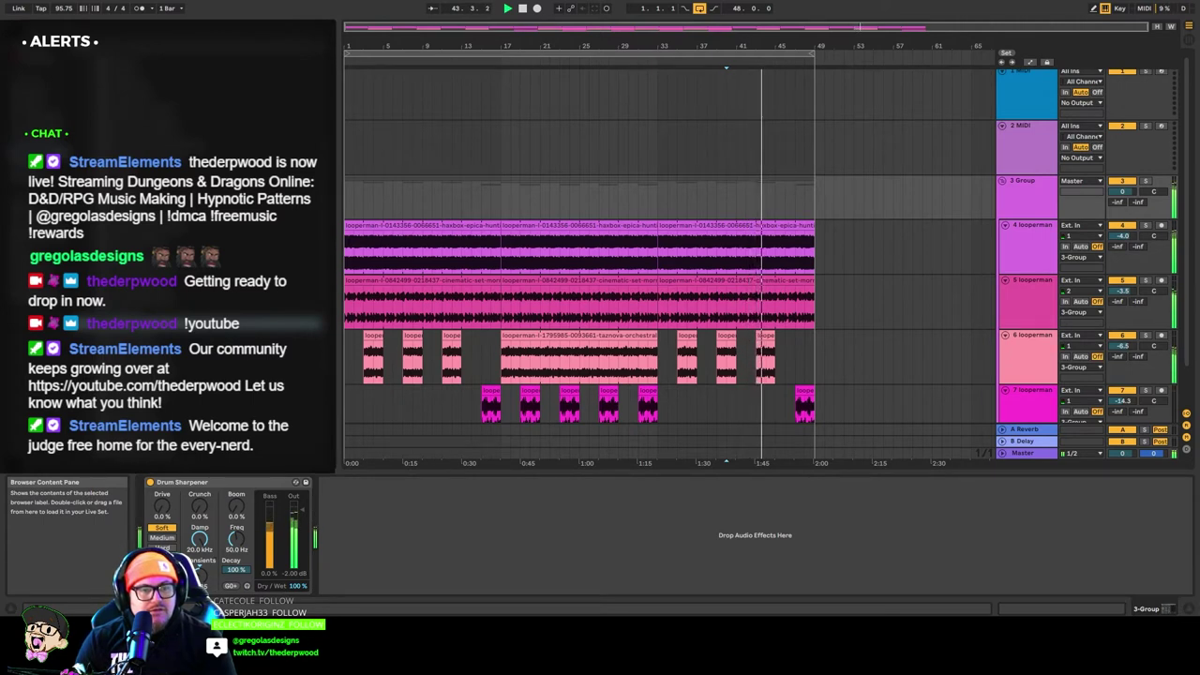
Try Hi Hat Boost on the drum group, then replace it with EQ Eight and a high shelf of about 6.8 dB near 1.3 kHz.
drag(267, 324, 393, 523)
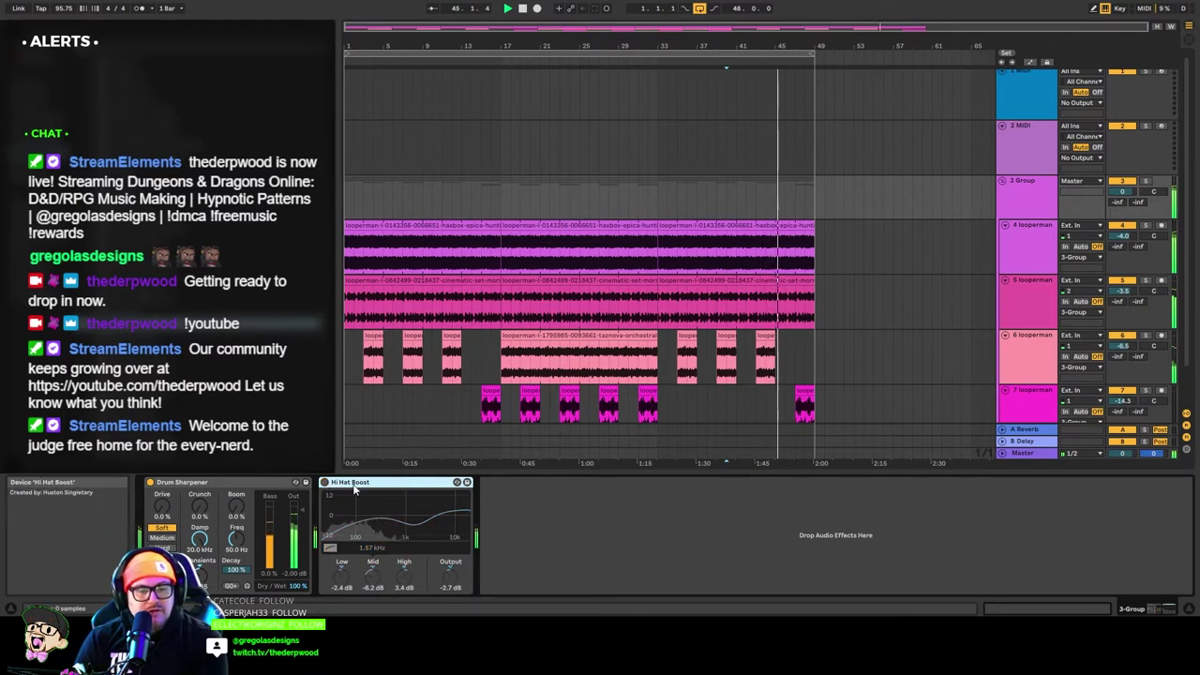
key(Delete)
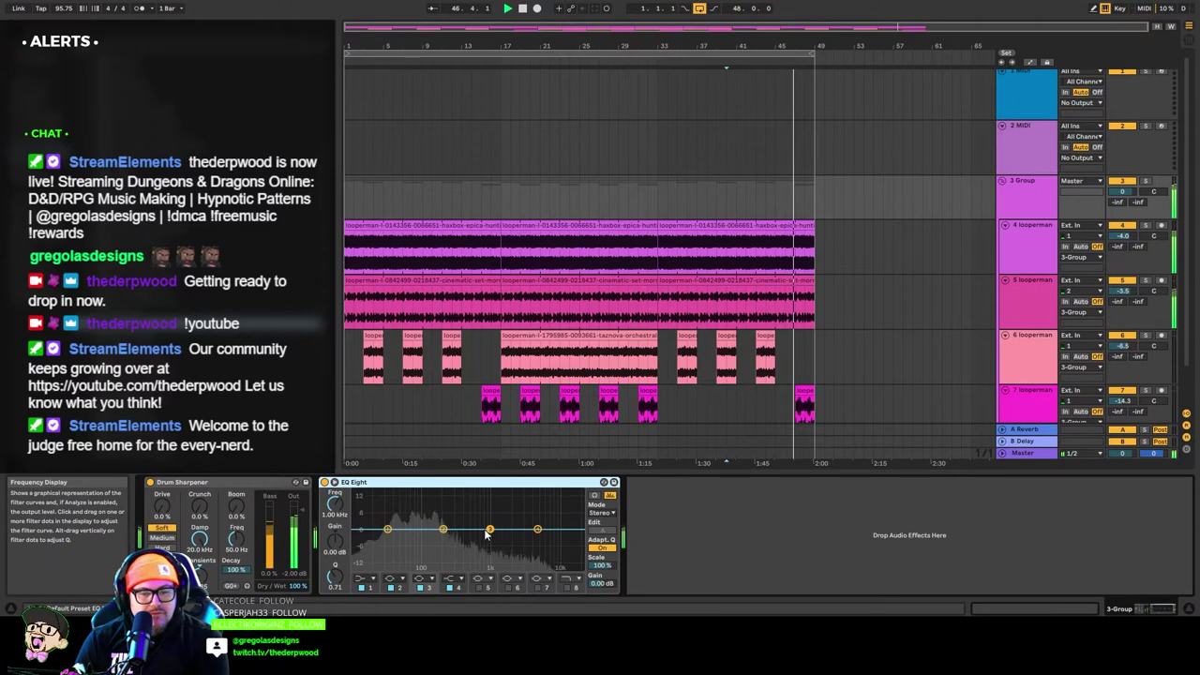
drag(489, 529, 498, 520)
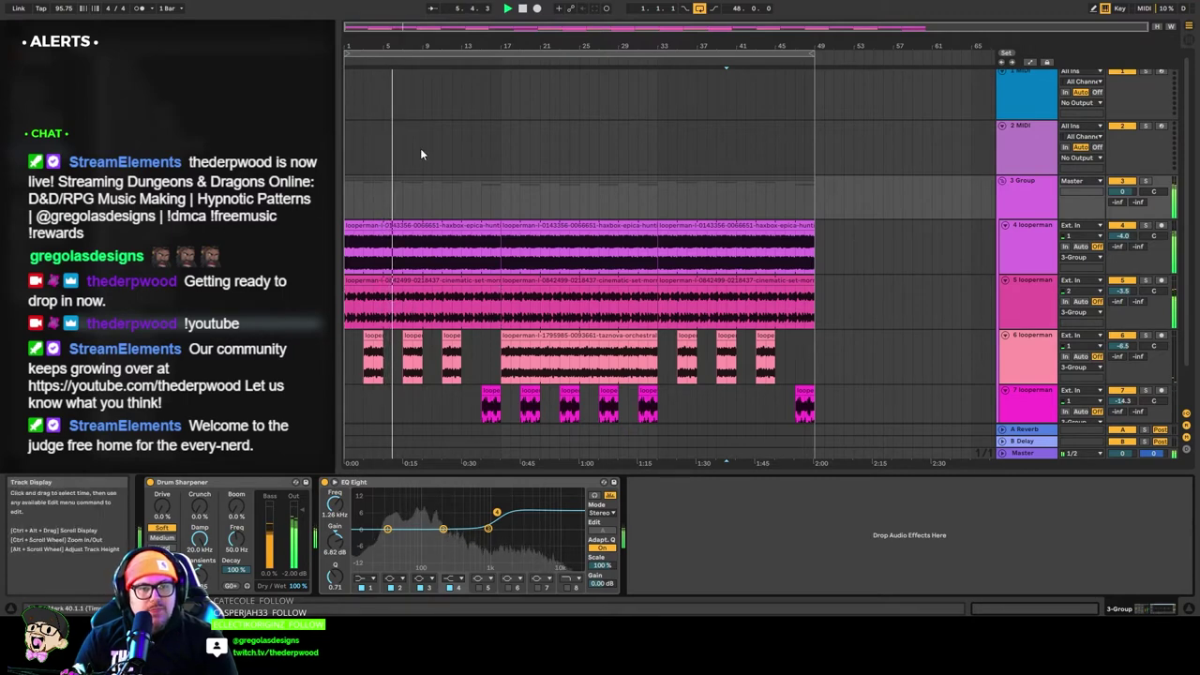
Save the Live Set in a new folder named Ancient-Slavic-Battle.
key(ctrl+shift+s)
key(alt+Up)
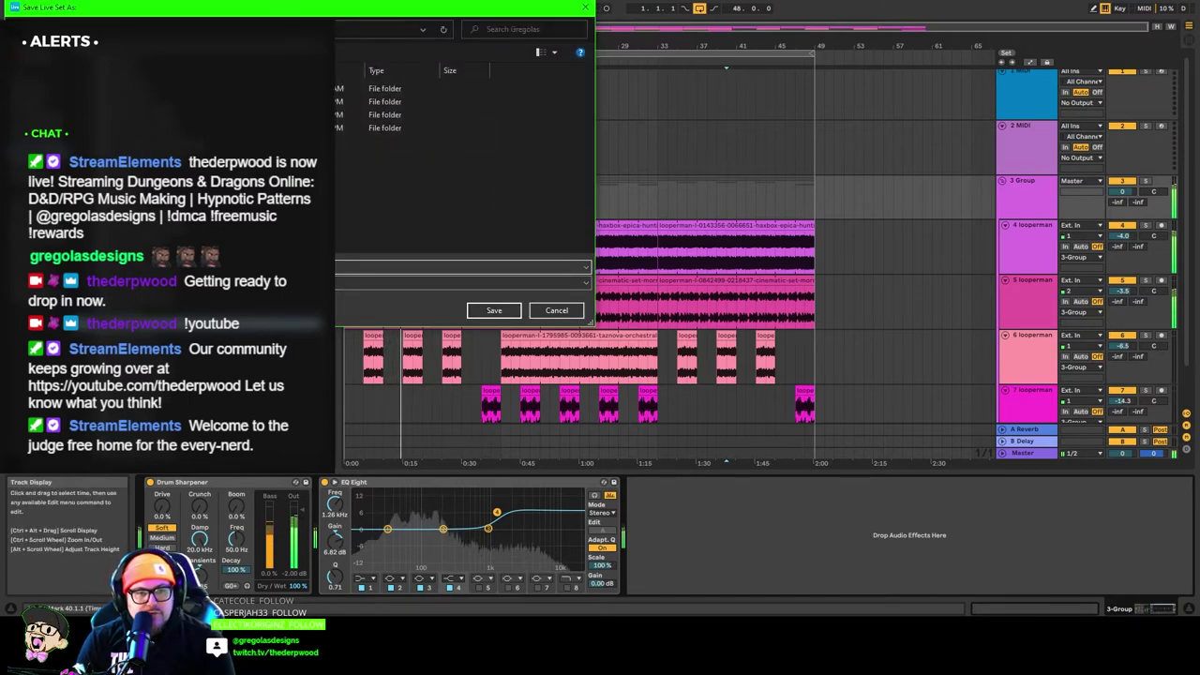
key(ctrl+shift+n)
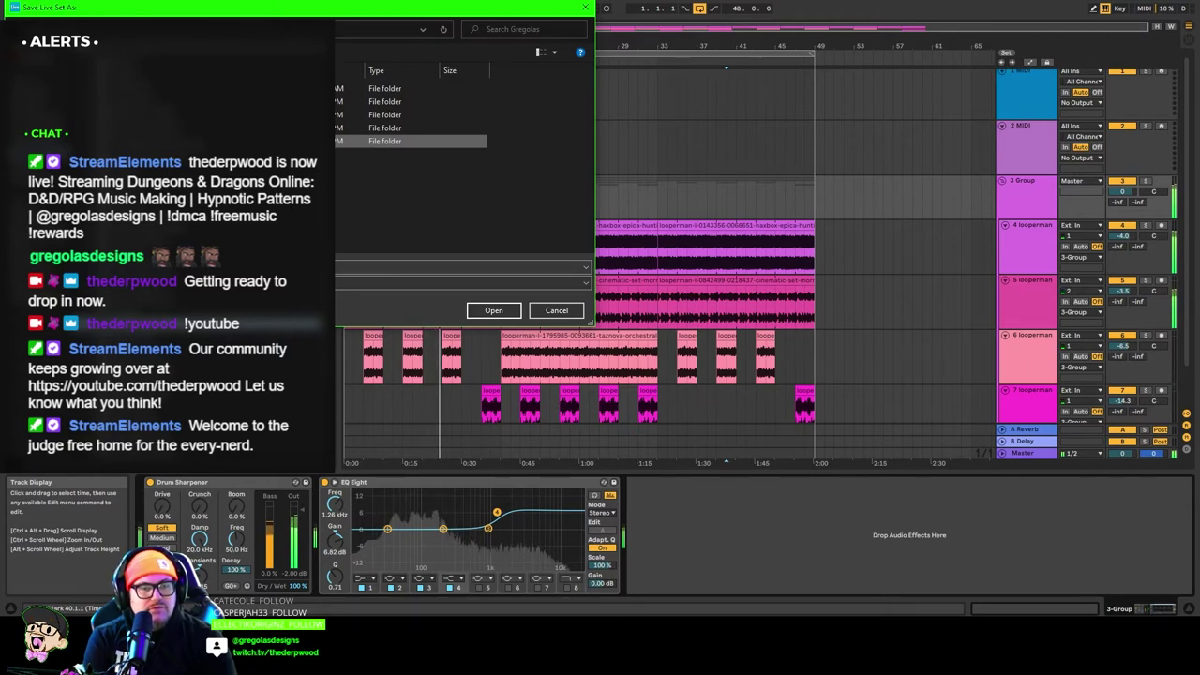
key(Return)
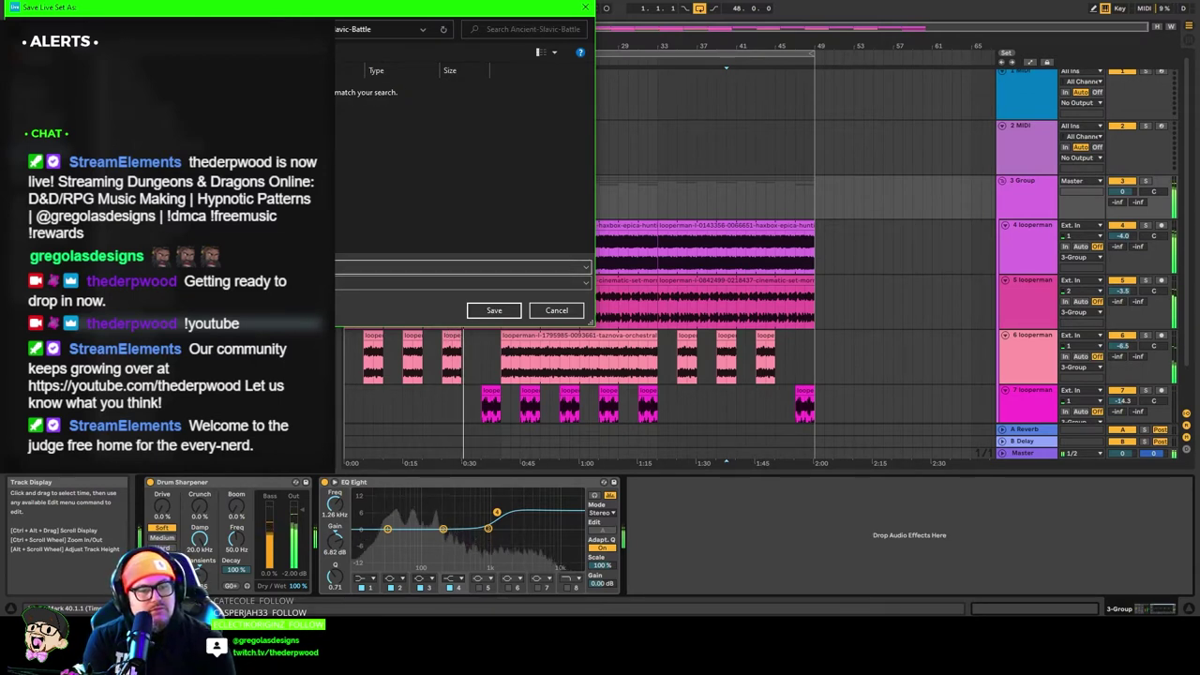
key(Return)
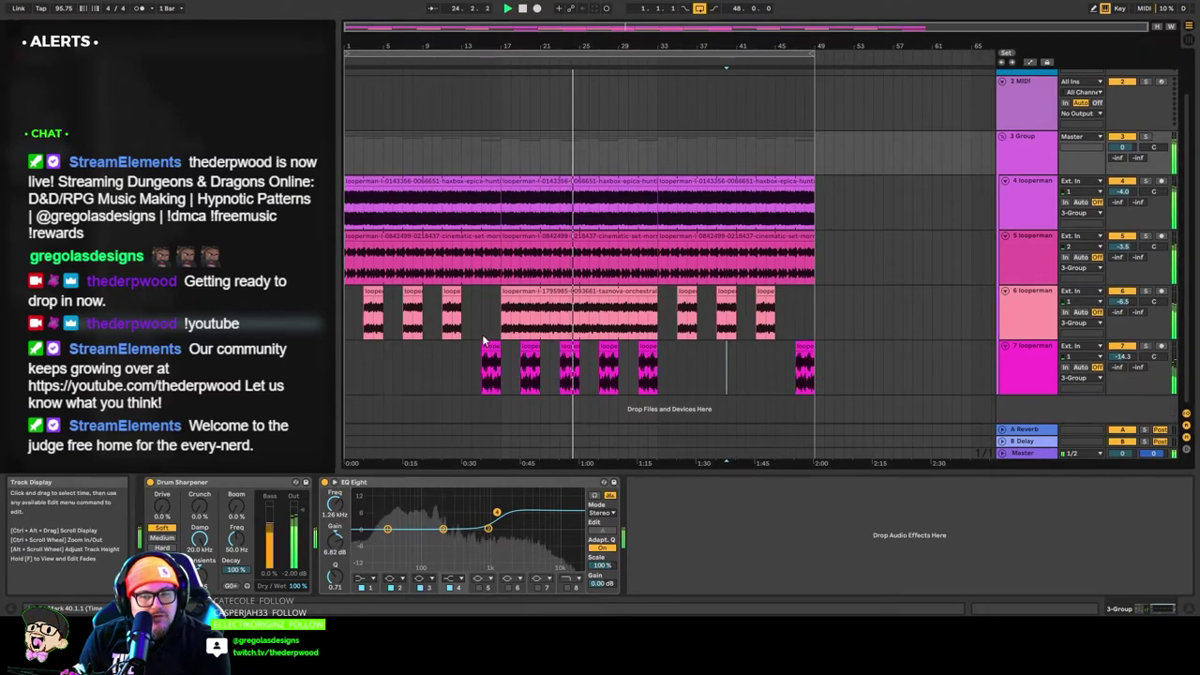
Add another audio loop on a new track 8 below the drum group, spanning bars 9 to 17.
scroll(671, 262, down, 2)
drag(272, 401, 390, 416)
drag(416, 376, 501, 373)
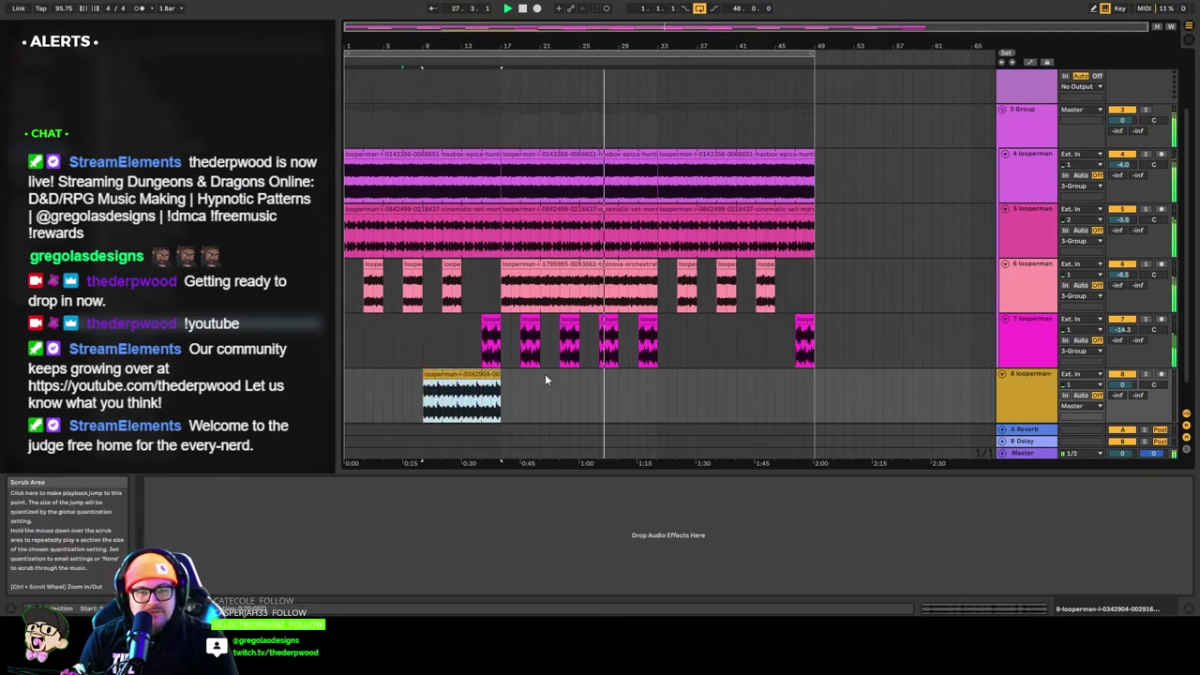
Loop playback over track 8's clip, bars 9 to 17, and set that track's volume to -4.6 dB.
click(463, 375)
key(ctrl+l)
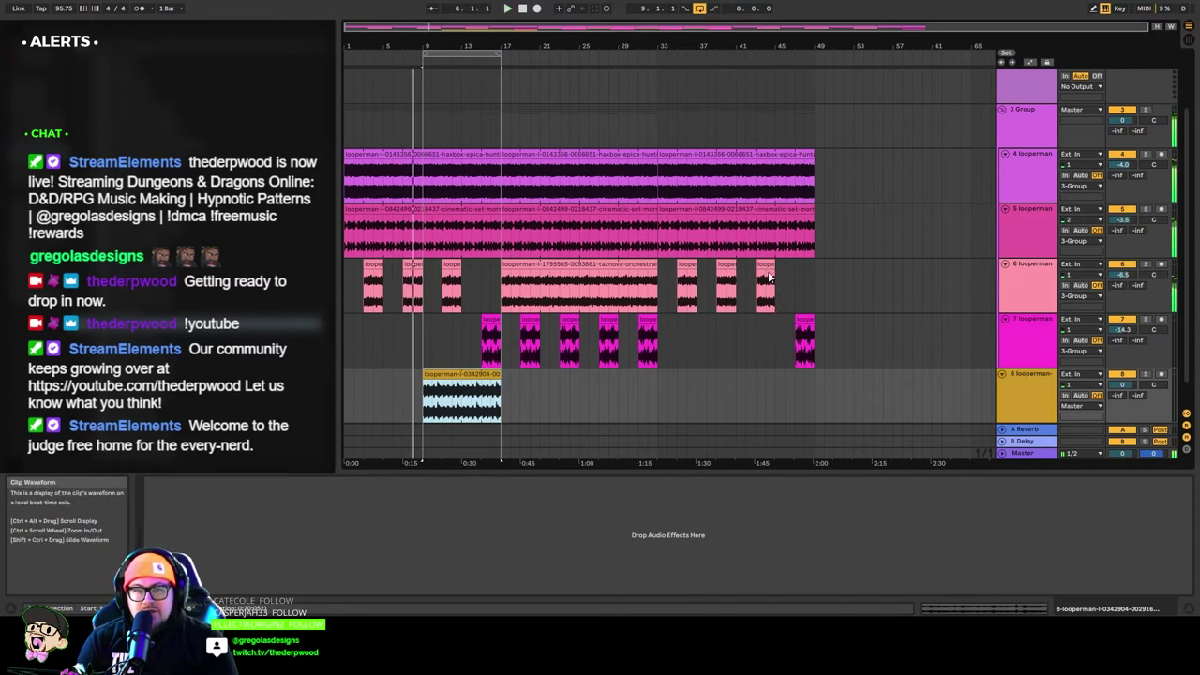
click(1022, 398)
drag(1122, 385, 1122, 396)
click(1029, 395)
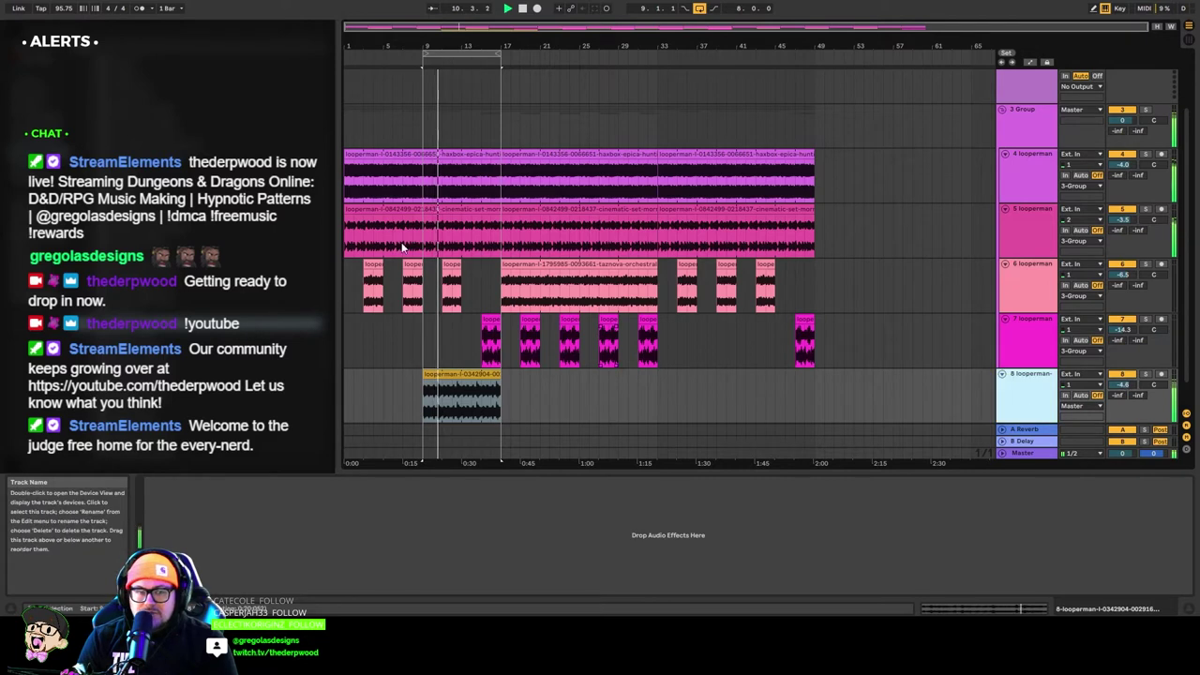
Add the Lofi Space effect to track 8, load its Spring preset and slightly reduce the Mix.
click(37, 153)
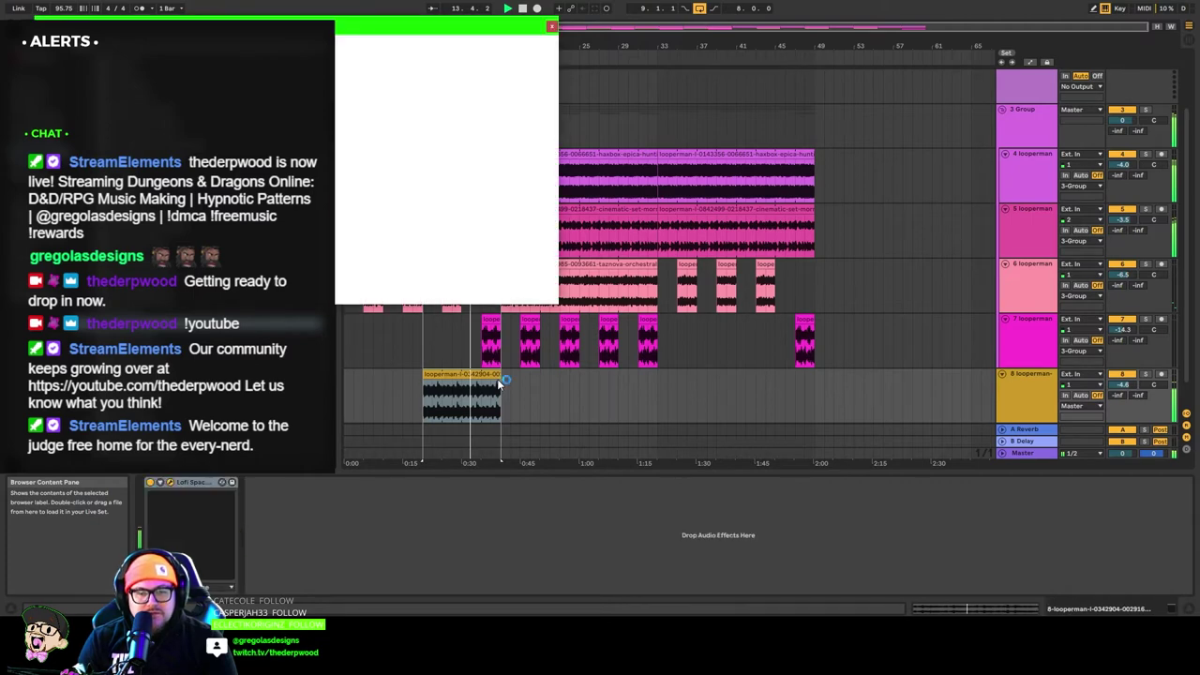
drag(343, 22, 901, 134)
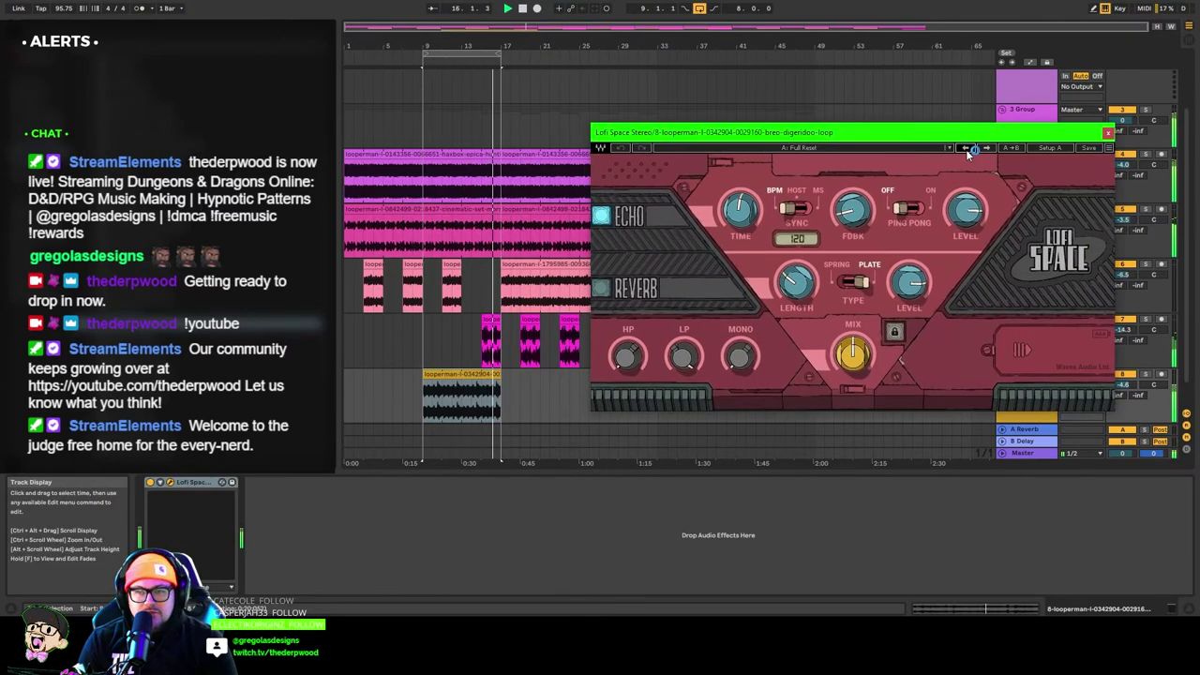
click(966, 148)
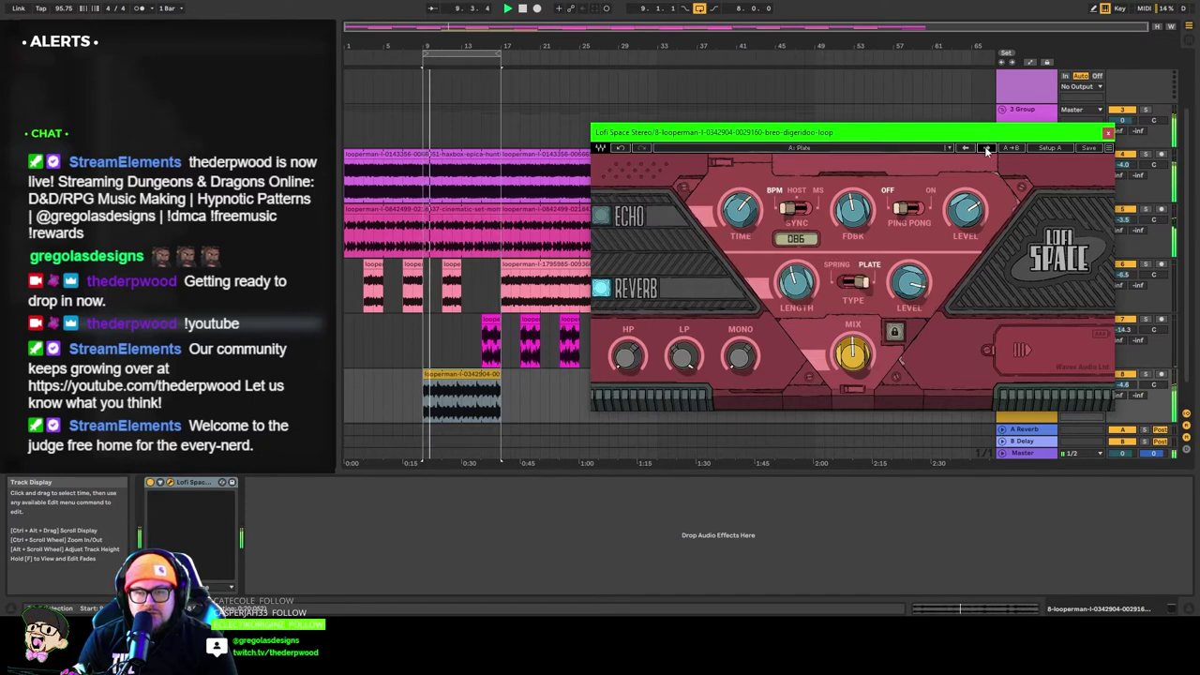
mouse_move(852, 354)
mouse_down()
mouse_move(852, 372)
mouse_move(852, 361)
mouse_up()
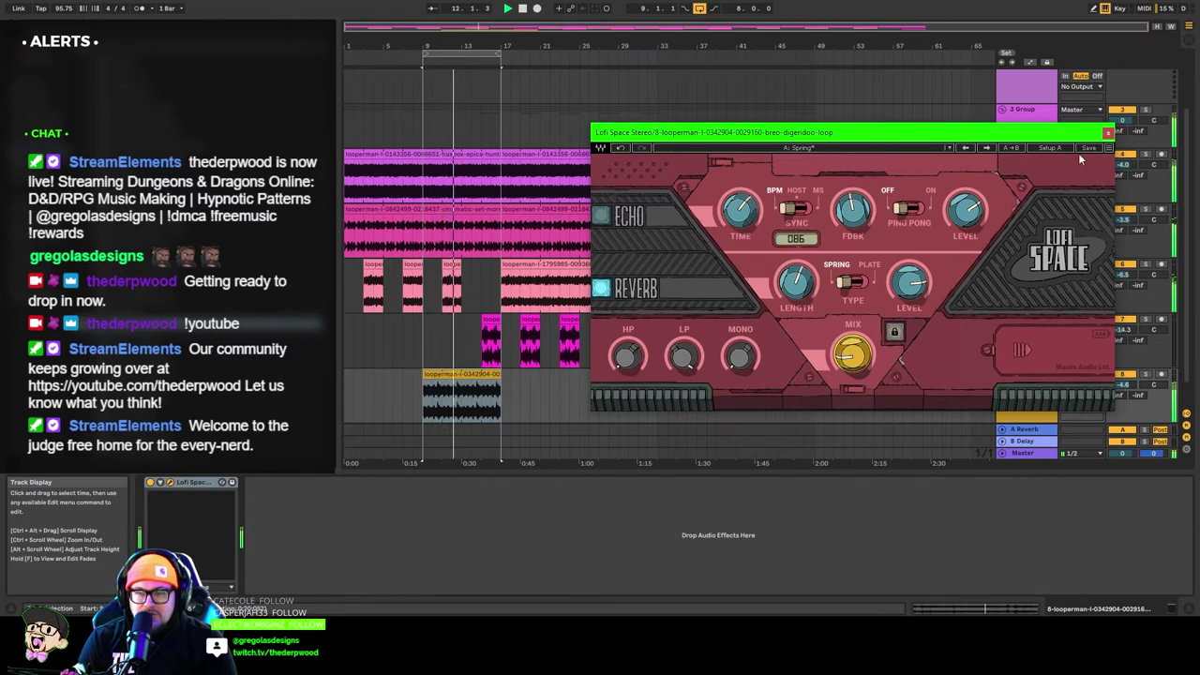
click(1107, 132)
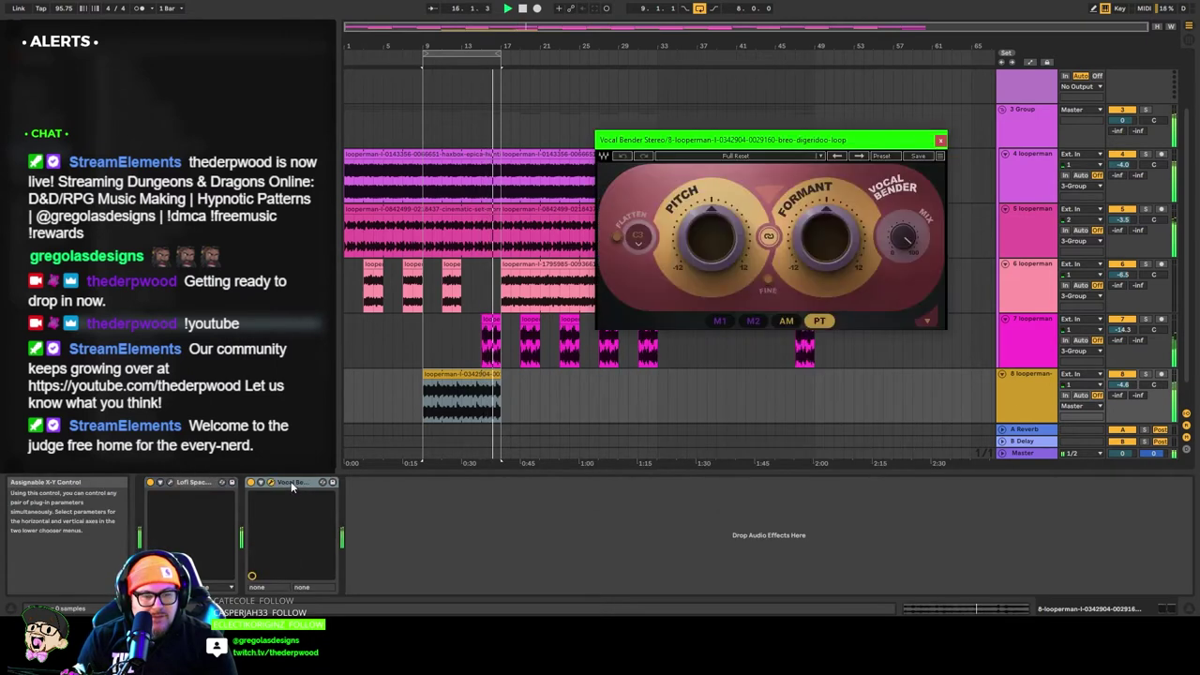
Add Vocal Bender ahead of Lofi Space on track 8 and try out Pitch and Formant shifts, returning both to 0 semitones.
drag(294, 483, 178, 491)
mouse_move(720, 230)
mouse_down()
mouse_move(720, 246)
mouse_move(696, 215)
mouse_move(711, 255)
mouse_move(710, 227)
mouse_up()
drag(837, 244, 837, 302)
drag(711, 238, 710, 235)
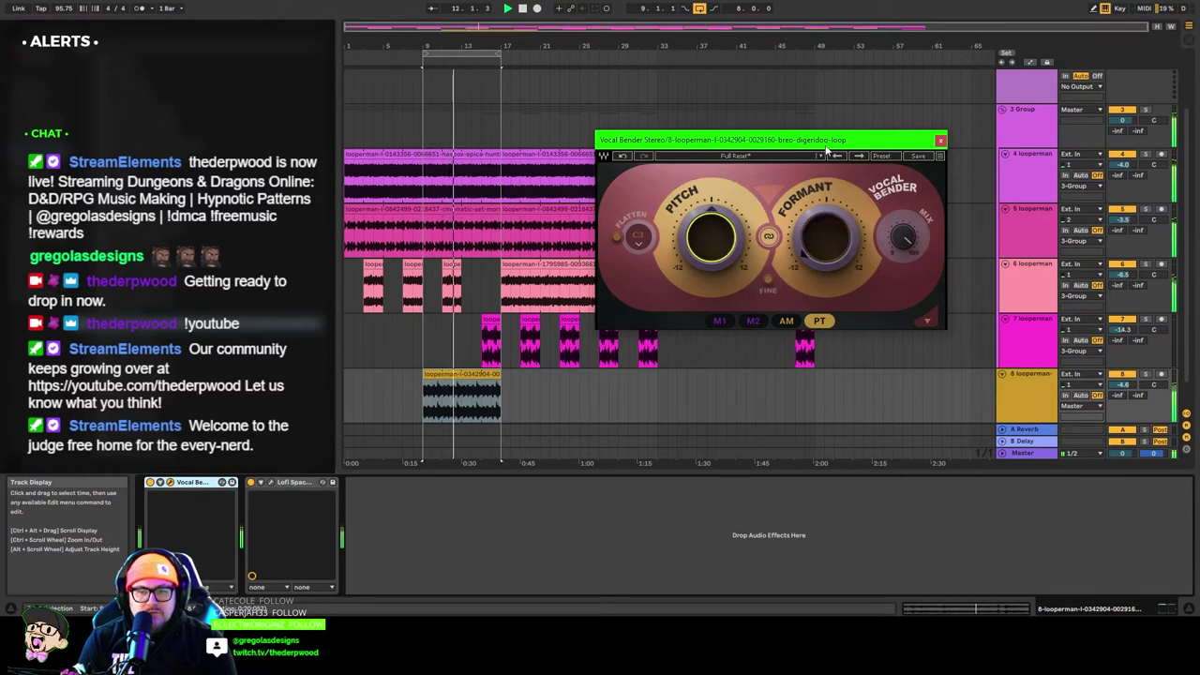
mouse_move(830, 253)
mouse_down()
mouse_move(830, 221)
mouse_move(829, 250)
mouse_up()
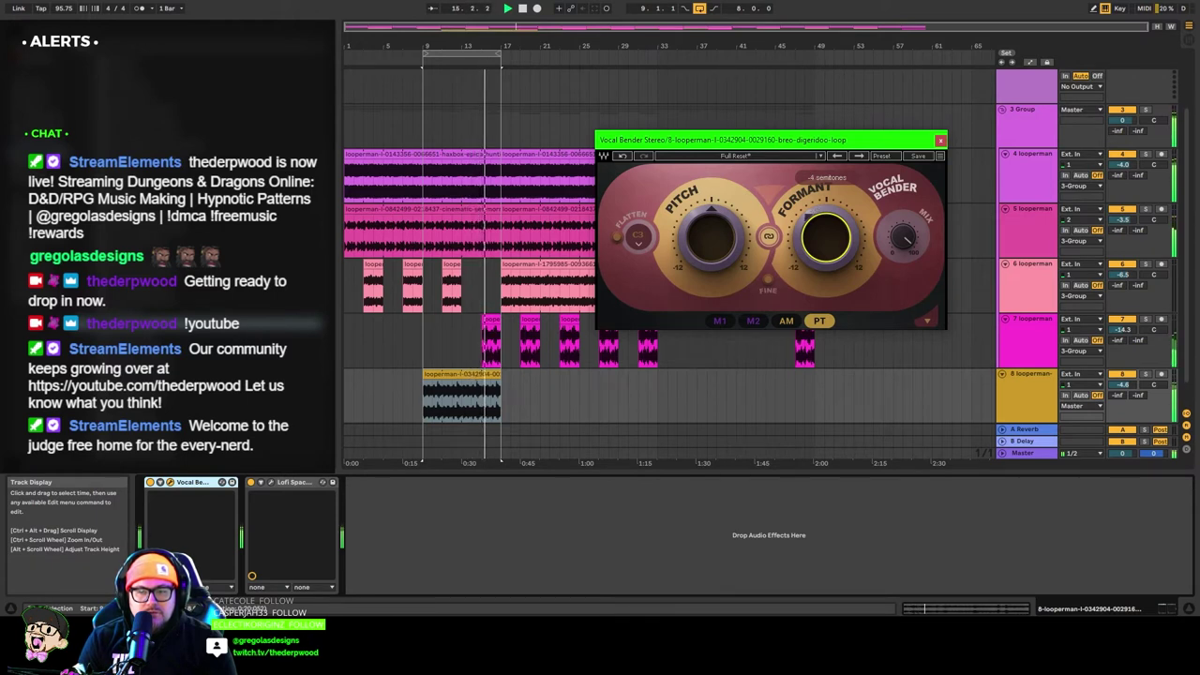
drag(828, 249, 829, 237)
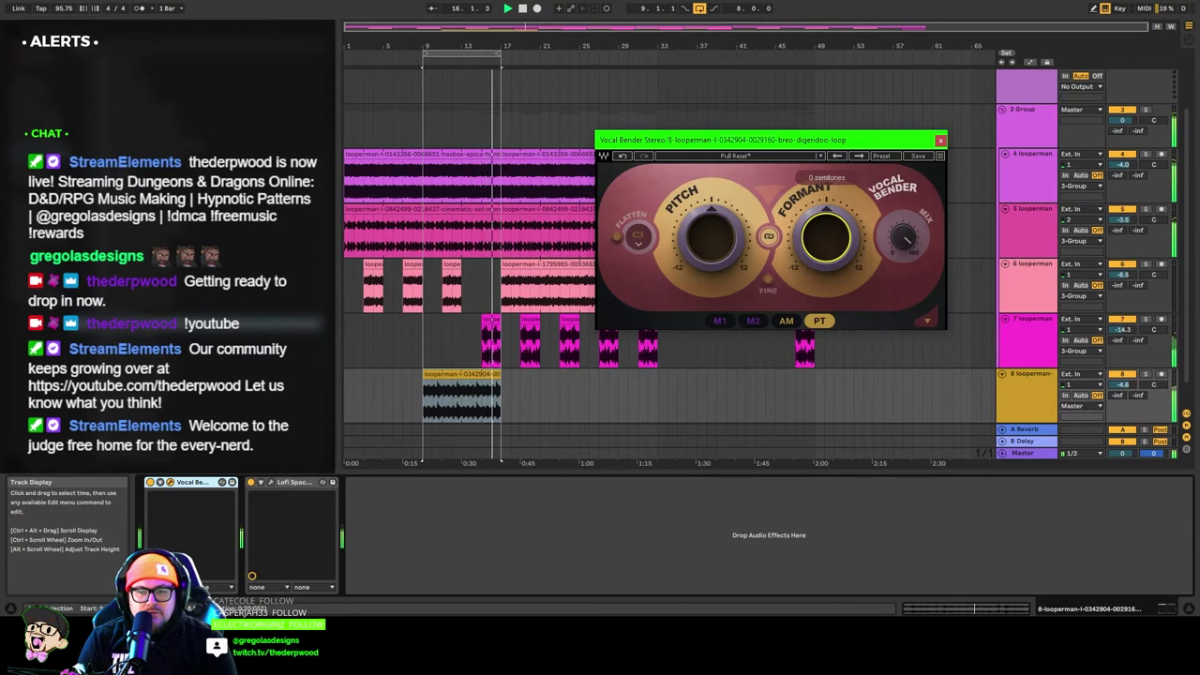
drag(710, 239, 711, 243)
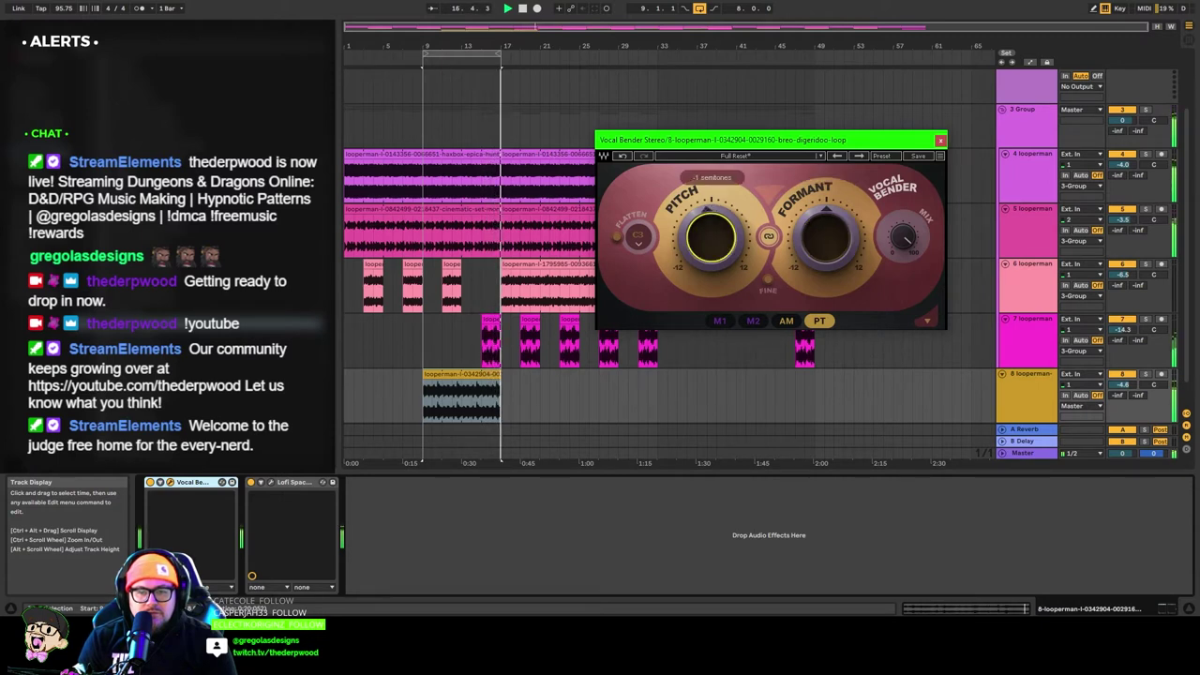
Try A2 as Vocal Bender's Flatten note, then enable Flatten with the note set to B2.
click(640, 238)
click(640, 240)
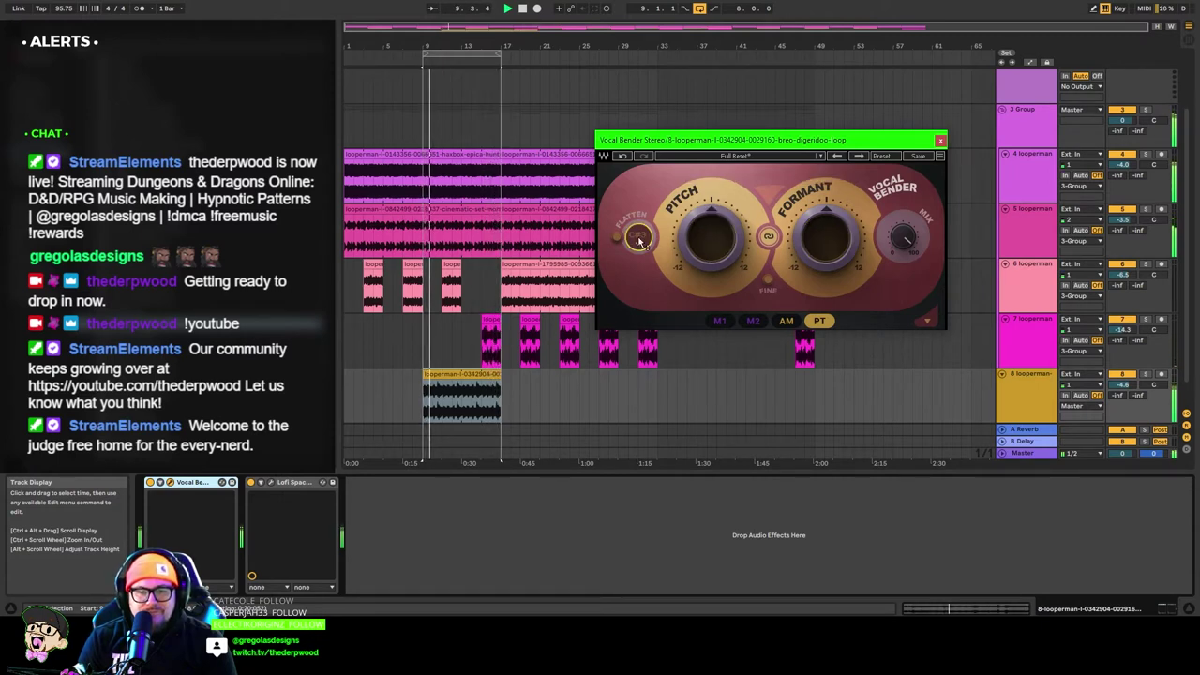
click(640, 241)
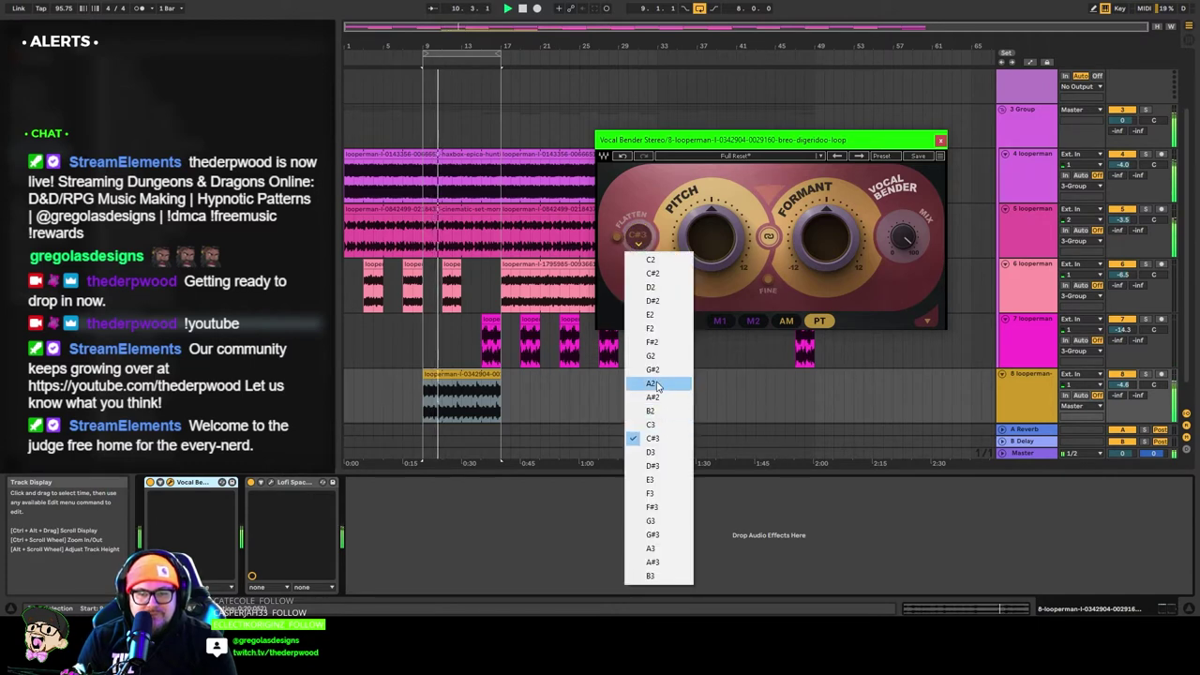
click(659, 384)
mouse_move(716, 236)
mouse_down()
mouse_move(717, 253)
mouse_move(716, 236)
mouse_up()
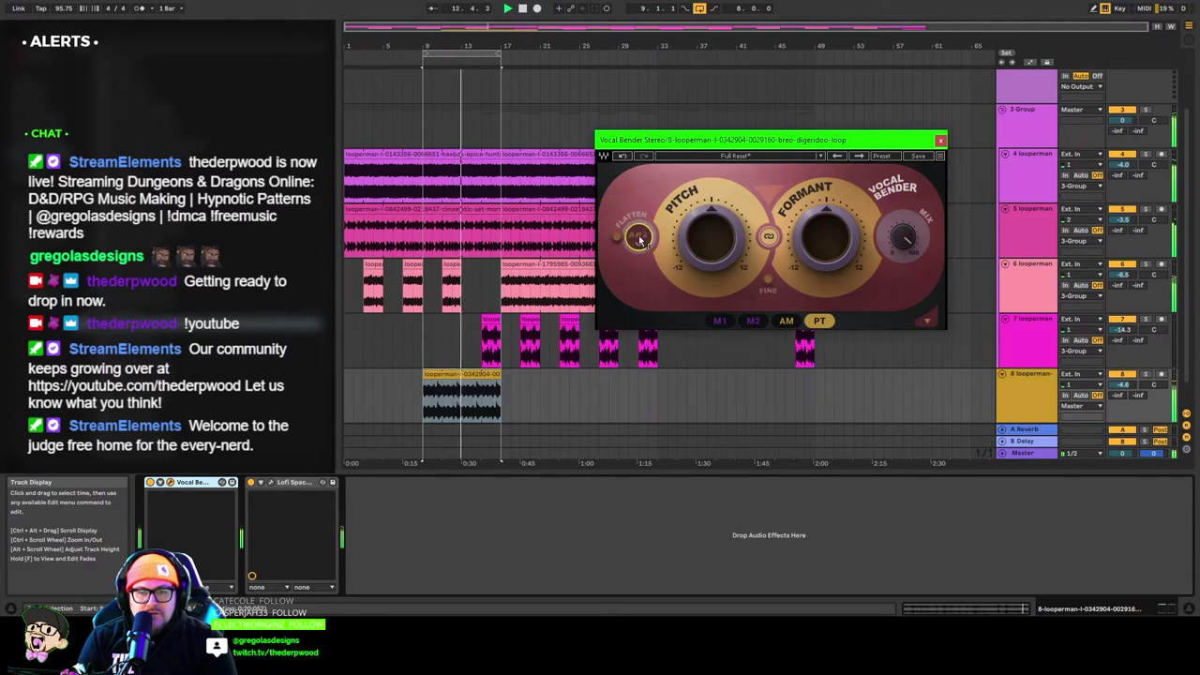
click(616, 238)
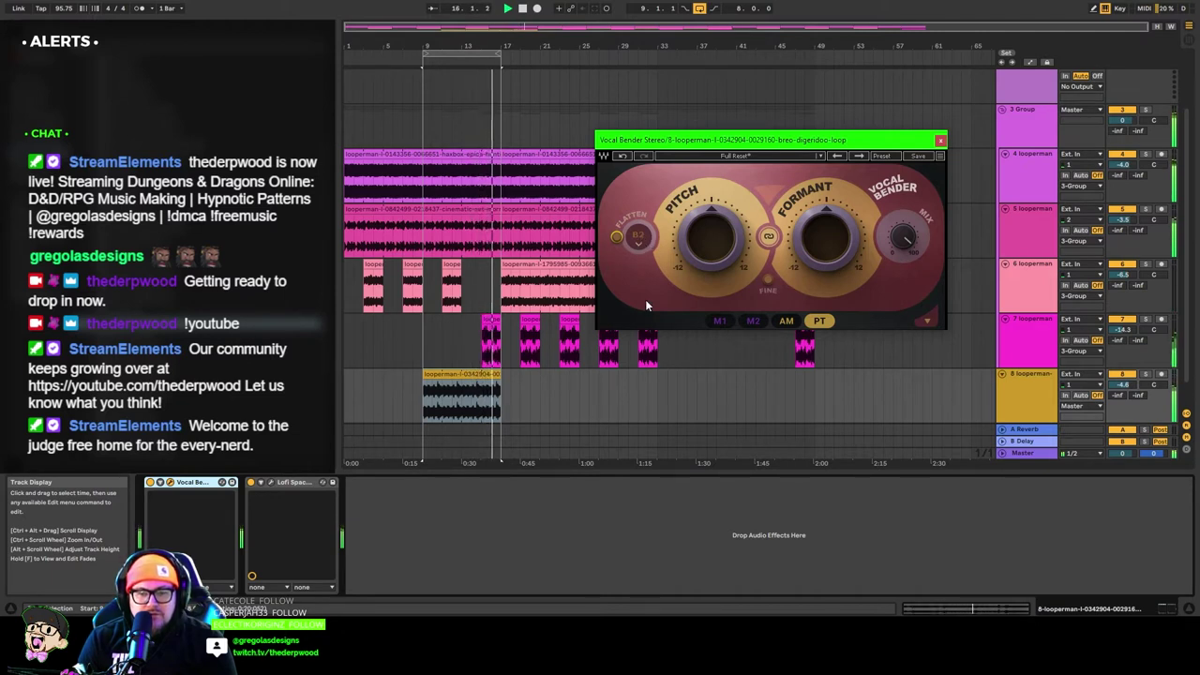
click(940, 140)
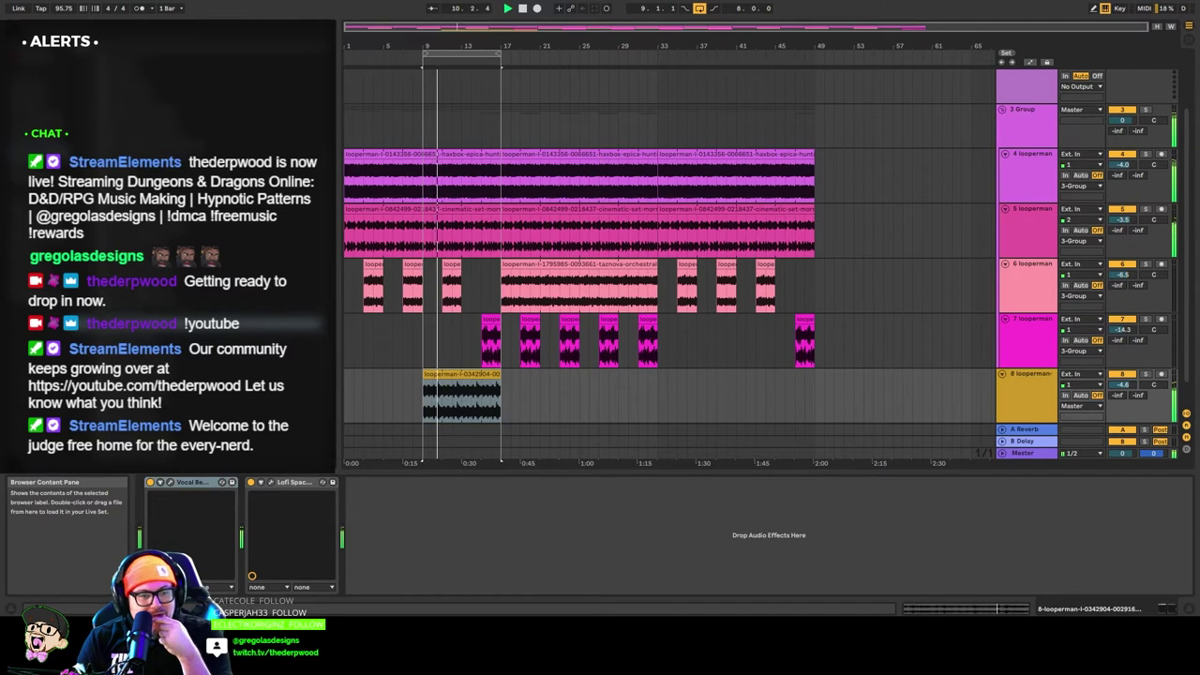
Add EQ Eight at the end of track 8's chain with a 4.26 kHz high cut, a boosted band 2 and reduced bands 1 and 3.
drag(206, 234, 261, 529)
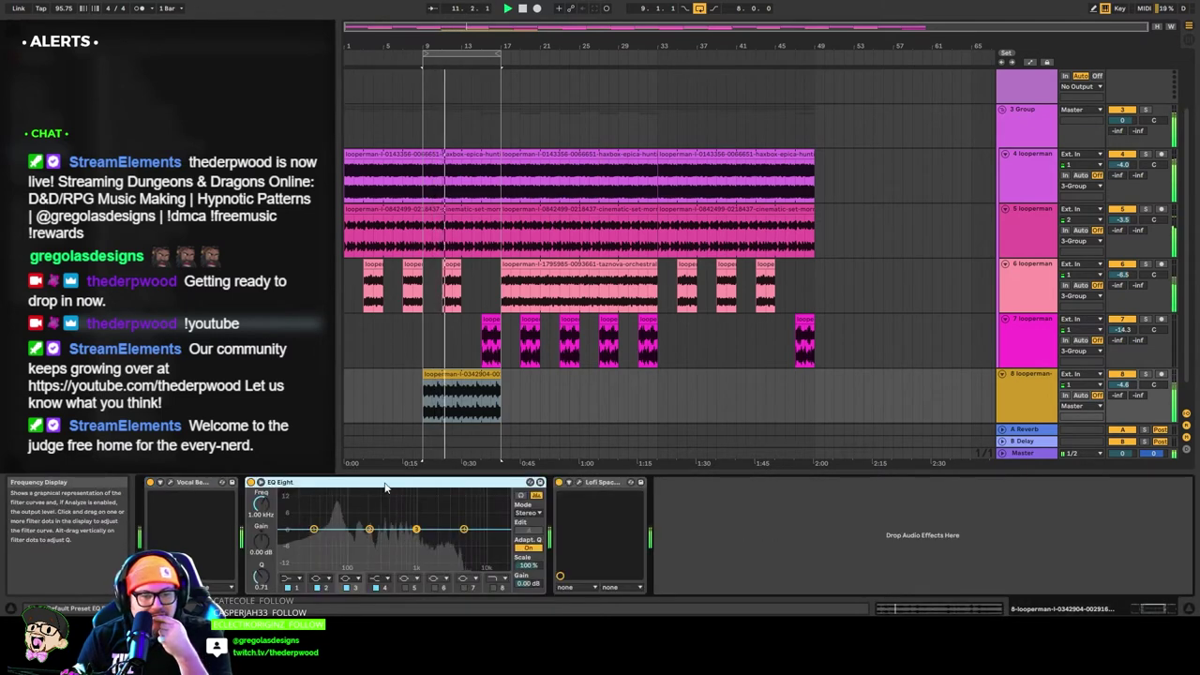
drag(387, 483, 687, 495)
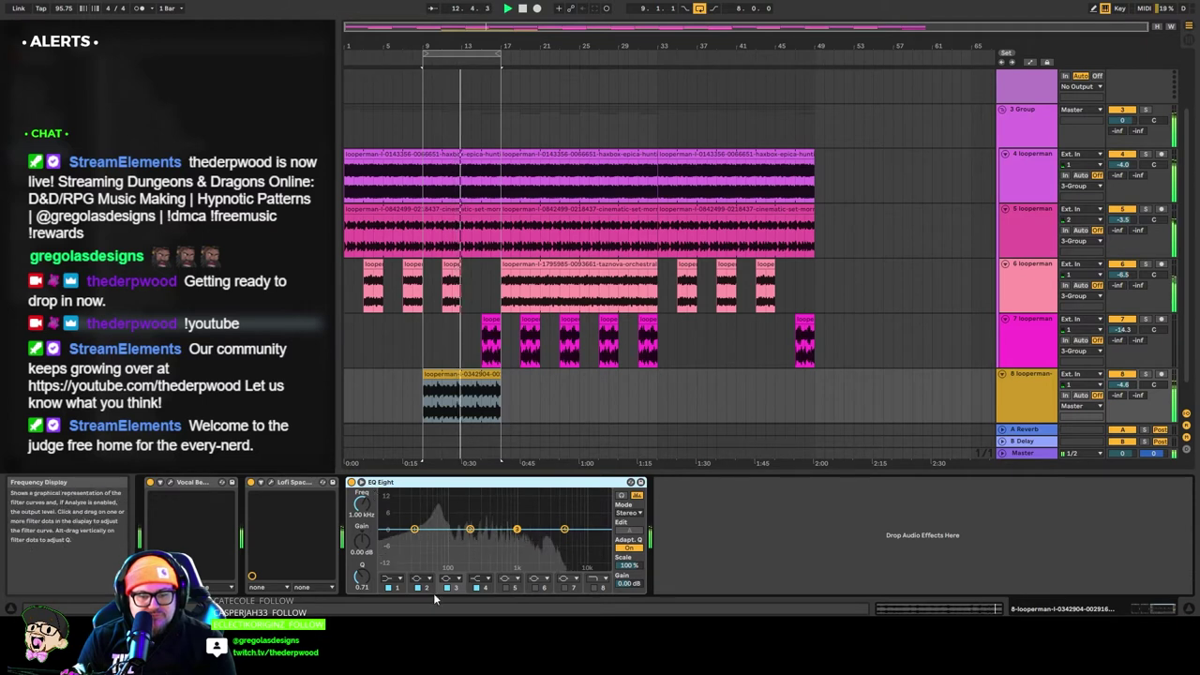
click(480, 579)
click(481, 567)
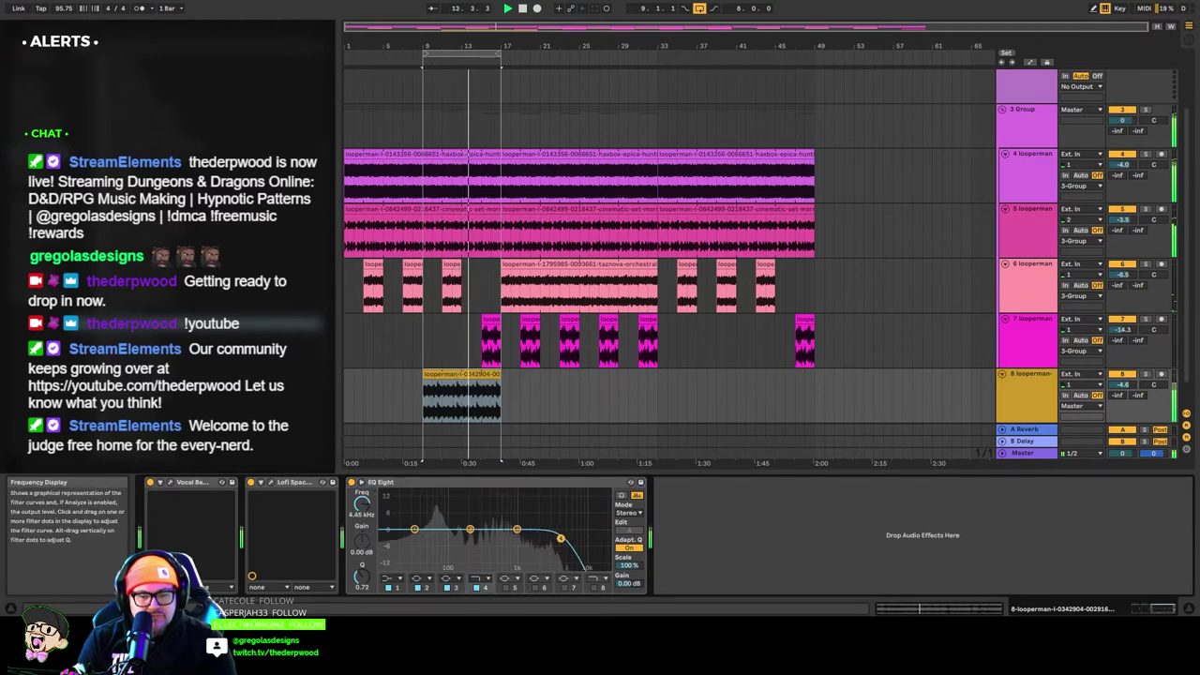
drag(560, 538, 465, 514)
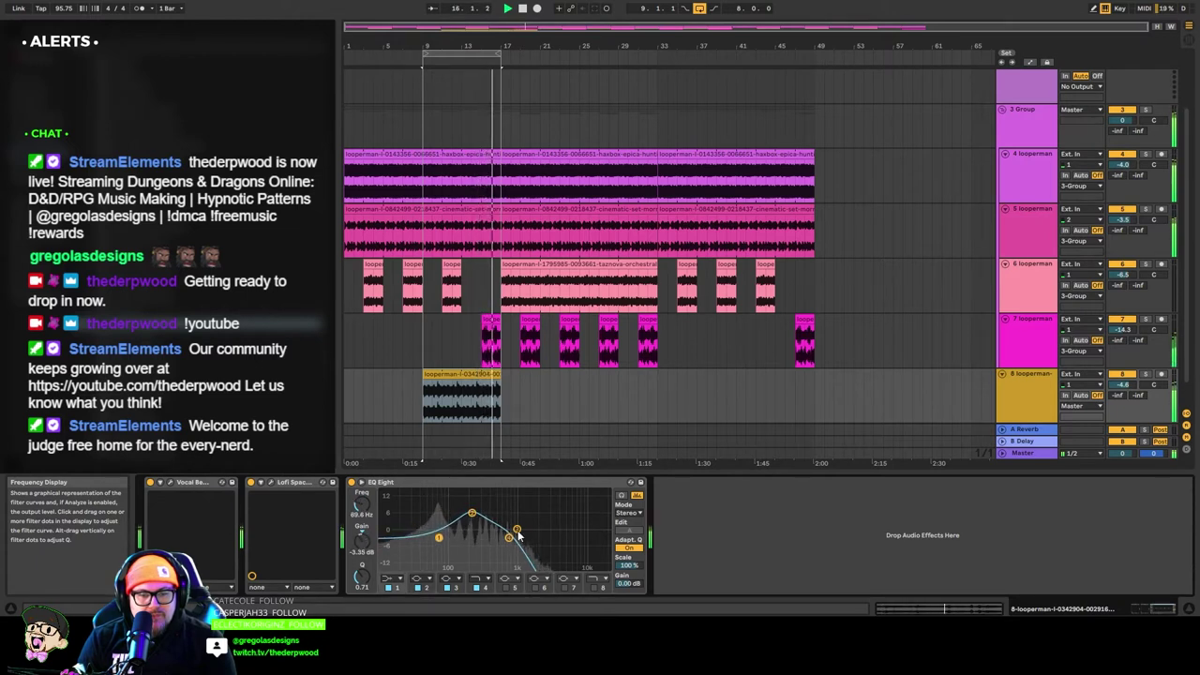
drag(494, 540, 558, 542)
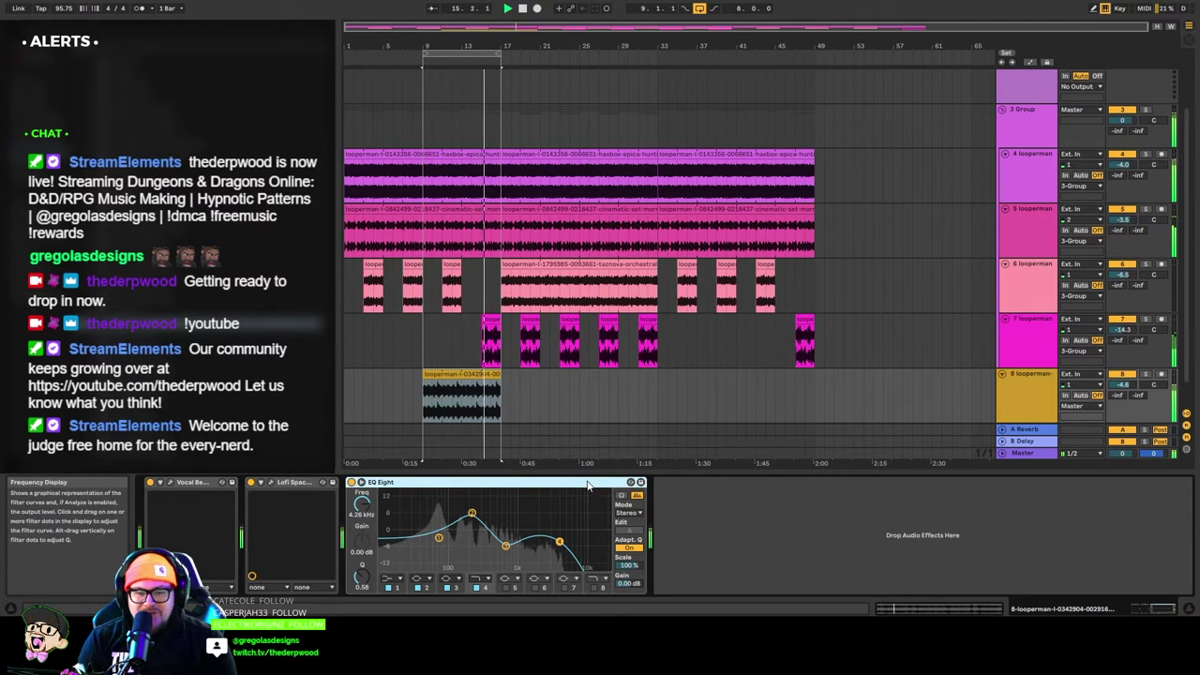
Copy track 8's clip to bars 25 to 33 and bars 41 to 49.
click(558, 409)
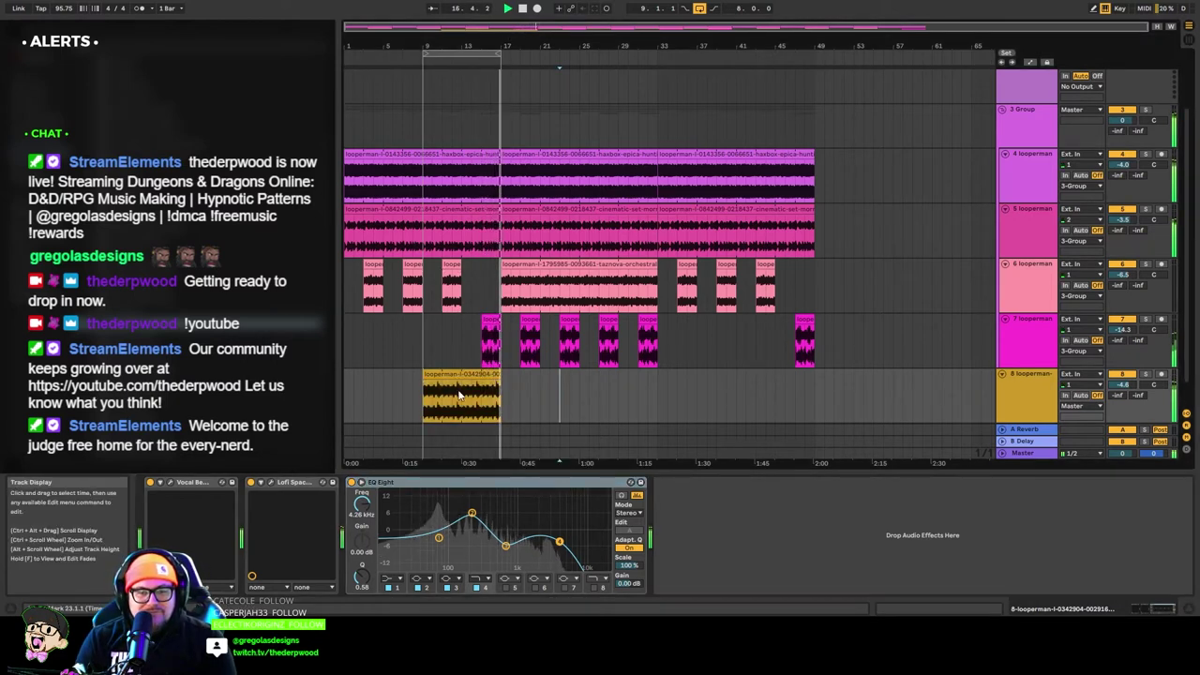
click(469, 374)
drag(469, 374, 834, 386)
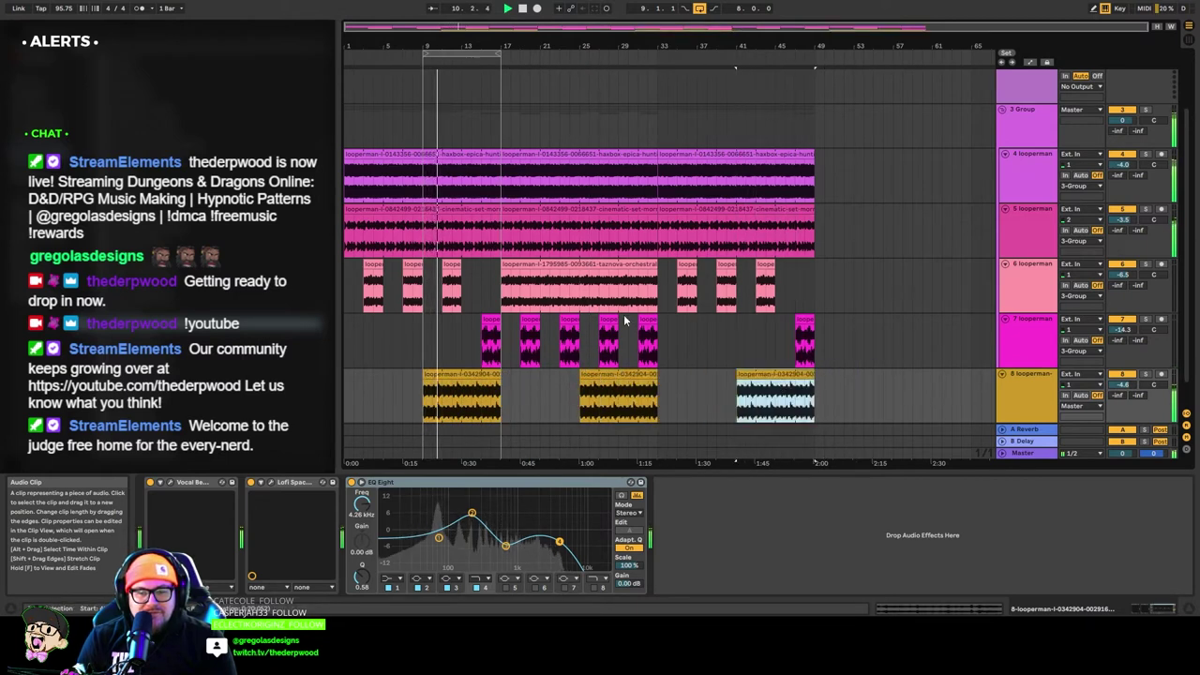
Extend the playback loop over the full 48 bars and set track 8's volume to -7.1 dB.
drag(503, 53, 813, 80)
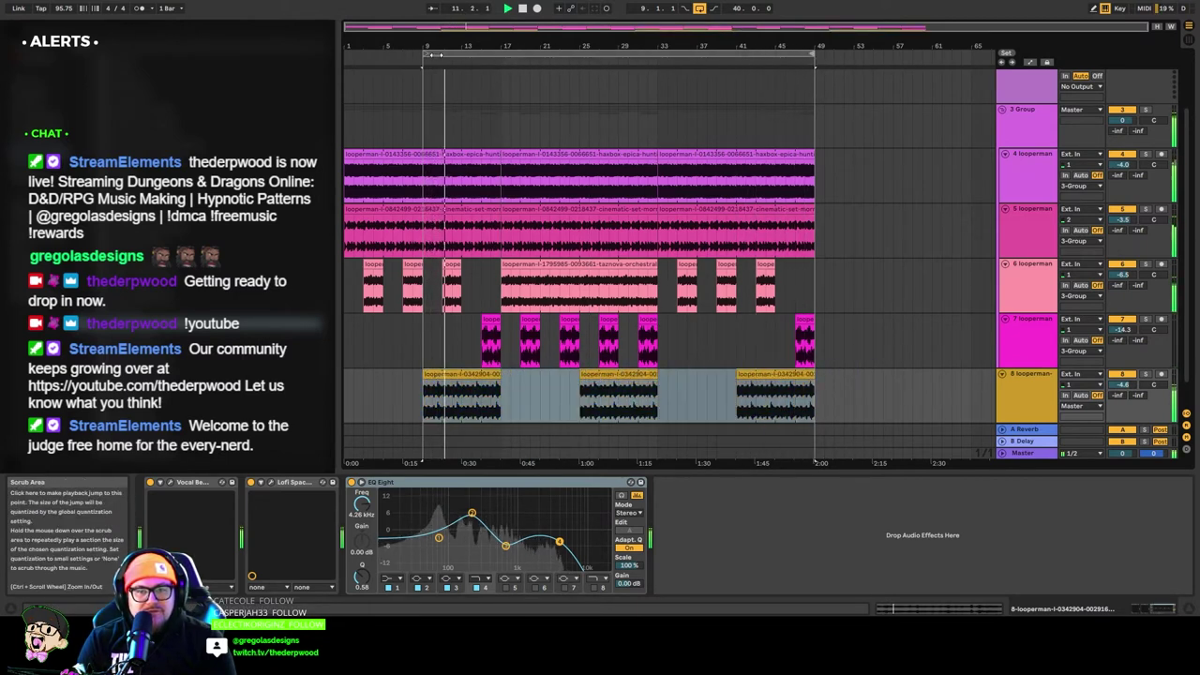
drag(424, 54, 346, 53)
click(503, 479)
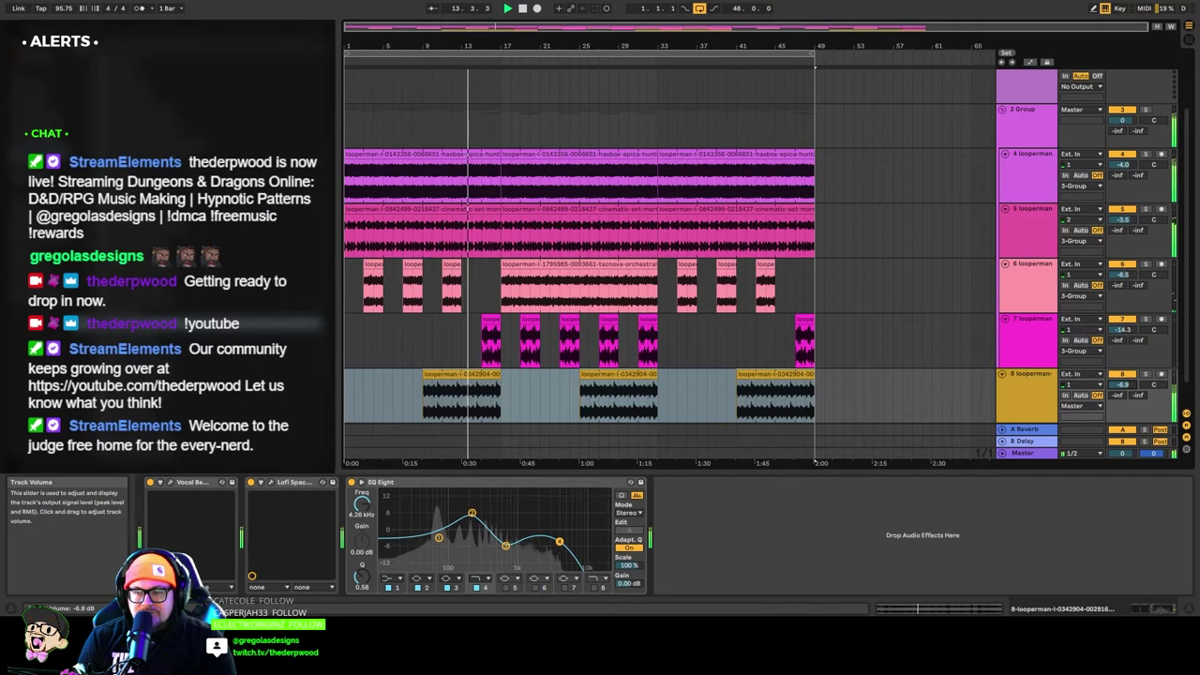
drag(1126, 386, 1126, 390)
click(1006, 403)
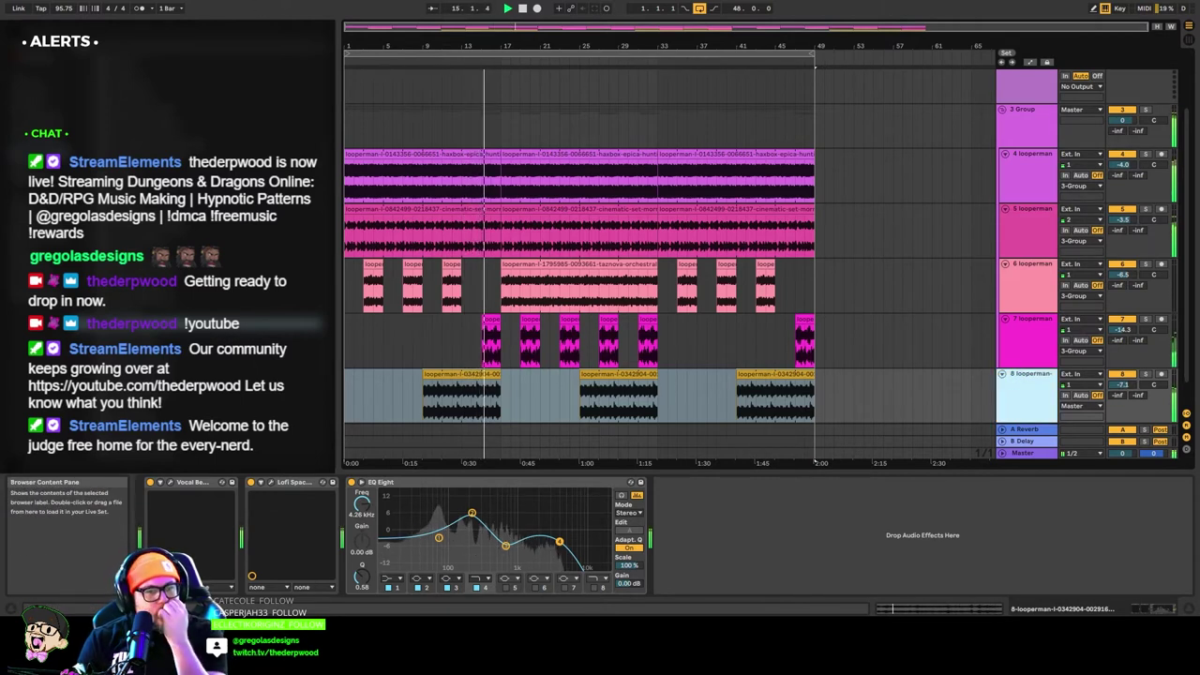
Add the trap mandolin loop on a new track 9 and extend it across bars 1 to 49.
click(56, 366)
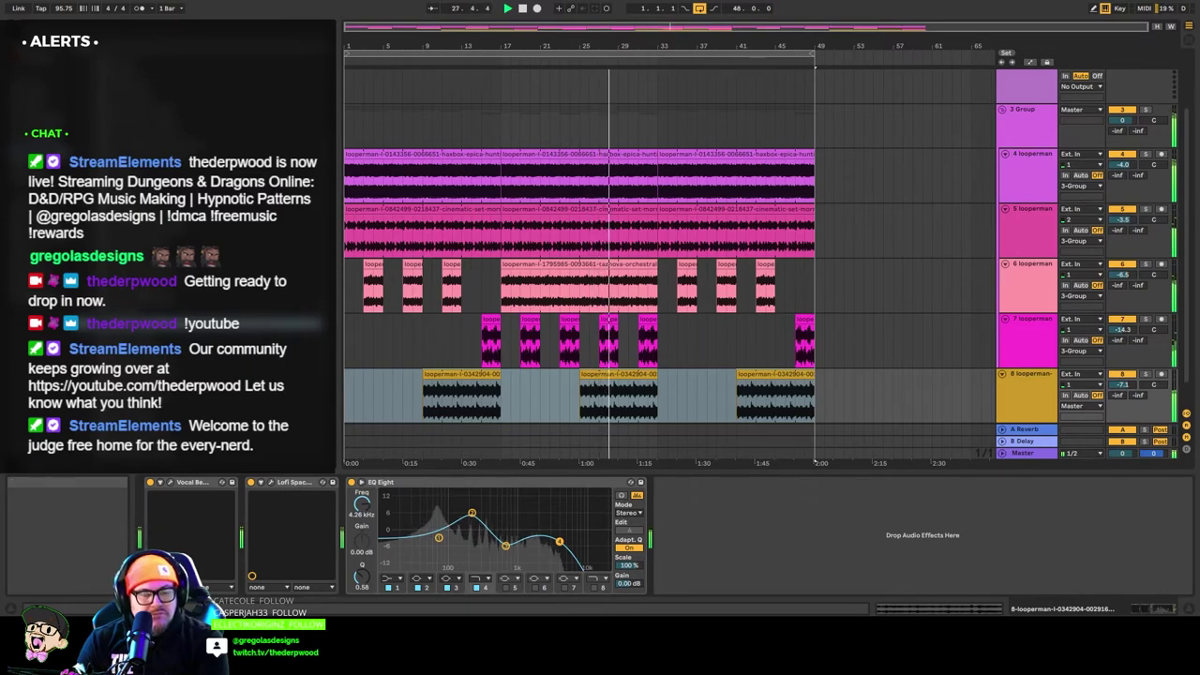
scroll(509, 370, down, 2)
drag(234, 282, 409, 414)
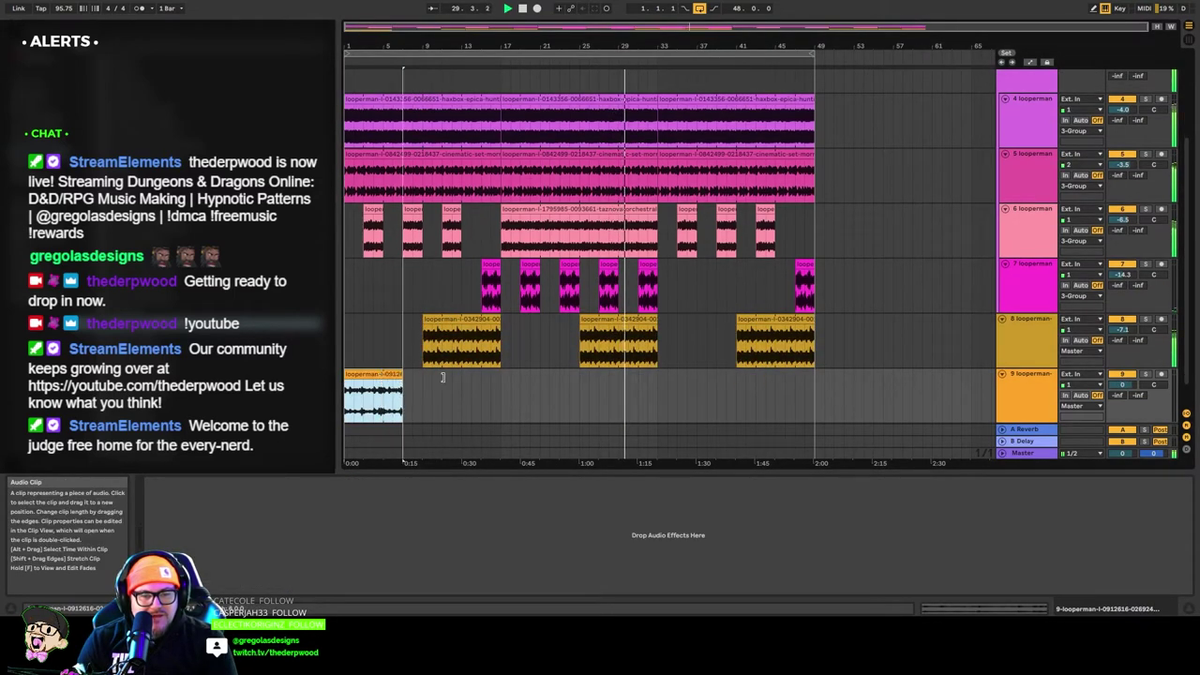
drag(444, 377, 815, 385)
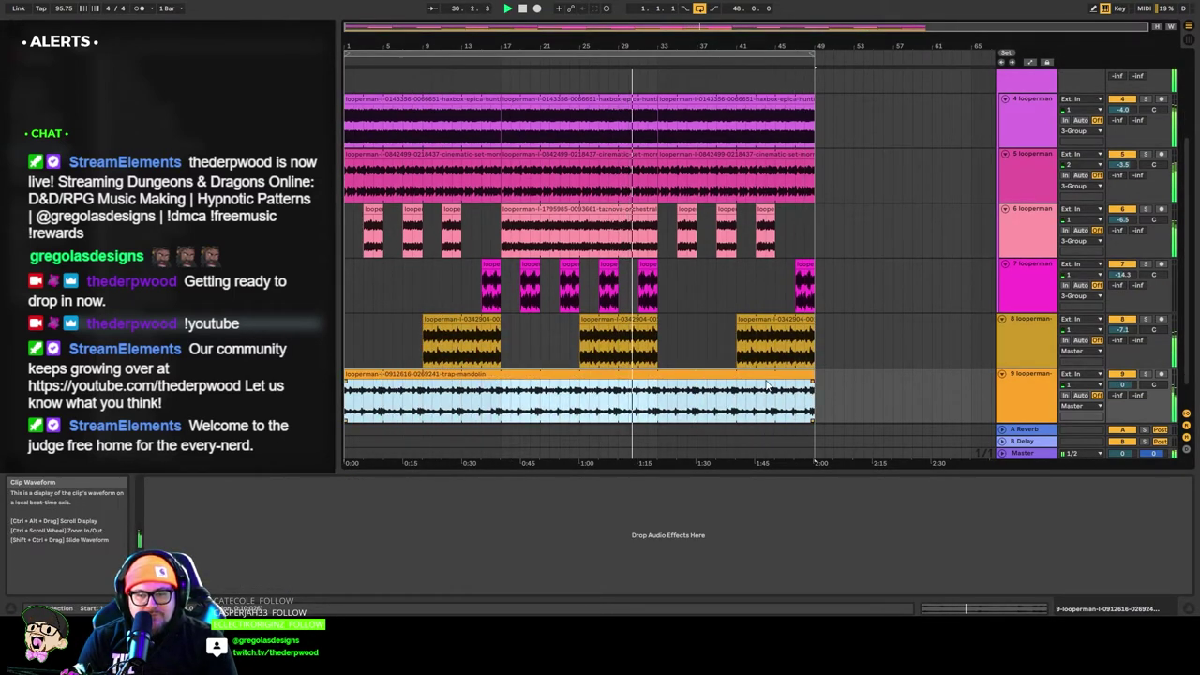
Set the volume of track 8 to -8.5 dB and of the mandolin track 9 to -1.4 dB.
click(1117, 398)
click(1116, 337)
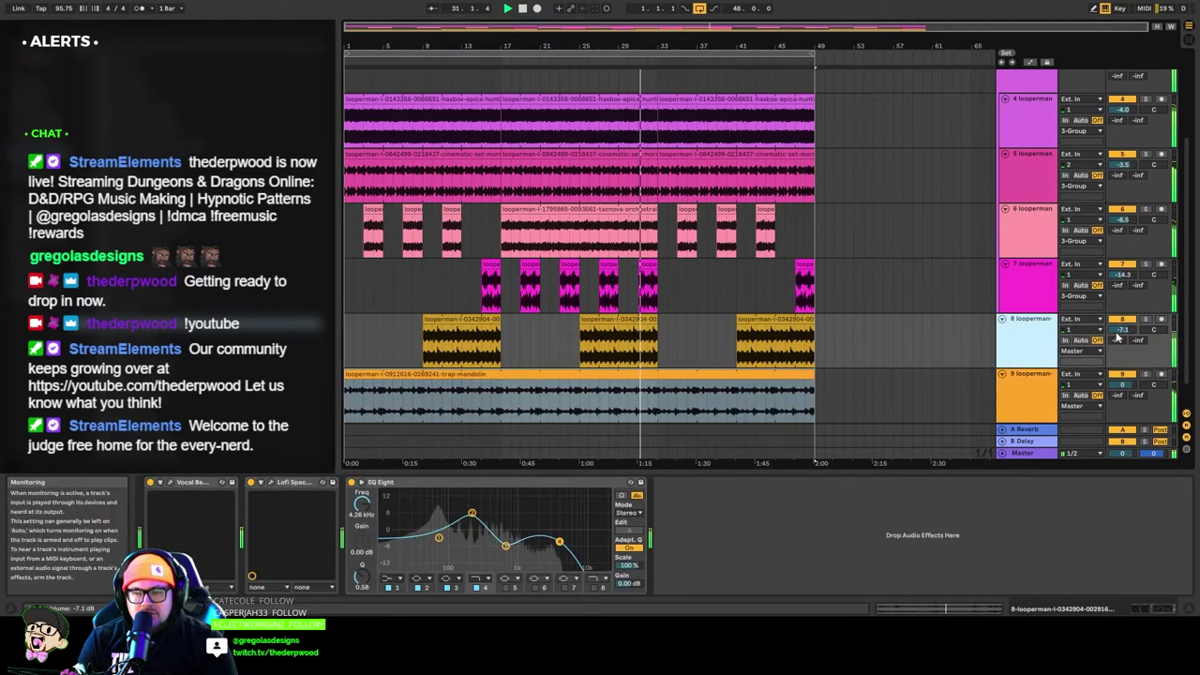
drag(1117, 337, 1116, 351)
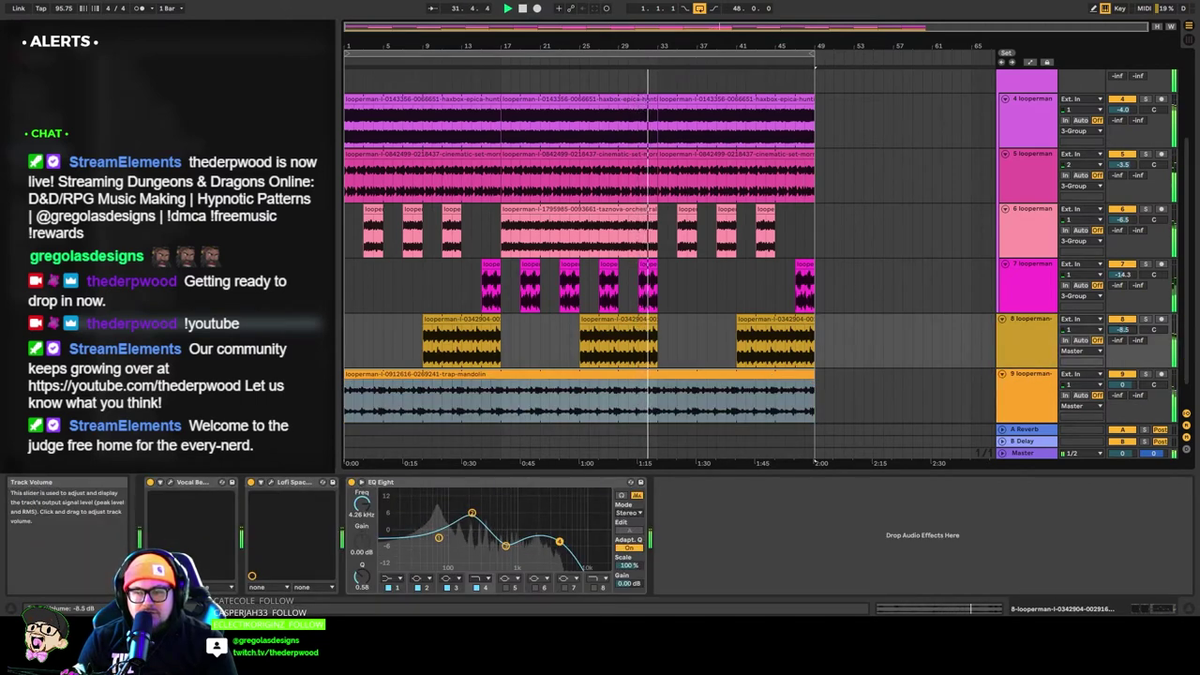
click(1040, 397)
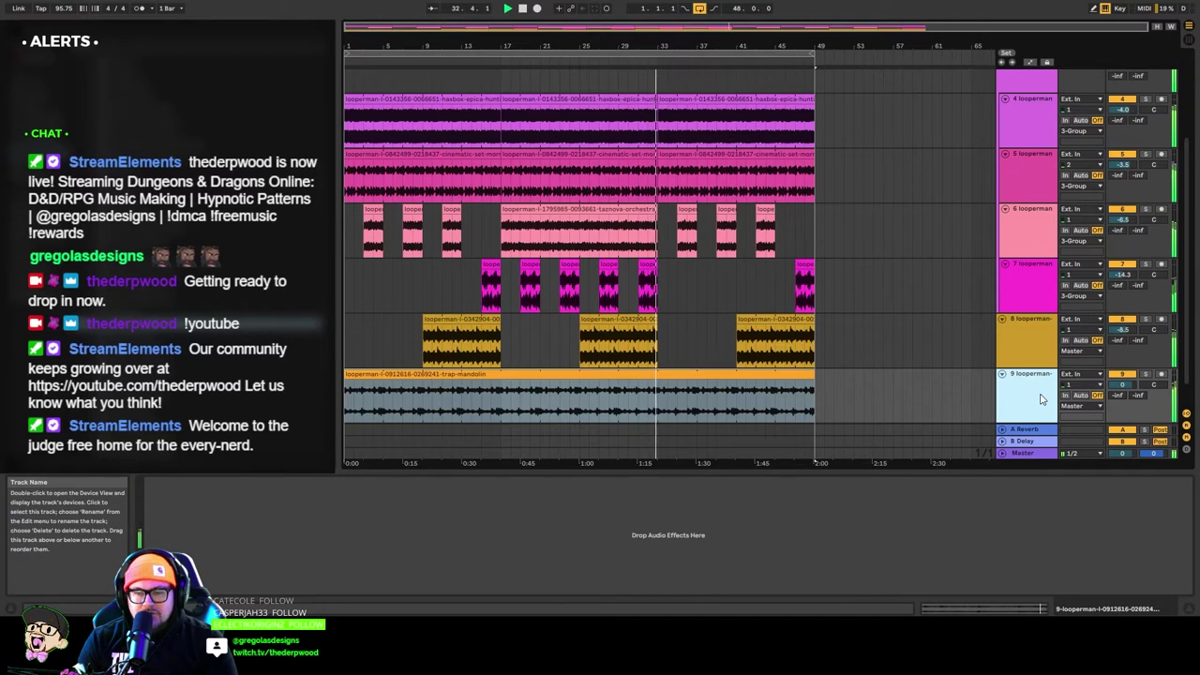
drag(1115, 390, 1114, 395)
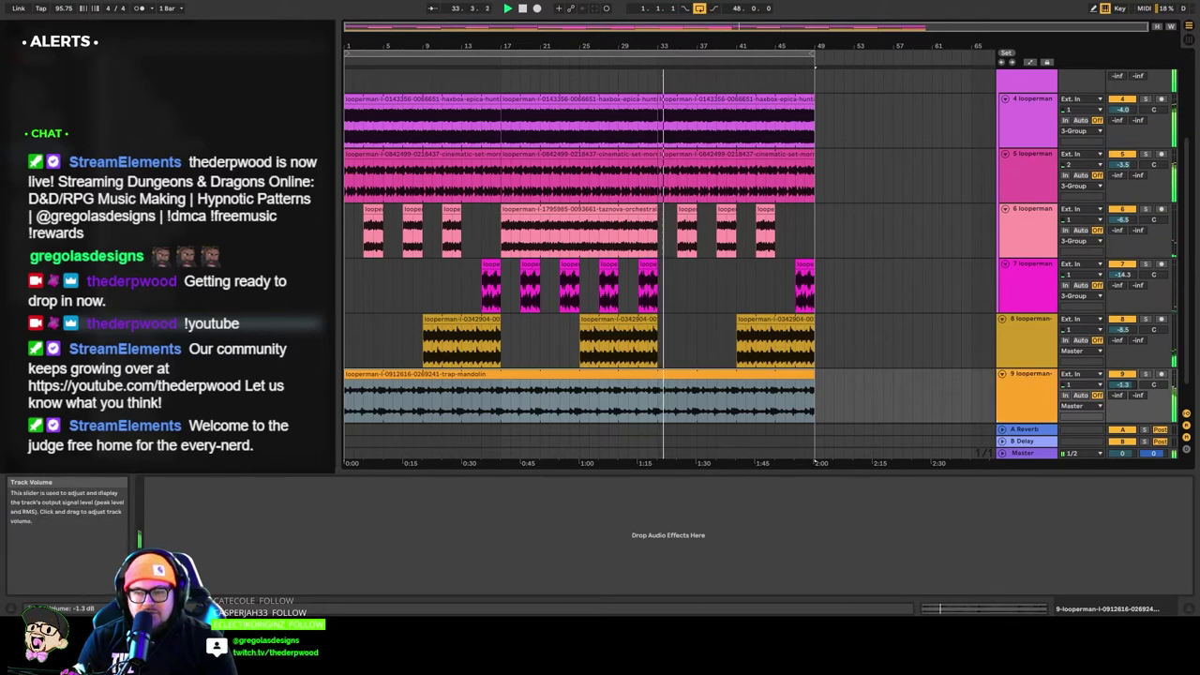
click(1040, 403)
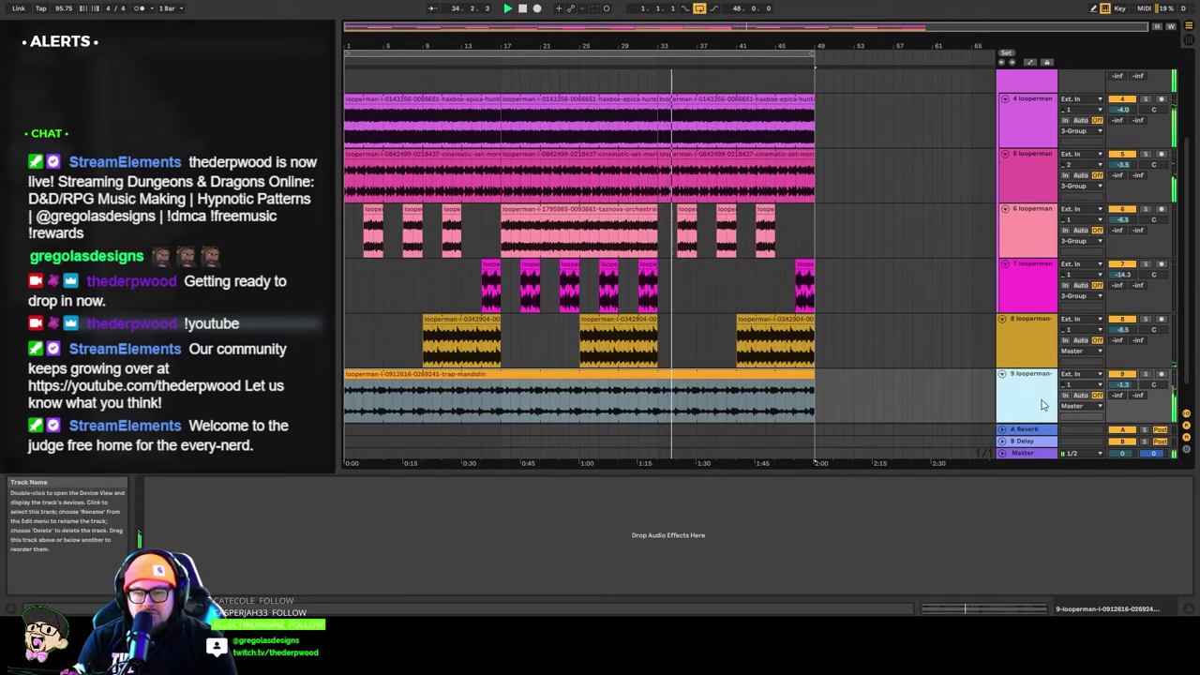
drag(1122, 392, 1121, 394)
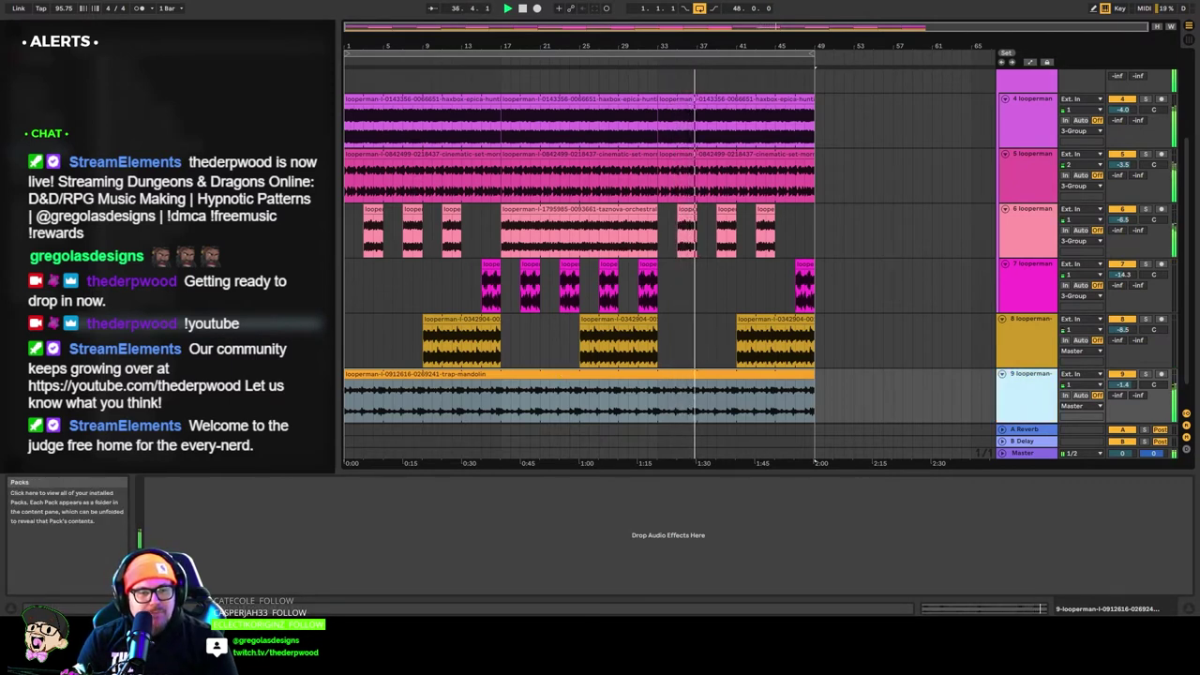
Add the mandolin plucks loop on a new track 10 at bar 33 and loop playback over bars 33 to 37.
click(216, 300)
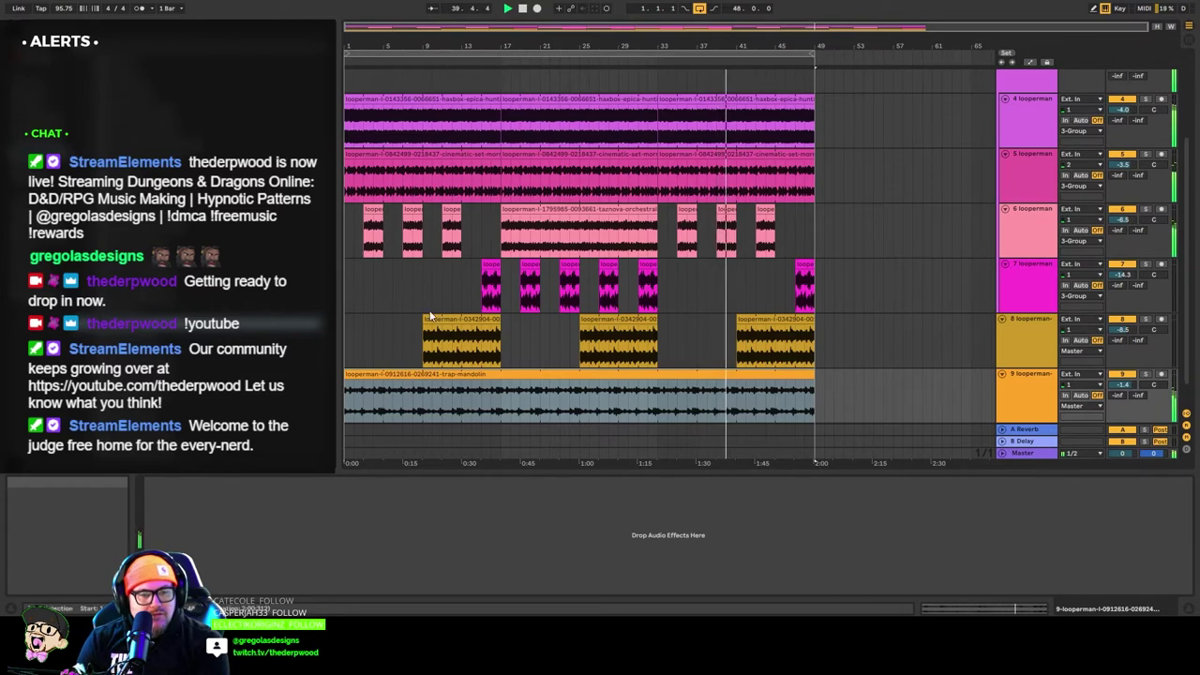
scroll(399, 314, down, 1)
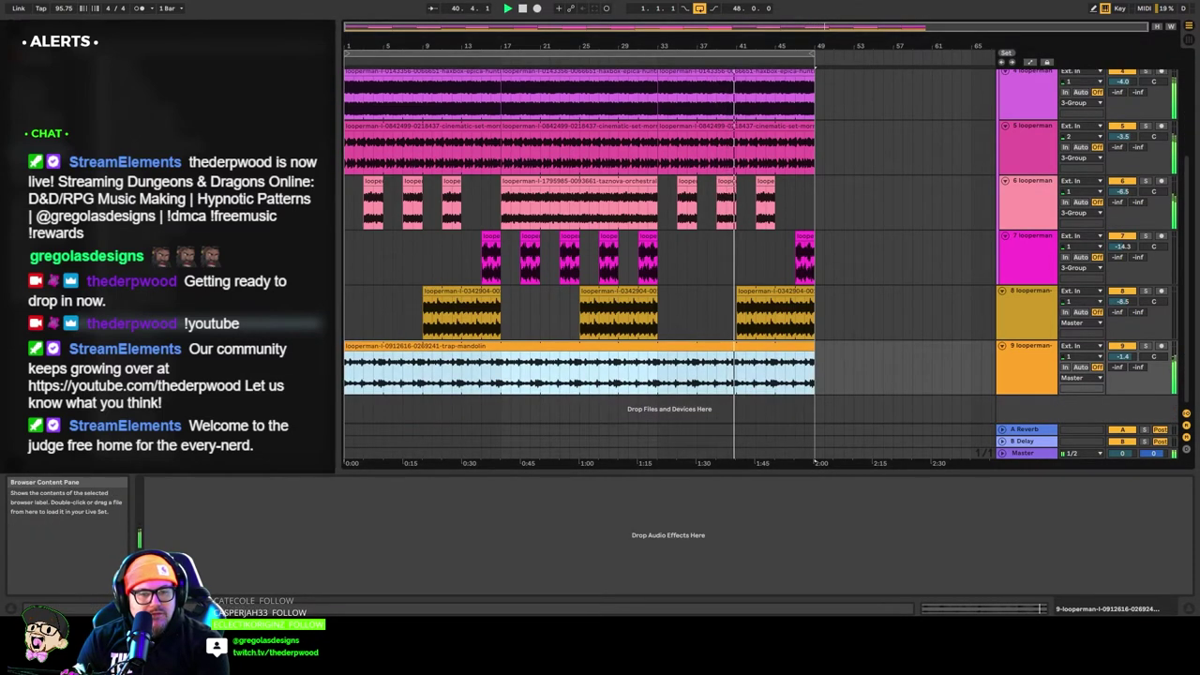
drag(216, 300, 682, 409)
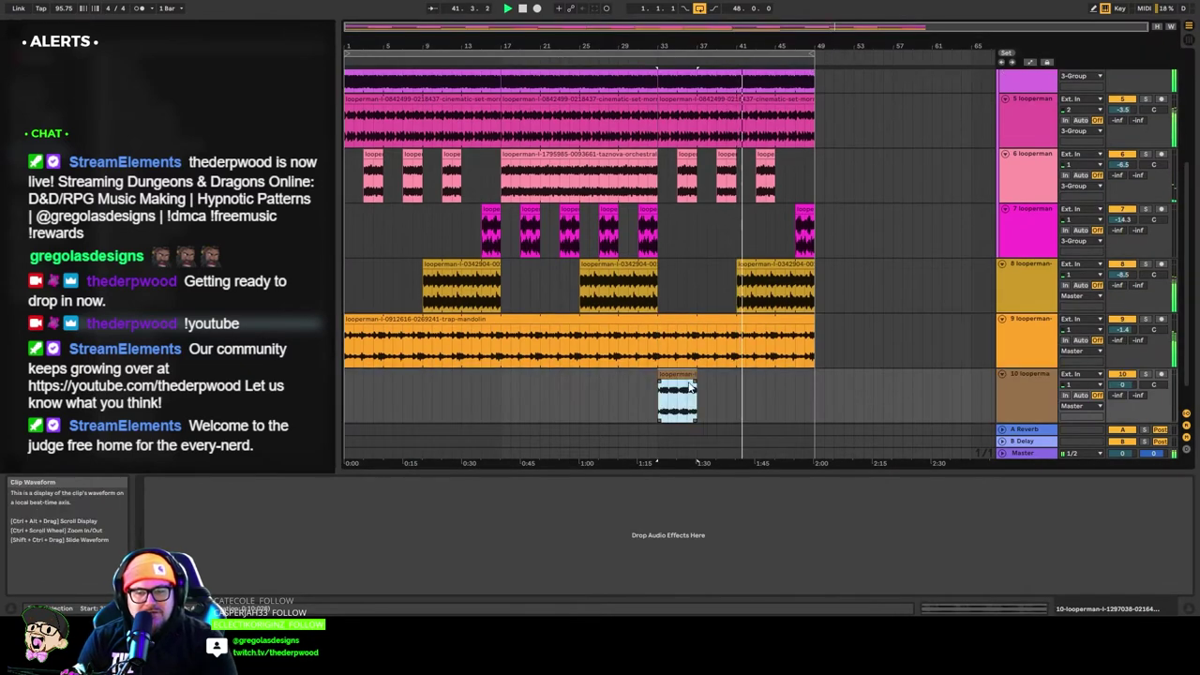
drag(661, 58, 733, 238)
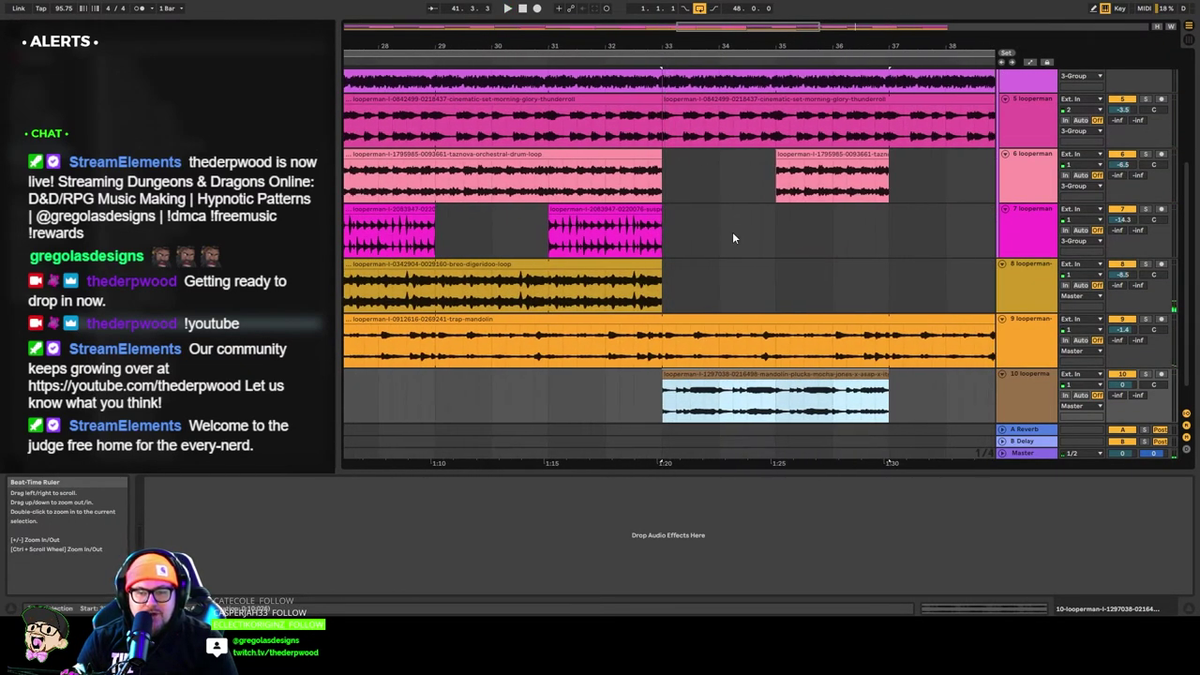
click(764, 374)
key(space)
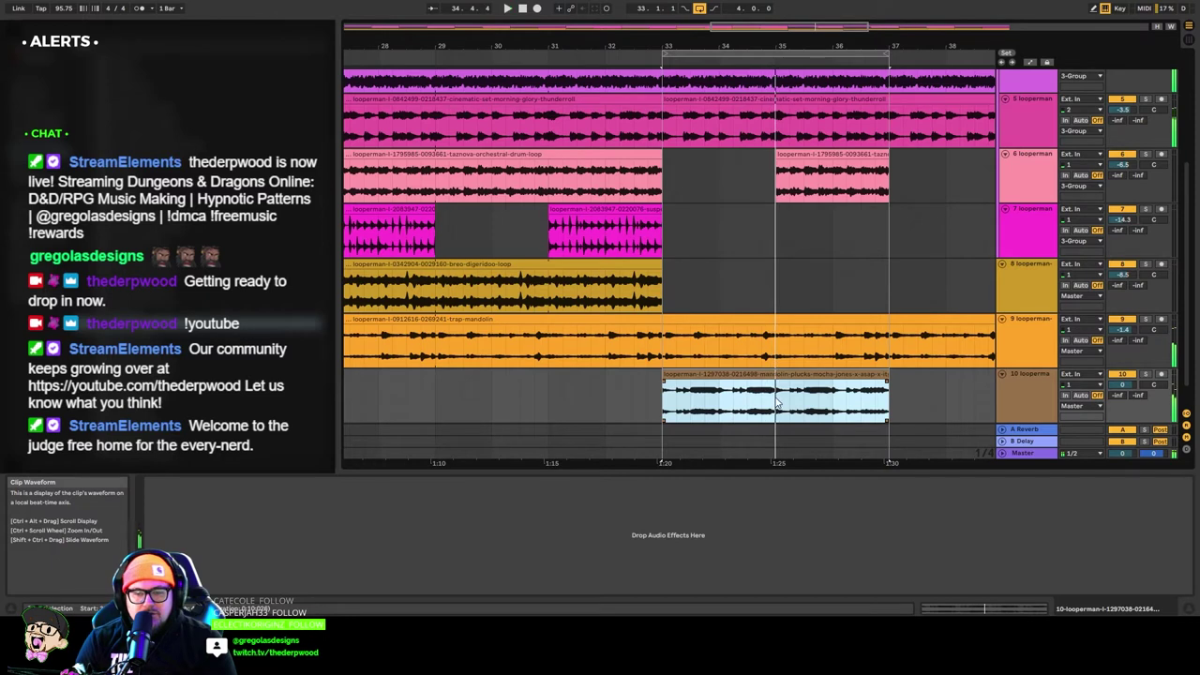
Split track 10's mandolin plucks clip into two-bar length, leaving one clip at bar 33 and one at bar 37.
drag(890, 399, 907, 375)
key(ctrl+e)
drag(762, 28, 768, 6)
key(space)
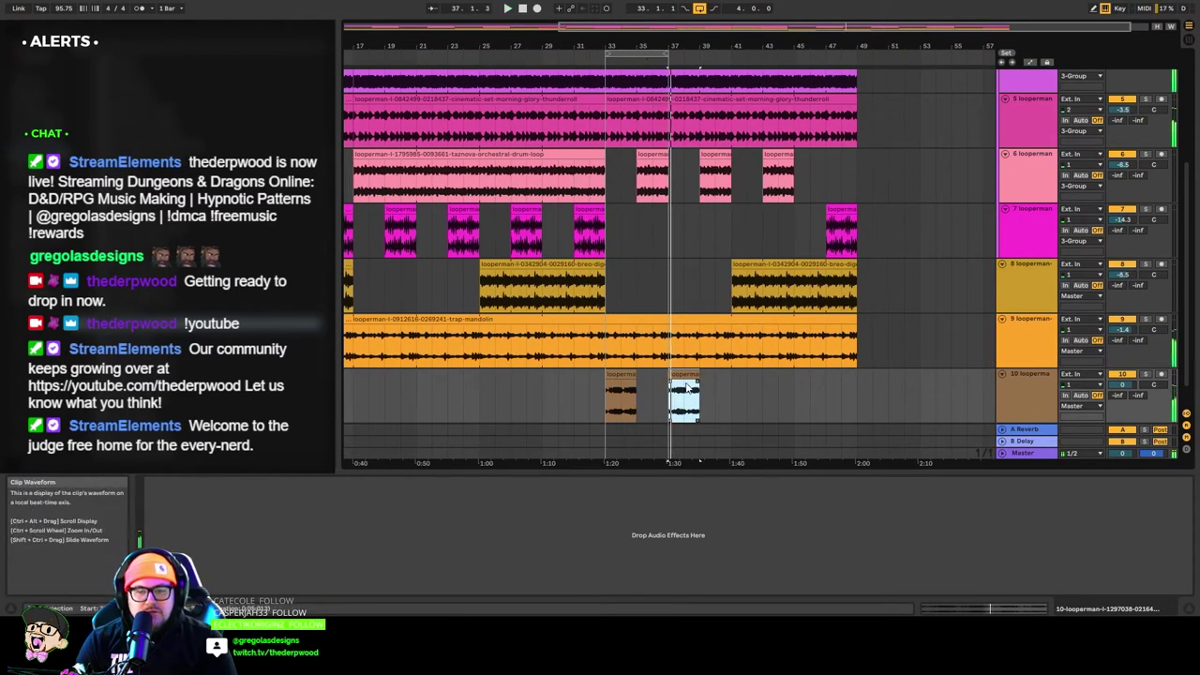
key(space)
Copy track 10's two-bar mandolin plucks clip to bars 41 and 45.
drag(688, 375, 719, 375)
key(ctrl+z)
shift+click(630, 374)
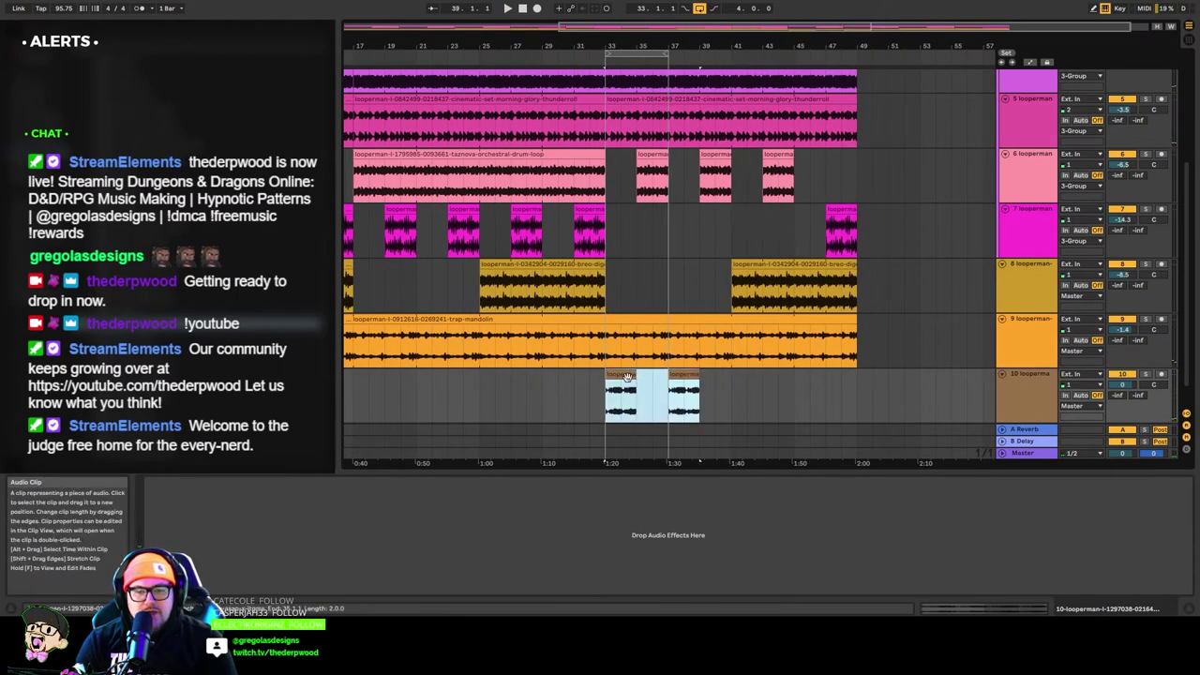
click(654, 389)
drag(624, 374, 831, 378)
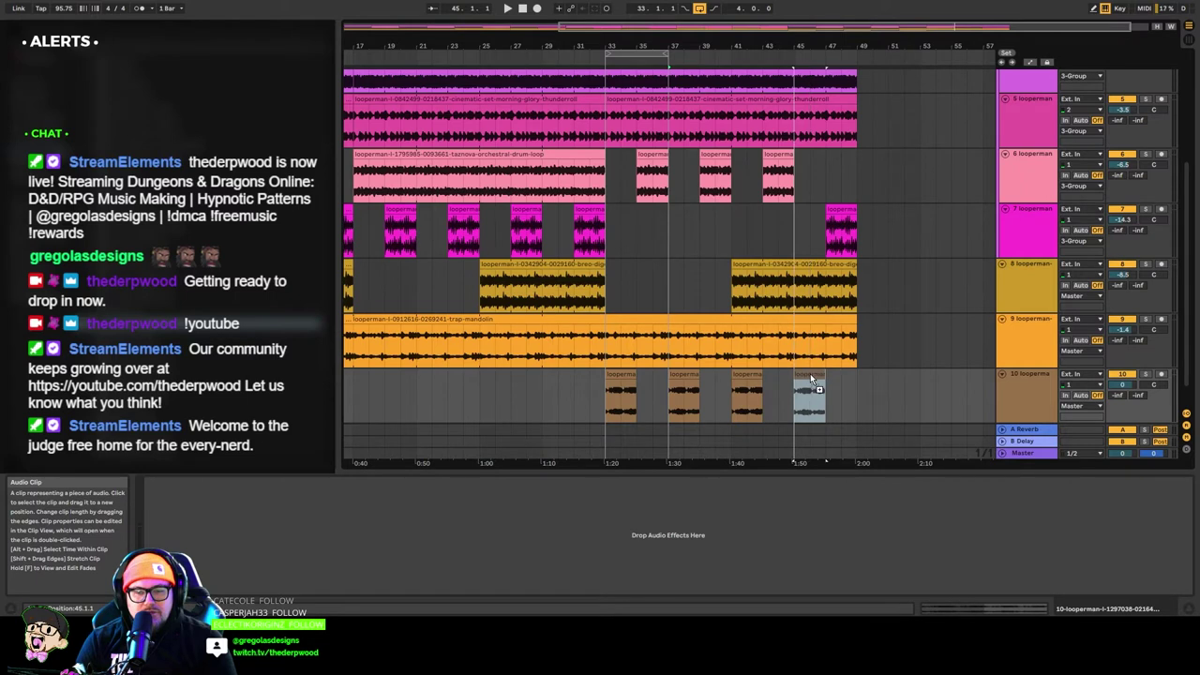
drag(809, 373, 810, 373)
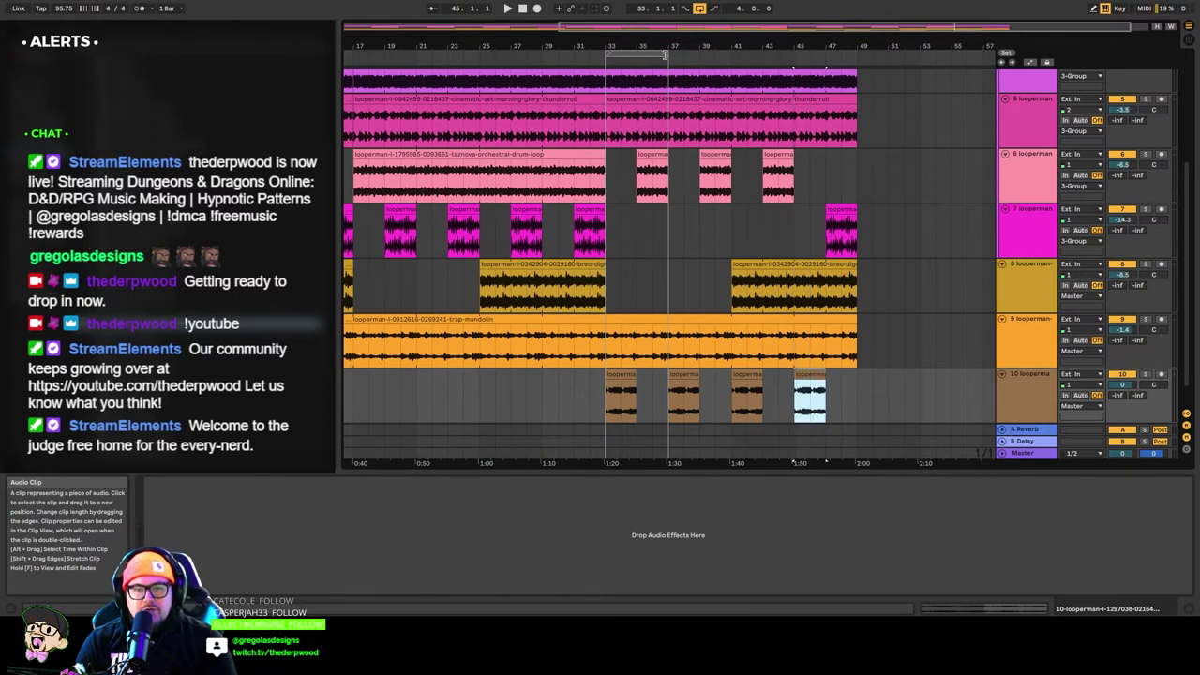
Extend the playback loop to bars 33 to 49 and set track 10's volume to -5.0 dB.
drag(666, 54, 858, 80)
key(space)
click(658, 405)
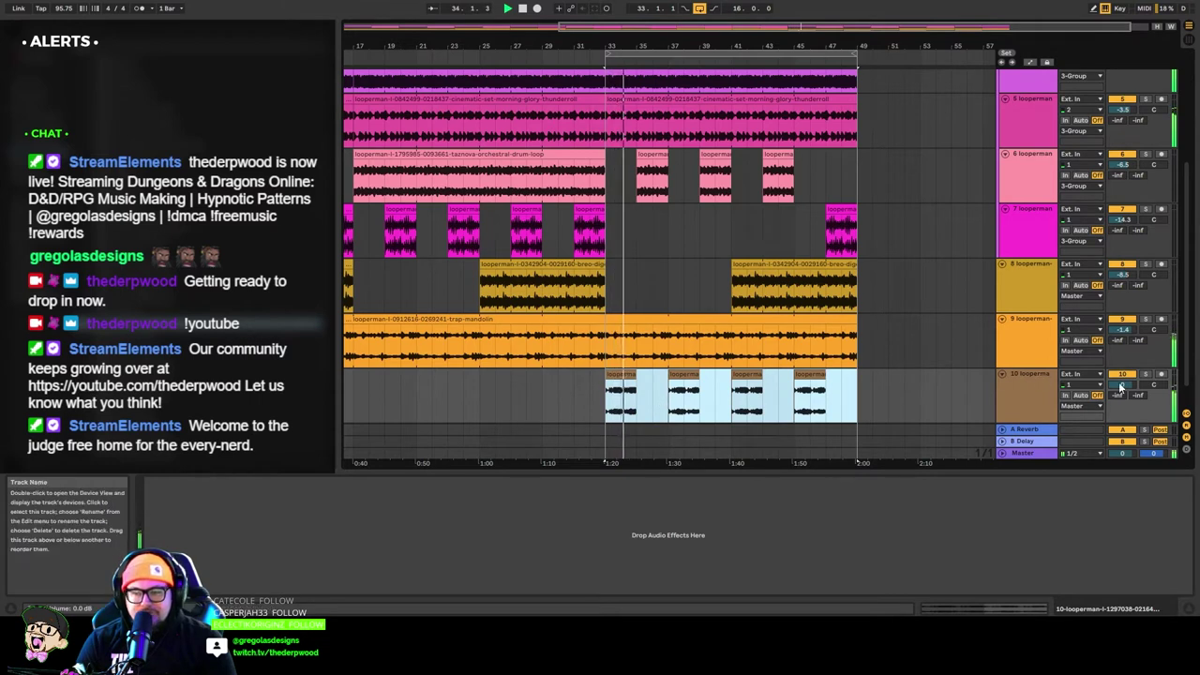
drag(1122, 384, 1122, 387)
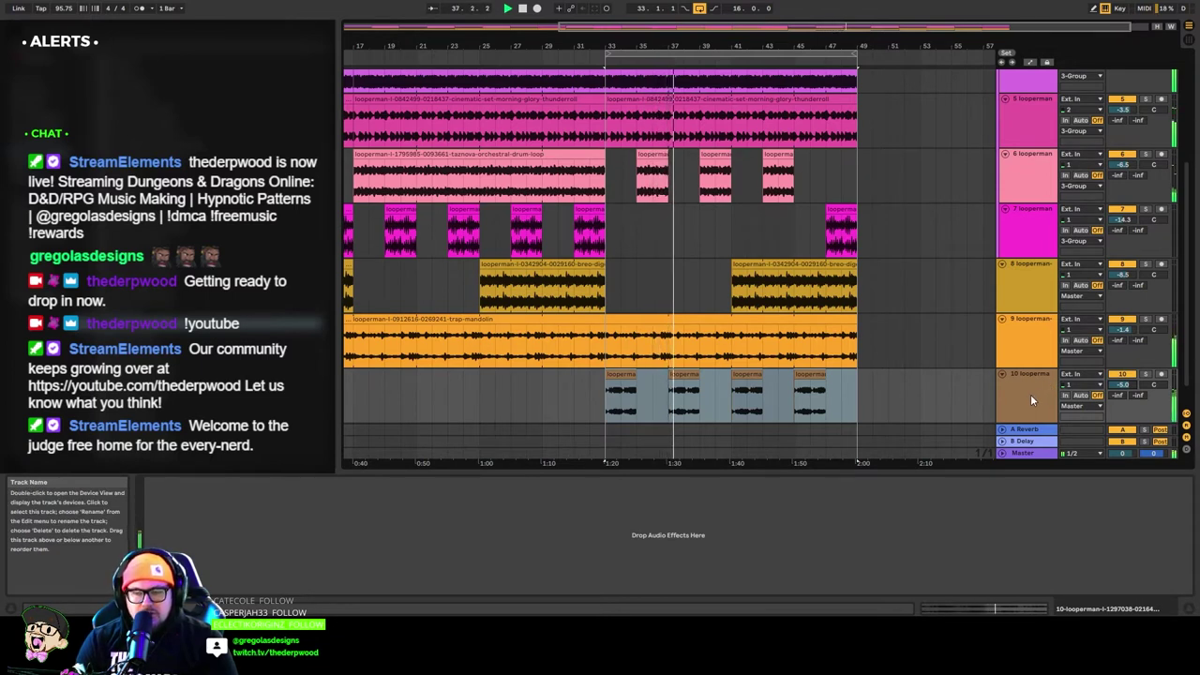
Audition the looped section and insert a new audio track below track 10.
click(1030, 400)
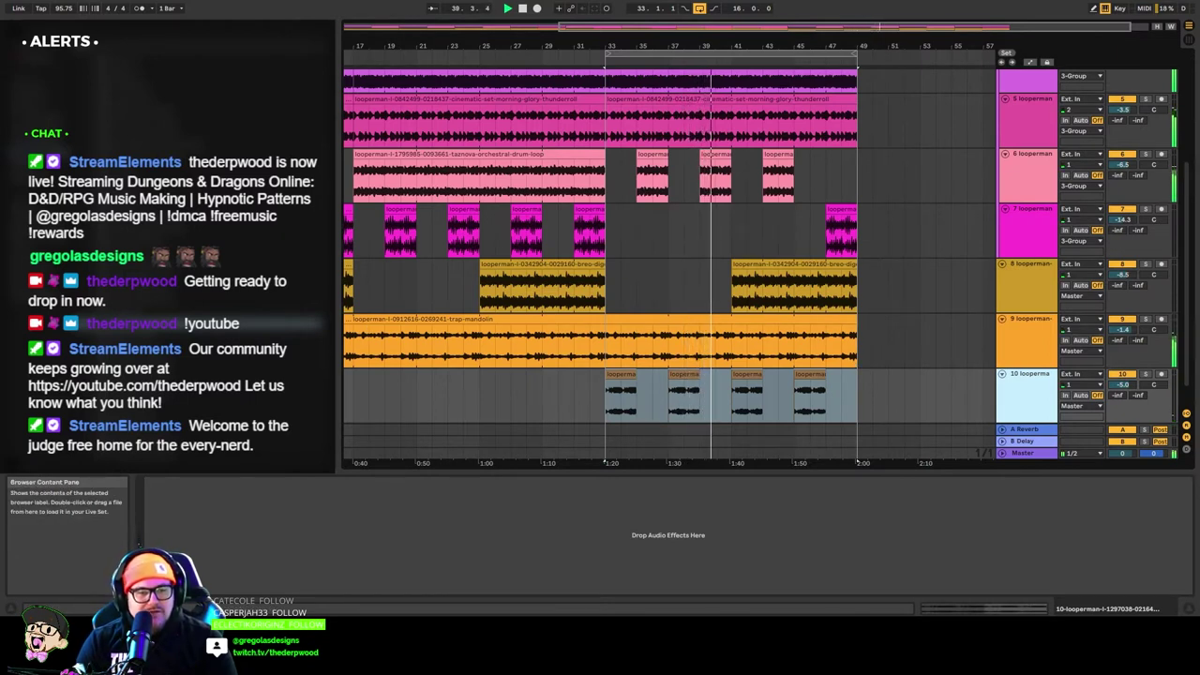
click(225, 272)
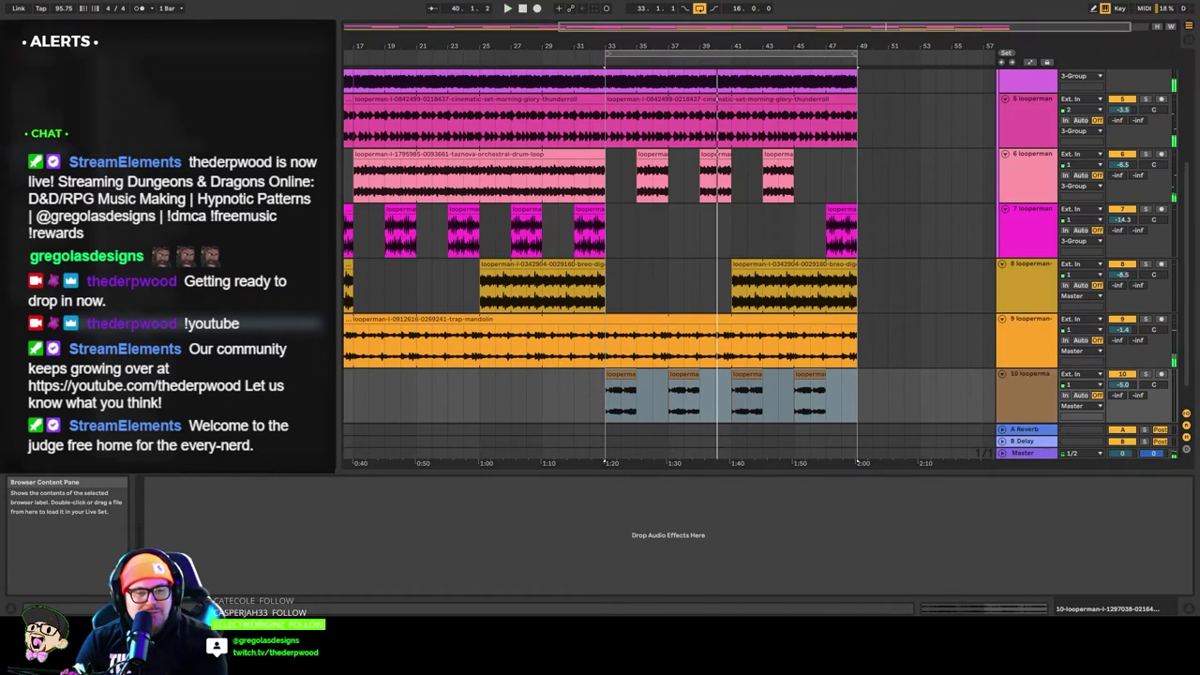
key(space)
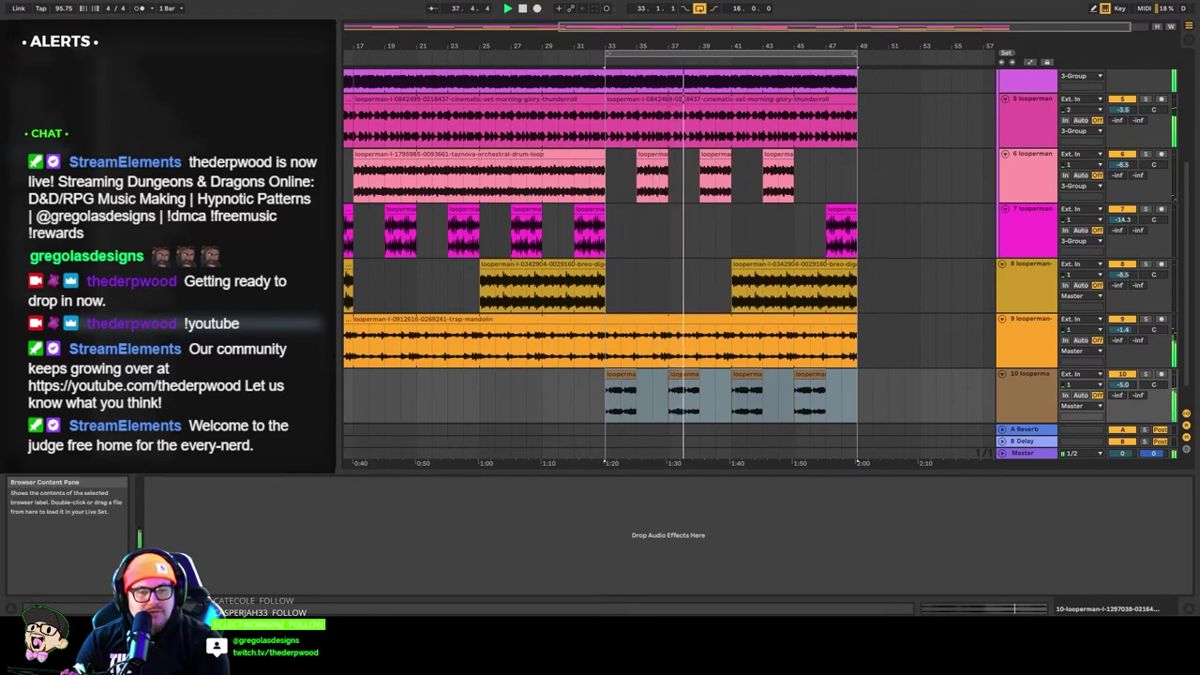
click(1044, 403)
scroll(1036, 405, down, 1)
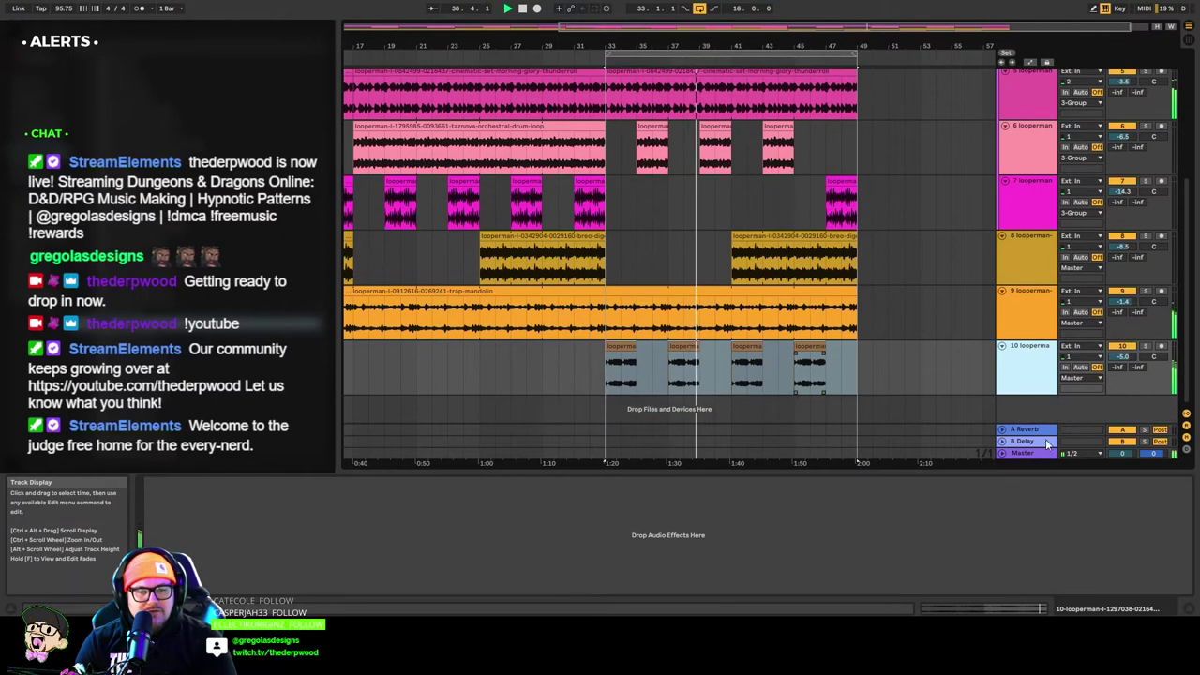
key(ctrl+t)
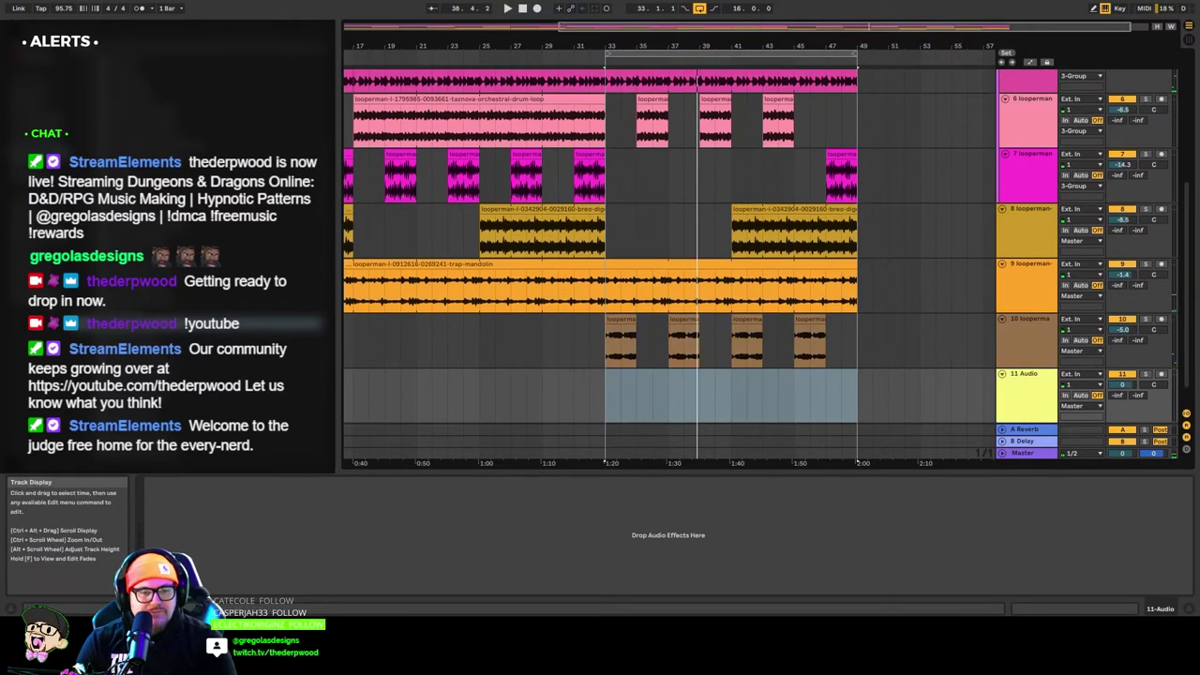
Try another loop on track 11 at bar 35 in context and delete its clip.
drag(234, 281, 639, 402)
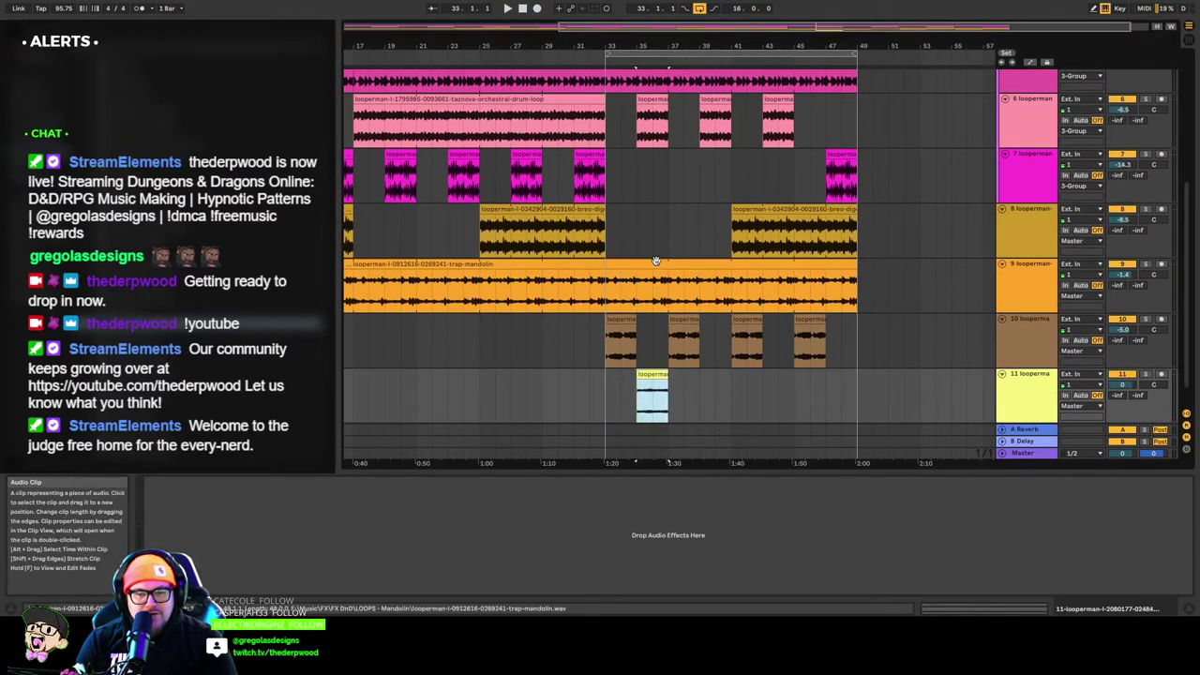
click(604, 64)
key(space)
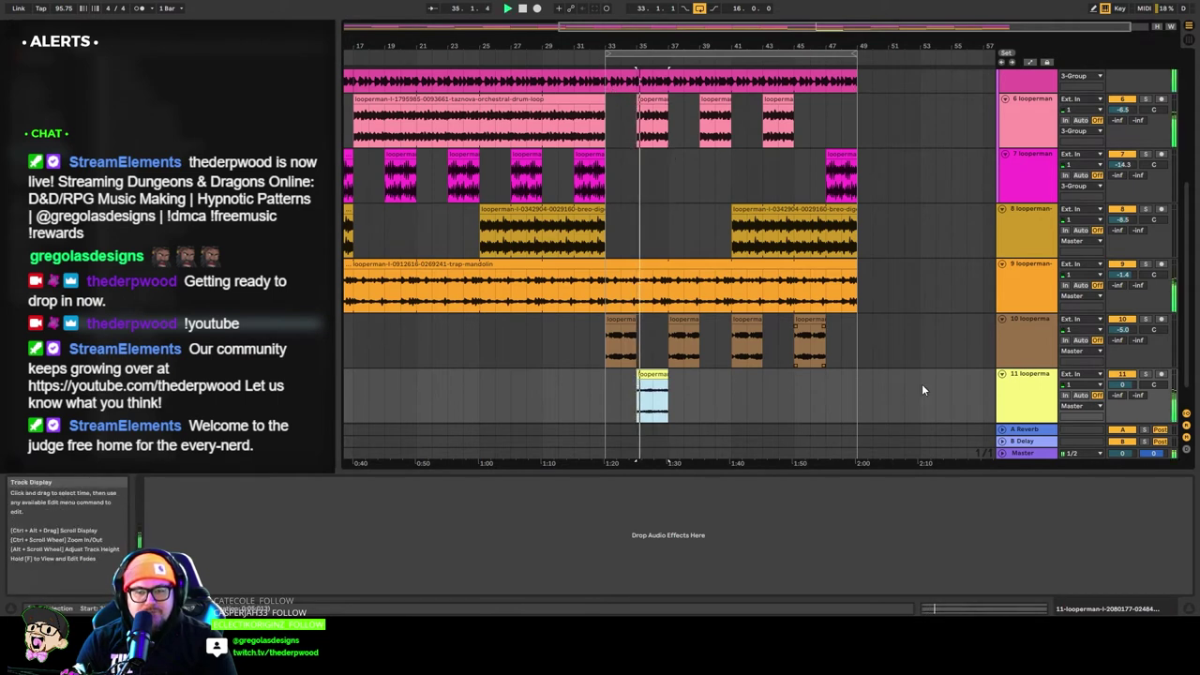
click(1036, 405)
key(Delete)
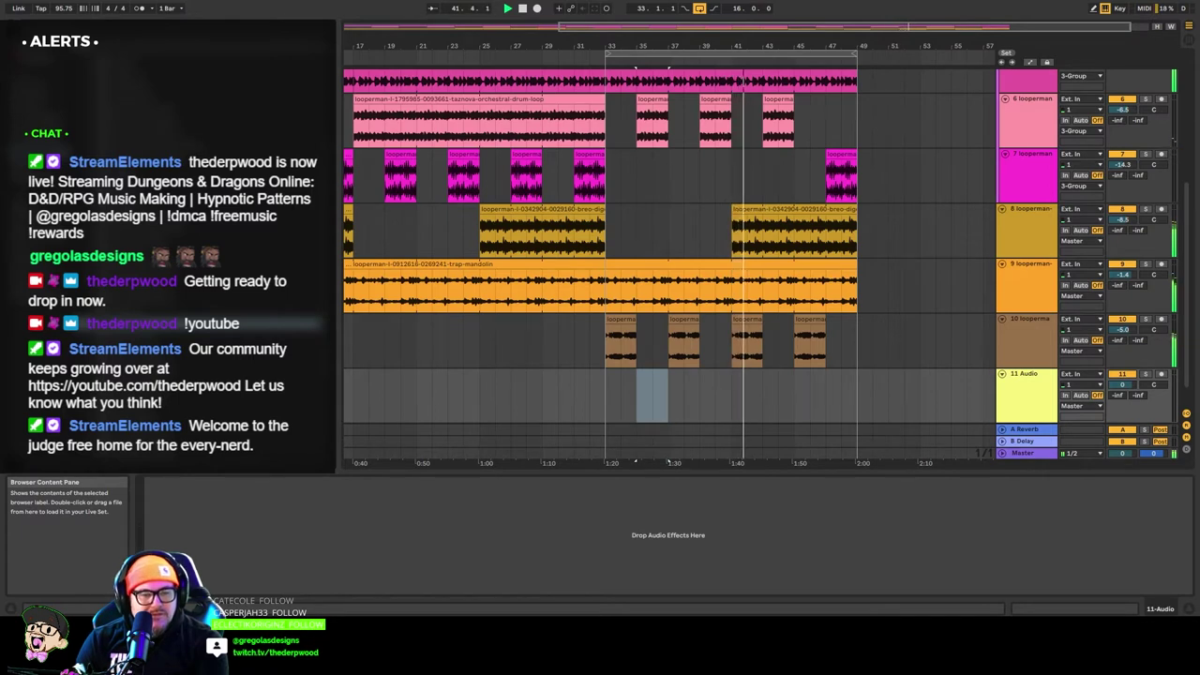
Add the hard Japanese trap loop on track 11 at bar 35 and duplicate it to fill bars 35 to 37.
drag(216, 282, 654, 376)
key(space)
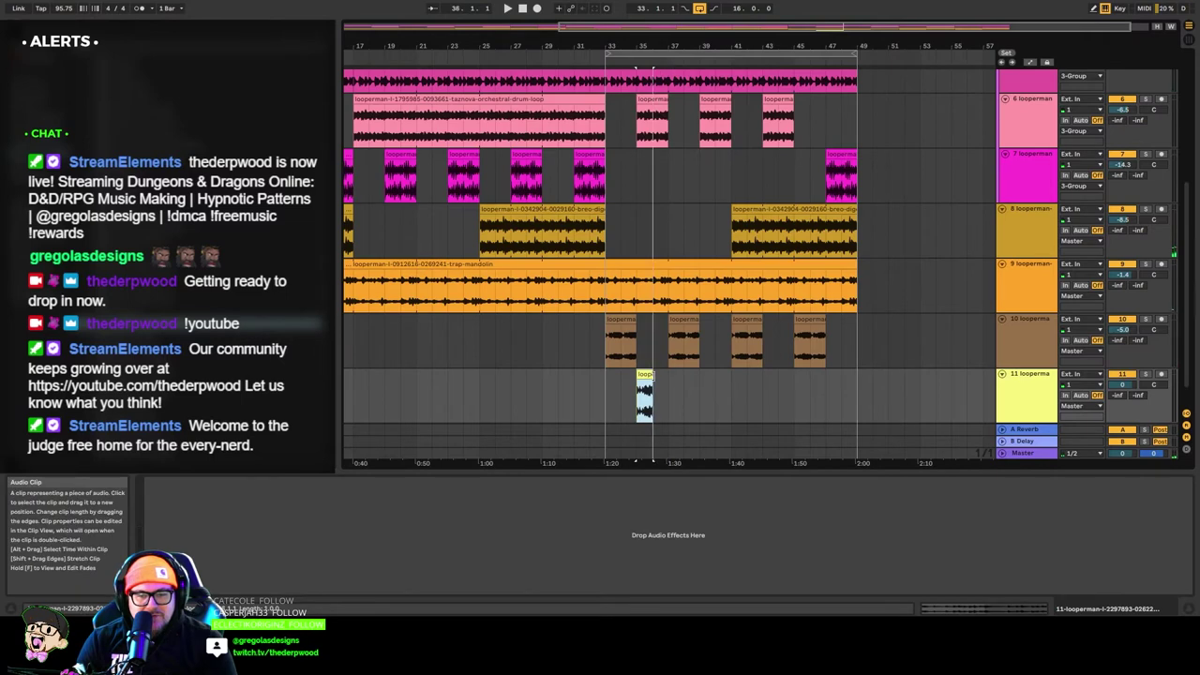
drag(653, 53, 555, 64)
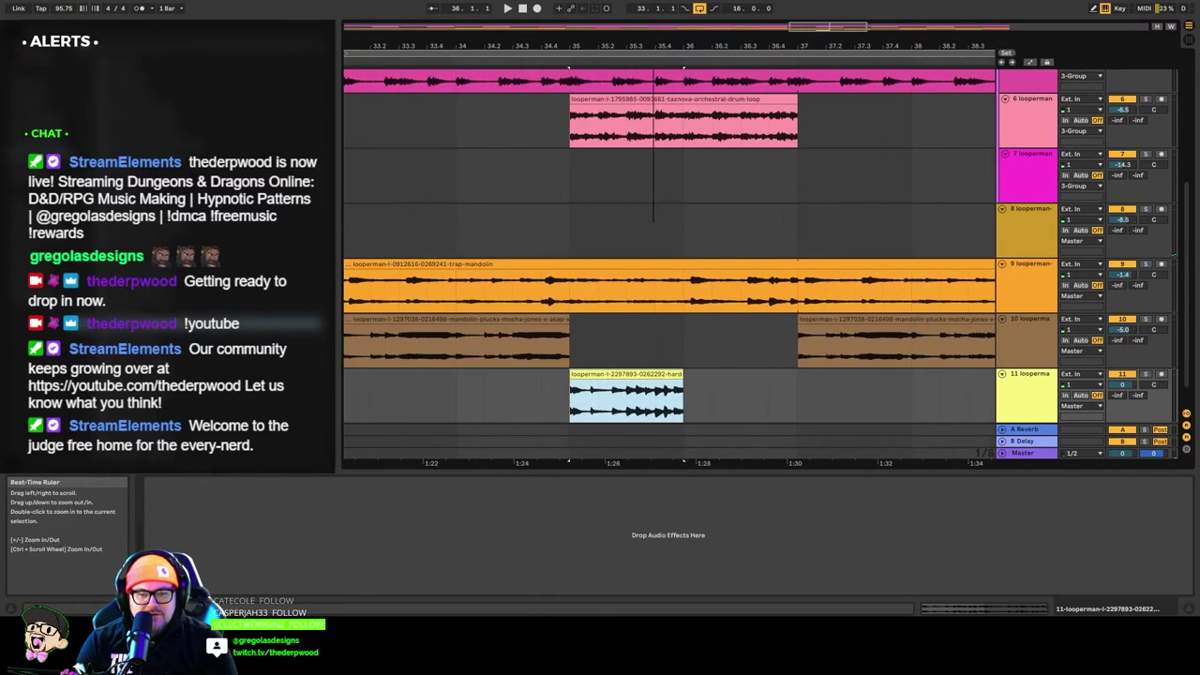
click(555, 64)
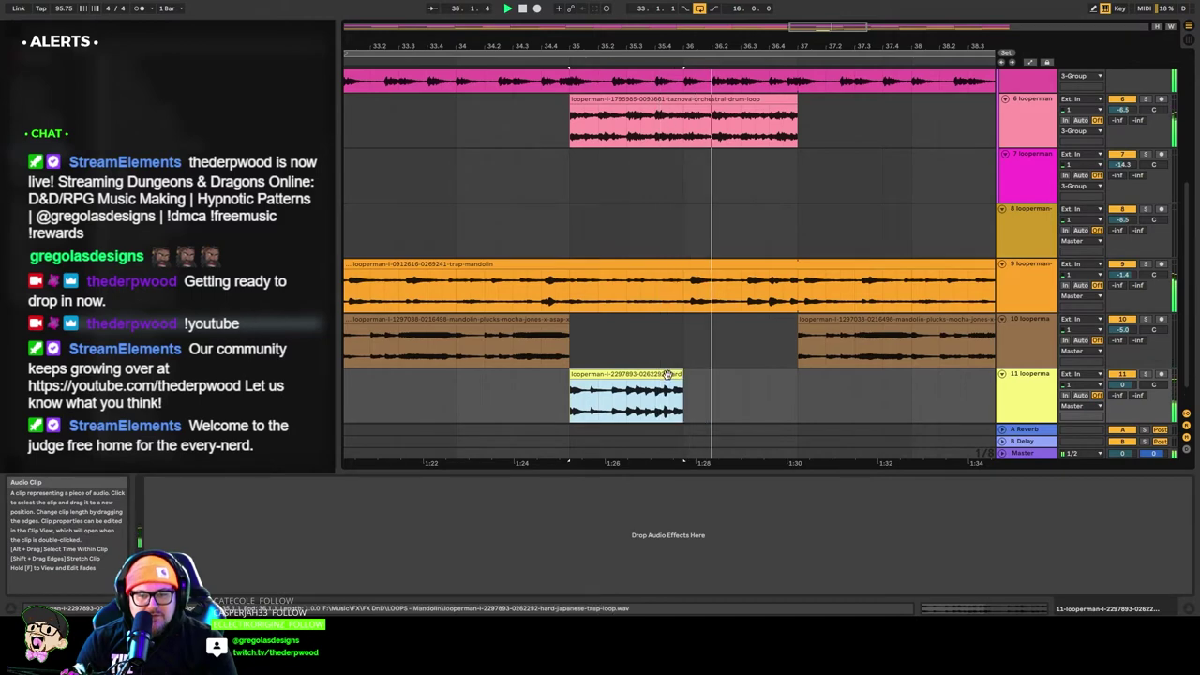
key(ctrl+d)
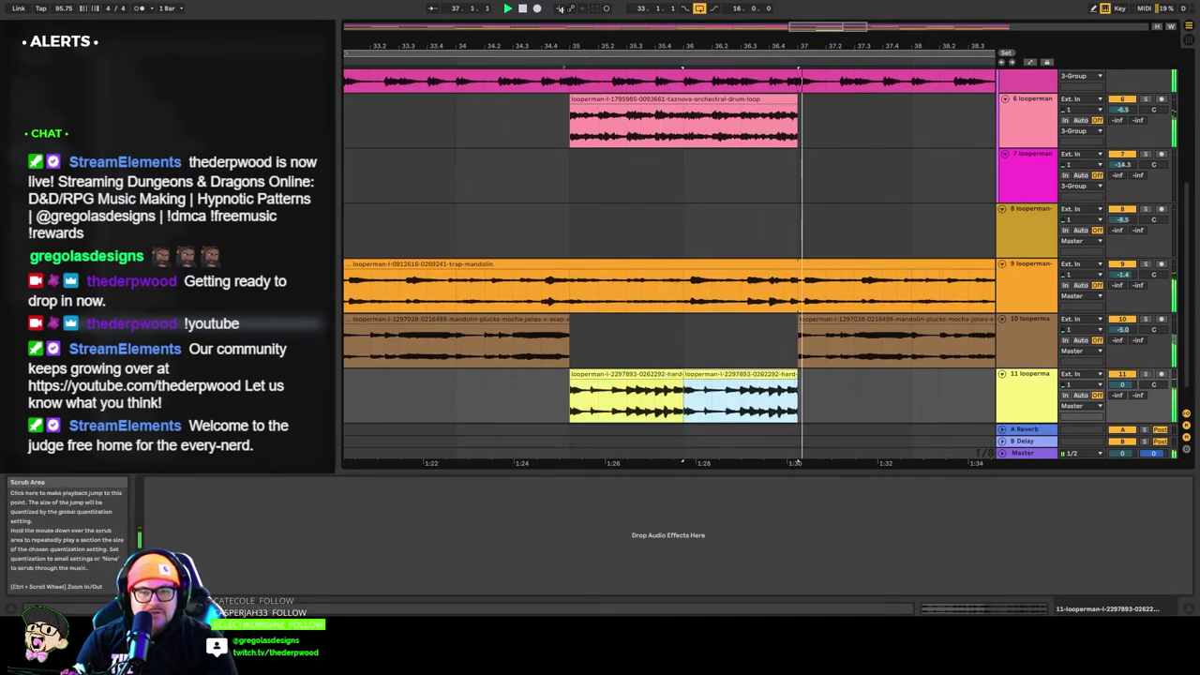
drag(825, 27, 825, 6)
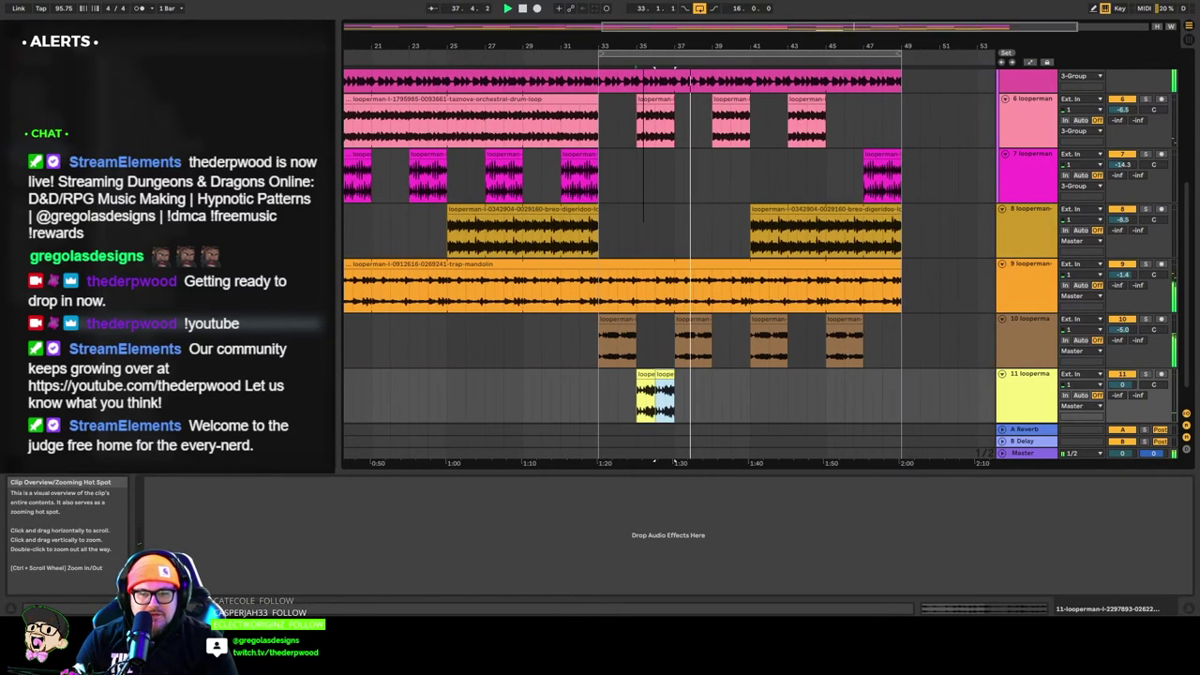
Set track 11's volume to -4.0 dB, panning track 10 to 18L and track 11 to 19R.
drag(1123, 382, 1125, 379)
drag(1153, 329, 1154, 334)
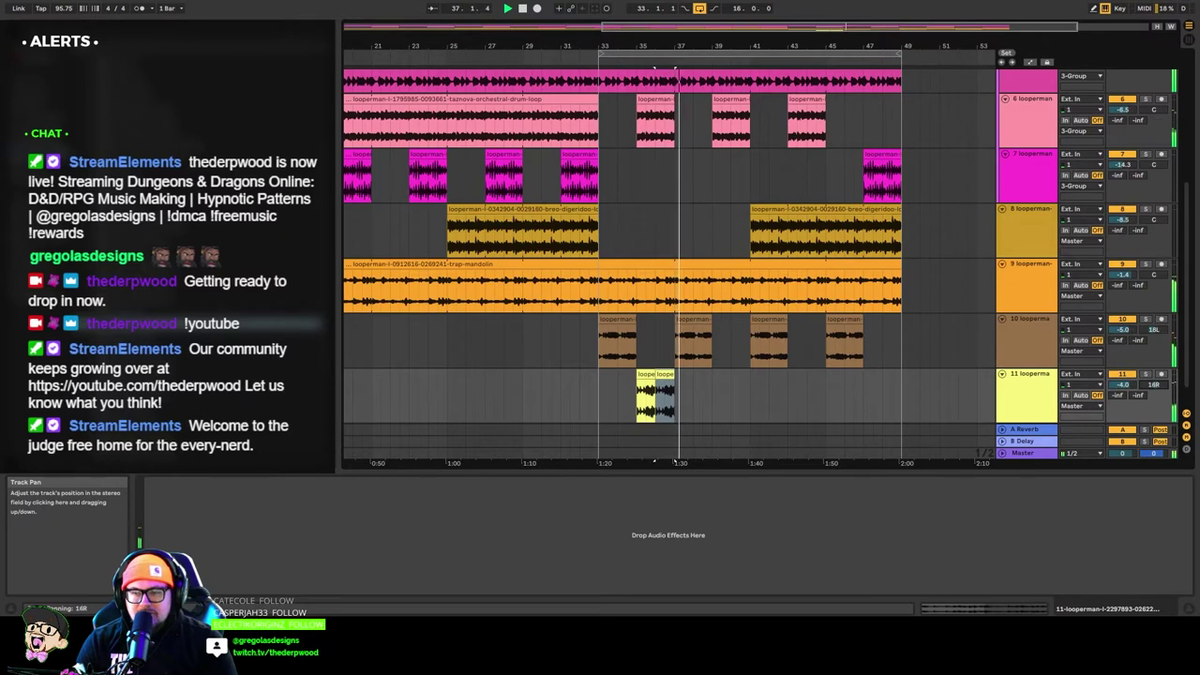
Copy track 11's pair of clips to bars 39, 43 and 47.
click(659, 382)
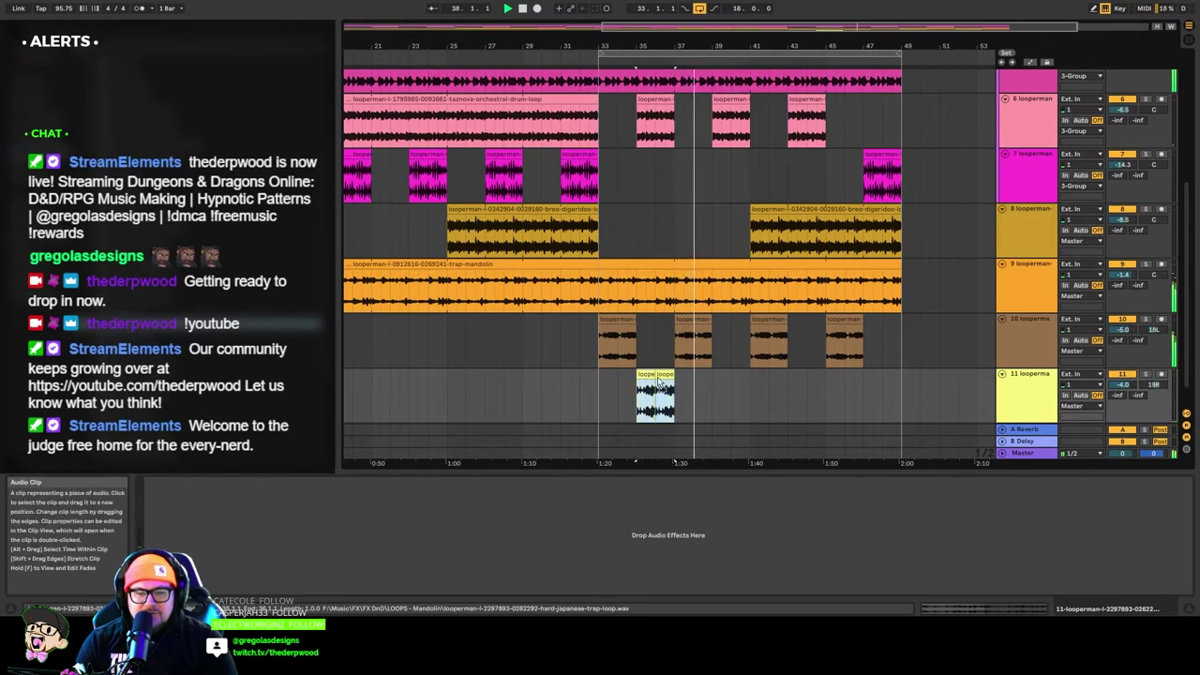
drag(659, 382, 873, 375)
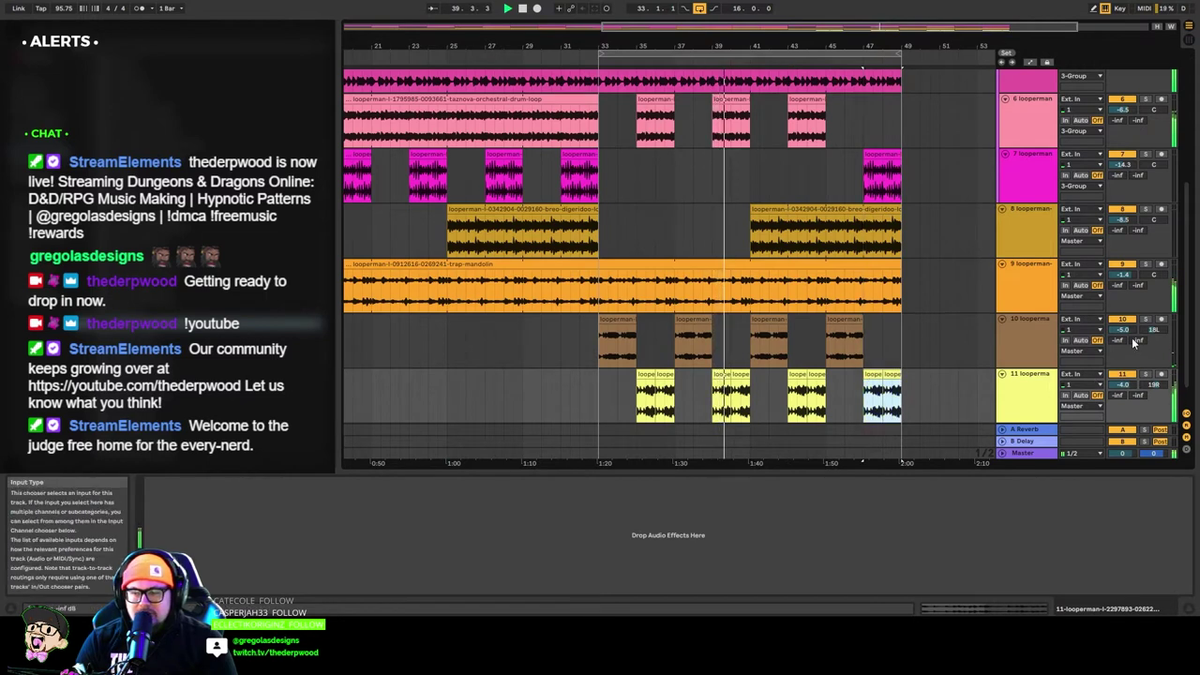
Set track 11's volume to -6.5 dB and re-pan track 10 slightly left and track 11 slightly right from centre.
drag(1124, 385, 1124, 396)
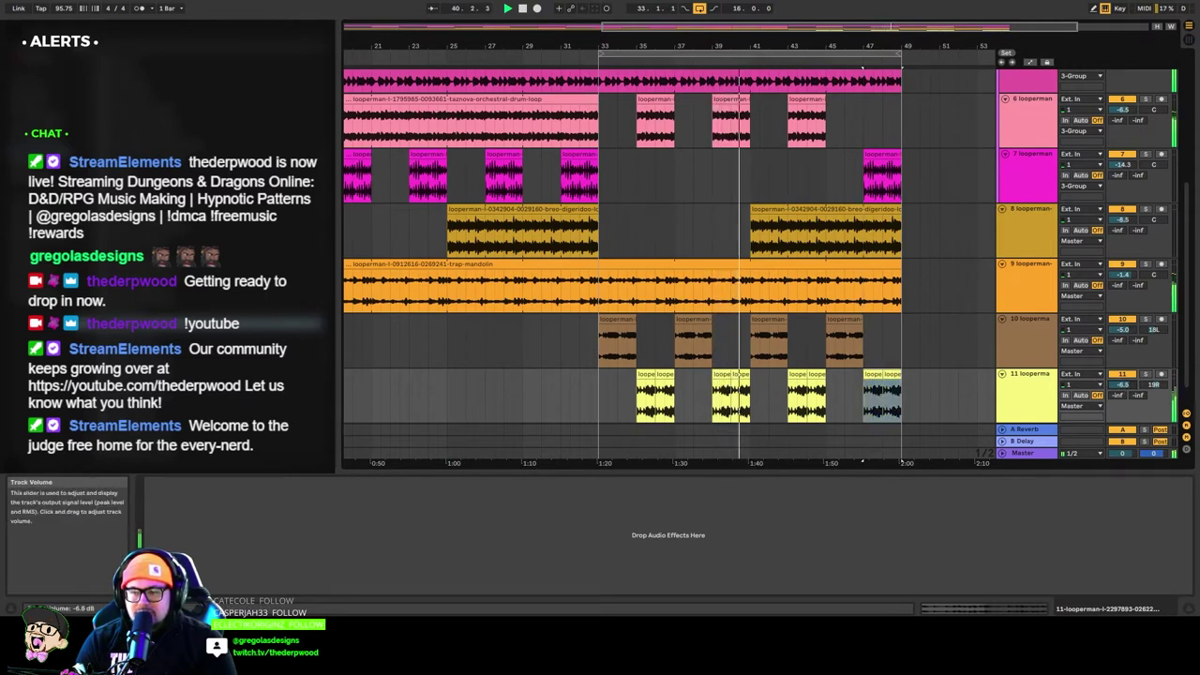
double_click(1155, 385)
double_click(1156, 331)
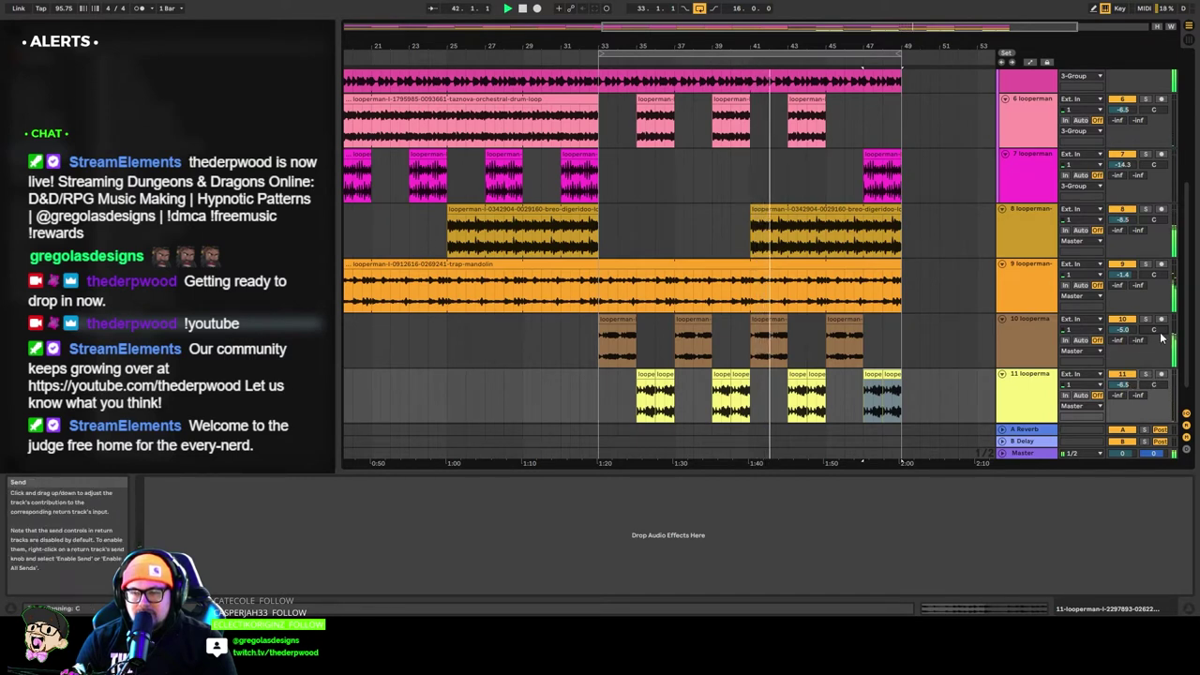
drag(1154, 330, 1154, 336)
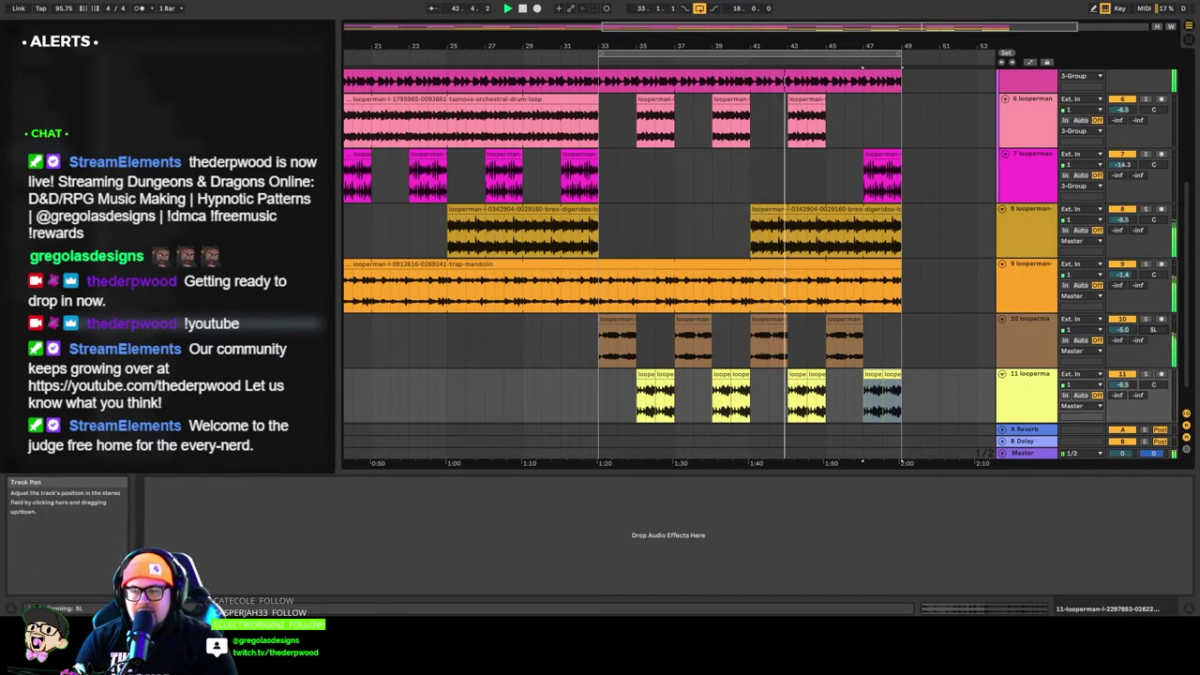
drag(1153, 384, 1153, 380)
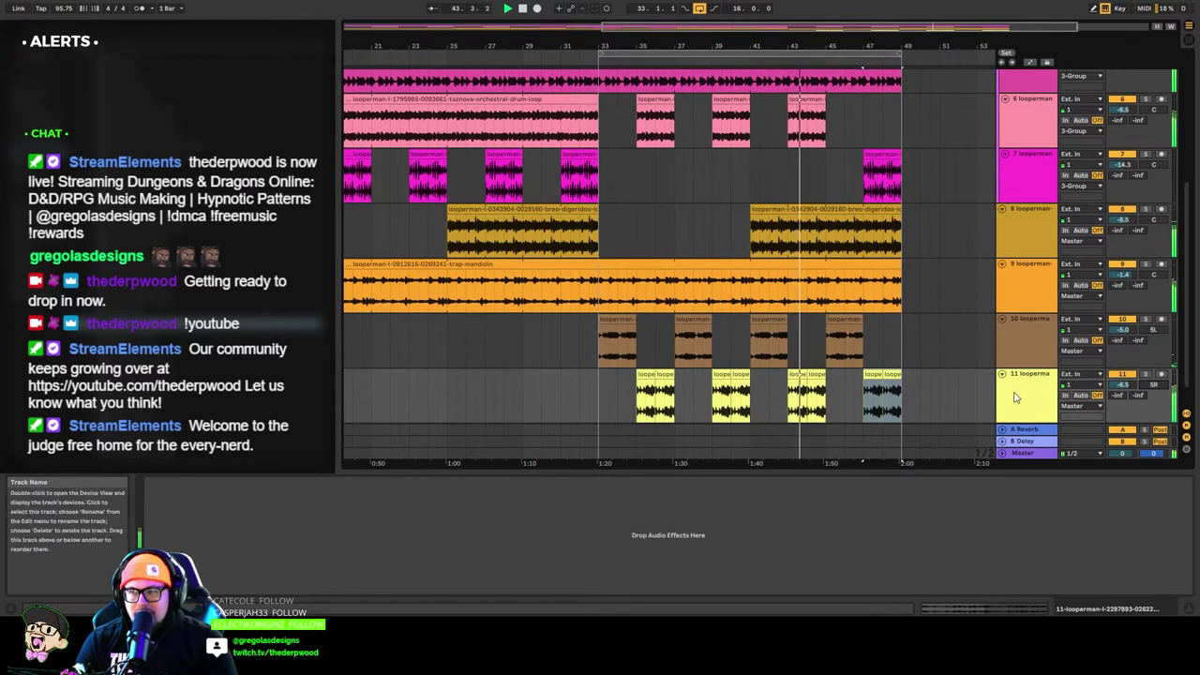
Stop playback and delete track 11's pair of clips at bars 47 to 49.
click(775, 398)
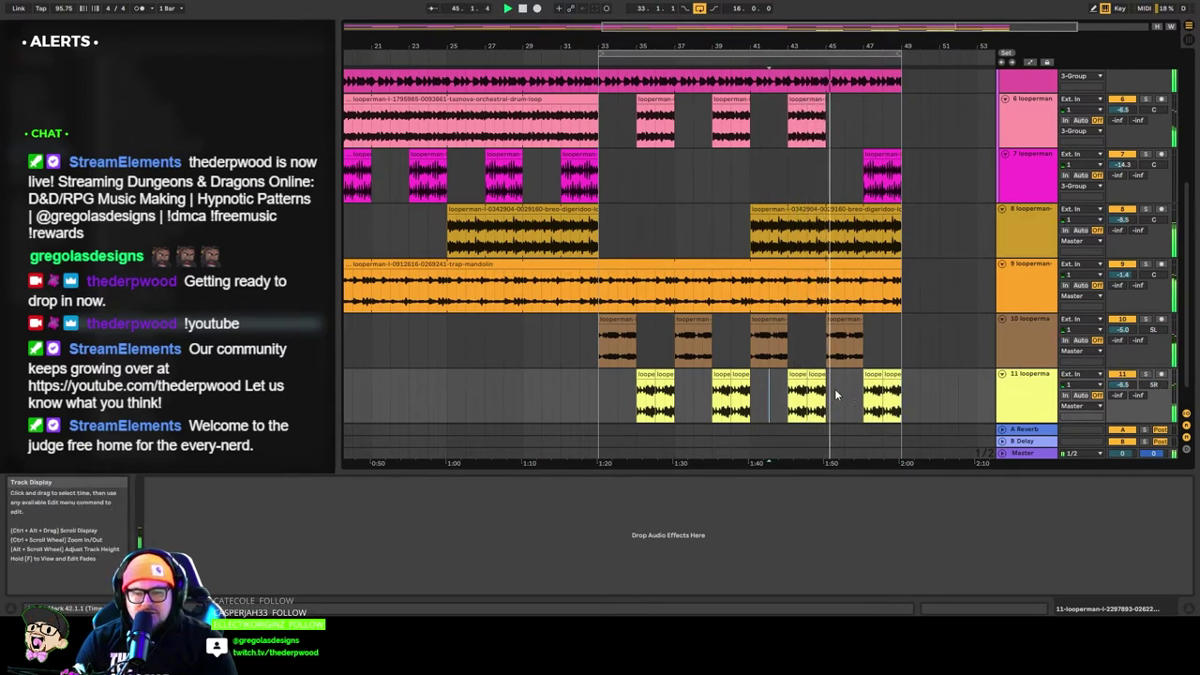
key(space)
click(891, 375)
Loop playback over track 11's first clip at bar 35 and open the detailed view of the clip following it.
drag(890, 375, 656, 384)
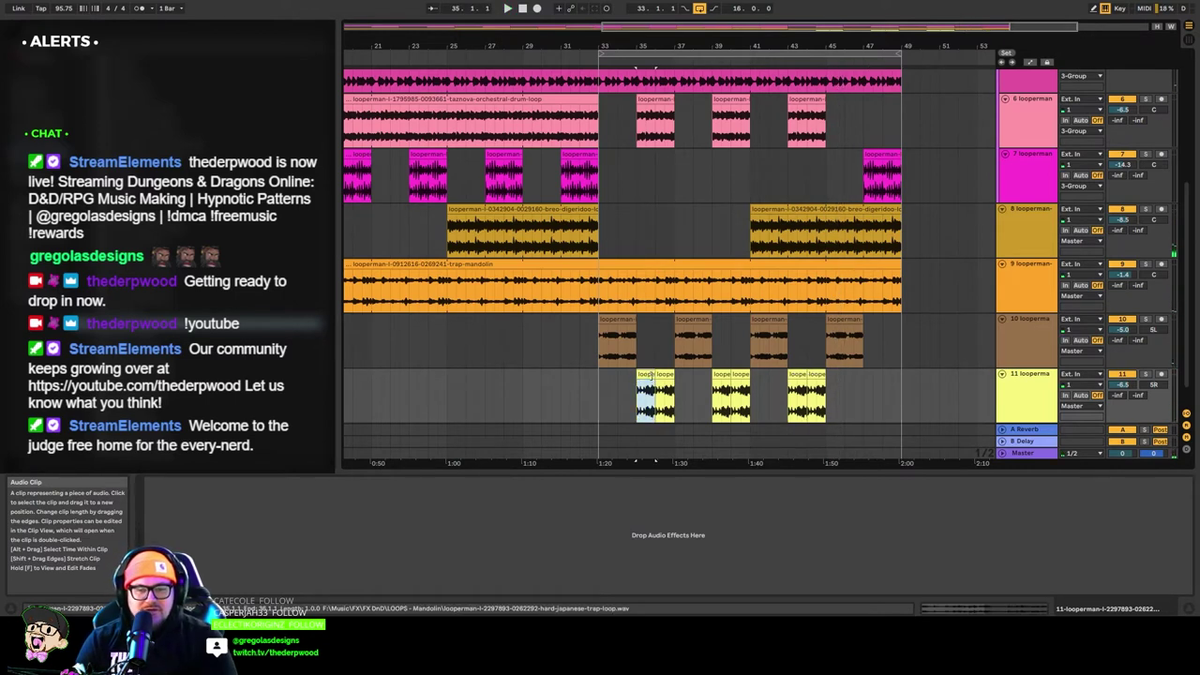
key(space)
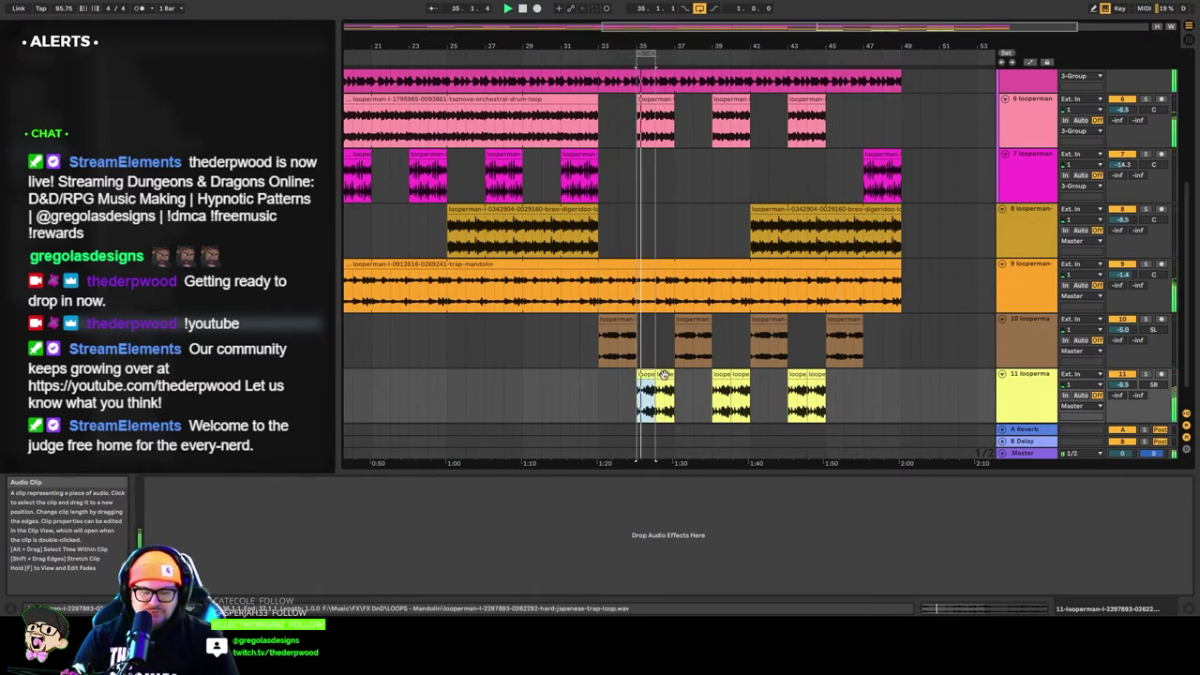
double_click(666, 372)
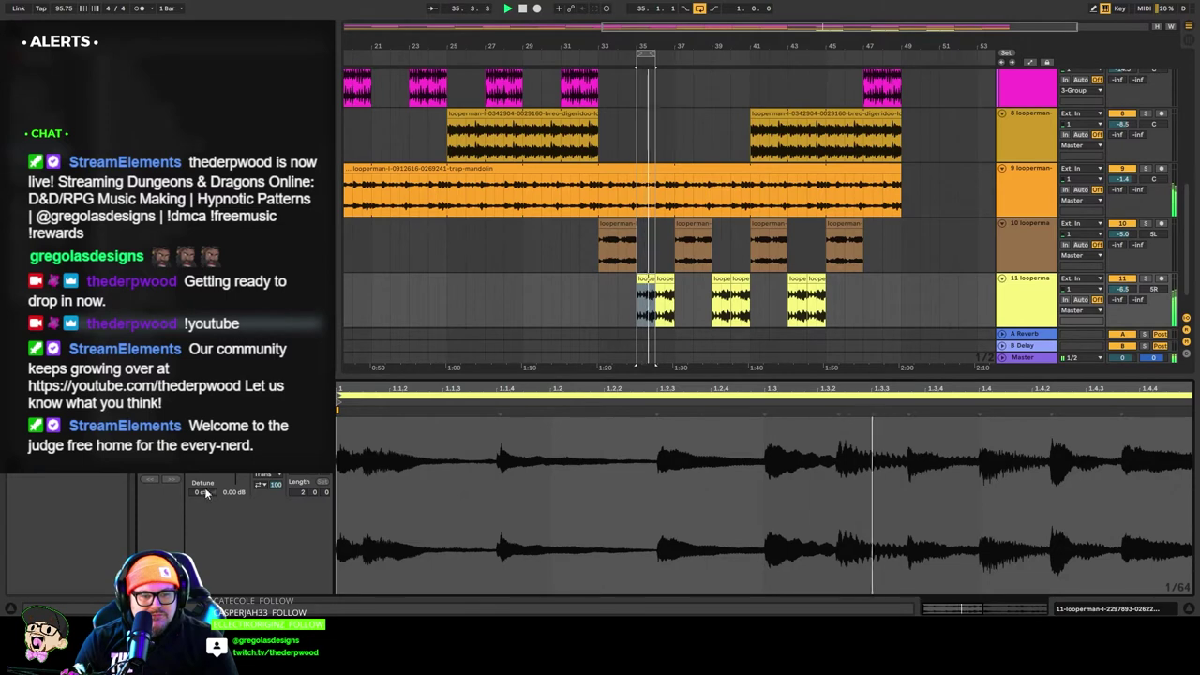
Detune the mandolin clip at bar 35 on track 11 to -6 ct and copy the pair of clips to bars 39, 43 and 47.
mouse_move(205, 492)
mouse_down()
mouse_move(205, 505)
mouse_move(205, 494)
mouse_up()
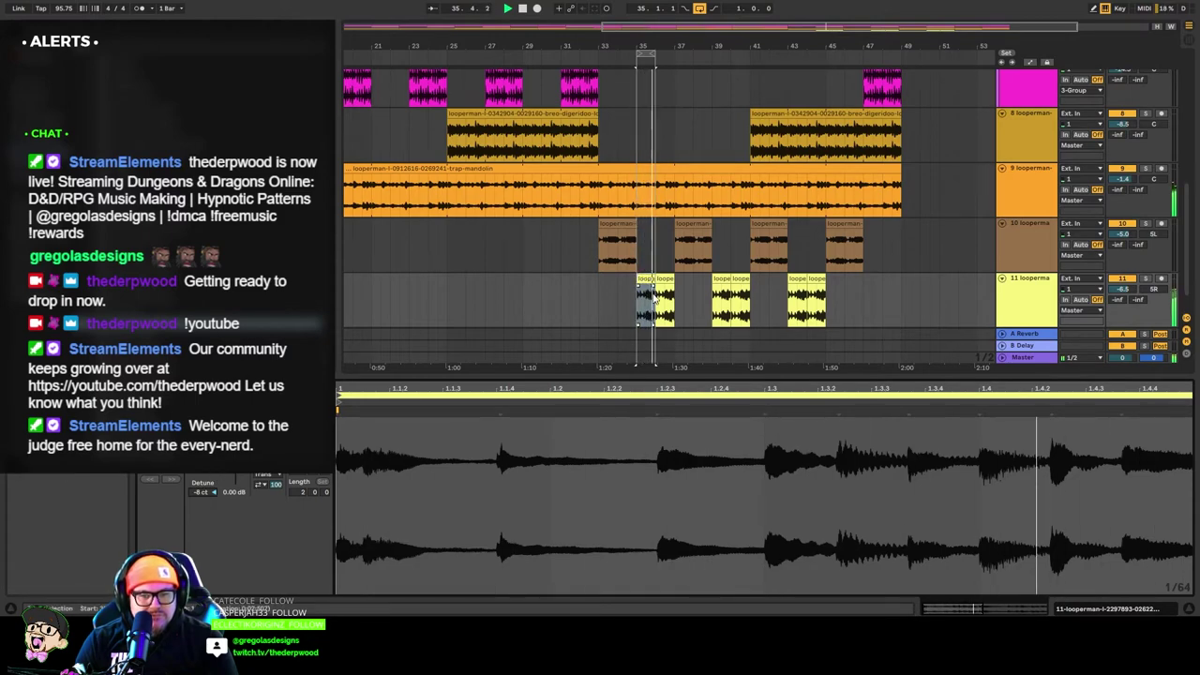
click(660, 280)
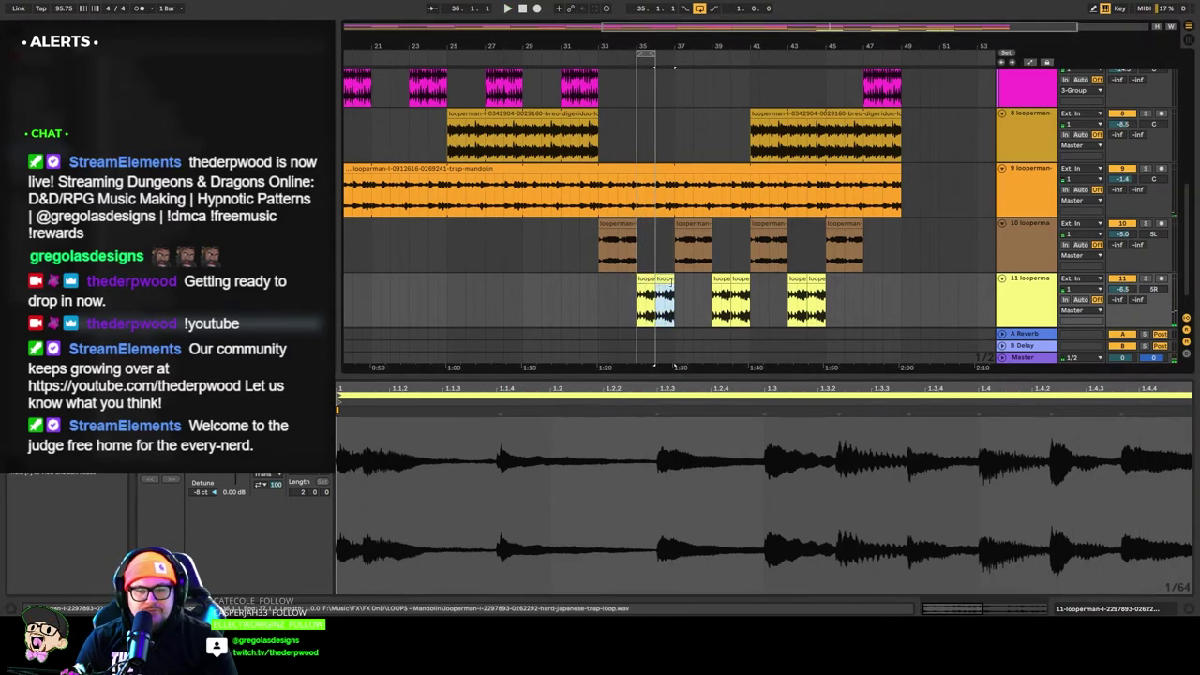
shift+click(649, 281)
drag(648, 280, 696, 280)
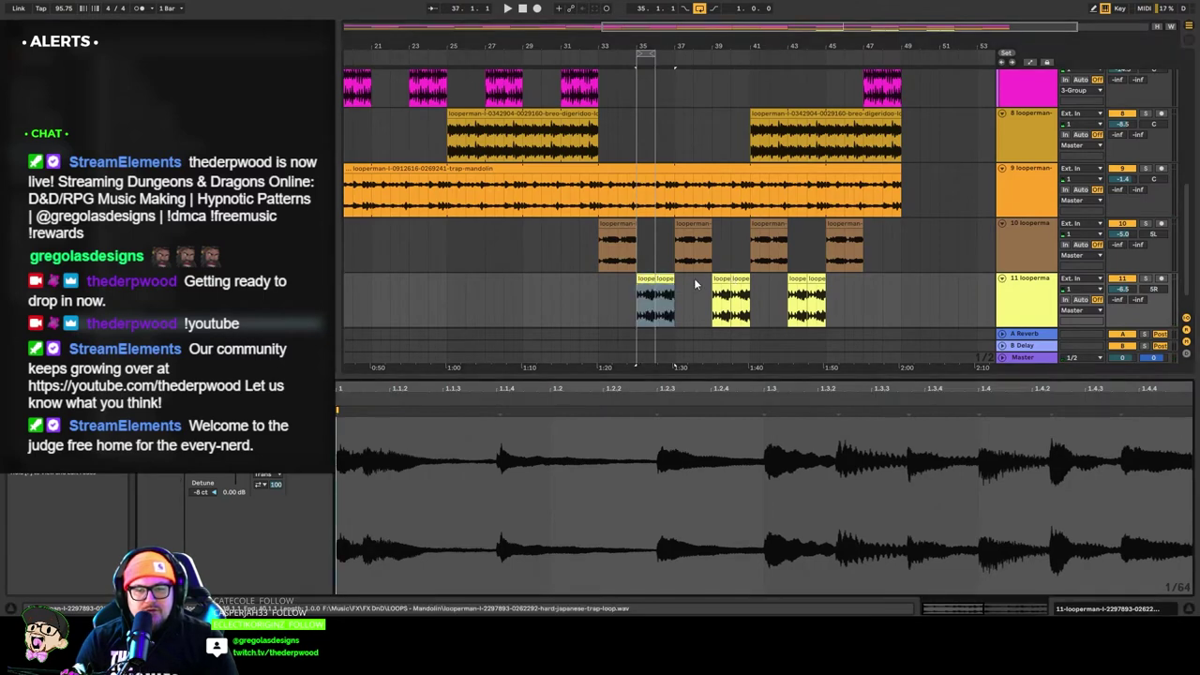
click(726, 286)
click(797, 286)
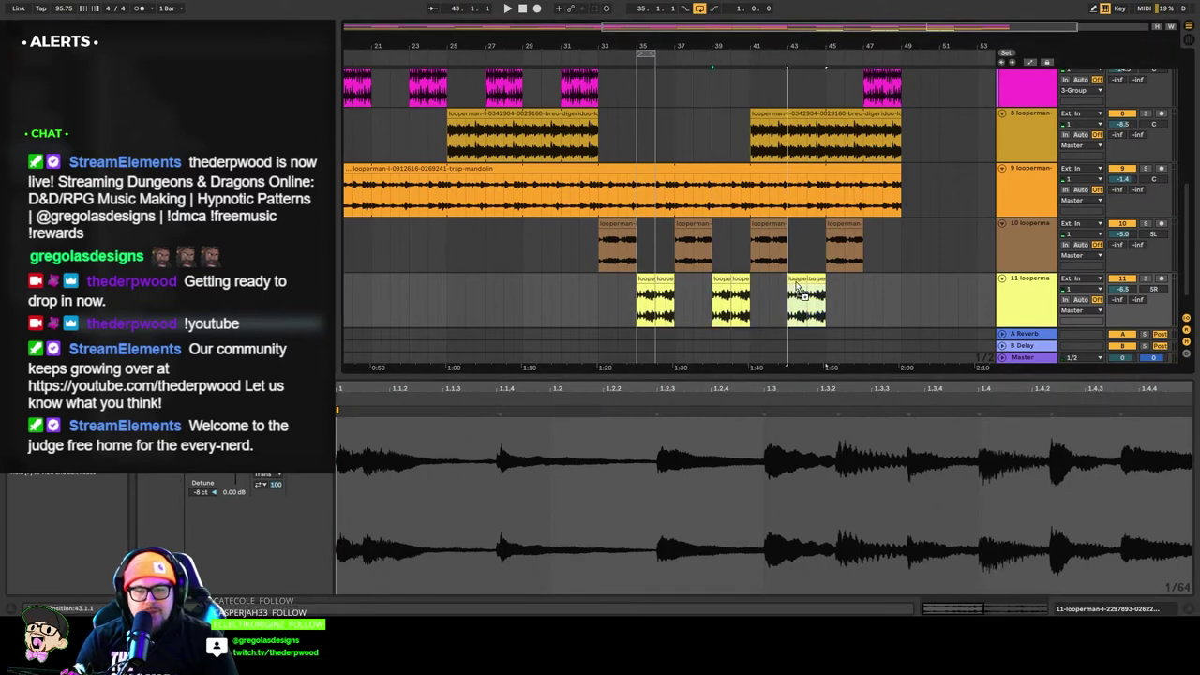
drag(799, 289, 870, 286)
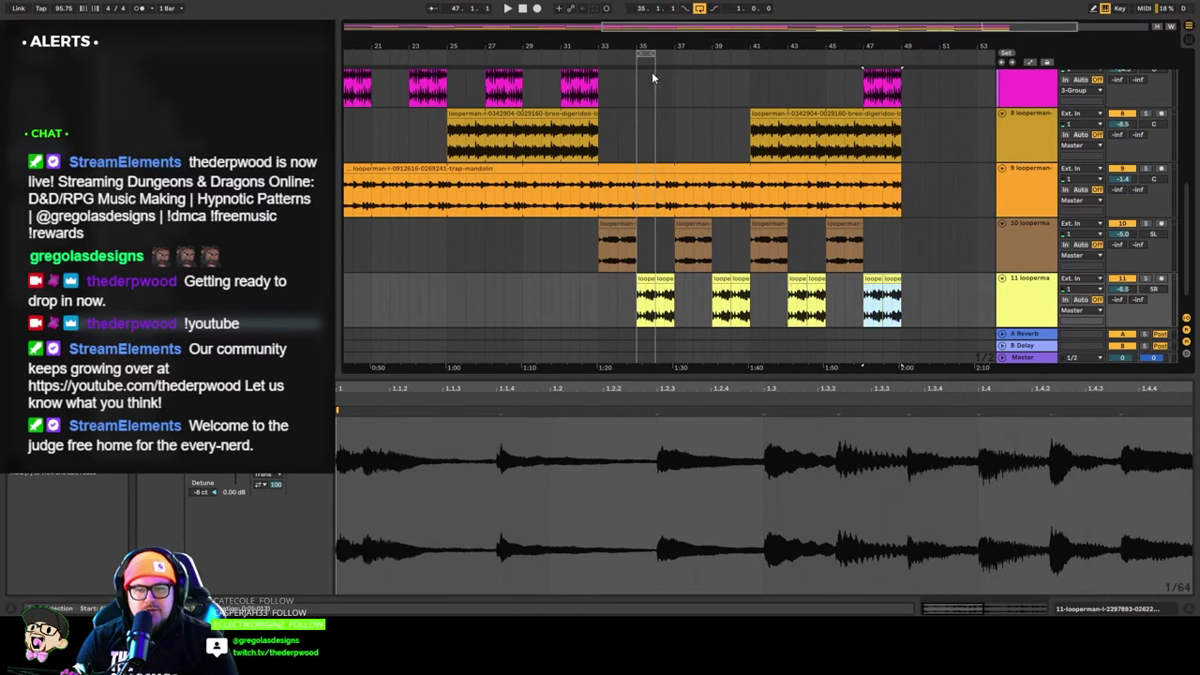
Set the loop to span bars 33 to 49 and play the section back to hear the alternating mandolins.
drag(647, 54, 898, 56)
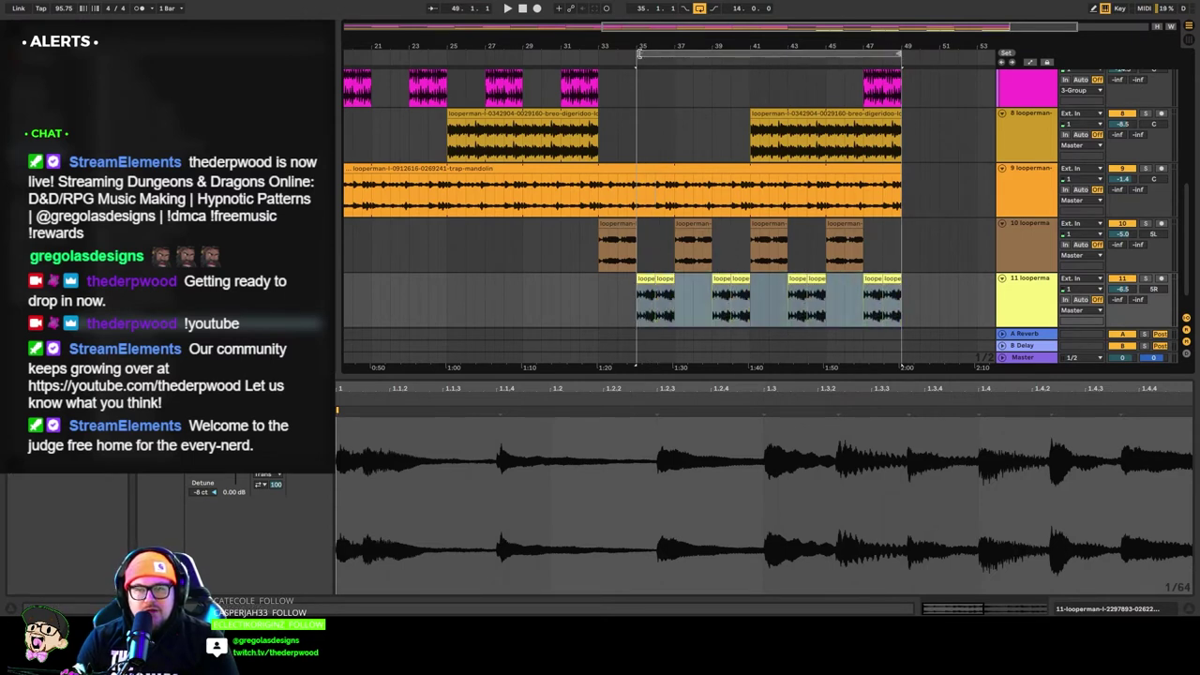
drag(640, 54, 599, 61)
click(522, 10)
key(space)
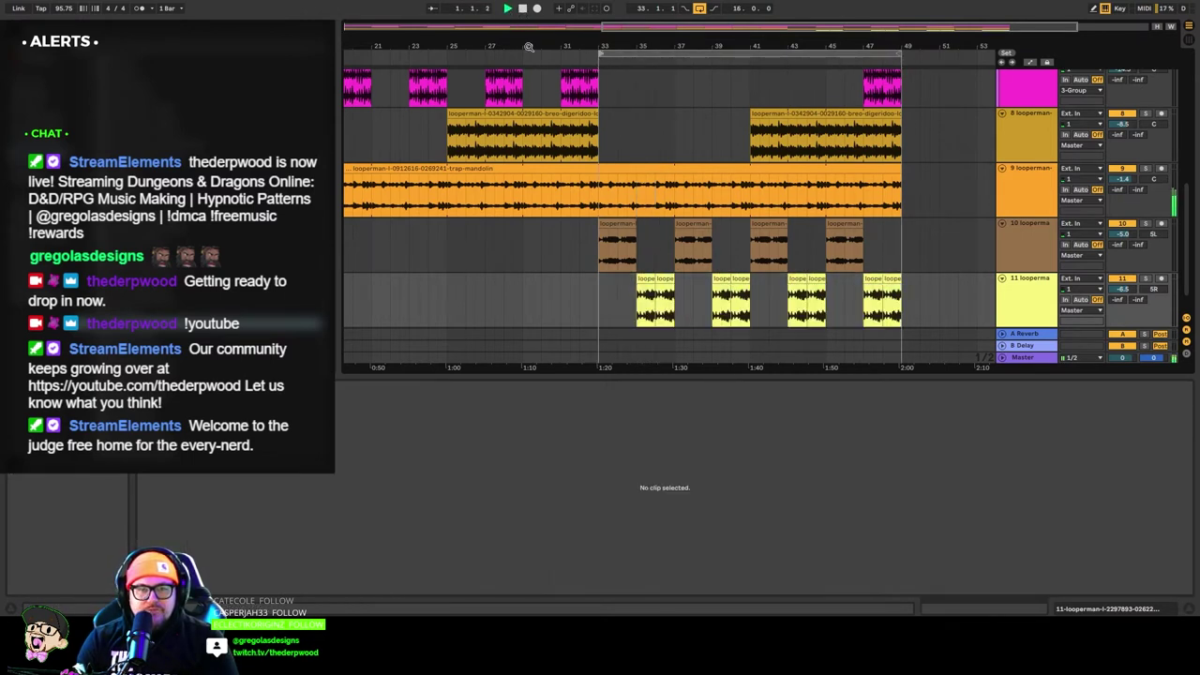
scroll(553, 277, down, 1)
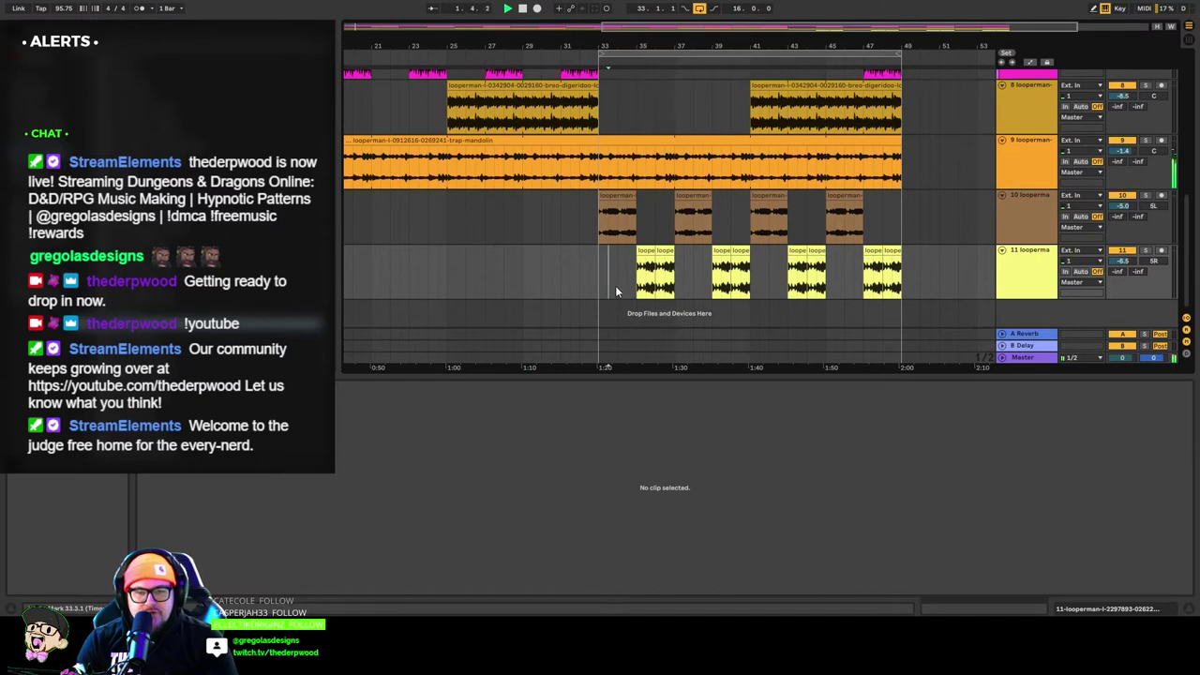
click(601, 199)
click(561, 268)
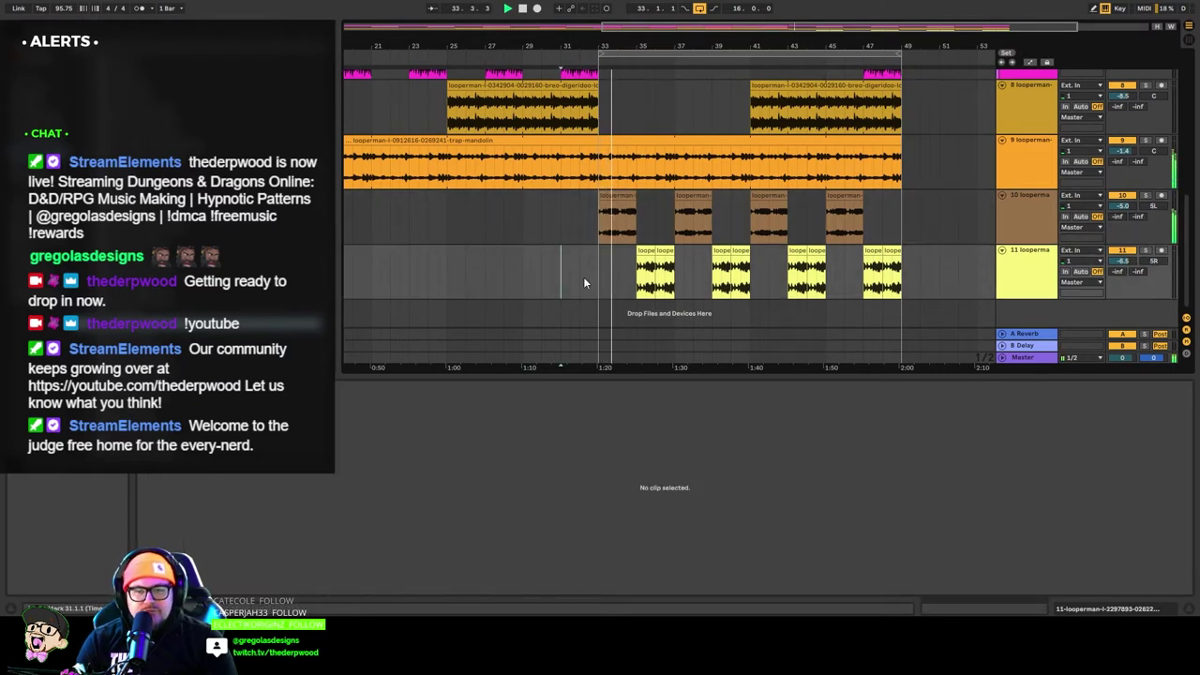
scroll(583, 282, down, 2)
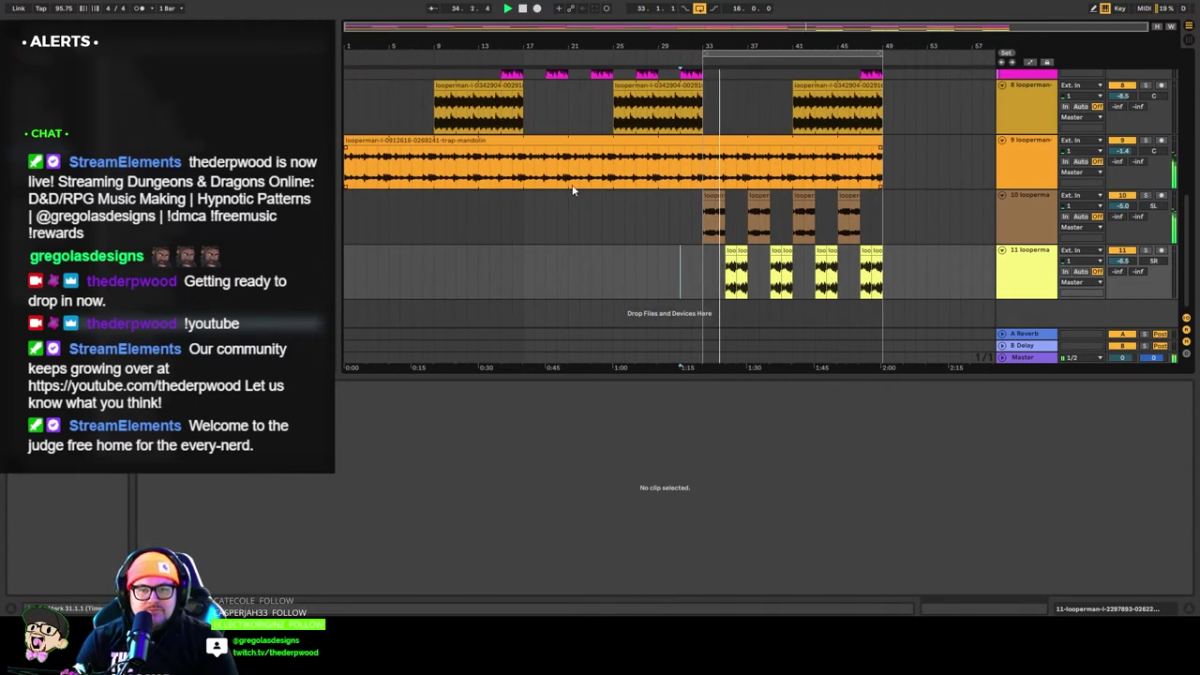
scroll(618, 234, up, 1)
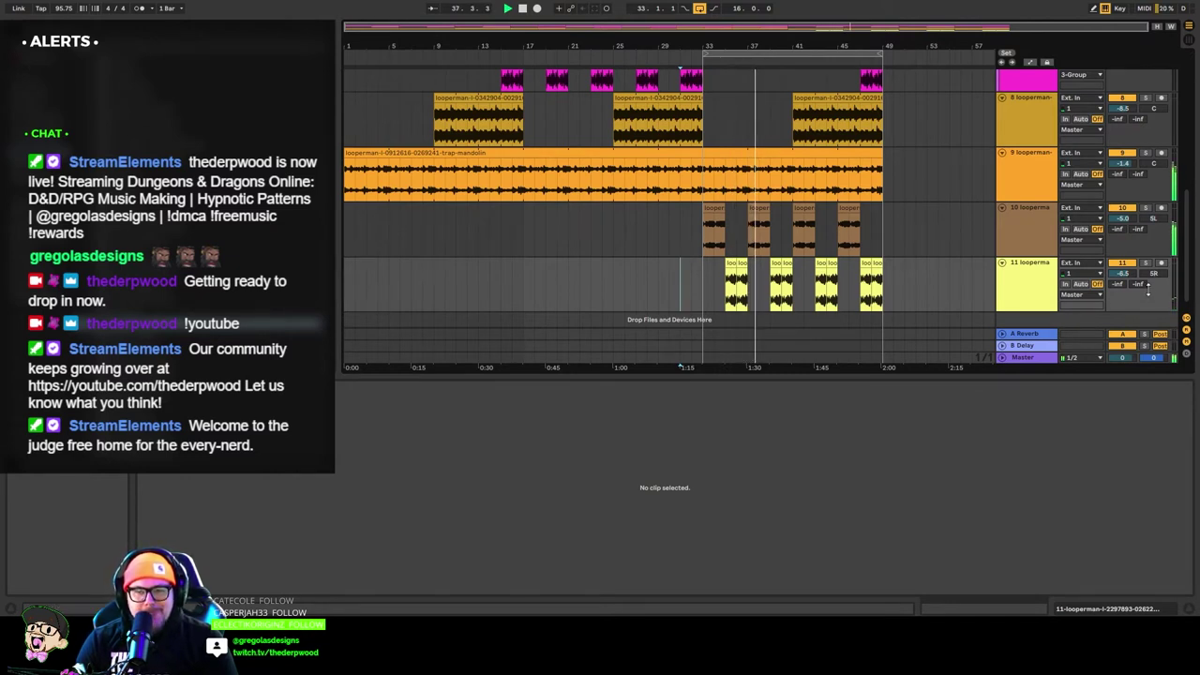
key(space)
Delete track 11's clip at bar 36 and turn the arrangement's grid off for free editing.
click(743, 263)
key(Delete)
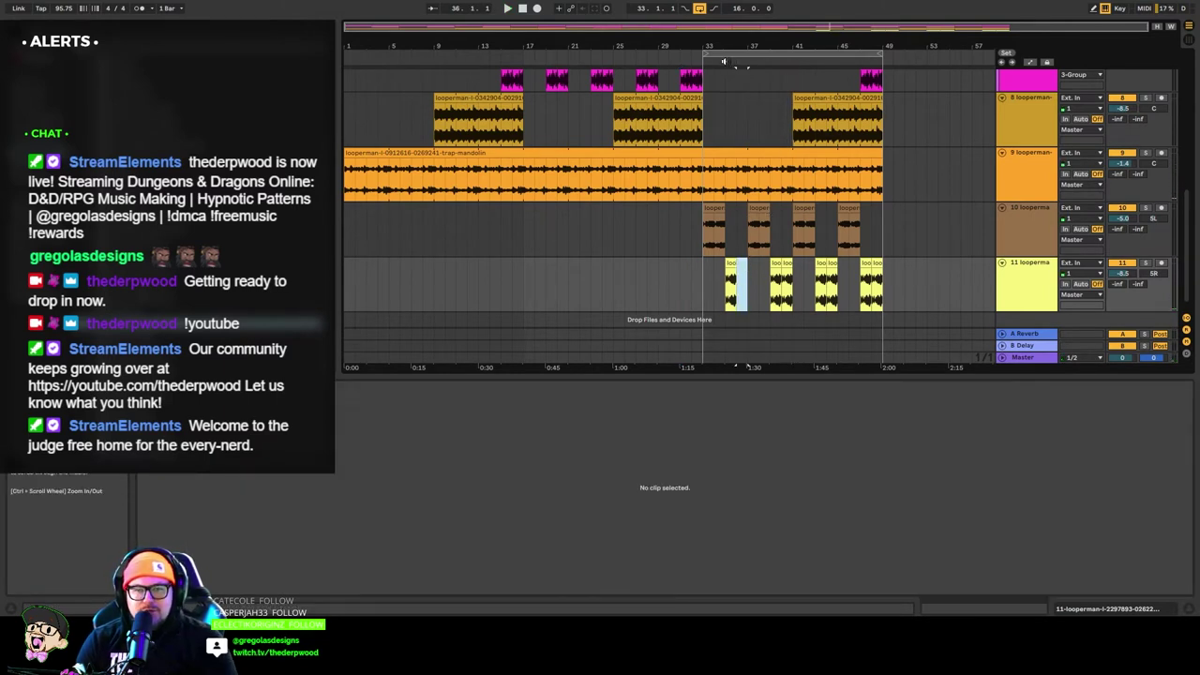
click(731, 263)
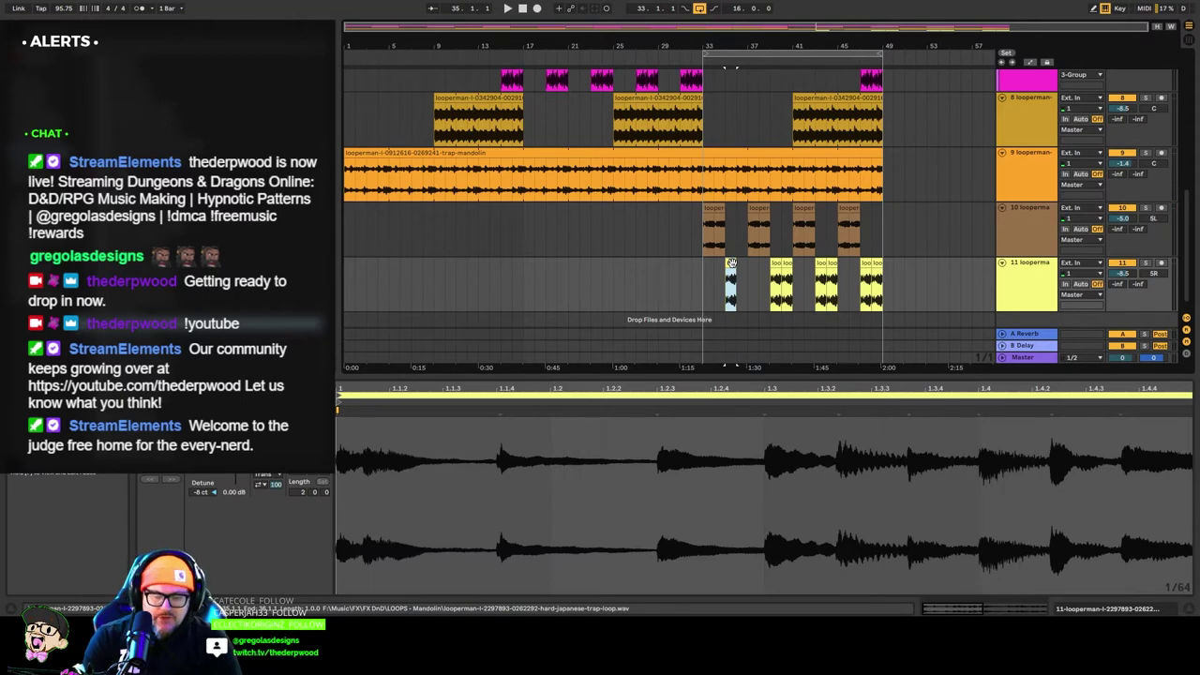
drag(825, 29, 821, 123)
right_click(844, 286)
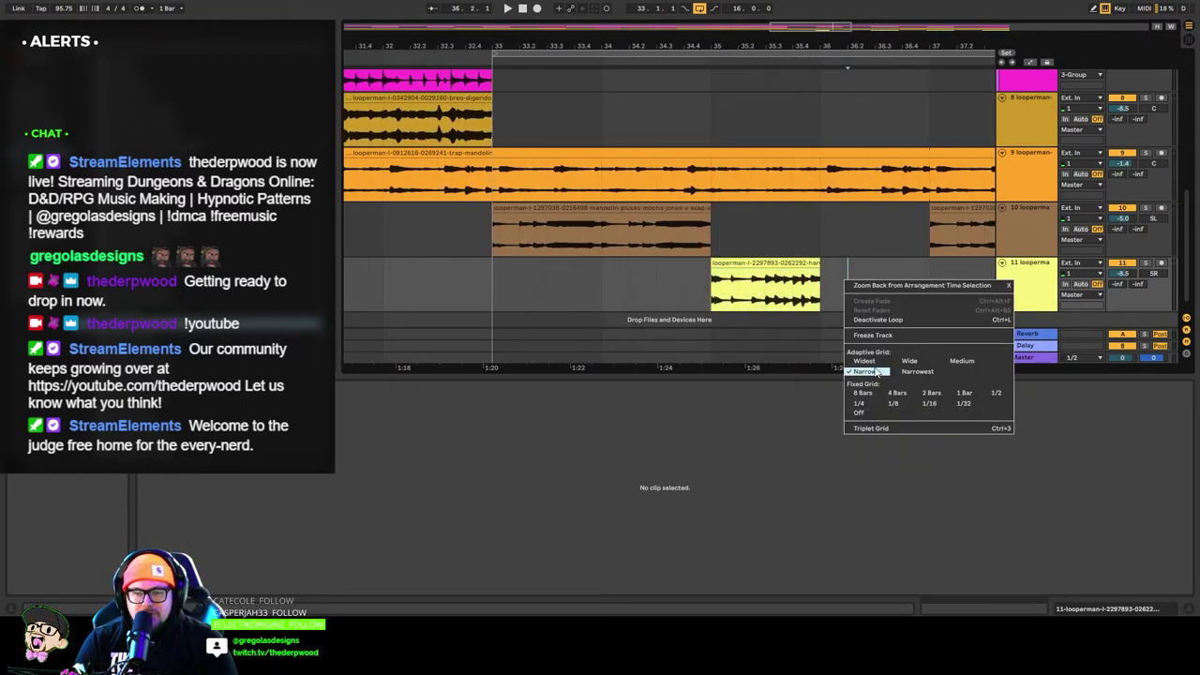
click(866, 415)
right_click(834, 294)
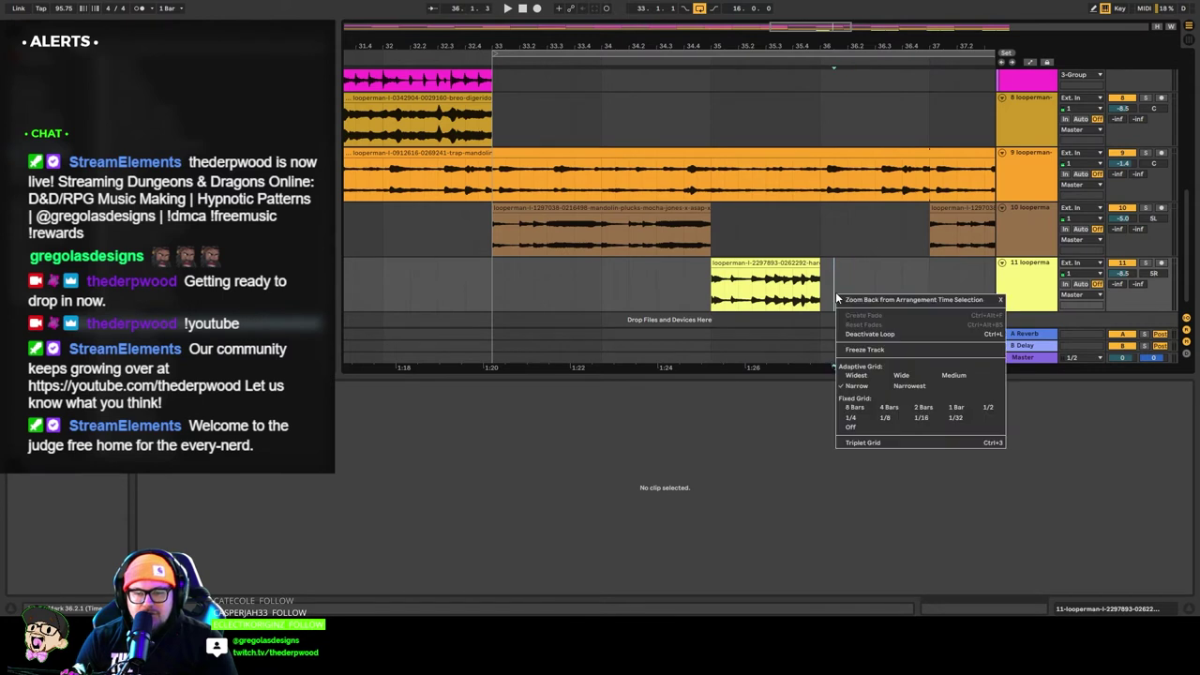
click(848, 428)
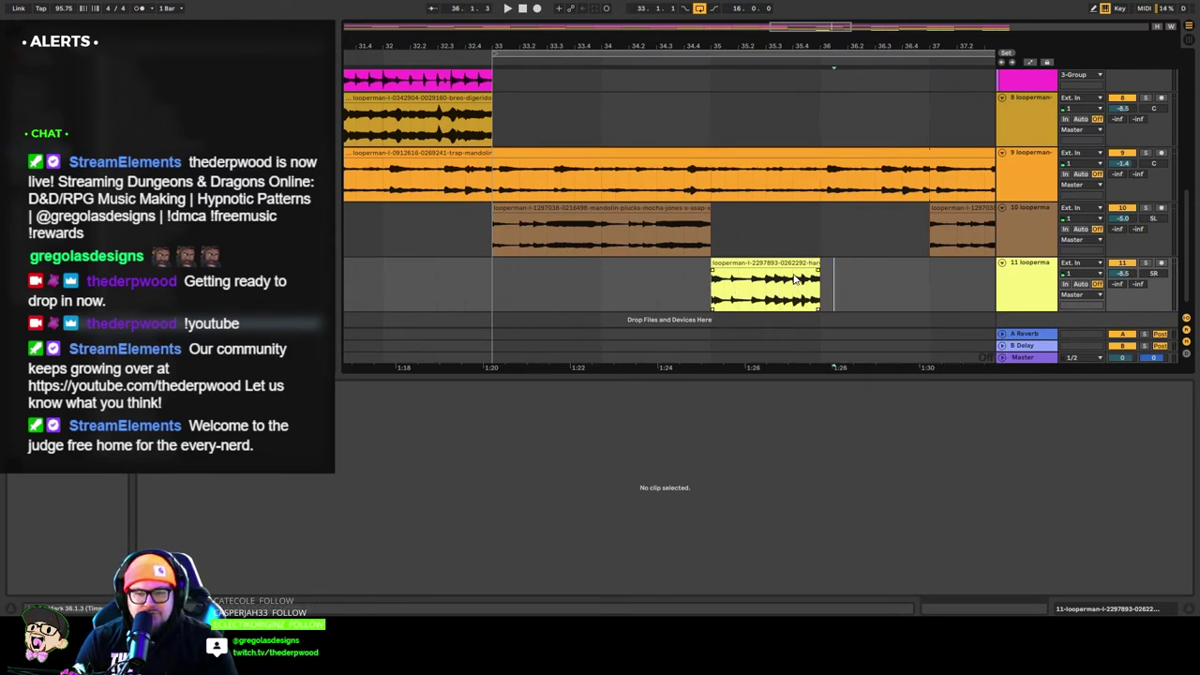
Trim the end of track 11's clip at bar 35 so it lasts about half a bar.
drag(819, 263, 791, 264)
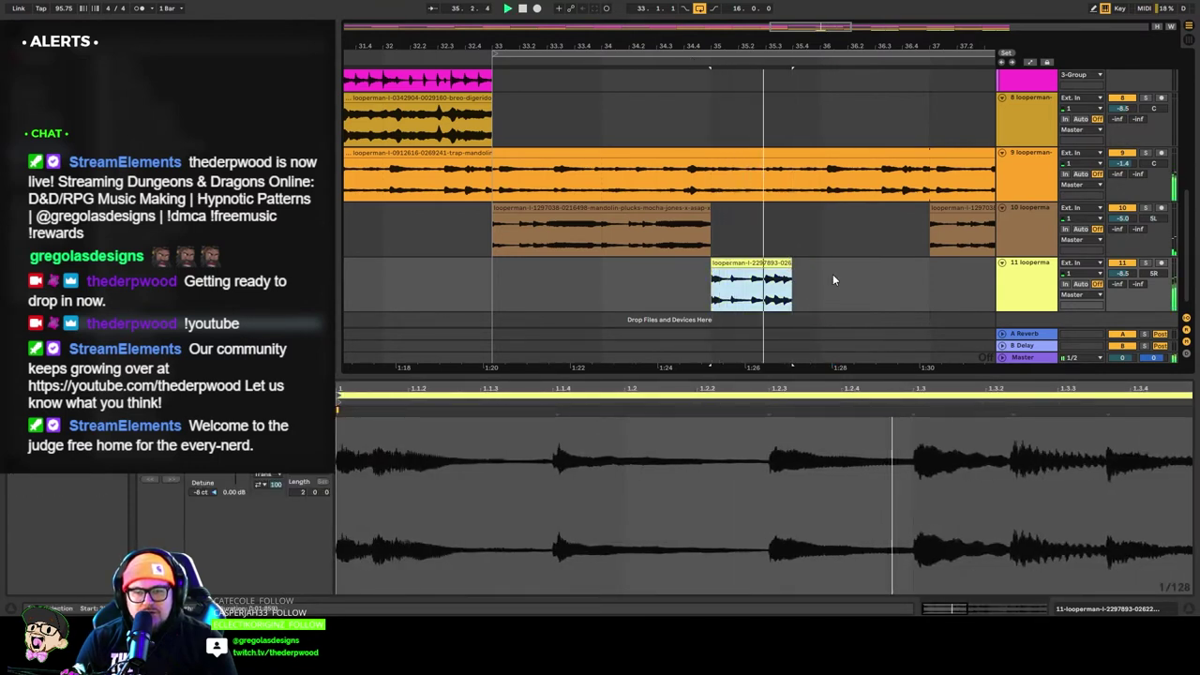
drag(792, 265, 764, 265)
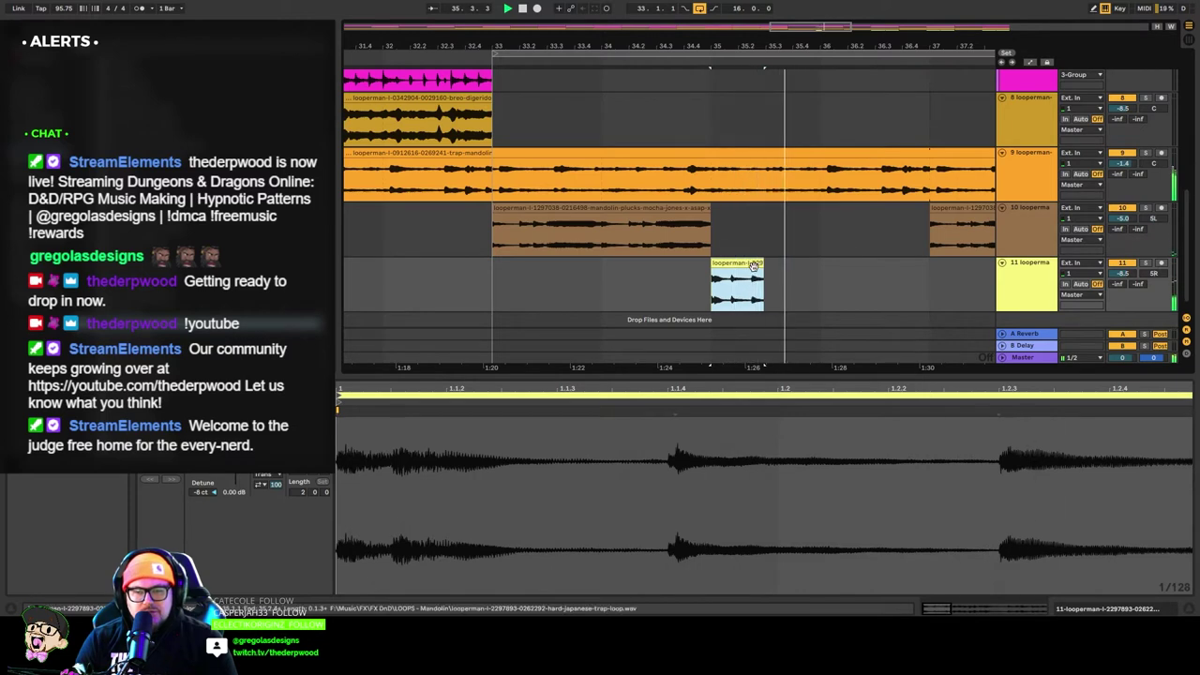
drag(745, 264, 851, 267)
key(ctrl+z)
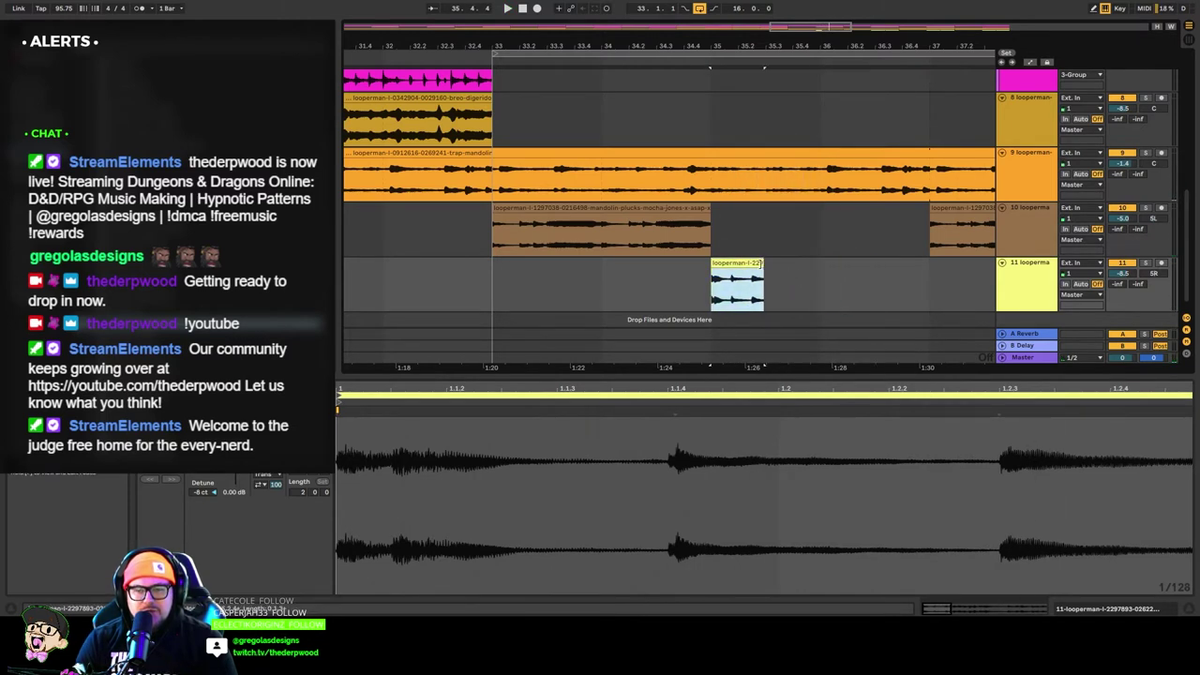
Move track 11's first clip at bar 39 to about 35.4 and extend its end to about 37.2.4.
drag(836, 46, 836, 11)
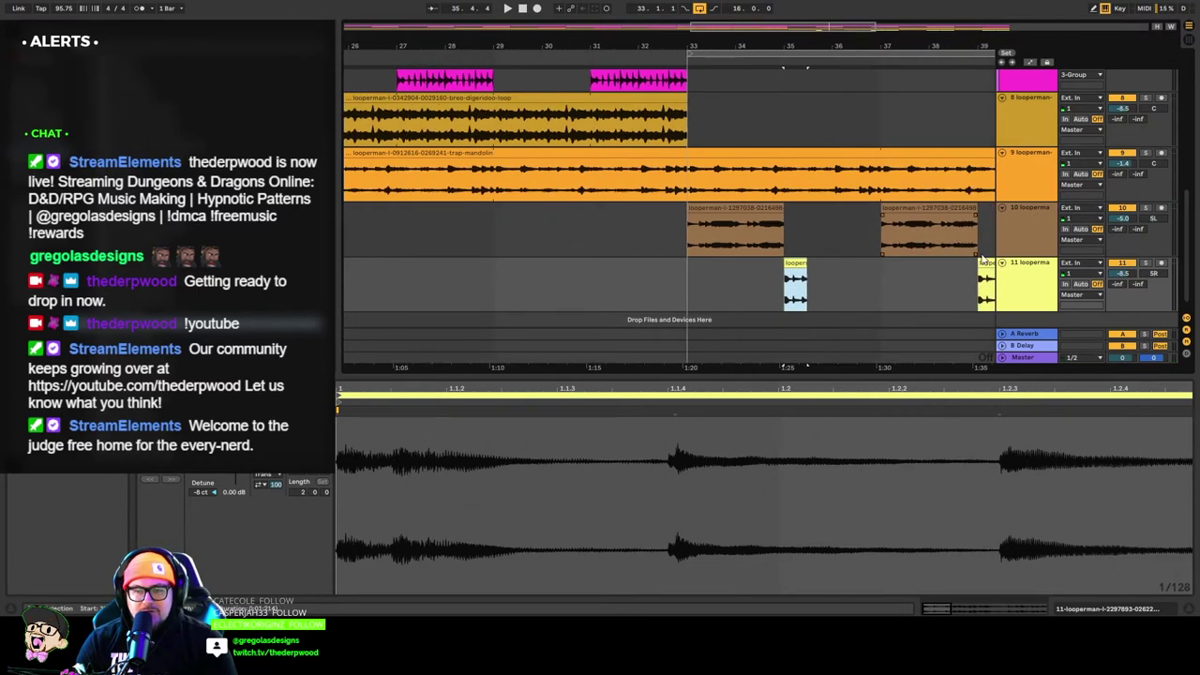
drag(982, 267, 841, 307)
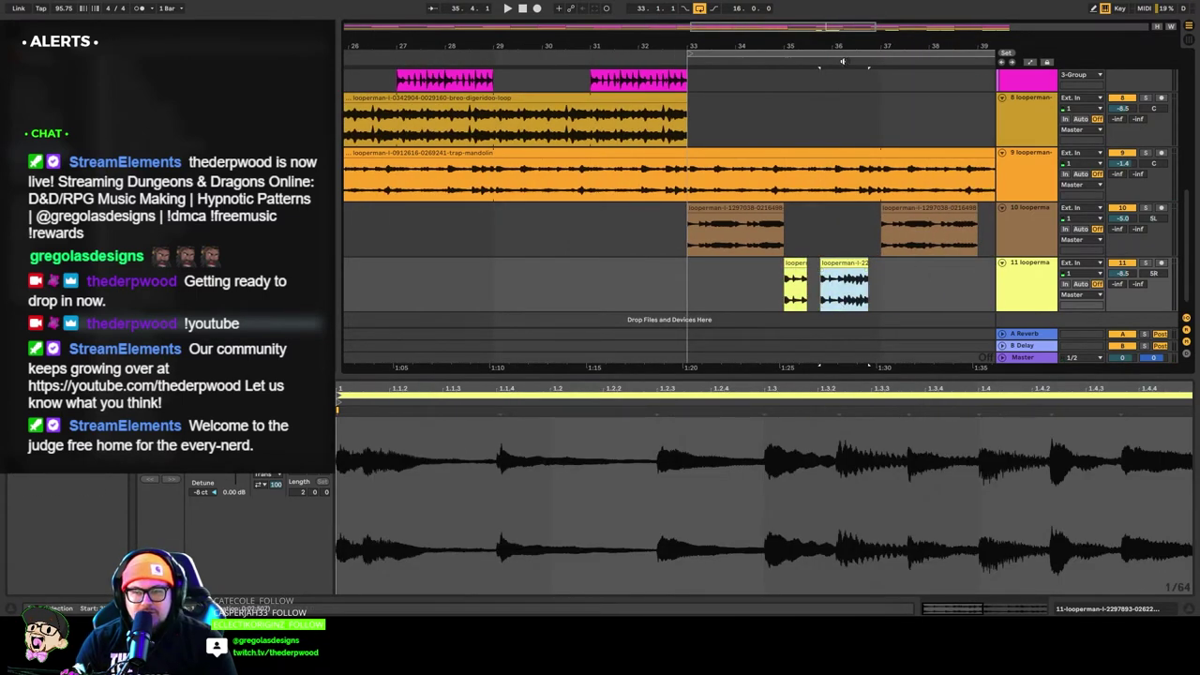
drag(838, 27, 839, 37)
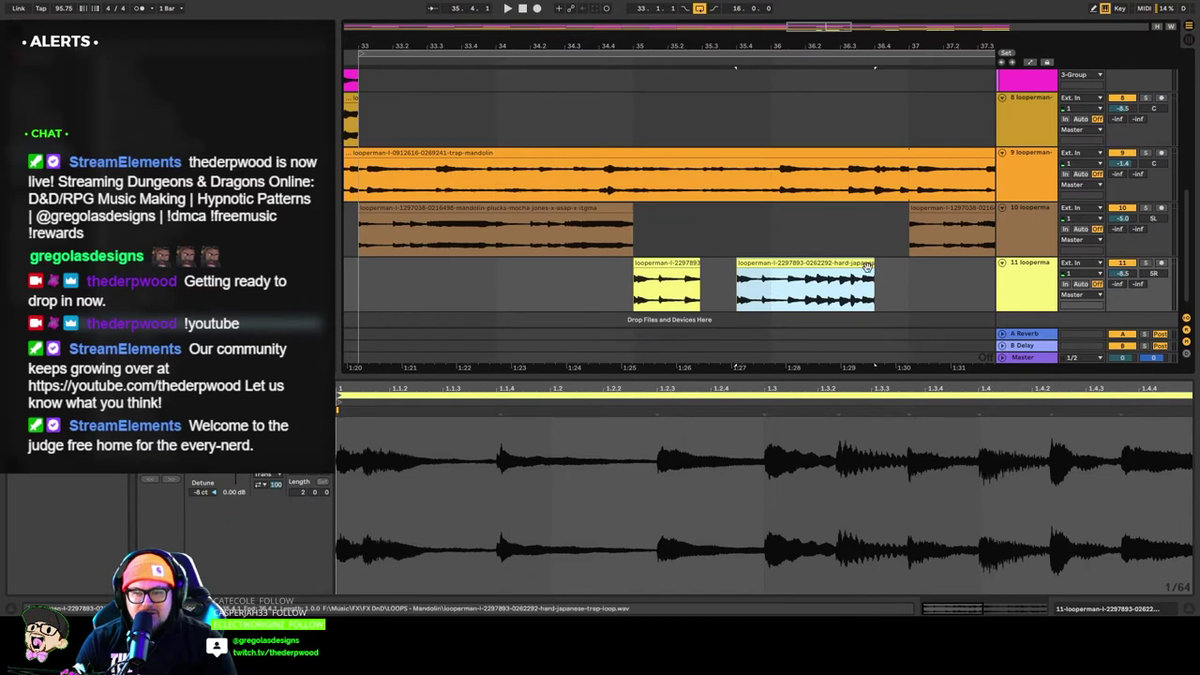
drag(872, 270, 975, 283)
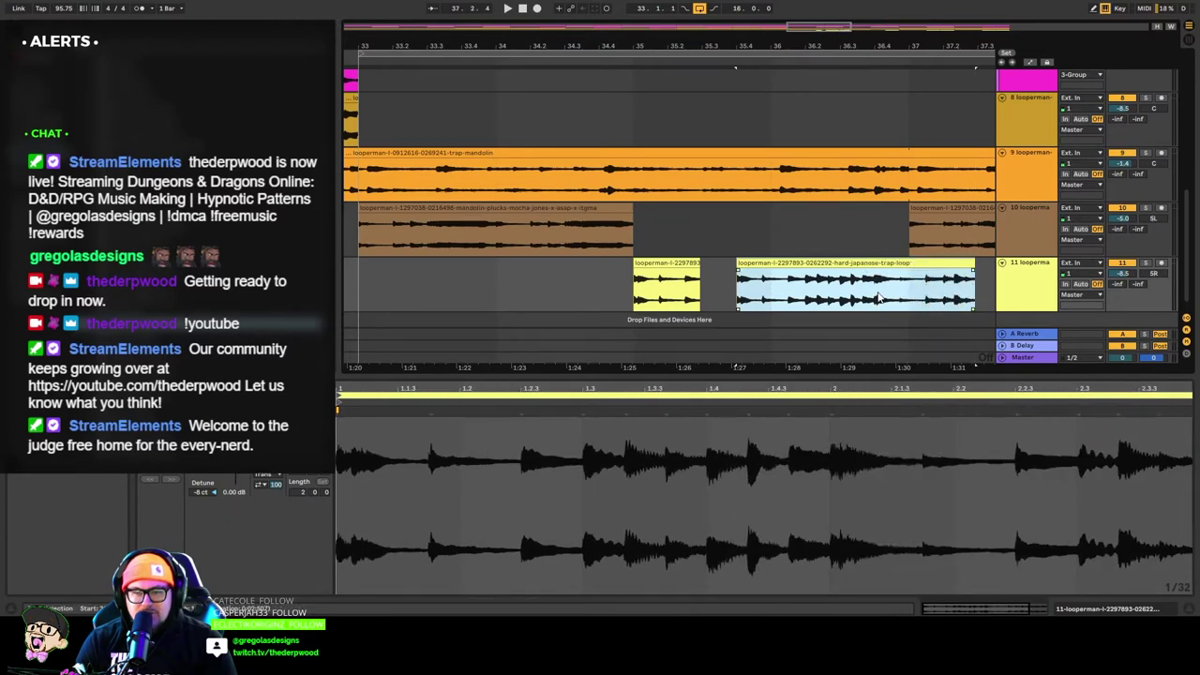
Split the extended clip at about 36.4.3, delete the part before the split and move the remaining tail to bar 36.
drag(875, 296, 940, 298)
click(907, 297)
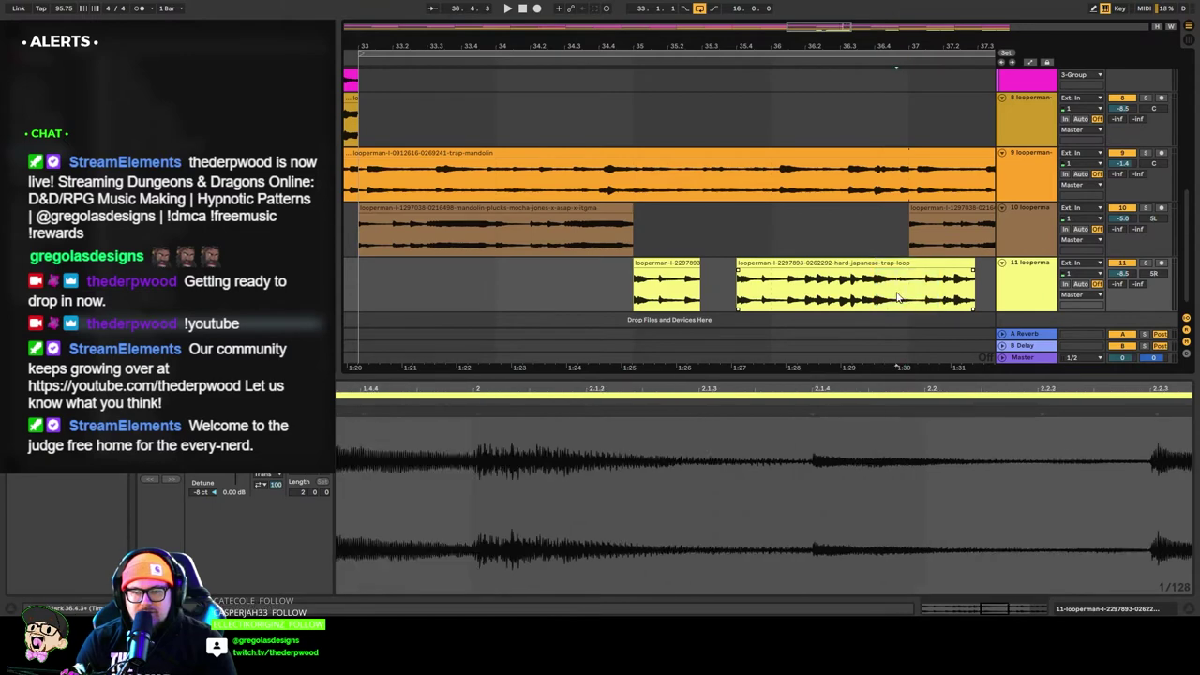
drag(900, 297, 975, 296)
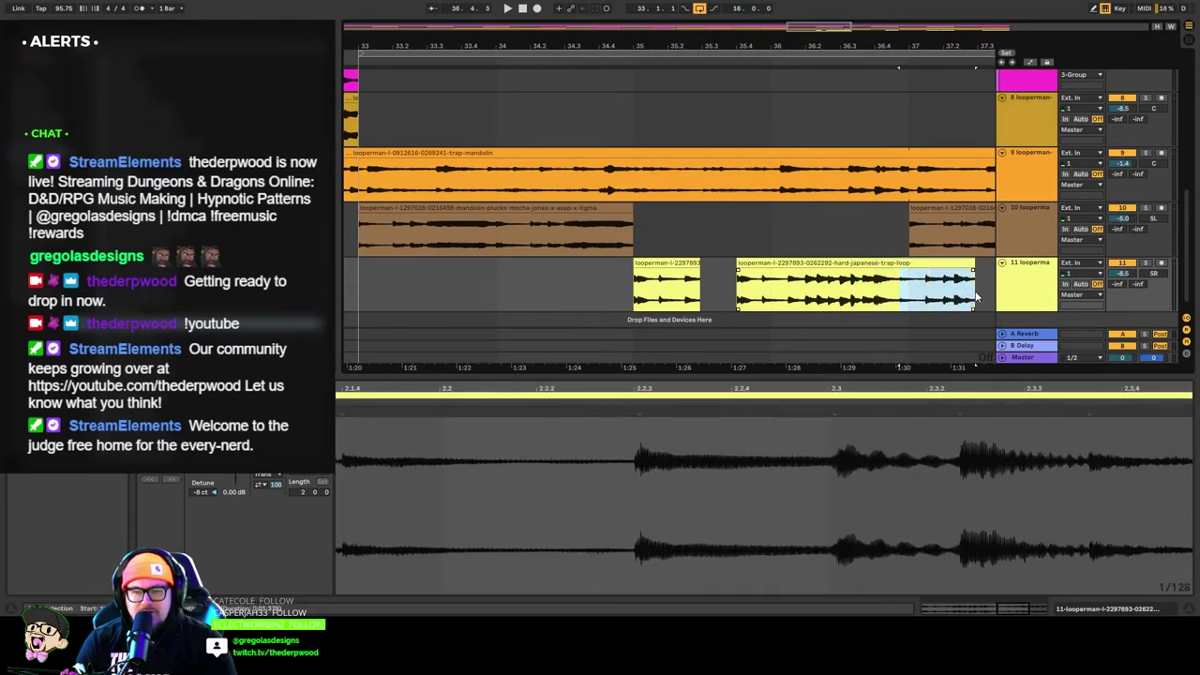
key(ctrl+e)
click(868, 264)
key(Delete)
drag(928, 265, 800, 271)
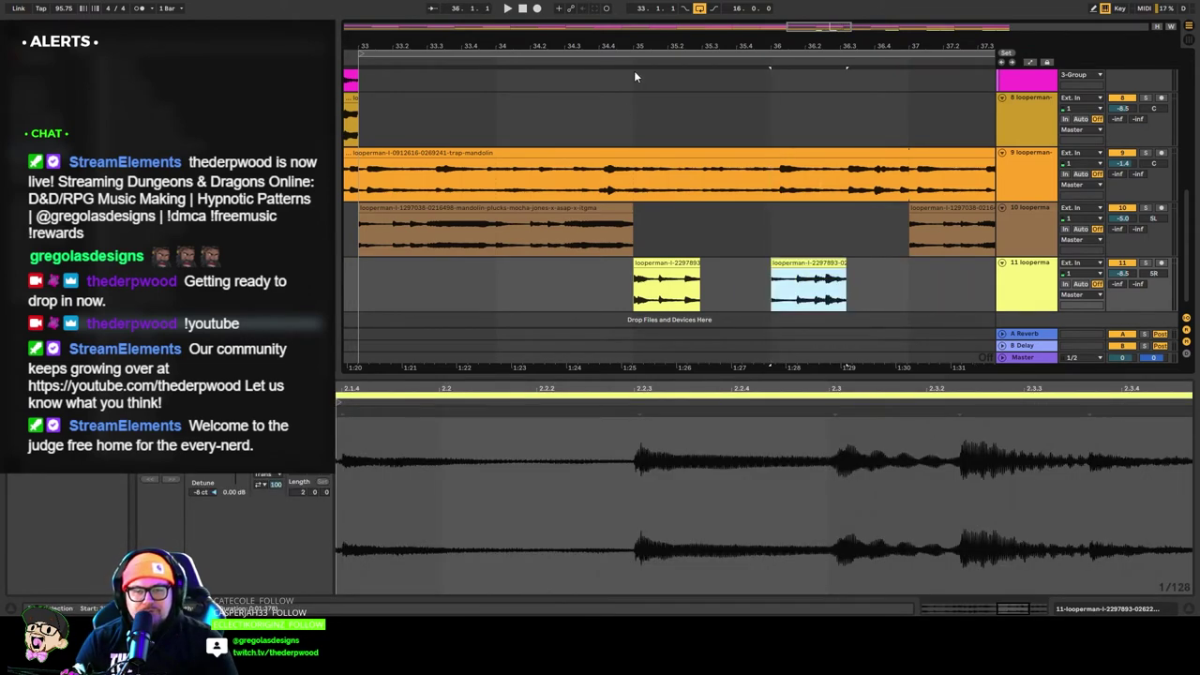
Extend the start of the tail clip, place it back at bar 36 and trim its end to about 36.3, auditioning from bar 35.
click(633, 70)
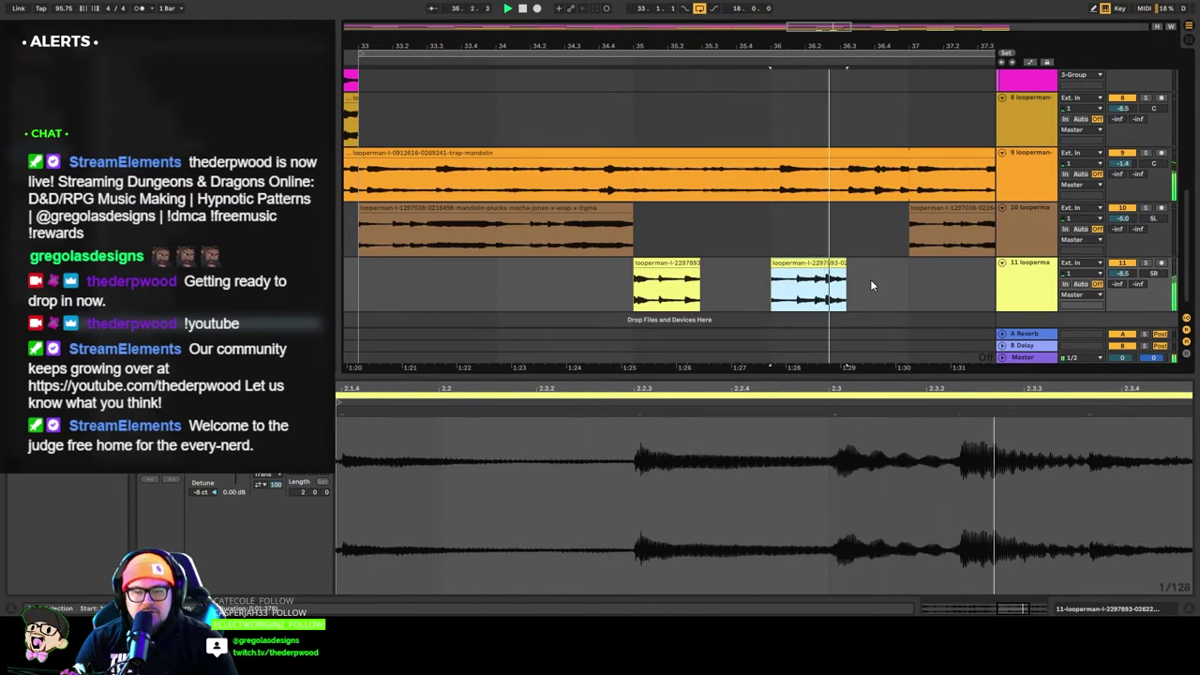
key(space)
key(ctrl+d)
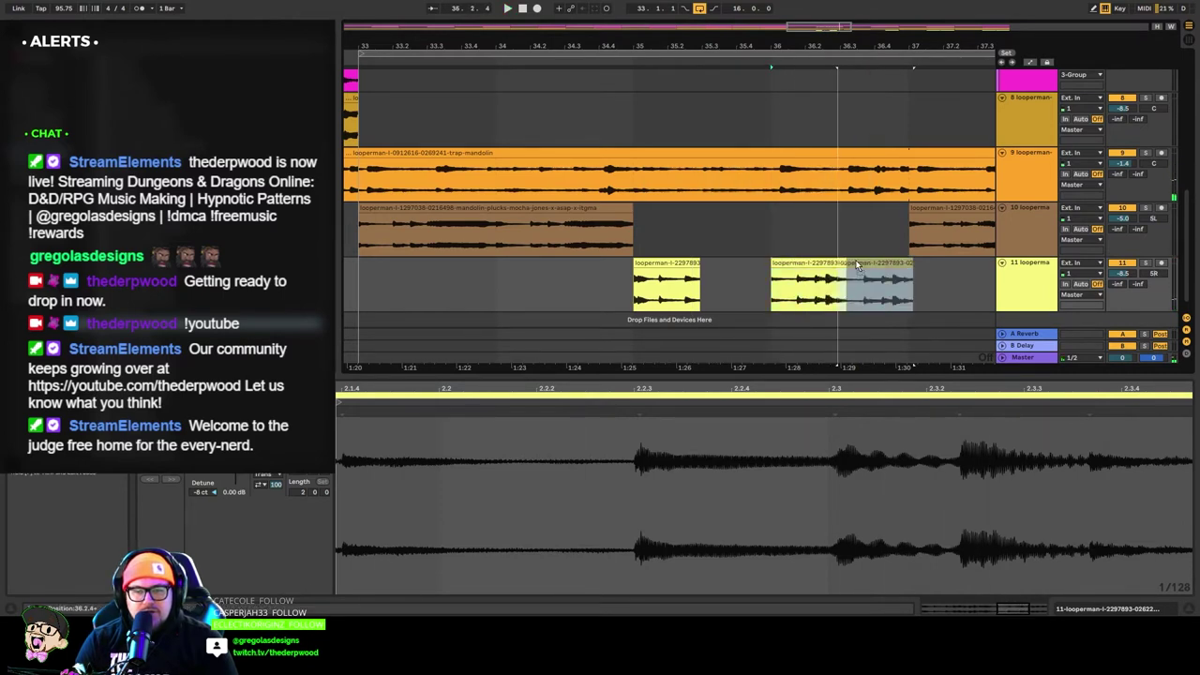
drag(858, 266, 806, 261)
key(space)
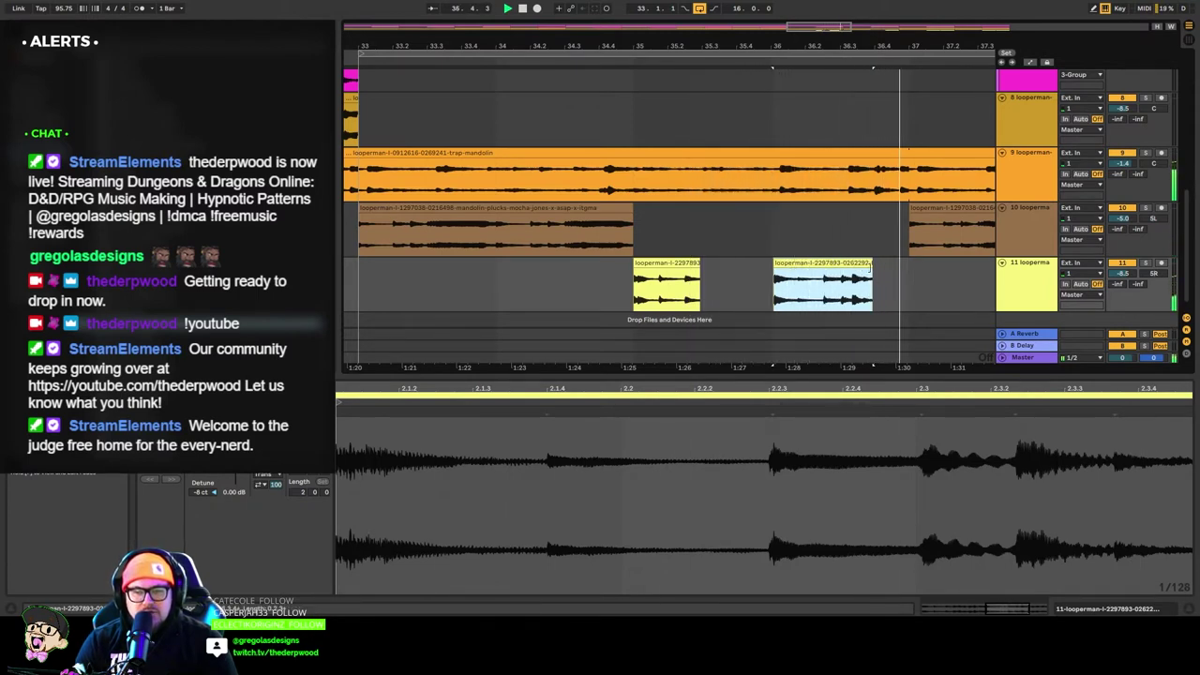
drag(870, 268, 849, 268)
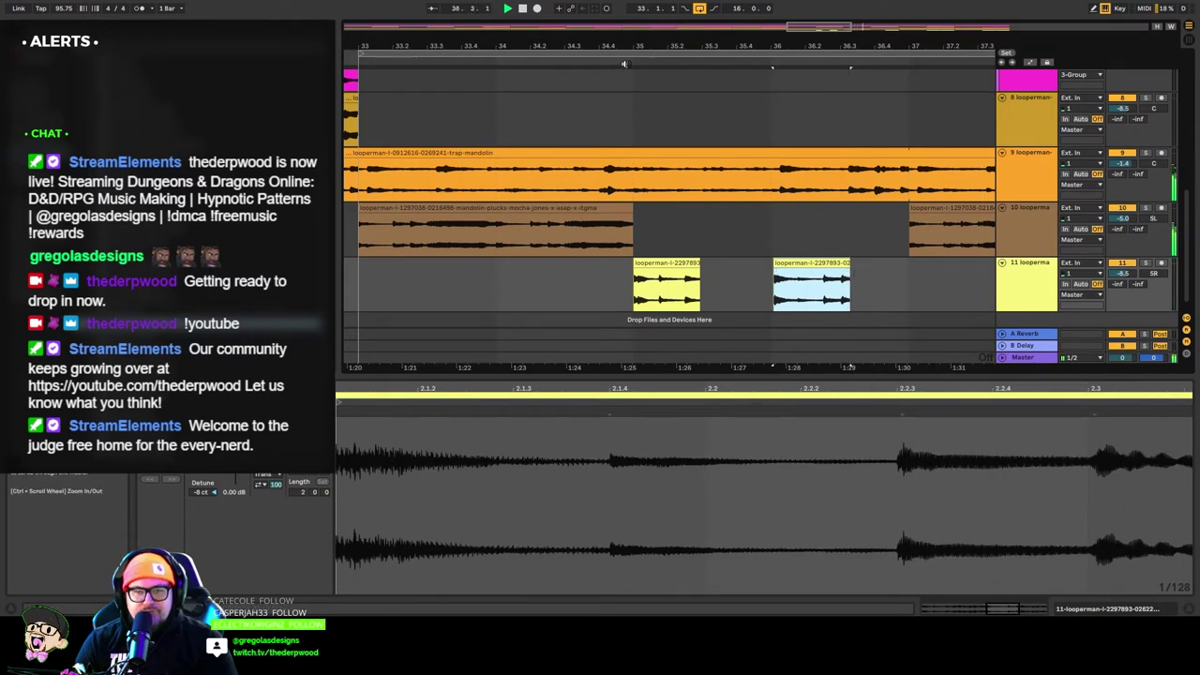
key(space)
key(space)
Add short fade-outs to the ends of track 11's clips at bars 35 and 36 while listening, and stop playback.
drag(697, 270, 692, 271)
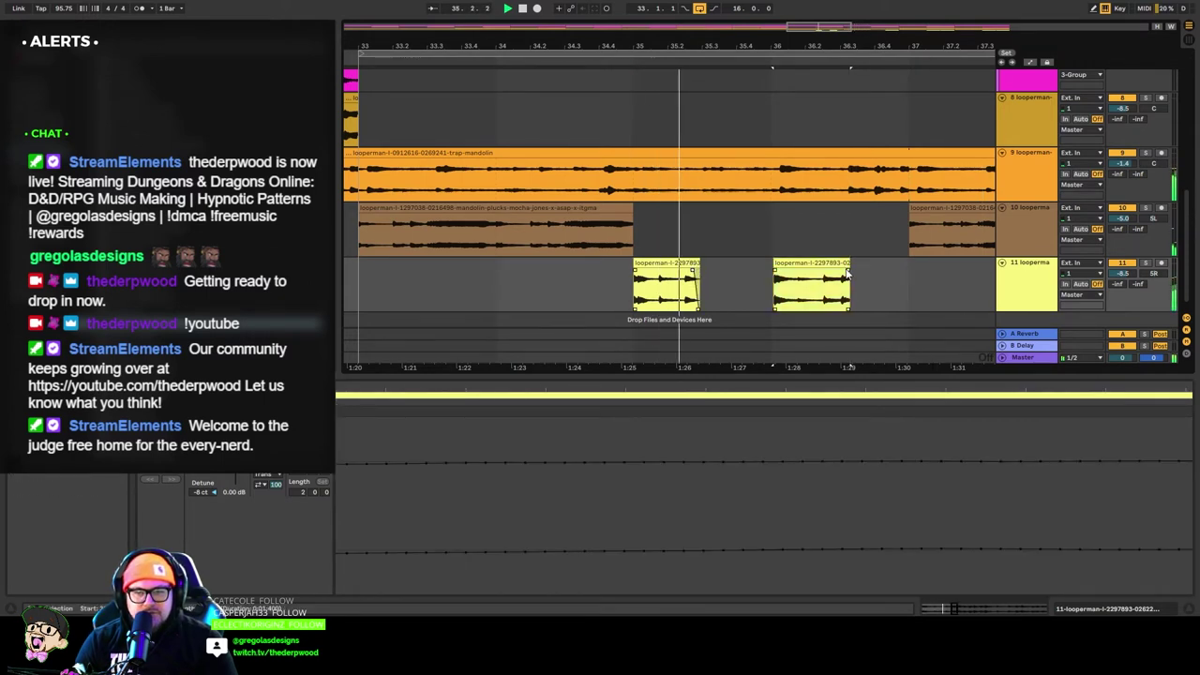
click(850, 271)
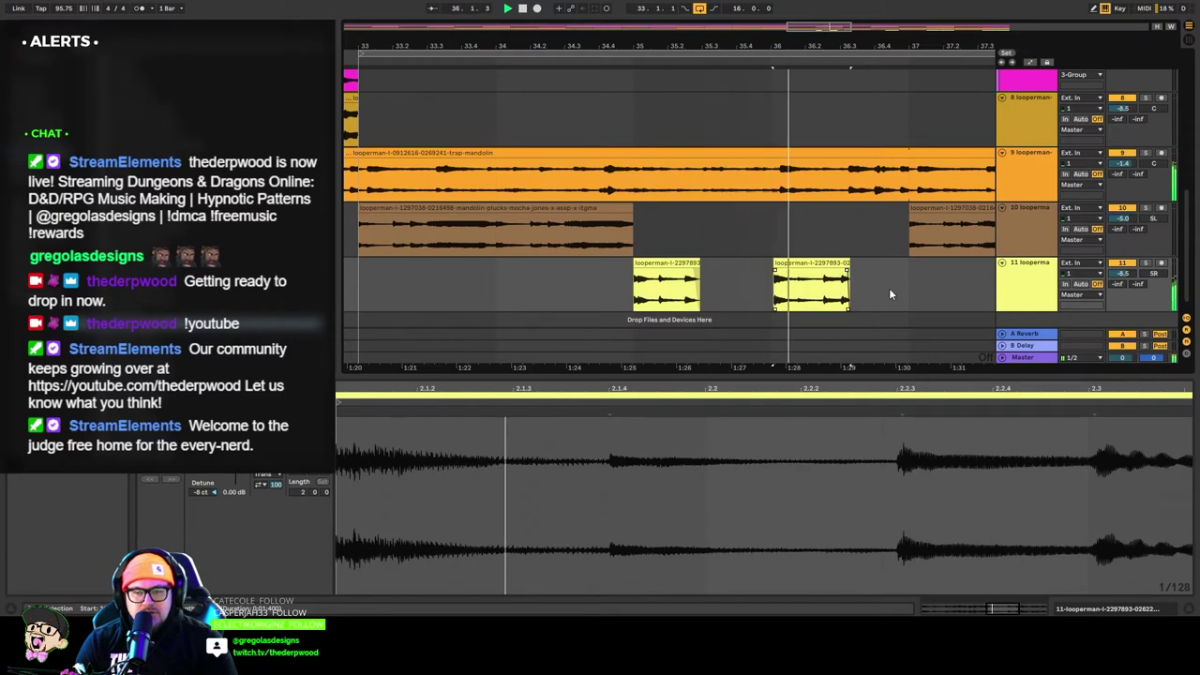
click(696, 270)
key(space)
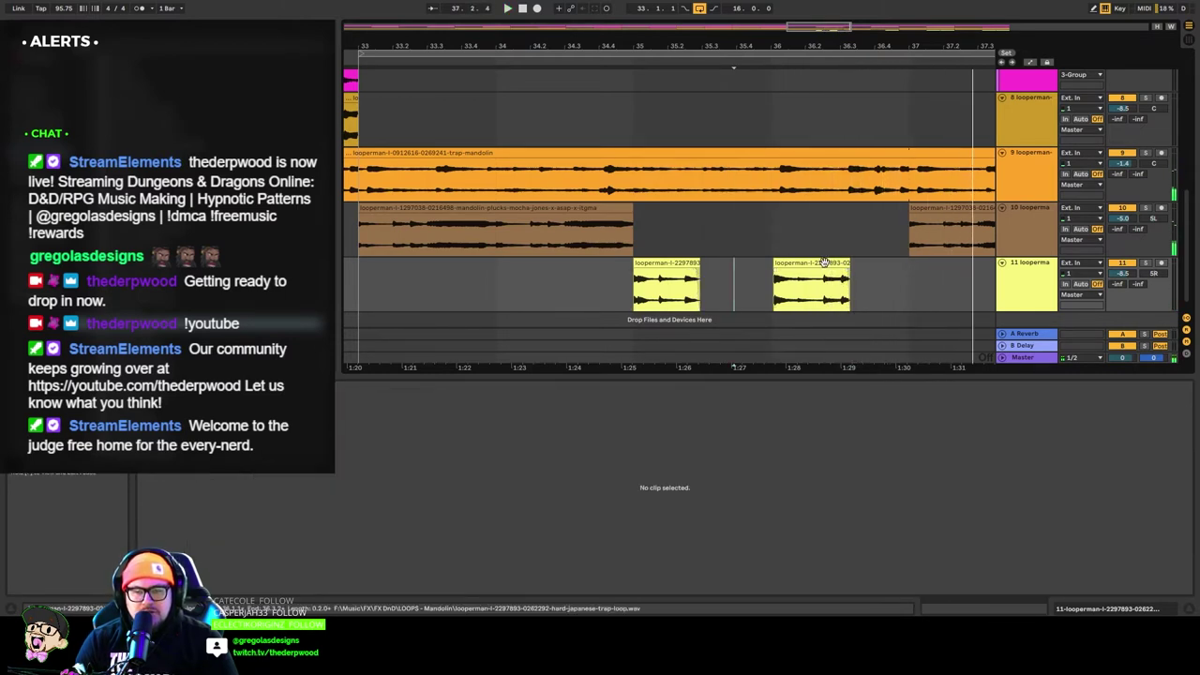
Try copying the opening note of track 11's bar 35 clip onto the end of its bar 36 clip, and undo it.
click(821, 263)
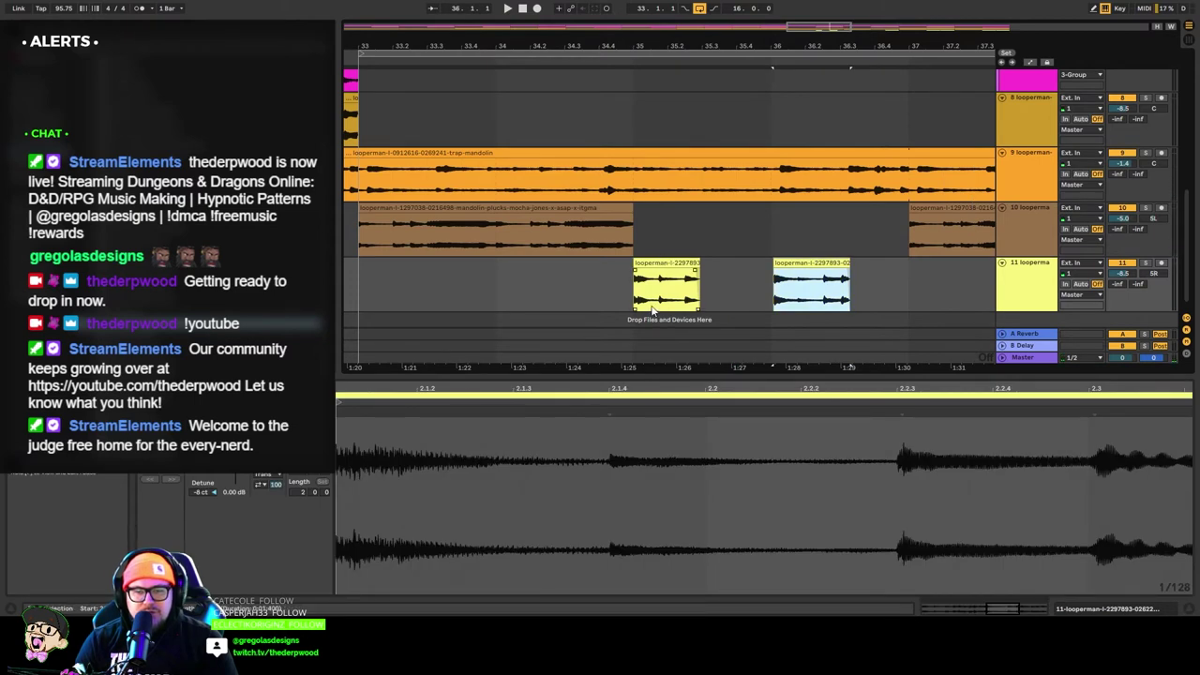
drag(656, 307, 635, 306)
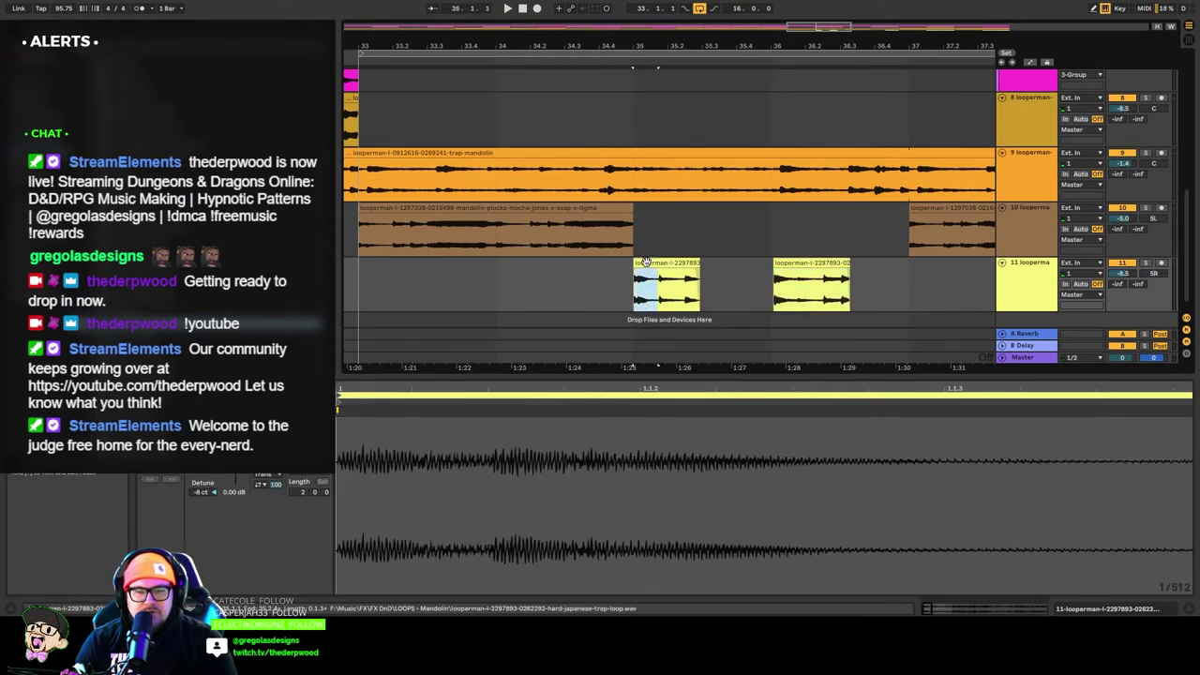
drag(645, 263, 865, 270)
key(ctrl+z)
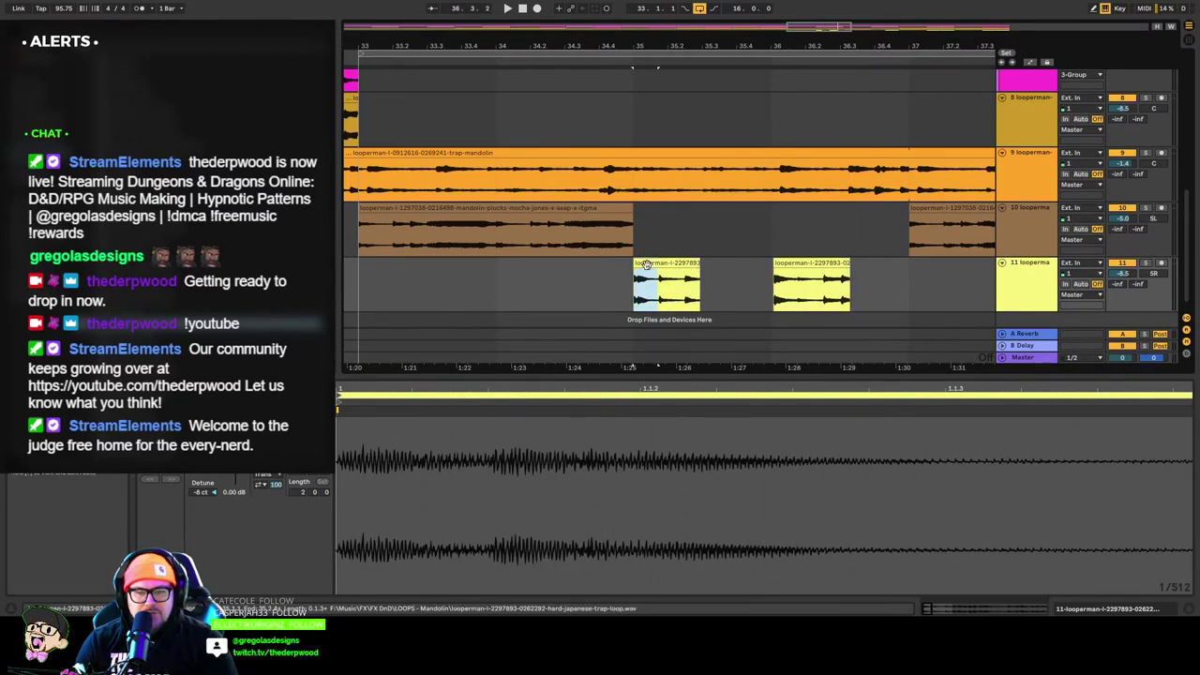
Copy the opening note of track 11's bar 35 clip onto the ends of the bar 35 and 36 clips, and audition.
drag(783, 272, 865, 267)
drag(767, 274, 714, 263)
click(798, 305)
click(764, 285)
key(space)
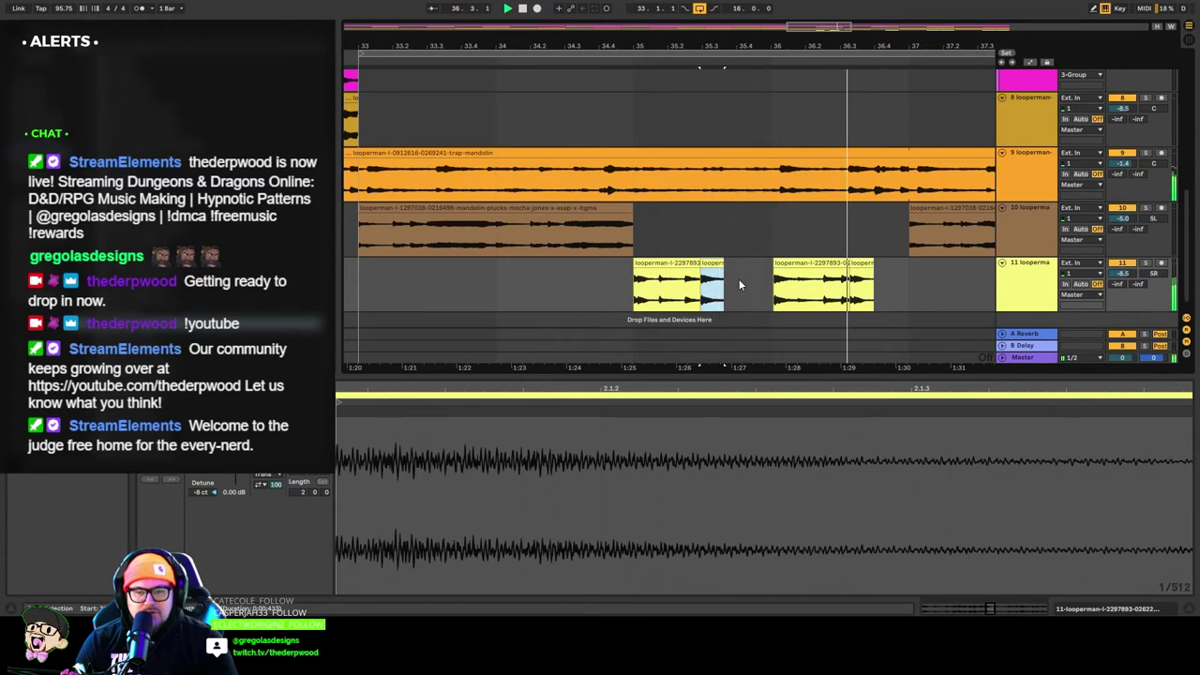
Delete the copied piece after track 11's bar 35 clip and audition that clip without it.
key(Delete)
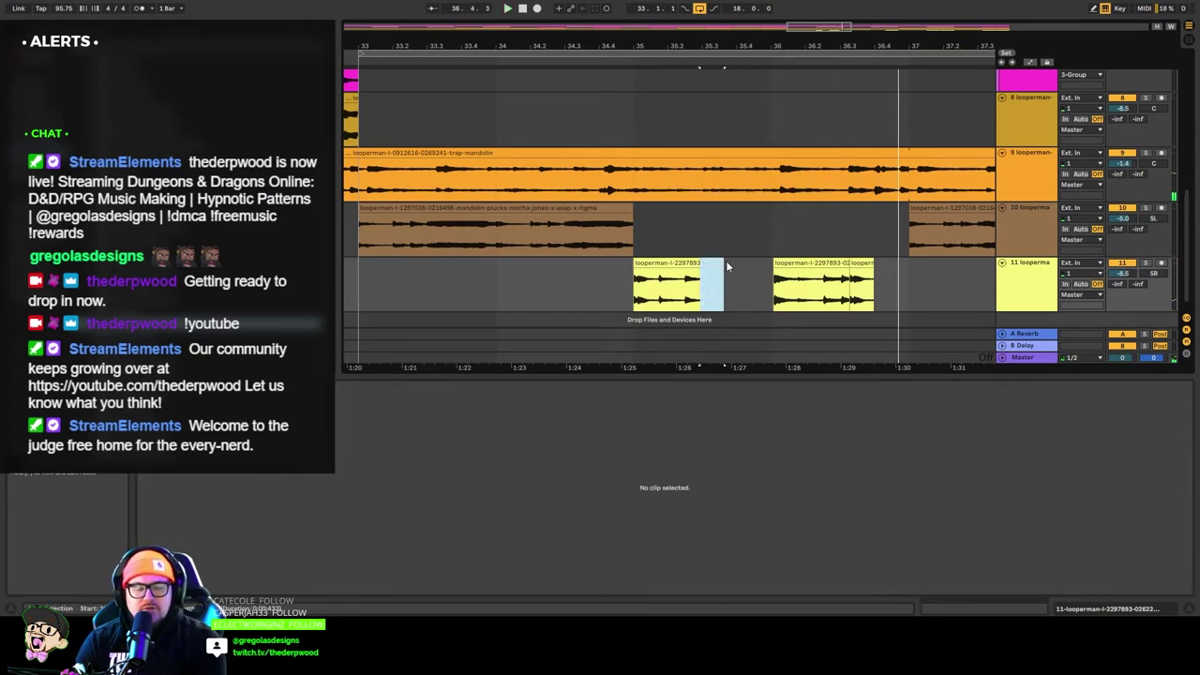
key(space)
click(700, 296)
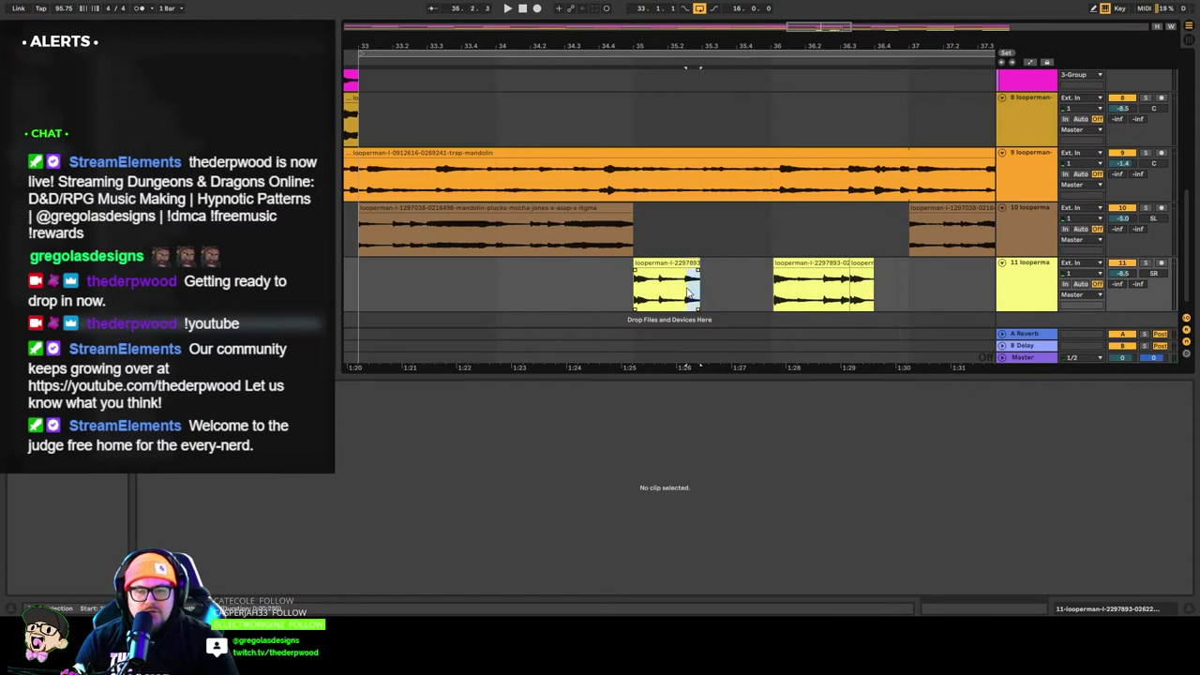
click(689, 291)
click(696, 264)
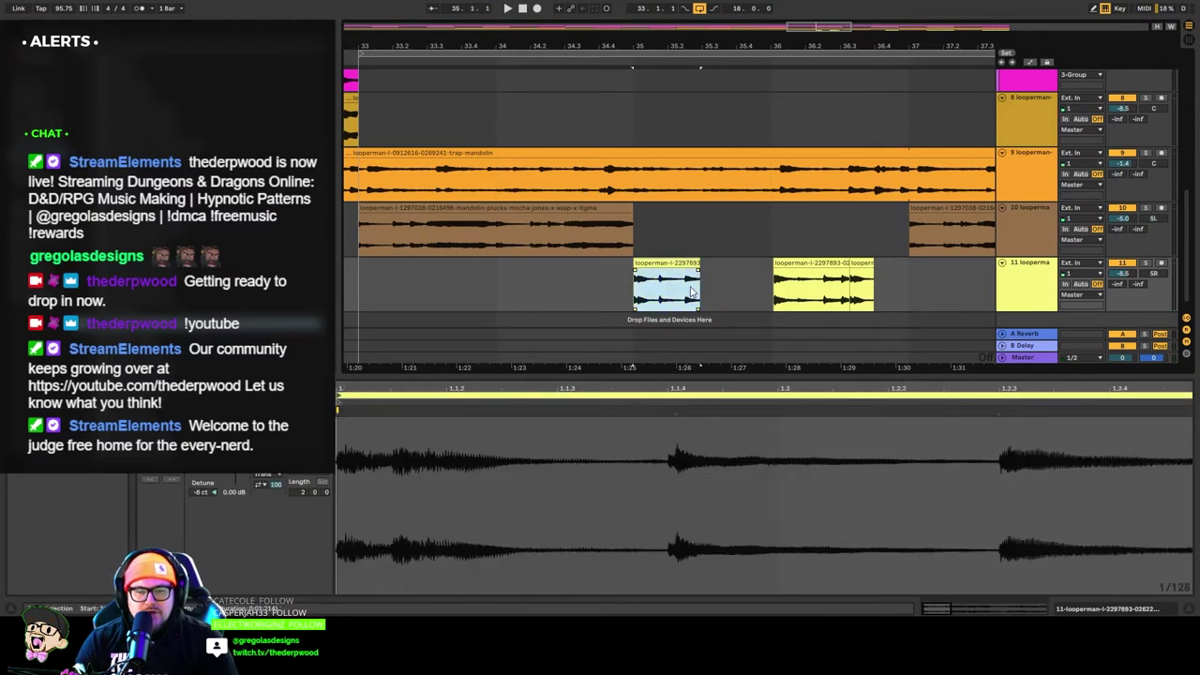
click(689, 289)
key(space)
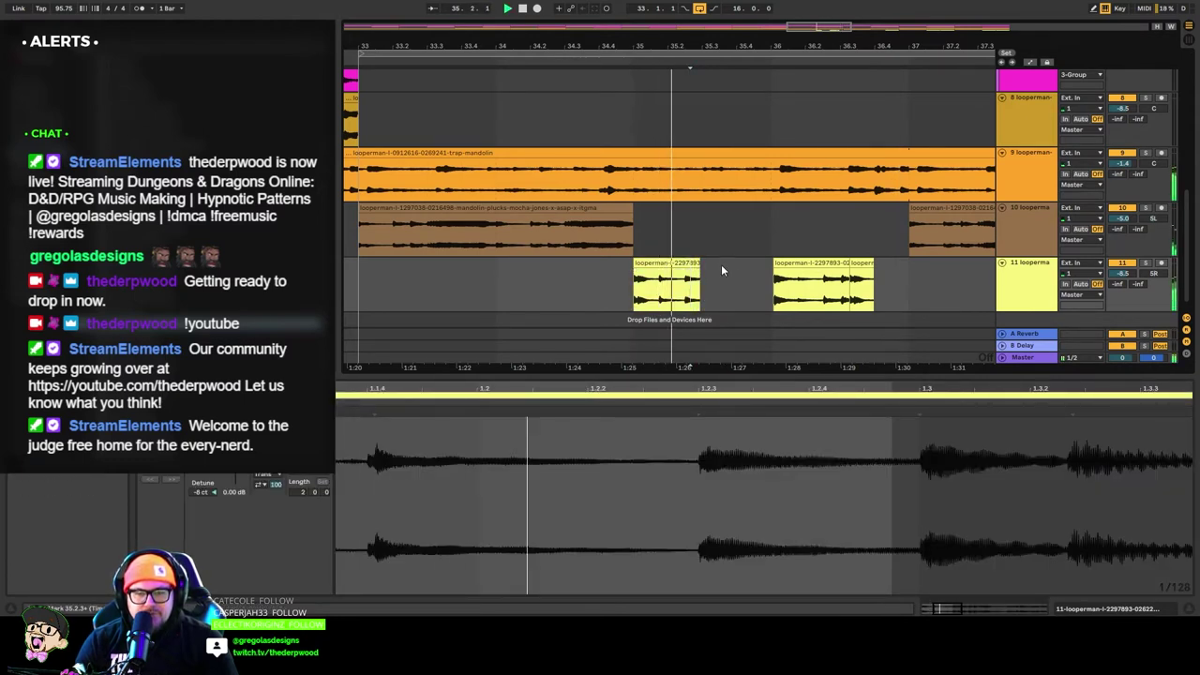
key(space)
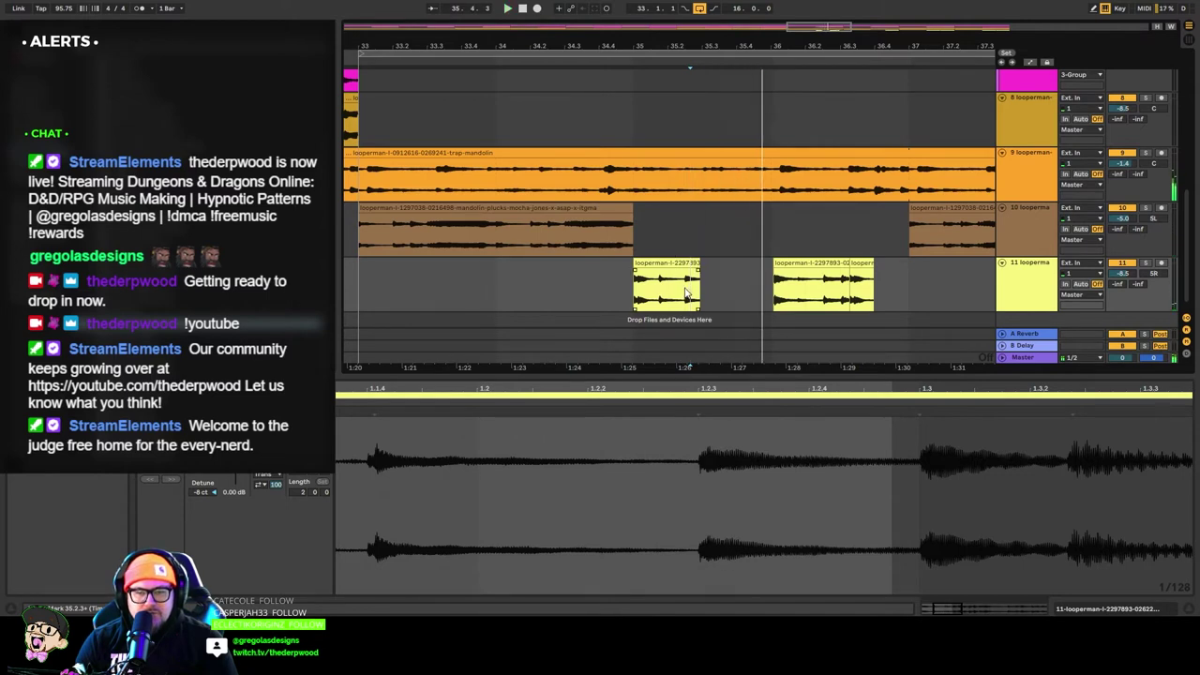
Copy the short piece after track 11's bar 36 clip to about 35.2.4, directly behind the bar 35 clip, and audition both phrases.
click(685, 292)
drag(686, 292, 700, 294)
click(688, 284)
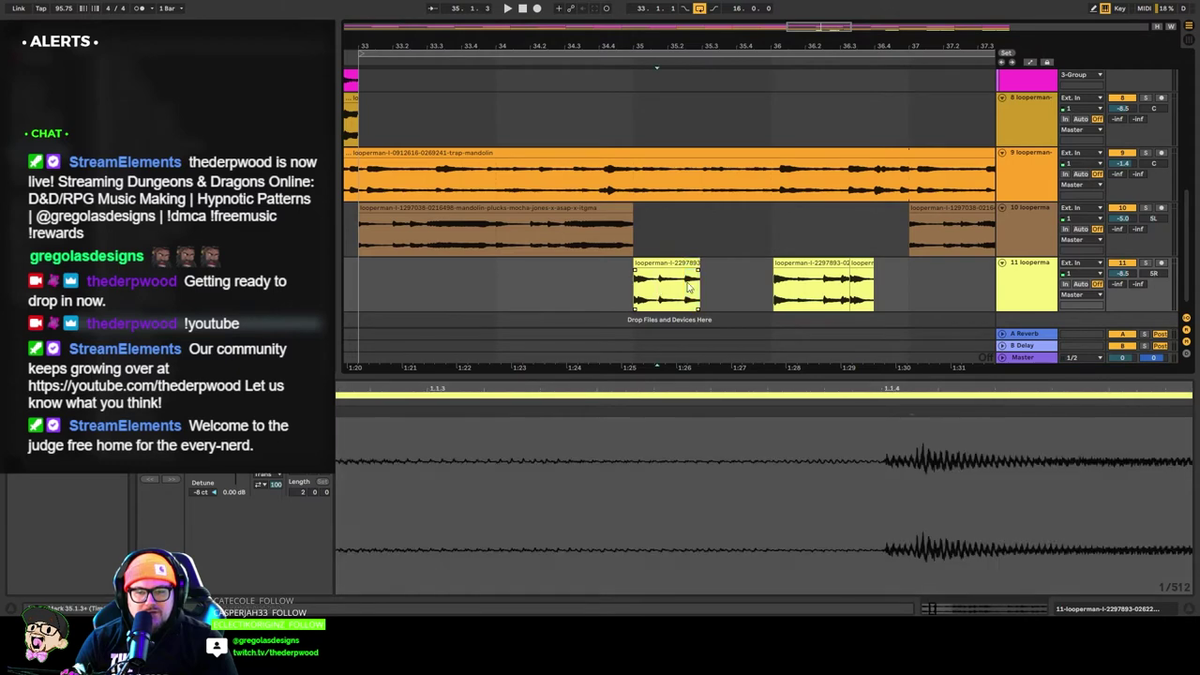
drag(864, 264, 715, 263)
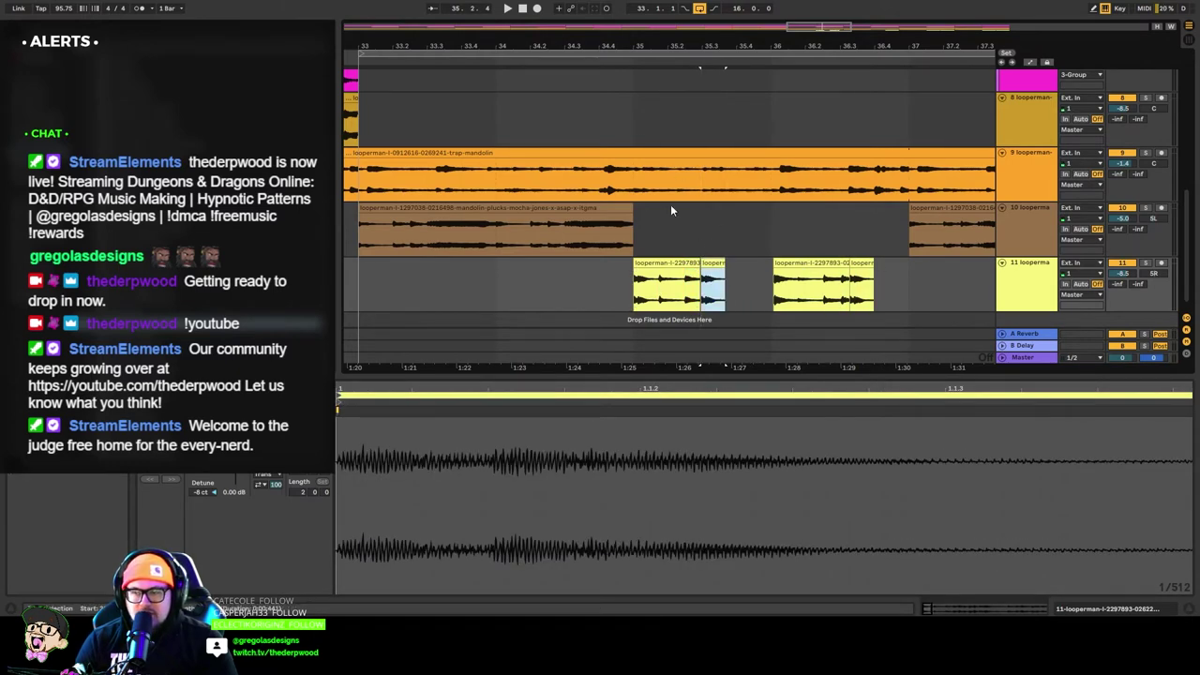
click(631, 62)
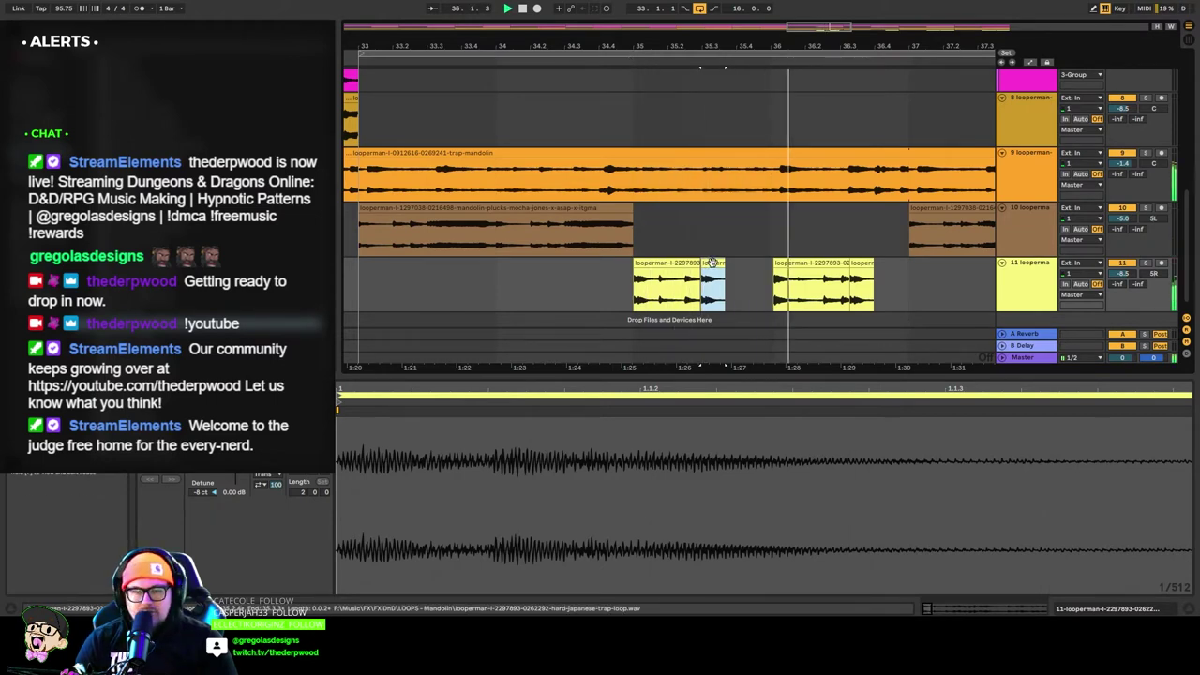
key(space)
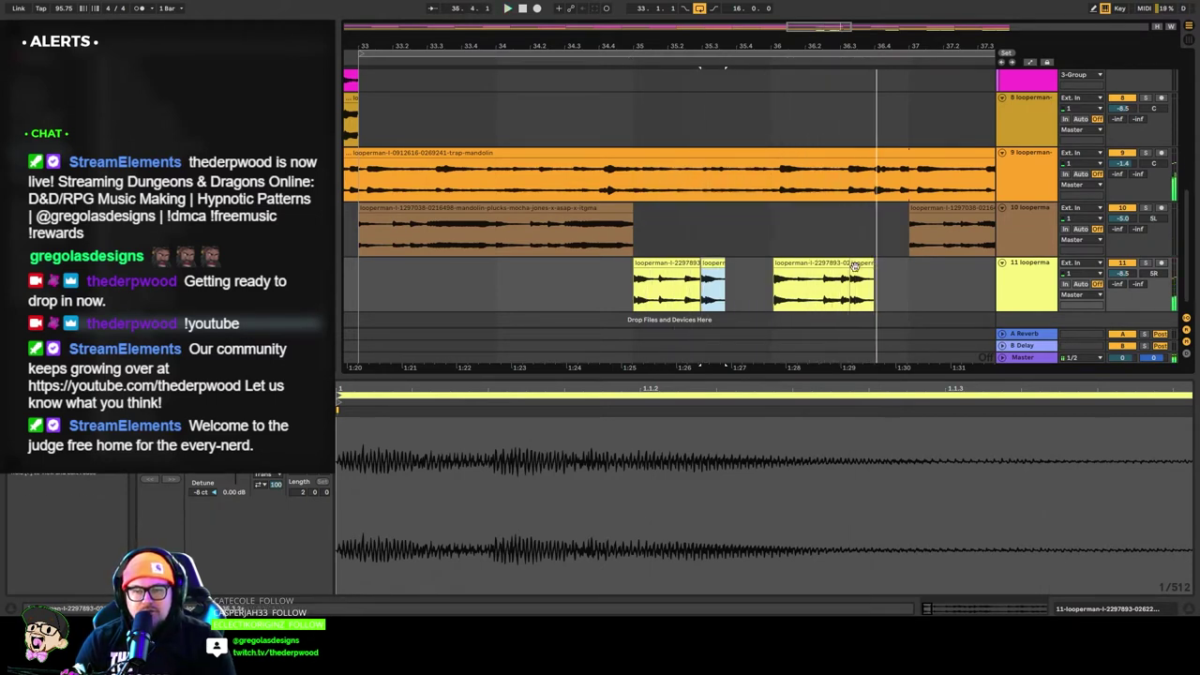
Try replacing the piece after track 11's bar 36 clip with a copy of that clip's opening note, audition it, and remove the copy.
click(858, 263)
key(Delete)
click(776, 298)
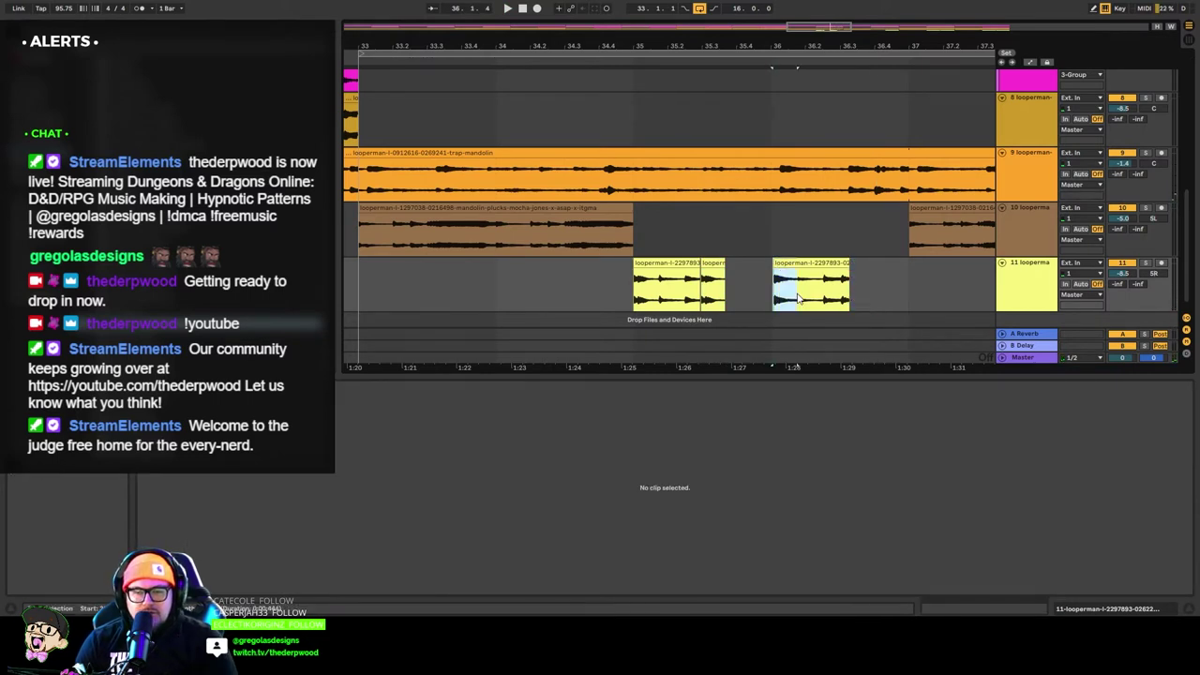
drag(784, 264, 861, 269)
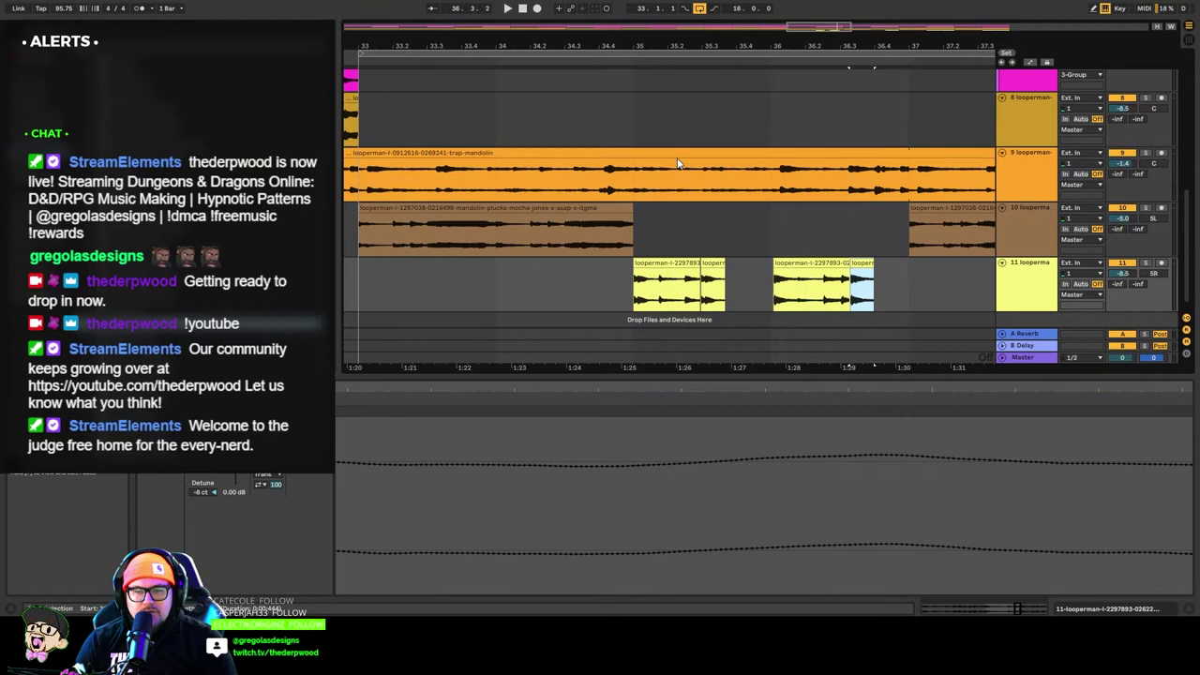
click(619, 62)
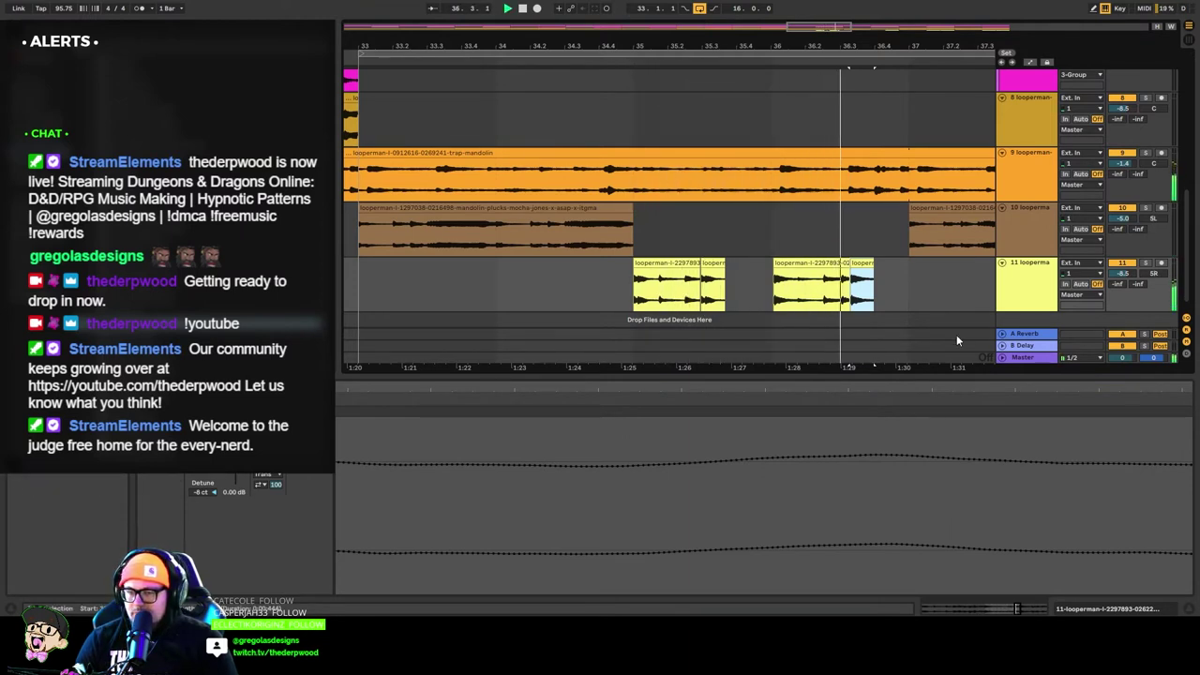
key(space)
click(863, 266)
key(ctrl+z)
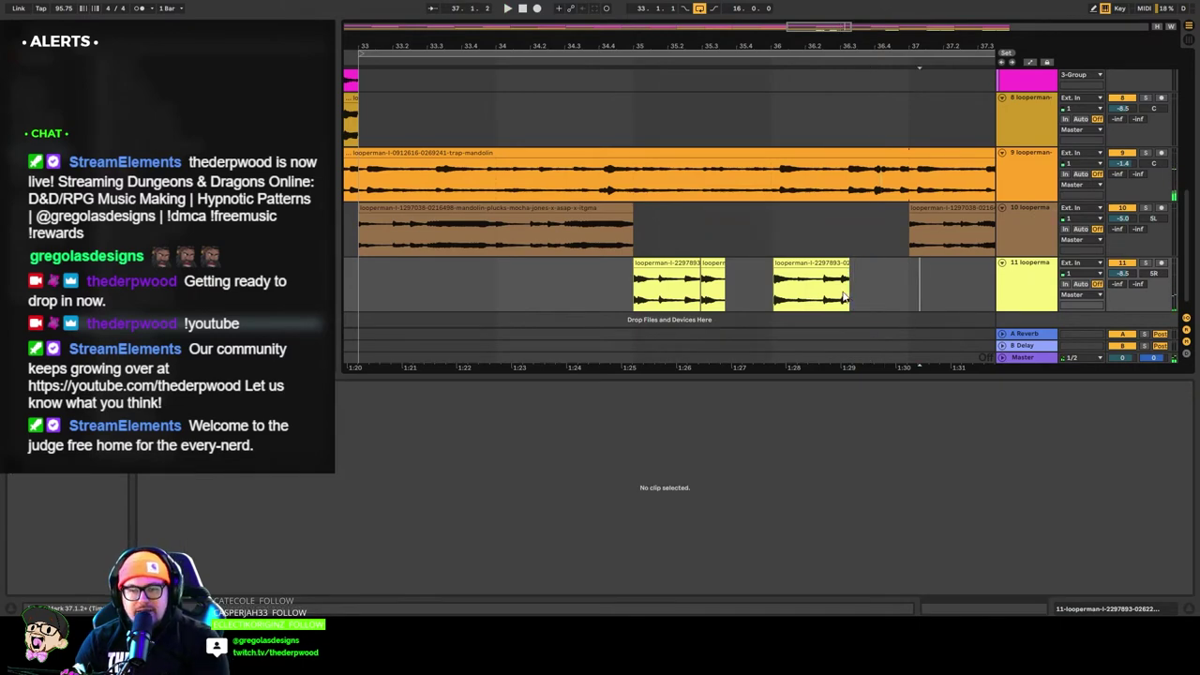
Try adding a copy of the section from about 36.2.3 to 36.3 behind track 11's bar 36 clip, audition it, and delete it.
click(824, 301)
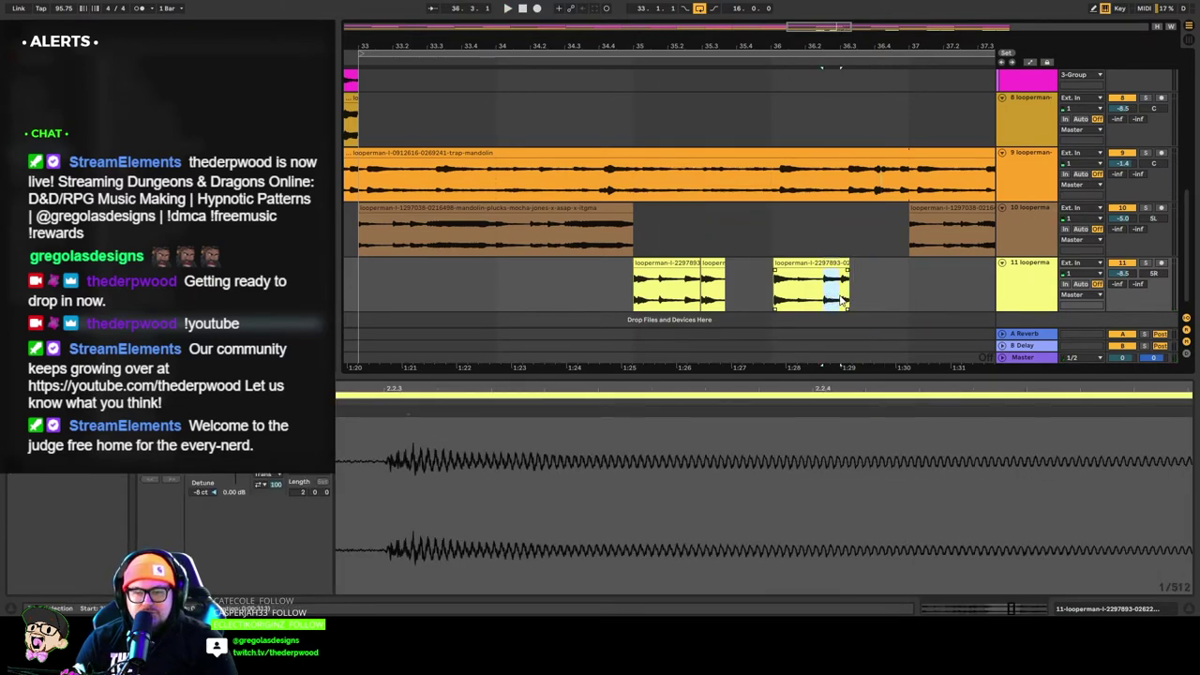
drag(841, 300, 855, 270)
click(770, 71)
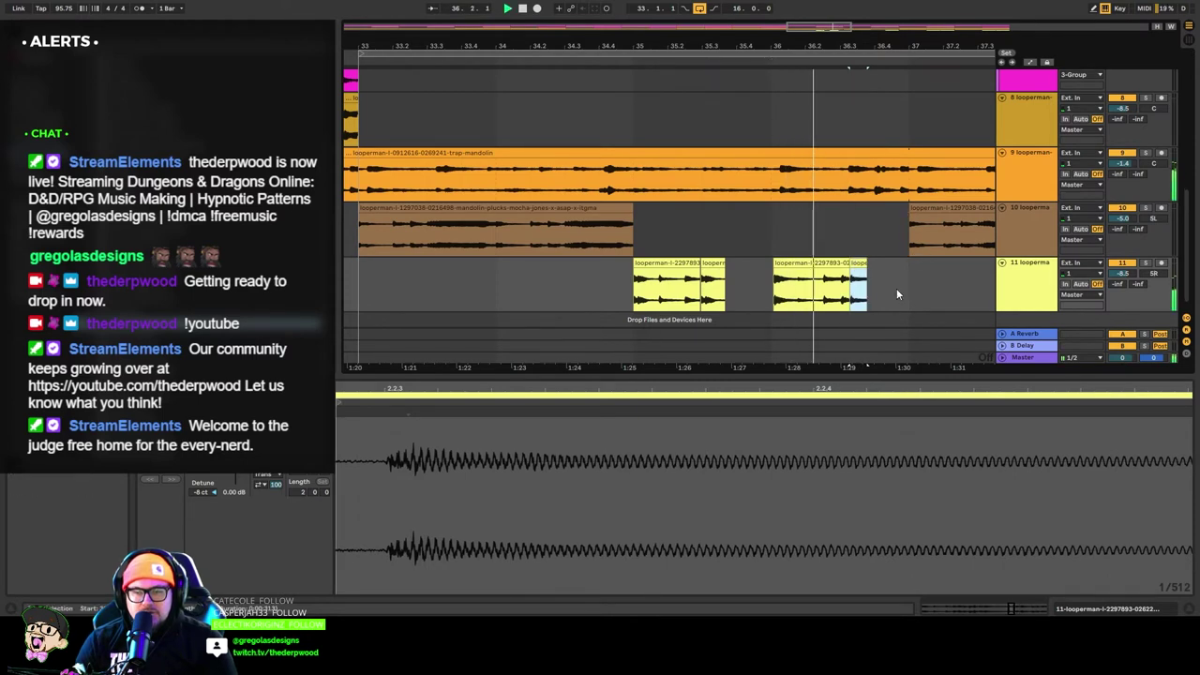
key(space)
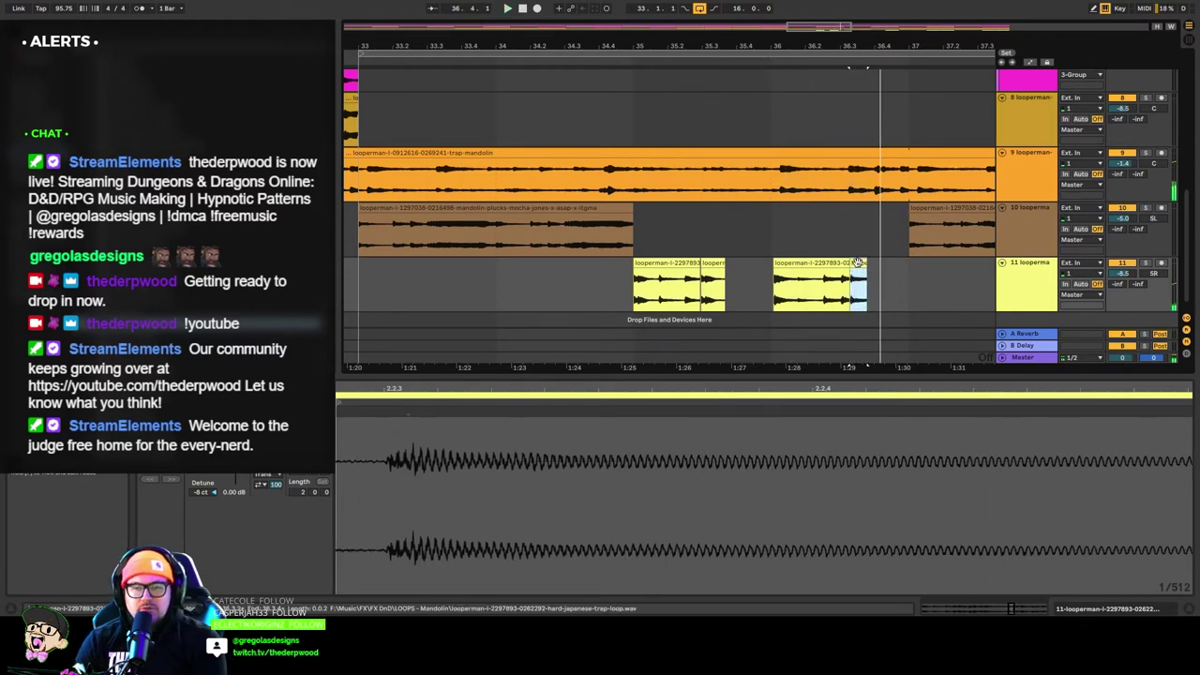
key(Delete)
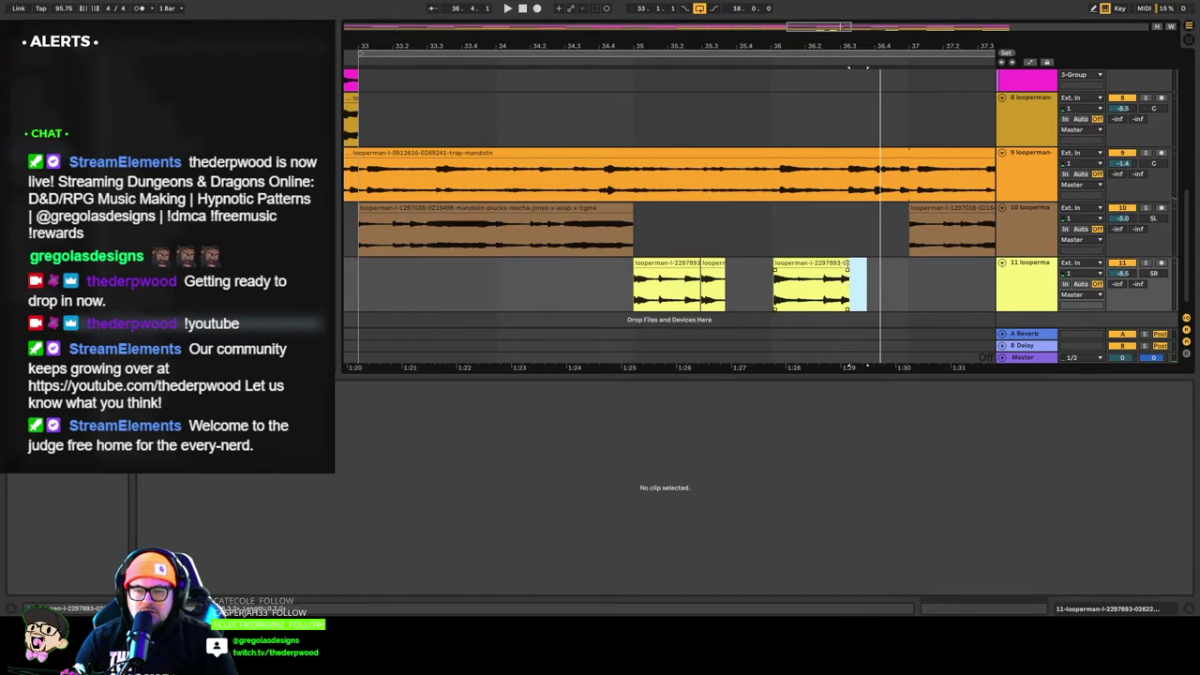
Extend the end of track 11's bar 36 clip to just before 36.4 and audition it.
drag(848, 267, 875, 269)
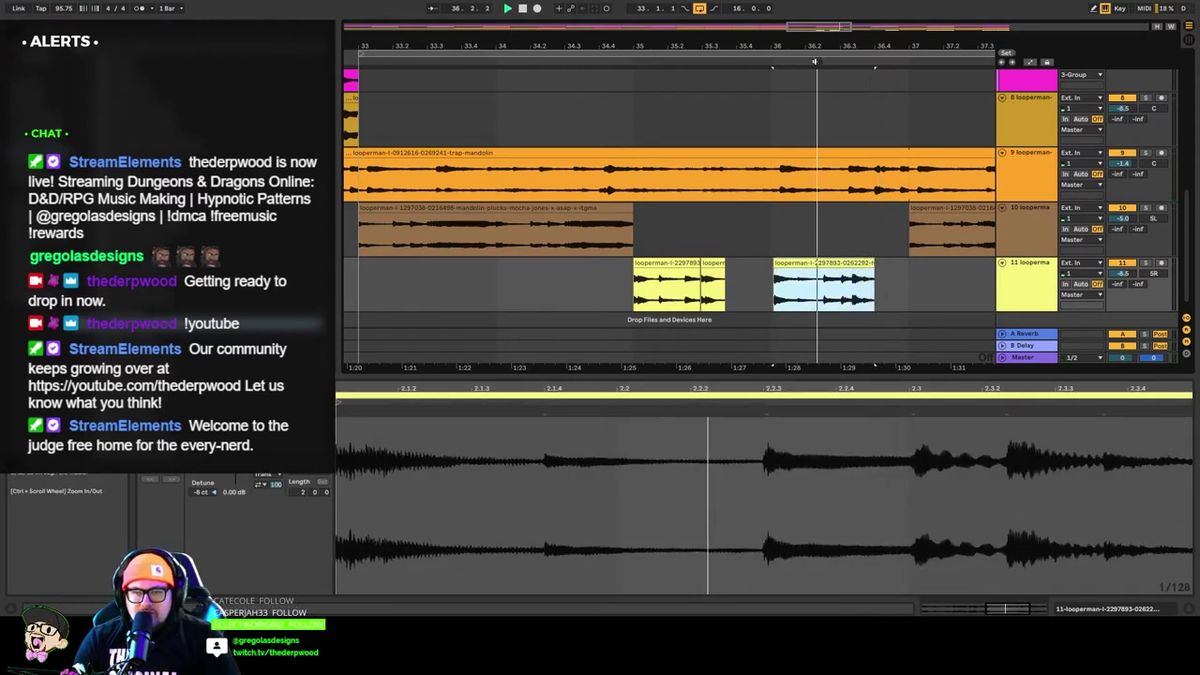
drag(874, 267, 873, 268)
key(space)
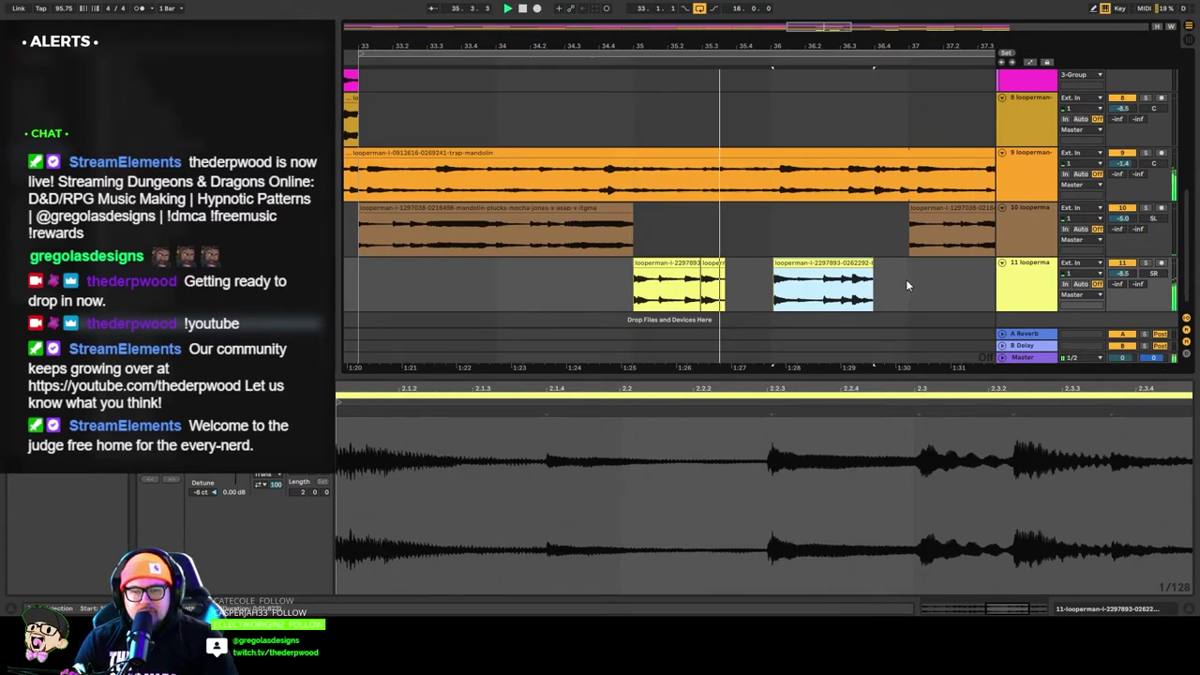
Nudge track 11's short piece at about 35.2.4 slightly against the bar 35 clip and audition from bar 35.
click(715, 264)
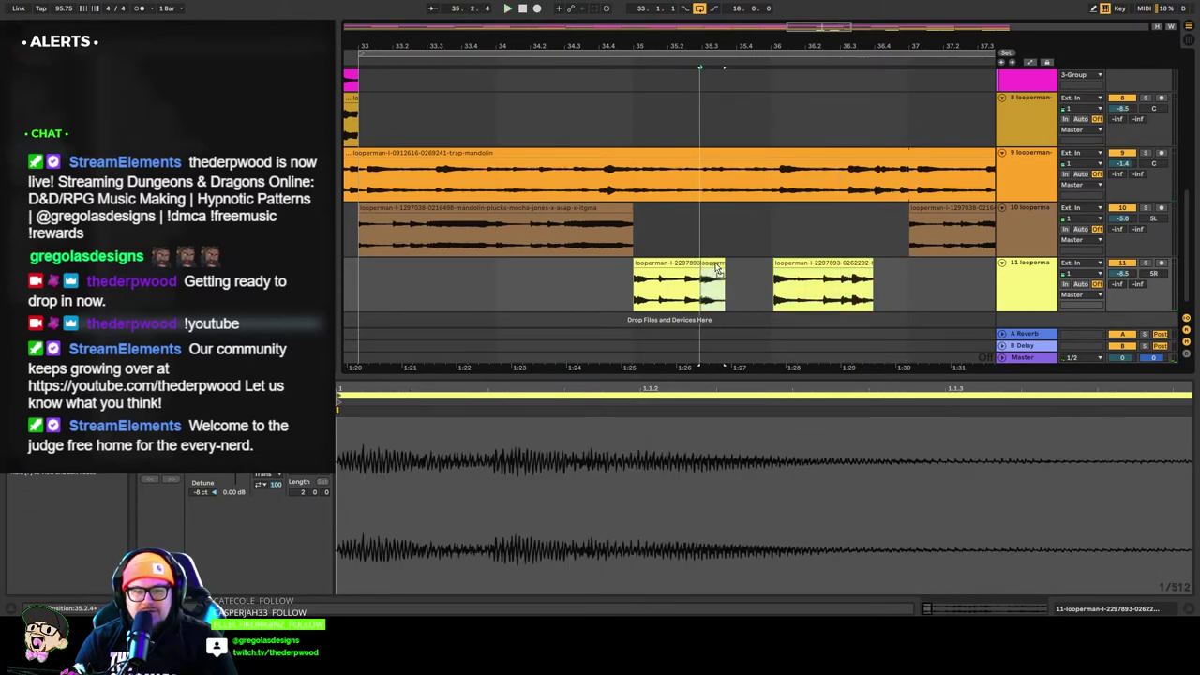
drag(612, 46, 624, 46)
click(641, 62)
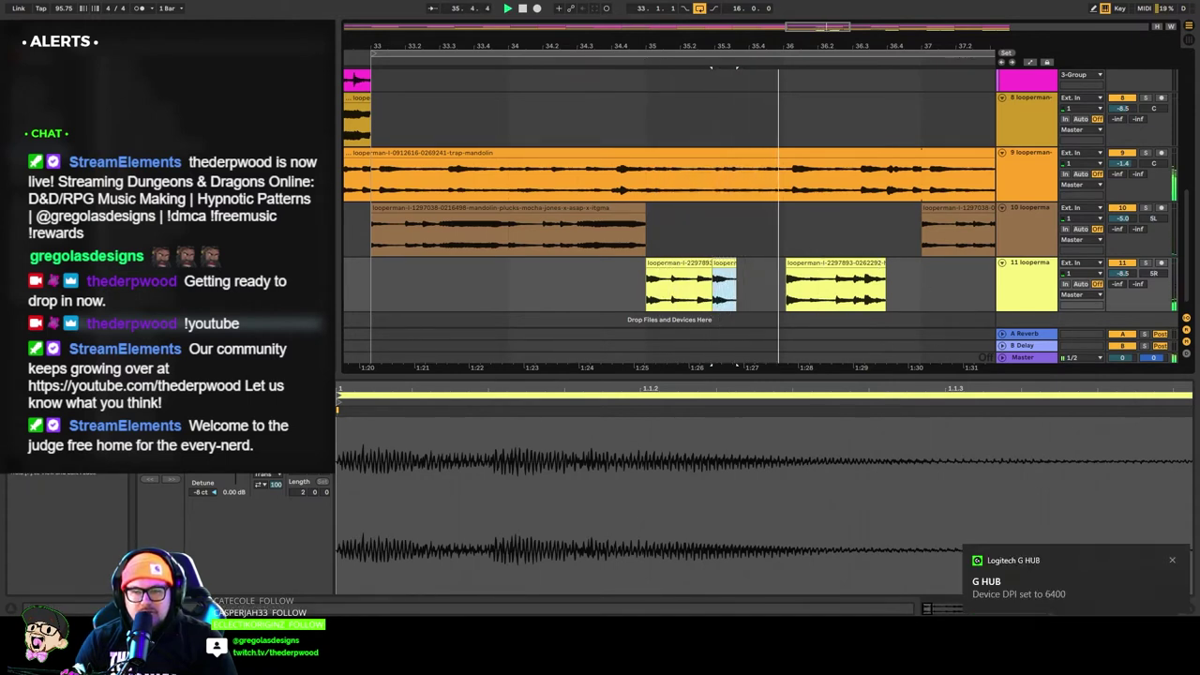
click(772, 292)
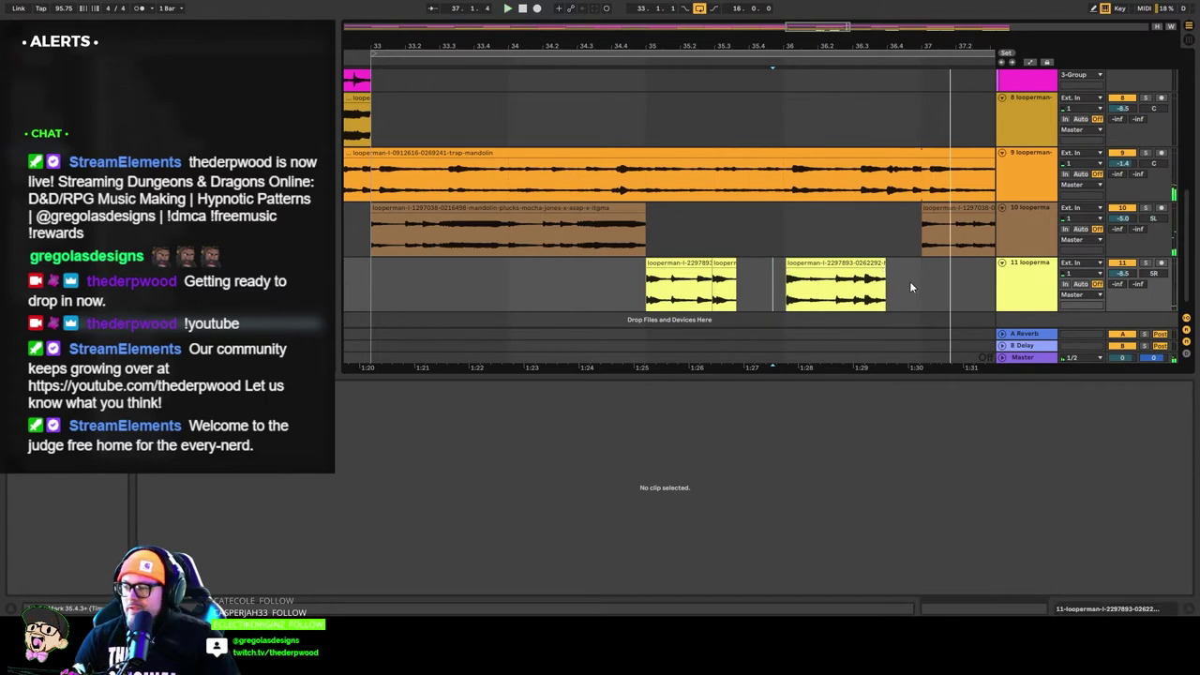
Set the adaptive grid to Narrow and select track 11 from bar 35 to bar 37.
drag(920, 279, 656, 286)
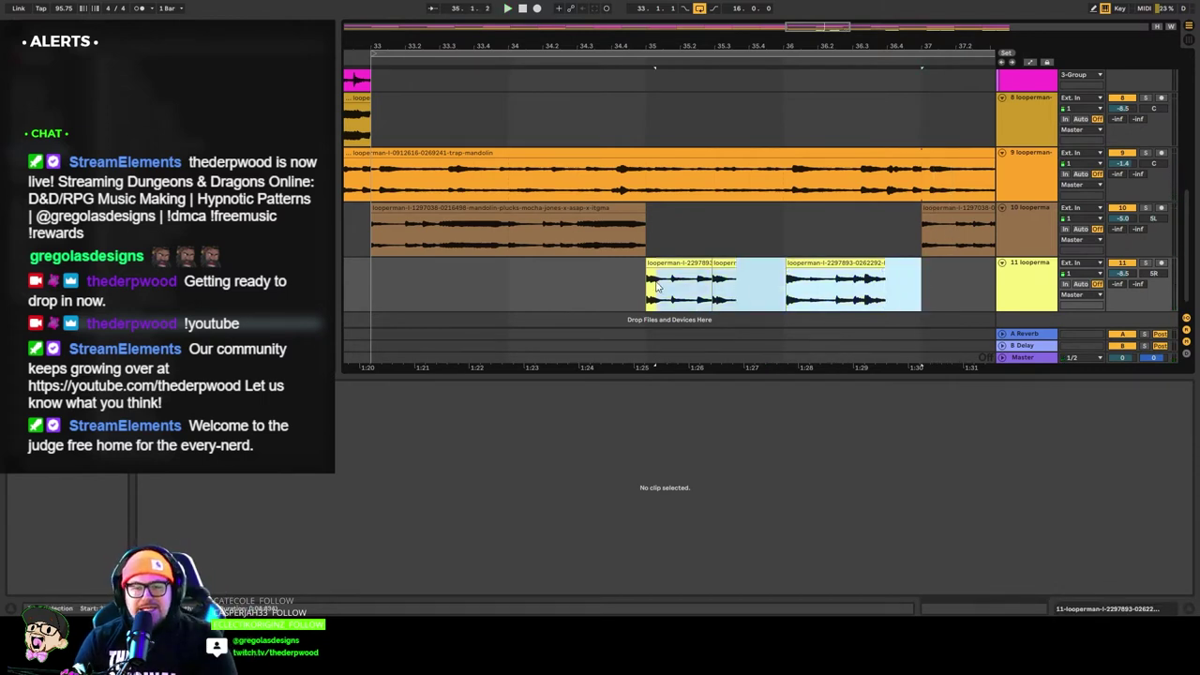
click(646, 289)
right_click(610, 289)
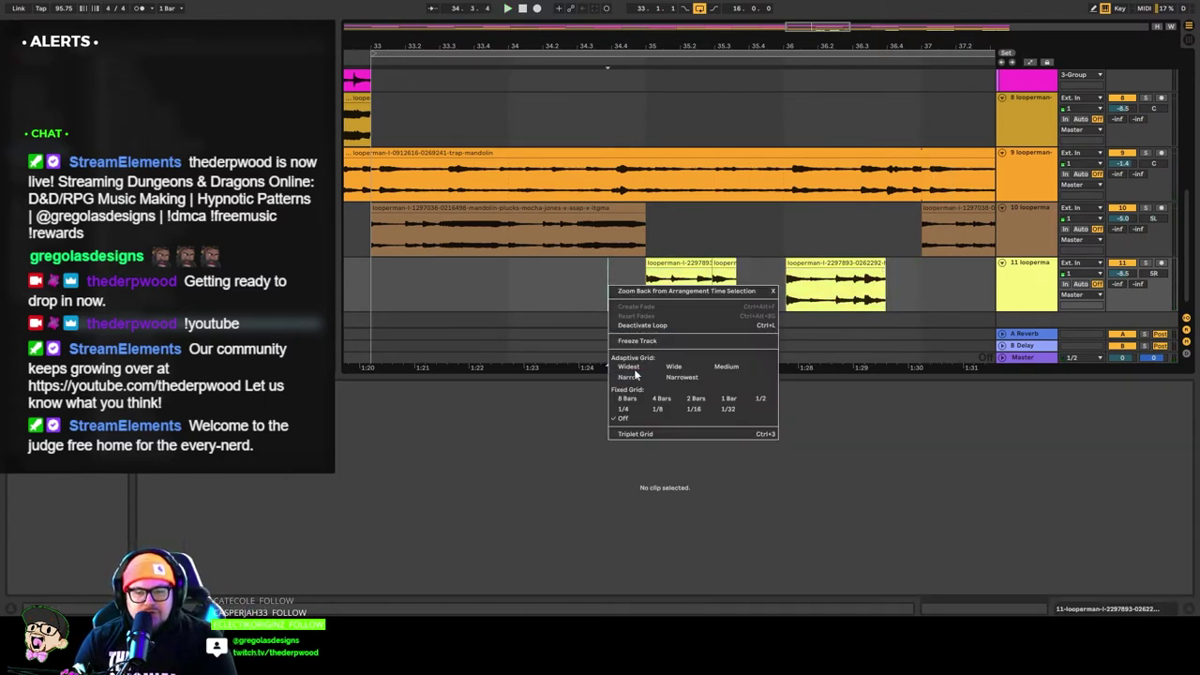
click(630, 377)
drag(919, 290, 647, 285)
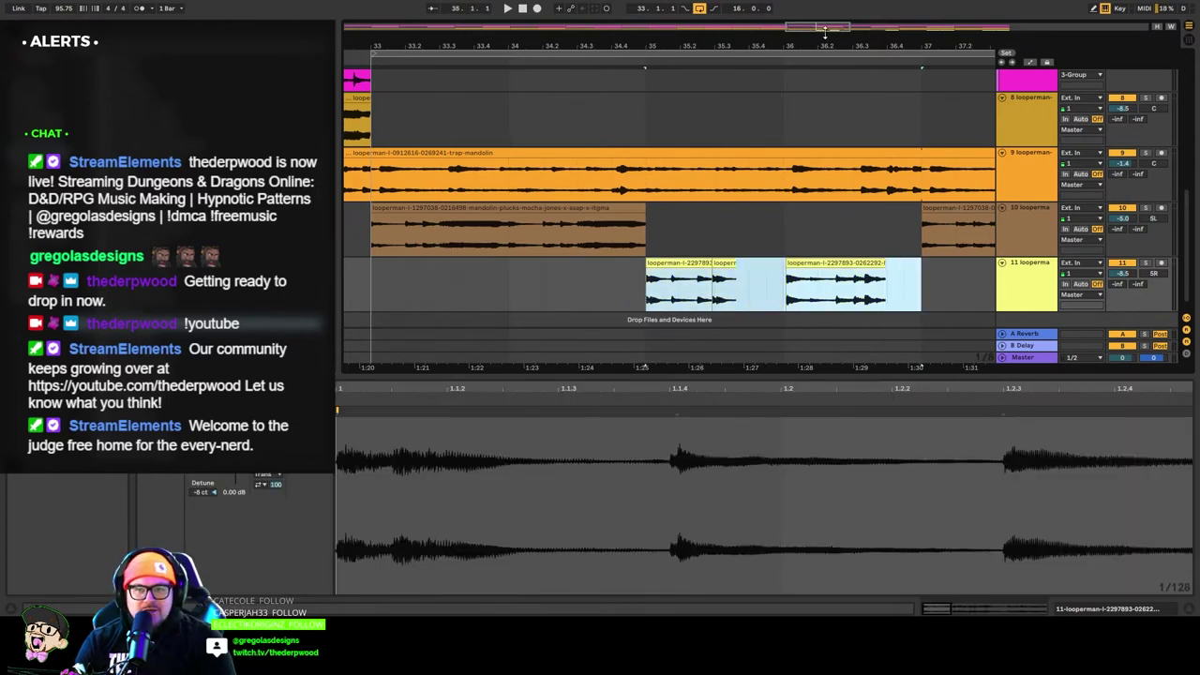
Delete track 11's old mandolin clips at bar 40 and from bar 42 to bar 49.
drag(825, 31, 835, 270)
key(ctrl+z)
click(855, 269)
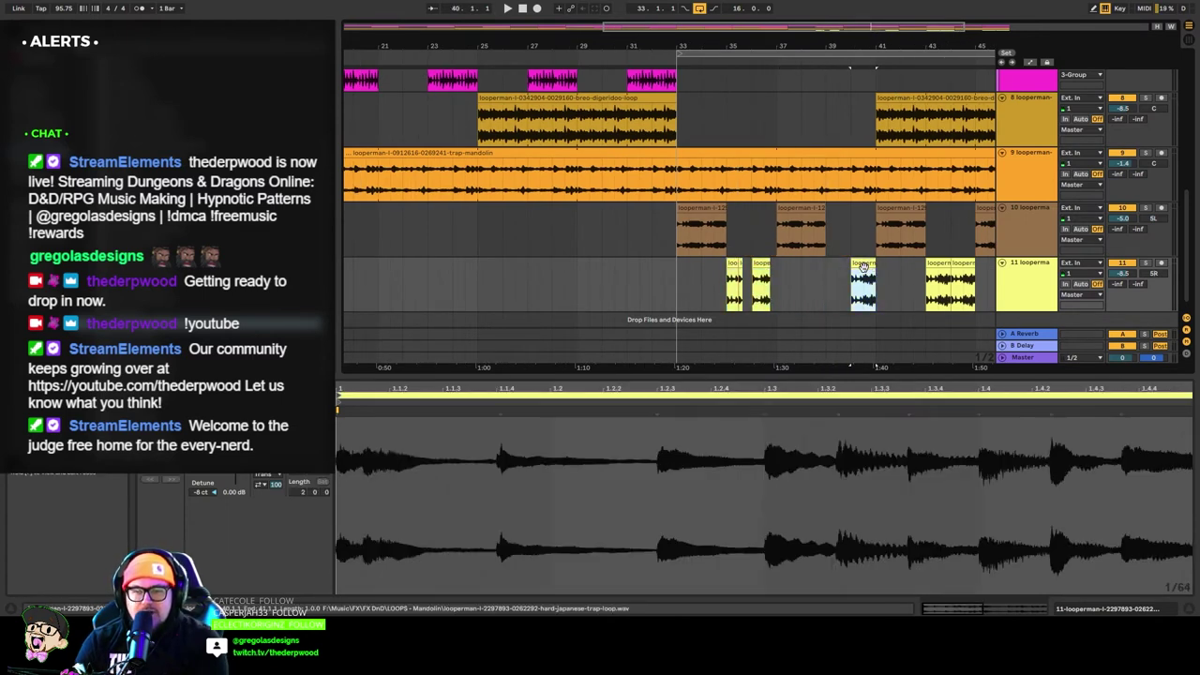
key(Delete)
drag(834, 24, 834, 2)
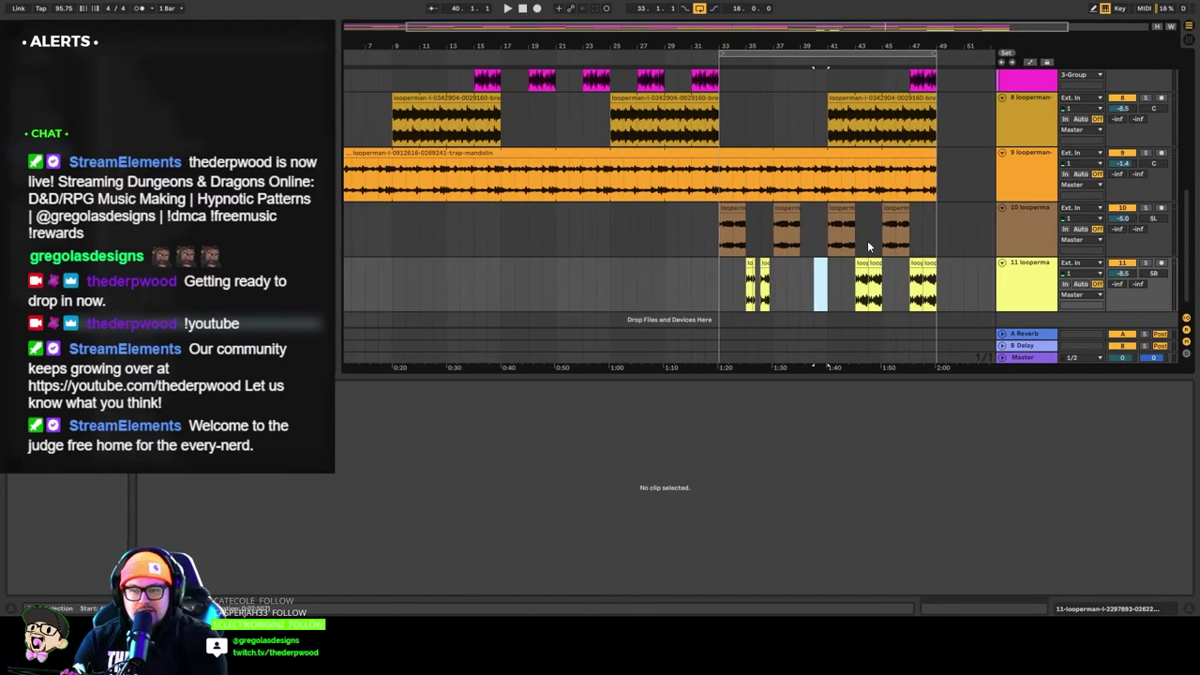
drag(838, 267, 938, 293)
key(Delete)
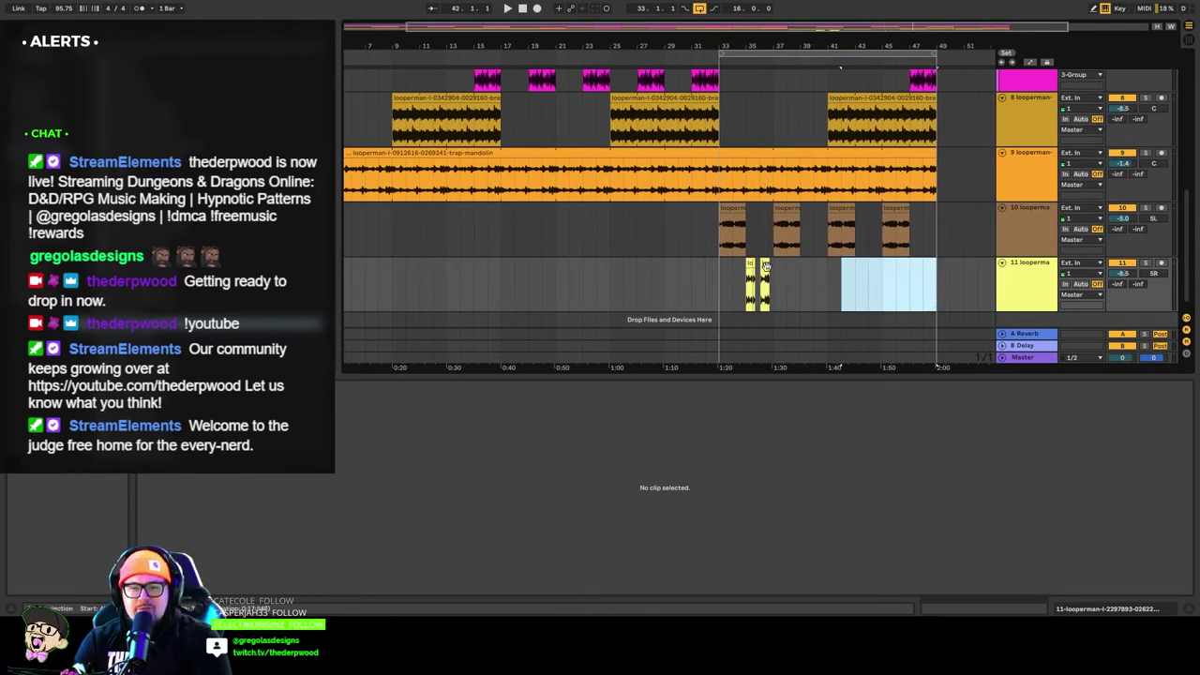
Copy track 11's two-bar phrase from bar 35 to bars 39, 43 and 47, and audition the section from bar 35.
drag(773, 264, 858, 264)
key(ctrl+d)
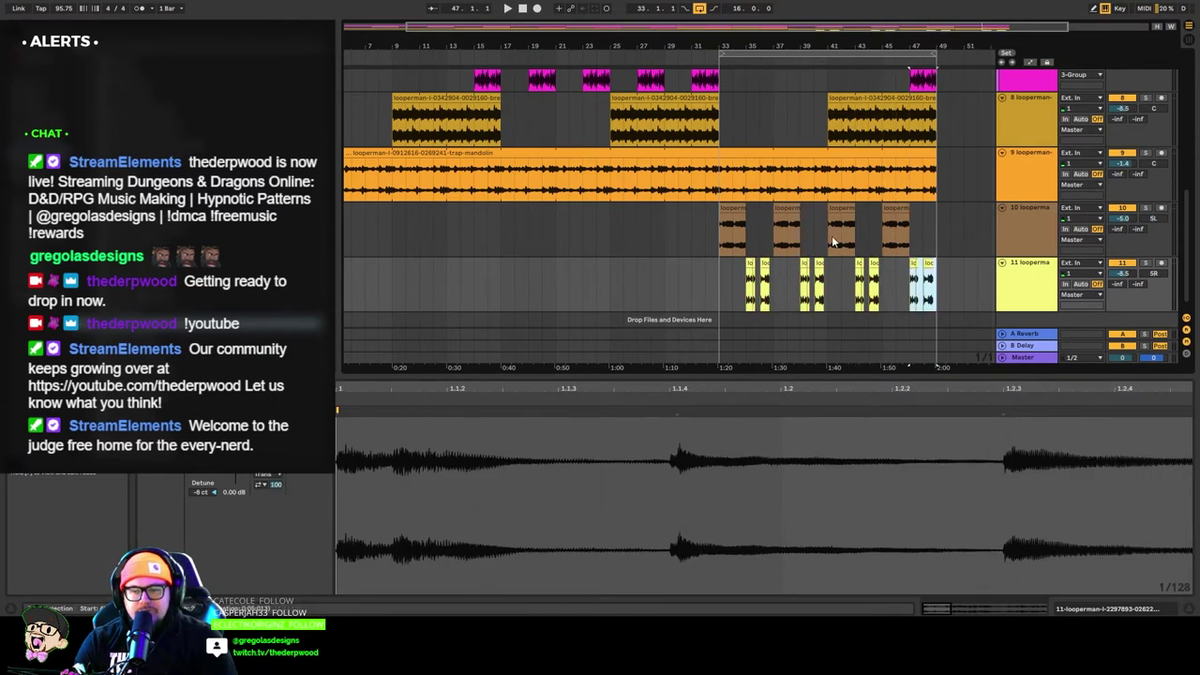
click(751, 61)
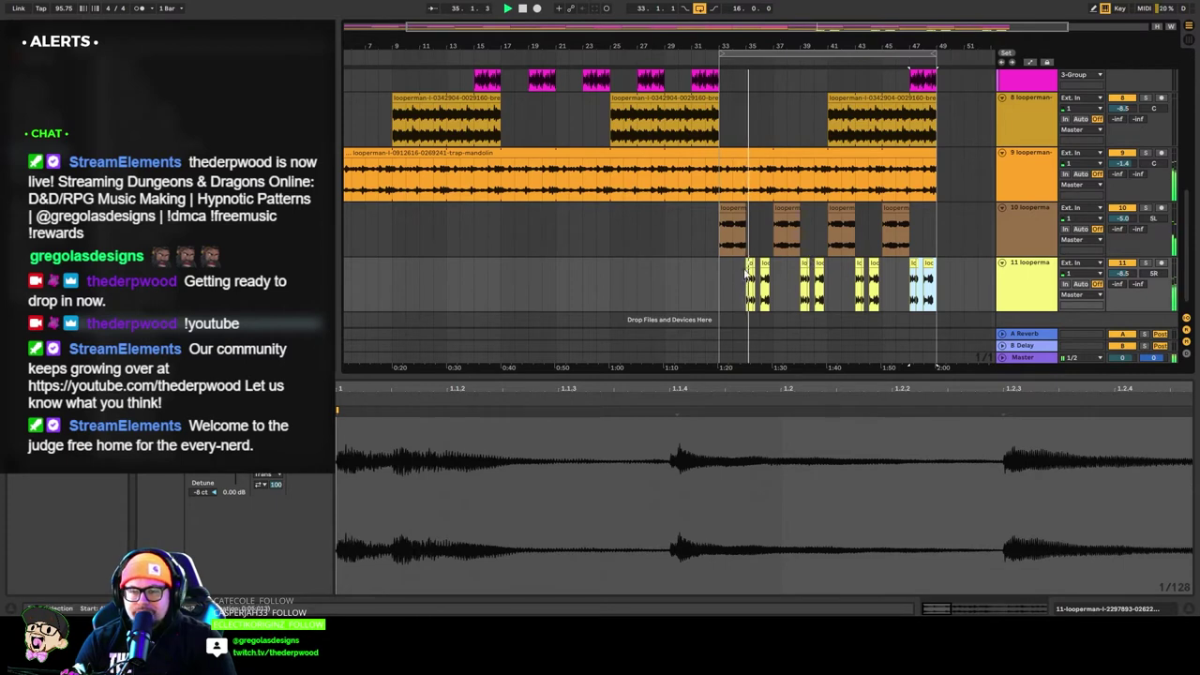
click(730, 300)
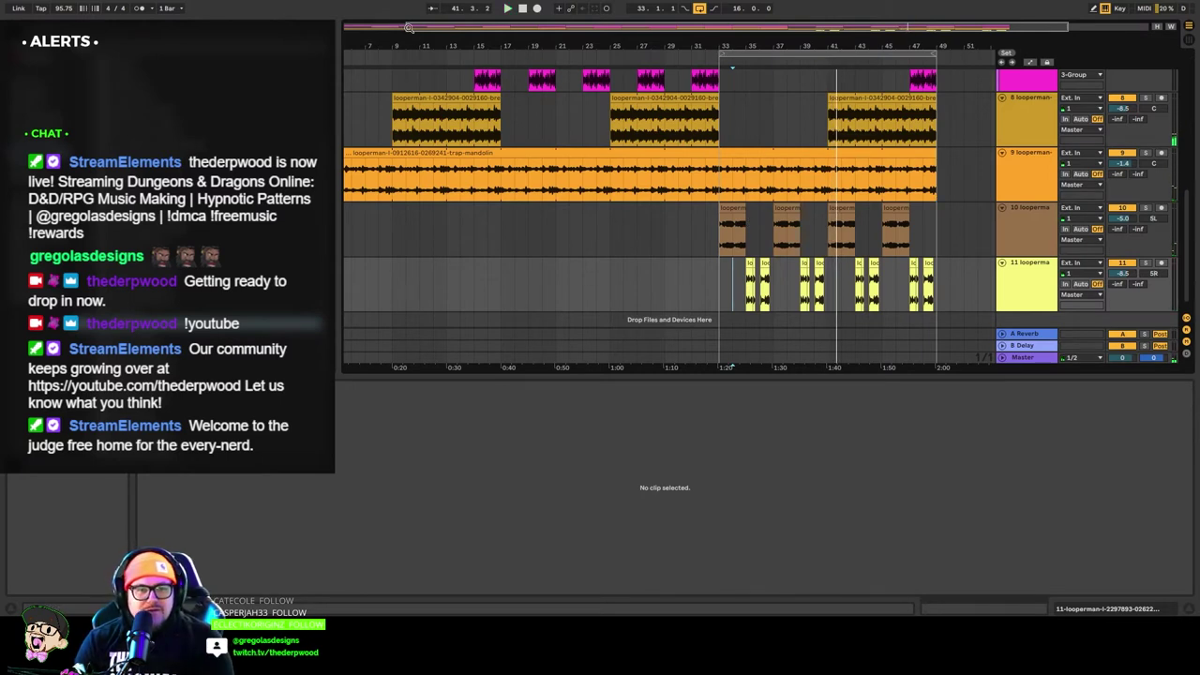
Save the set, extend the loop to span bars 1 to 49, and play the arrangement from bar 1.
drag(409, 28, 346, 28)
click(632, 267)
key(space)
key(ctrl+s)
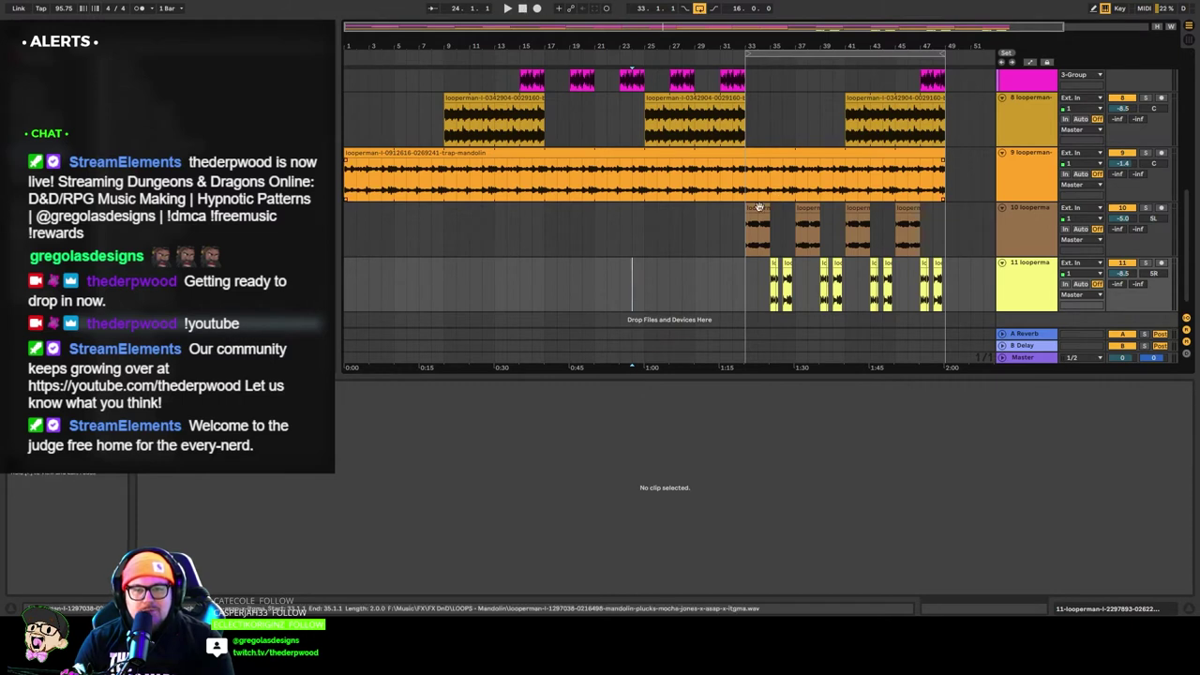
drag(749, 55, 345, 55)
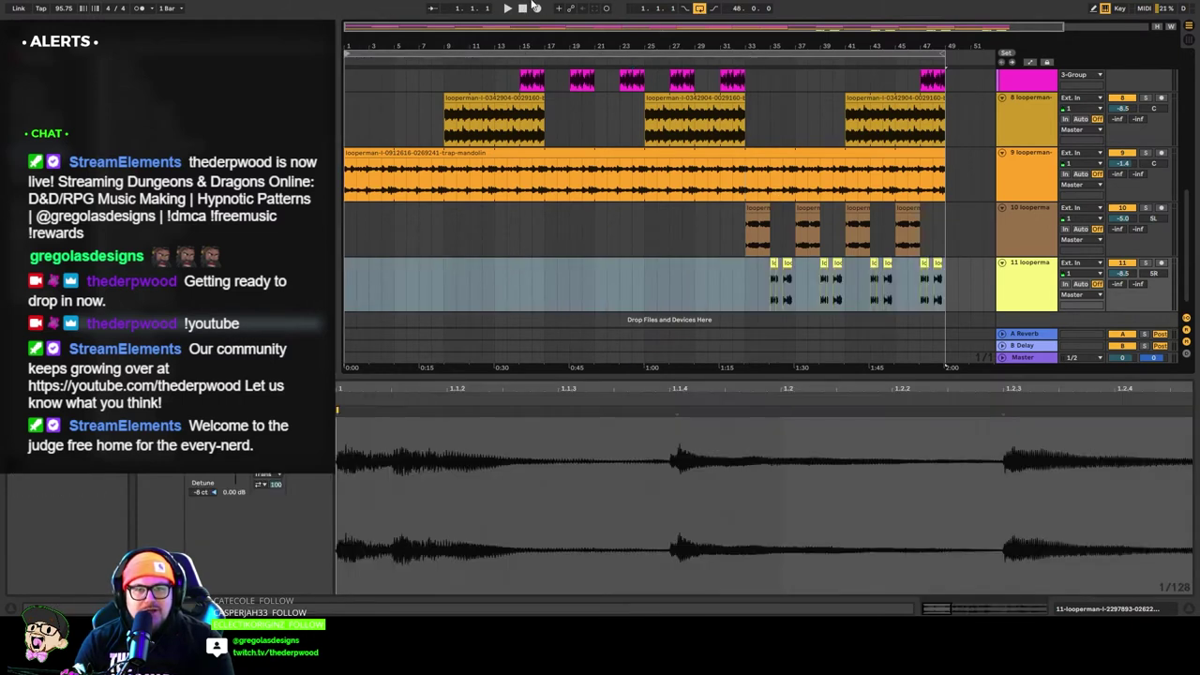
click(523, 9)
click(508, 10)
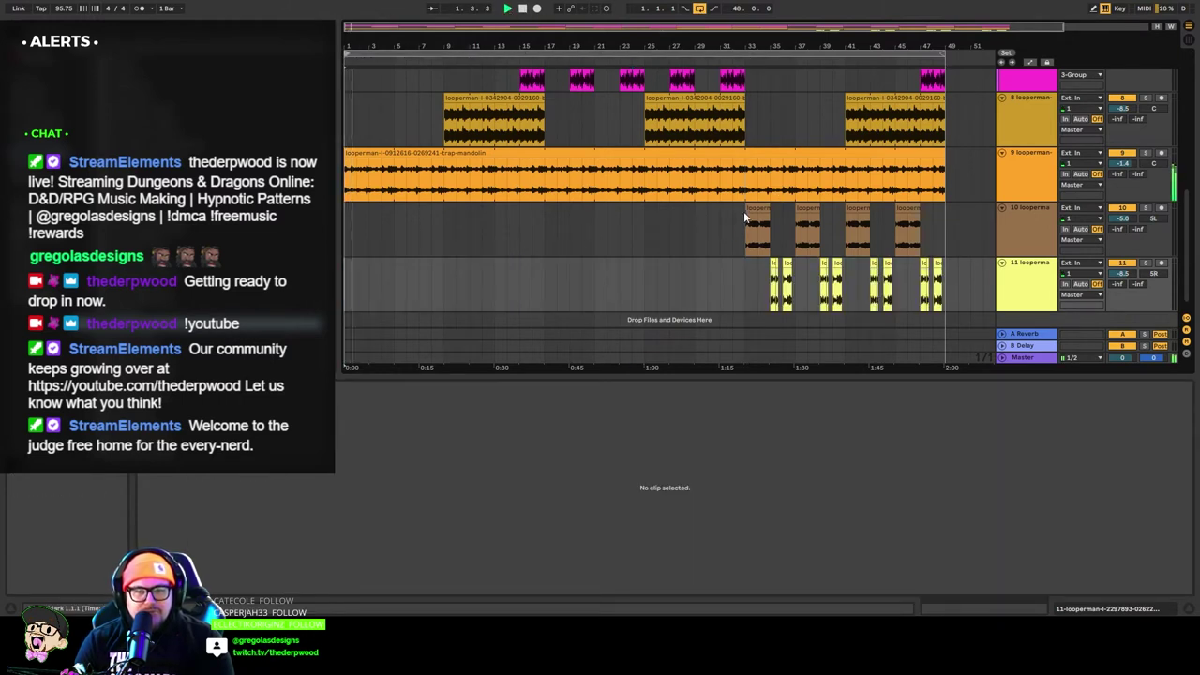
Copy track 10's alternating mandolin clips from bar 33 to bar 9 and repeat them every four bars up to bar 33.
click(750, 209)
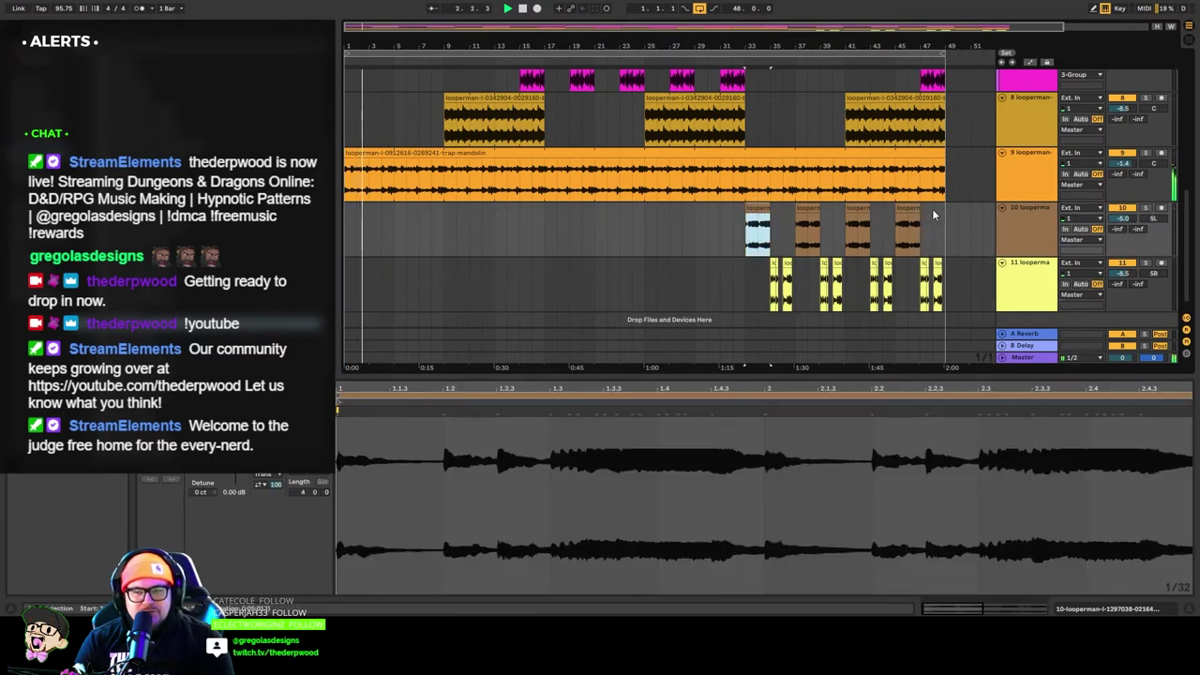
drag(943, 212, 352, 222)
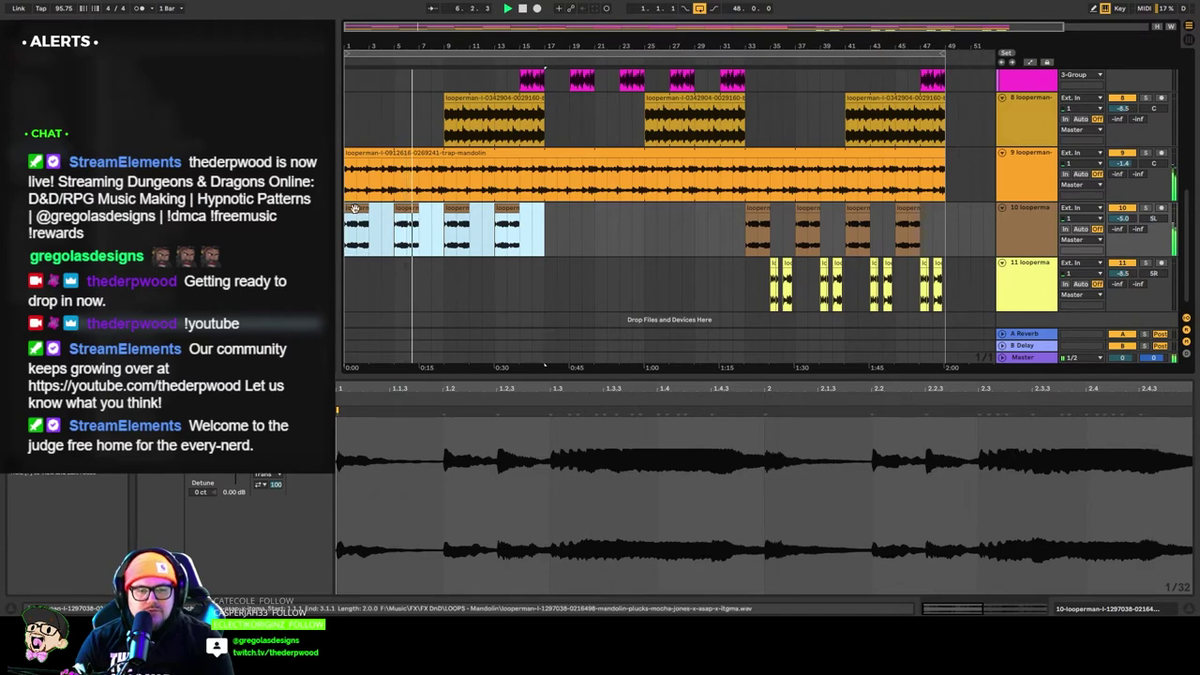
drag(354, 208, 455, 212)
click(669, 225)
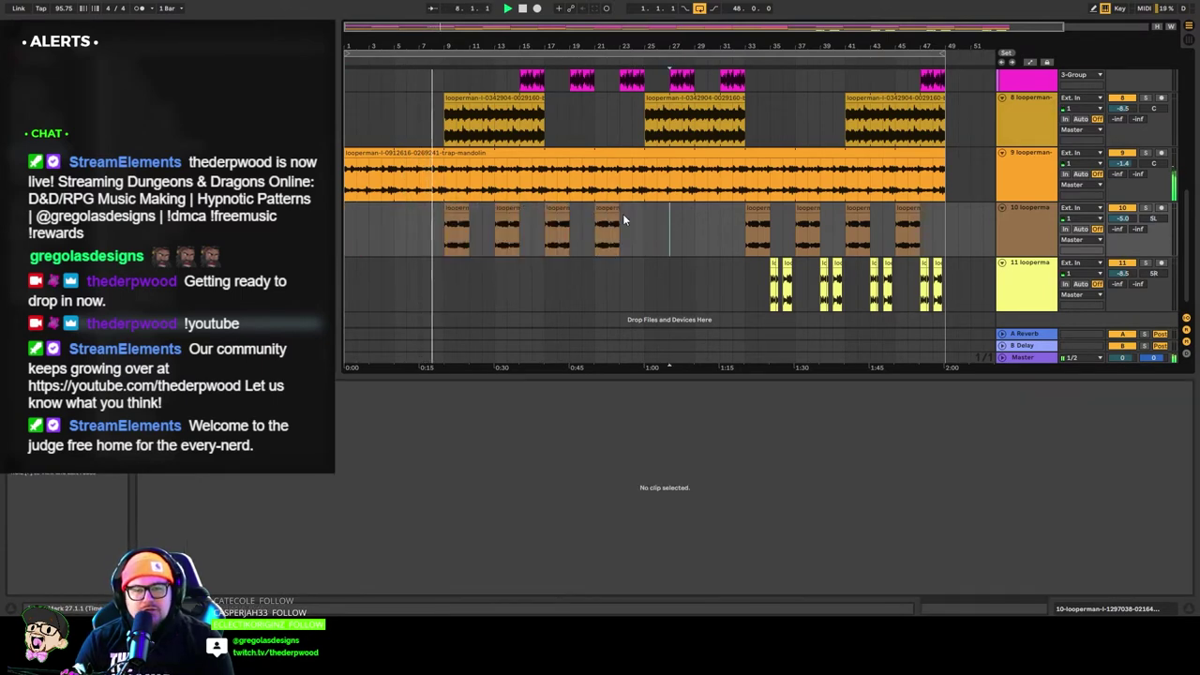
drag(643, 218, 551, 225)
key(ctrl+d)
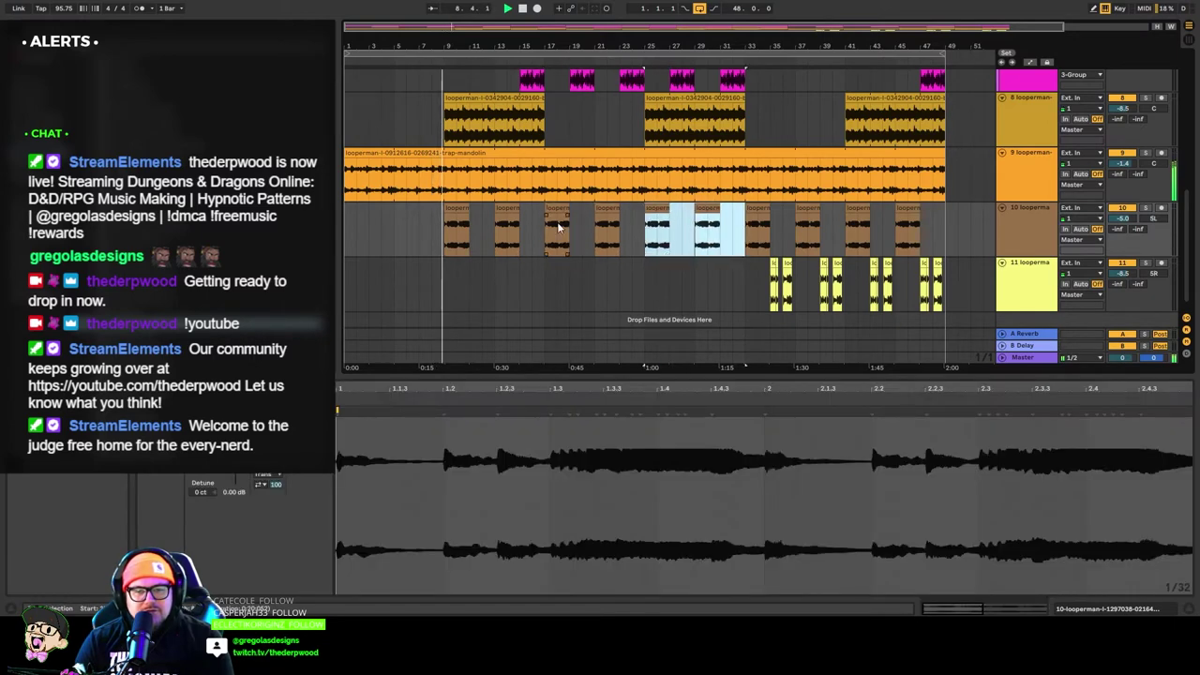
click(635, 279)
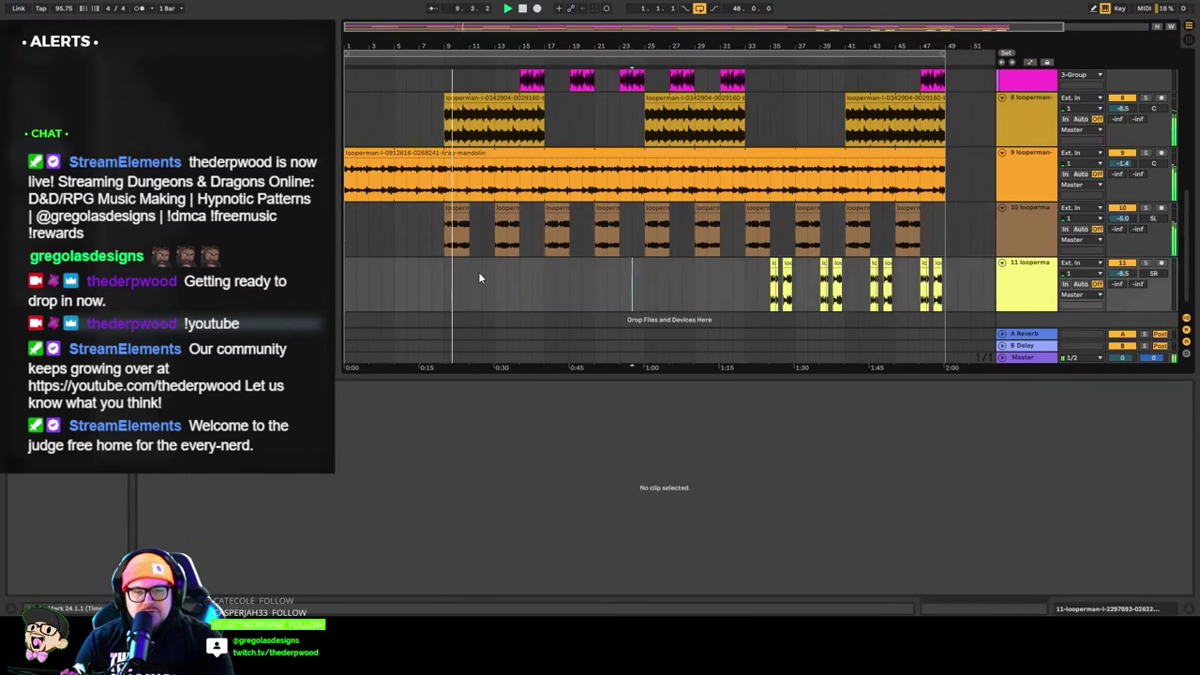
Cut track 8's first didgeridoo clip at bars 9 to 17 down to two-bar clips at bars 11 and 15.
scroll(460, 274, up, 1)
click(487, 137)
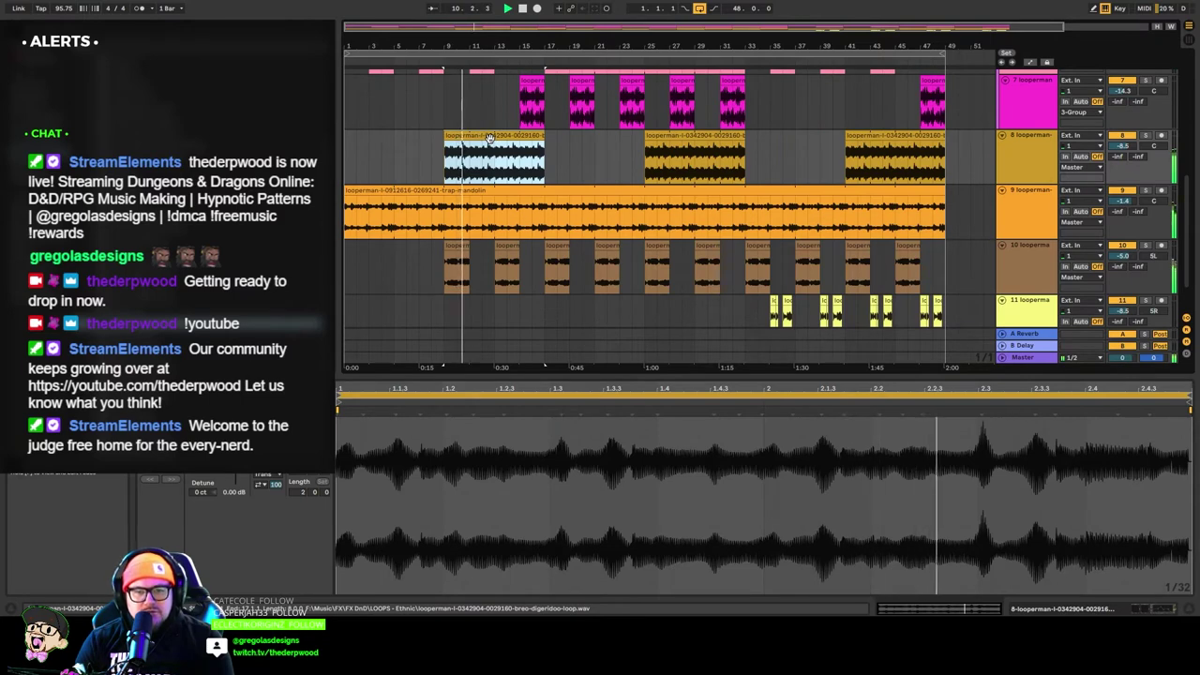
click(1025, 274)
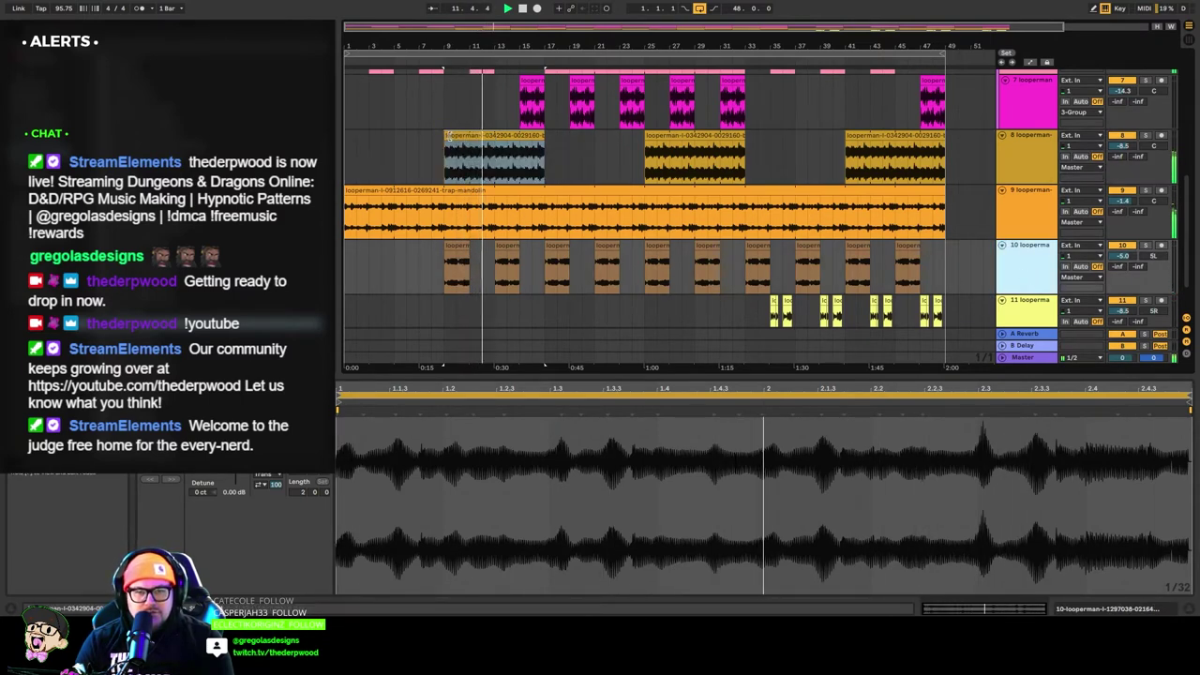
drag(448, 137, 549, 142)
key(ctrl+z)
key(ctrl+z)
key(ctrl+e)
click(490, 136)
key(Delete)
Replace track 8's long clips at bars 25 and 41 with two-bar didgeridoo clips every four bars from bar 19 to 47.
click(694, 141)
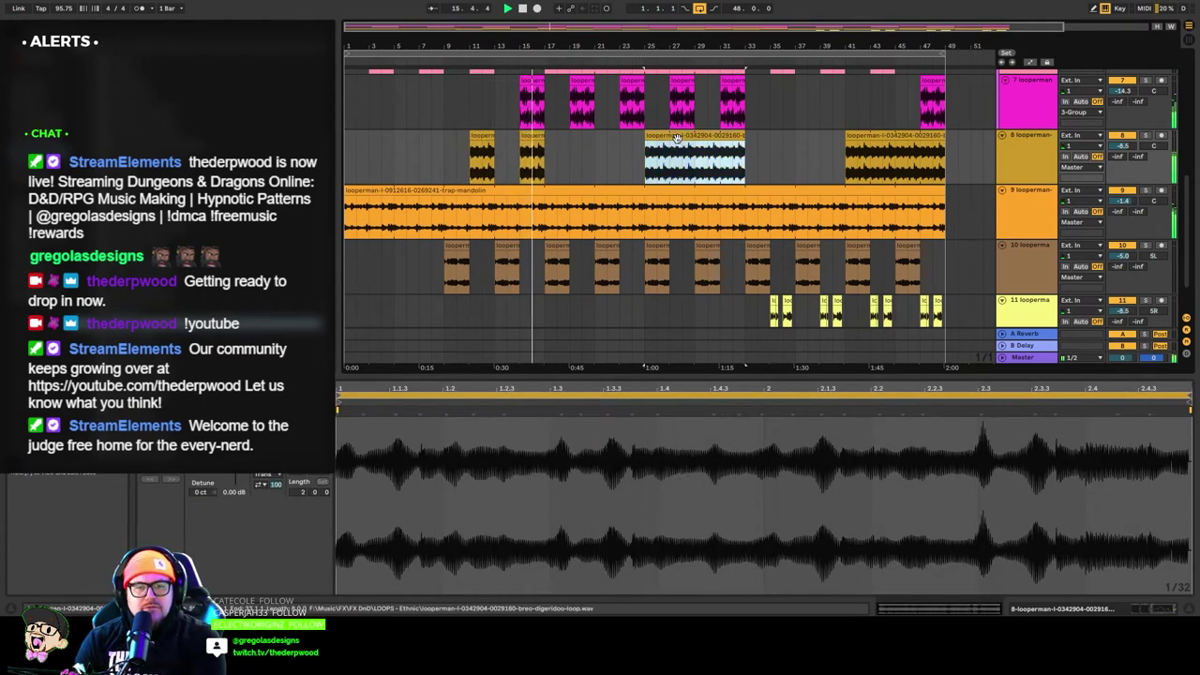
click(877, 137)
mouse_move(877, 138)
mouse_down()
mouse_move(501, 142)
mouse_move(891, 140)
mouse_up()
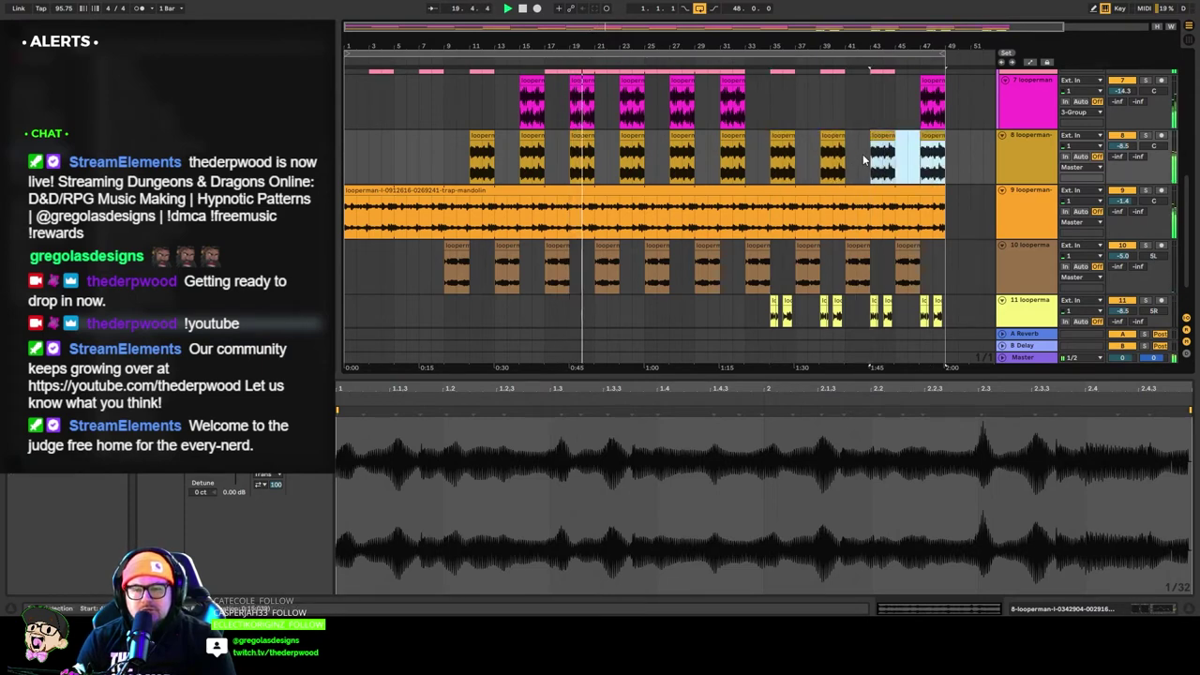
click(855, 161)
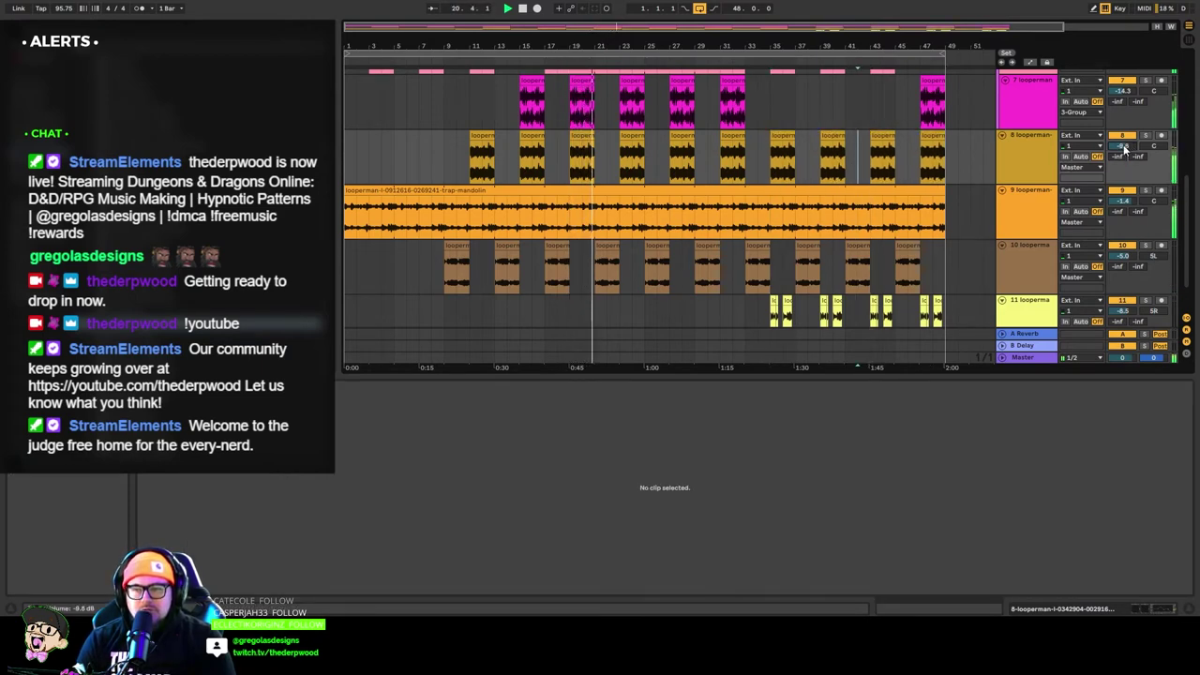
Raise the two lowest bands of track 8's EQ Eight, with band 2 at 215 Hz and 8.31 dB, and audition the arrangement.
click(1031, 148)
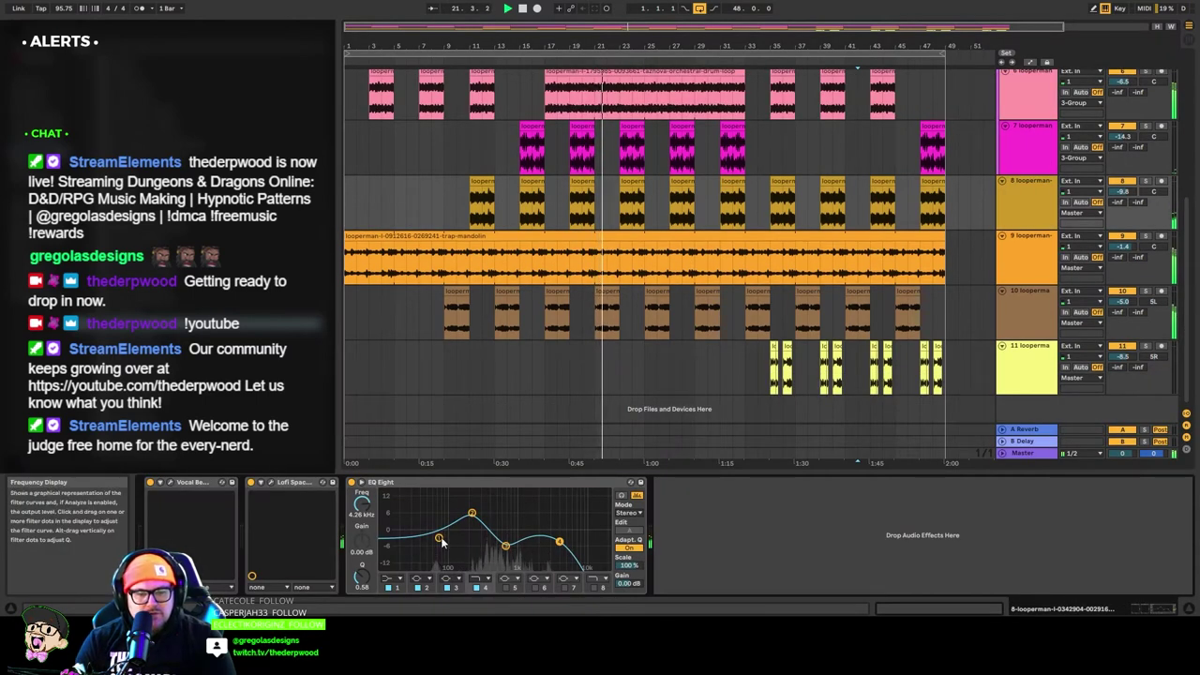
mouse_move(438, 539)
mouse_down()
mouse_move(422, 520)
mouse_move(454, 521)
mouse_up()
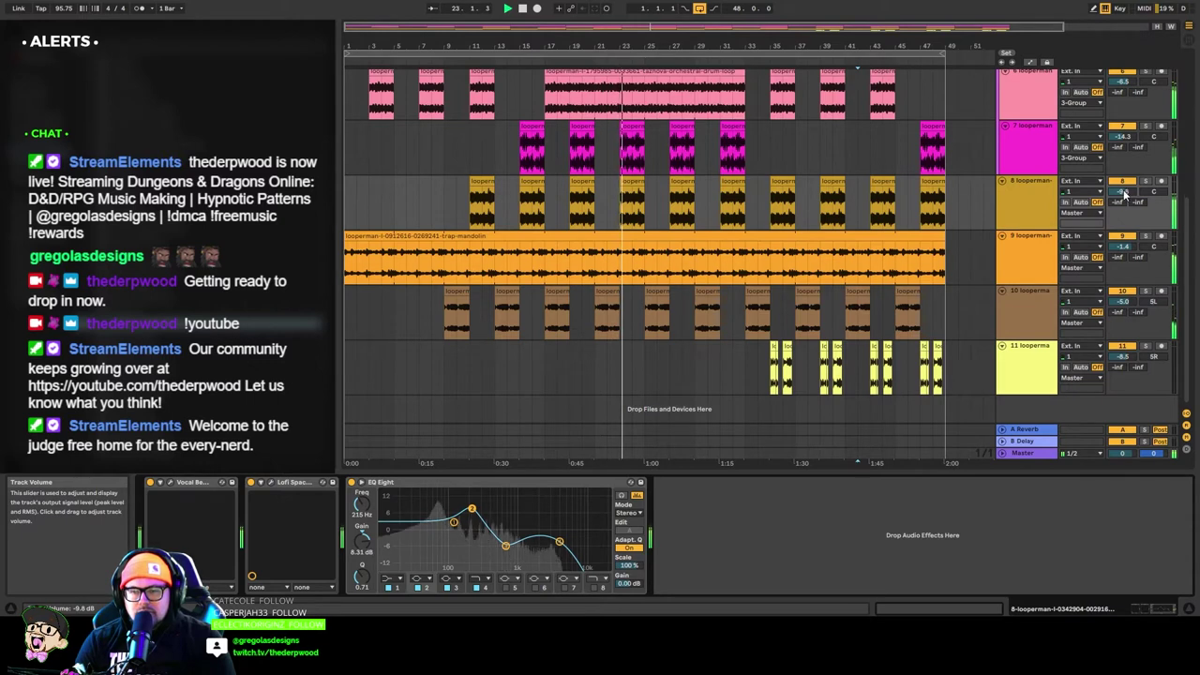
click(656, 205)
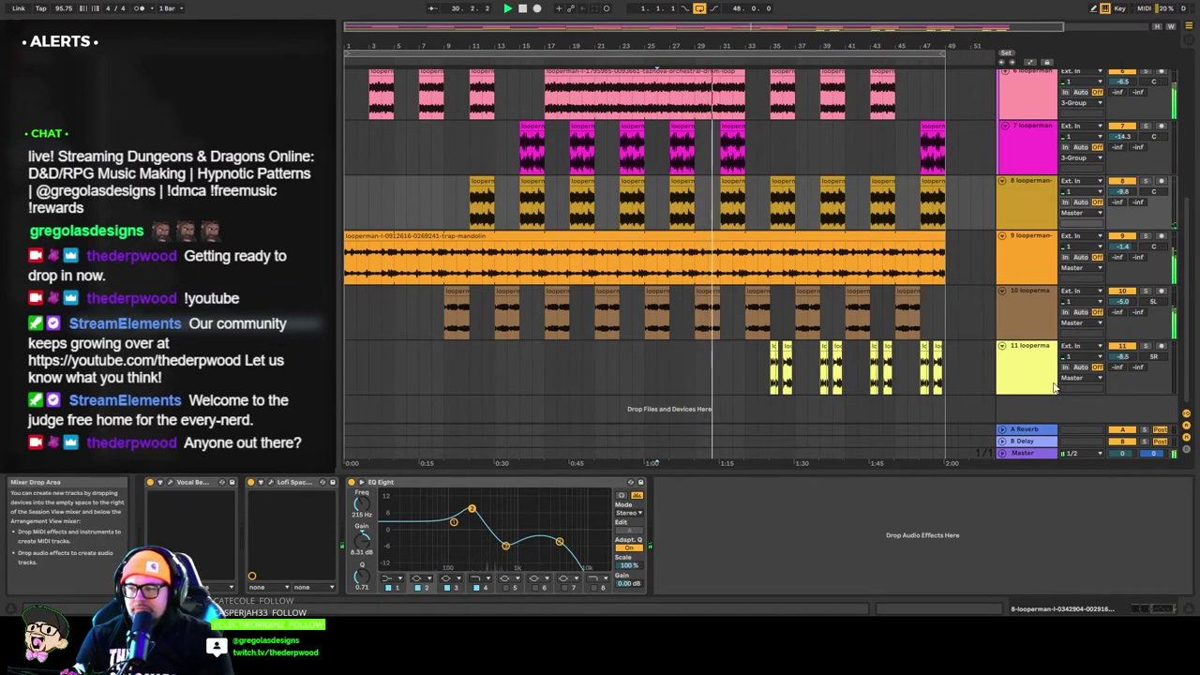
click(482, 371)
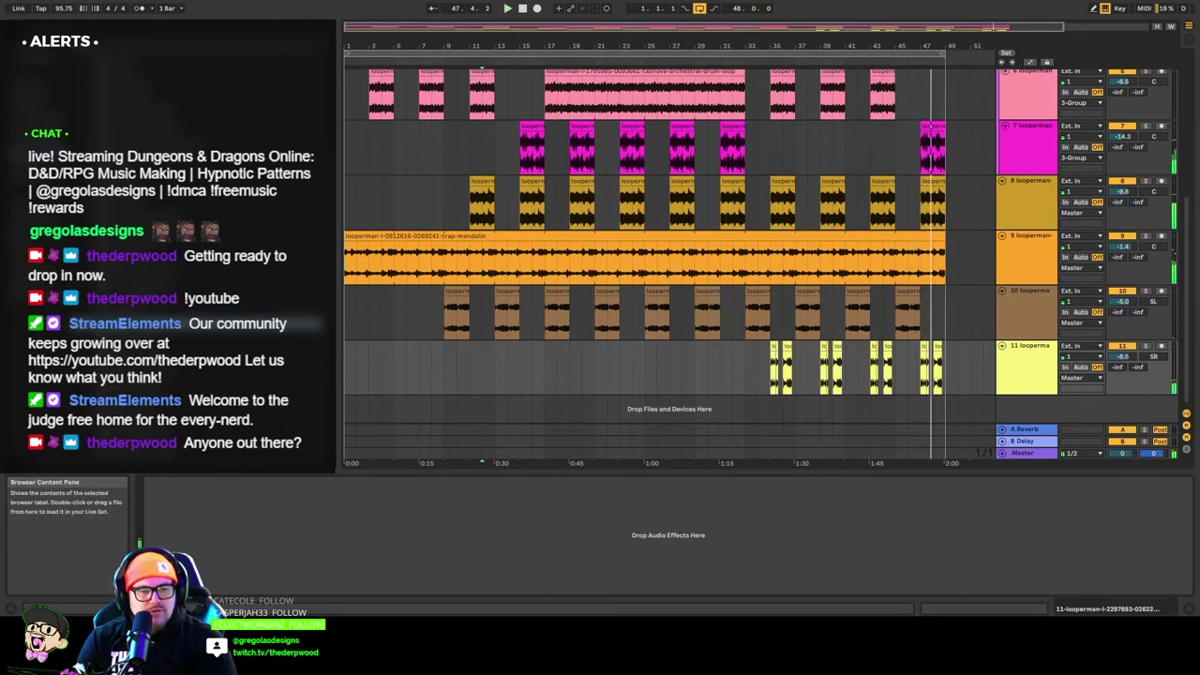
Add the hamood-ethnic-oud loop at bar 1 on a new track 12, repeat it up to bar 9, and set the track volume to -7.6 dB.
key(space)
drag(290, 324, 349, 406)
key(ctrl+d)
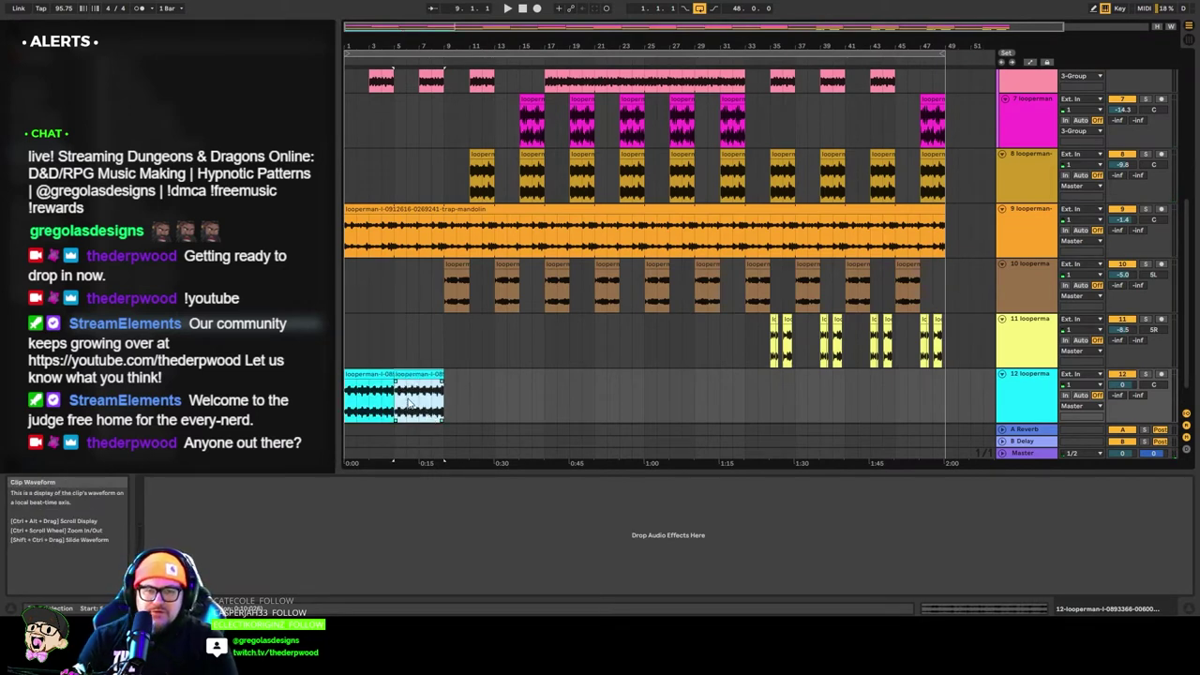
click(523, 8)
click(508, 8)
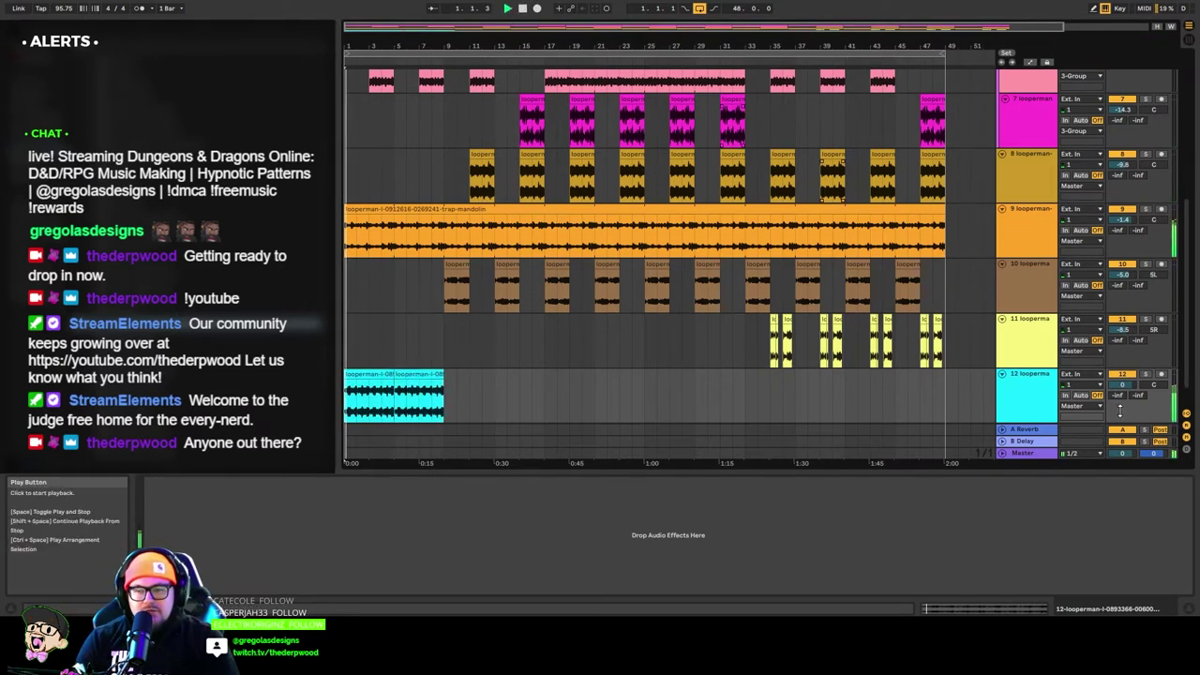
drag(1127, 388, 1127, 416)
click(1031, 387)
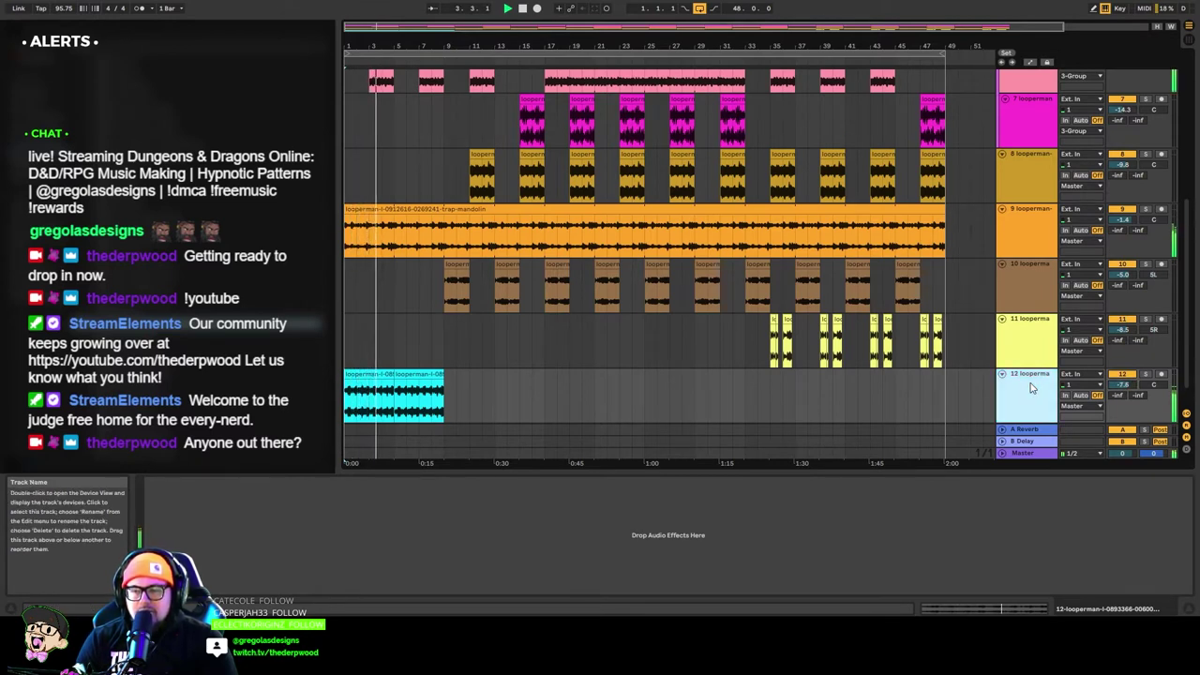
Keep track 12's oud clips only at bars 1 and 9, and set the track volume to -8.2 dB.
click(419, 377)
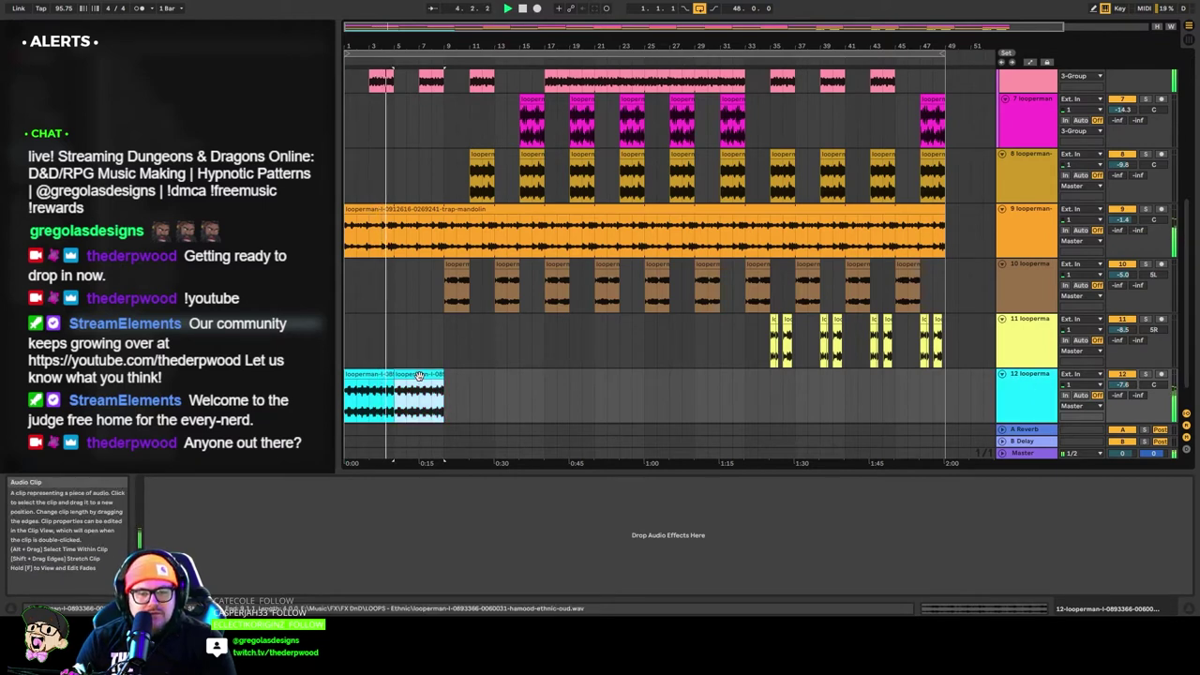
drag(363, 375, 560, 382)
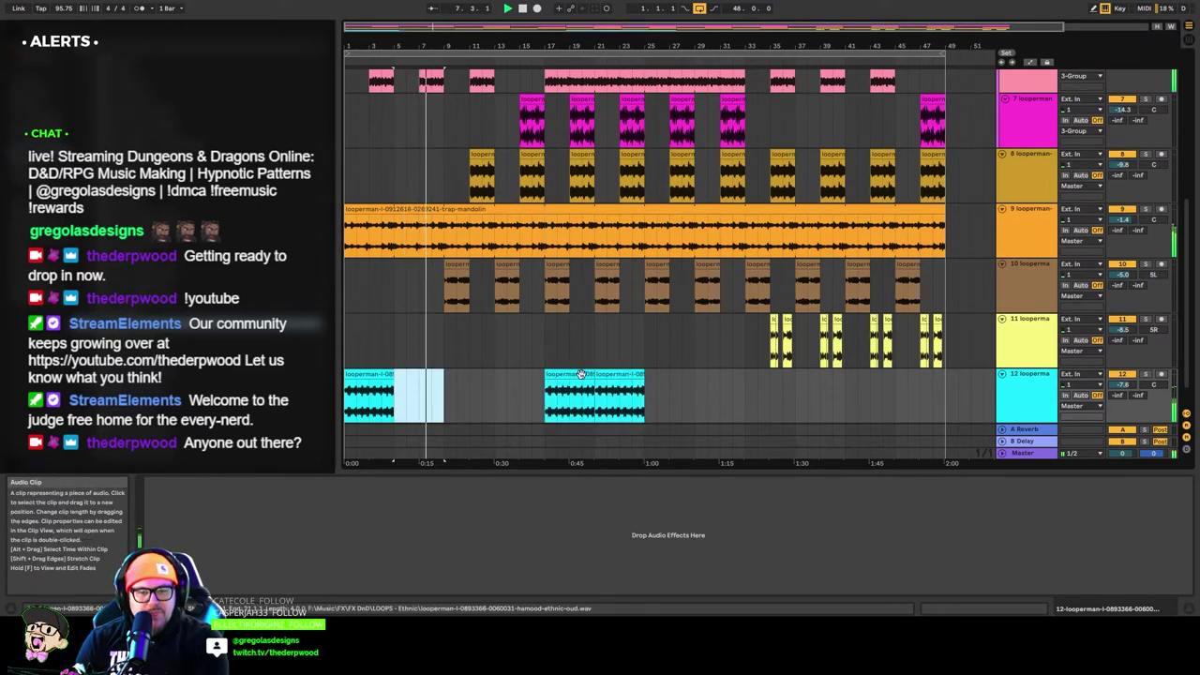
drag(428, 374, 471, 375)
key(Delete)
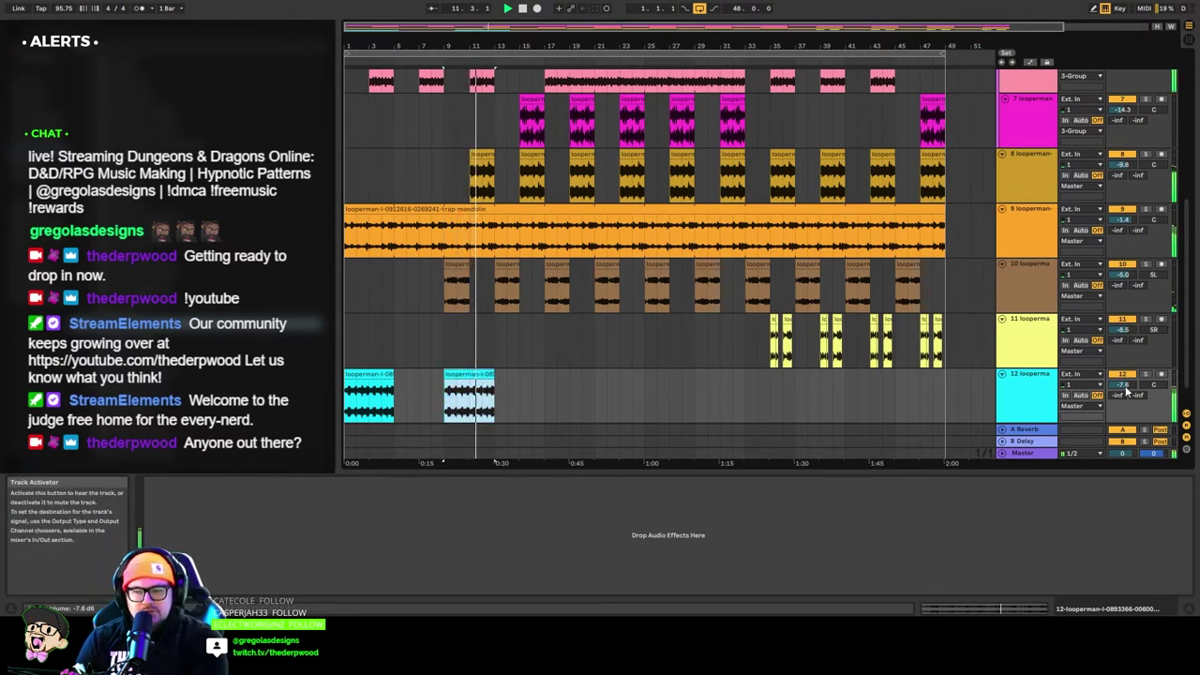
drag(1124, 386, 1124, 391)
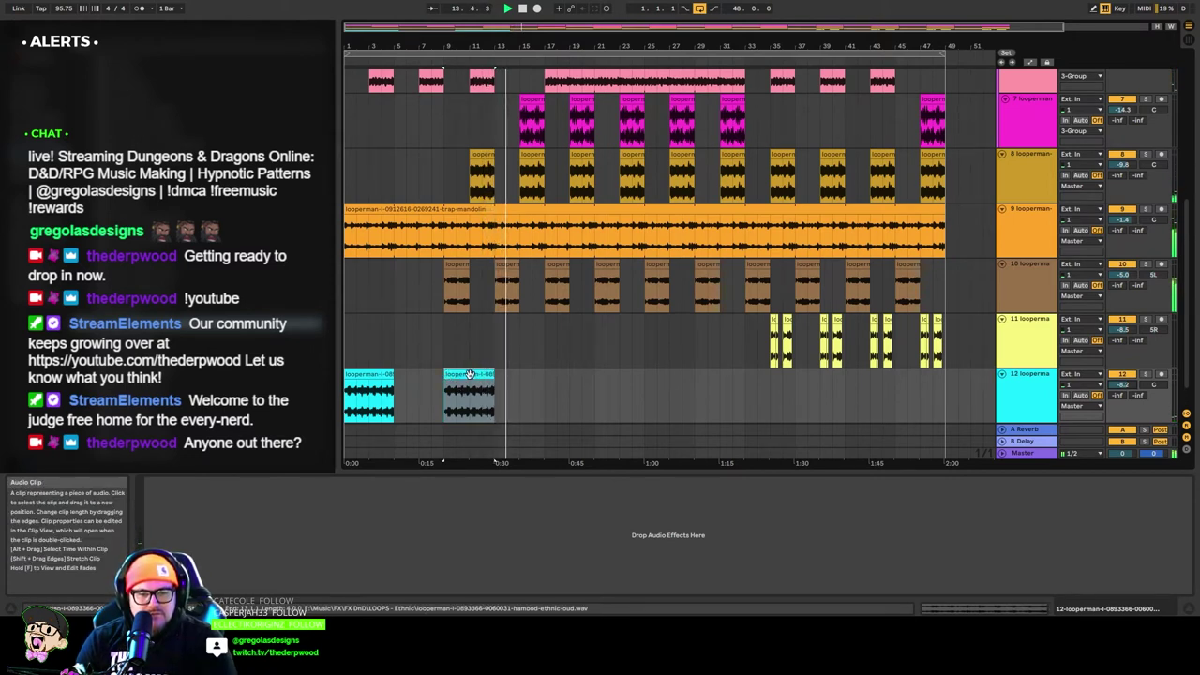
Replace track 12's oud clip at bar 9 with two-bar oud clips at bars 11 and 15.
drag(471, 374, 471, 374)
drag(473, 374, 522, 376)
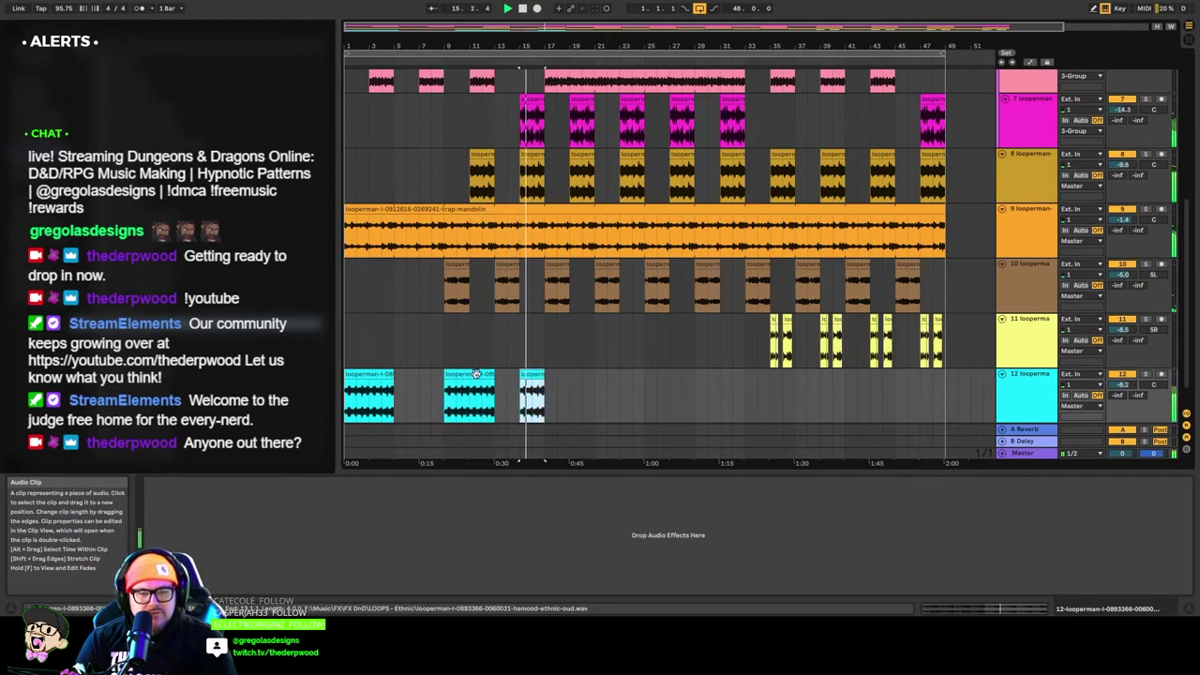
drag(446, 375, 471, 375)
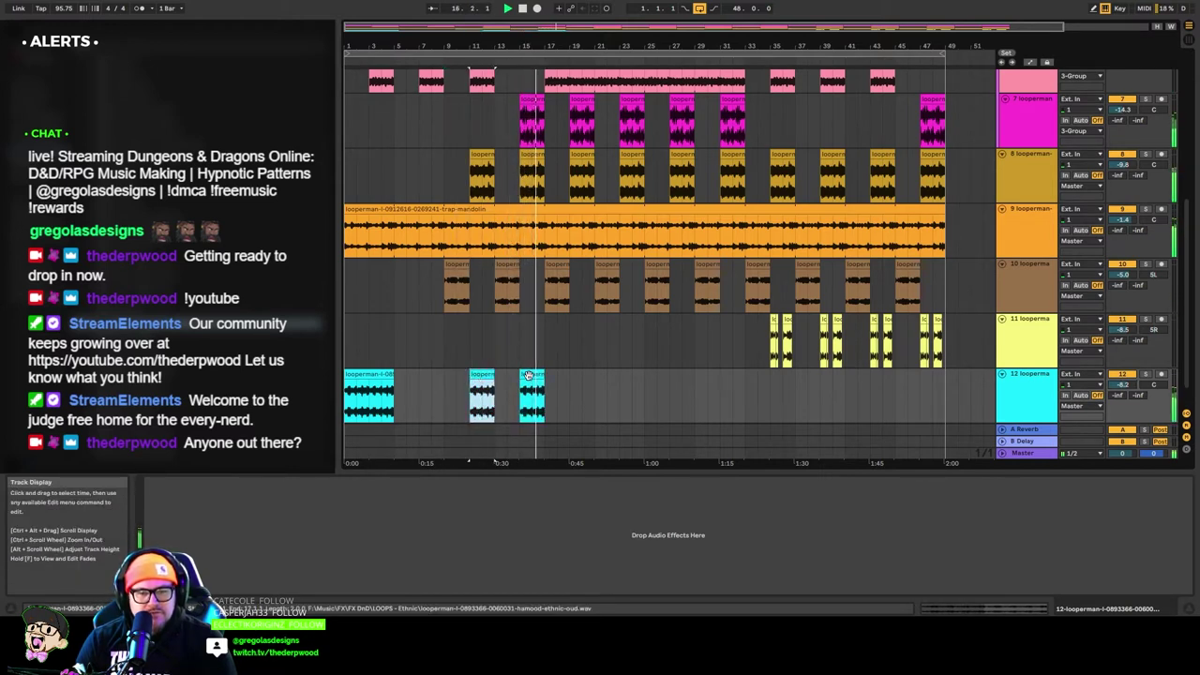
click(531, 374)
shift+click(482, 374)
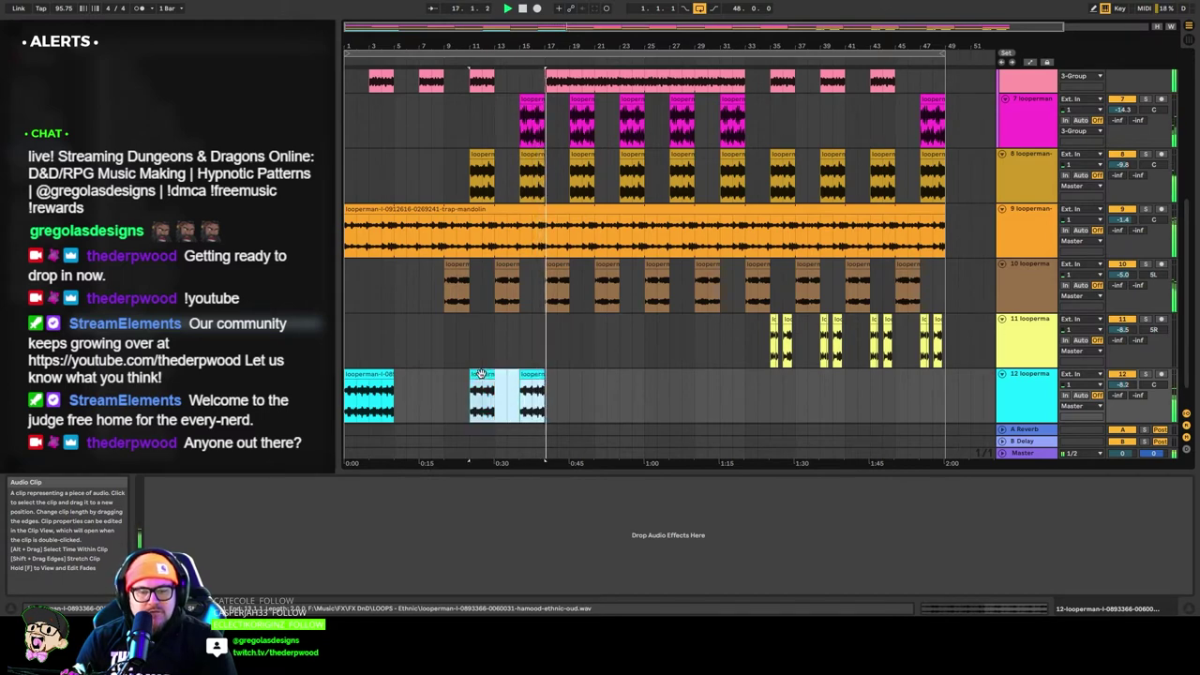
Delete track 8's didgeridoo clips at bars 11 and 15.
click(534, 155)
shift+click(485, 154)
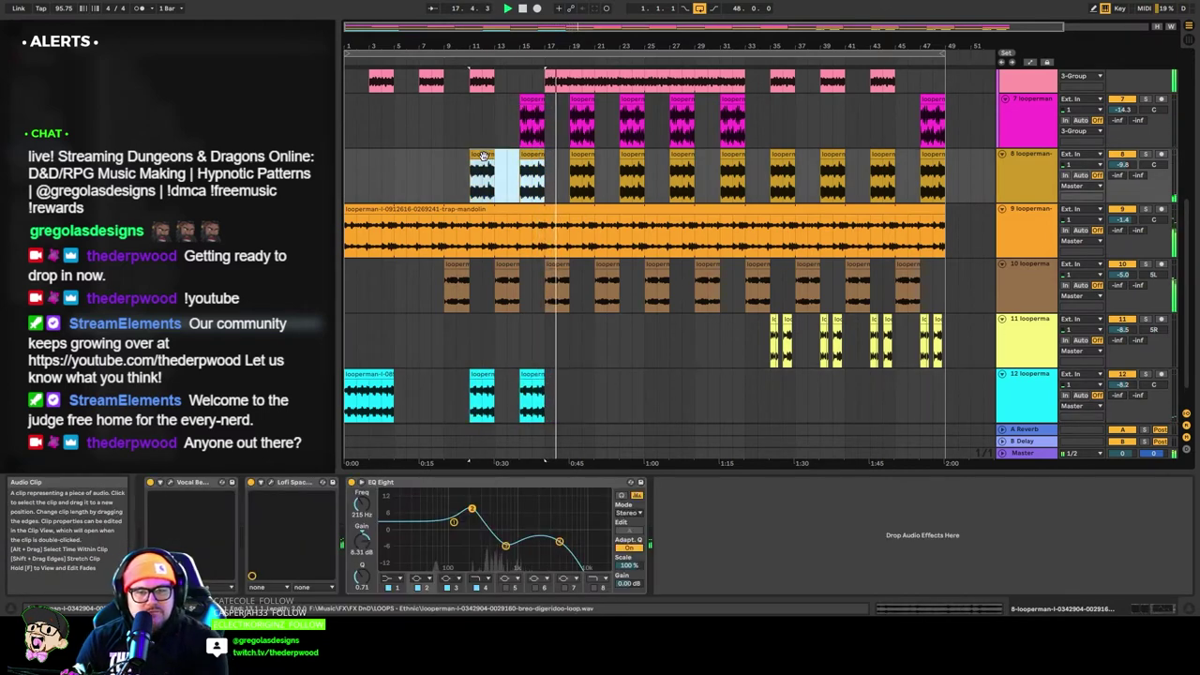
key(Delete)
click(625, 336)
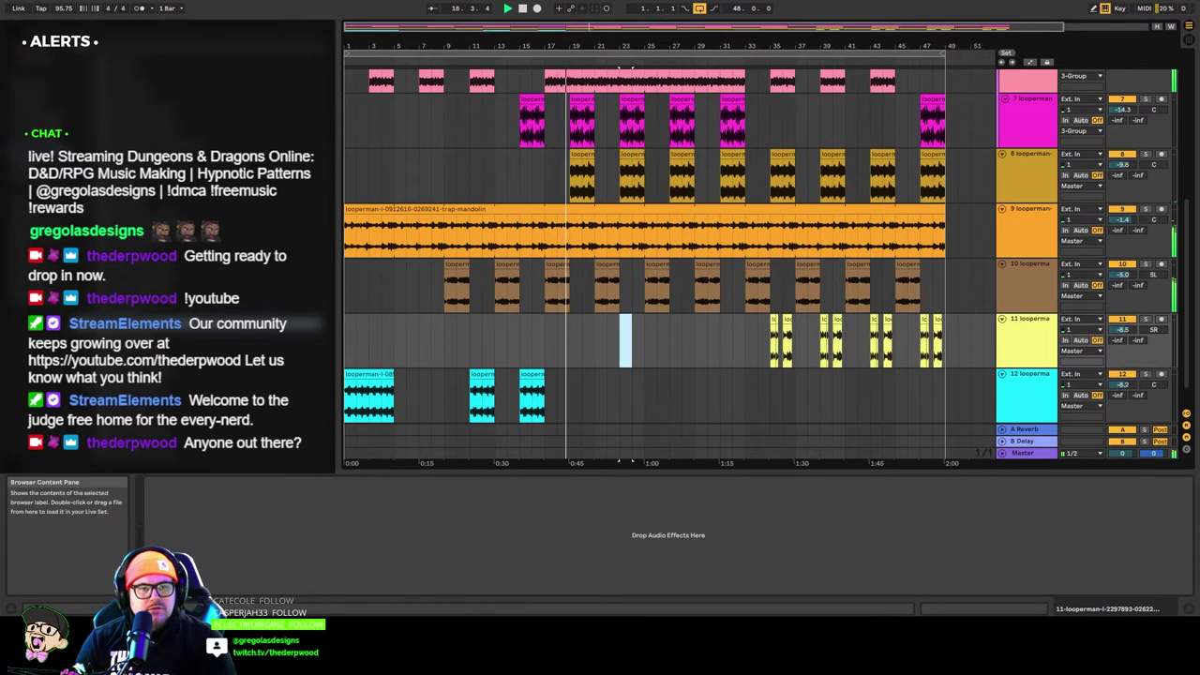
Place the ethnic-bowed loop on track 12 at bar 27 and audition it.
click(216, 253)
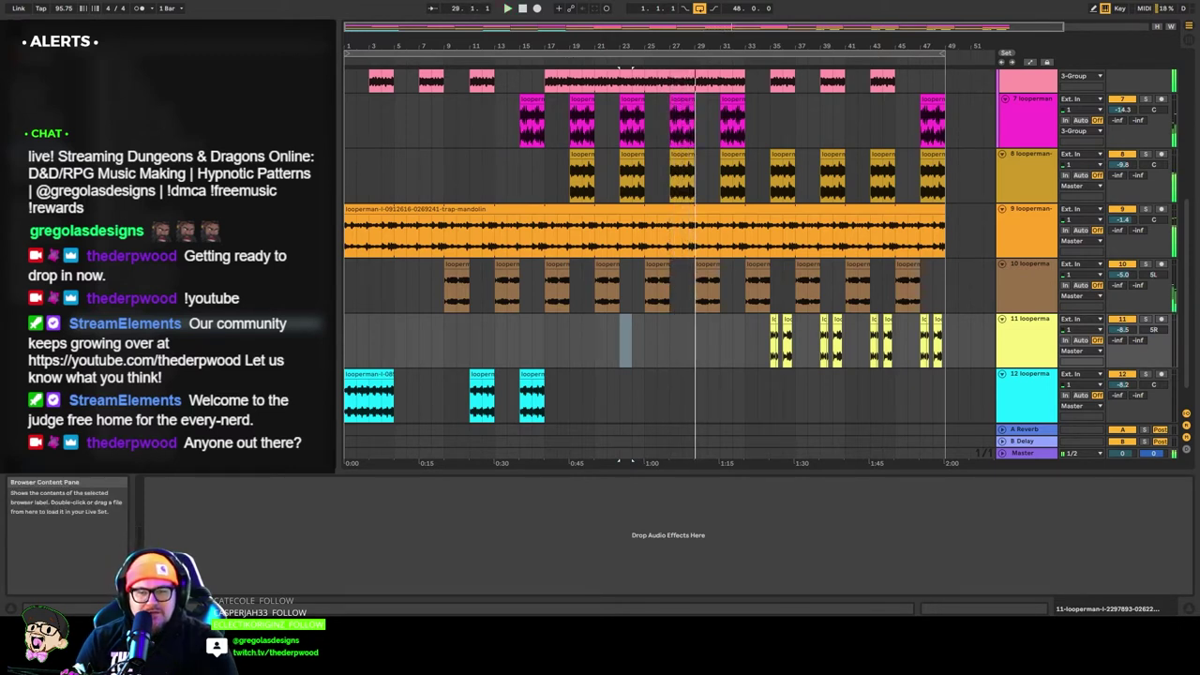
key(space)
drag(234, 394, 669, 388)
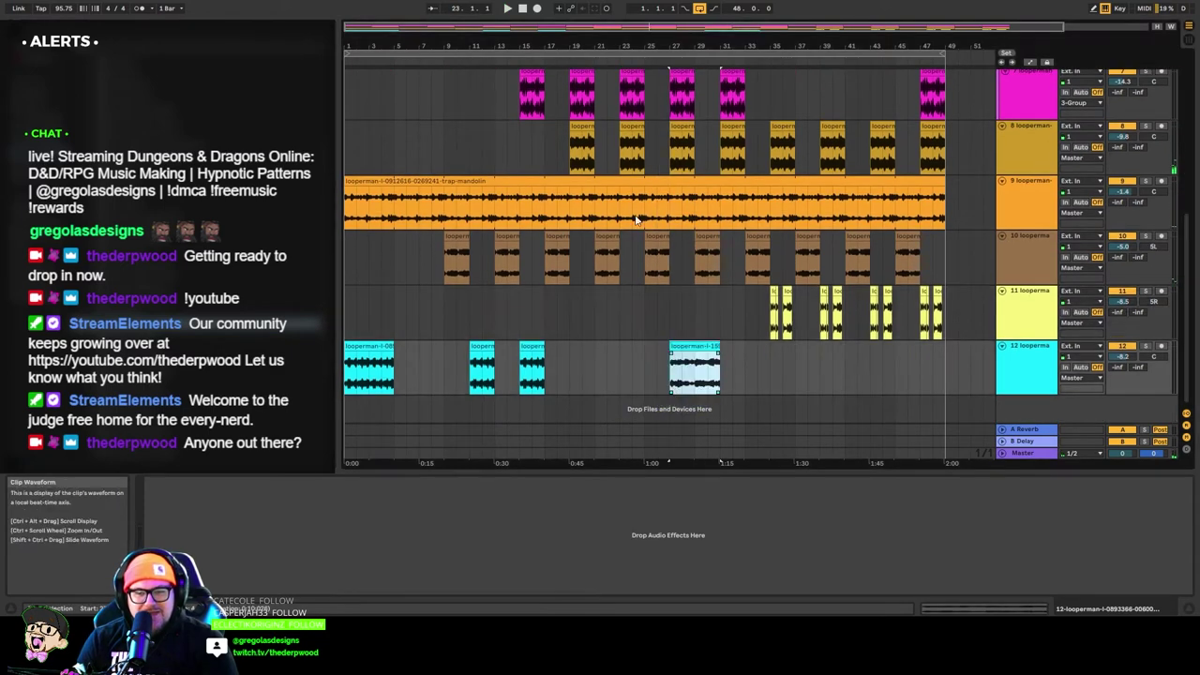
key(space)
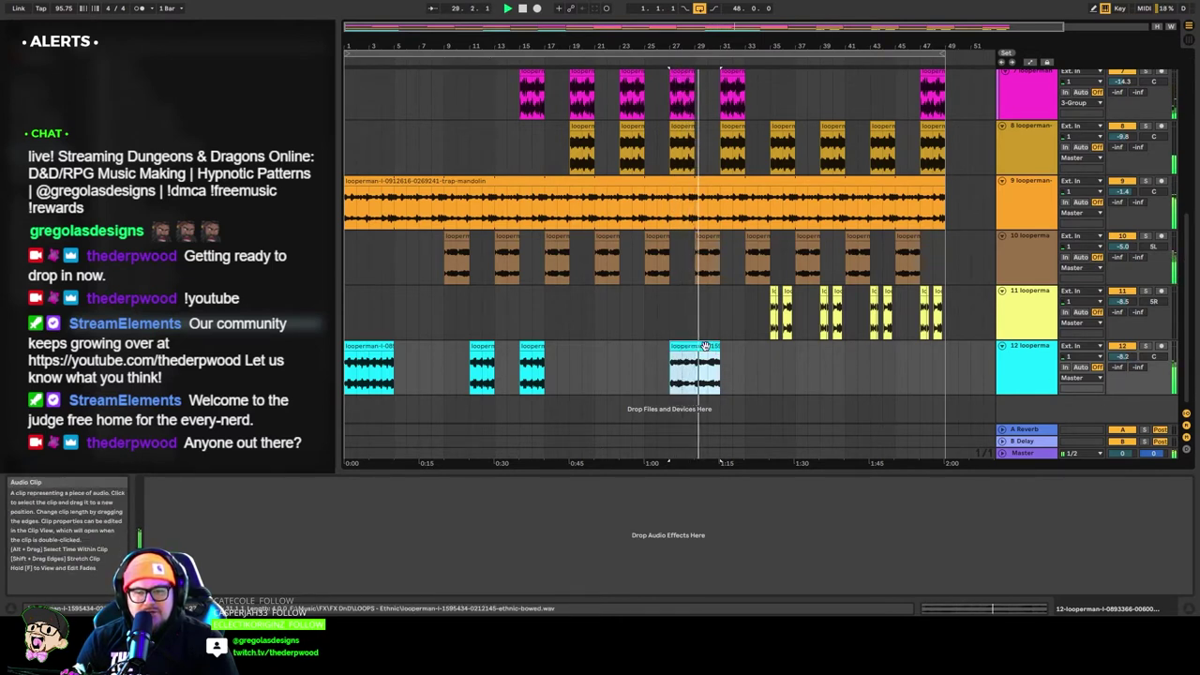
Move track 12's ethnic-bowed clip to bar 31.
click(702, 371)
drag(702, 372, 724, 364)
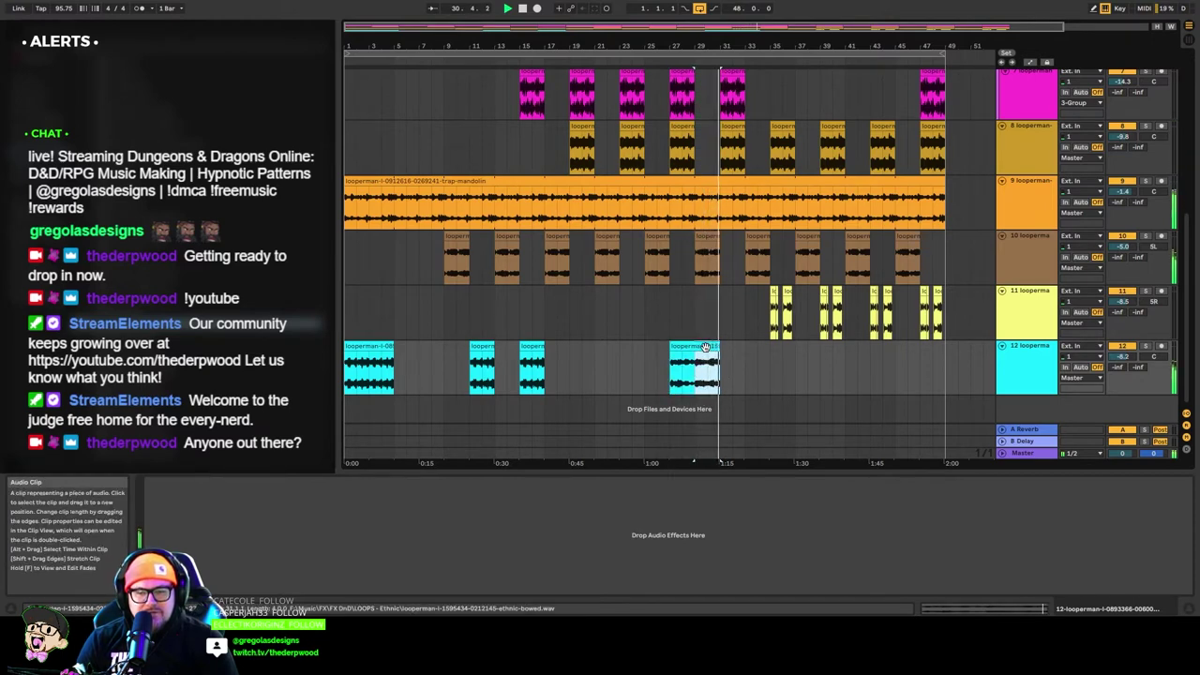
click(756, 384)
scroll(635, 367, up, 4)
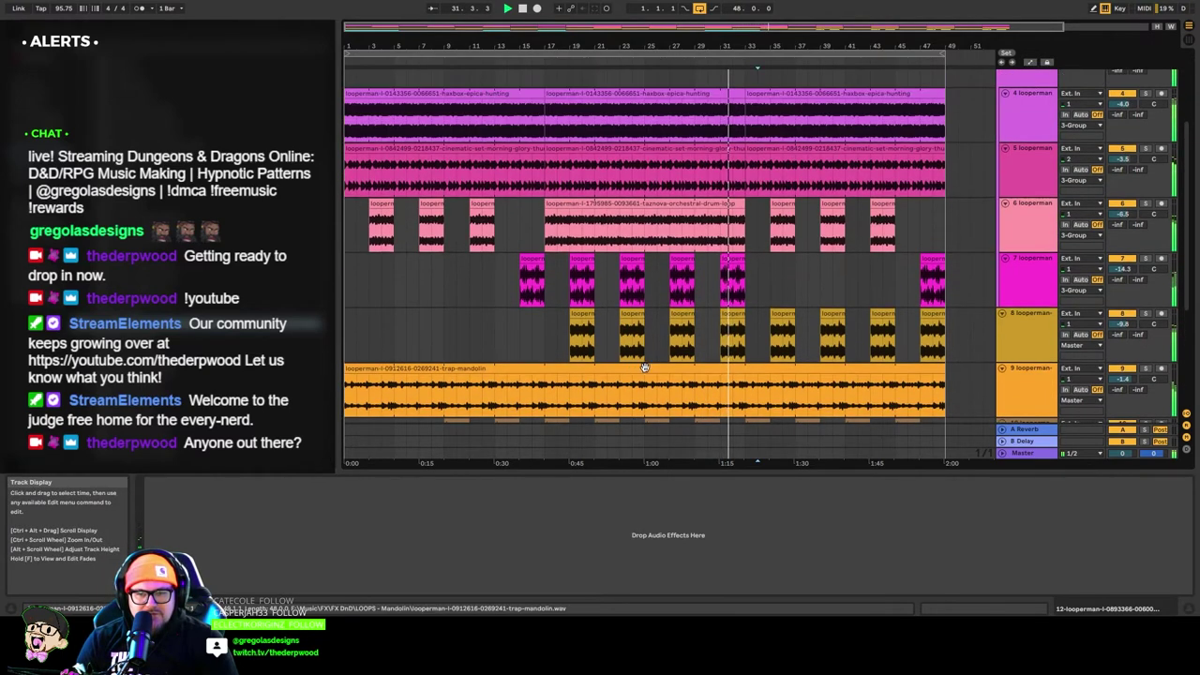
scroll(654, 369, down, 4)
drag(691, 346, 738, 350)
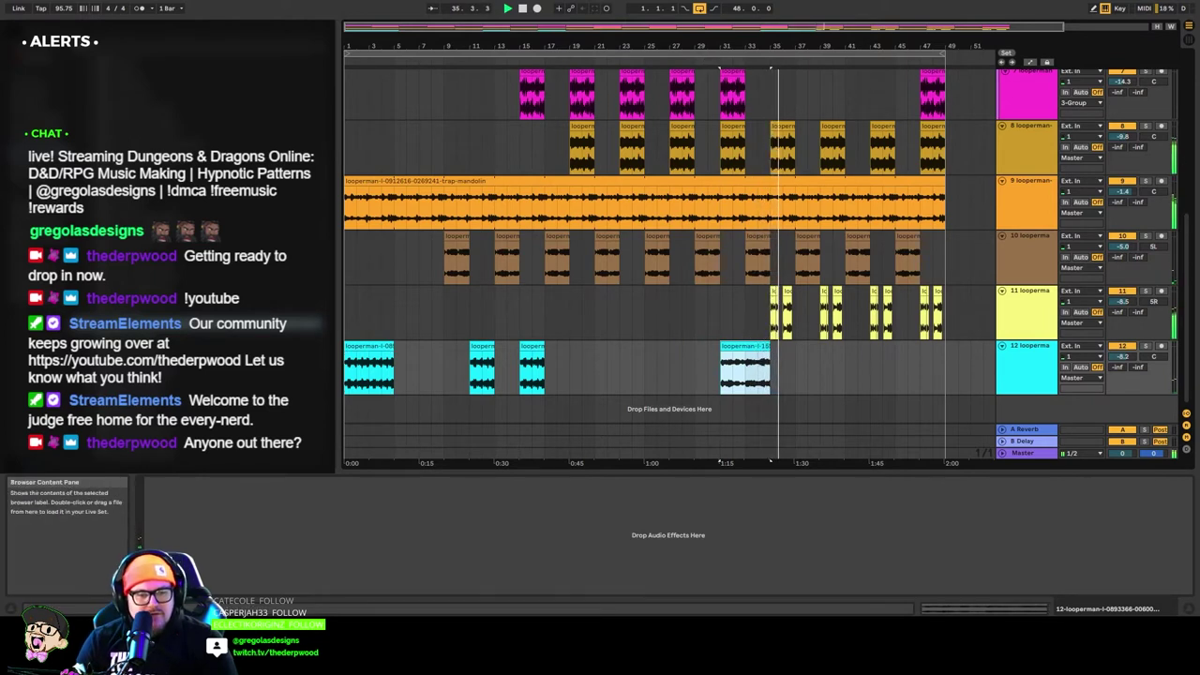
Stop playback and insert a new audio track directly below track 7 in the drum group.
click(225, 366)
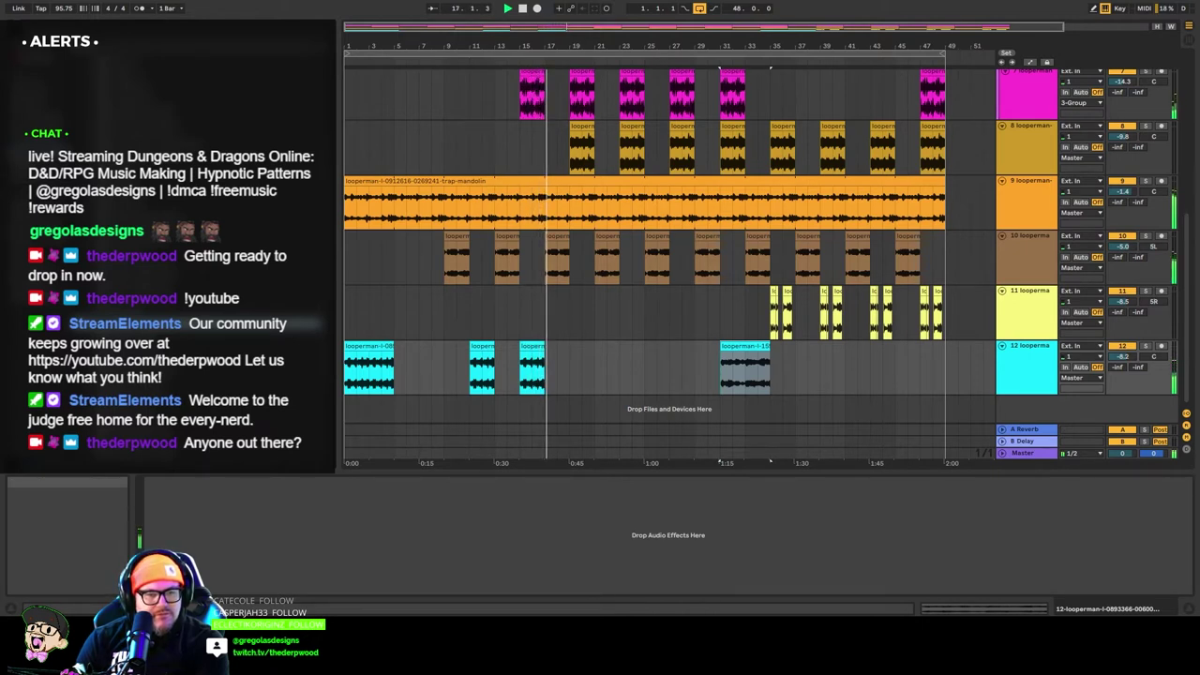
key(space)
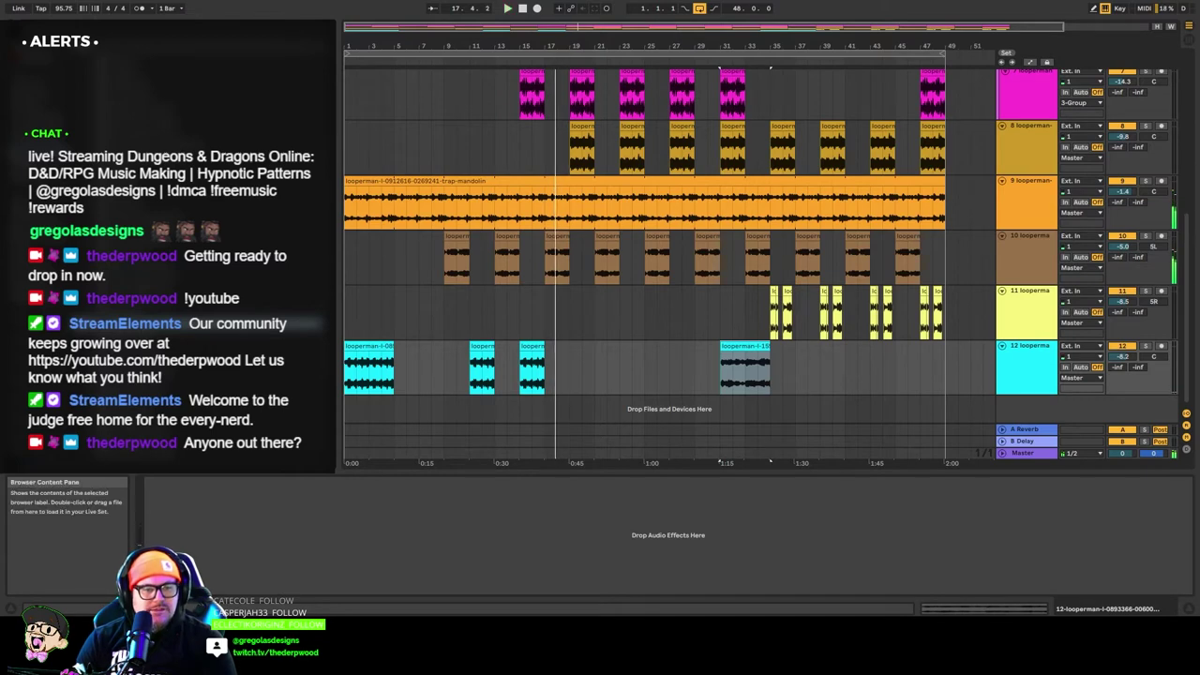
scroll(519, 325, up, 2)
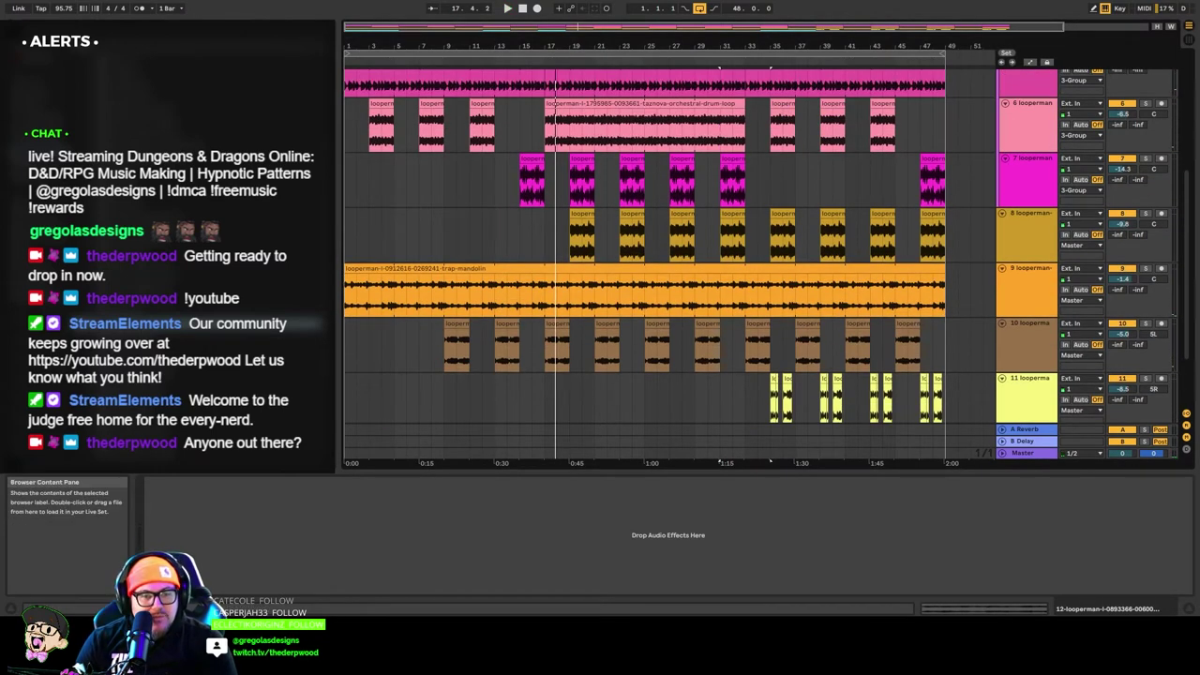
scroll(571, 246, up, 1)
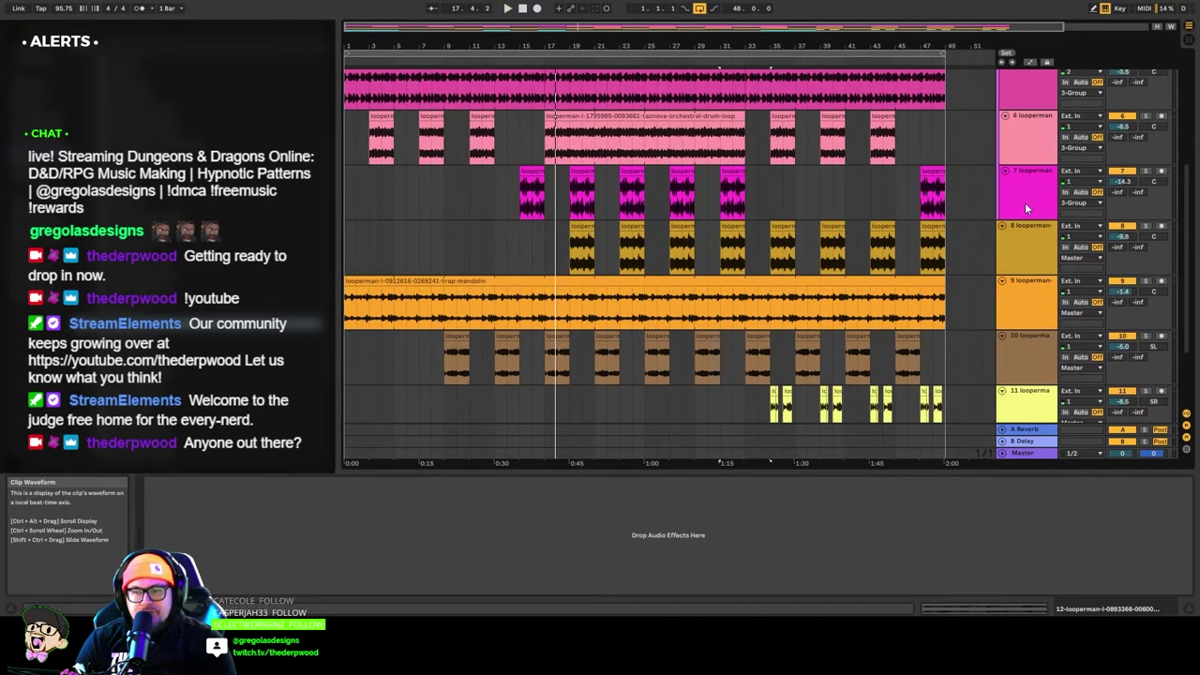
click(1025, 202)
key(ctrl+t)
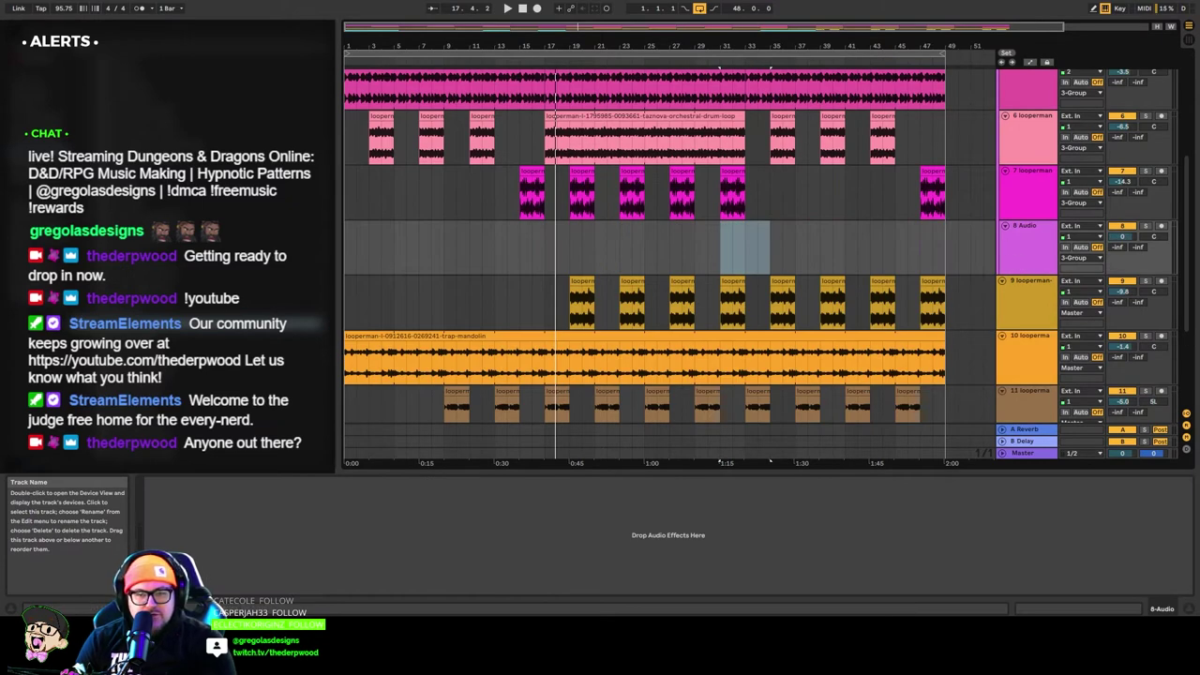
Place the darbuka loop on track 8 at bar 13, shorten it to two bars, and set the track volume to -14.2 dB.
drag(234, 324, 494, 258)
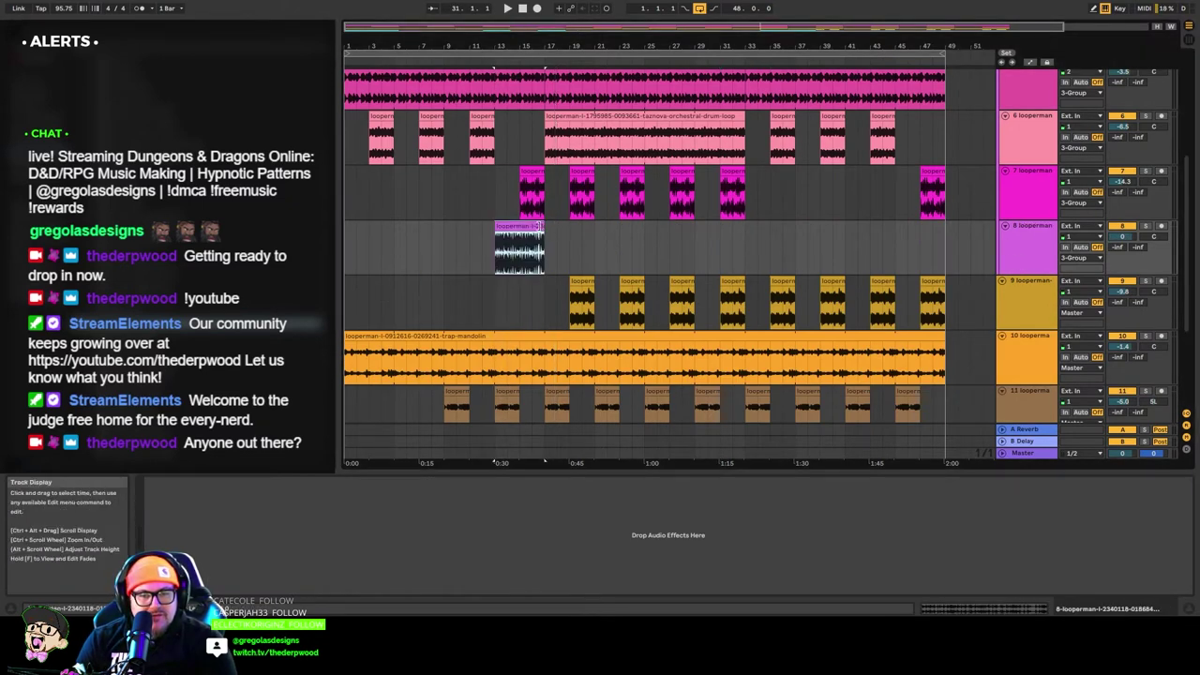
drag(543, 226, 519, 228)
key(space)
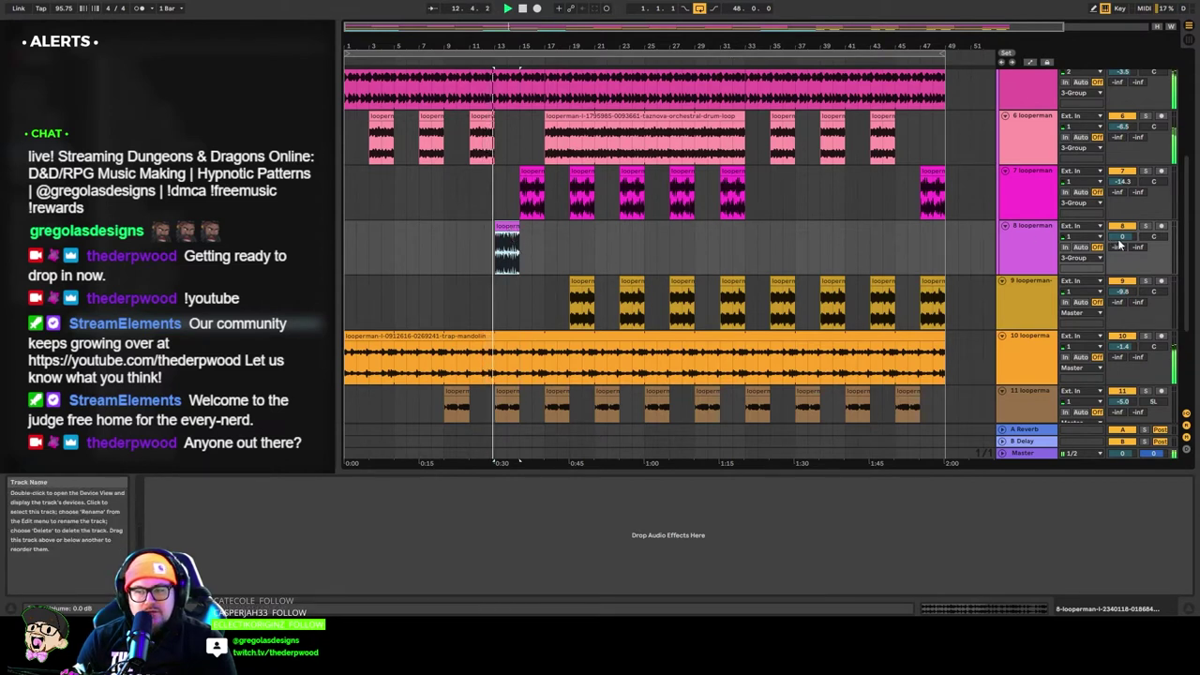
drag(1123, 236, 1123, 253)
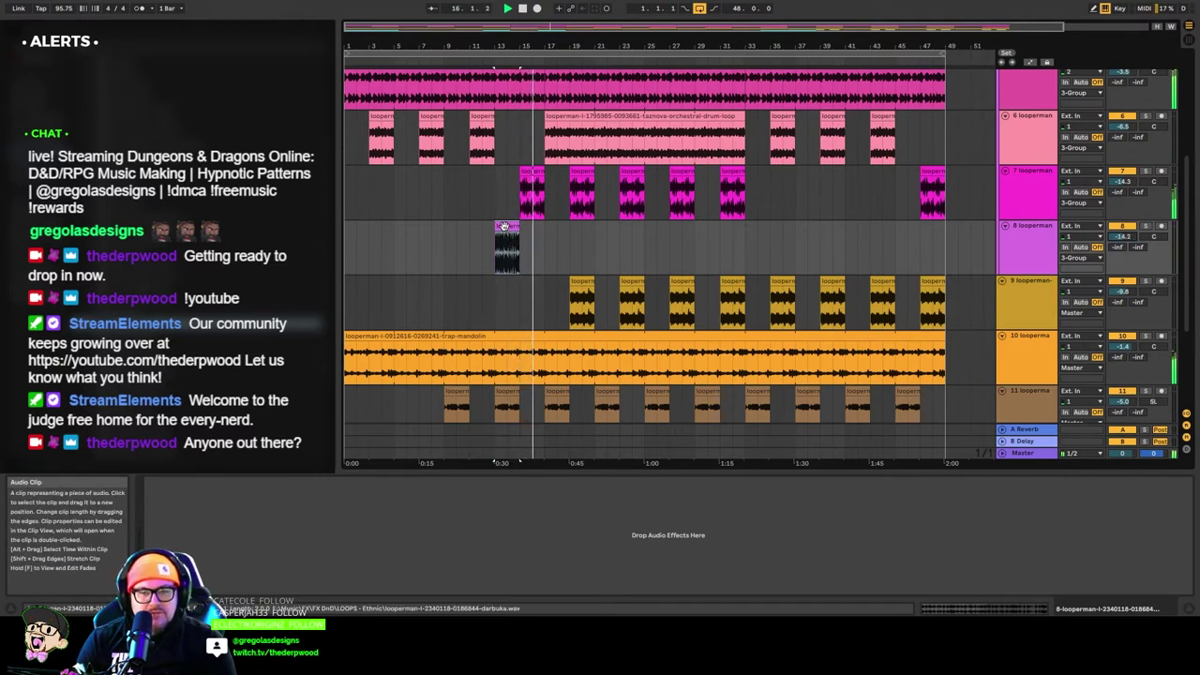
Copy track 8's darbuka clip to bars 17, 21, 25, 29 and 33, and track 9's didgeridoo clip to bar 15.
drag(503, 226, 557, 227)
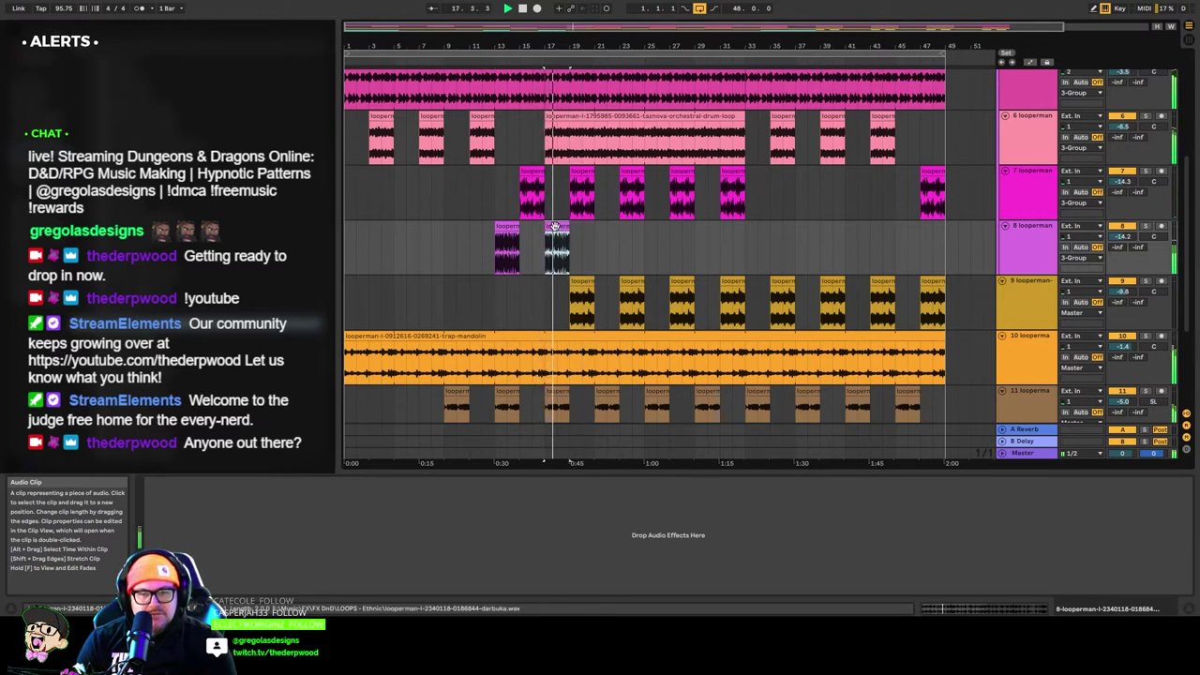
drag(554, 226, 714, 227)
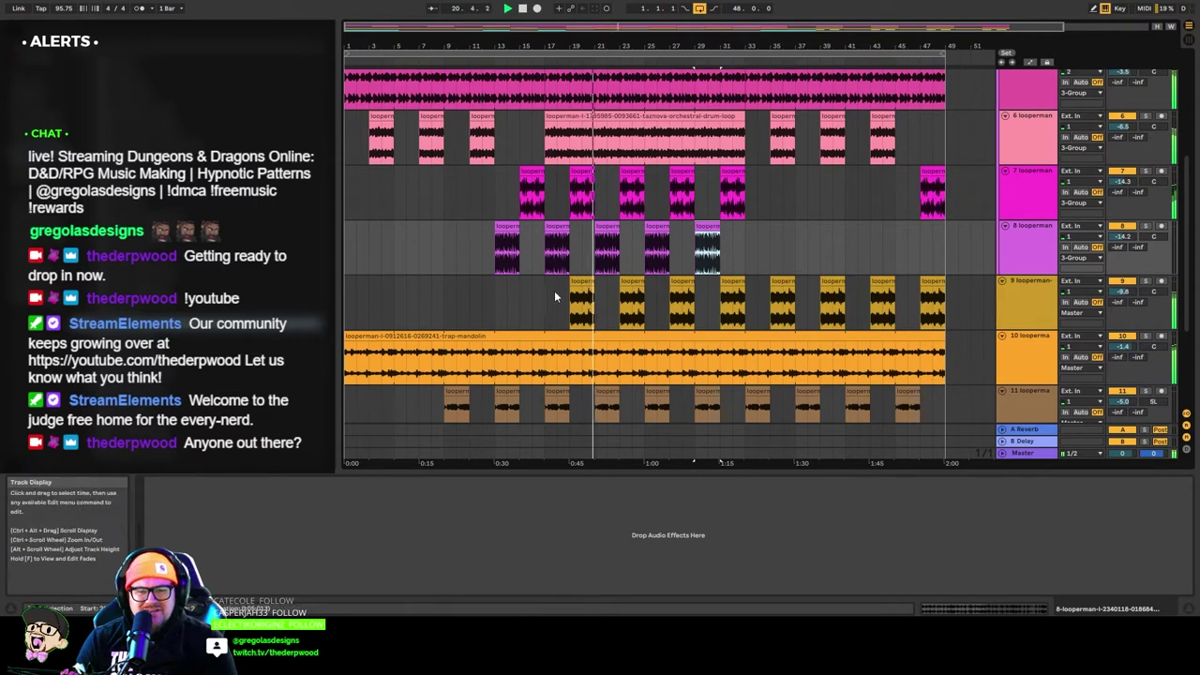
drag(577, 298, 530, 290)
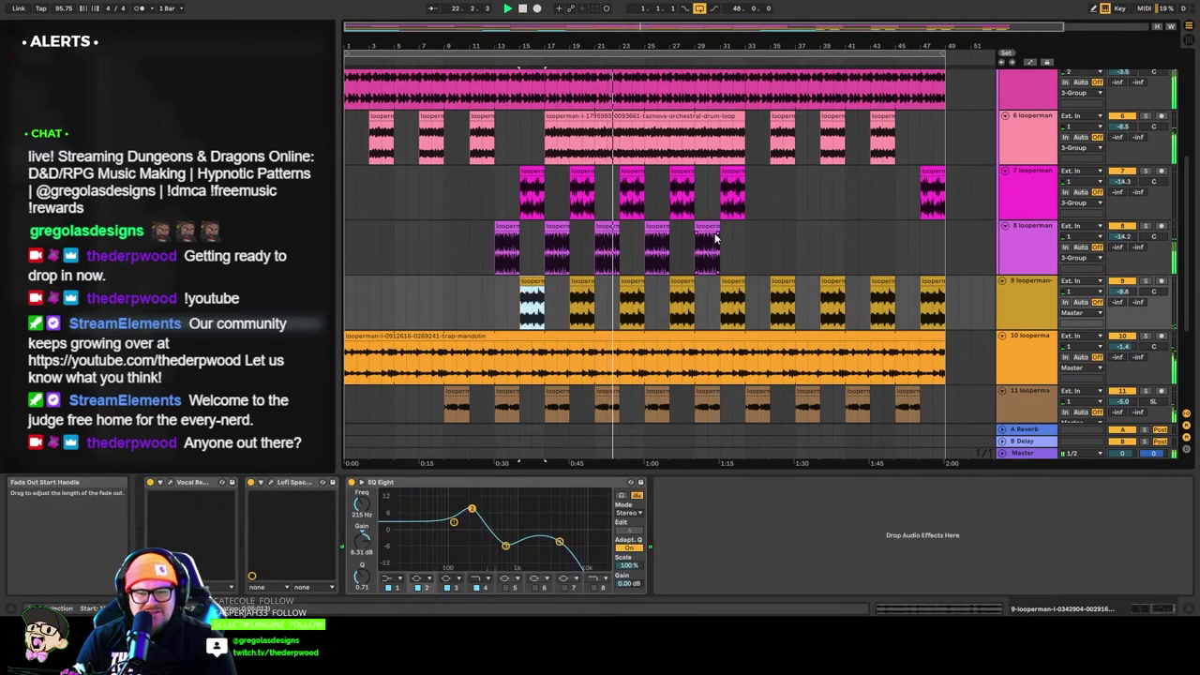
drag(715, 238, 757, 229)
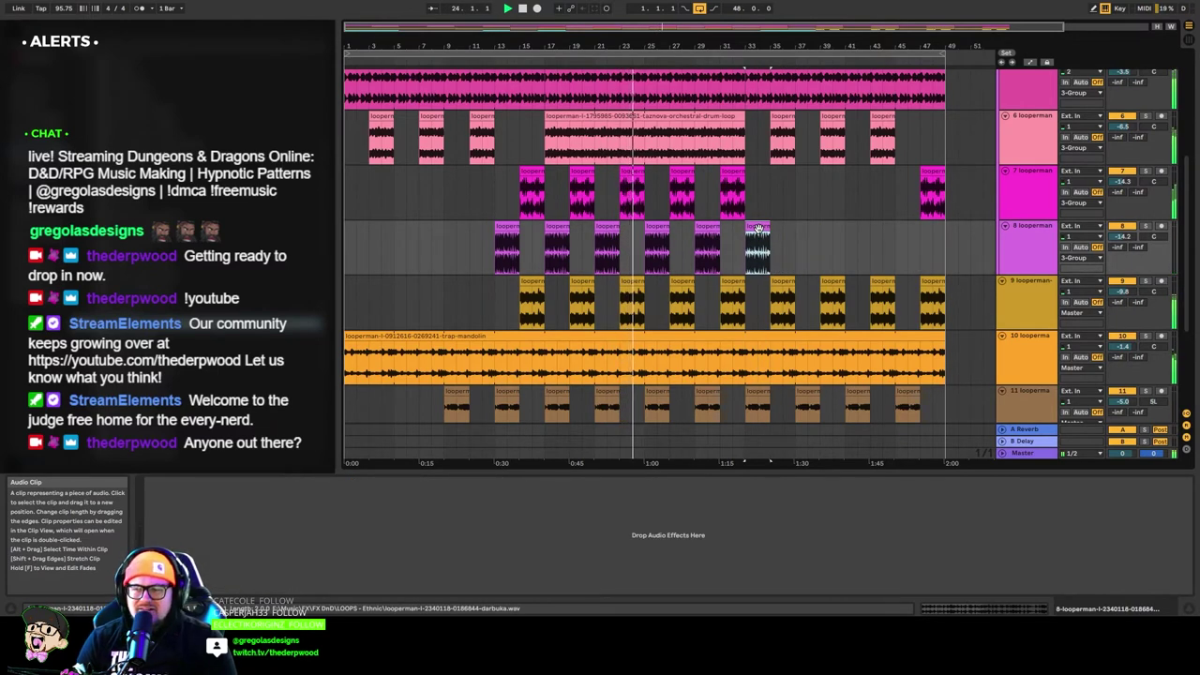
Raise the project tempo to 99 BPM while the arrangement plays.
click(733, 250)
scroll(420, 259, down, 5)
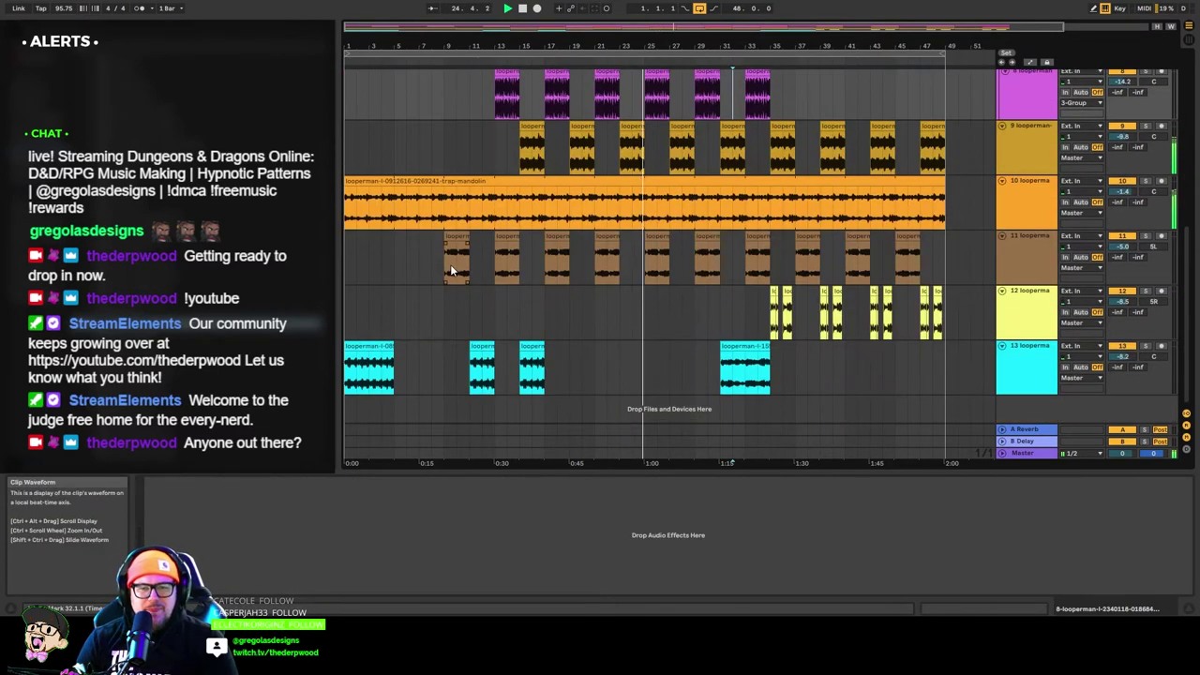
scroll(450, 264, up, 3)
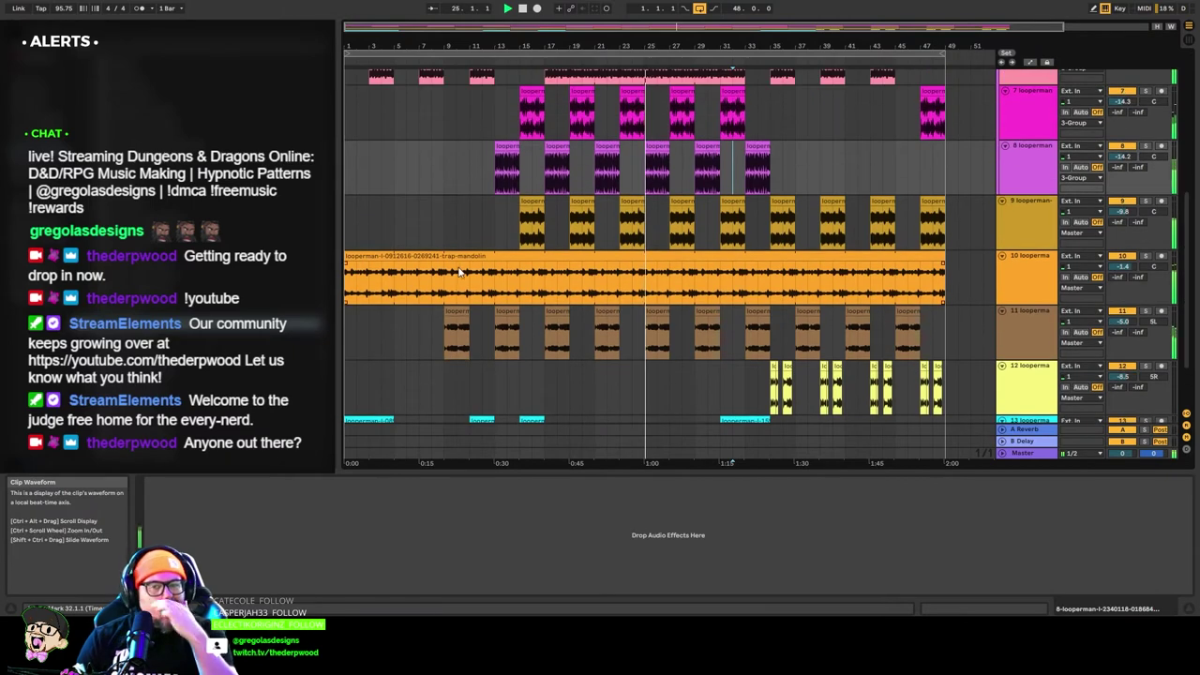
click(64, 8)
drag(64, 8, 63, 5)
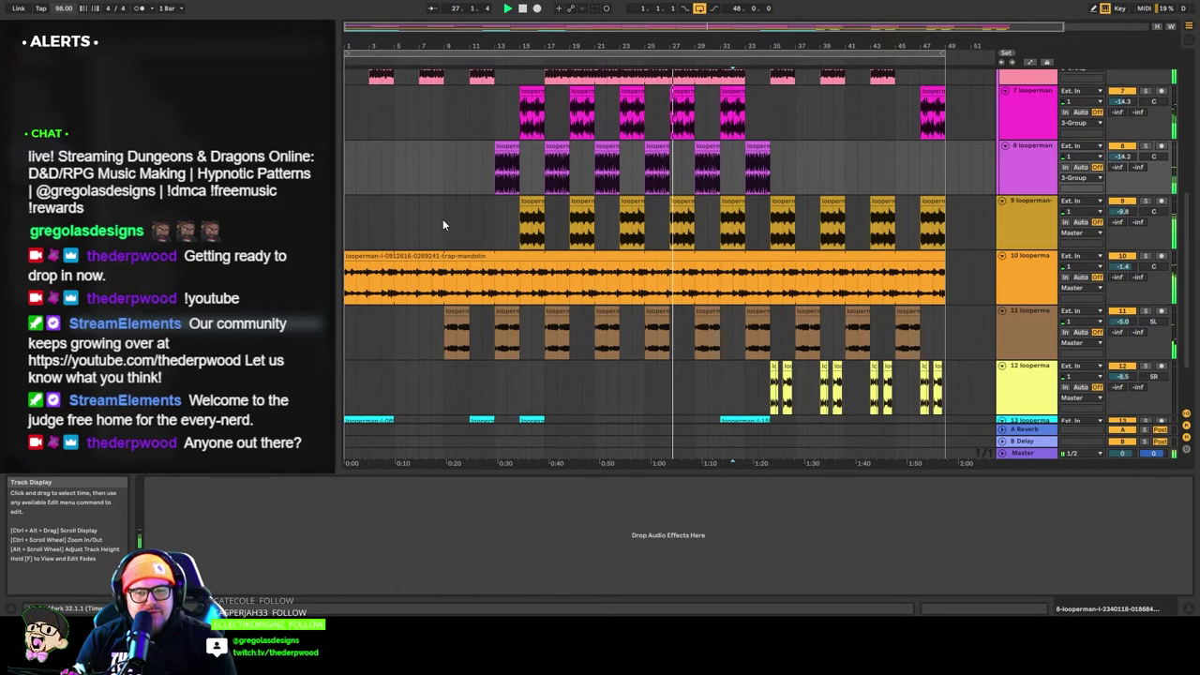
scroll(431, 219, down, 2)
drag(64, 8, 64, 4)
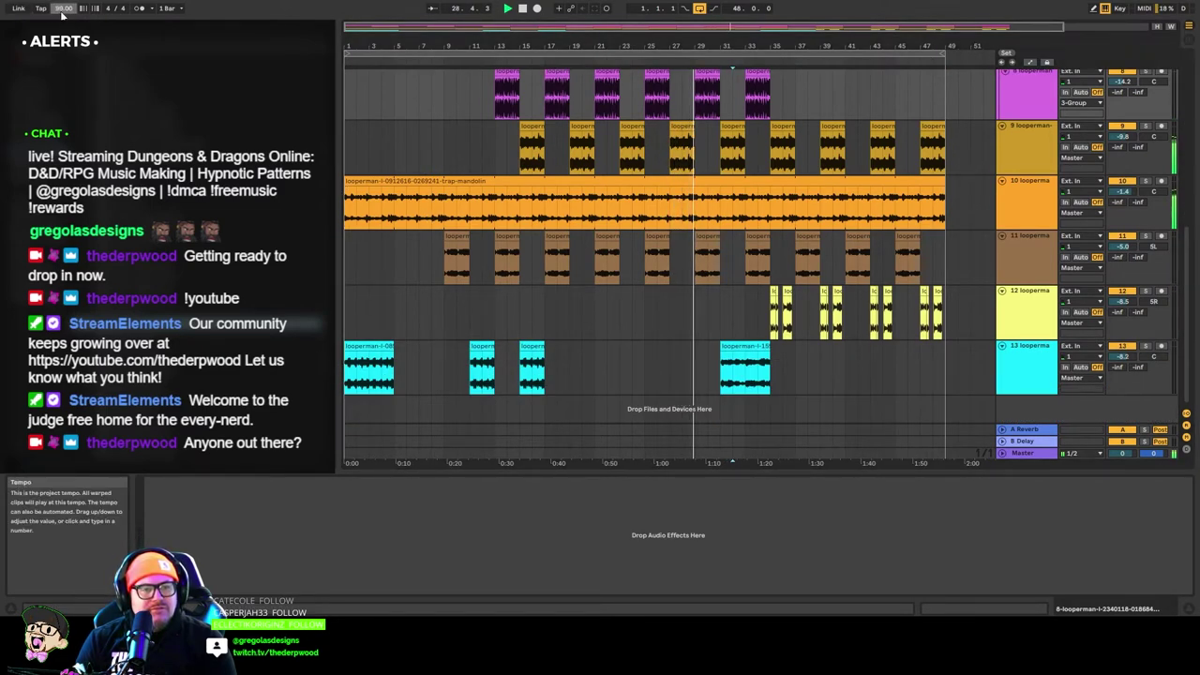
Set the gain of track 13's ethnic-bowed clip at bar 31 to -4.39 dB and duplicate its last two bars at bar 35.
scroll(420, 261, up, 5)
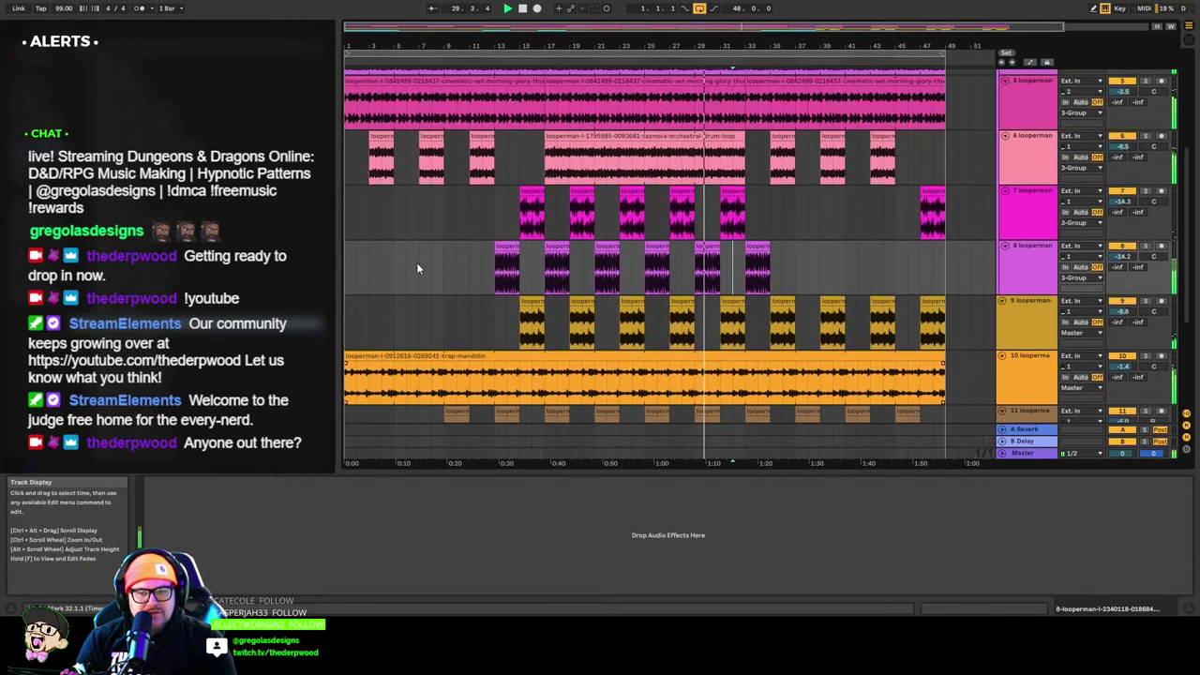
scroll(416, 263, down, 5)
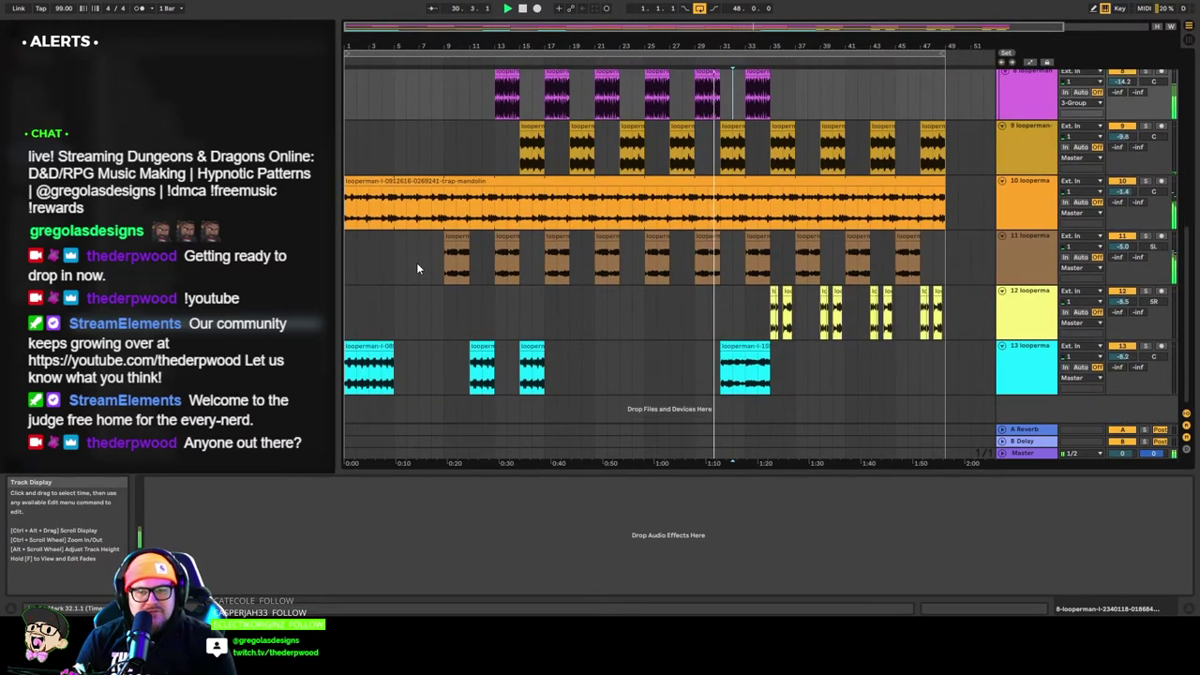
scroll(417, 267, up, 5)
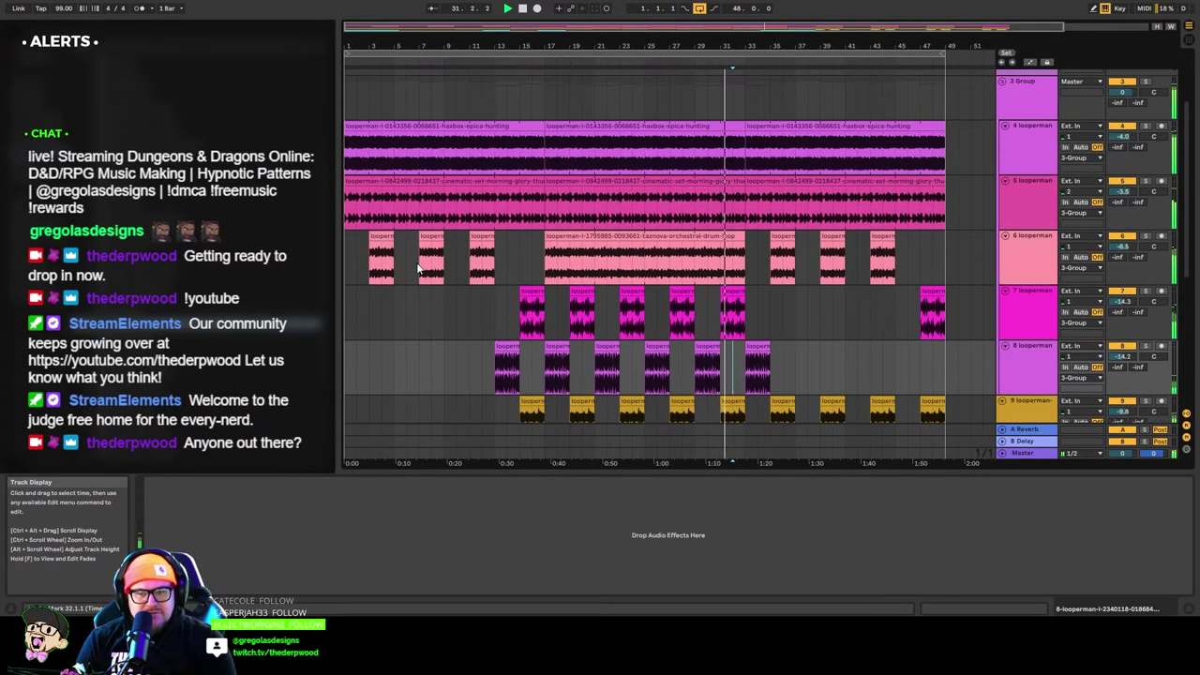
scroll(419, 269, down, 5)
click(734, 348)
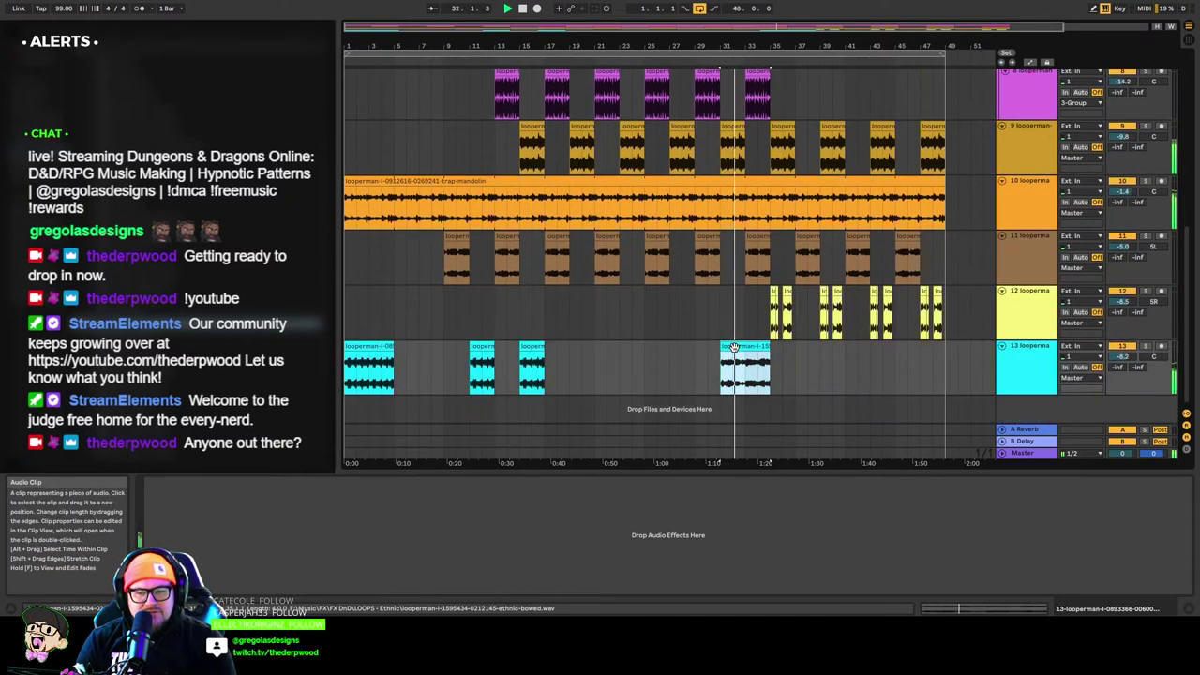
double_click(734, 348)
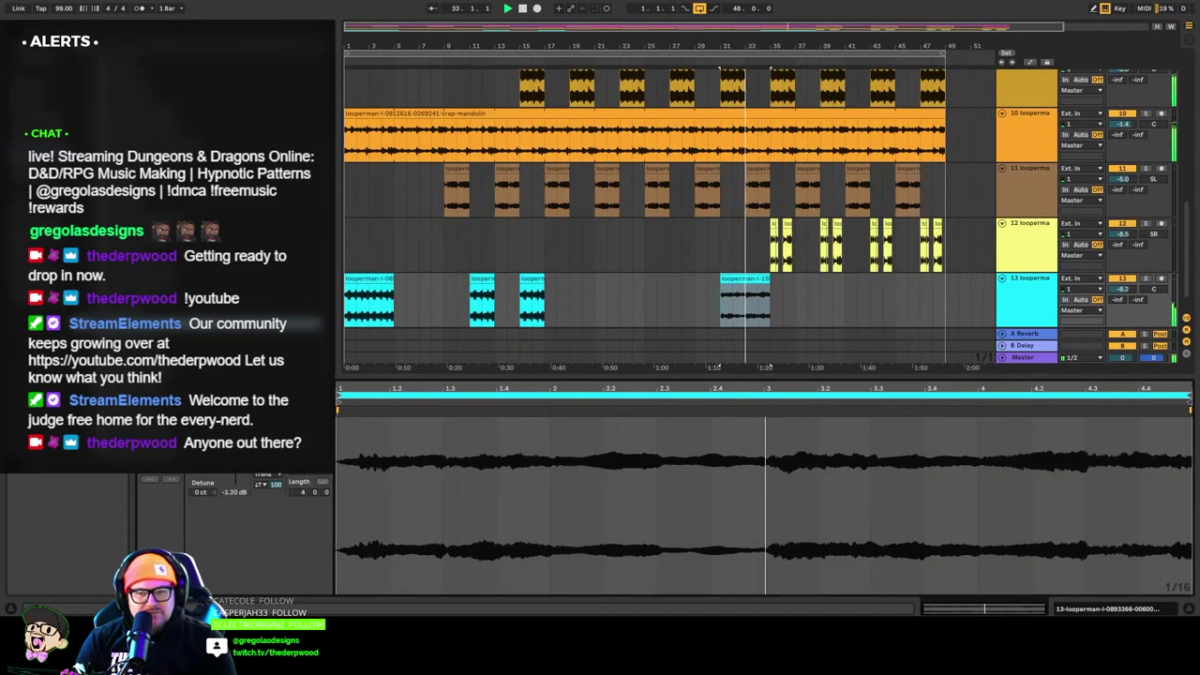
drag(235, 442, 235, 446)
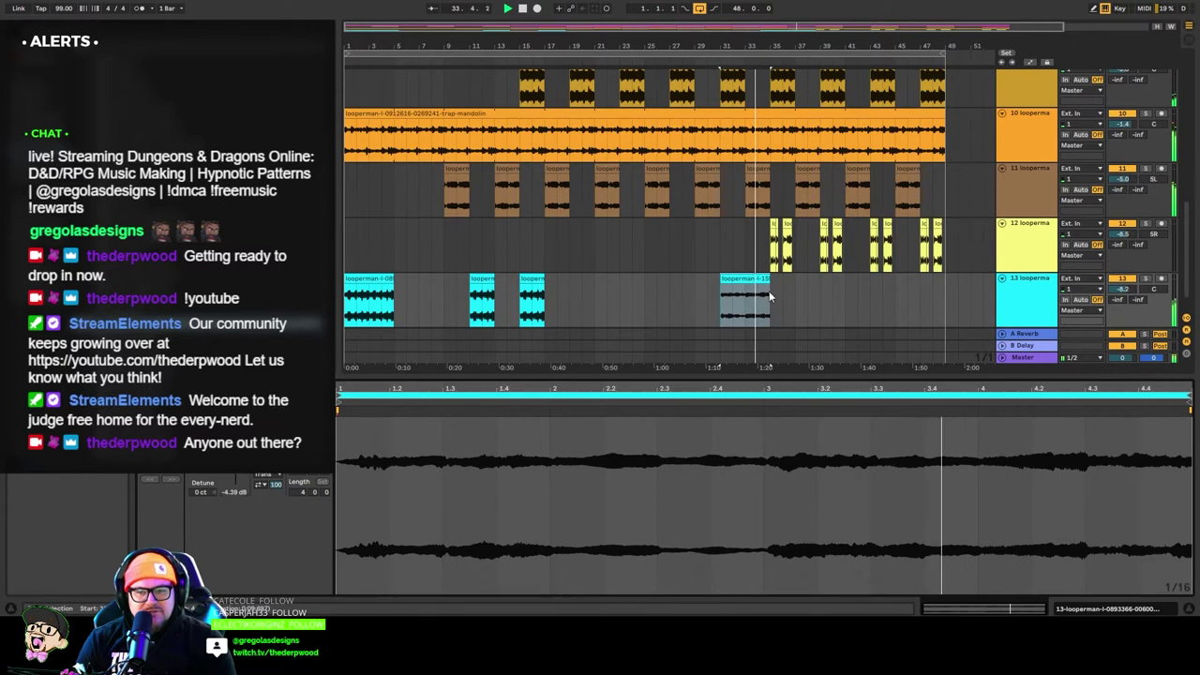
drag(747, 310, 764, 310)
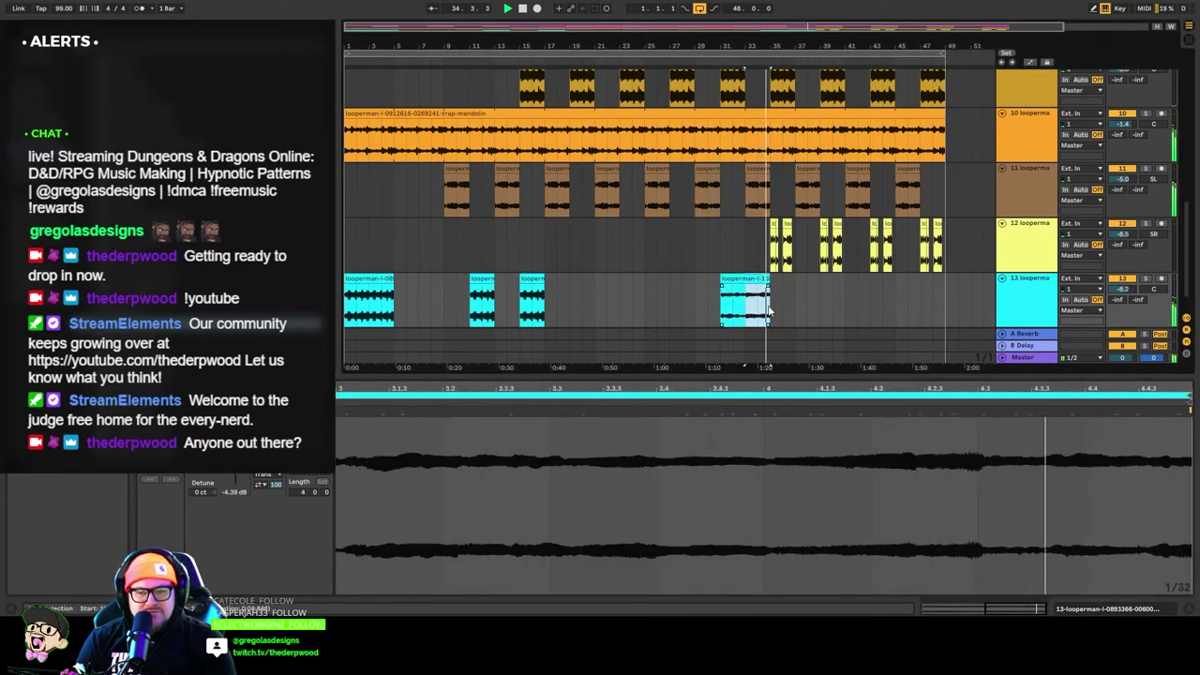
key(ctrl+d)
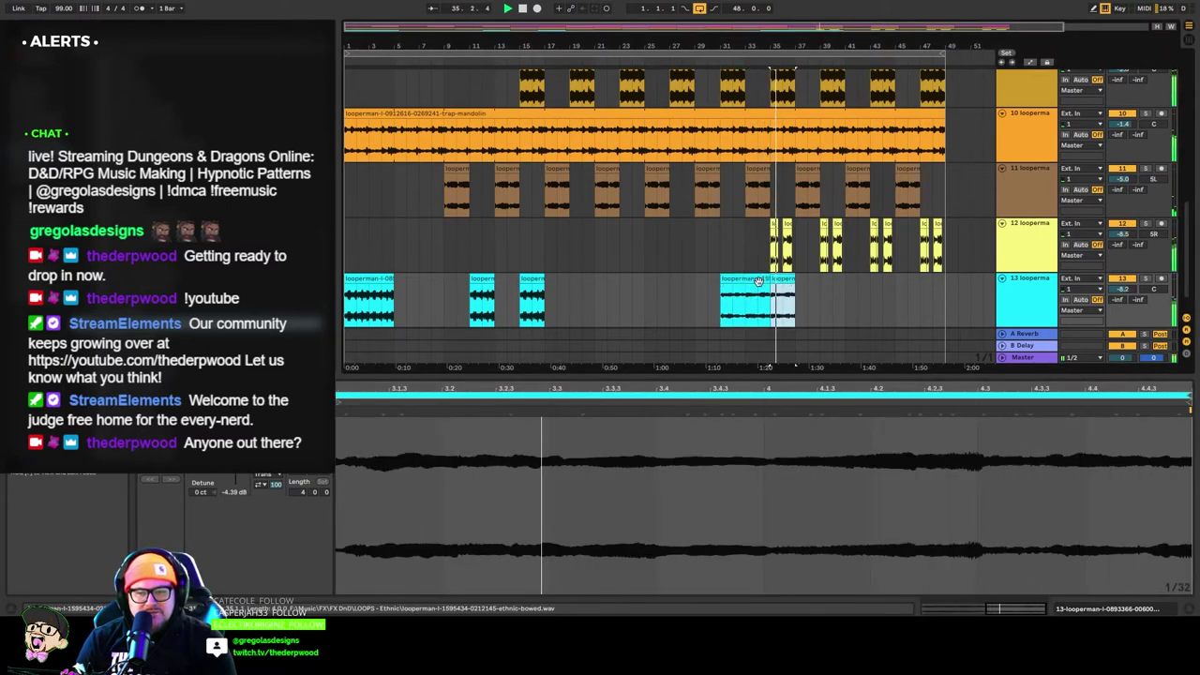
Lay out copies of the ethnic-bowed clip on track 13 starting at bars 31, 35, 39, 43 and 47.
drag(769, 282, 745, 281)
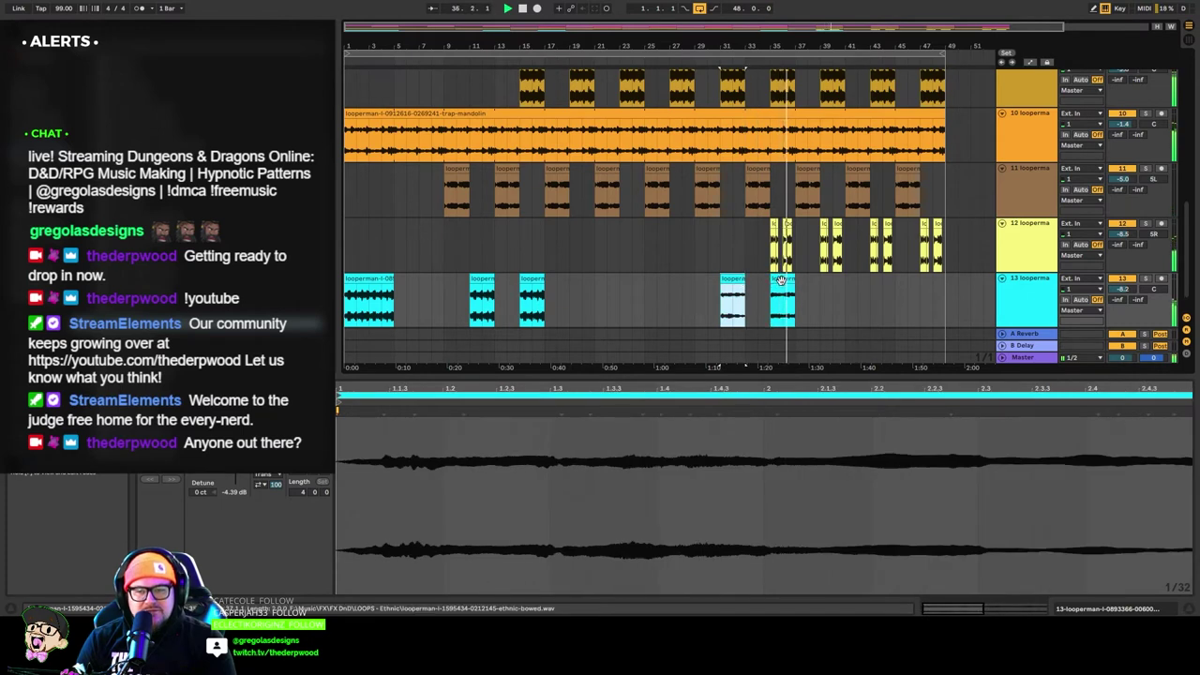
drag(780, 279, 833, 281)
key(ctrl+d)
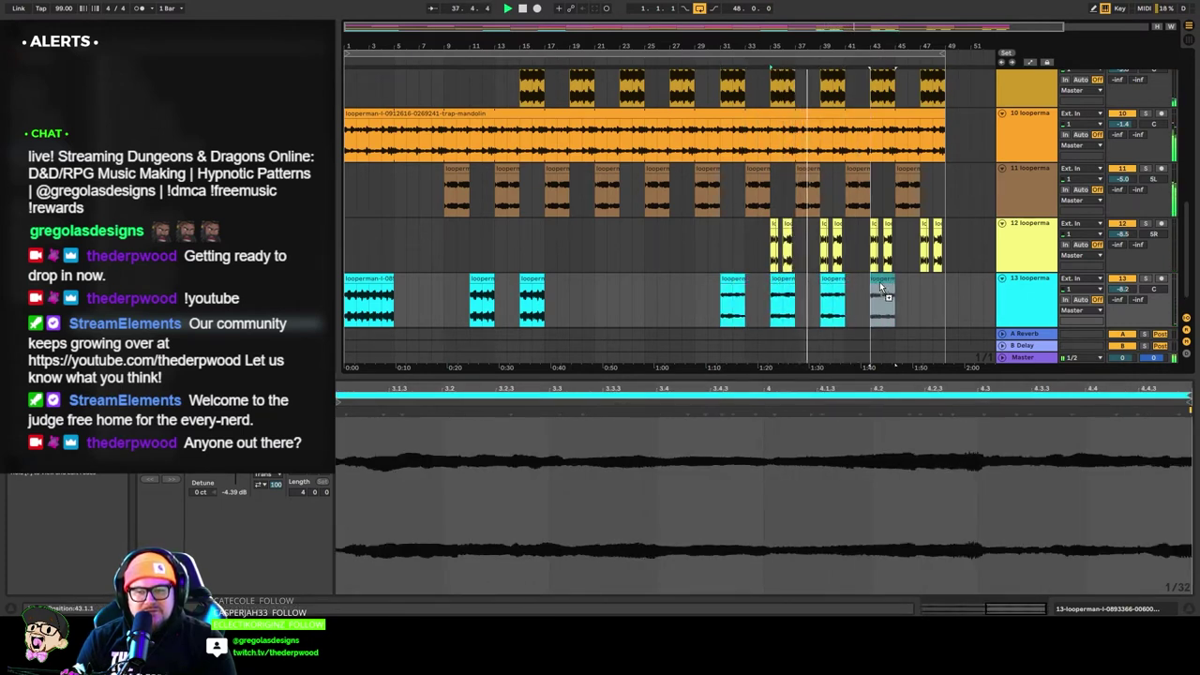
key(ctrl+d)
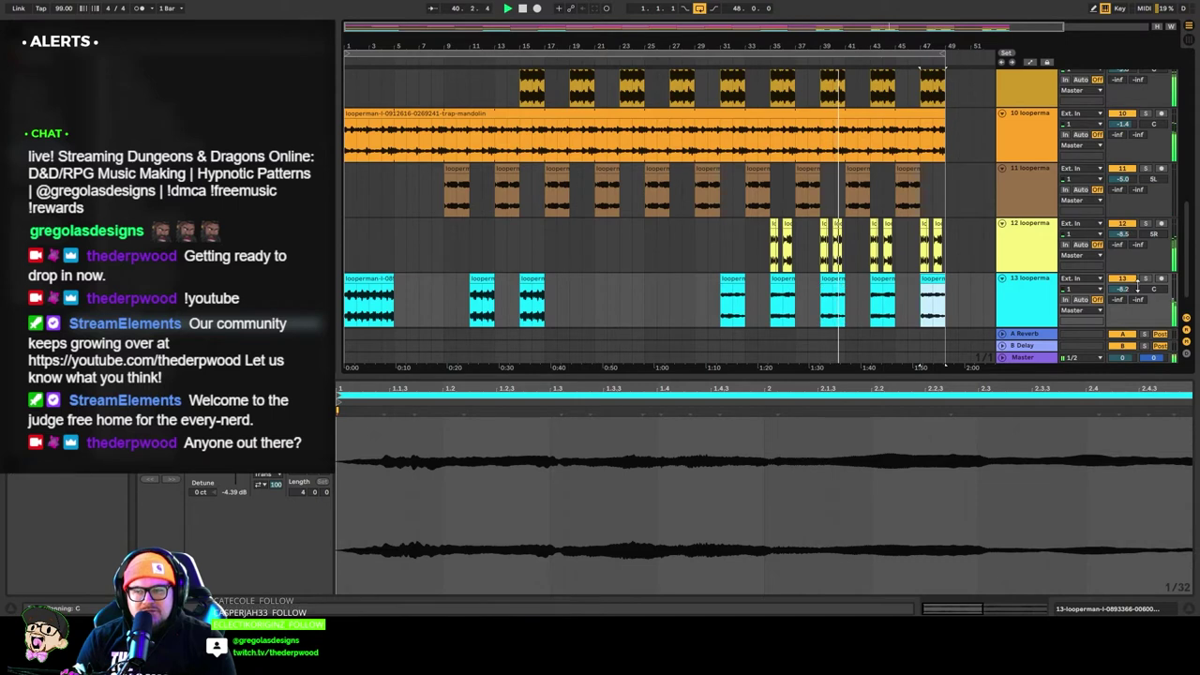
Move the five ethnic-bowed clips between bars 31 and 49 from track 13 onto a new track below it.
click(681, 319)
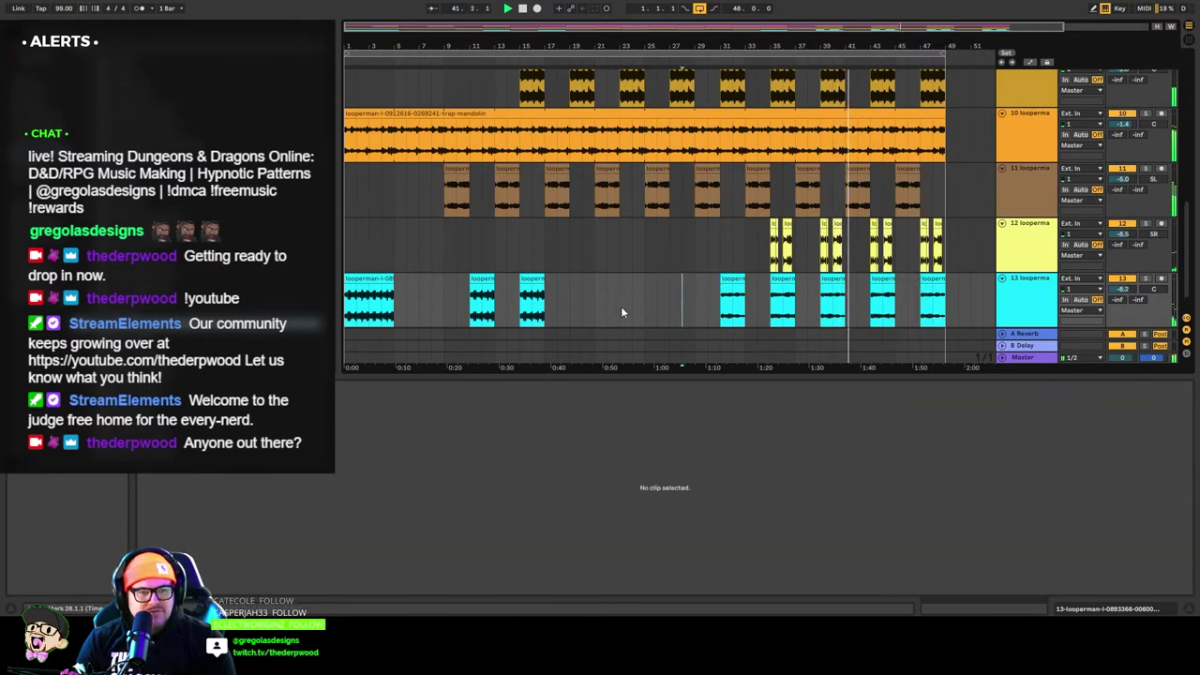
click(732, 298)
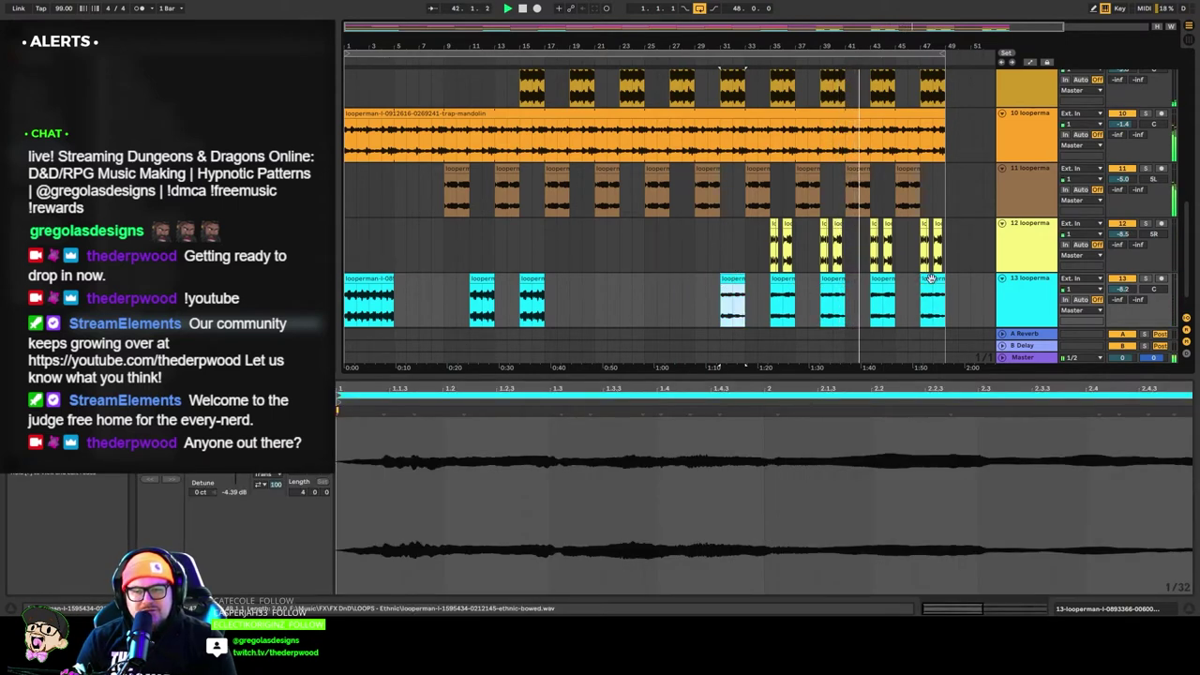
shift+click(931, 278)
drag(737, 280, 733, 317)
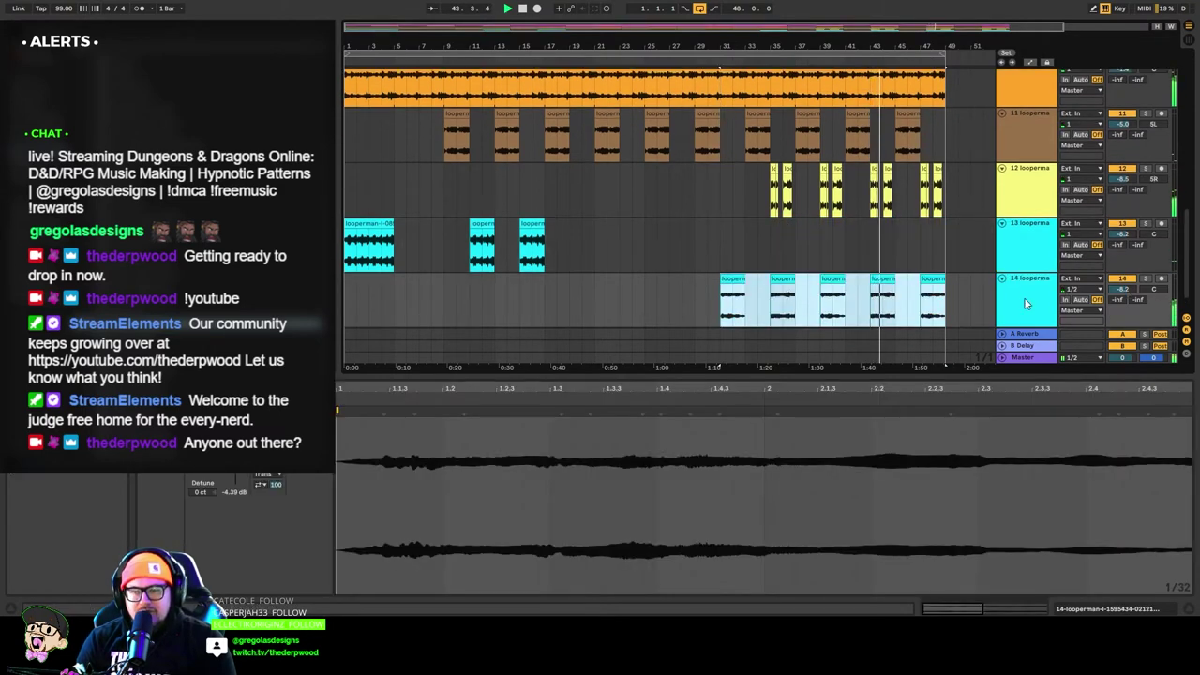
Play the arrangement from around bar 31 and check the bowed clips on track 14 in solo and in the full mix.
click(1026, 303)
drag(1121, 290, 1122, 297)
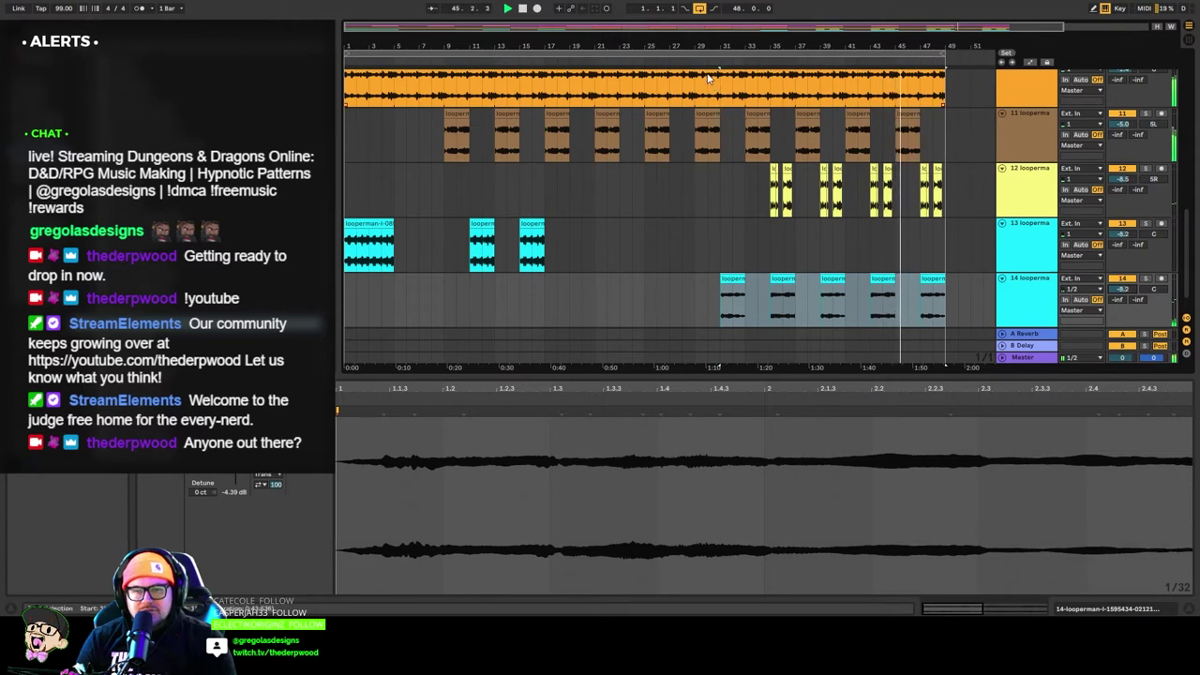
click(711, 68)
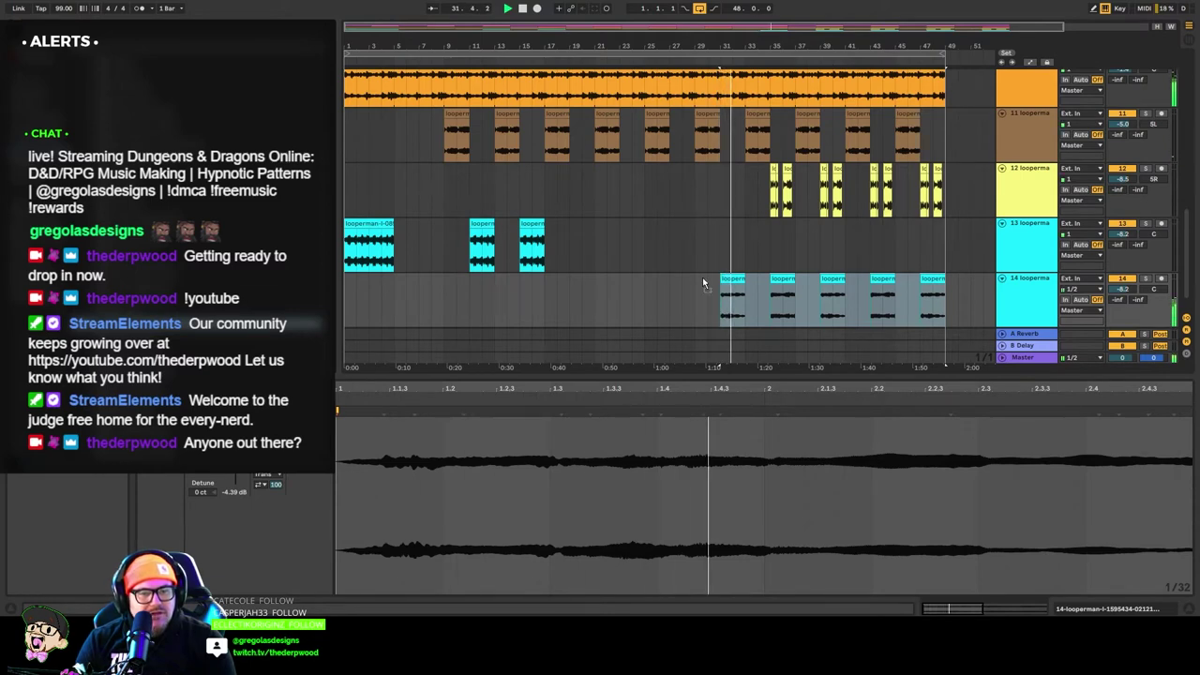
click(1001, 308)
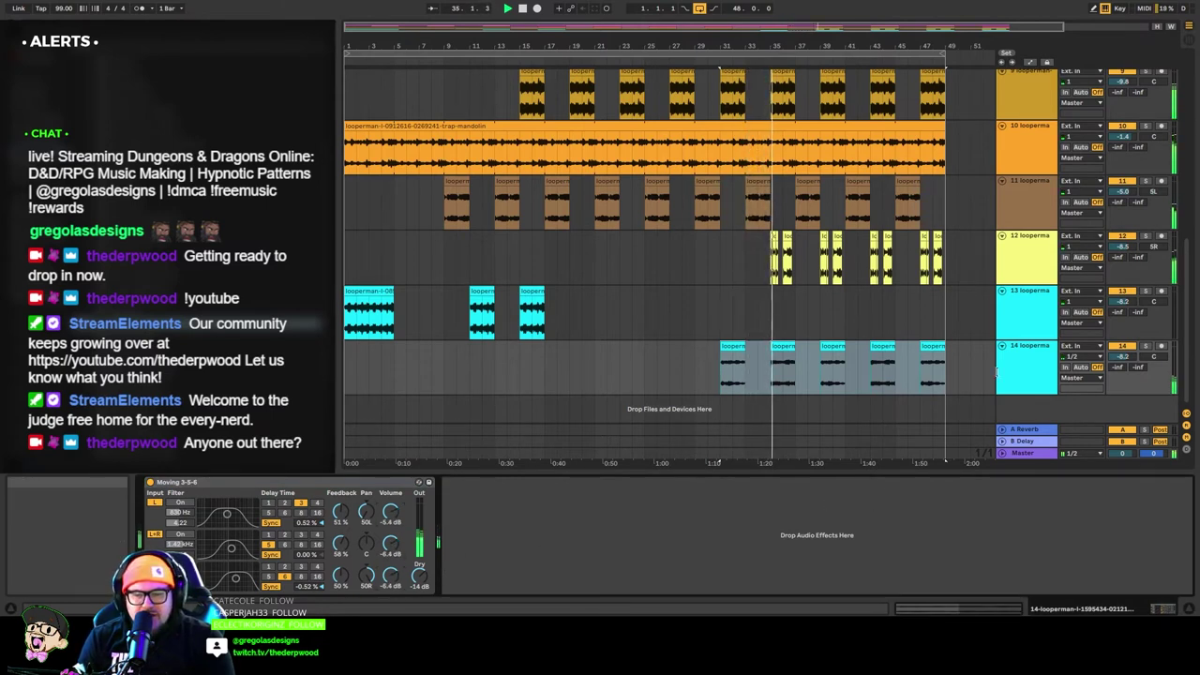
click(1145, 347)
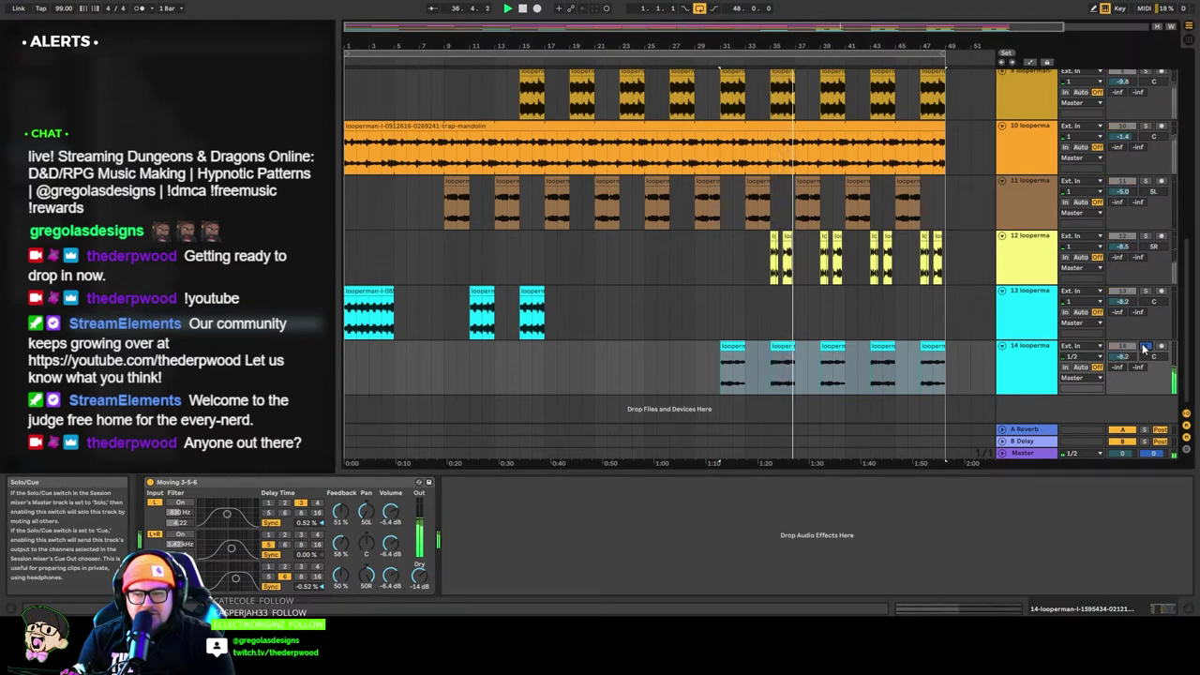
click(1144, 346)
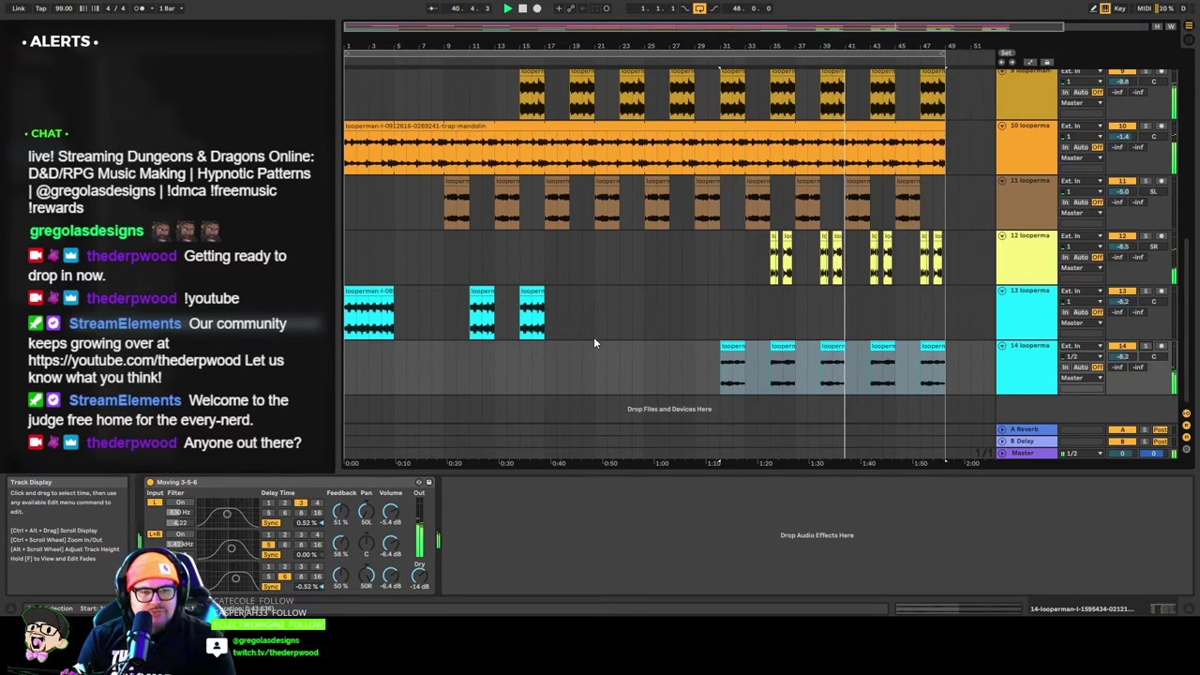
scroll(593, 343, up, 8)
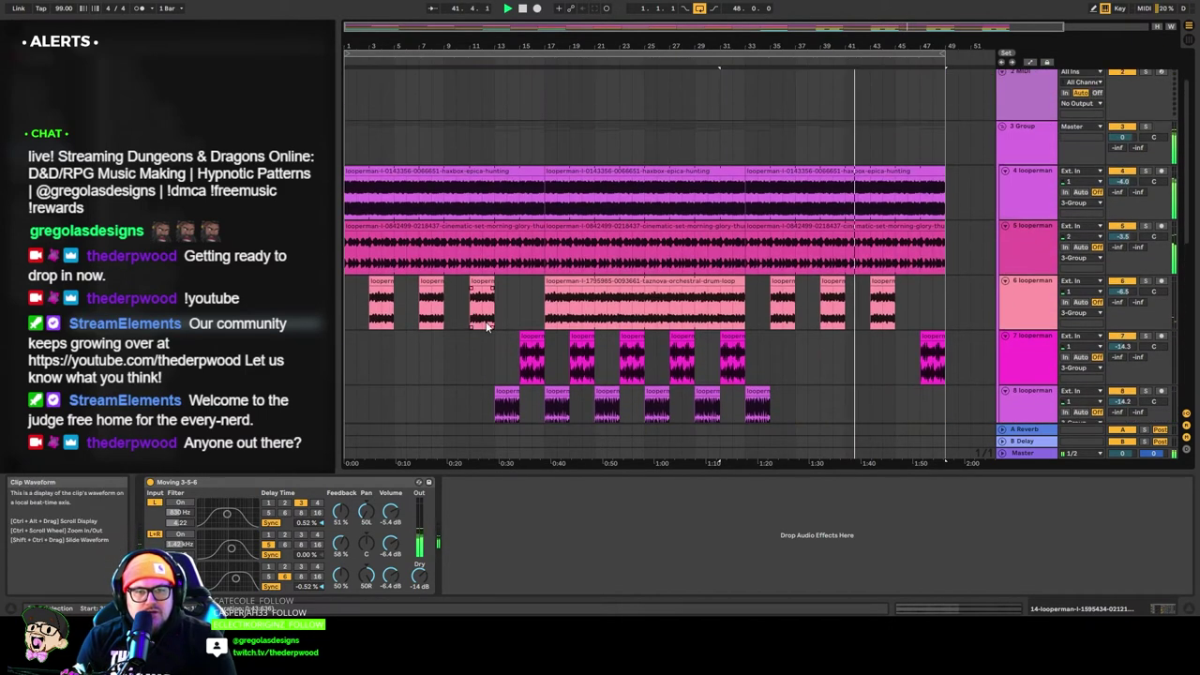
scroll(485, 323, down, 5)
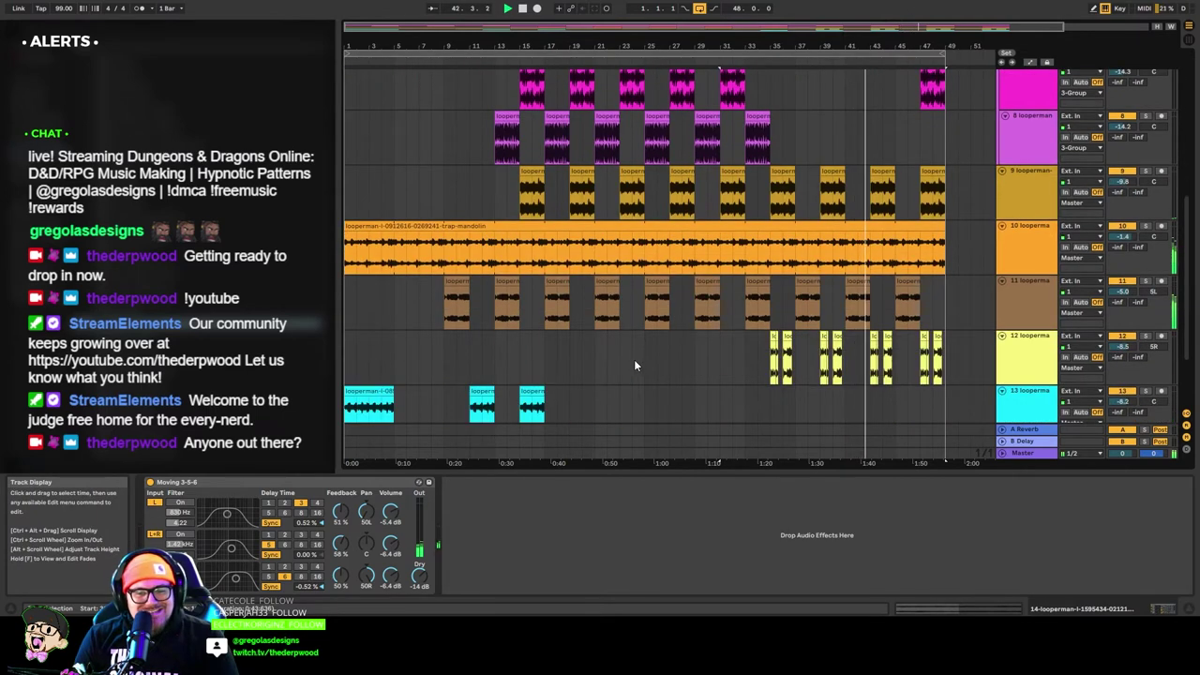
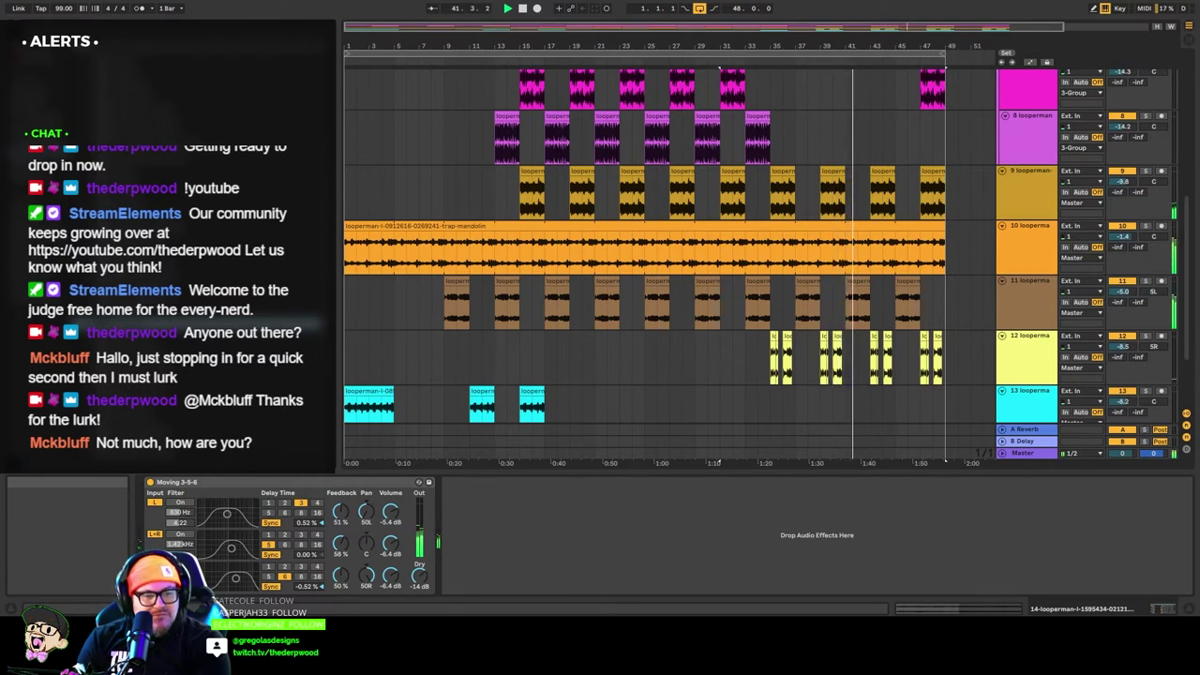
Add the pan-pipe-flute-marcato loop at bar 8 on a new track 15 and audition it in solo.
scroll(671, 382, down, 3)
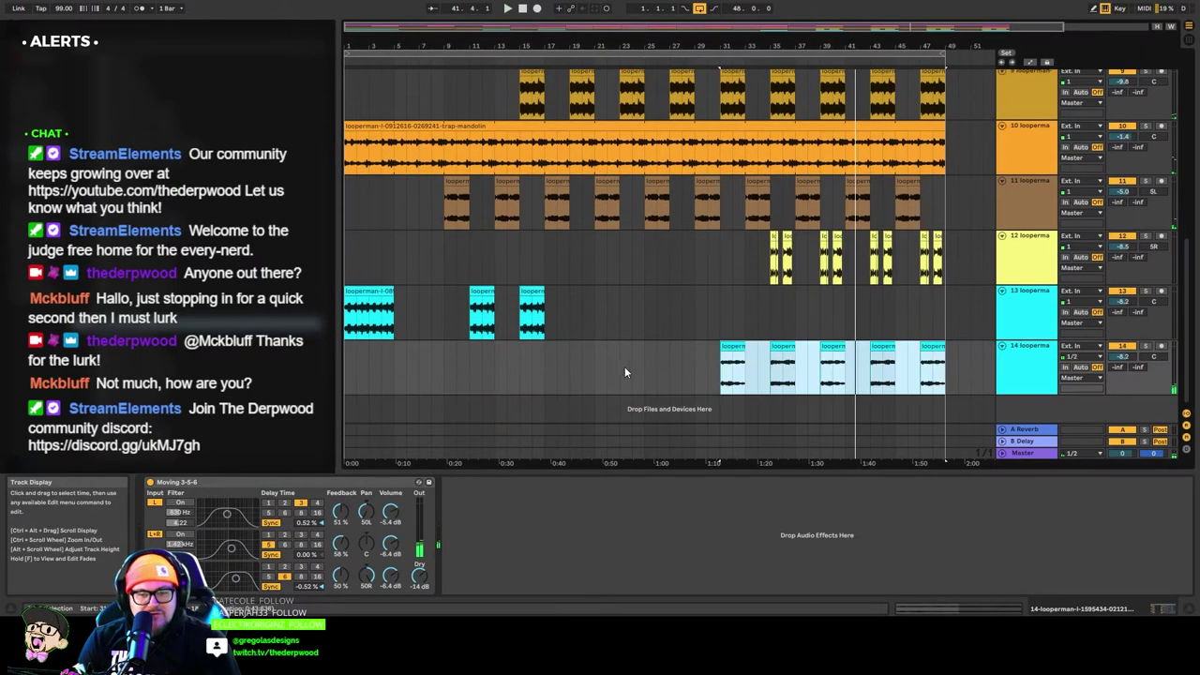
drag(272, 375, 427, 397)
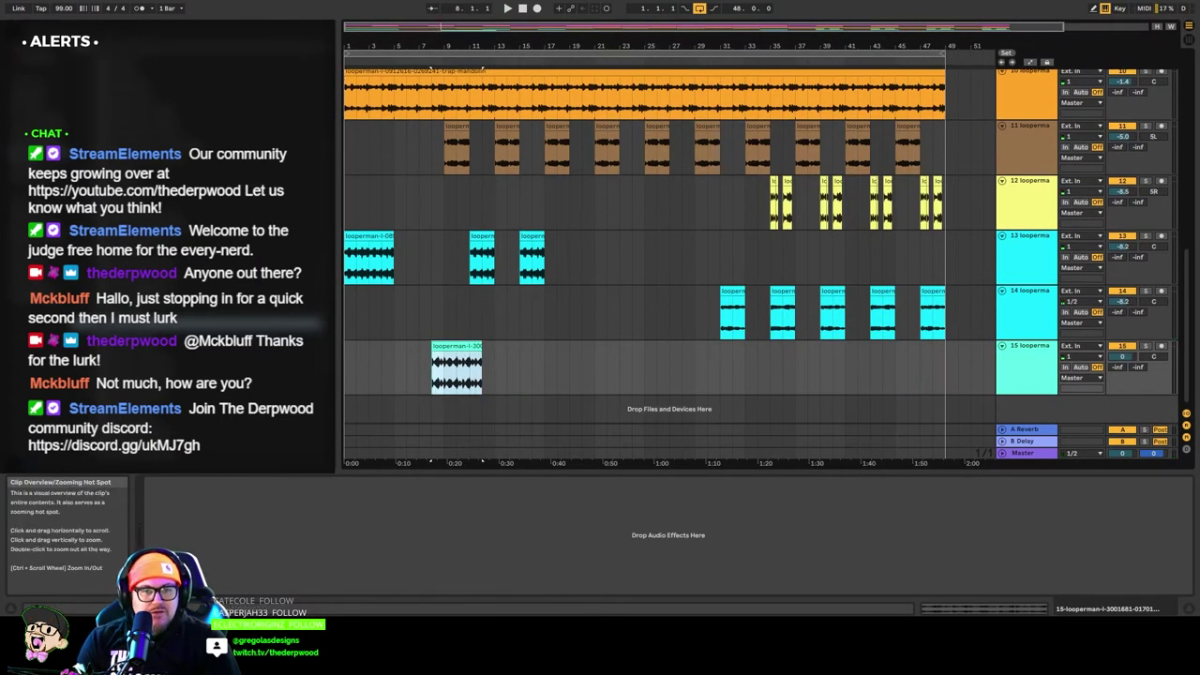
drag(439, 28, 445, 94)
key(space)
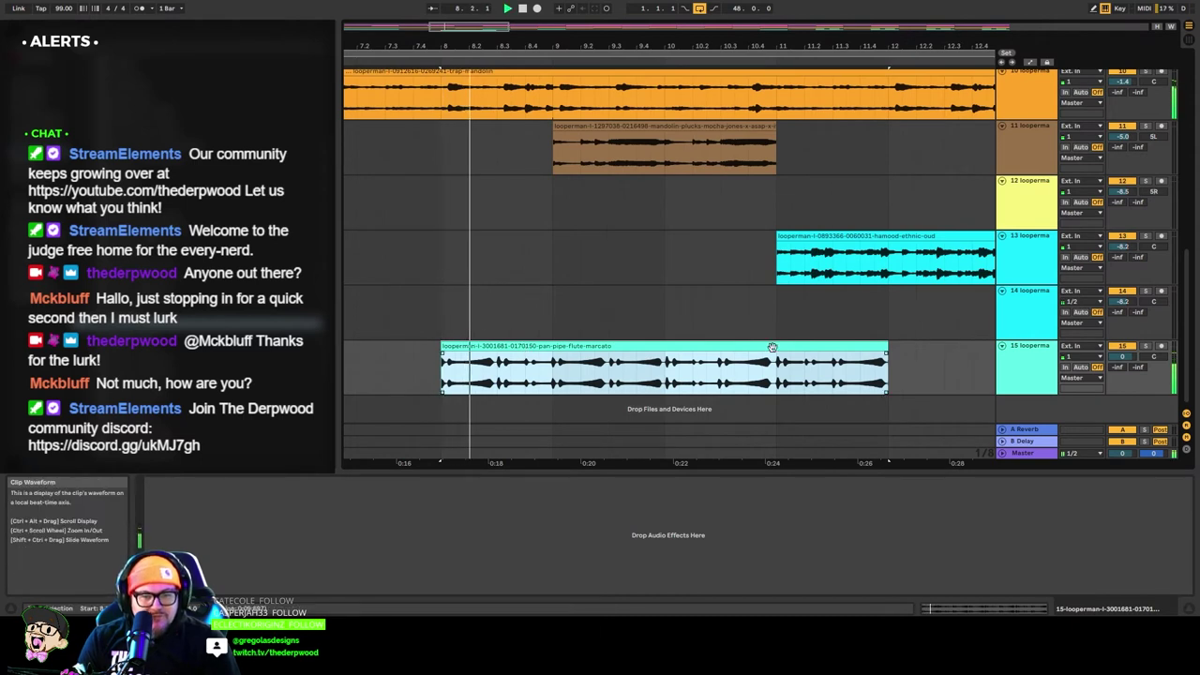
click(1145, 346)
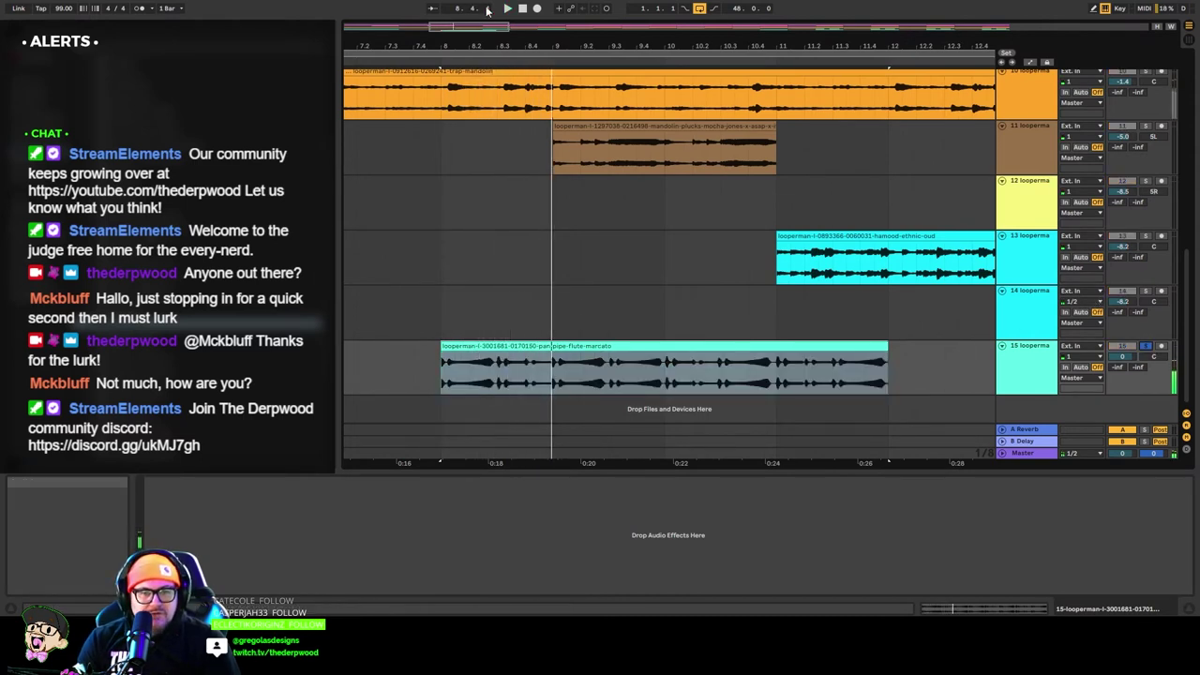
key(space)
key(space)
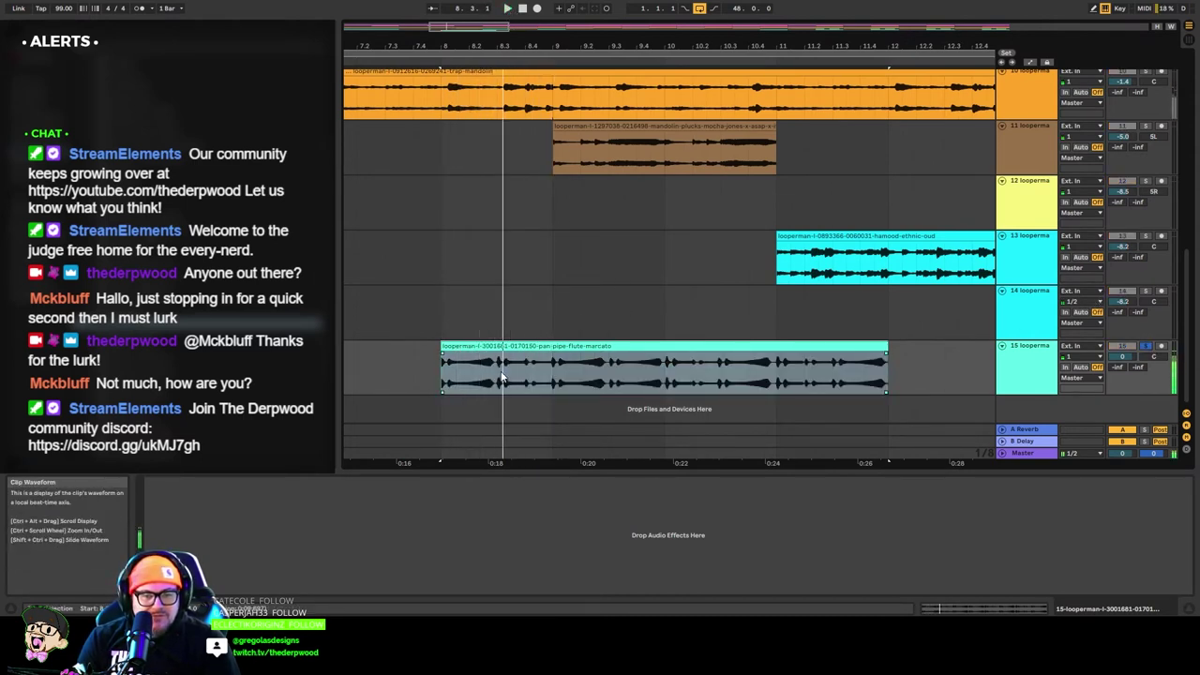
Split the pan-pipe flute clip at 8.3 and delete everything after it, keeping only the first two beats.
drag(503, 370, 858, 362)
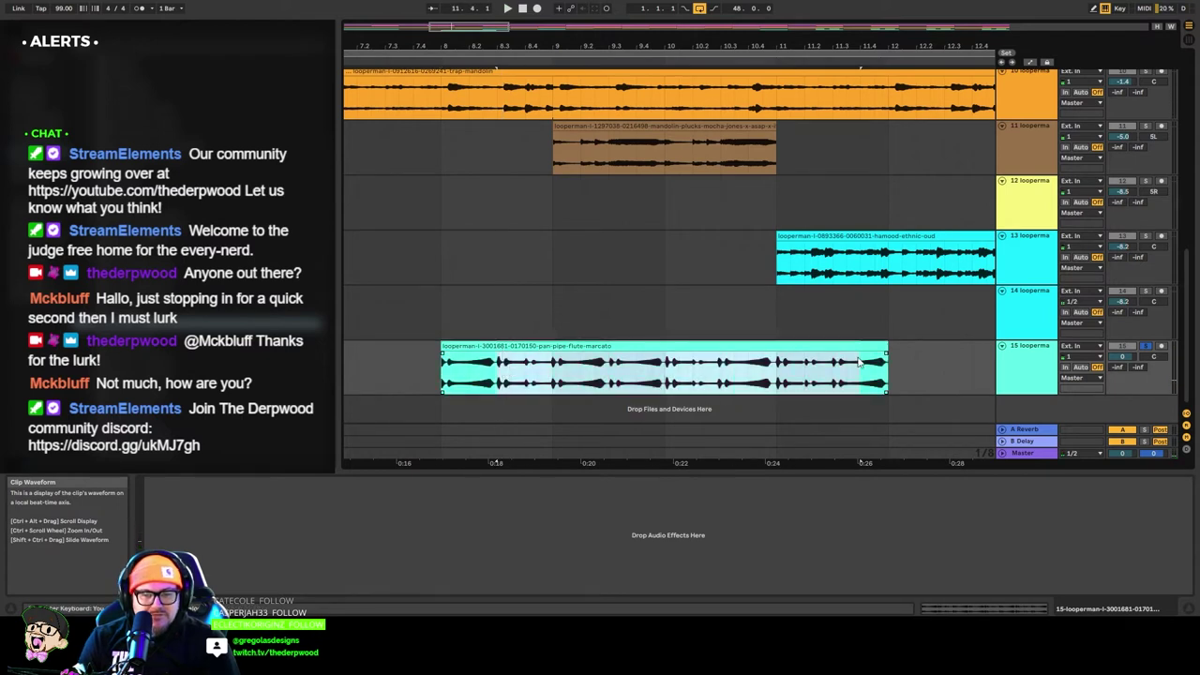
key(ctrl+e)
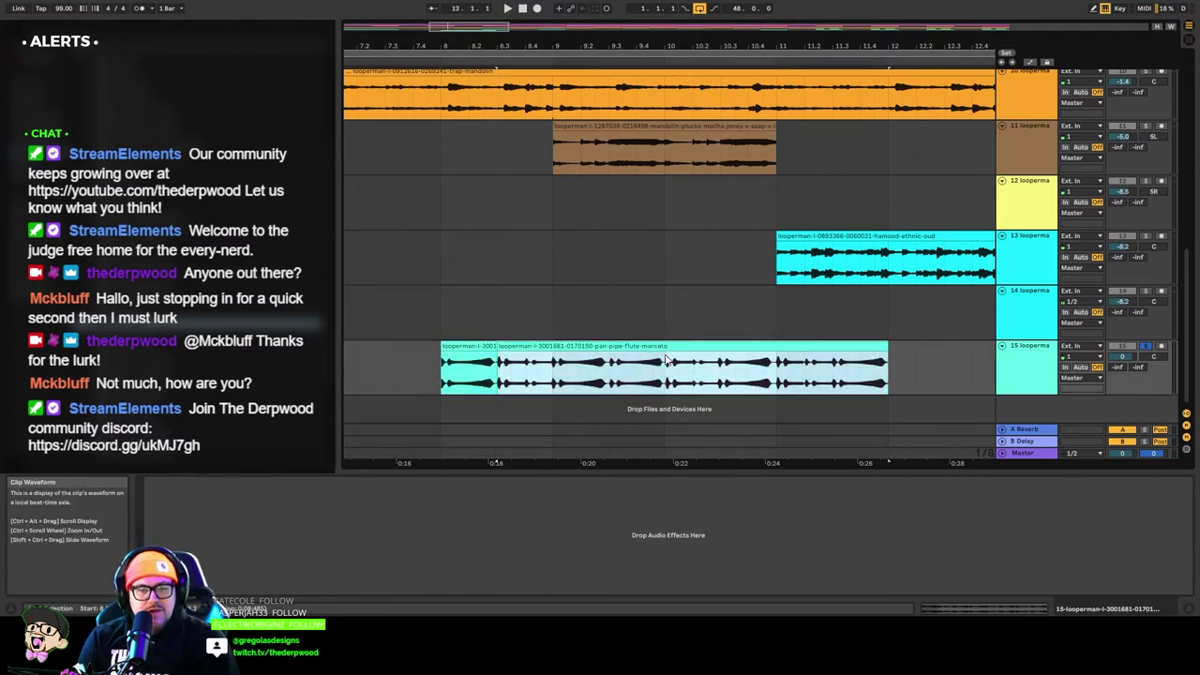
key(Delete)
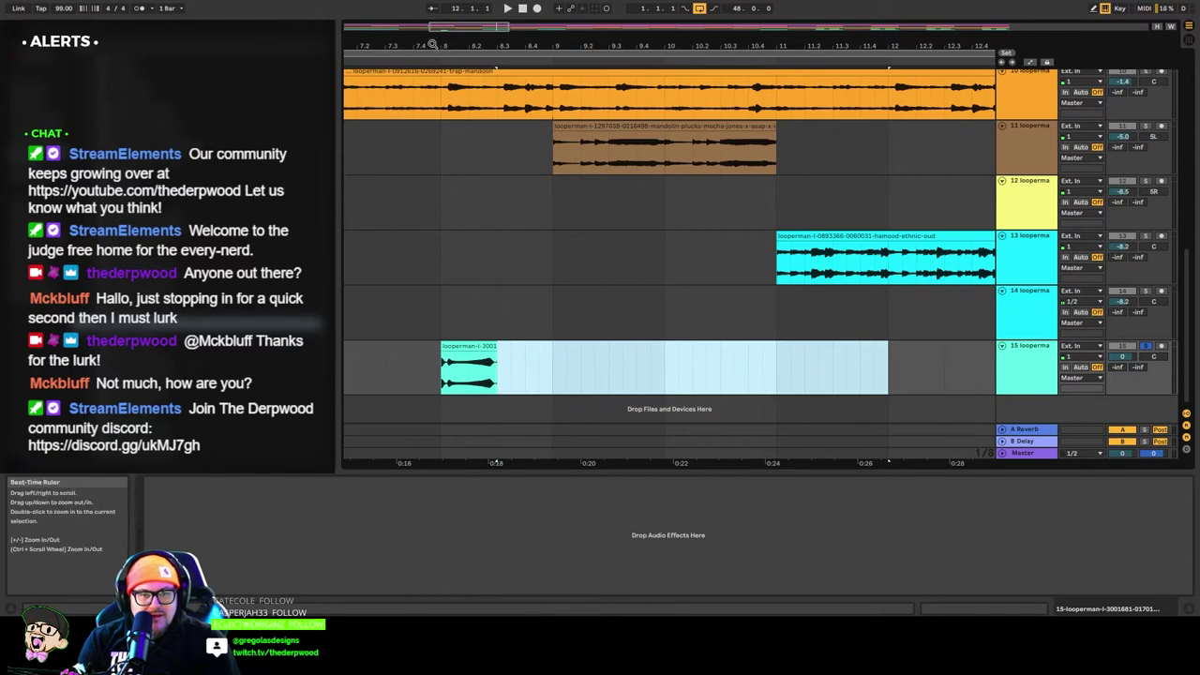
Copy the Moving 3-5-6 delay effect from track 14 onto the pan-pipe flute track 15.
click(958, 329)
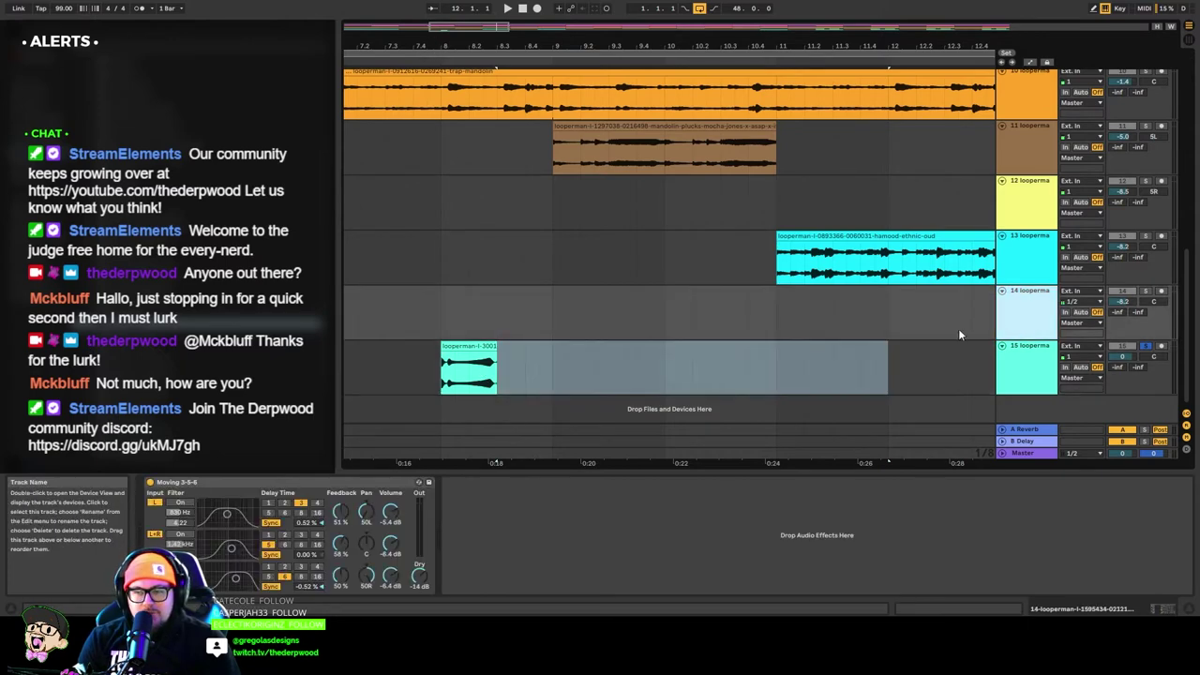
click(301, 482)
click(1046, 347)
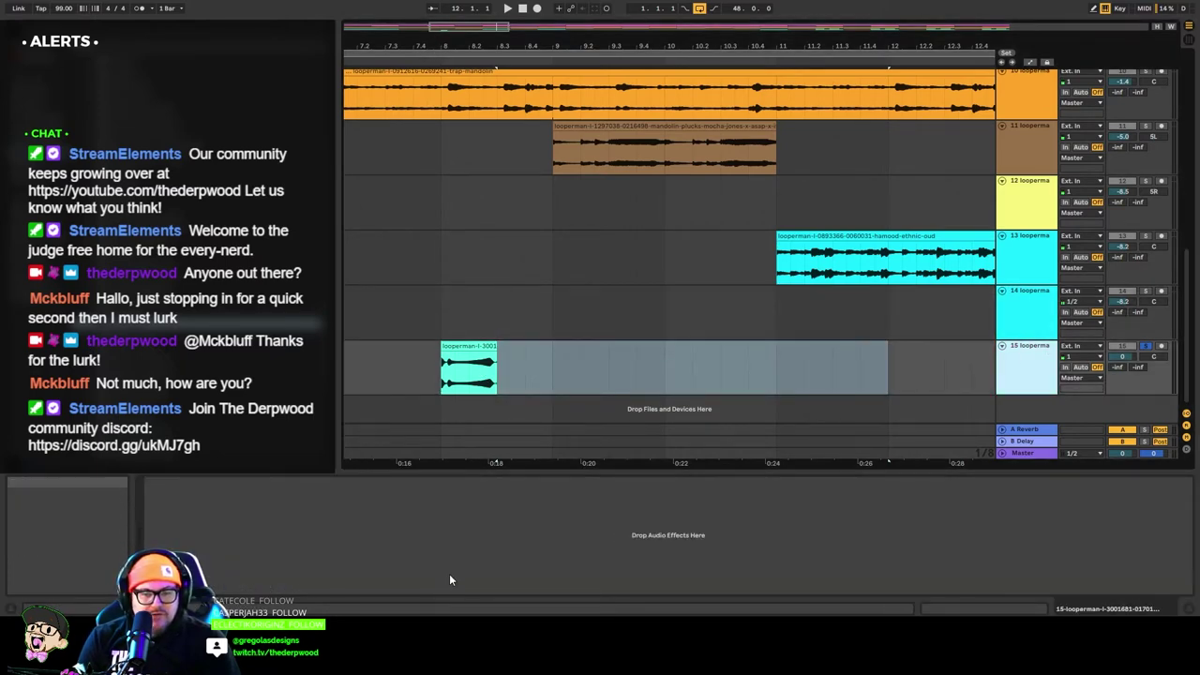
click(423, 547)
key(ctrl+v)
Set track 15's delay to feedbacks of 45, 44 and 38 %, second and third volumes of -7.3 and -7.6 dB, and dry -12 dB.
key(space)
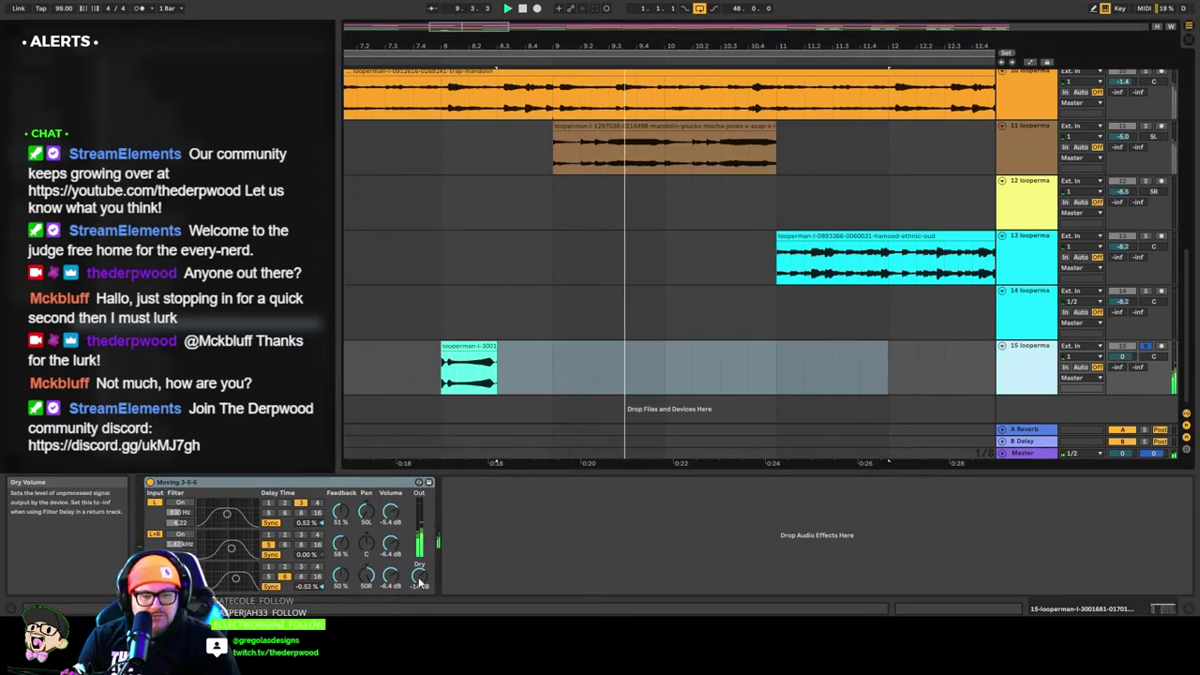
drag(420, 578, 420, 586)
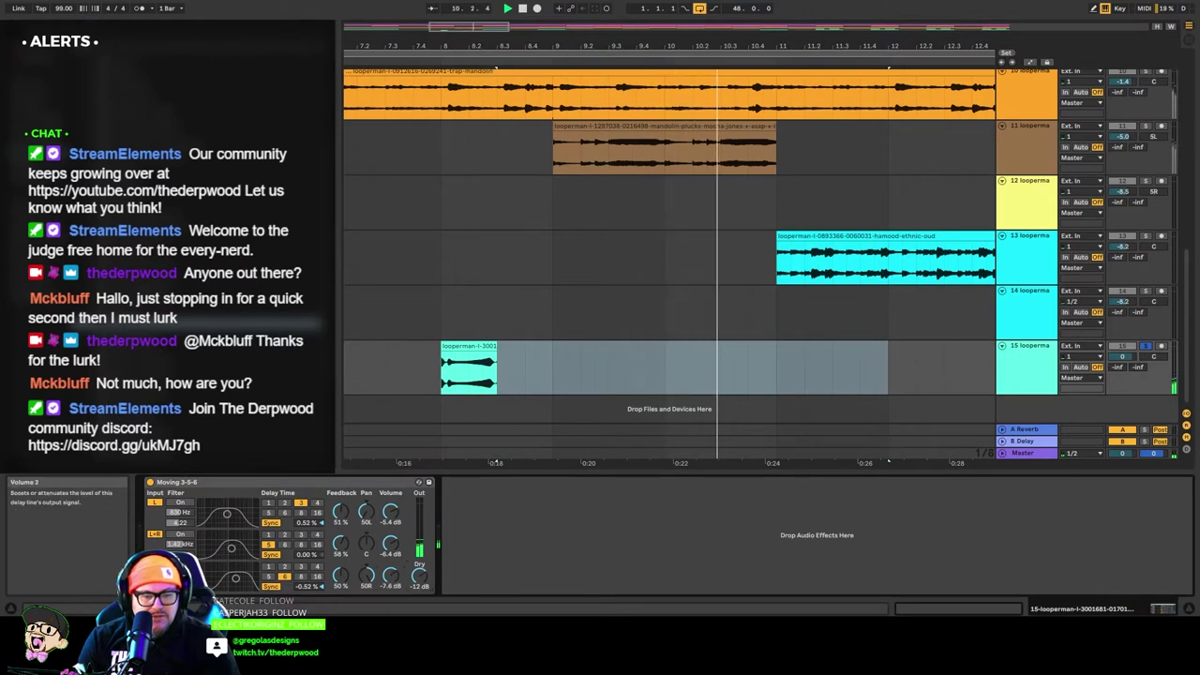
drag(341, 513, 340, 587)
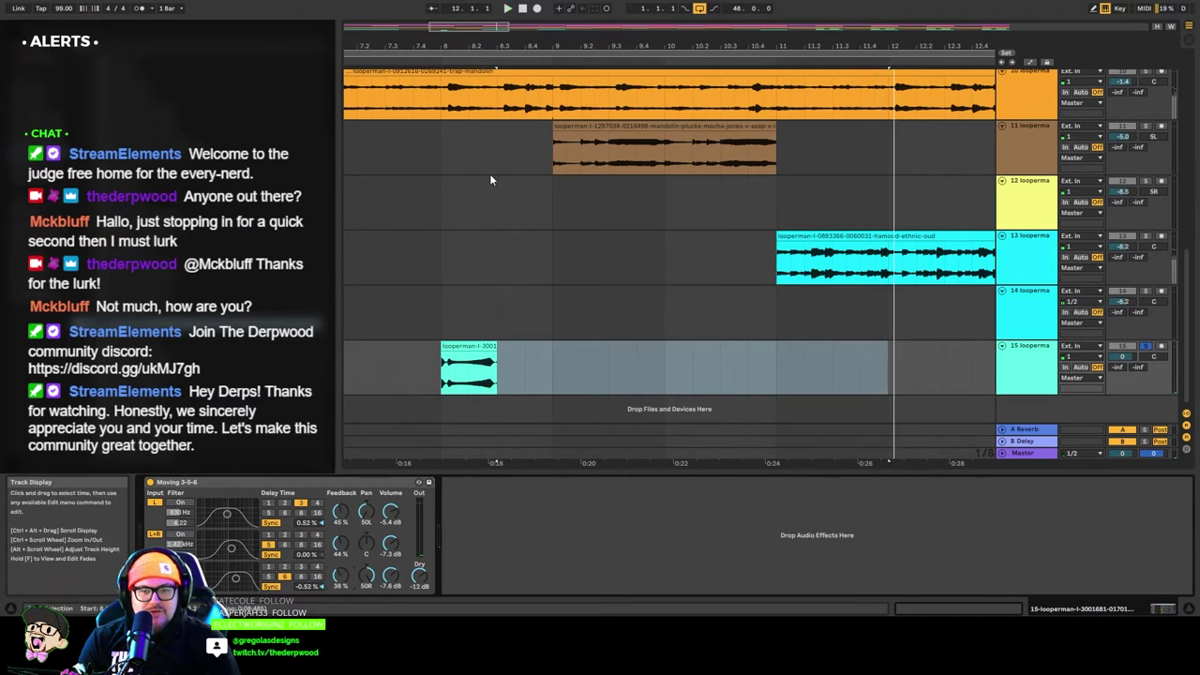
Unsolo track 15, play it with the mix from before bar 8, and move the flute clip one beat earlier to 7.4.
click(1146, 346)
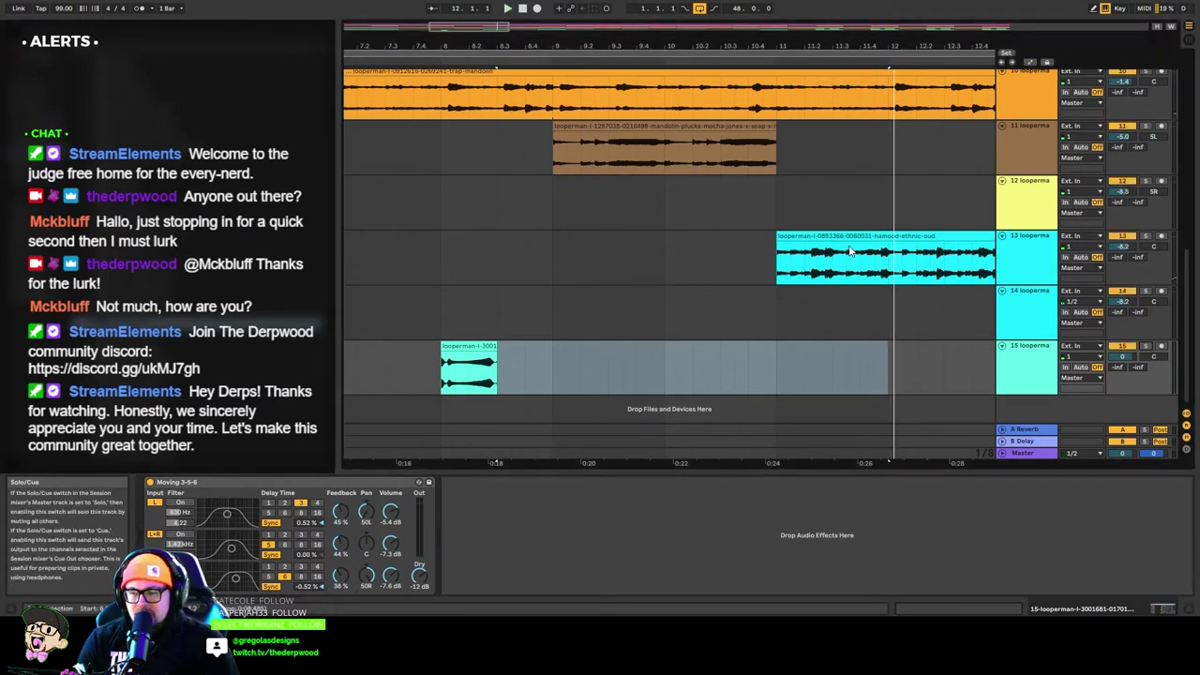
click(412, 61)
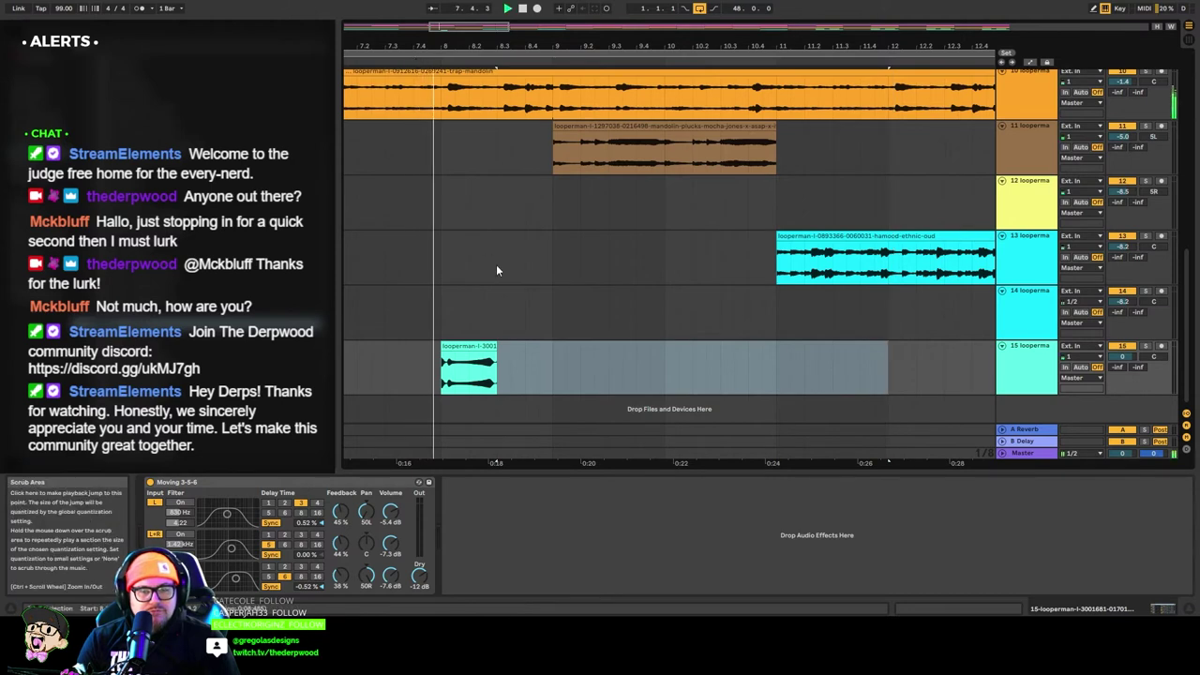
key(space)
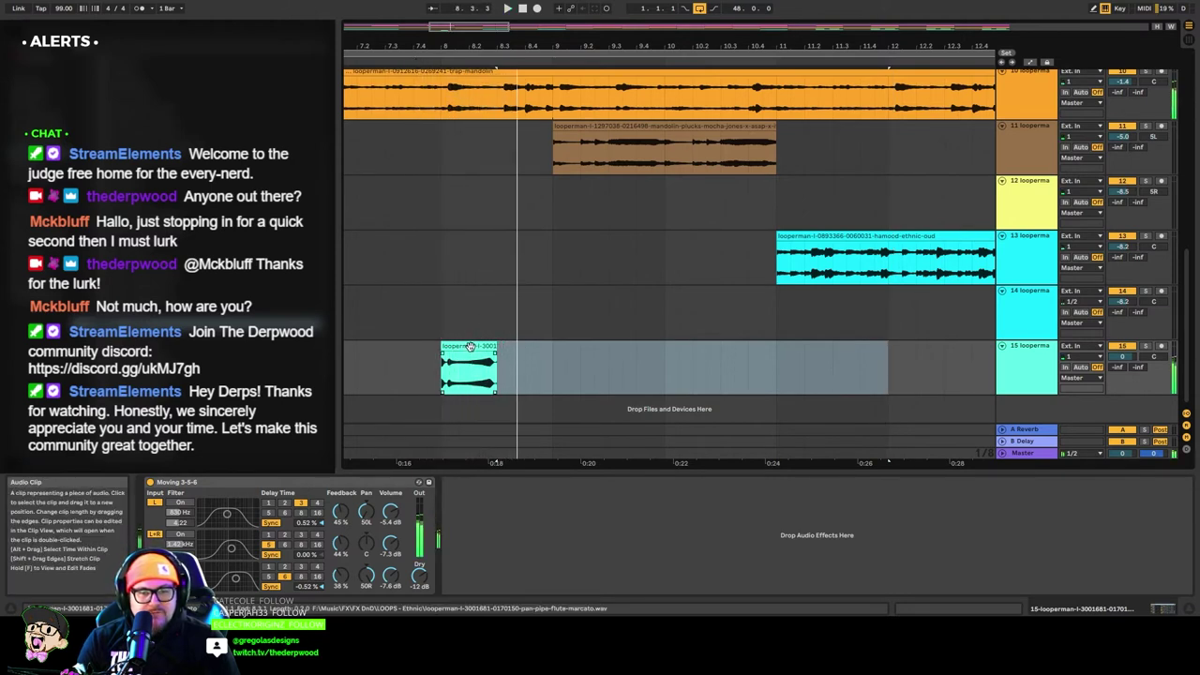
drag(476, 344, 442, 347)
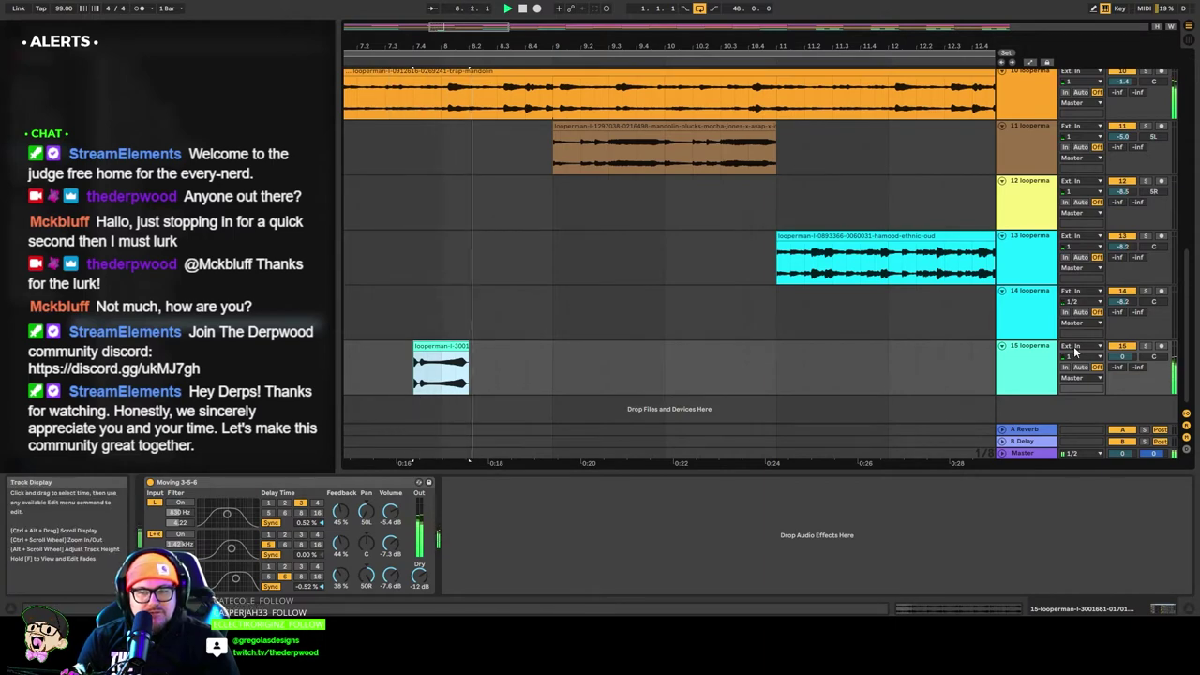
Set track 15's volume to -12.5 dB while replaying the flute clip against the full arrangement.
click(1034, 359)
drag(1122, 356, 1122, 373)
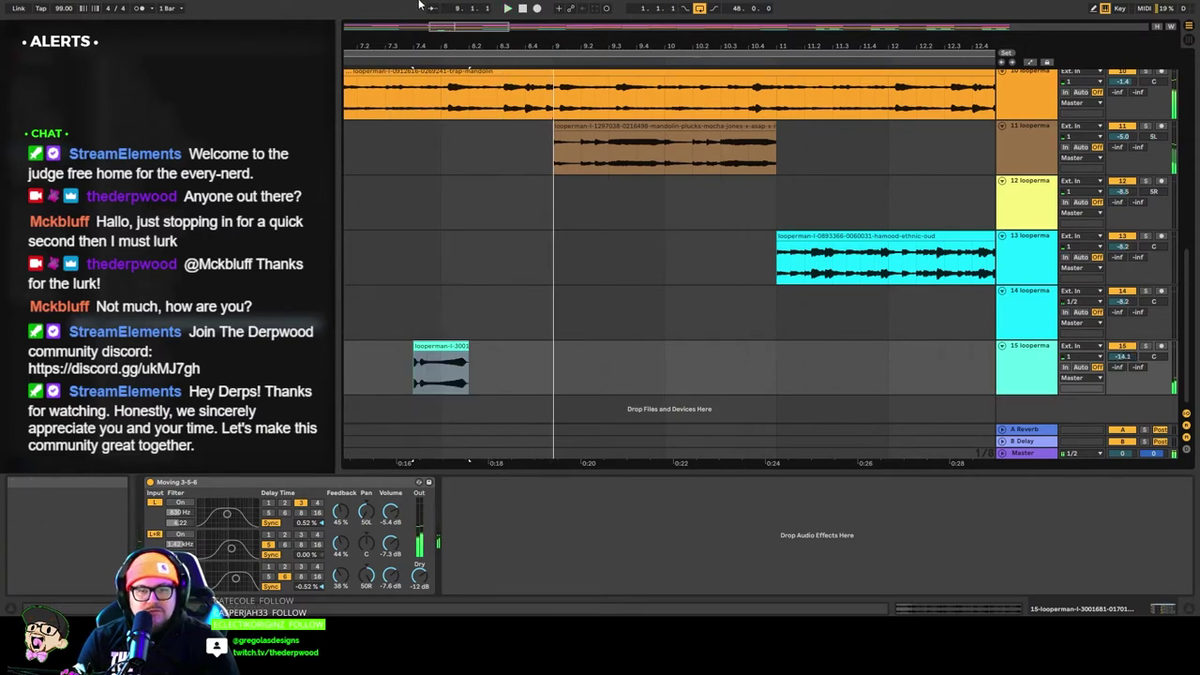
scroll(658, 260, down, 8)
click(415, 72)
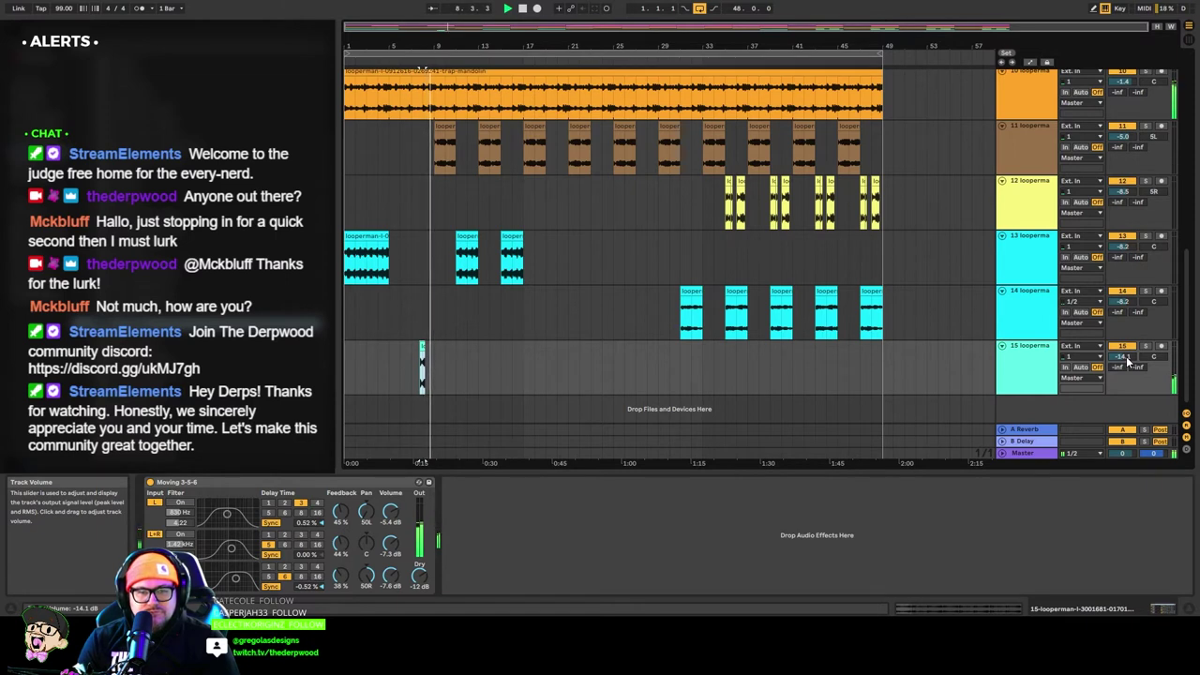
drag(1129, 358, 1129, 354)
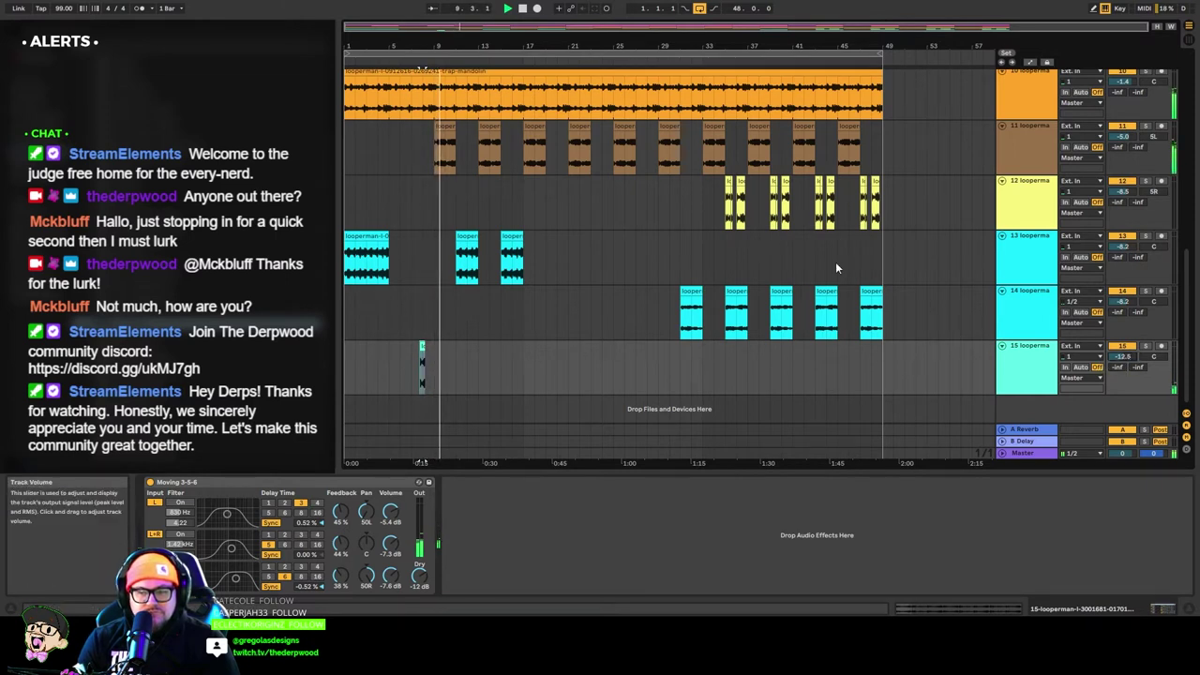
click(423, 344)
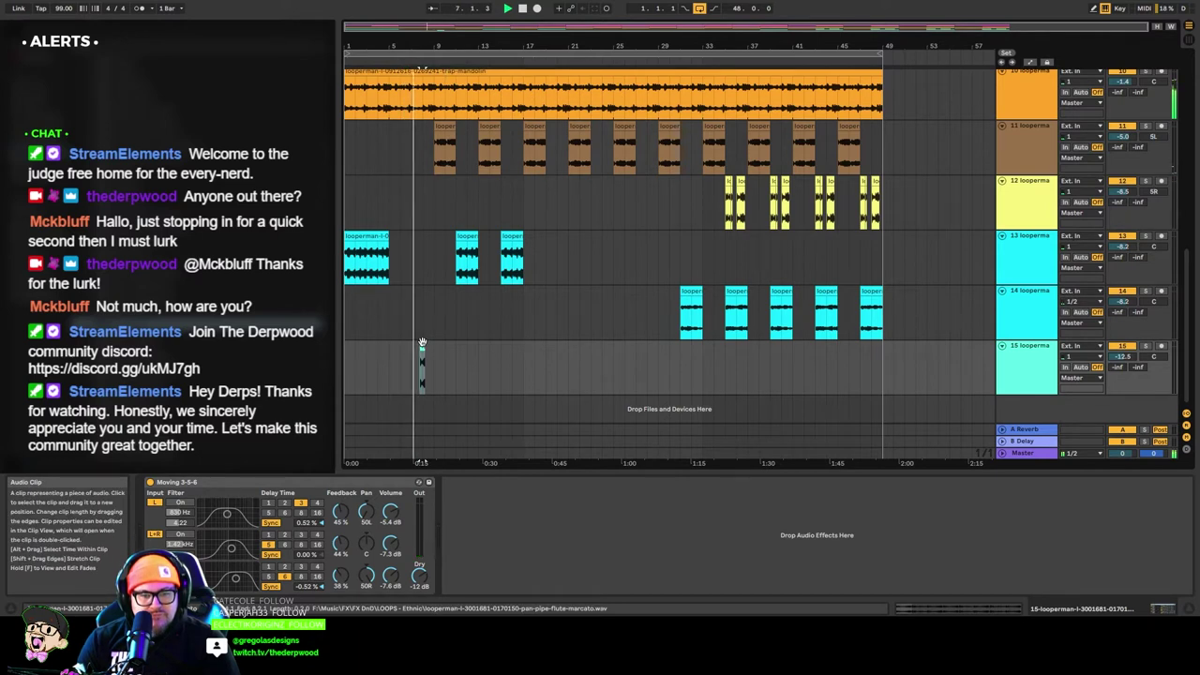
Move the pan-pipe flute clip on track 15 one bar later to 8.4 and listen to it against the mix.
drag(422, 344, 449, 347)
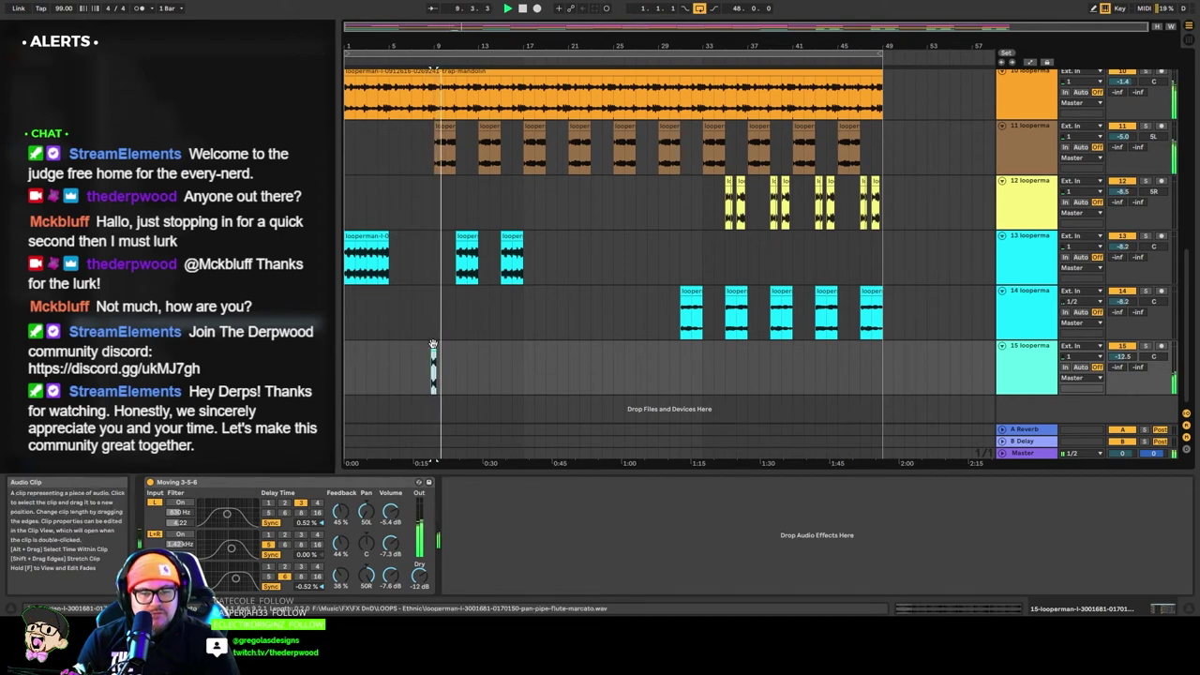
key(space)
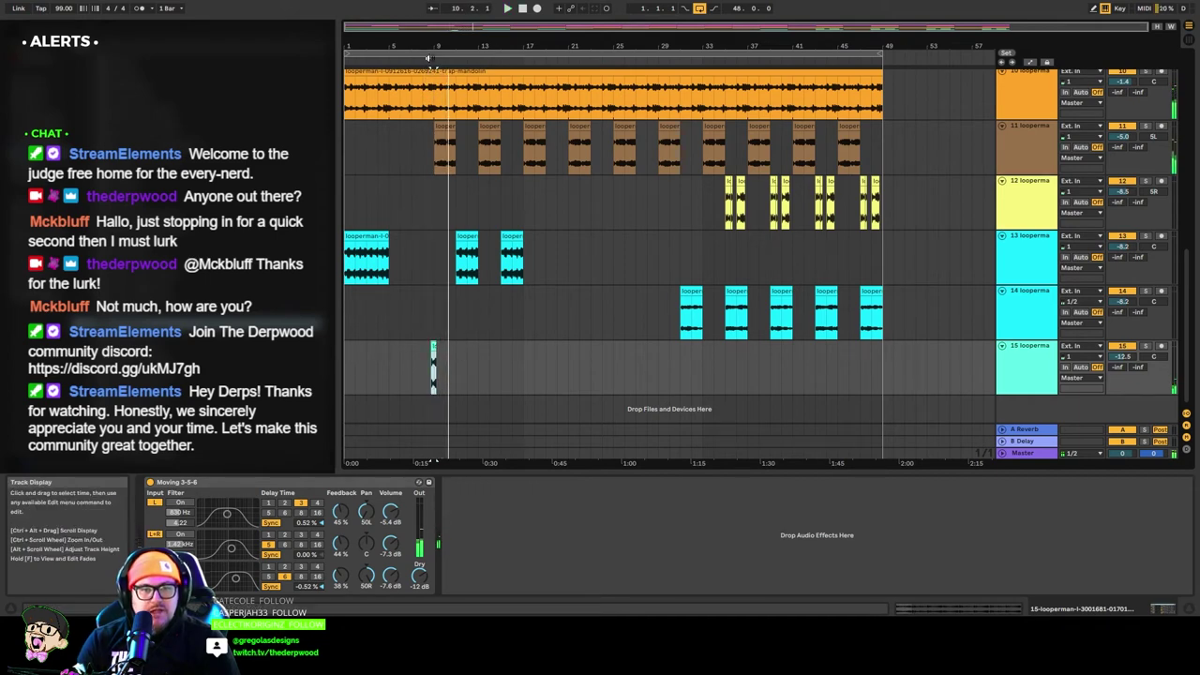
drag(431, 27, 450, 108)
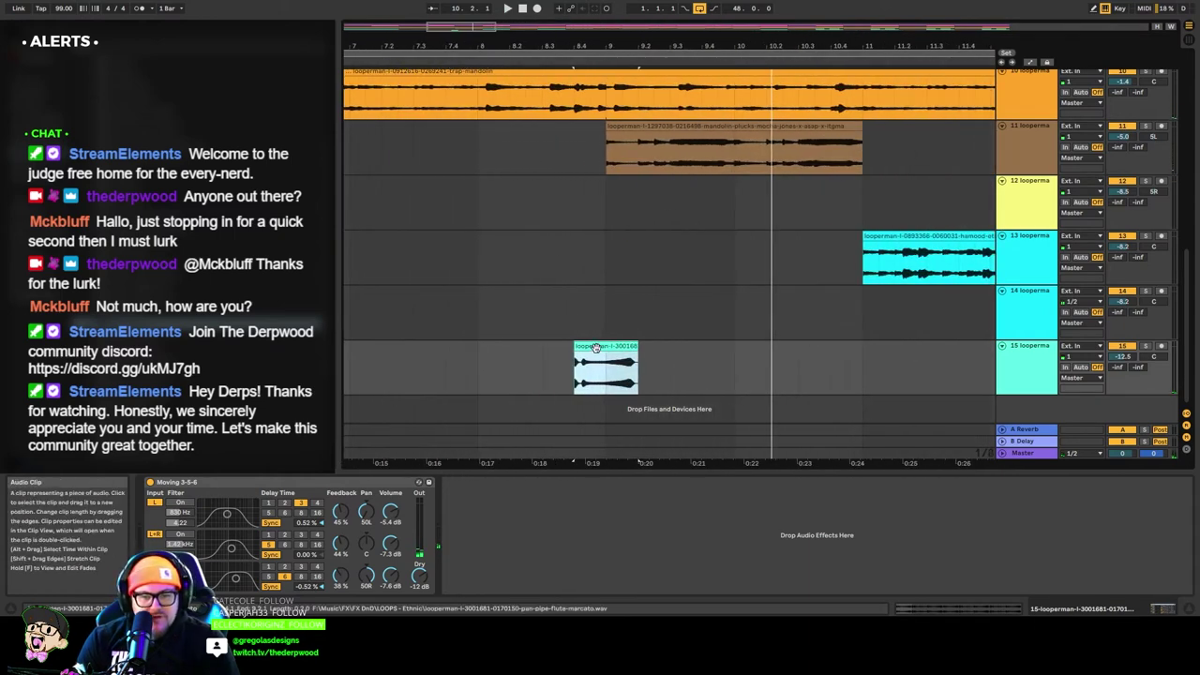
key(space)
drag(472, 27, 462, 0)
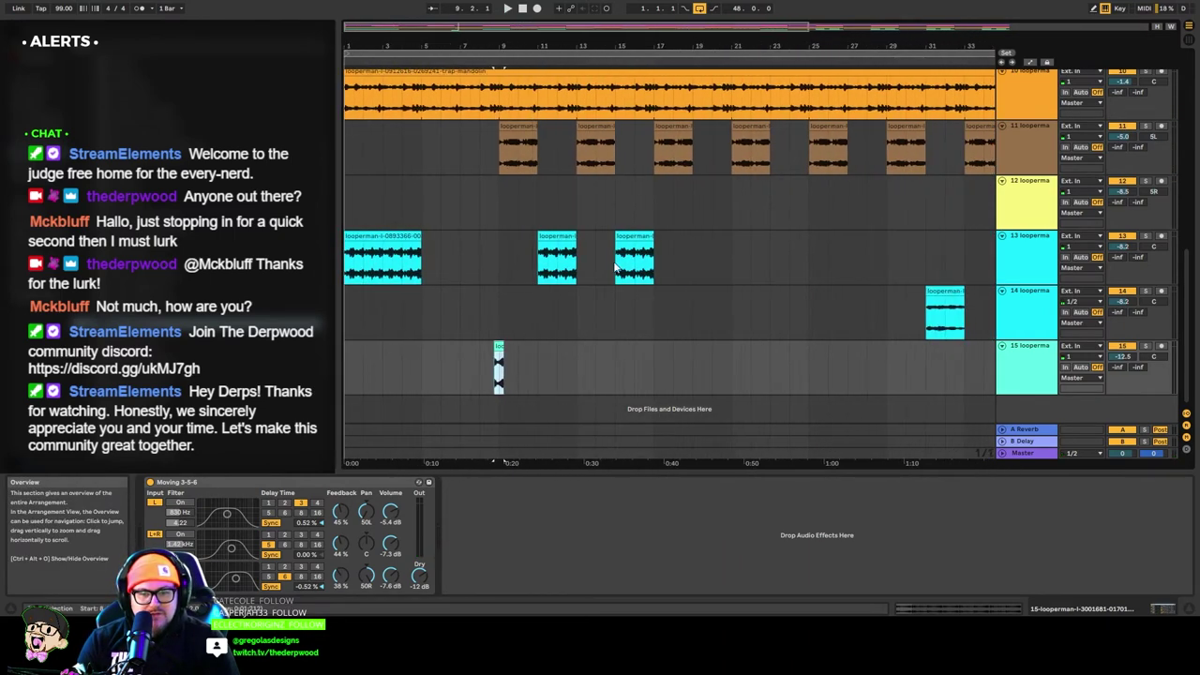
Try duplicating the first ten bars of track 15, and undo the duplication.
drag(536, 357, 335, 364)
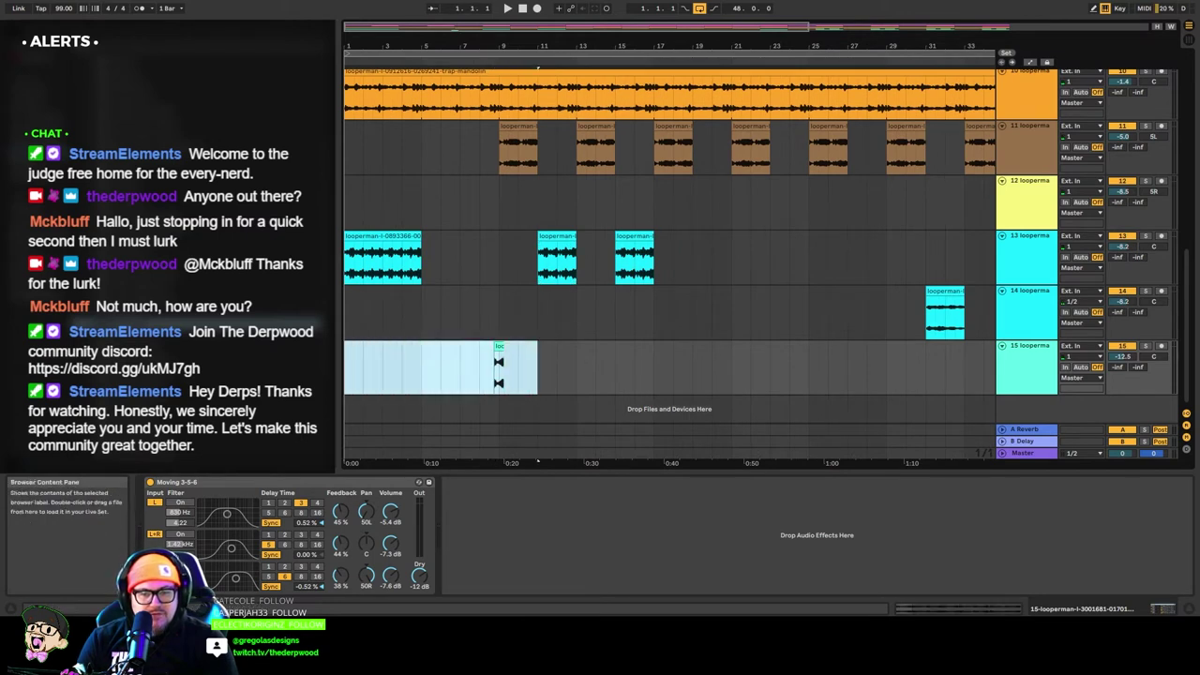
key(ctrl+d)
key(ctrl+z)
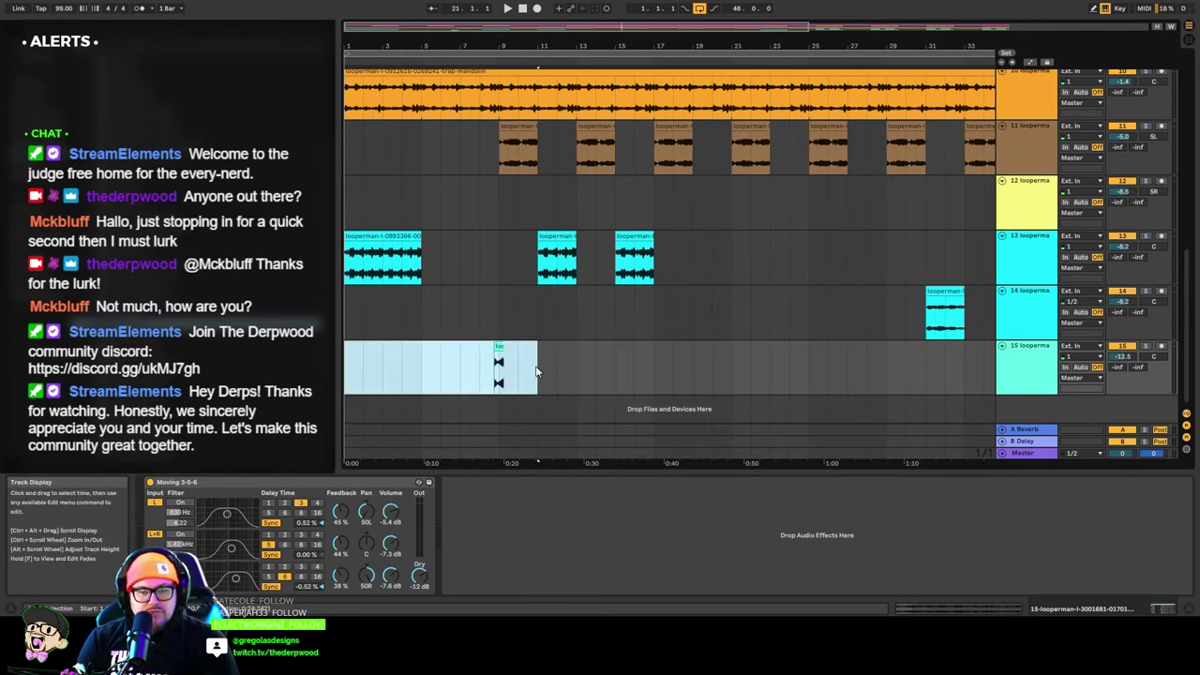
Copy the flute clip on track 15 so it repeats around bars 17, 25 and 33.
click(595, 366)
drag(500, 346, 531, 346)
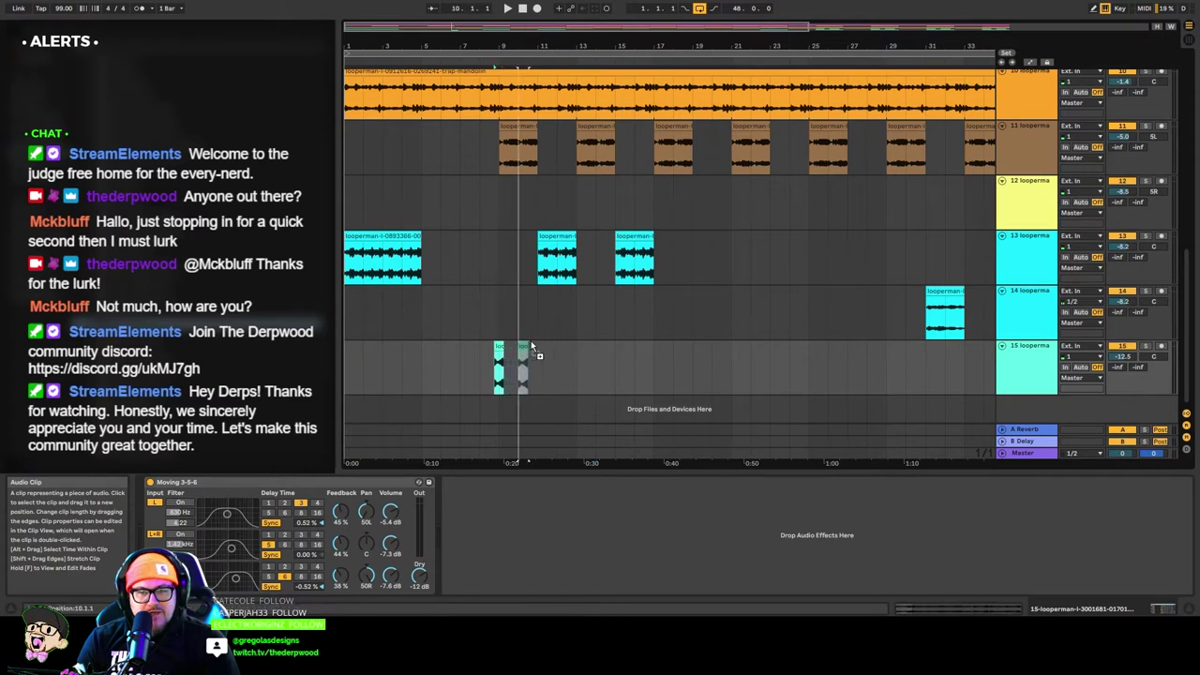
drag(654, 352, 810, 347)
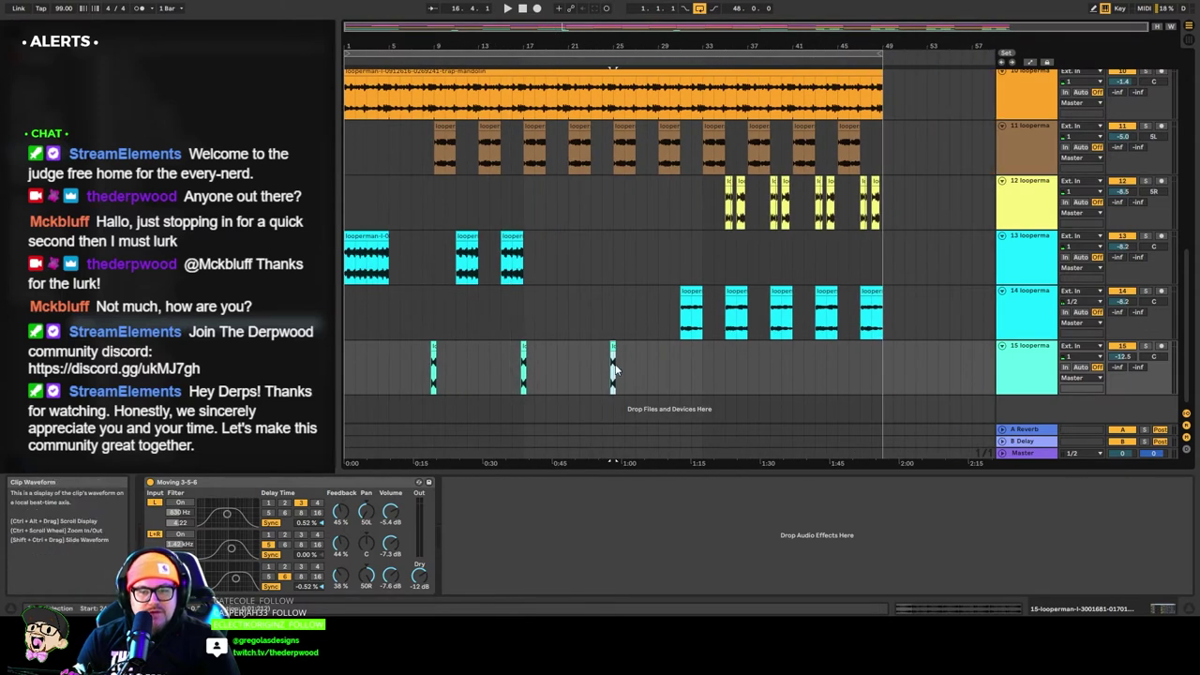
drag(615, 369, 709, 349)
Play the mix from around bar 7 and raise track 15's volume to -11.1 dB.
key(space)
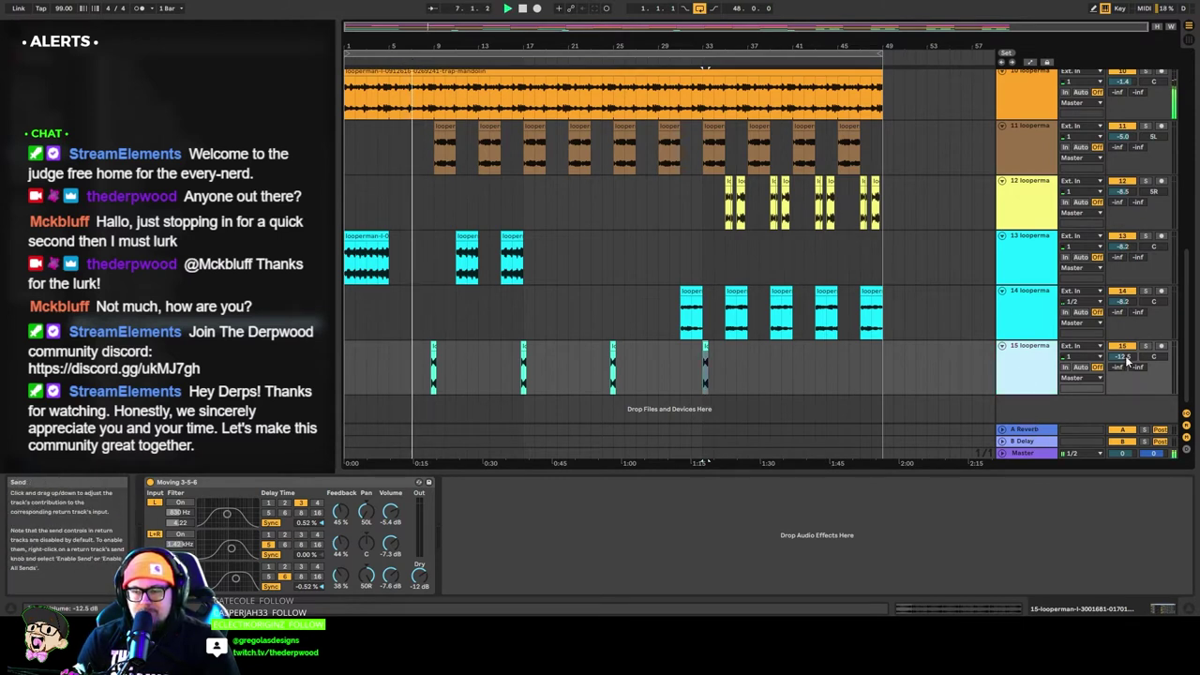
drag(1122, 356, 1122, 349)
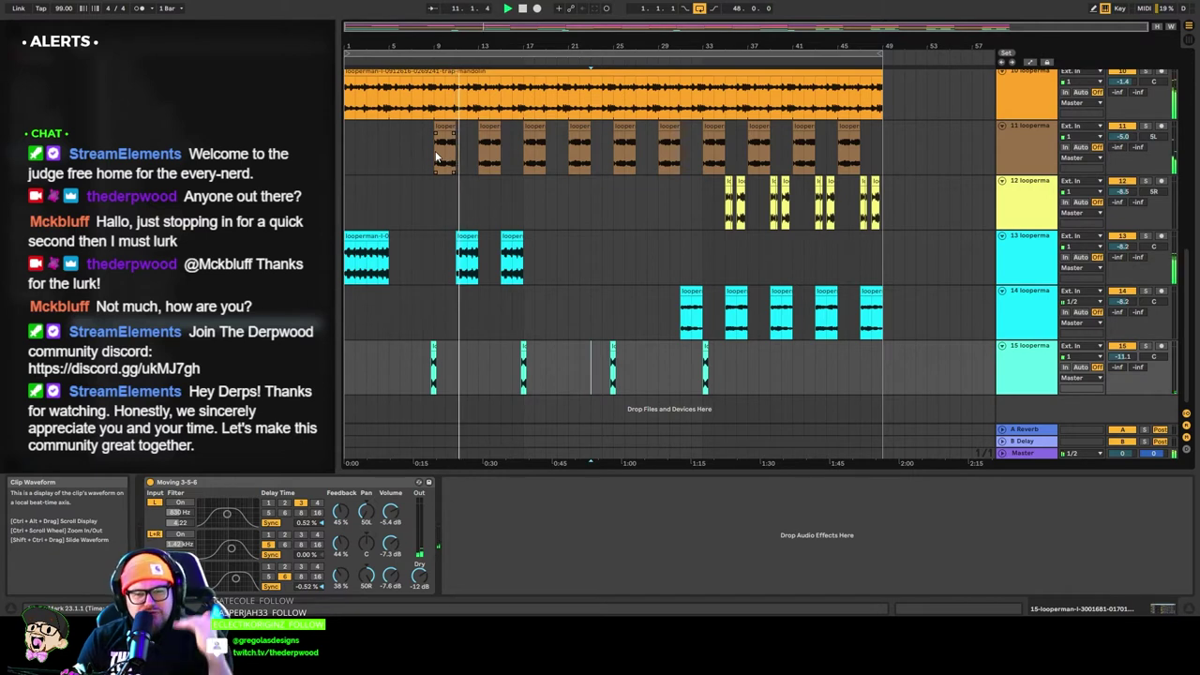
click(447, 321)
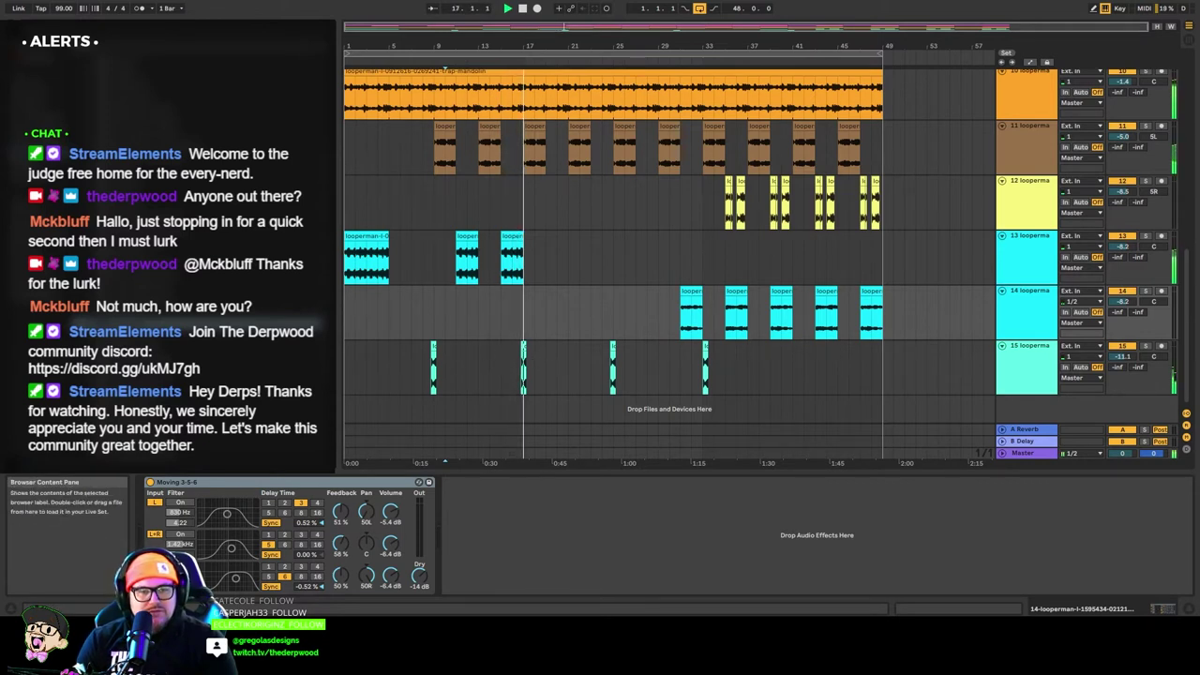
Add an audio track below track 8 and place the cool-cinematic-percussion-hit sample at bar 3.
scroll(585, 296, up, 5)
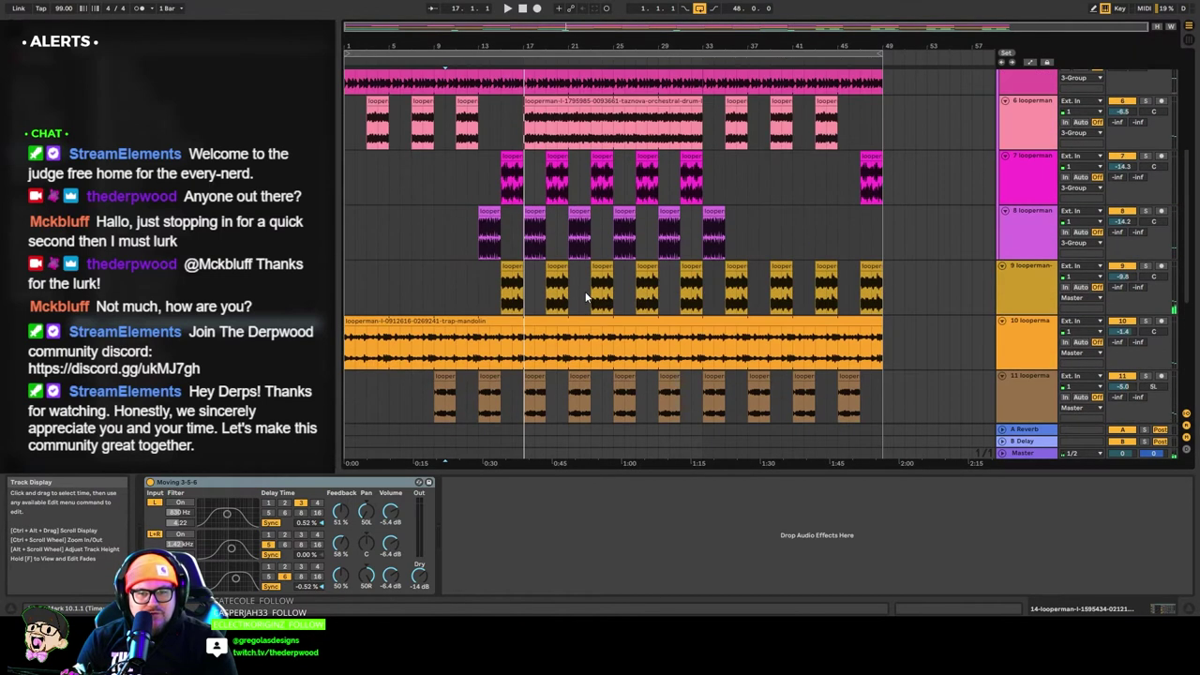
click(1031, 290)
key(ctrl+t)
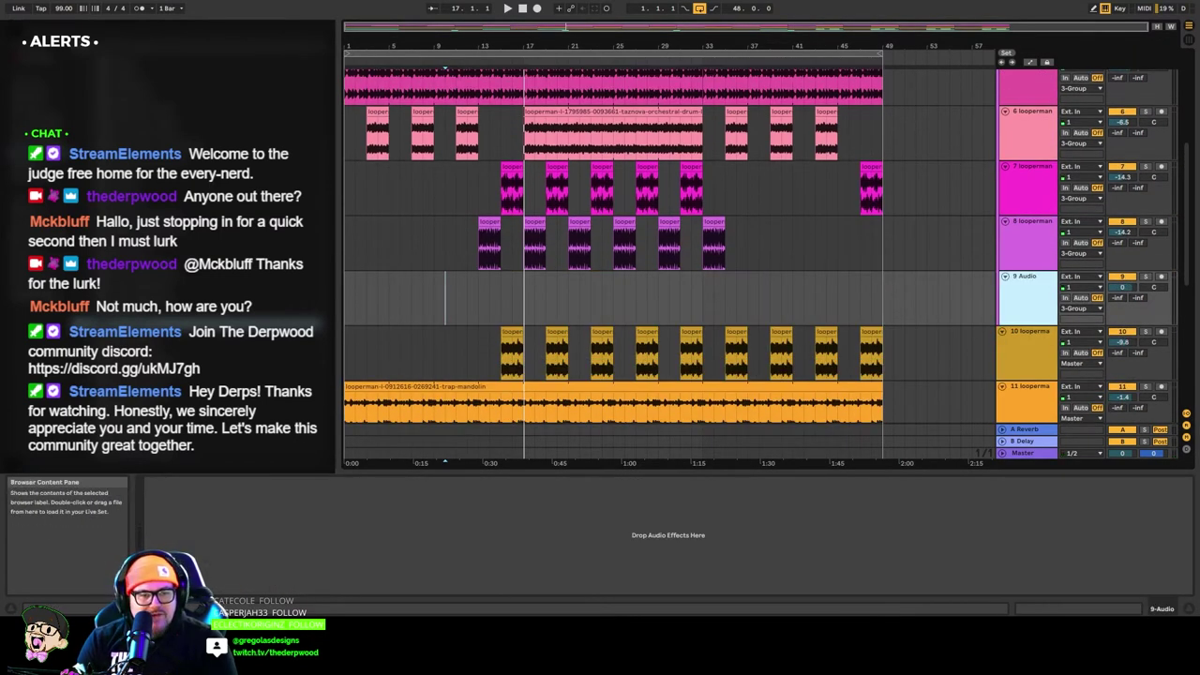
click(422, 286)
drag(537, 296, 538, 298)
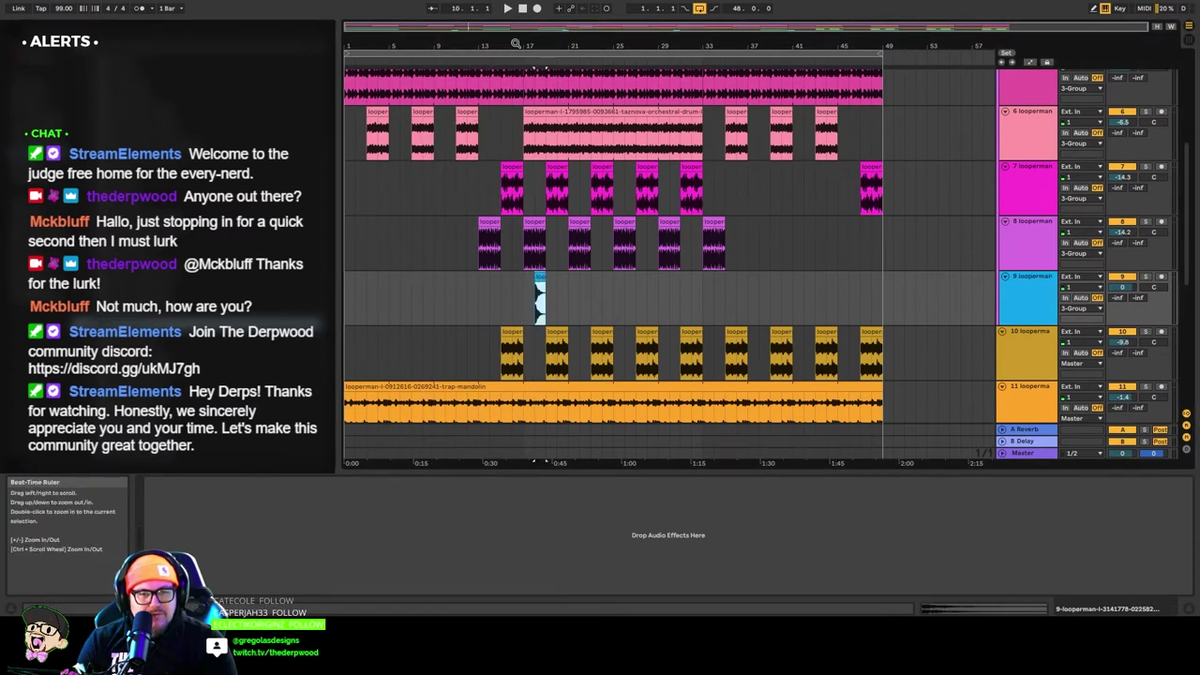
key(space)
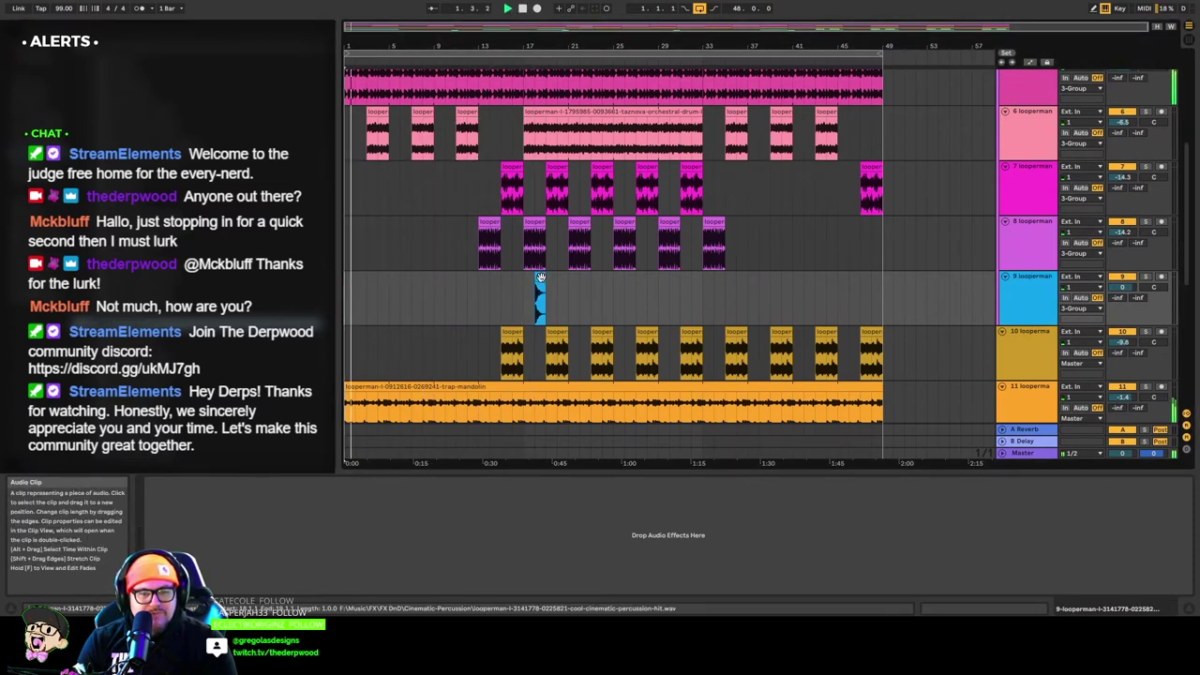
drag(540, 278, 372, 277)
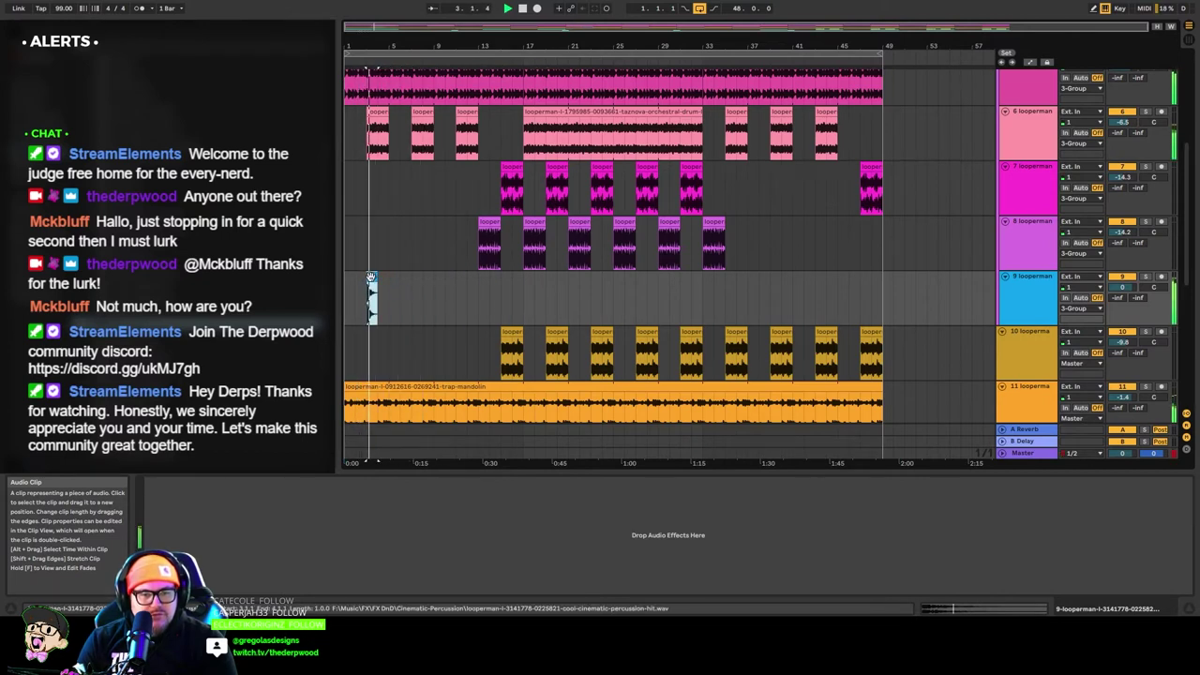
Take track 9 out of the drum group so it outputs to Master, and set its volume to -15.0 dB.
click(1025, 301)
scroll(1029, 306, down, 1)
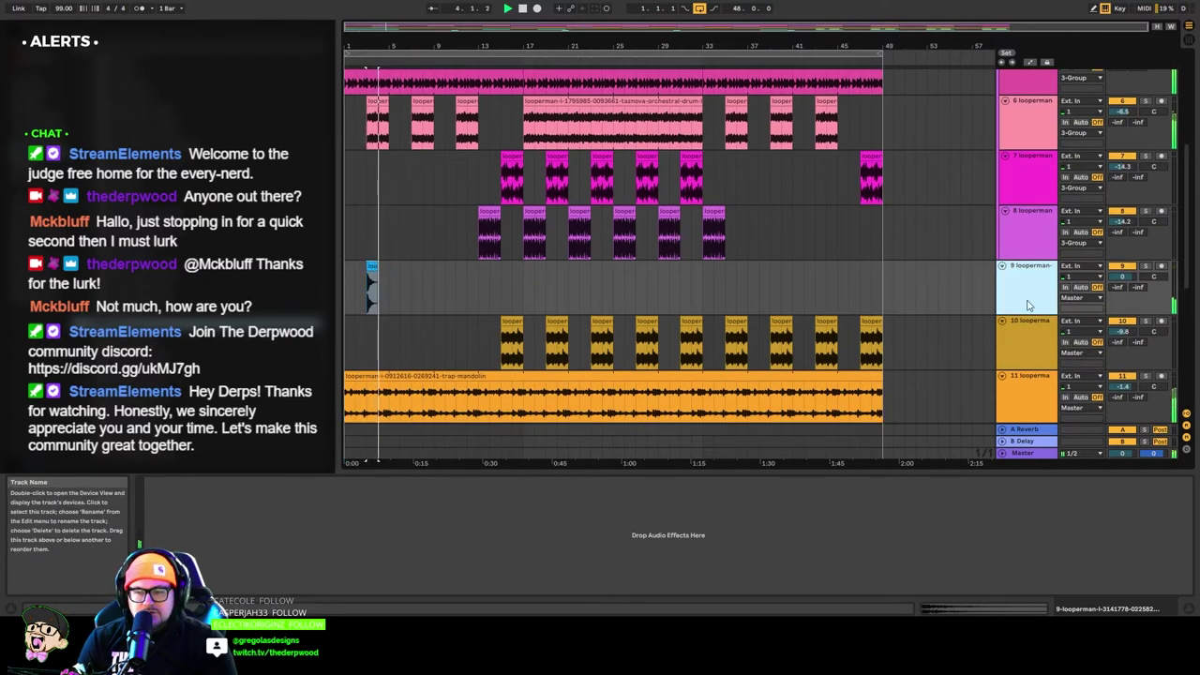
drag(1117, 279, 1117, 305)
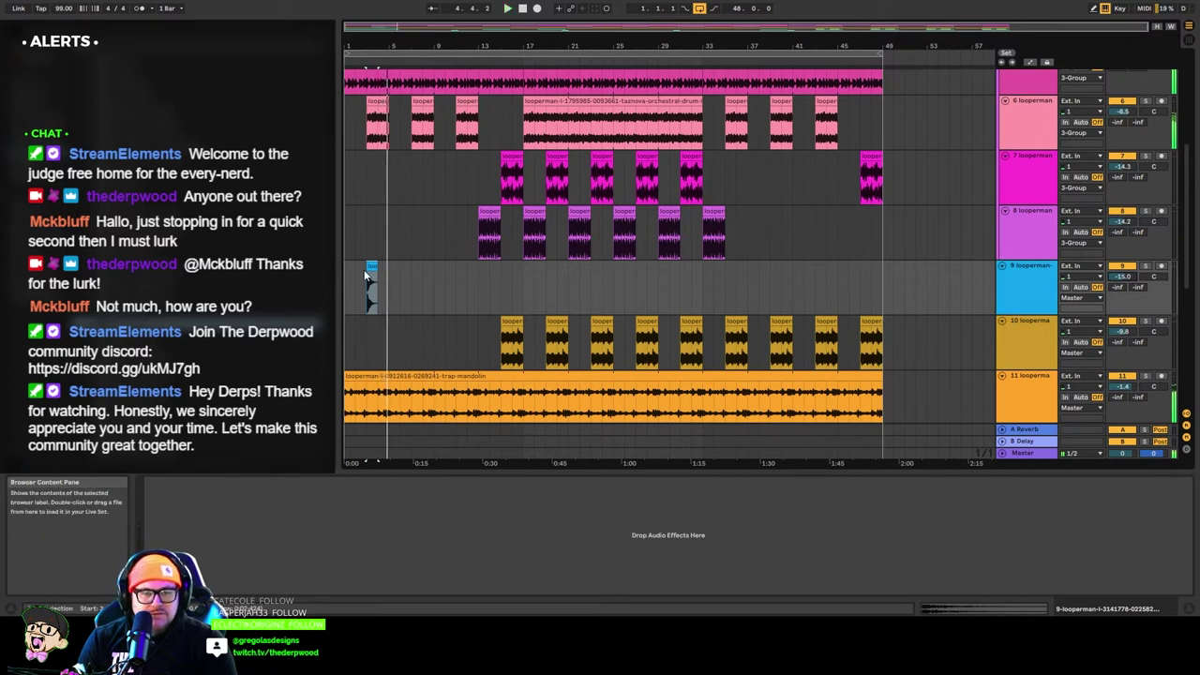
Move the percussion hit to bar 5, copy it to bars 7, 9 and 11, and replay the section.
drag(367, 273, 390, 273)
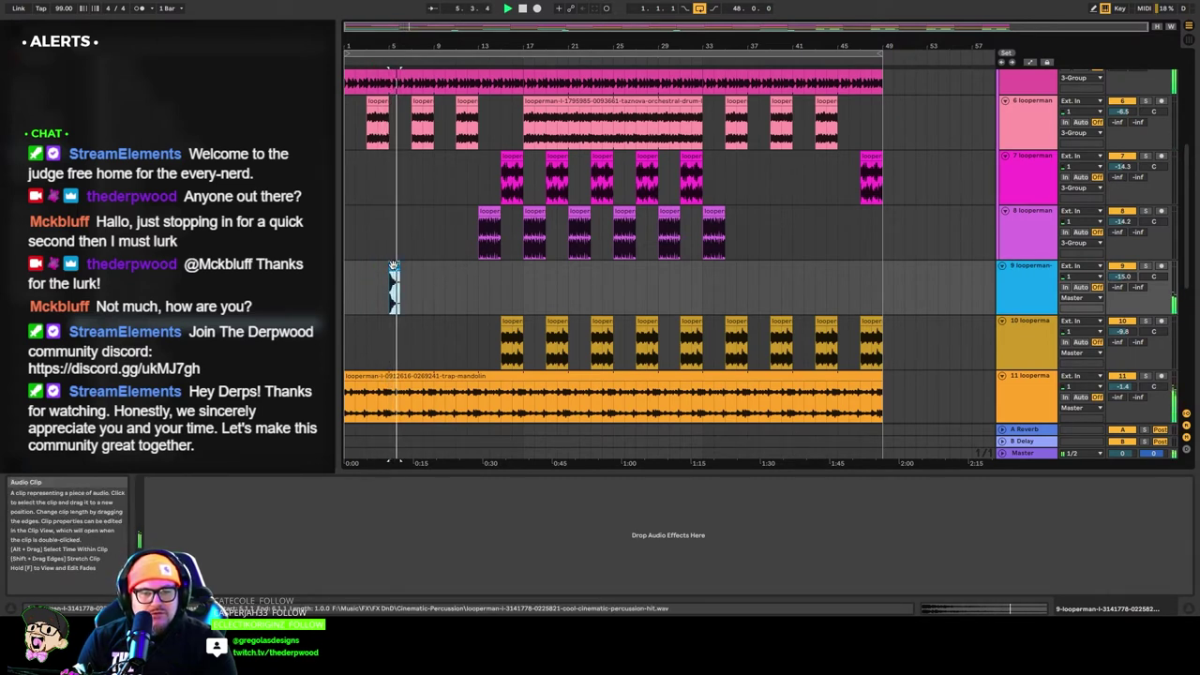
drag(394, 273, 441, 266)
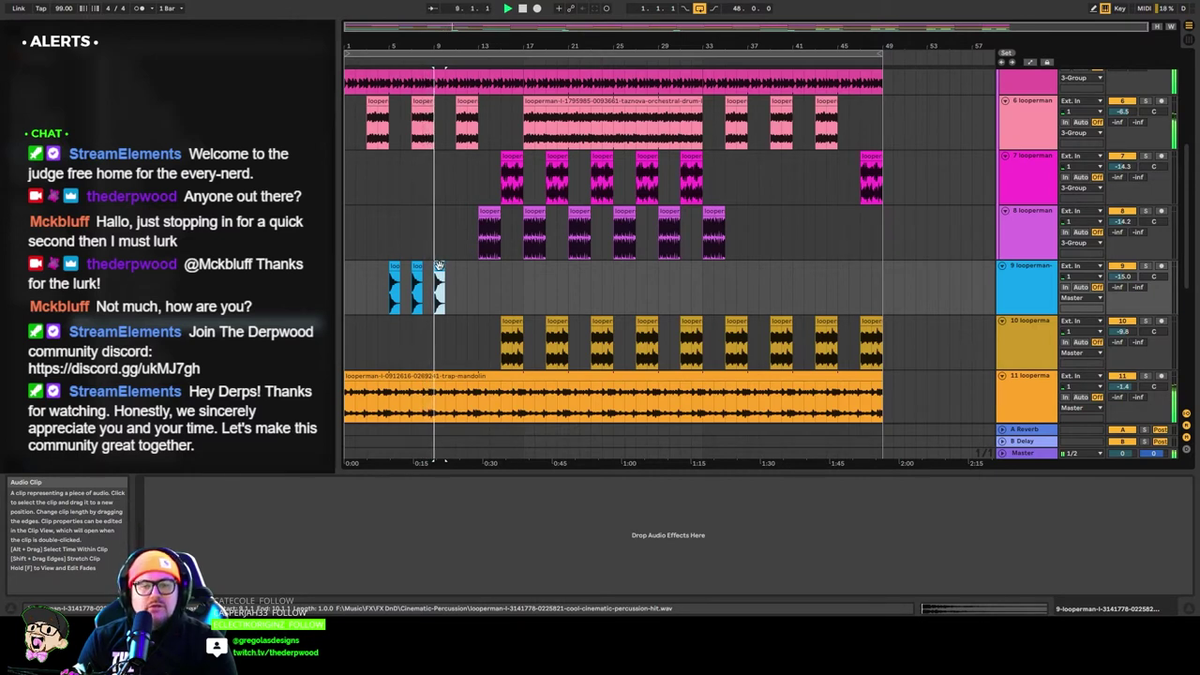
drag(439, 267, 462, 266)
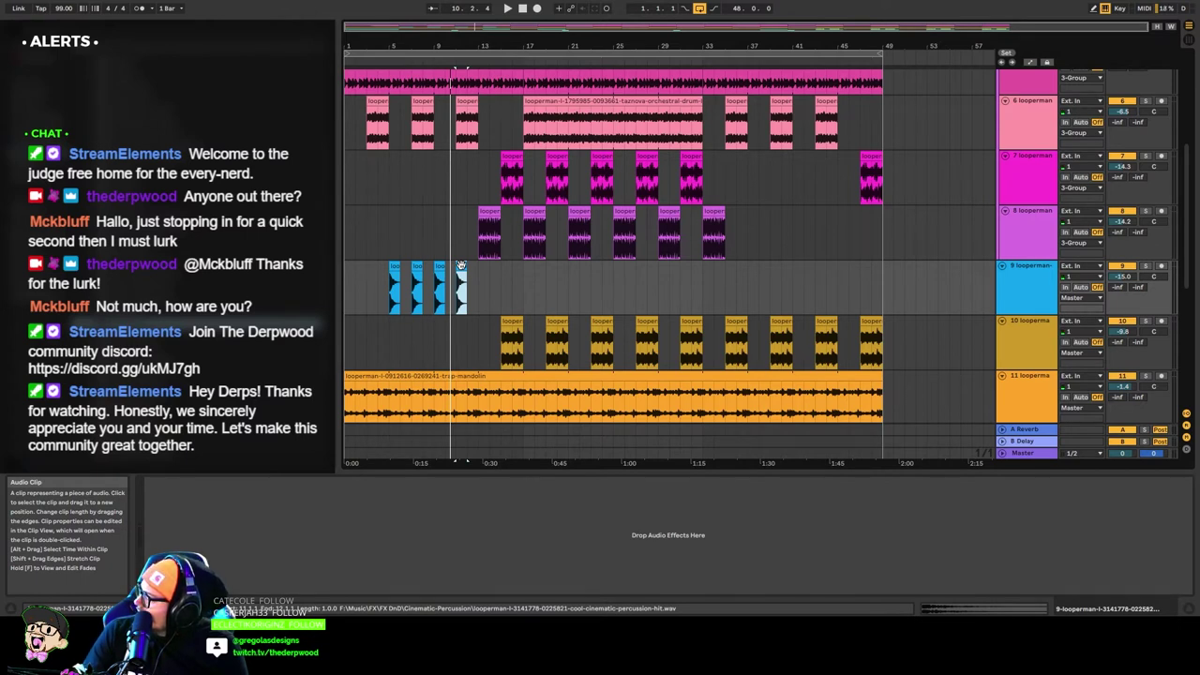
click(383, 60)
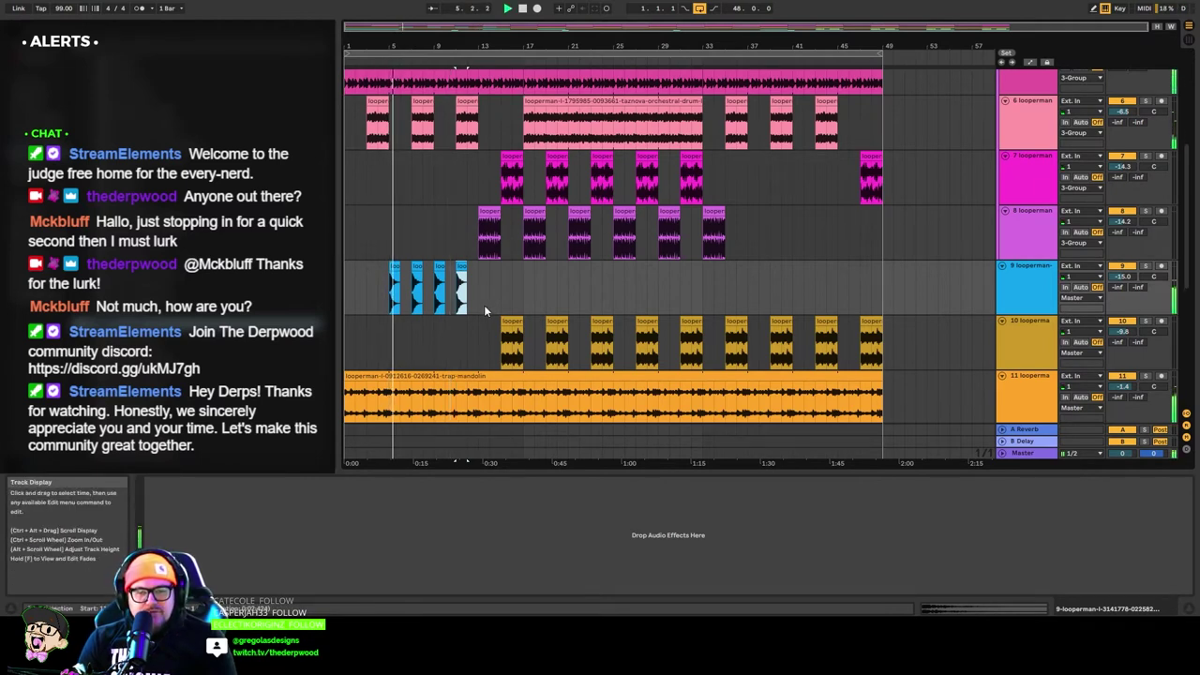
Duplicate the first 16 bars of track 9 twice so the percussion hits repeat up to bar 49.
click(478, 276)
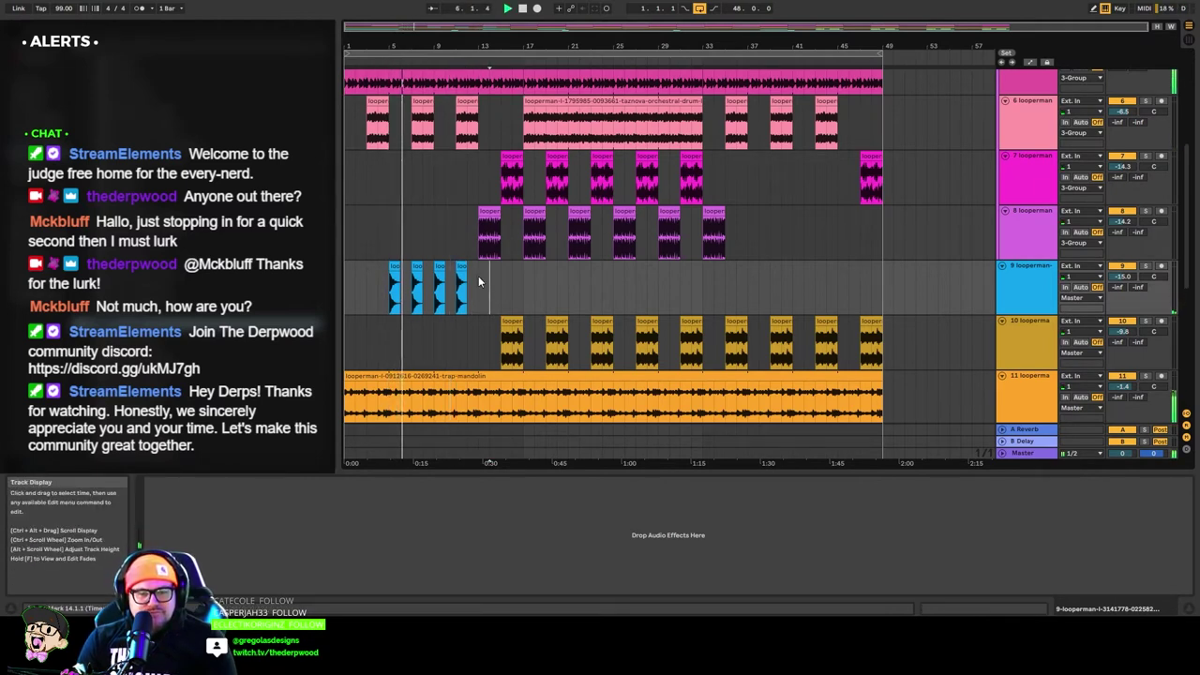
drag(522, 281, 345, 281)
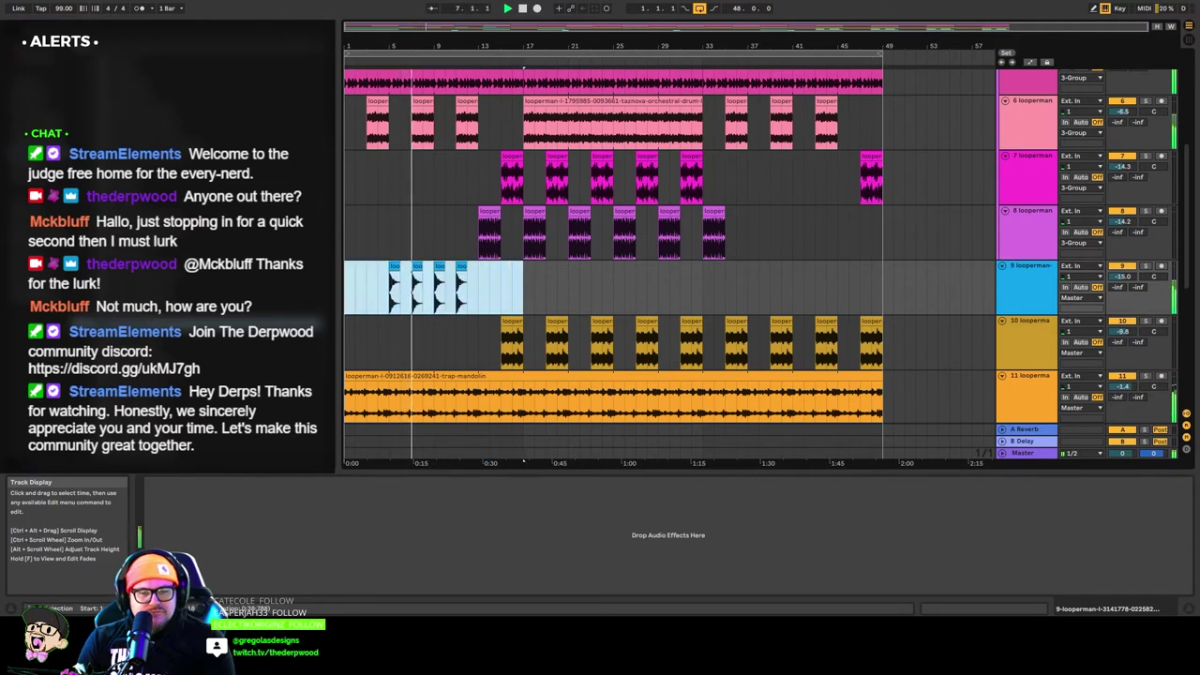
key(ctrl+d)
key(ctrl+d)
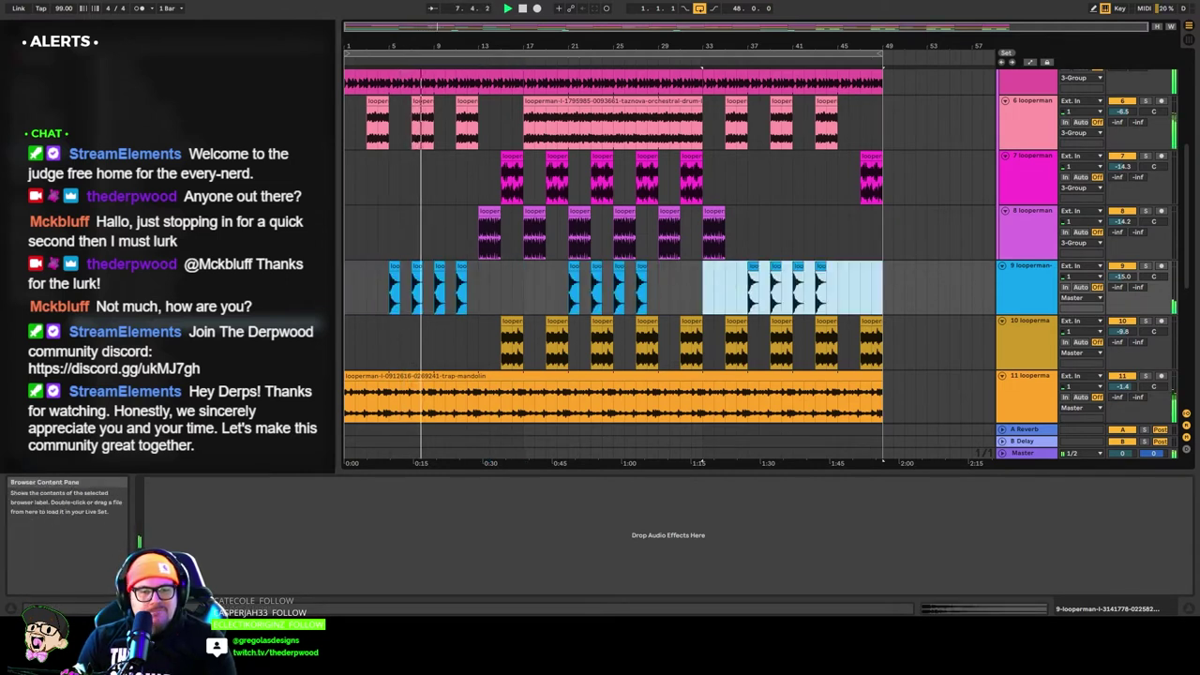
Add an audio track below track 9 and place cool-cinematic-percussion-hit-4 at 9.3, 10.3, 11.3 and 12.3.
click(234, 291)
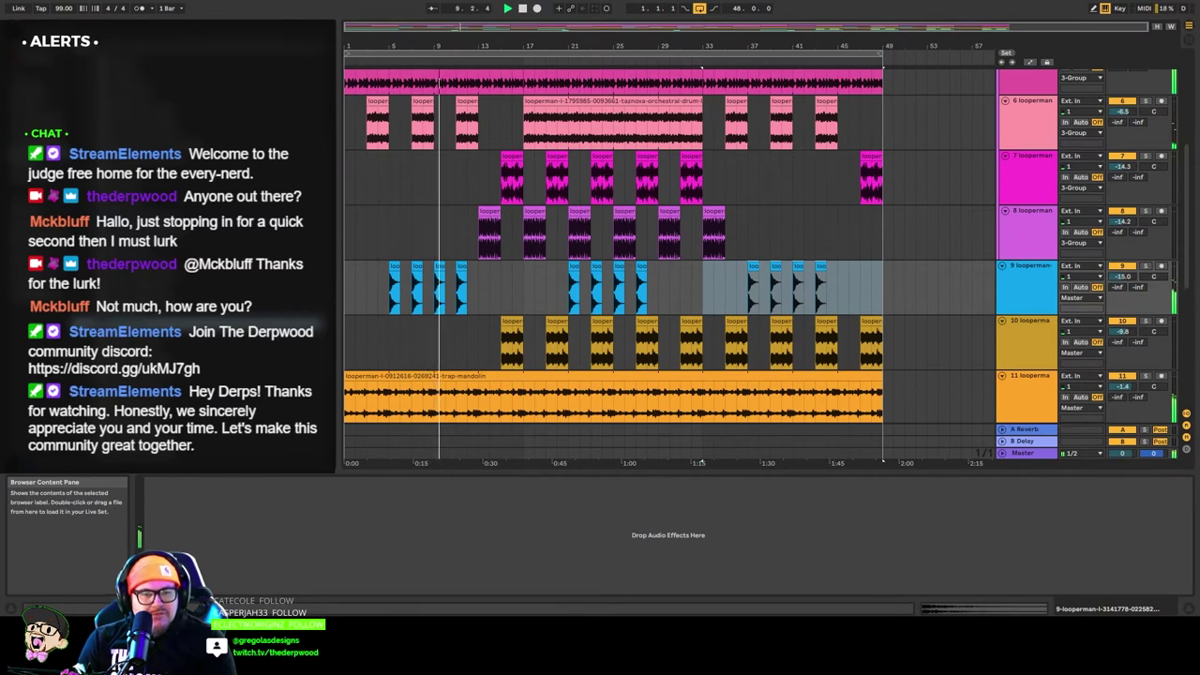
click(1036, 293)
key(super+t)
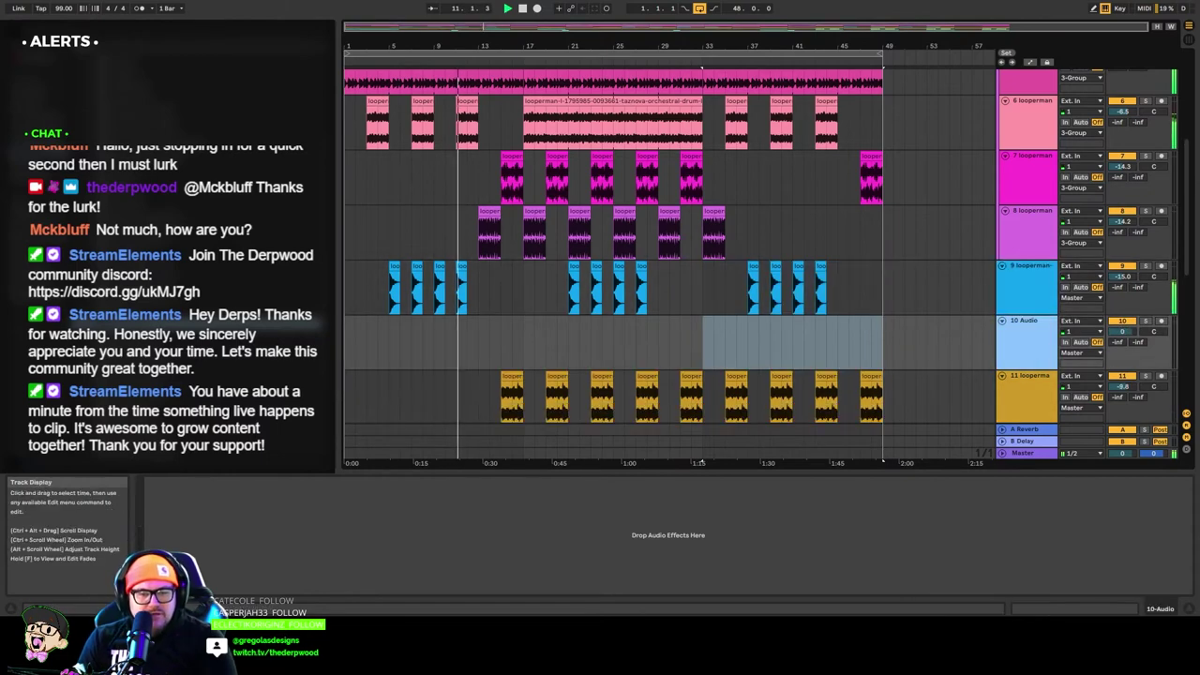
click(478, 320)
drag(444, 338, 445, 338)
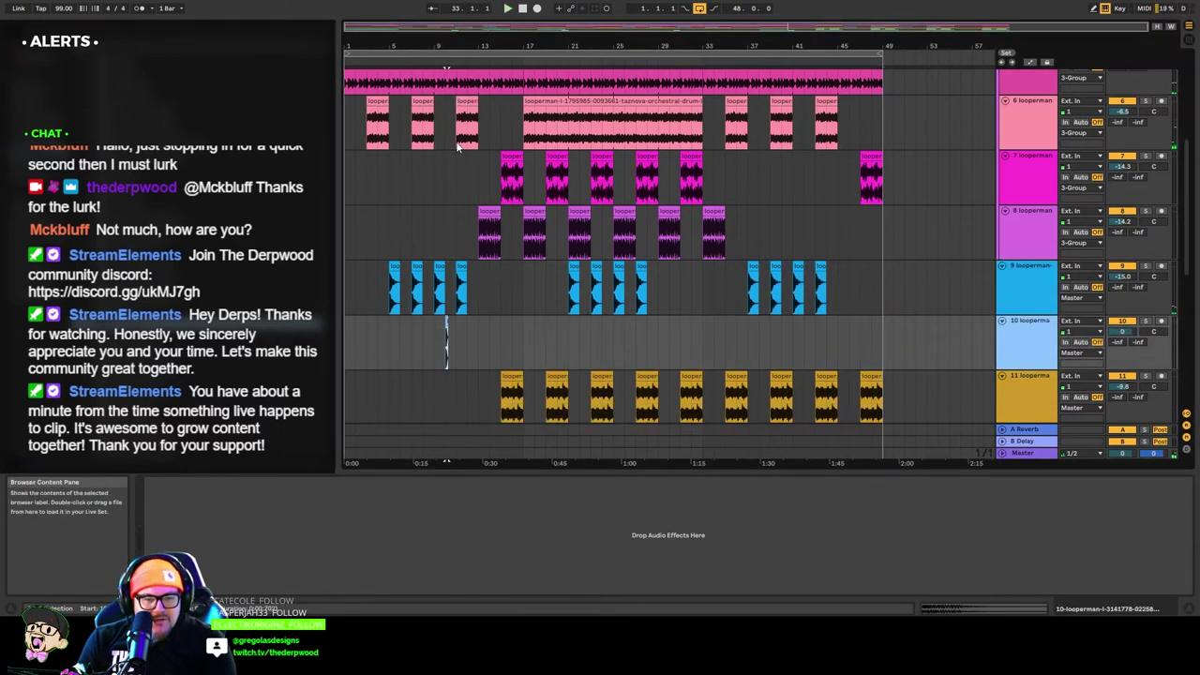
drag(443, 43, 455, 99)
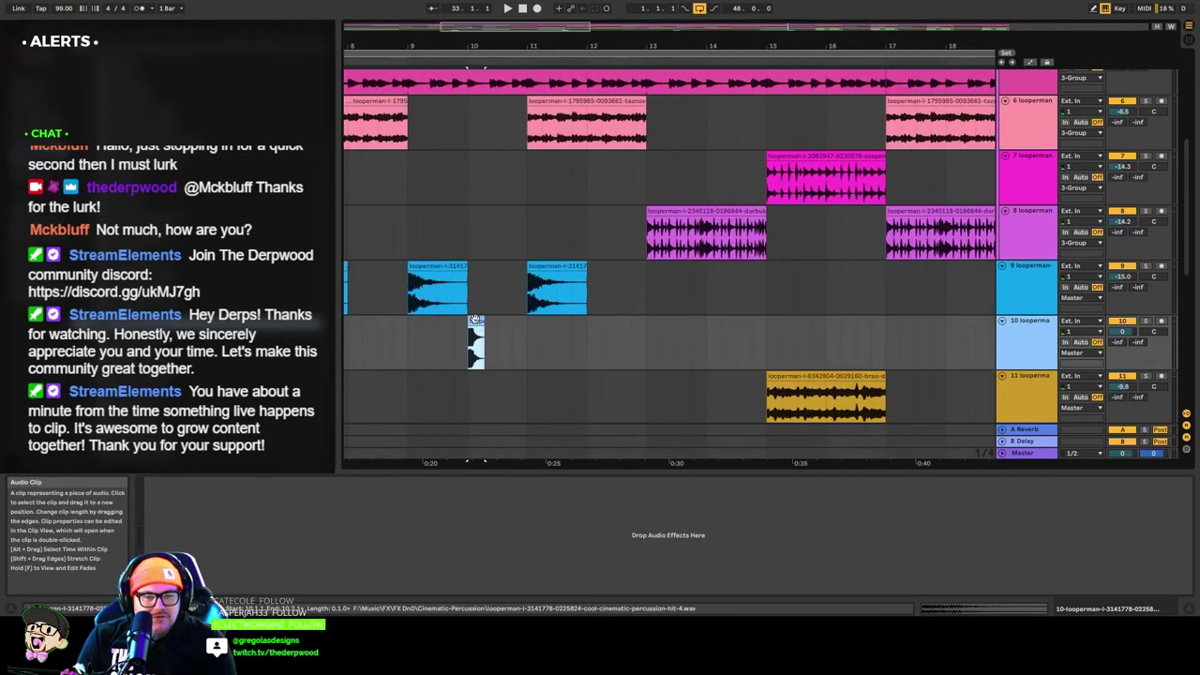
drag(477, 322, 623, 328)
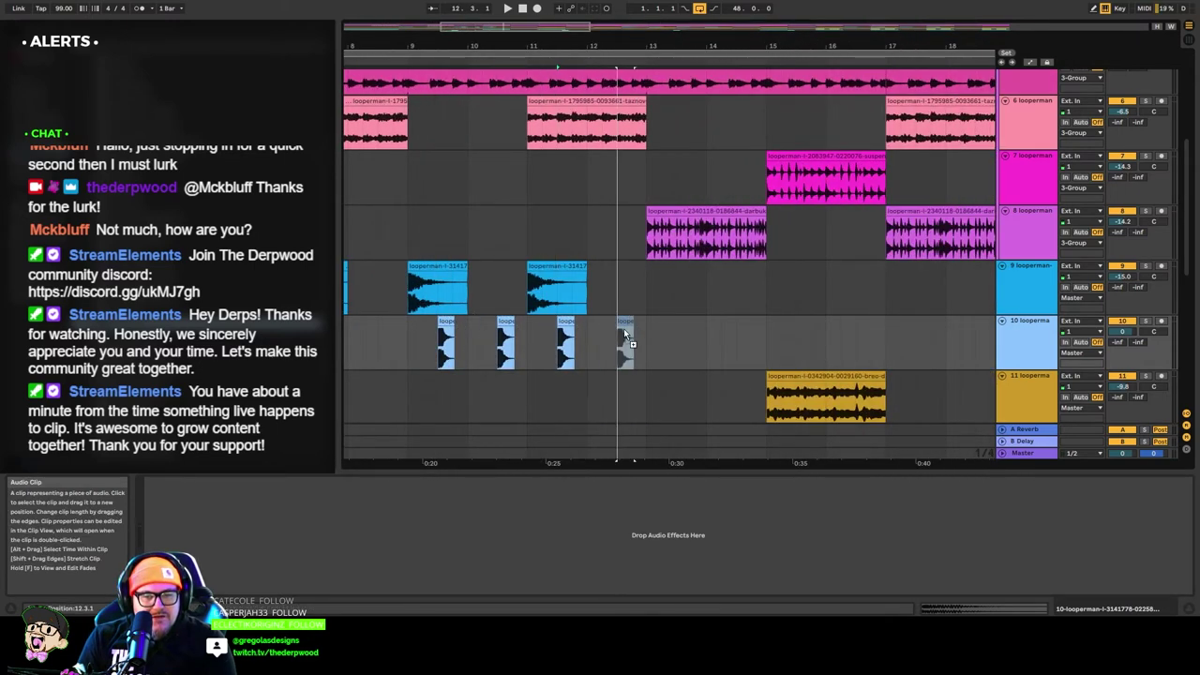
Play the second percussion-hit track in the mix with its volume at -18.2 dB, and delete the track.
click(390, 58)
mouse_move(1122, 331)
mouse_down()
mouse_move(1124, 357)
mouse_move(1124, 329)
mouse_up()
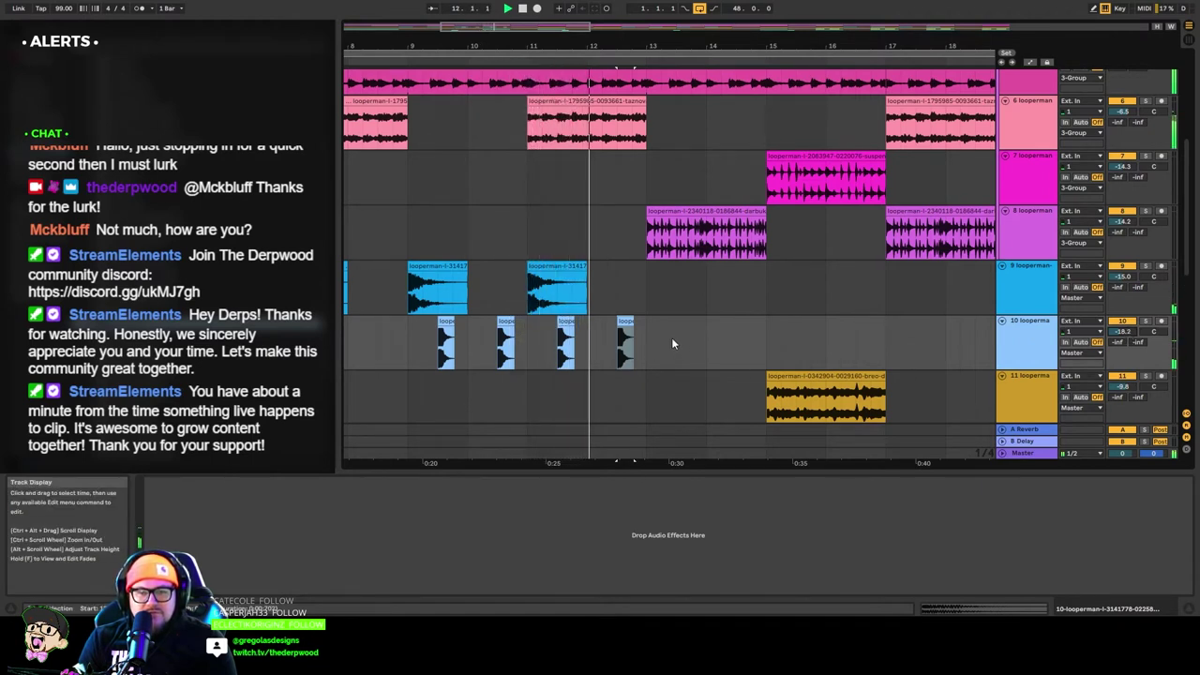
key(space)
click(1011, 351)
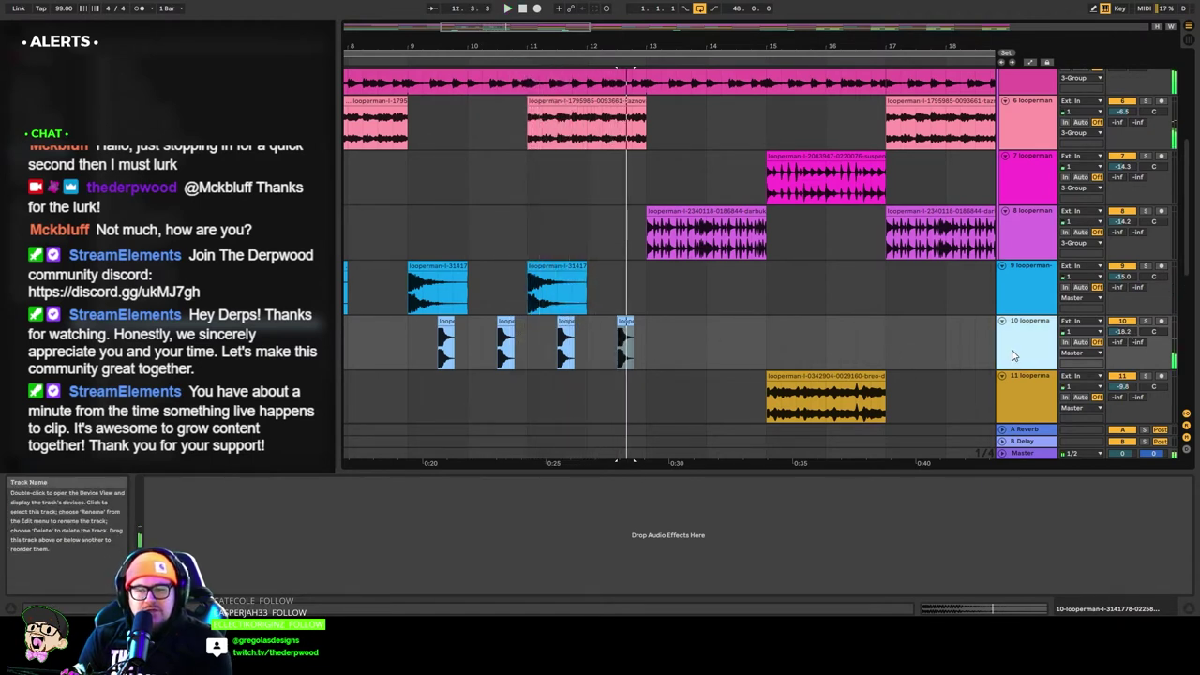
key(Delete)
Return the playback position to the song's start at 1.1.1 with the whole arrangement in view.
click(225, 263)
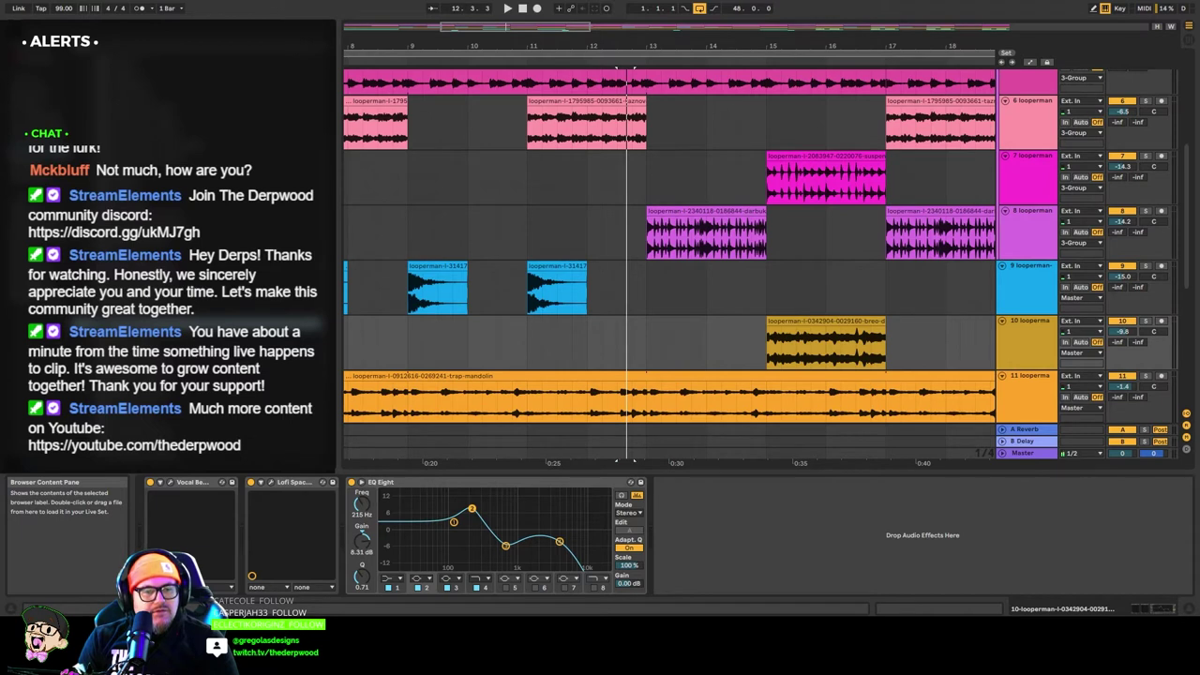
click(522, 9)
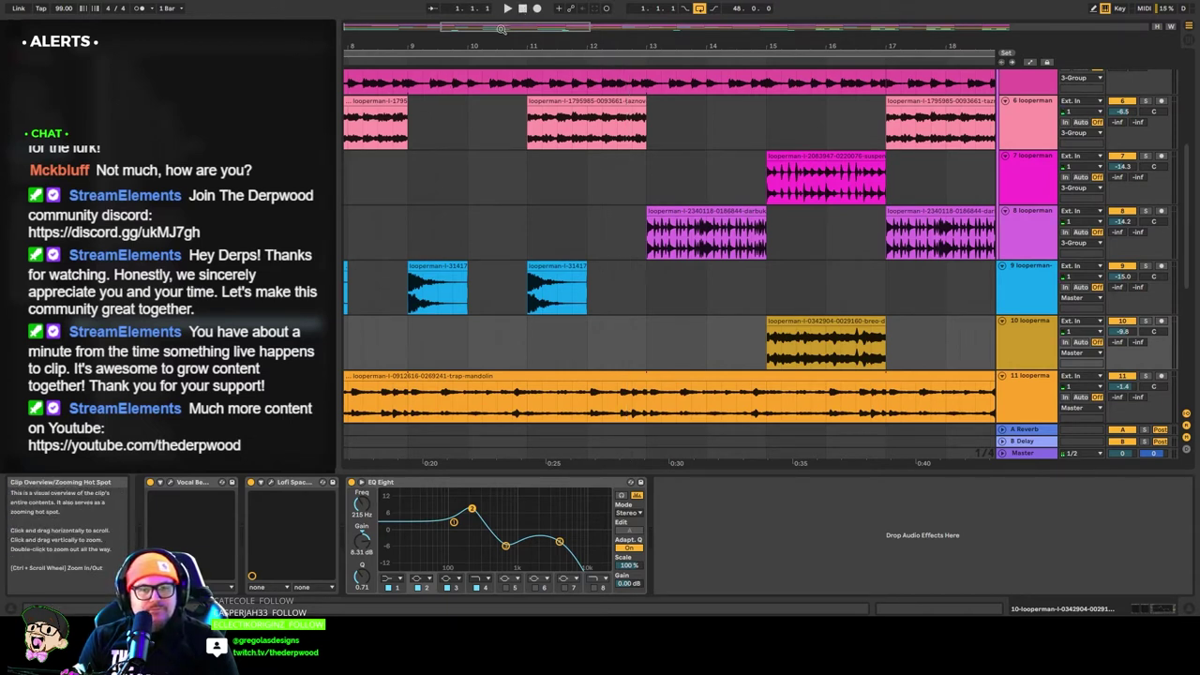
drag(508, 26, 508, 2)
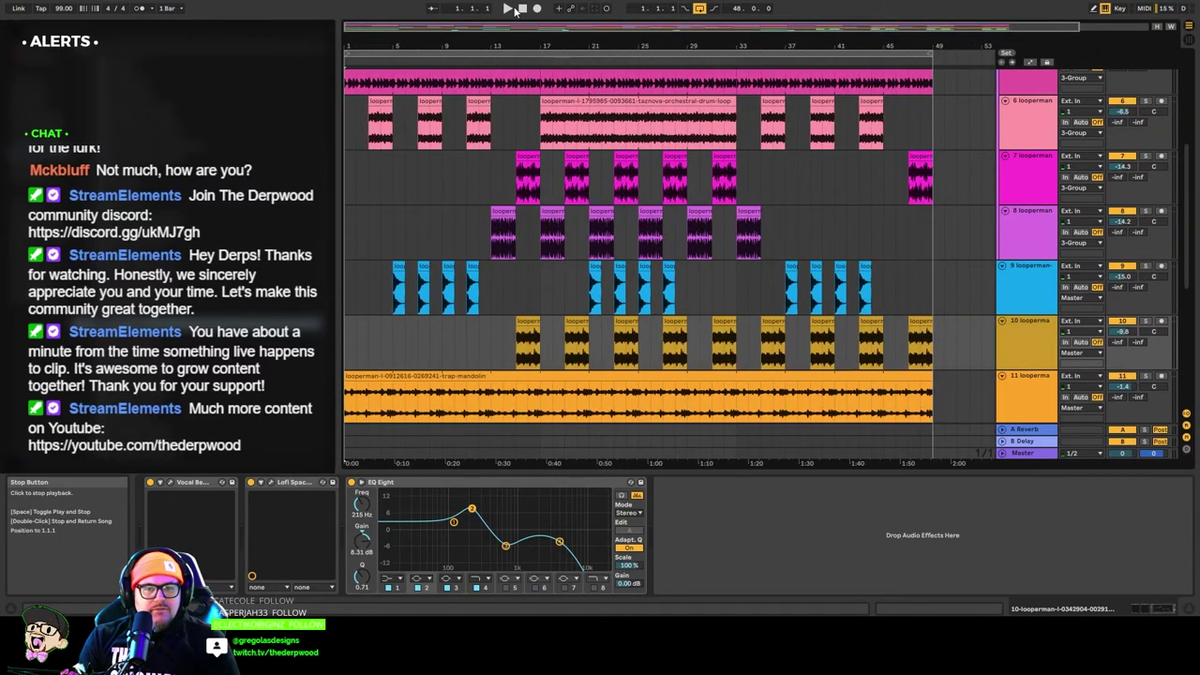
Play the arrangement from the start and place the battle-horn sample on a new audio track at bar 5.
key(space)
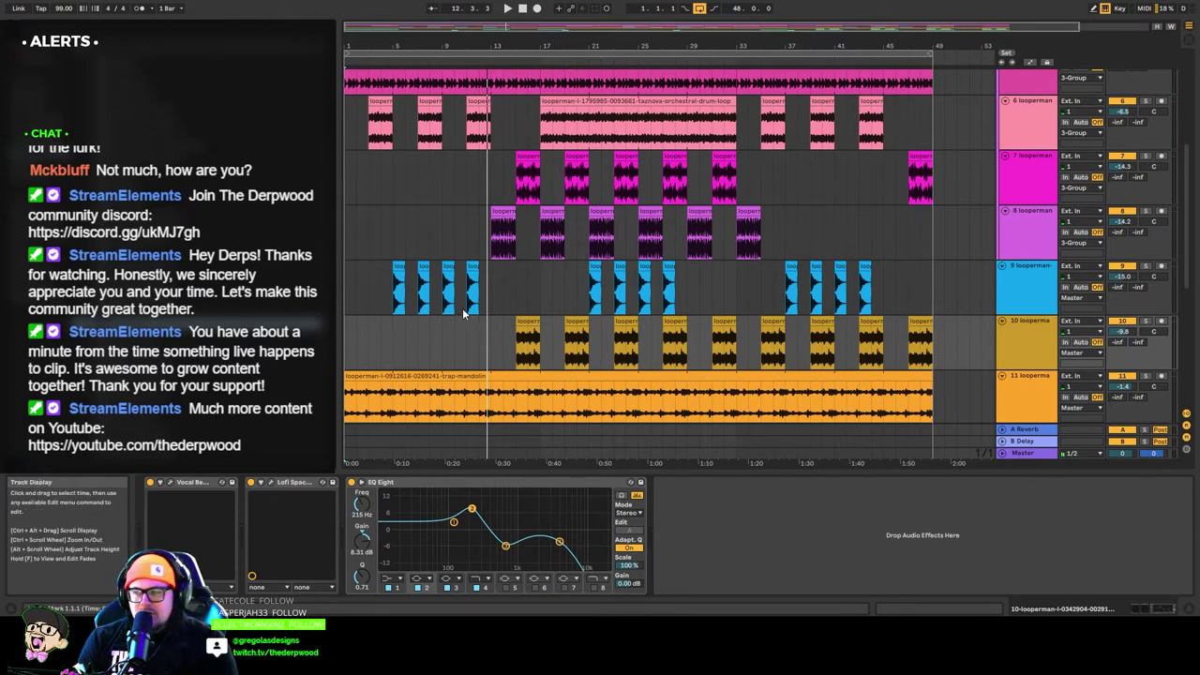
scroll(454, 305, down, 5)
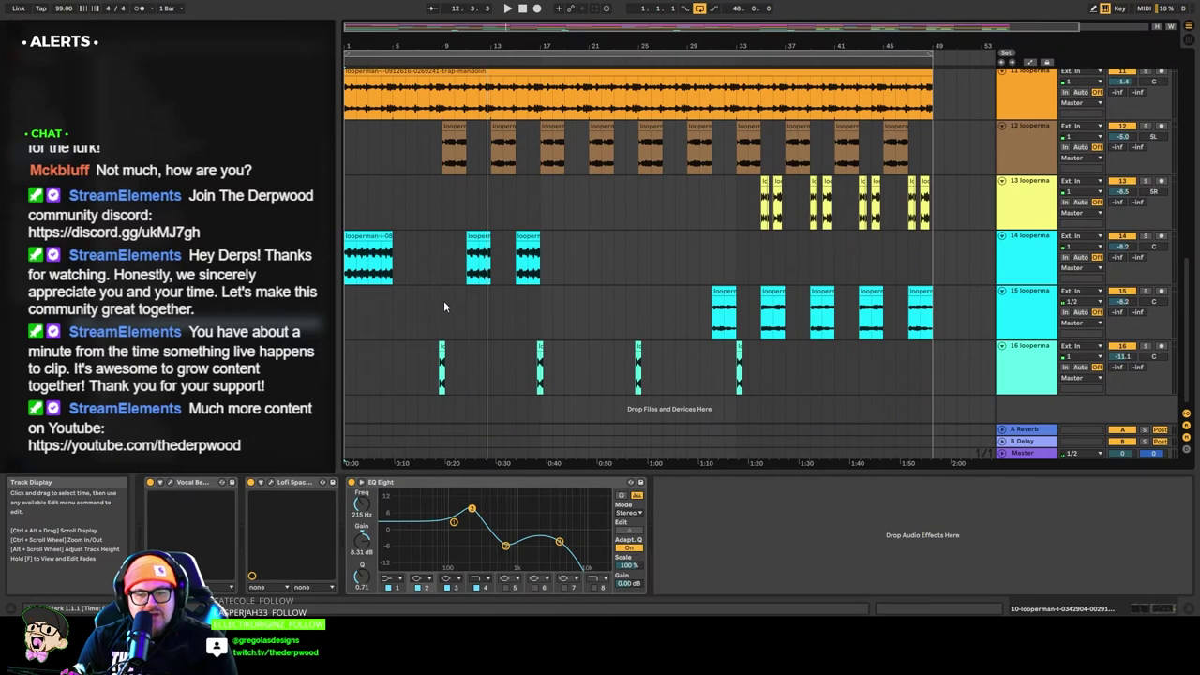
drag(216, 197, 393, 409)
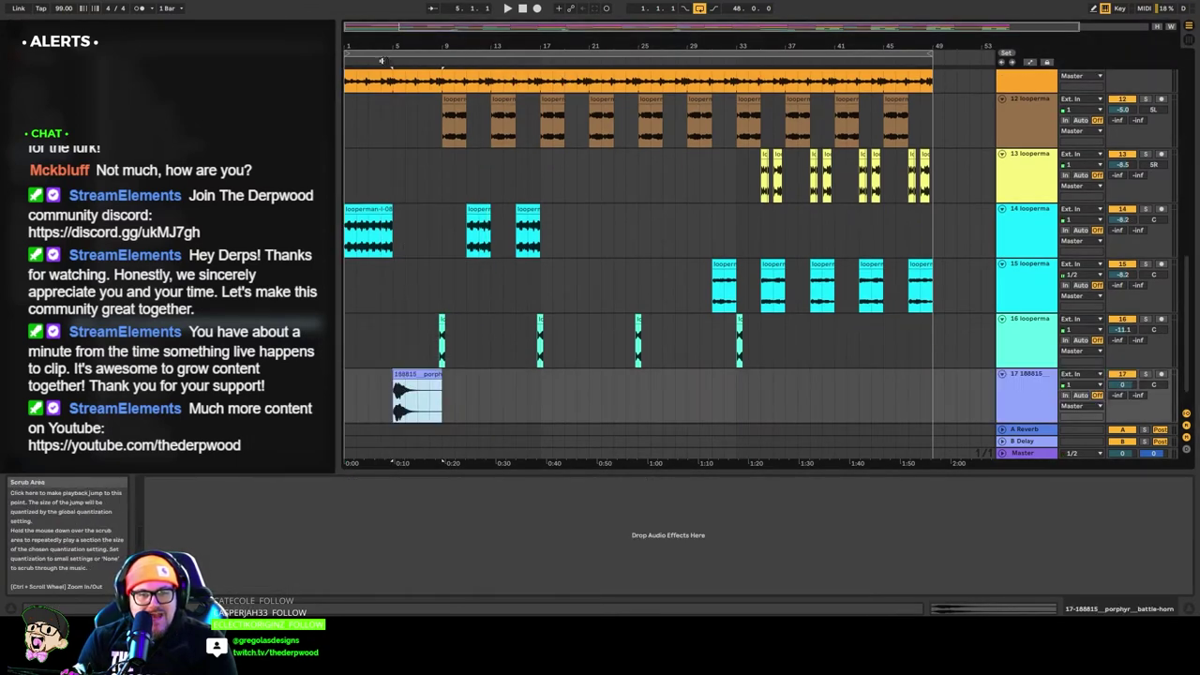
Loop the battle-horn clip from bar 5 to 9 while it plays and set its track volume to -7.7 dB.
click(411, 375)
double_click(410, 375)
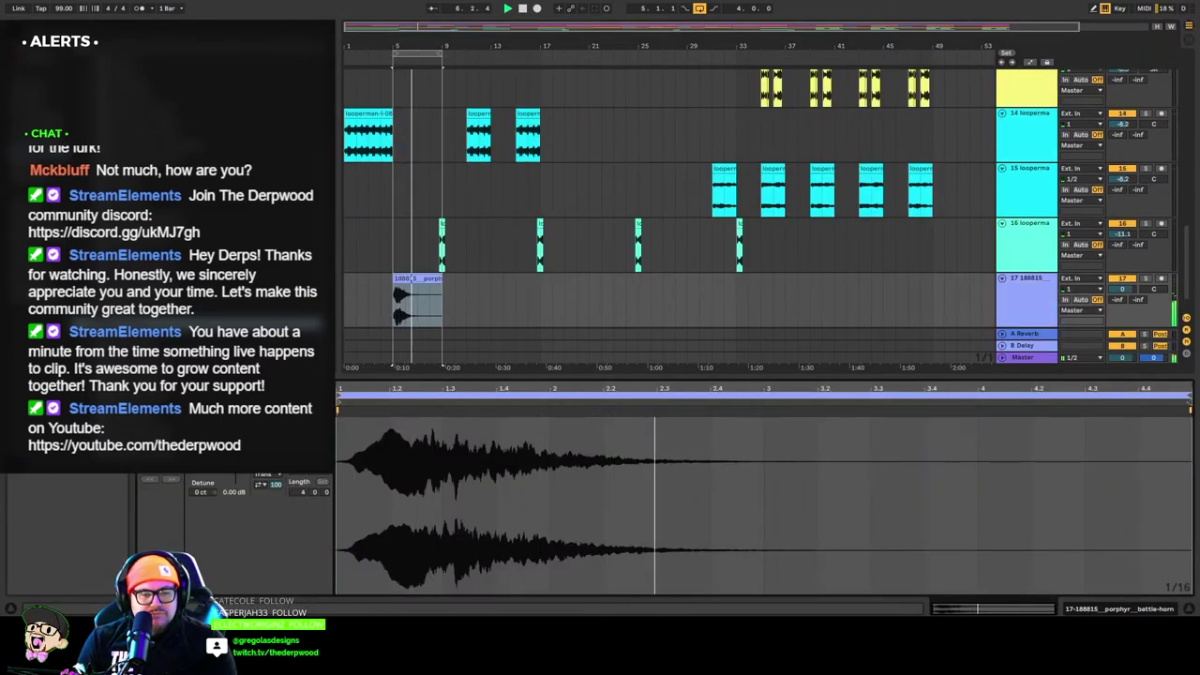
key(space)
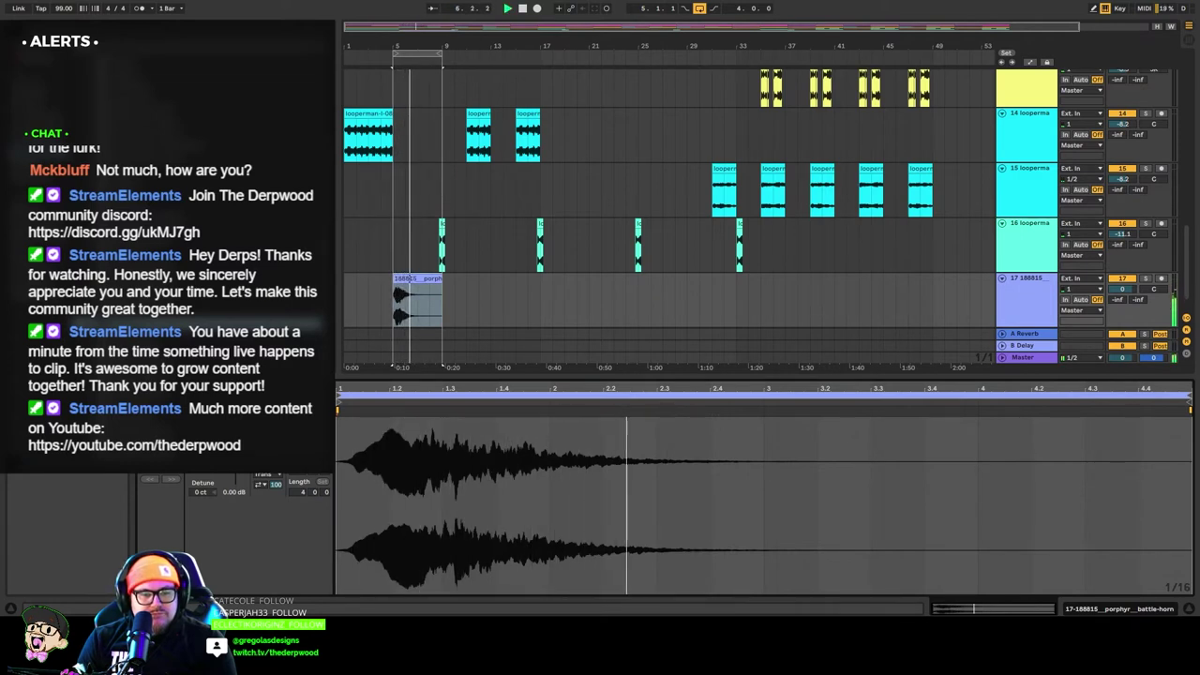
key(space)
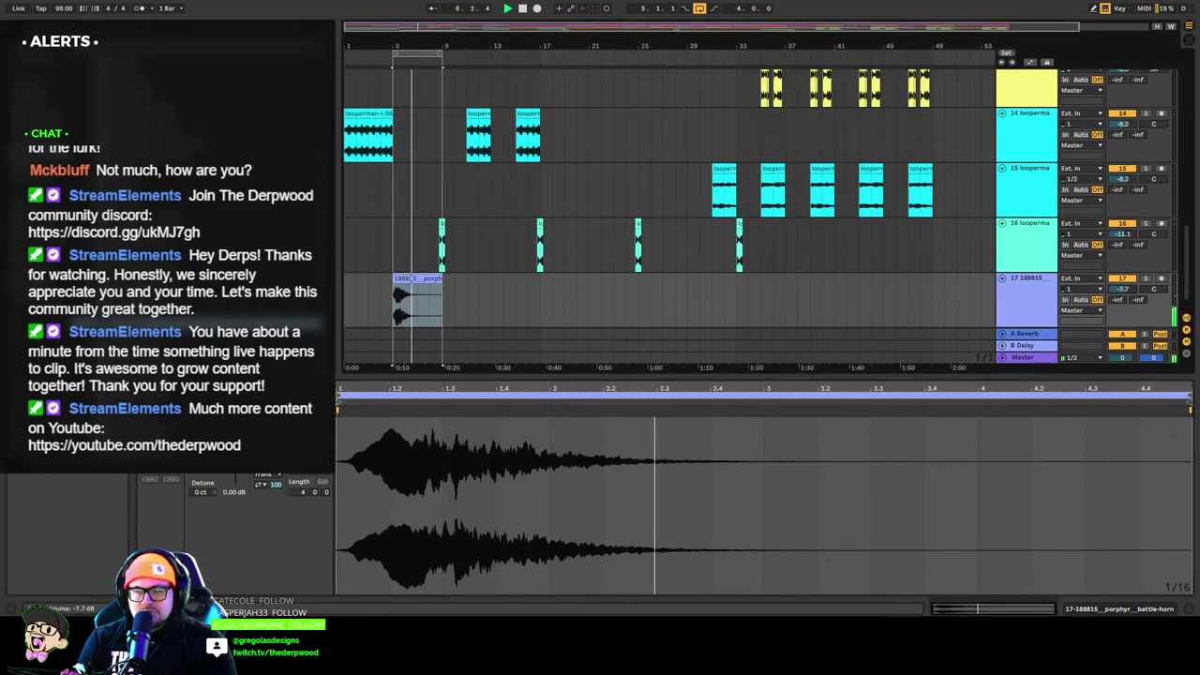
key(space)
key(space)
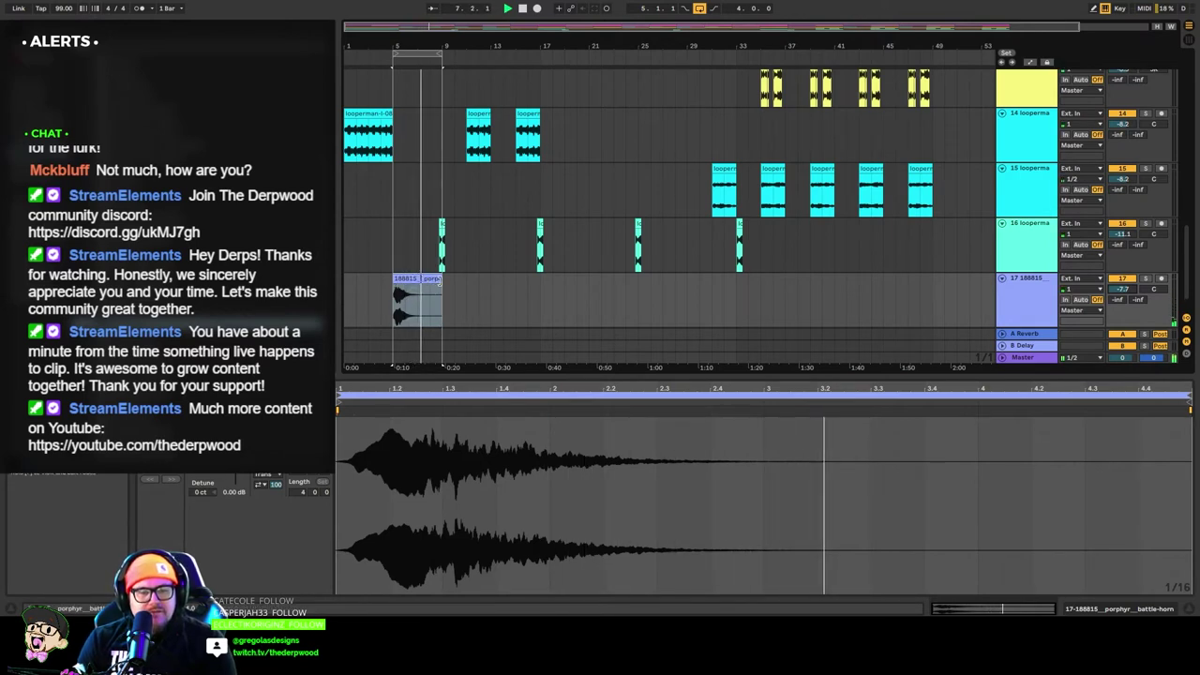
Copy the battle-horn clip to bar 9 and extend the loop range to bars 1 through 49.
drag(440, 281, 467, 280)
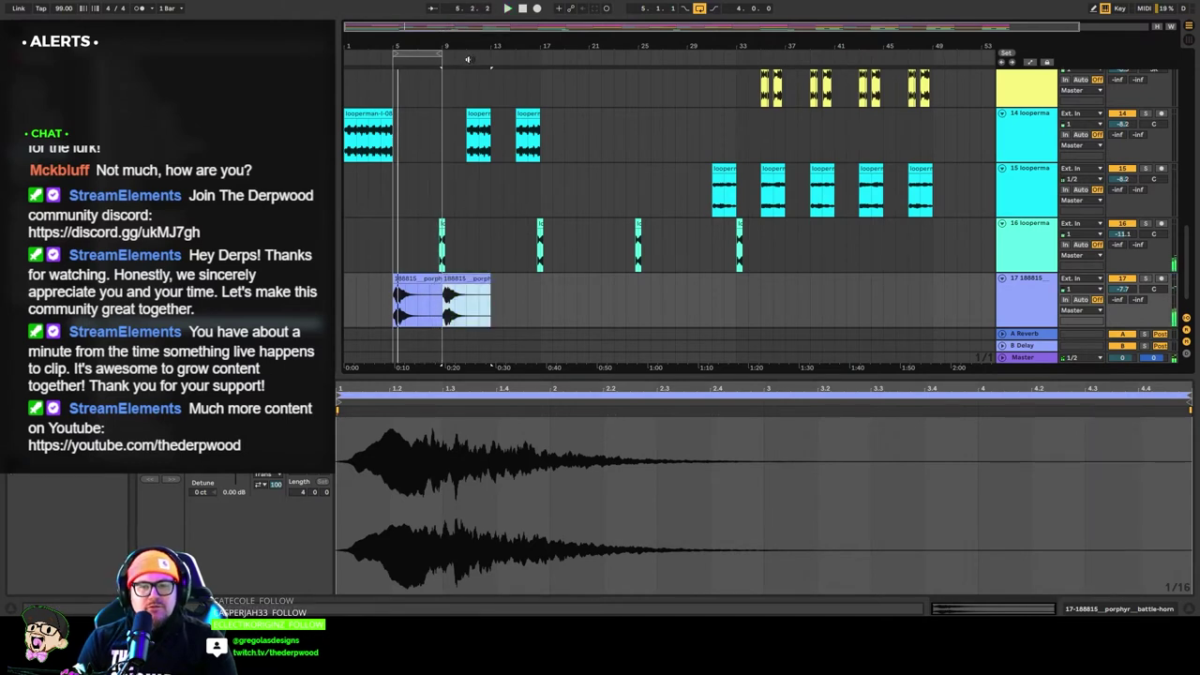
drag(440, 54, 933, 55)
drag(398, 52, 345, 54)
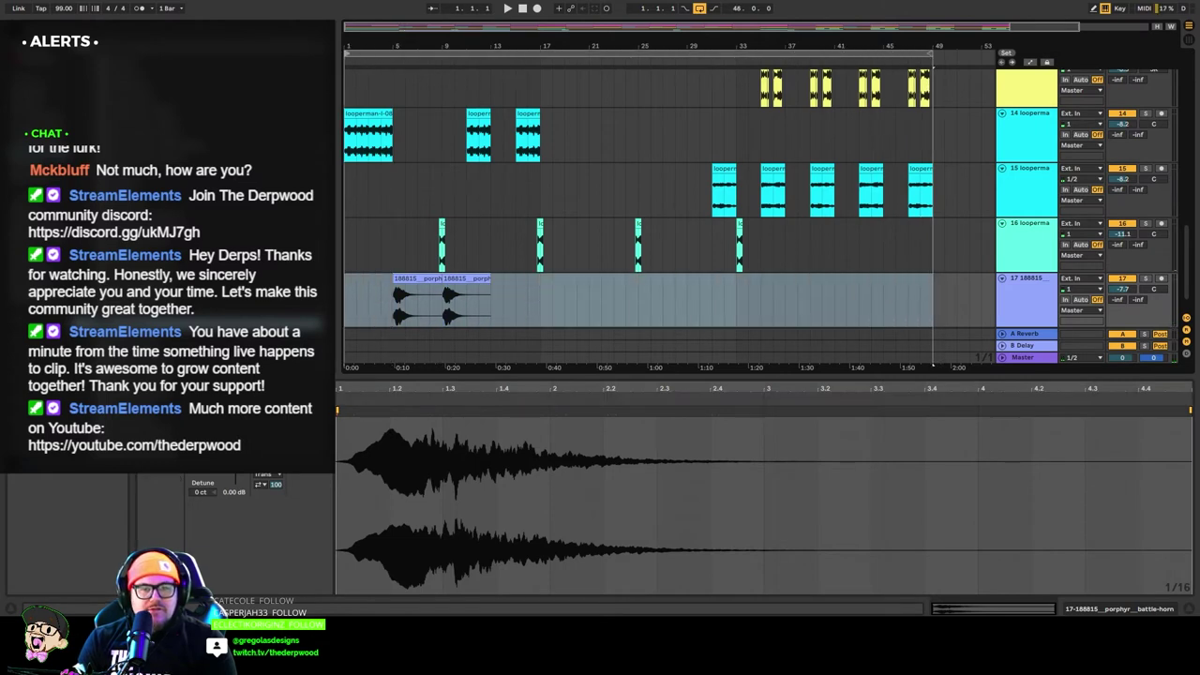
Play the battle horn within the full mix from bar 1 and lower track 17's volume to -9.0 dB.
click(507, 9)
click(421, 279)
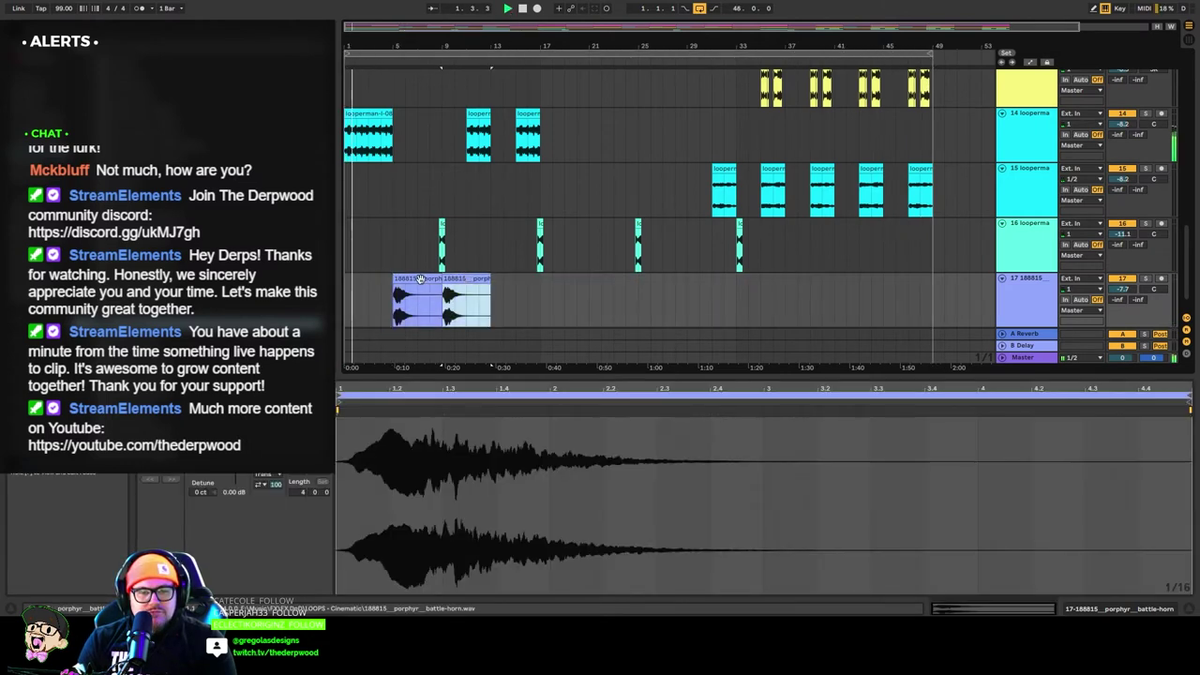
drag(537, 292, 344, 300)
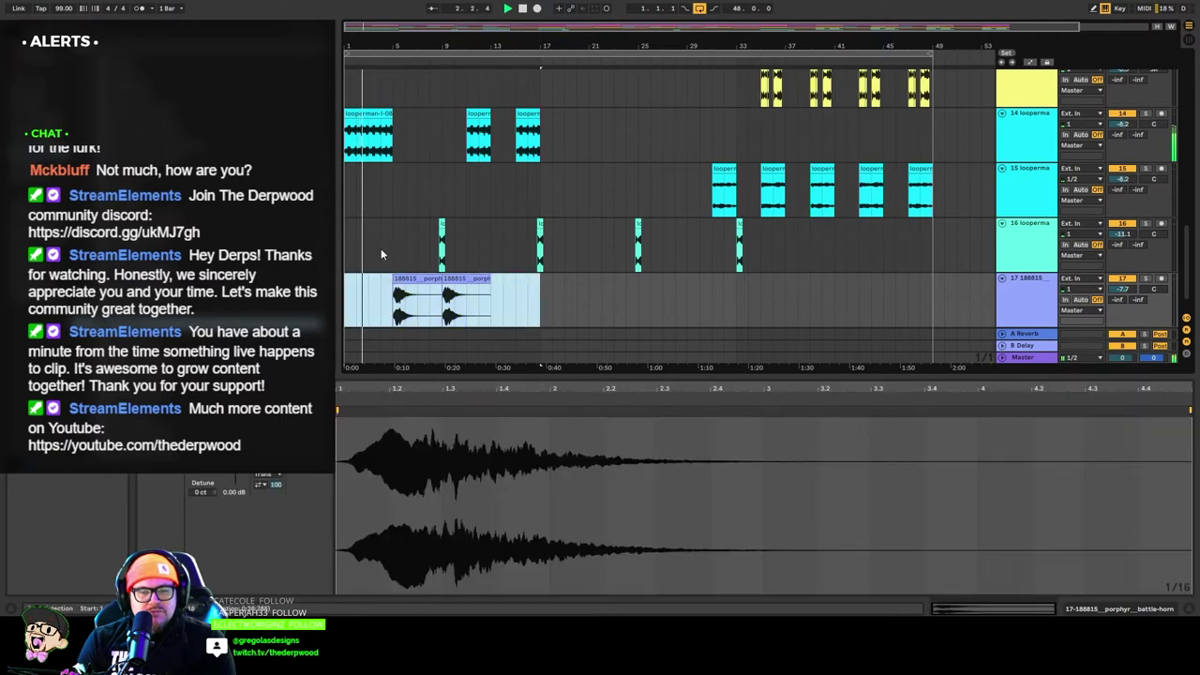
scroll(416, 253, up, 5)
scroll(379, 242, down, 6)
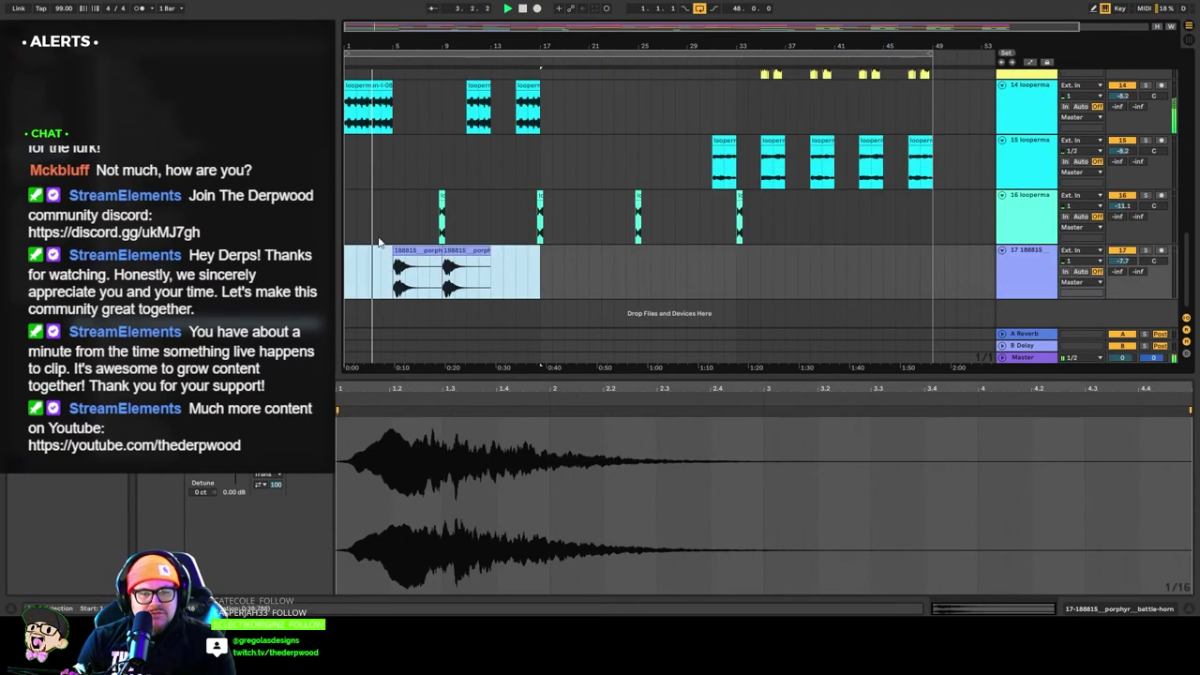
scroll(394, 240, up, 2)
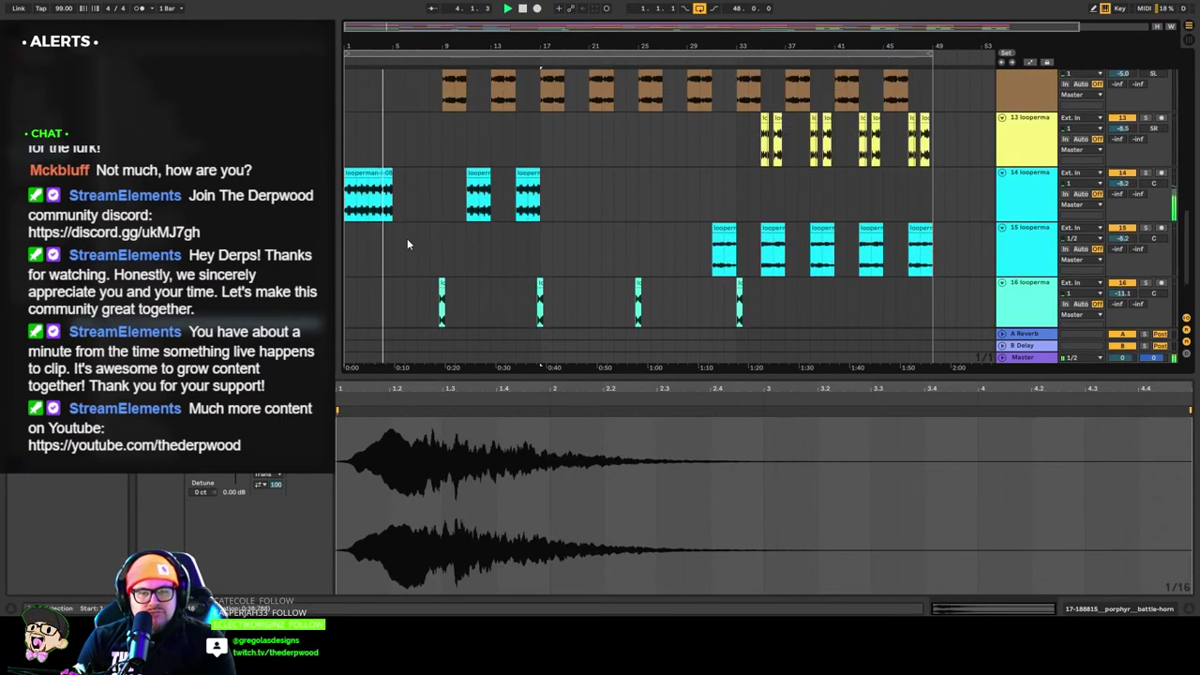
scroll(393, 235, down, 2)
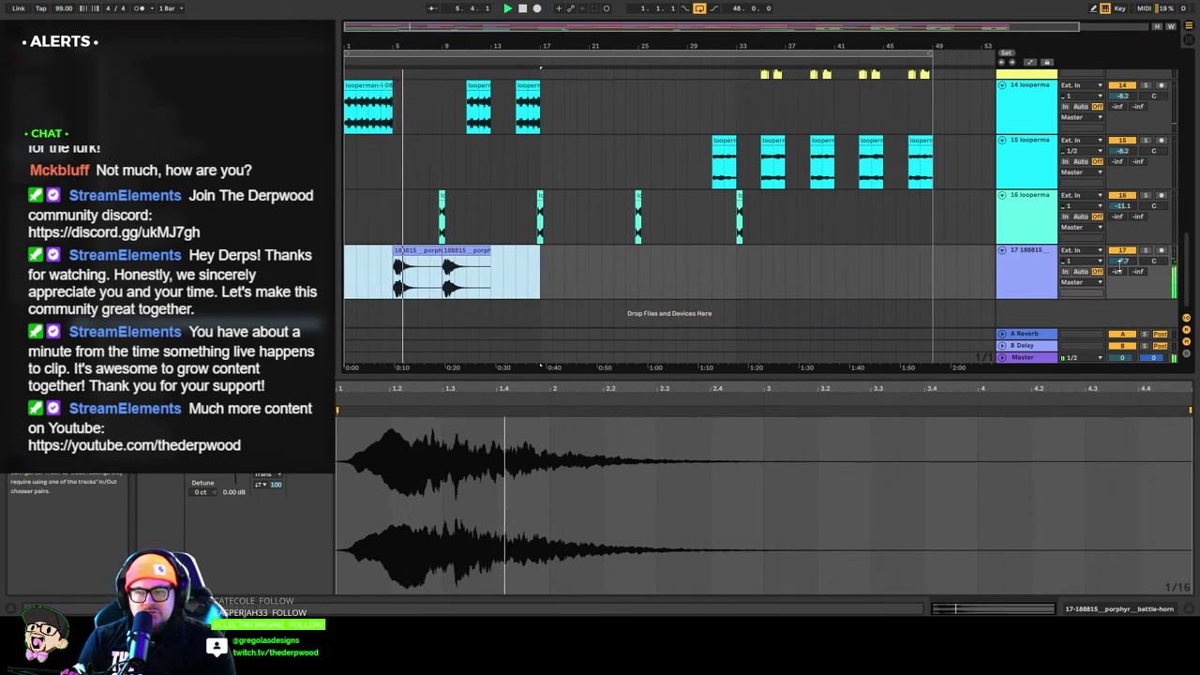
drag(1120, 262, 1121, 246)
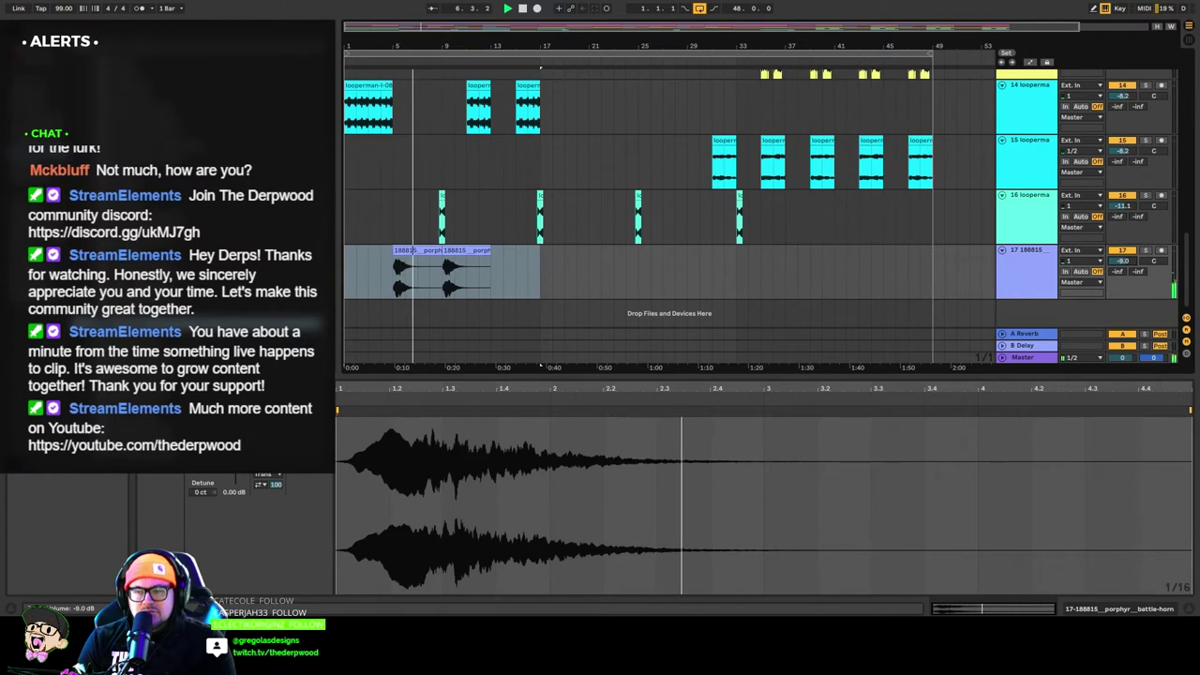
Move the second battle-horn clip to bar 21 and duplicate track 17's first 16 bars twice to fill up to bar 49.
click(472, 252)
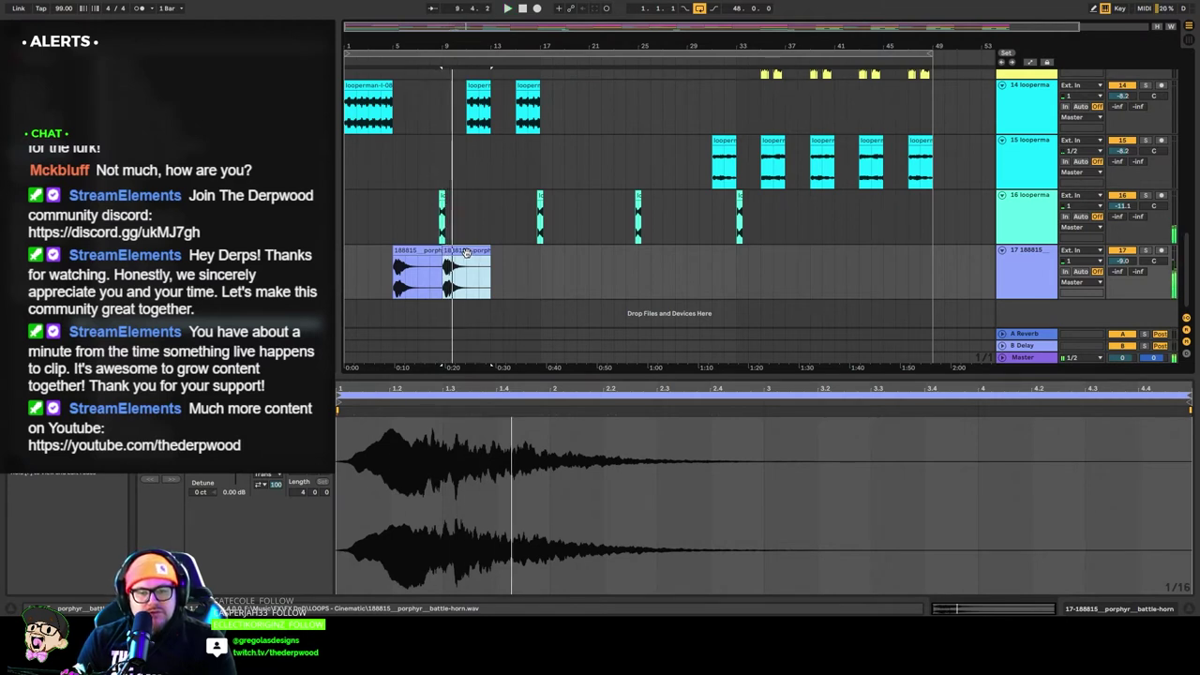
drag(466, 253, 614, 254)
click(440, 65)
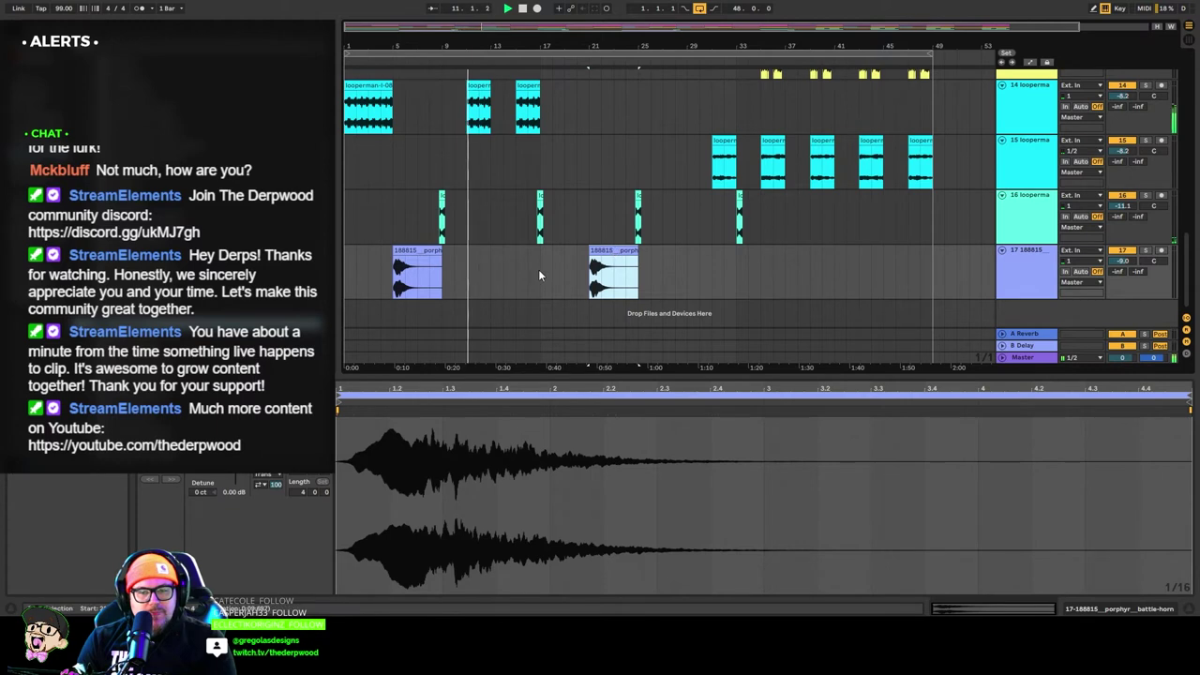
drag(538, 269, 370, 271)
key(super+d)
key(super+d)
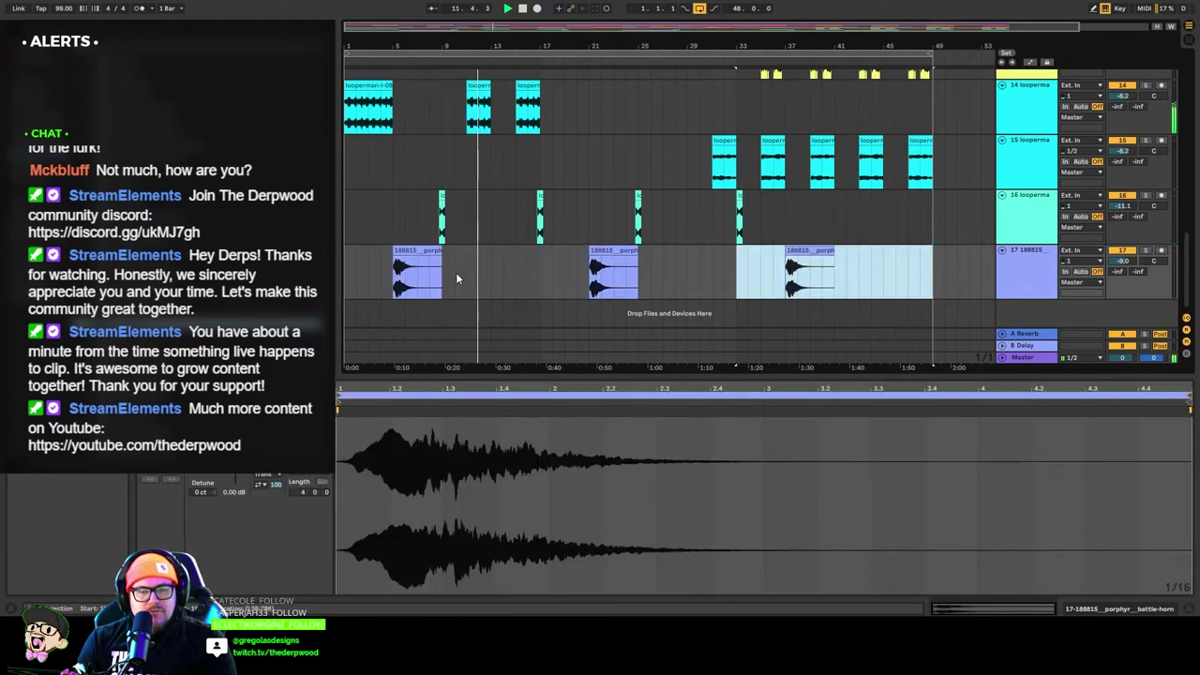
click(513, 271)
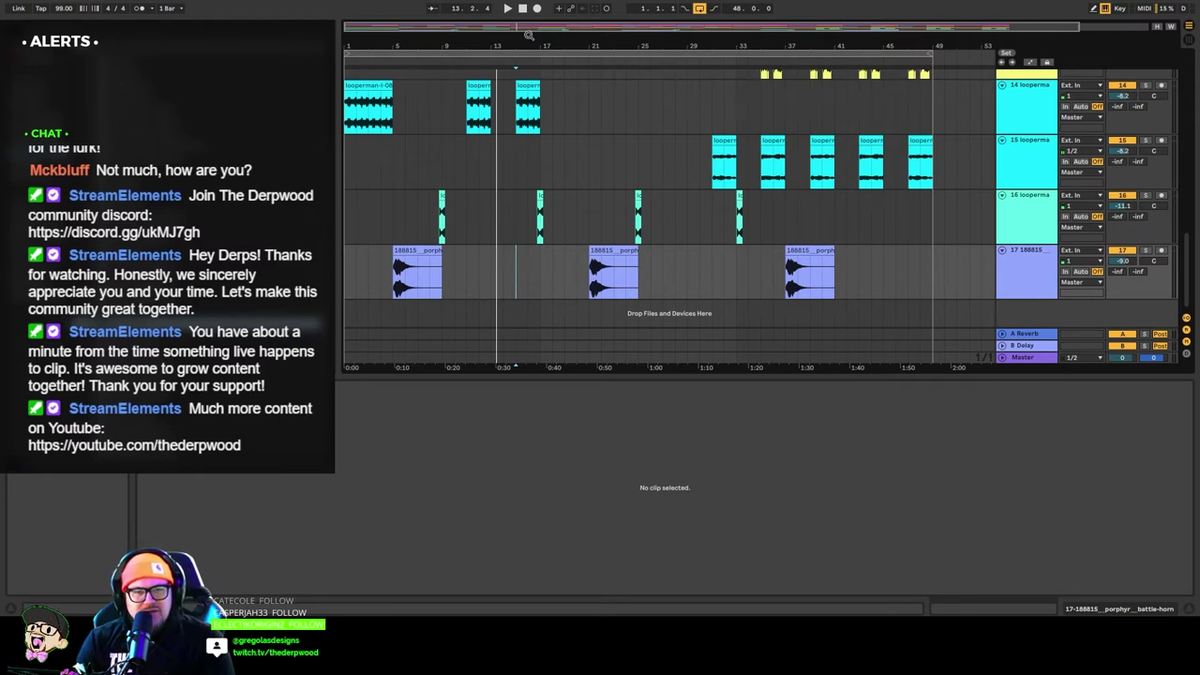
Add an audio track below track 17 and record an external-input take from about bar 8 to bar 16 during playback.
click(507, 7)
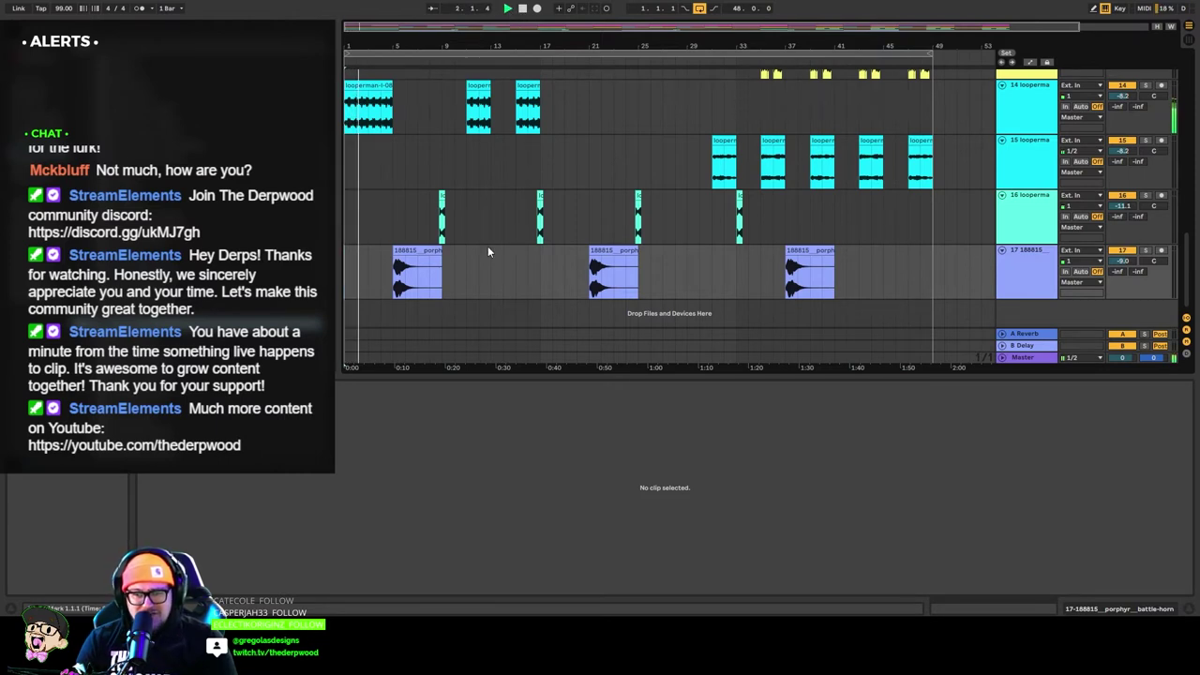
click(1039, 291)
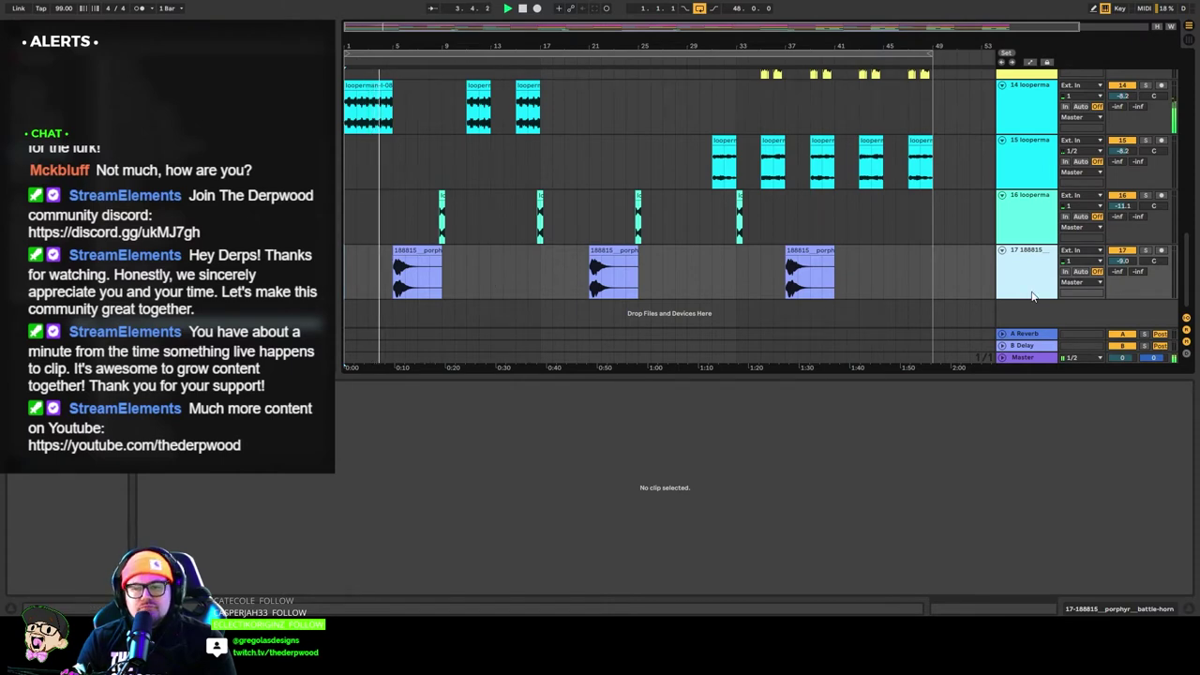
key(ctrl+t)
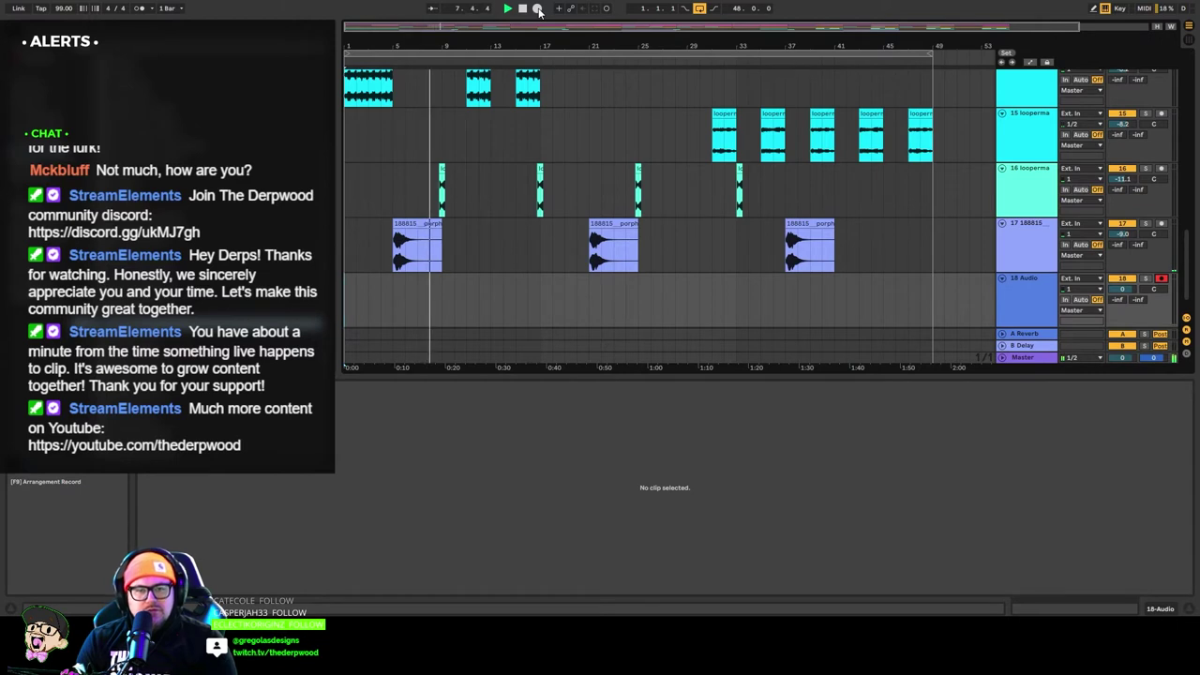
click(537, 9)
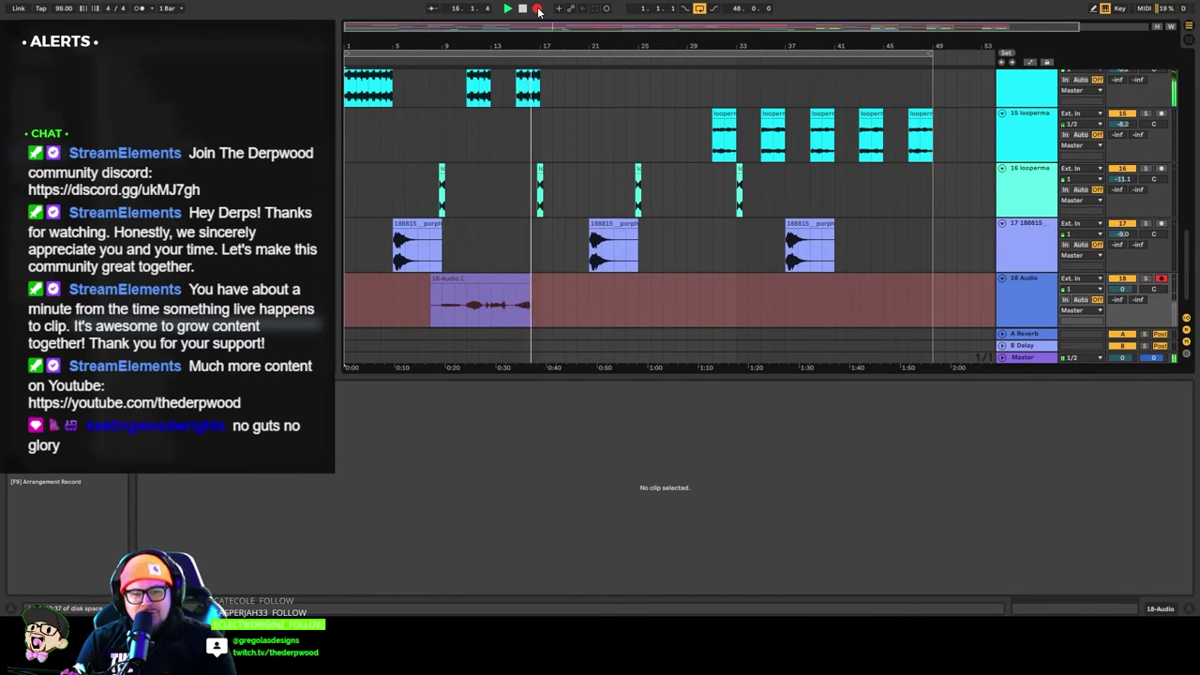
click(537, 8)
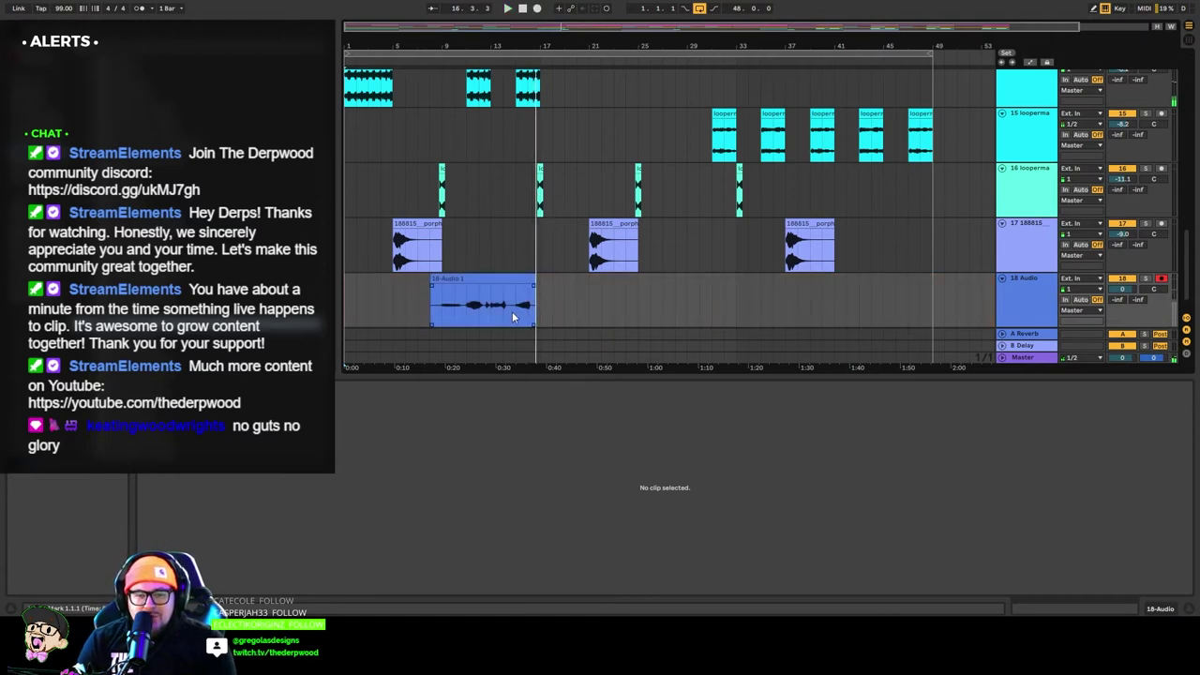
Play back the recorded take, split off its final sound, place that piece at bar 9 and delete the rest.
click(465, 308)
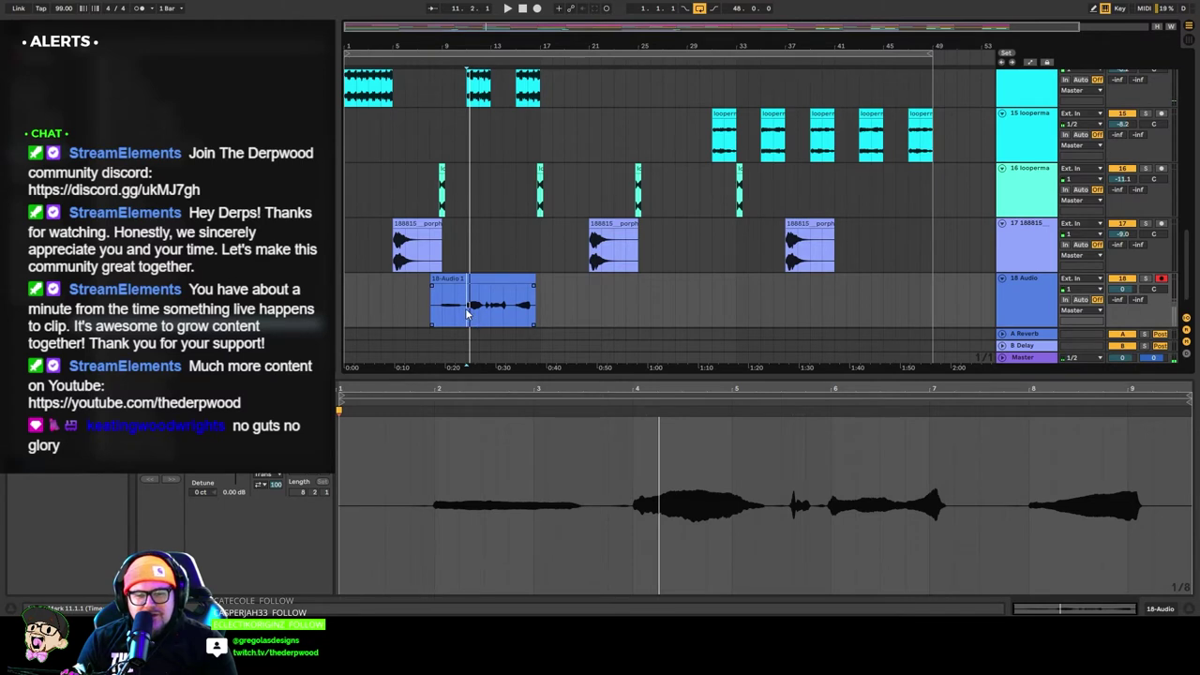
key(space)
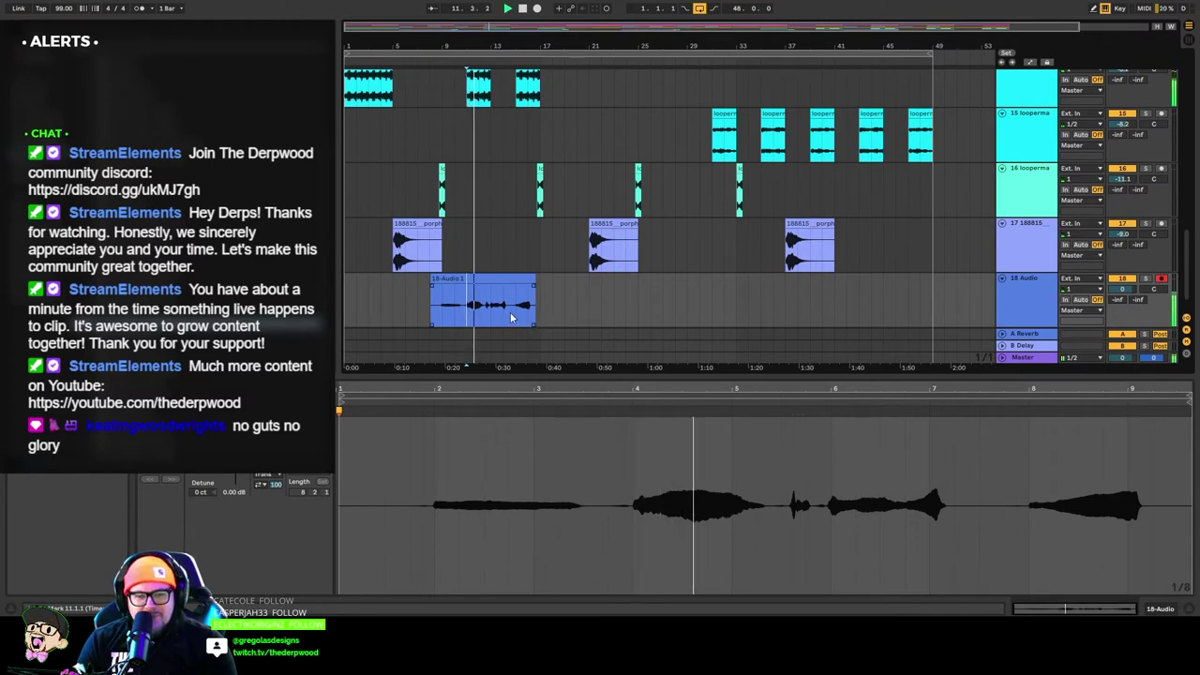
click(515, 315)
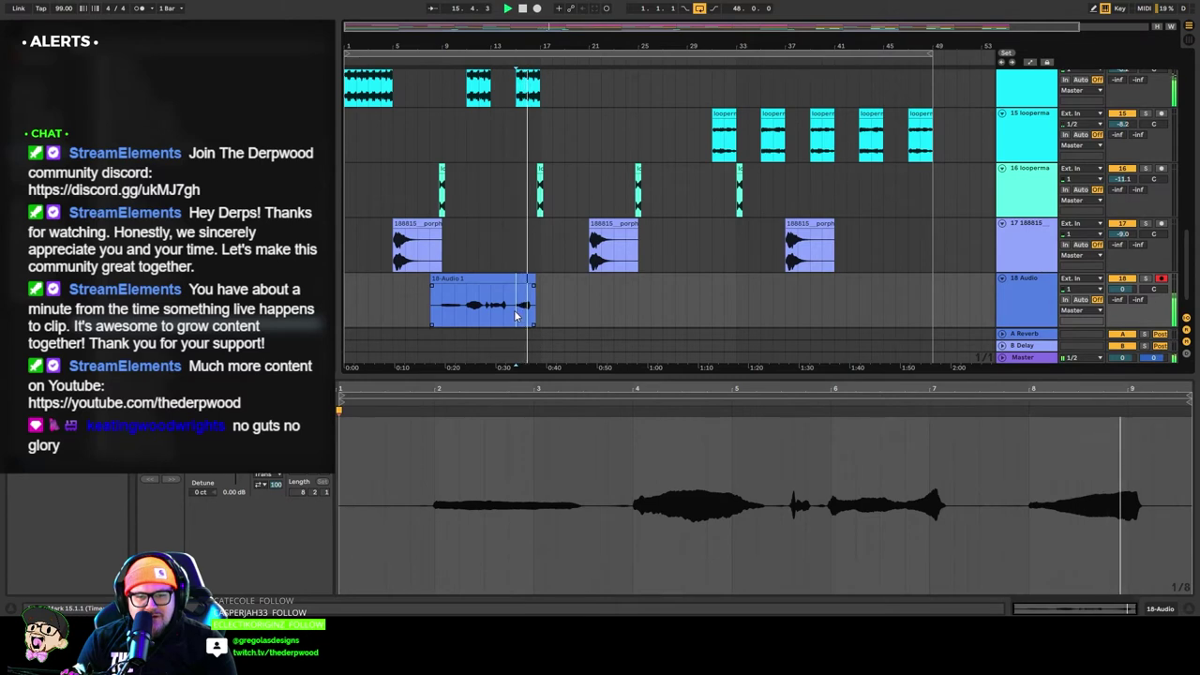
drag(514, 315, 455, 280)
key(ctrl+e)
click(501, 280)
key(Delete)
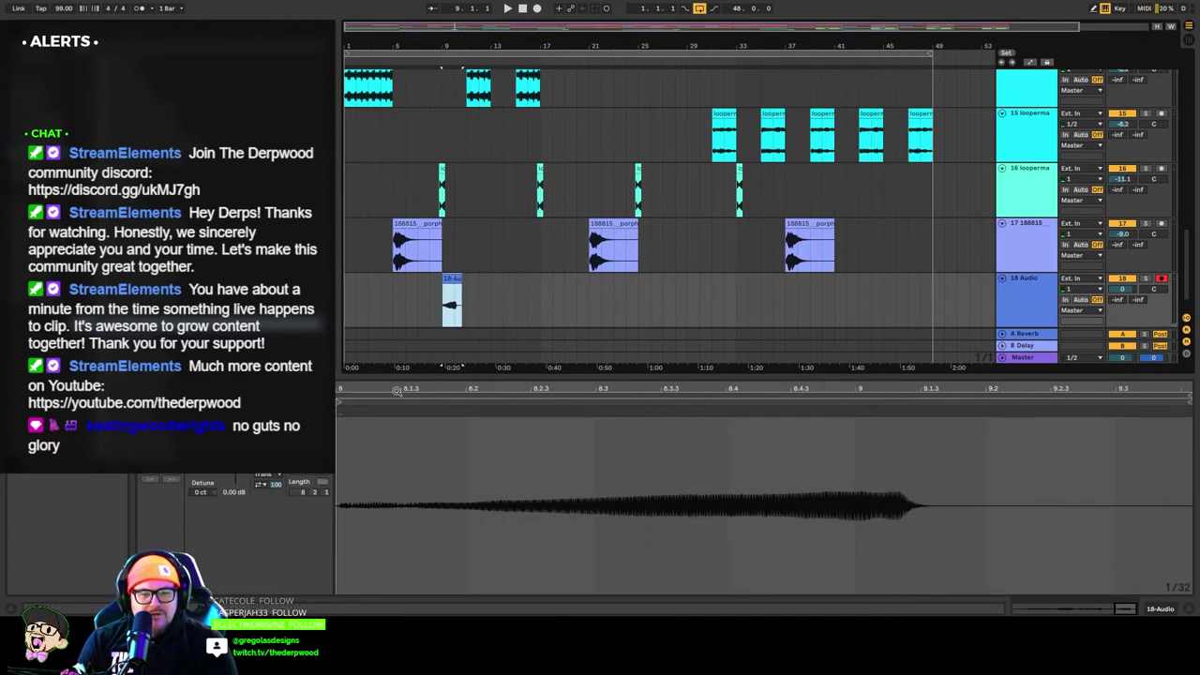
Add the Moving 3-5-6 delay to track 18 and set the playback position to bar 10.
click(1036, 197)
double_click(1039, 125)
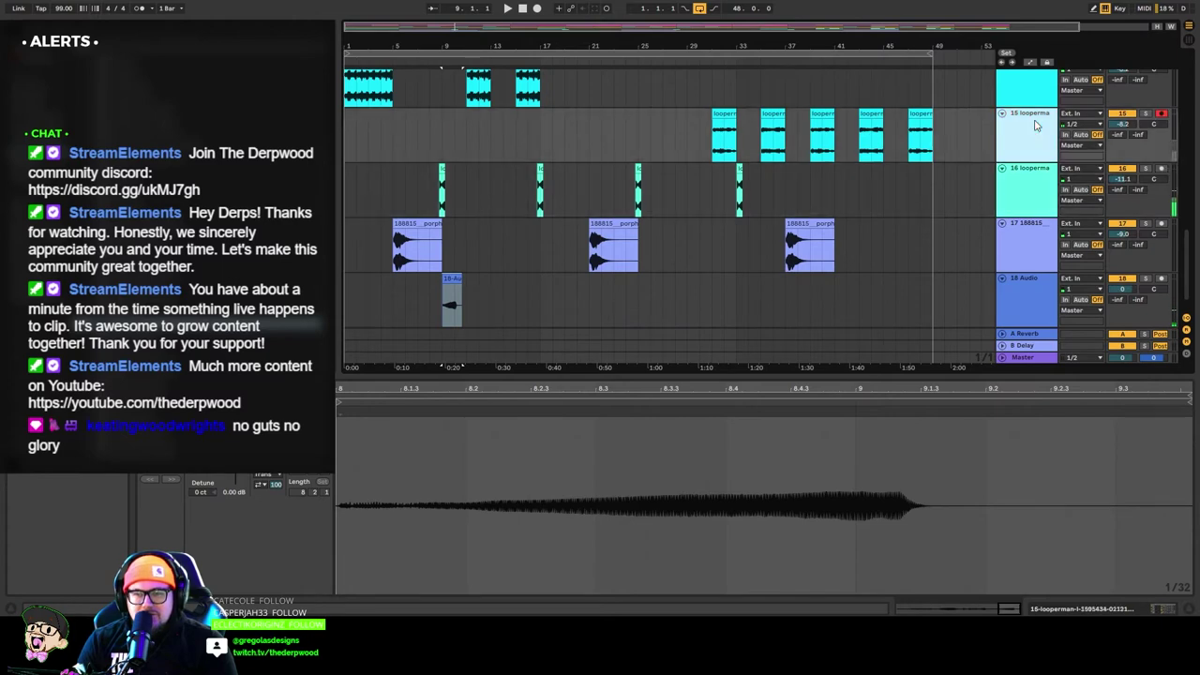
click(1009, 377)
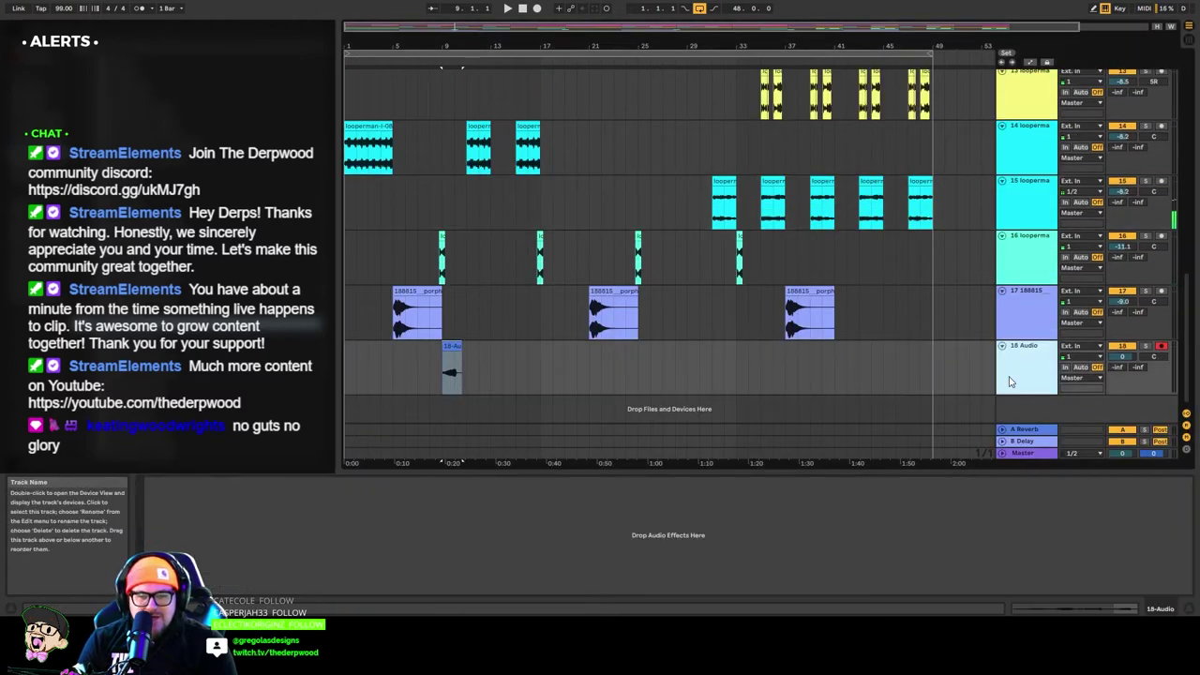
click(515, 514)
key(ctrl+v)
click(454, 362)
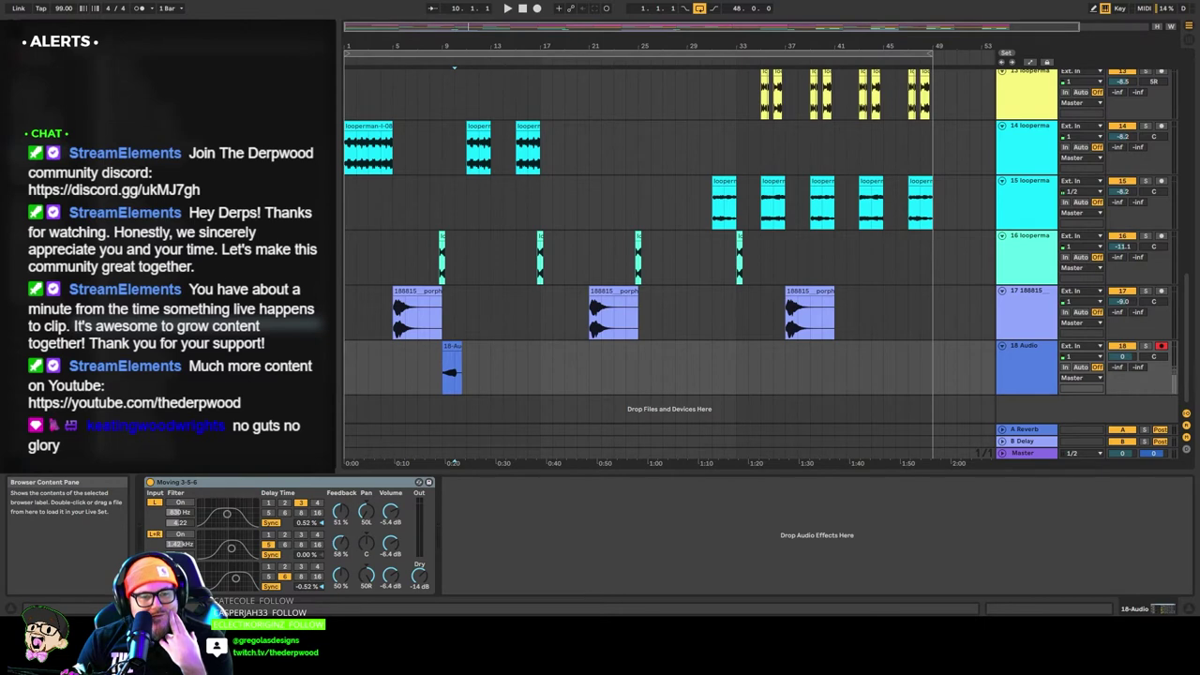
Insert OVox Stereo ahead of the delay on track 18, and replace it with OVox Mono/Stereo.
drag(281, 324, 216, 528)
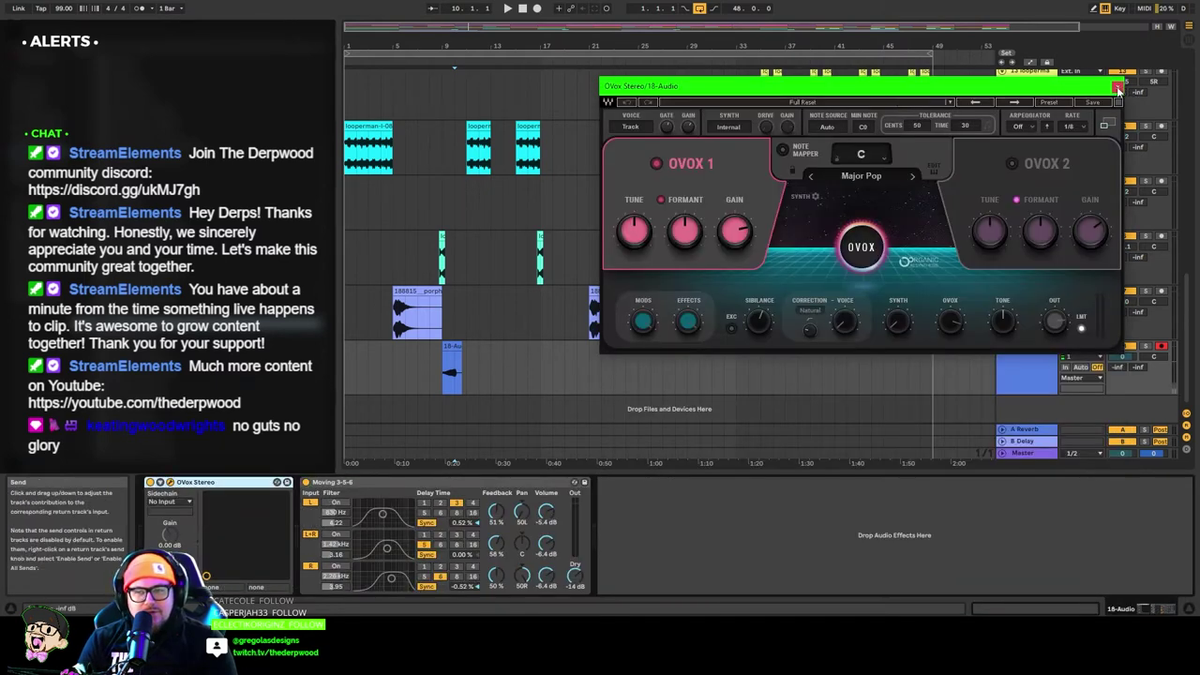
click(1119, 87)
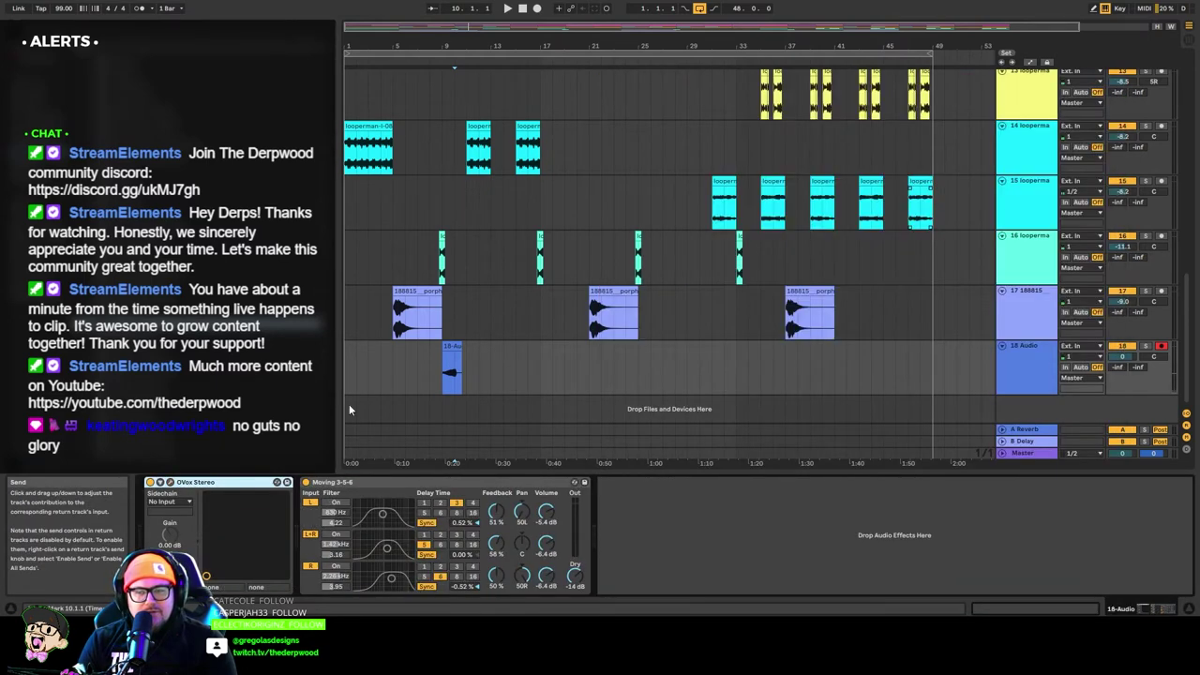
click(234, 485)
key(Delete)
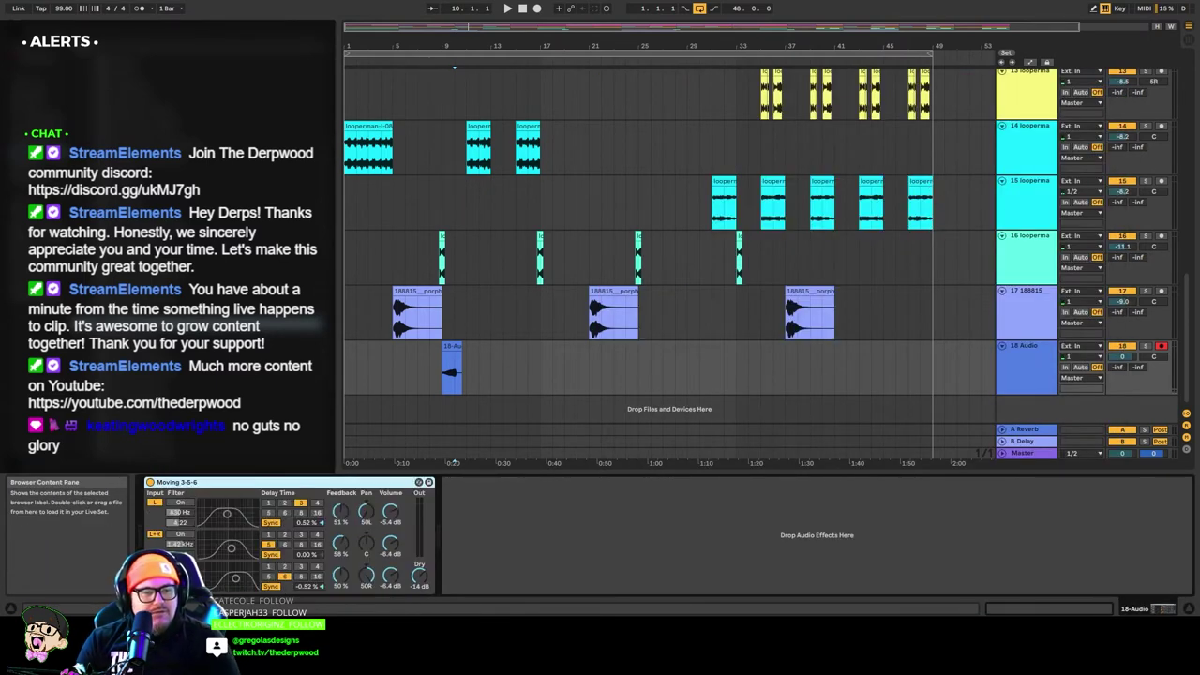
key(ctrl+z)
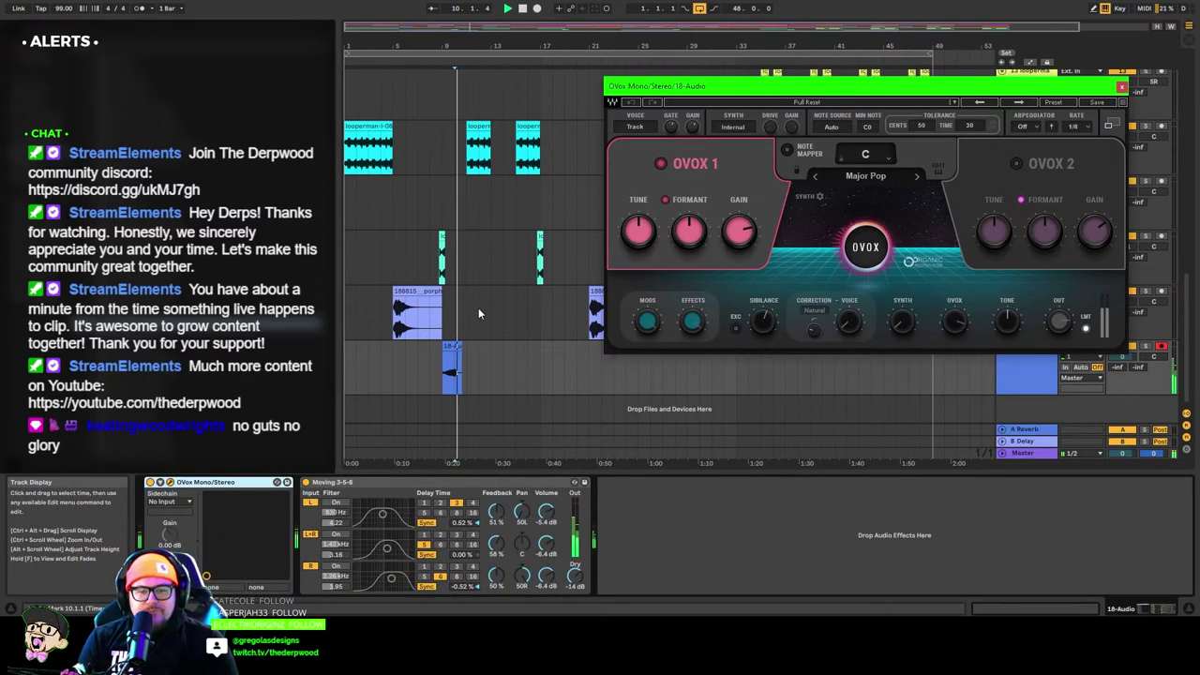
Loop playback over the recorded clip at bar 9 and try OVox's Hydra preset from the Voice FX group.
click(454, 347)
key(ctrl+l)
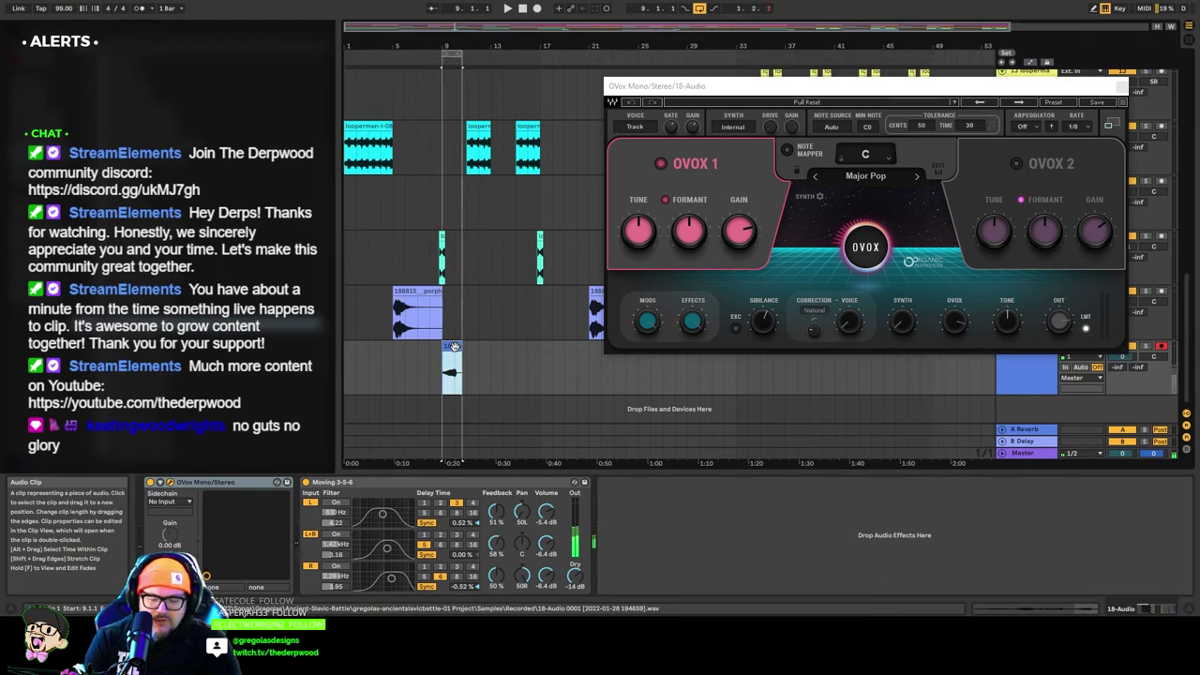
key(space)
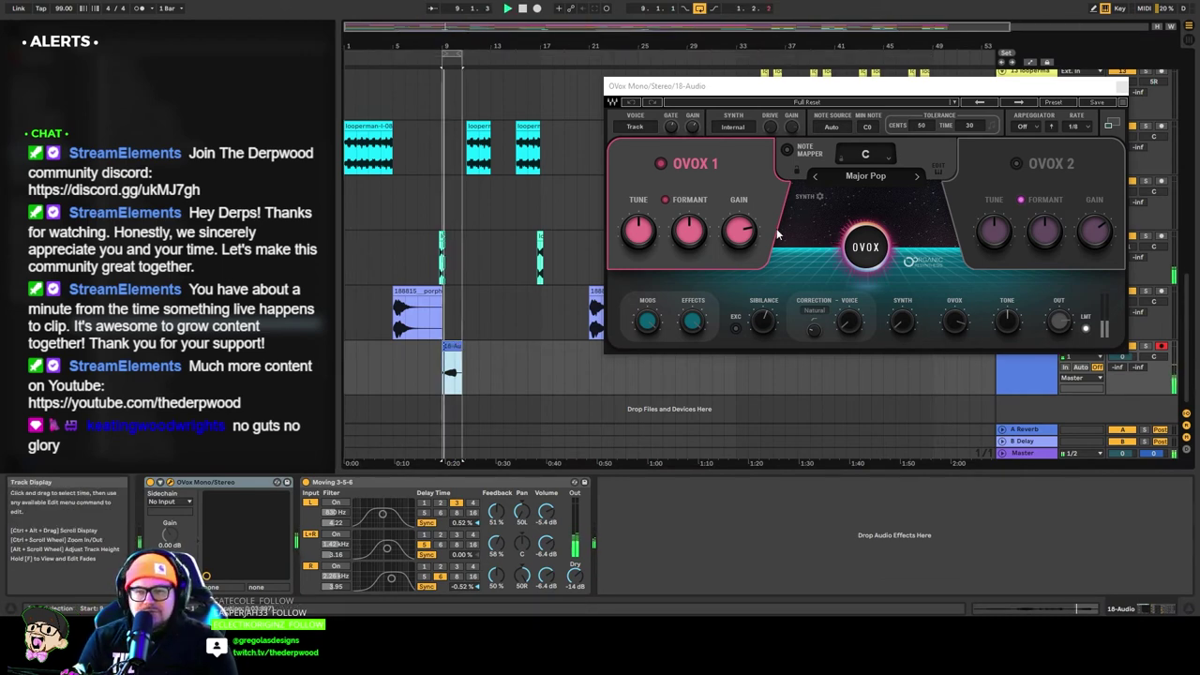
click(955, 102)
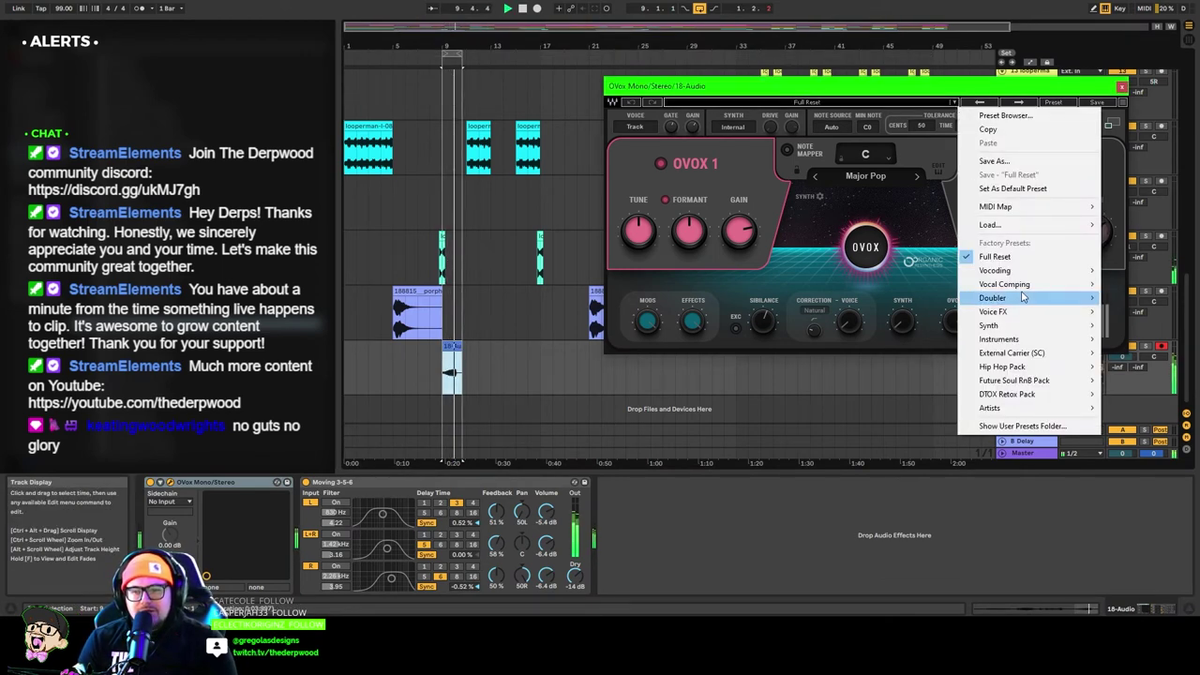
mouse_move(1012, 313)
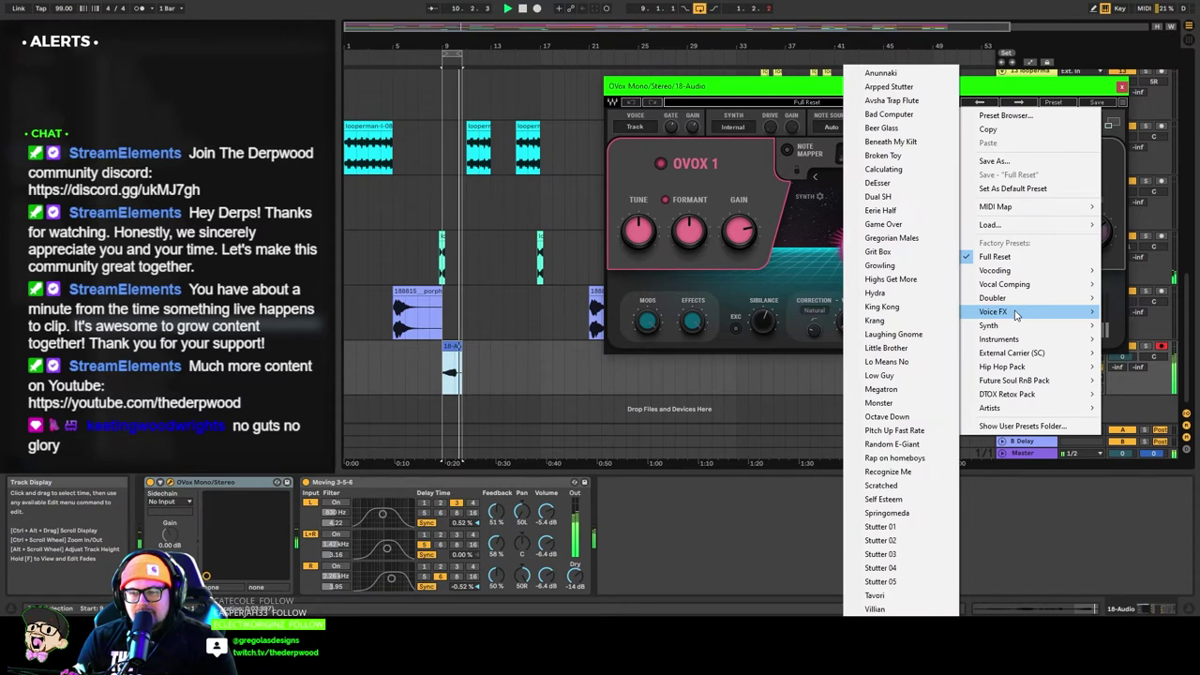
click(875, 293)
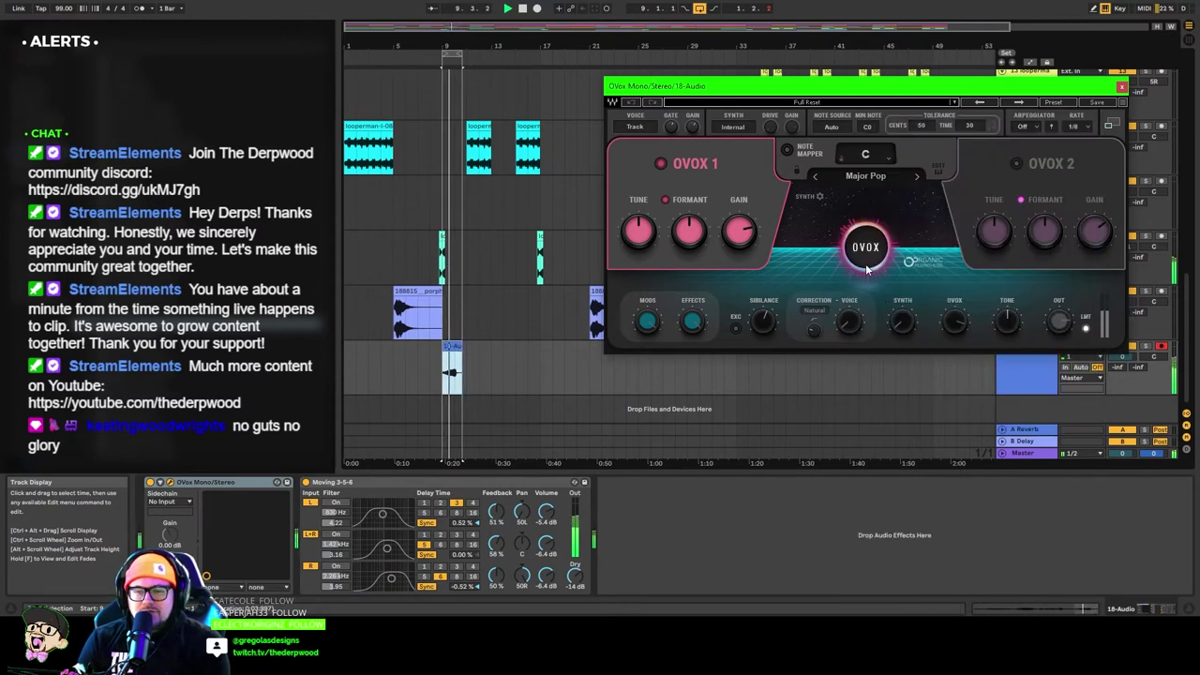
Load the Anunnaki Voice FX preset in OVox on track 18 and close the plug-in window.
click(958, 103)
mouse_move(994, 311)
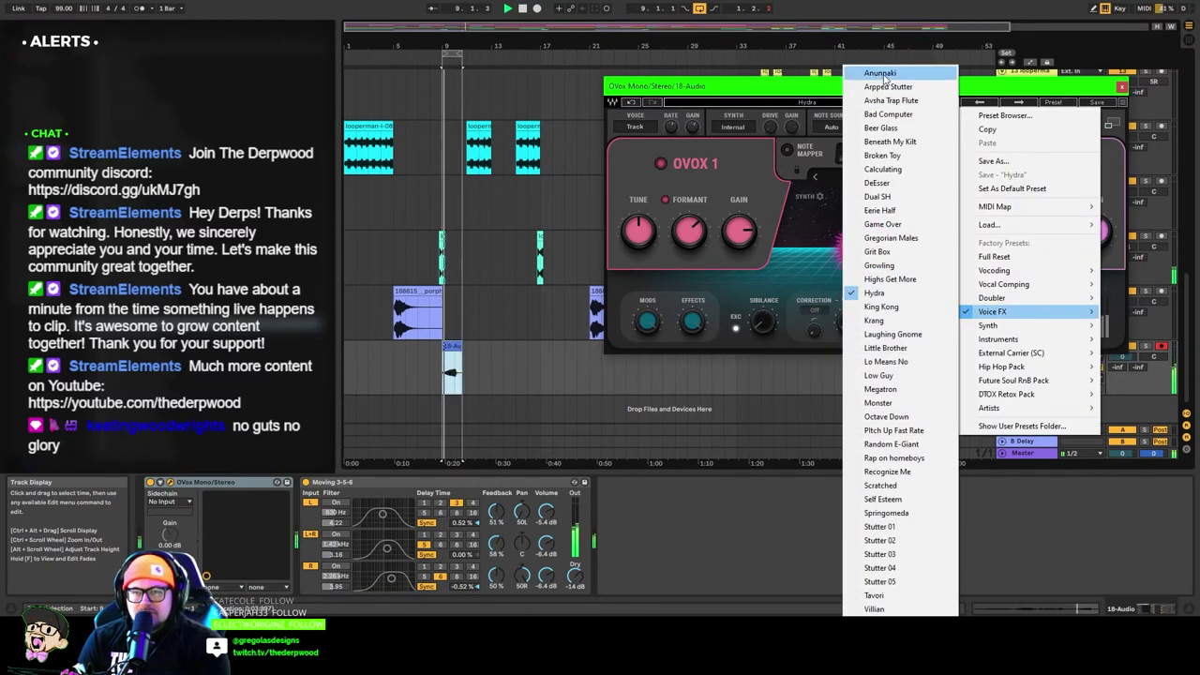
click(879, 73)
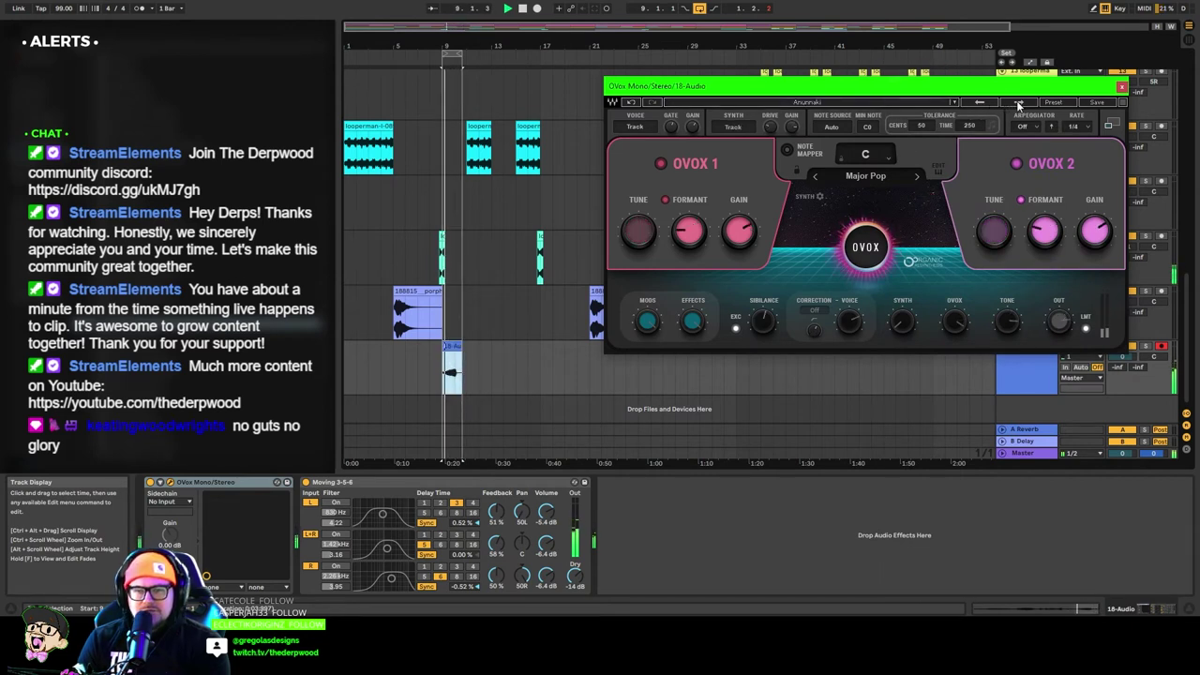
click(1123, 87)
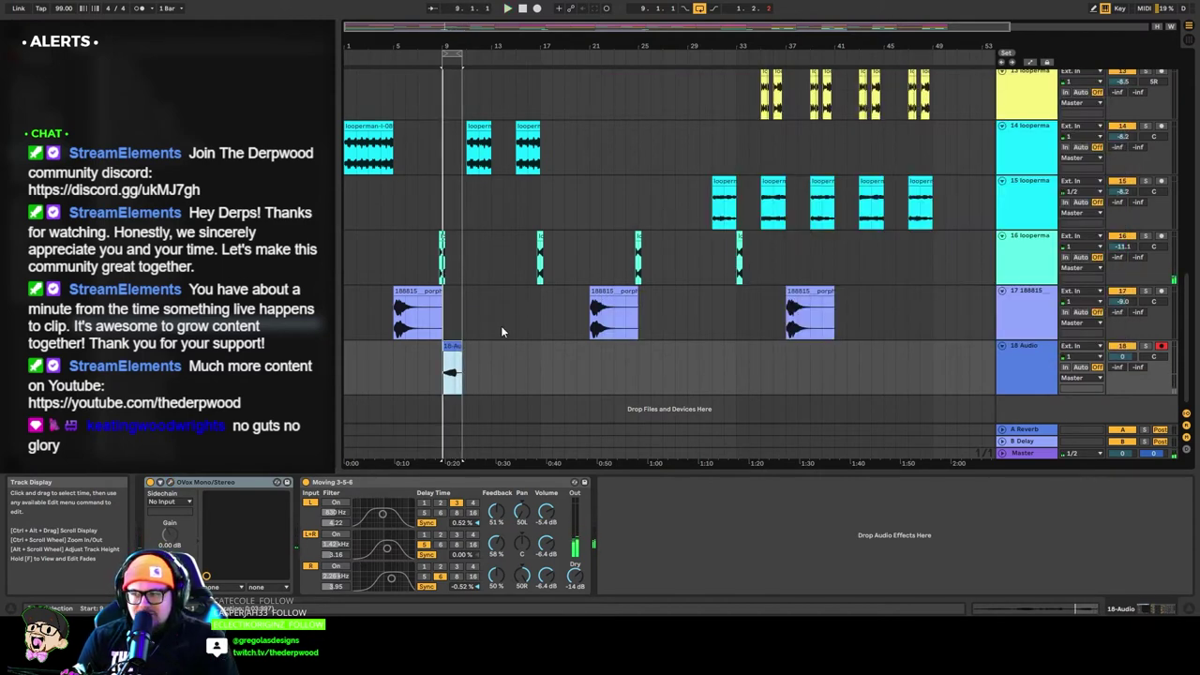
Set the loop to span the whole 48-bar arrangement and lower track 18's volume to -4.0 dB during playback.
drag(459, 53, 399, 51)
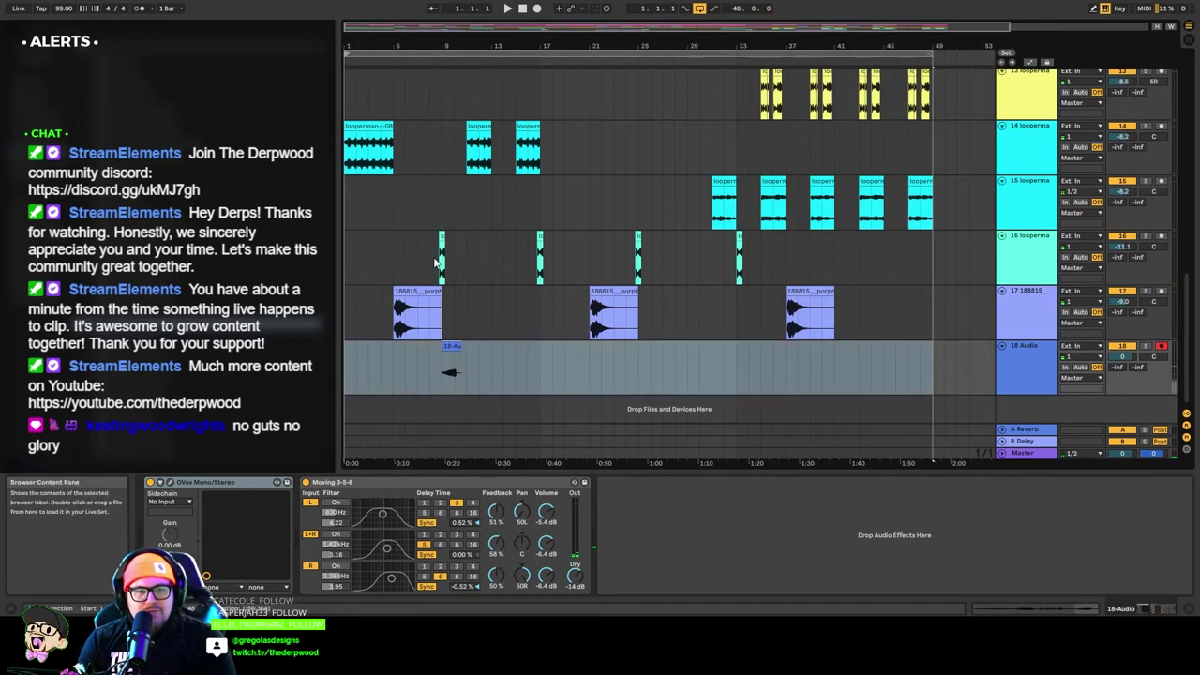
key(space)
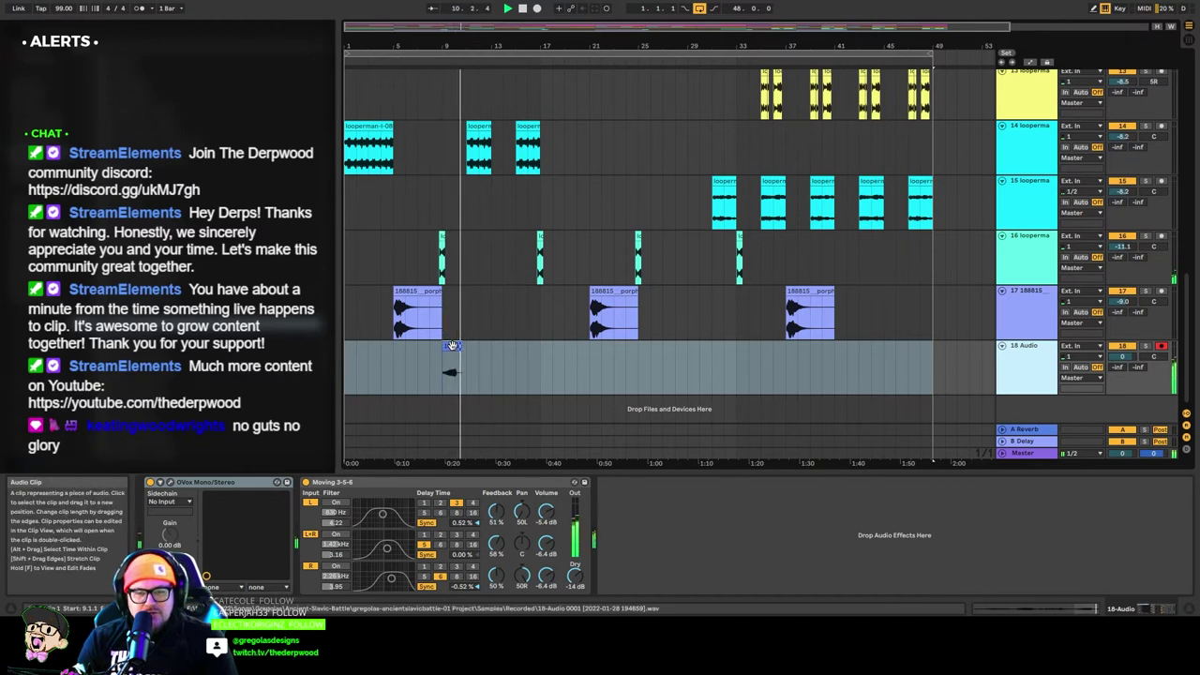
drag(1122, 356, 1122, 368)
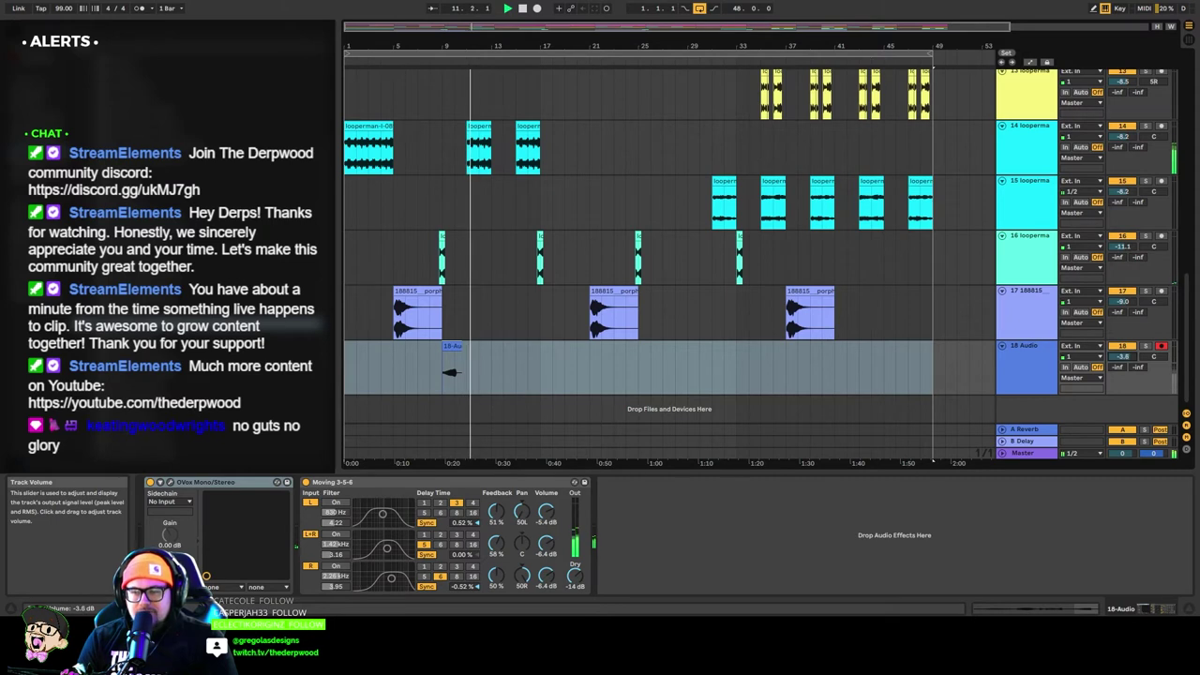
Copy the recorded clip on track 18 to bars 13 and 17, and set the track volume to -3.0 dB.
click(455, 363)
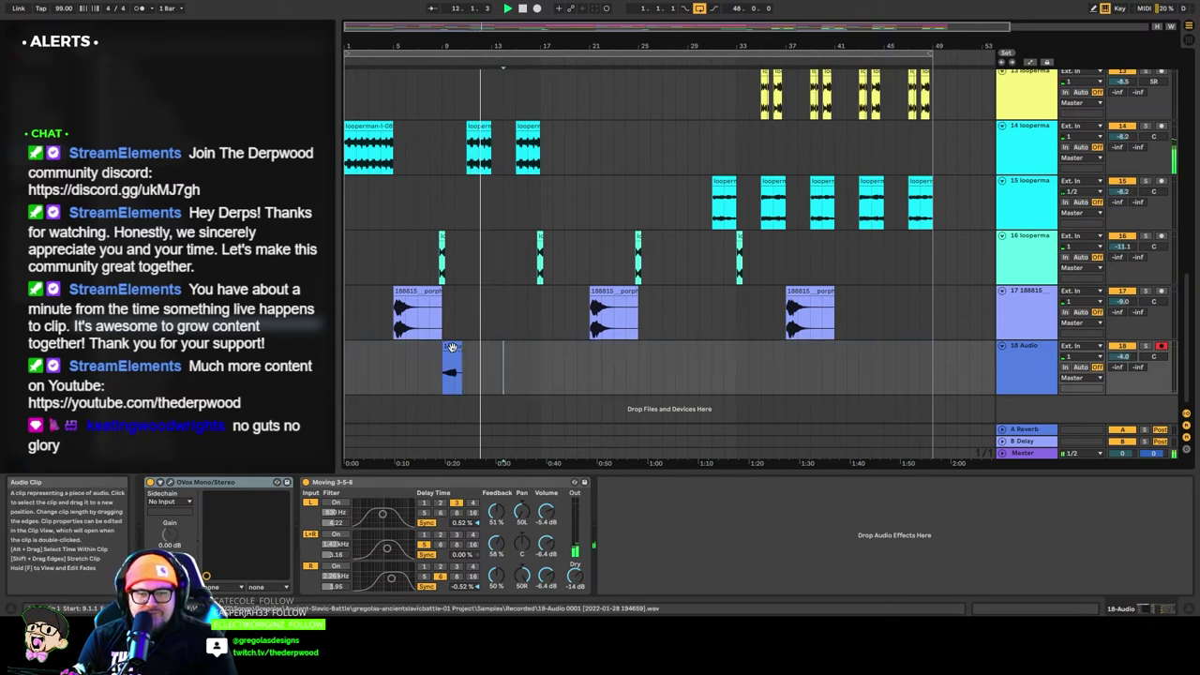
drag(452, 348, 503, 356)
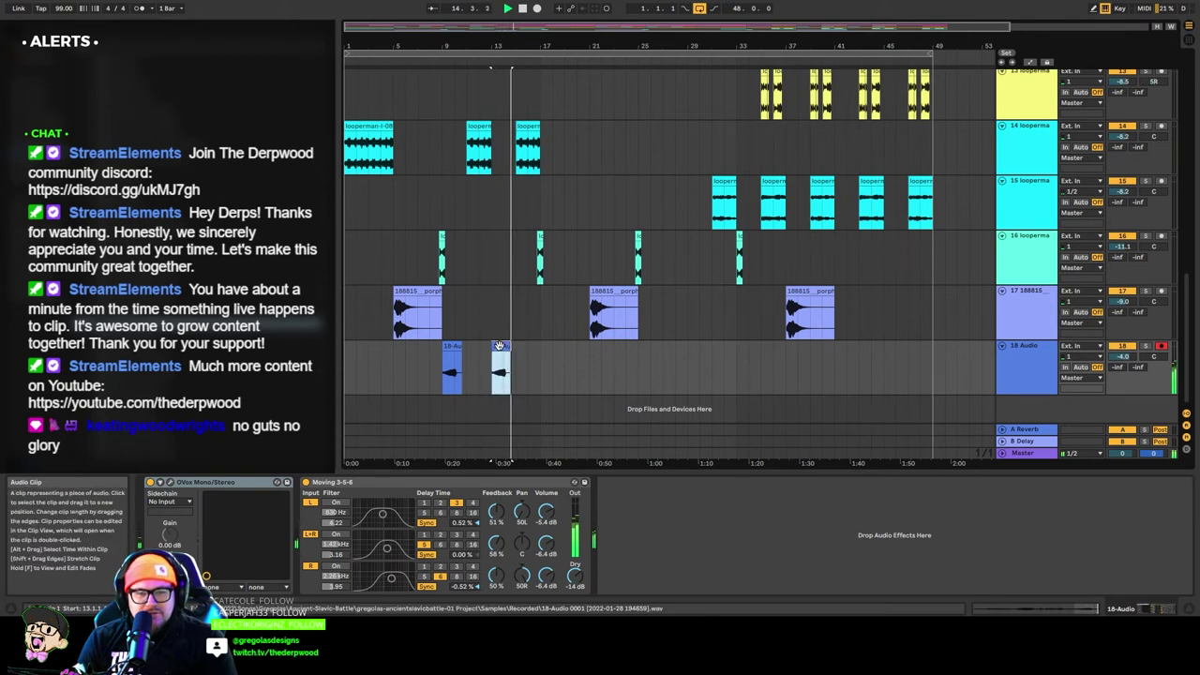
drag(1133, 361, 1133, 354)
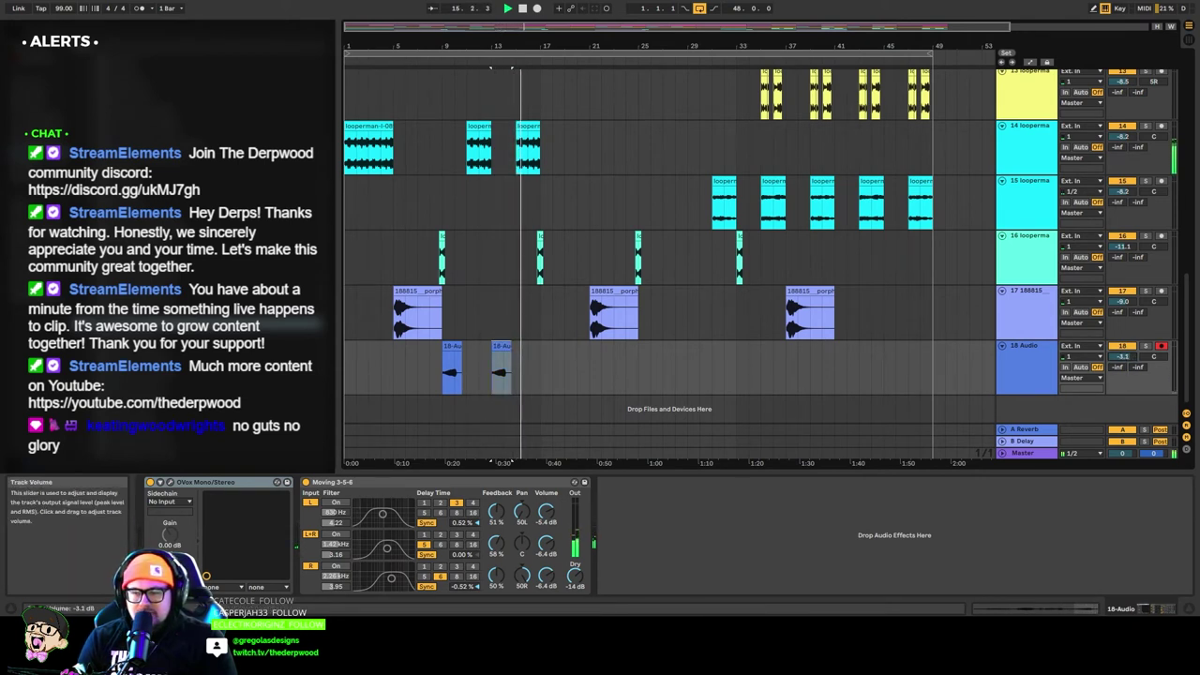
drag(502, 347, 556, 348)
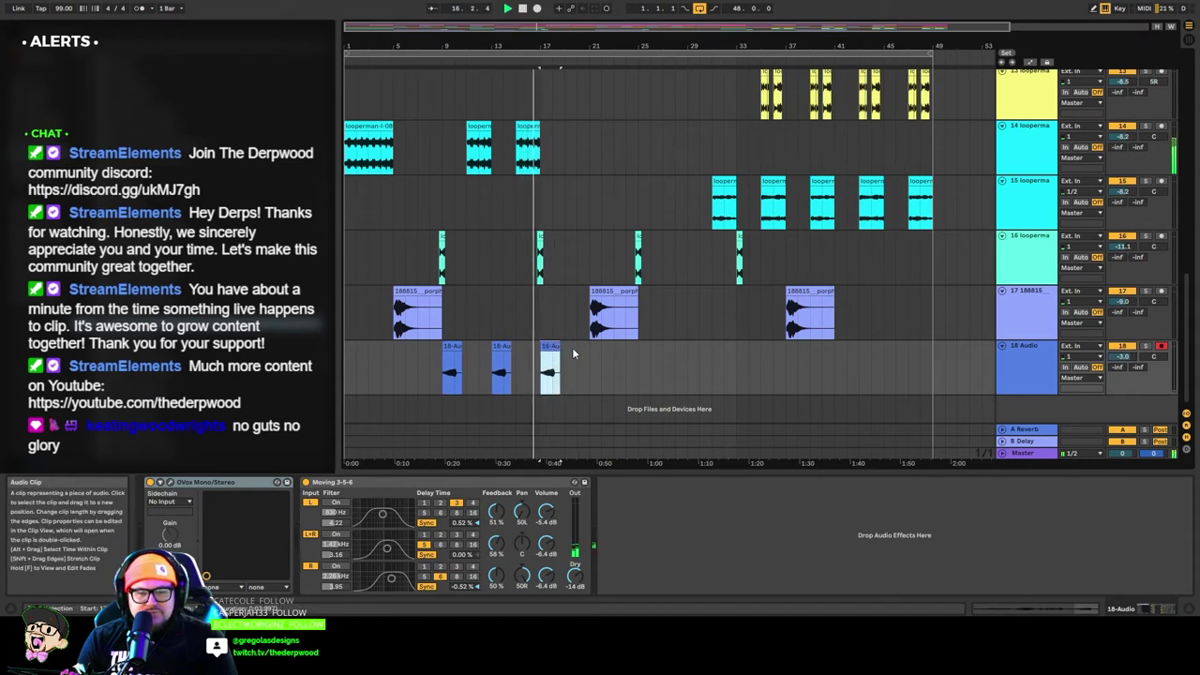
Copy the three recorded clips as a group to start at bars 25 and 41, and place a single copy at bar 1.
shift+click(497, 349)
shift+click(450, 347)
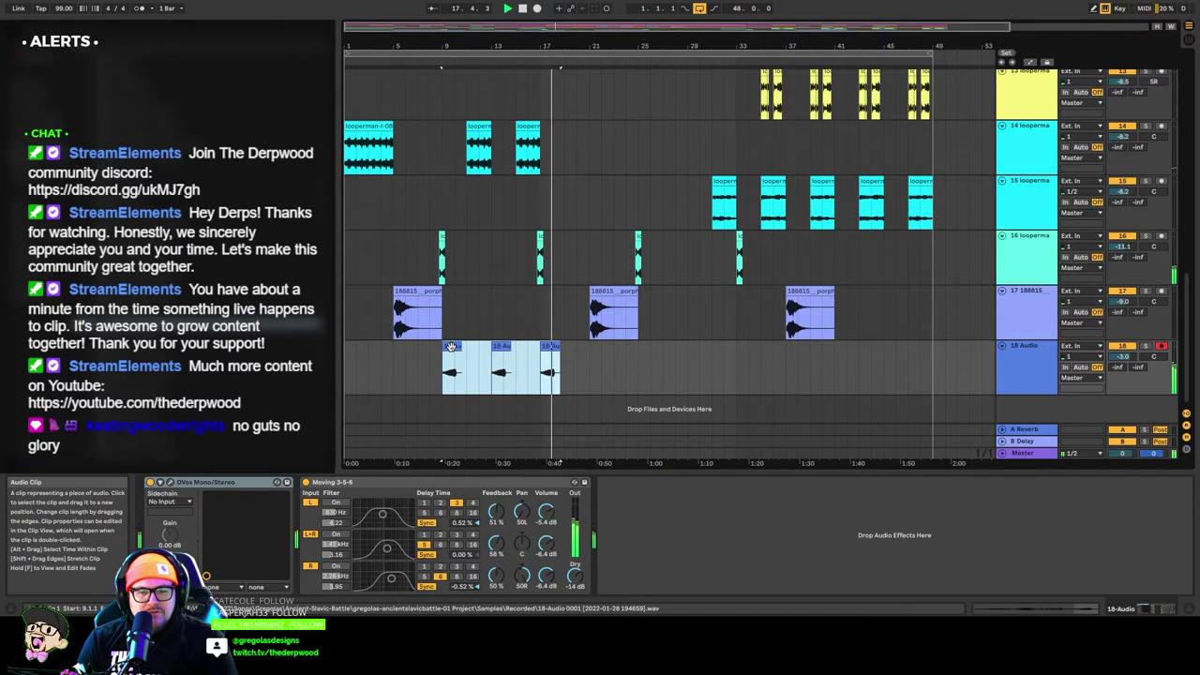
drag(451, 347, 845, 349)
click(354, 361)
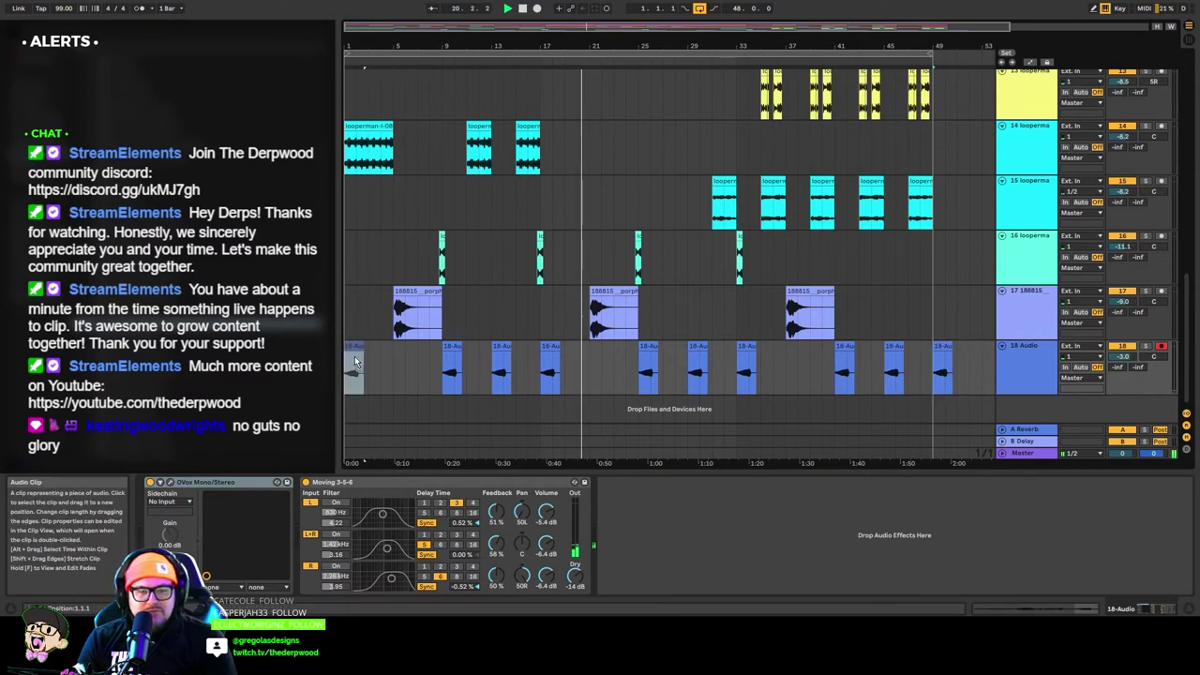
scroll(497, 280, up, 4)
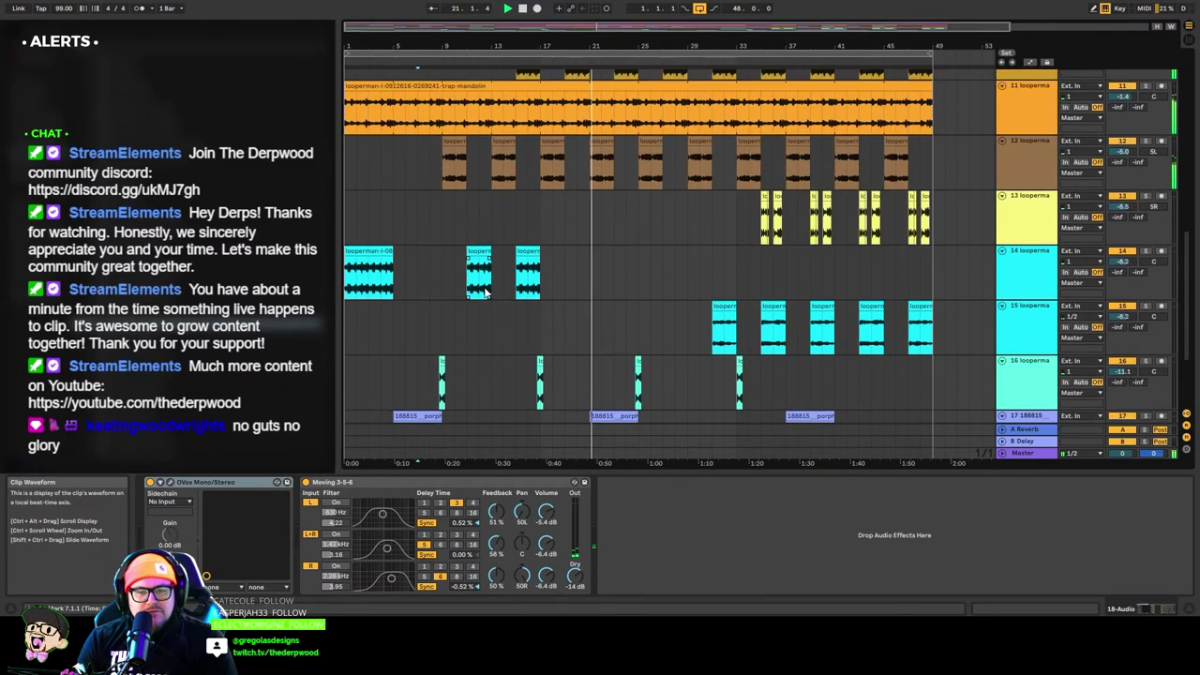
scroll(485, 291, up, 2)
click(1029, 182)
click(1161, 181)
scroll(660, 264, down, 1)
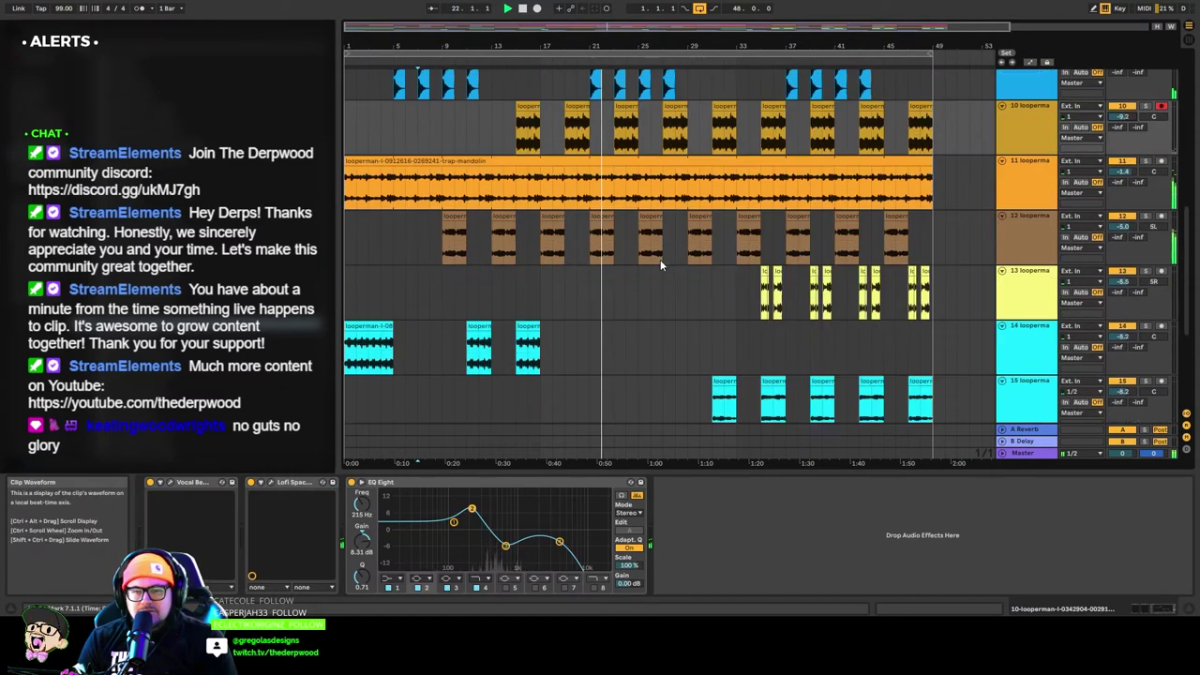
scroll(660, 260, down, 4)
Lower the battle-horn track's volume to -11.7 dB and stop playback.
click(1020, 315)
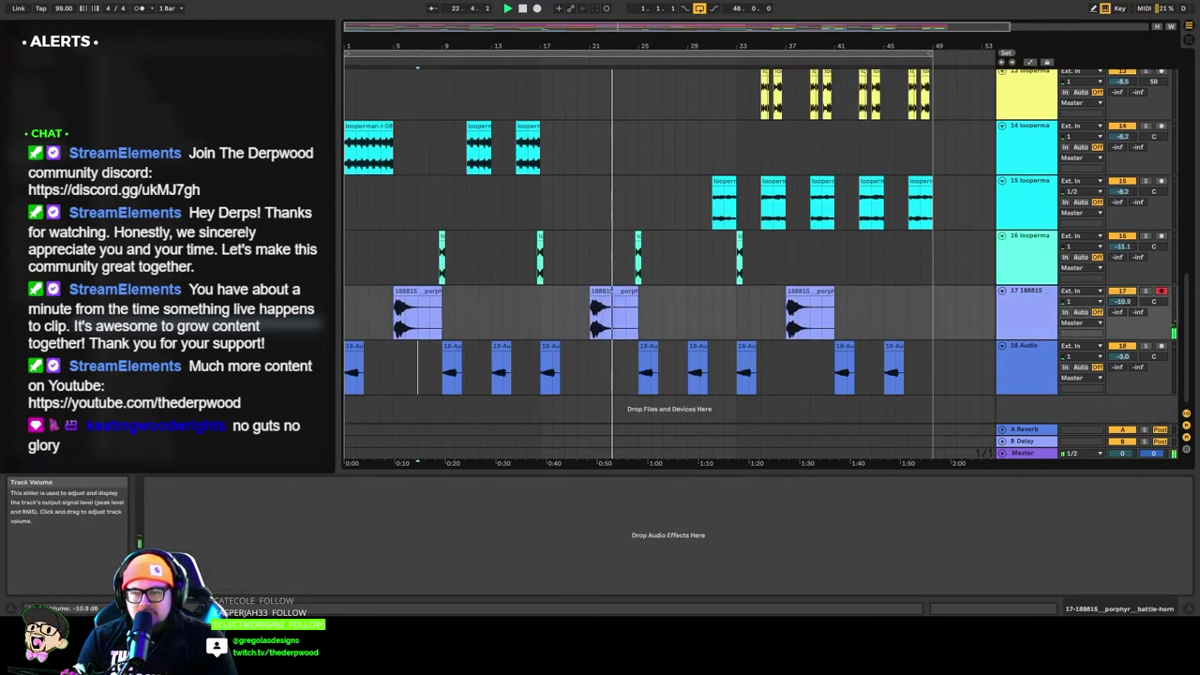
drag(1122, 302, 1122, 304)
click(1030, 315)
key(space)
Add F6-RTA Stereo, GW MixCentric, AR TG Mastering and L2 Stereo in that order to the Master track, closing their windows.
click(1019, 454)
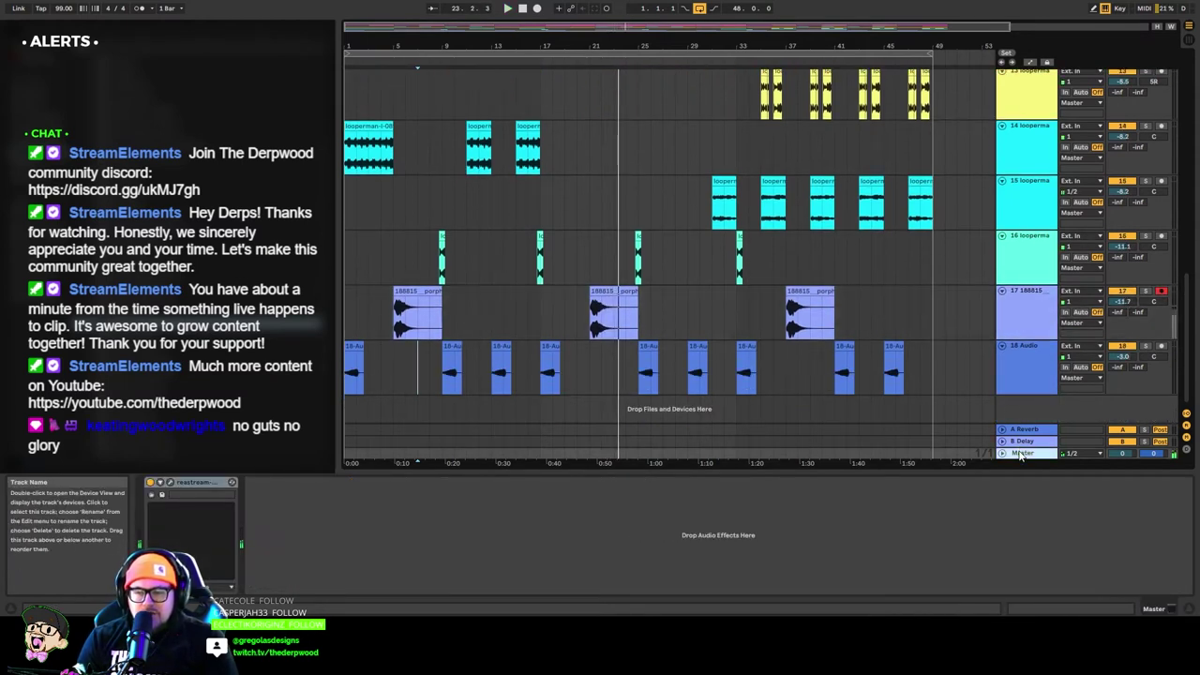
click(1002, 454)
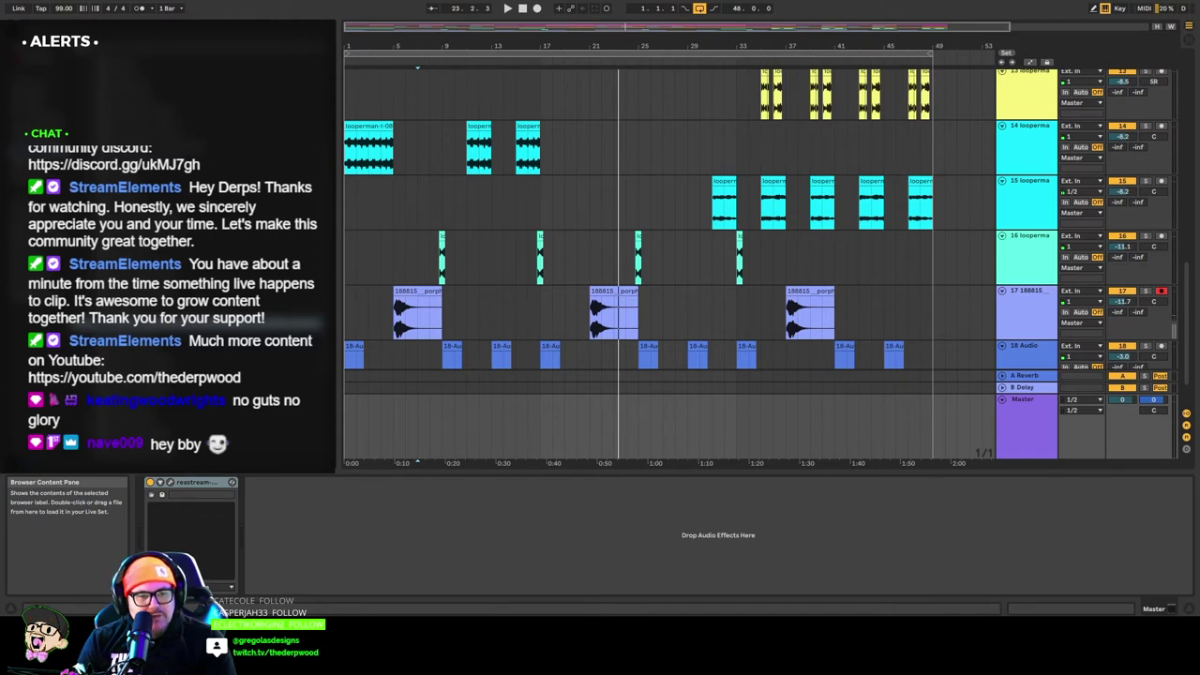
drag(355, 528, 355, 528)
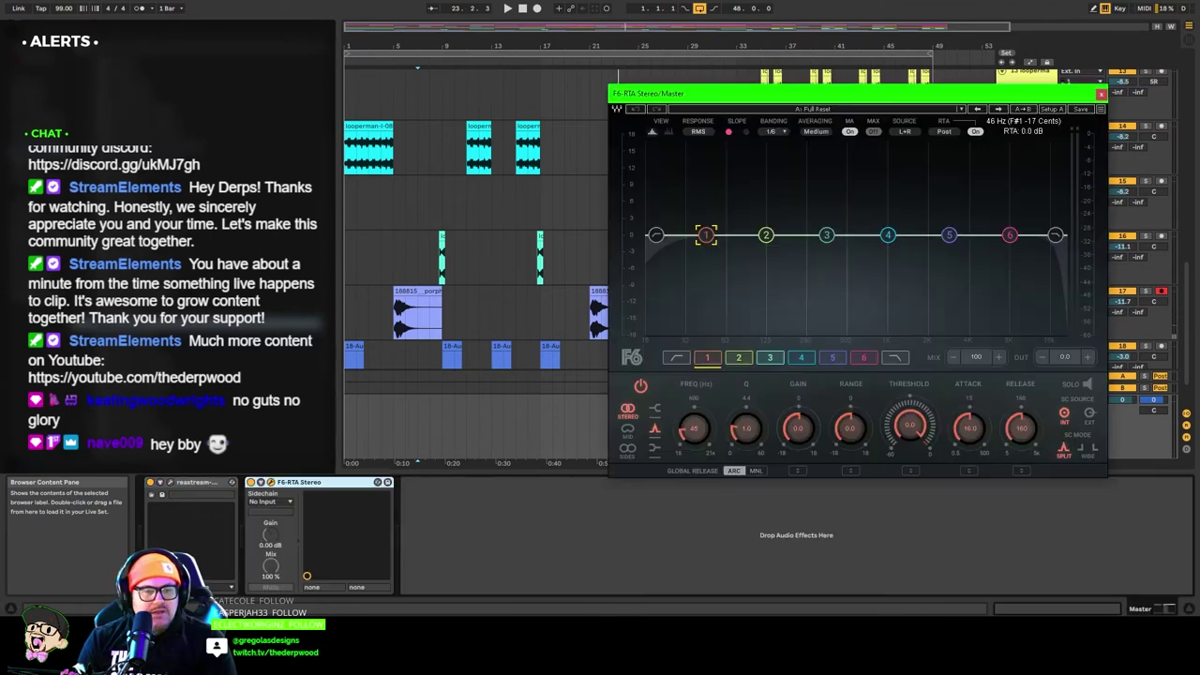
click(1101, 95)
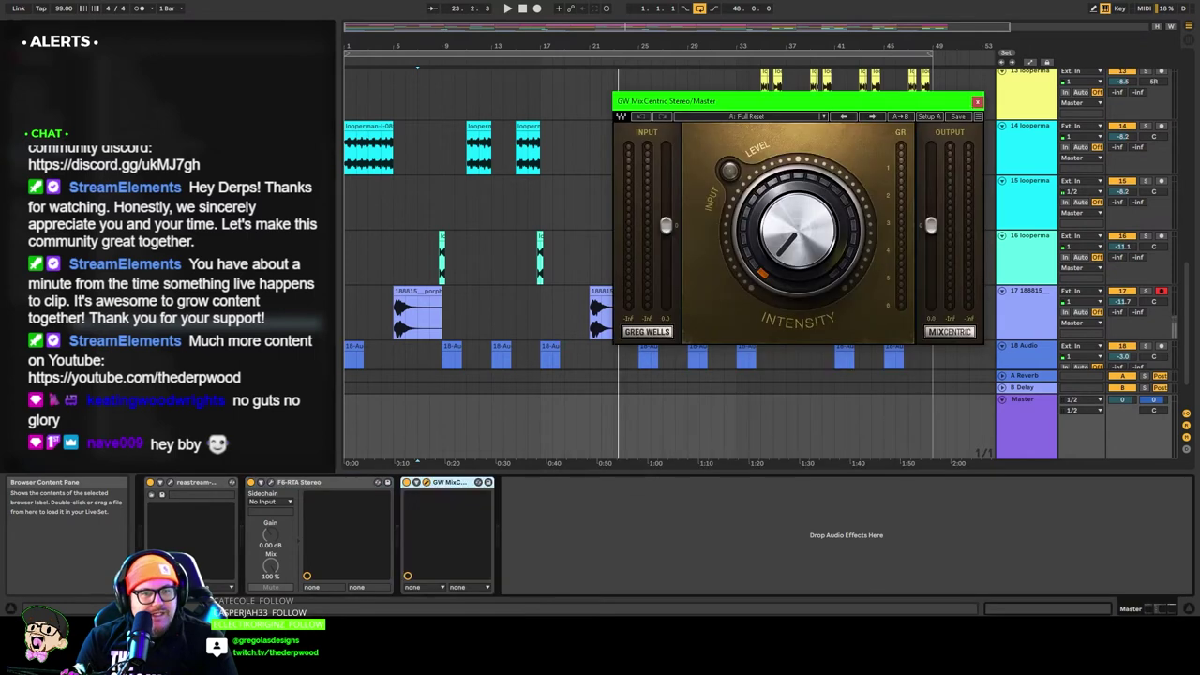
click(976, 103)
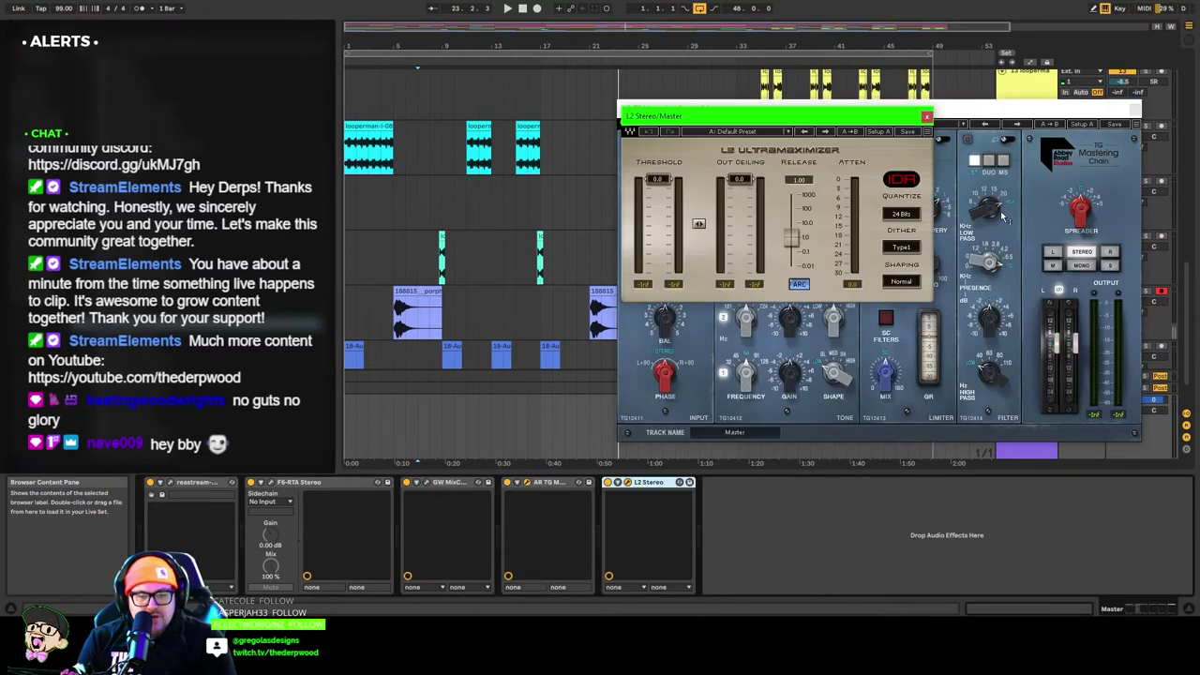
click(928, 115)
click(1132, 109)
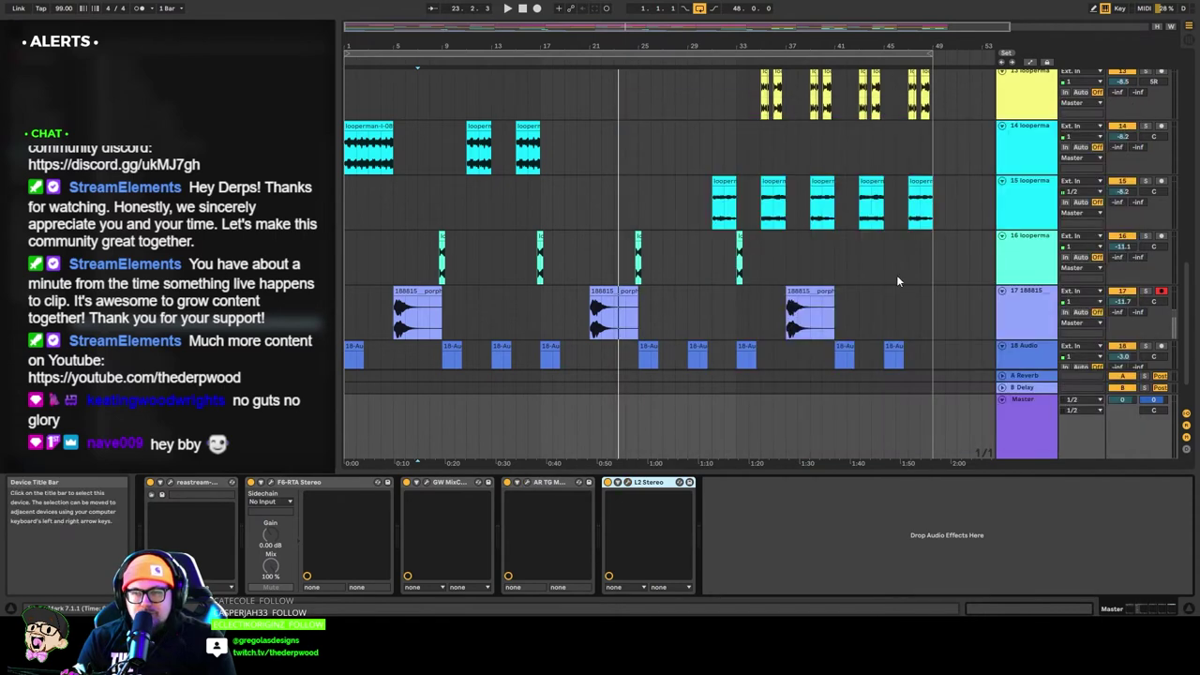
Play the arrangement from the start, set MixCentric's intensity on the Master to about 57.1 and lower its output to about -1.1.
click(333, 484)
click(523, 9)
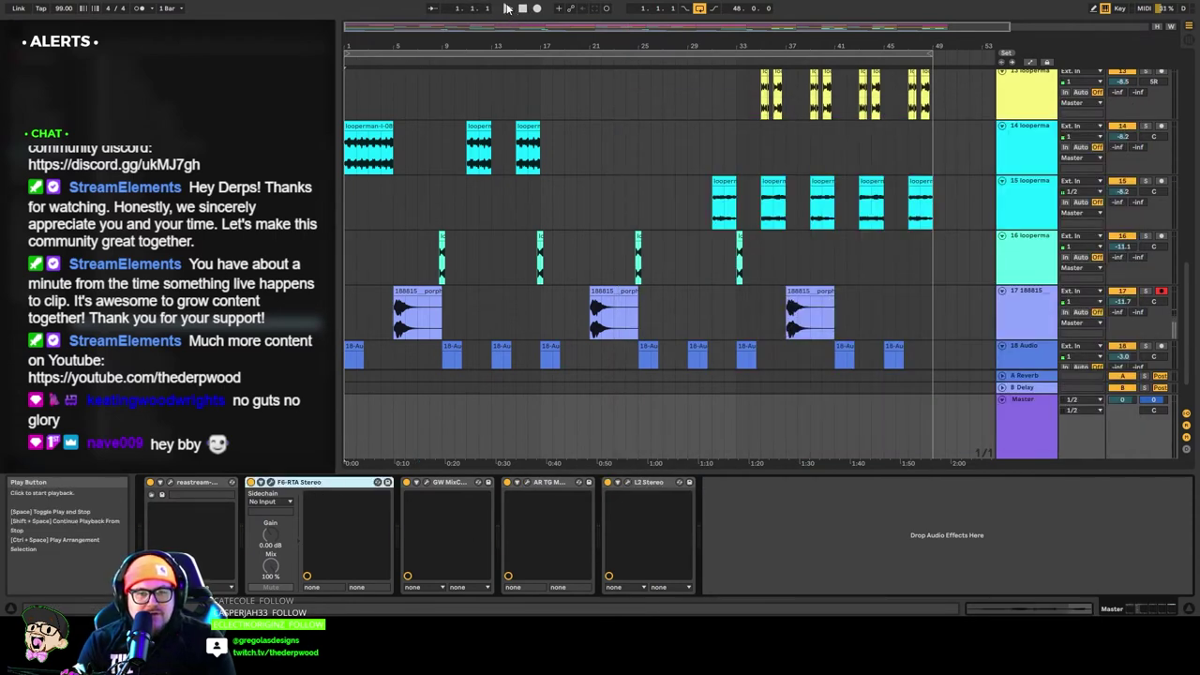
click(508, 9)
click(429, 484)
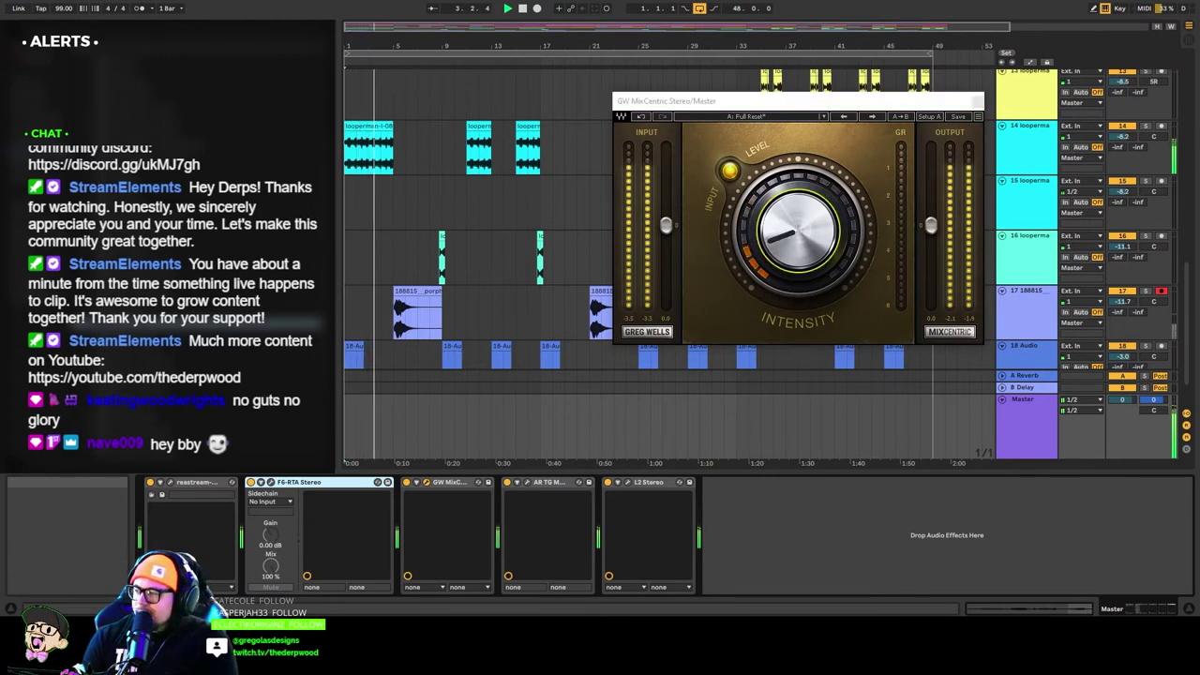
drag(797, 231, 798, 183)
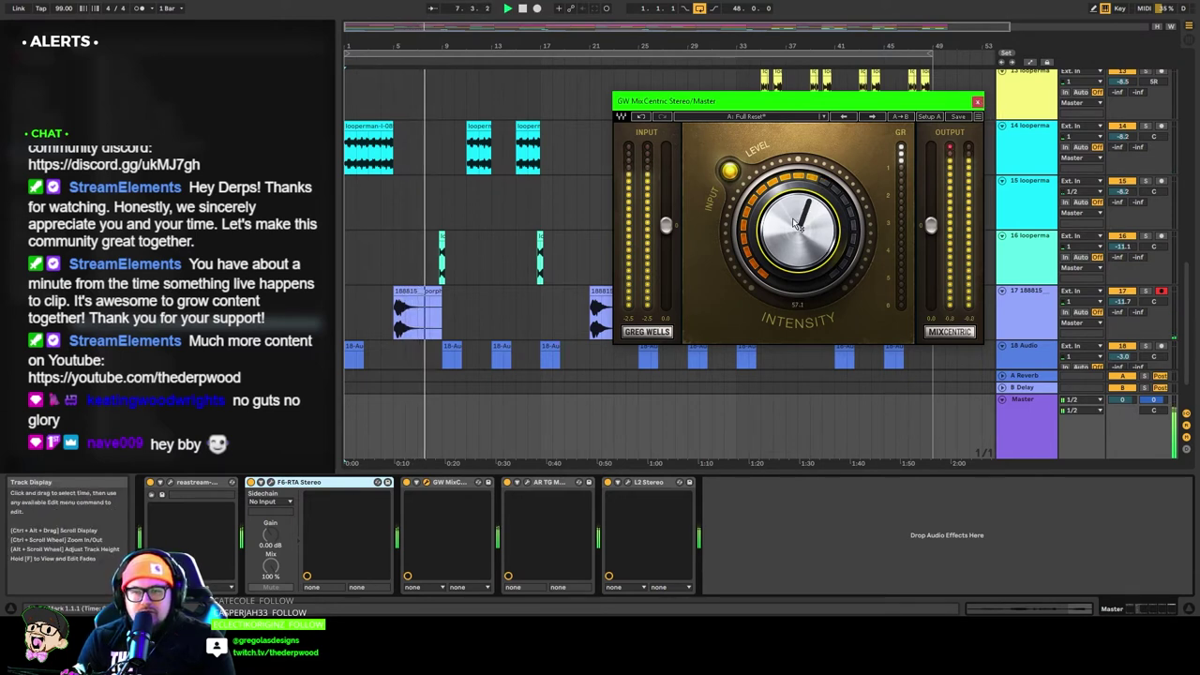
drag(930, 225, 931, 229)
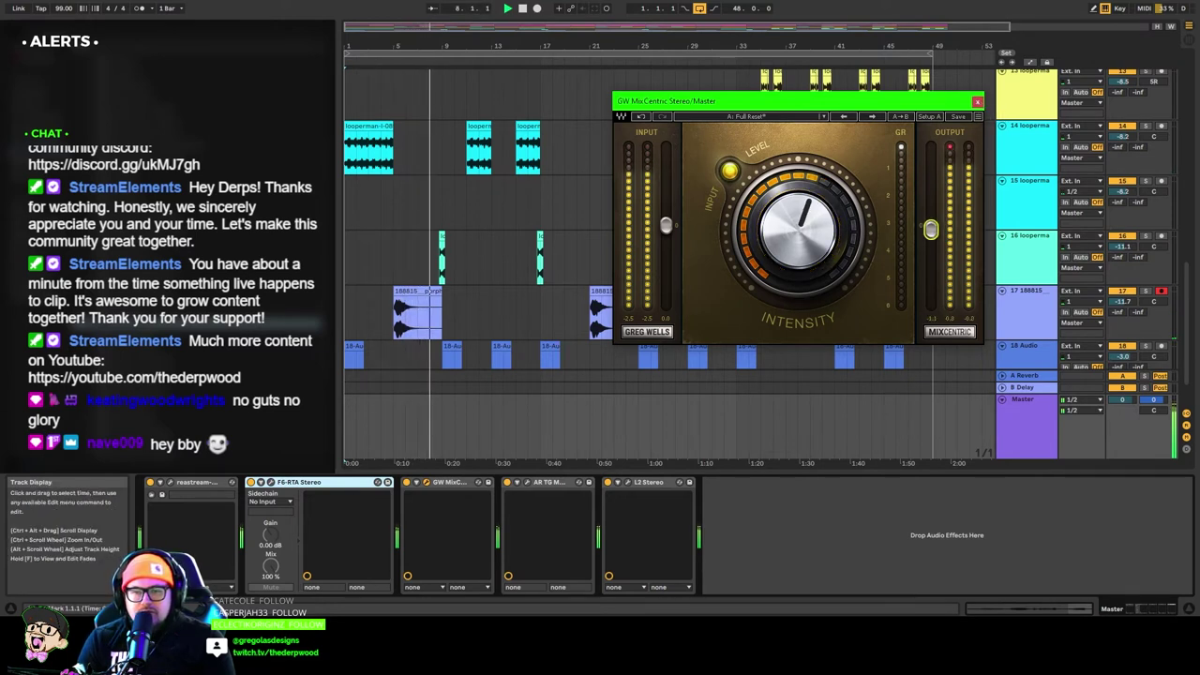
click(978, 102)
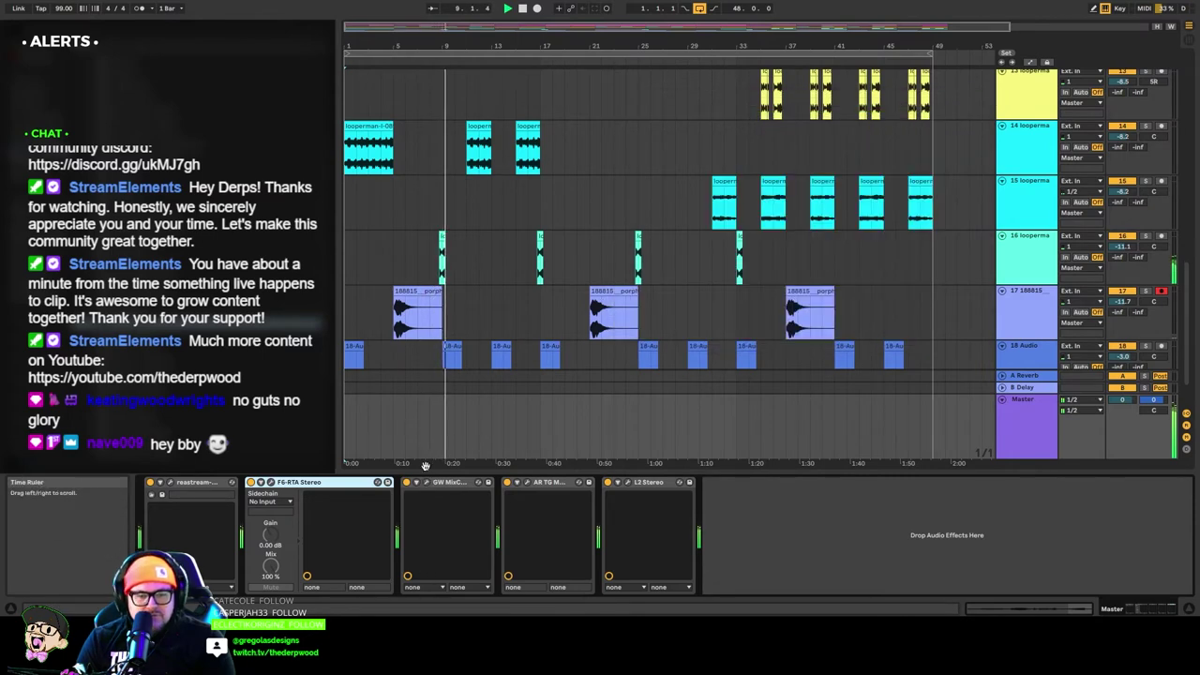
Open AR TG Mastering on the Master, cycle its presets to a Stereo Bus Spread preset and raise the gain of the third tone band.
click(526, 482)
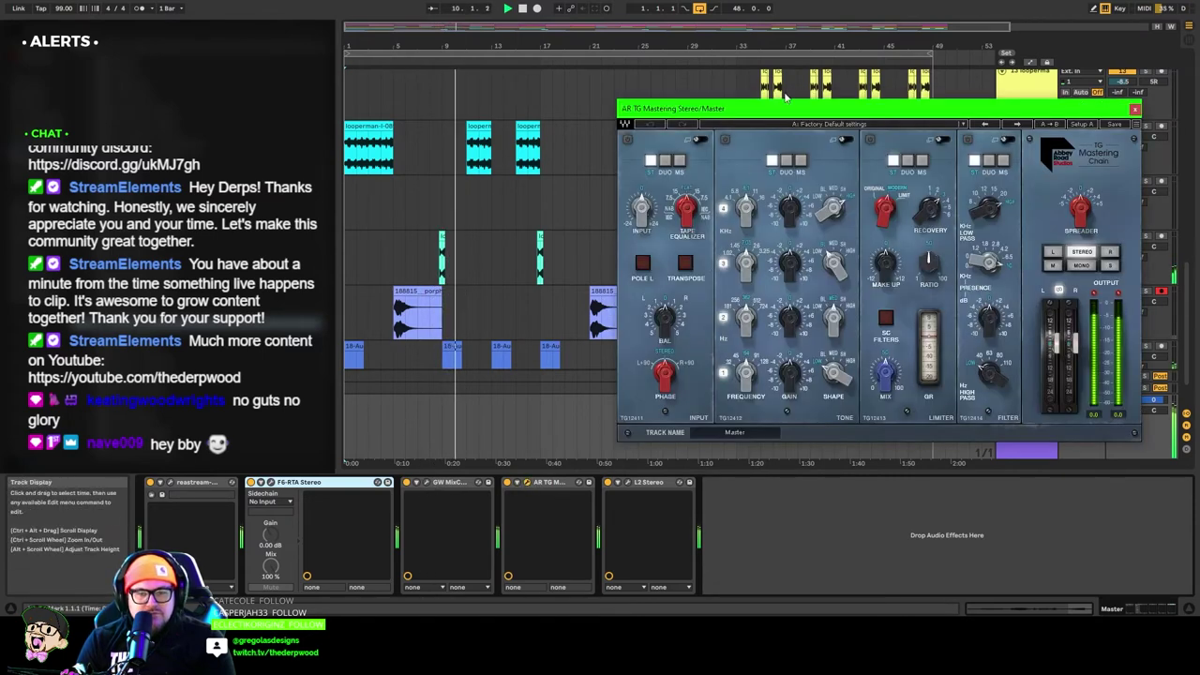
click(984, 125)
click(984, 124)
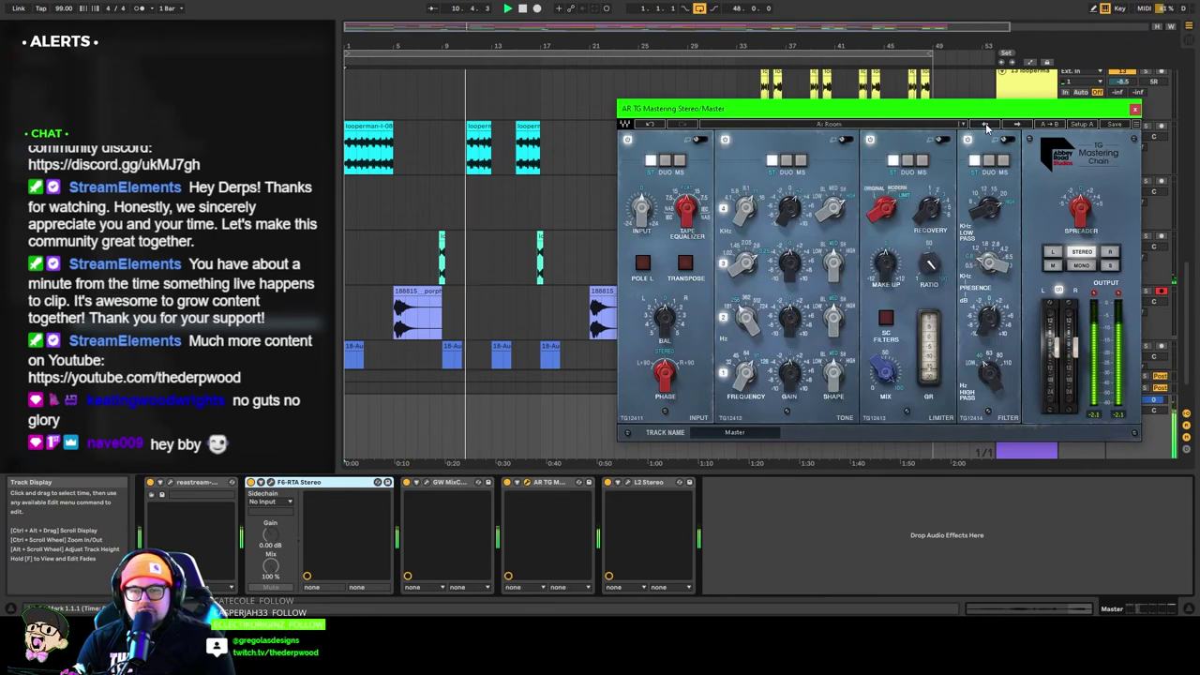
click(984, 125)
click(985, 125)
click(984, 125)
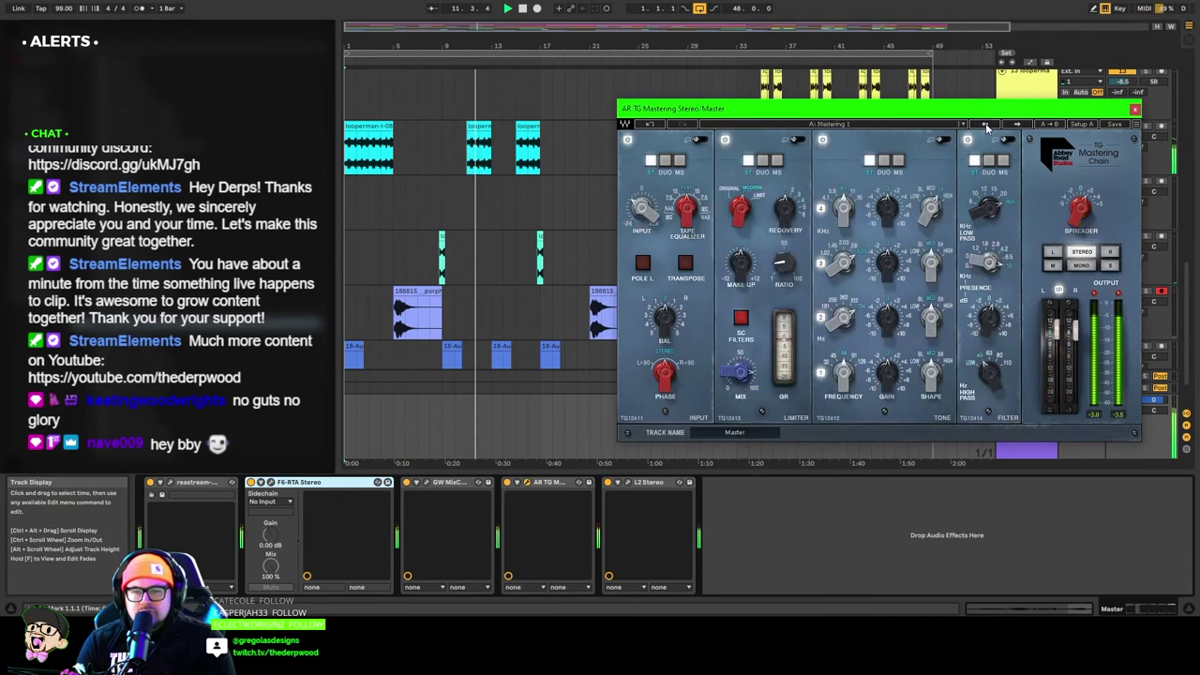
click(985, 124)
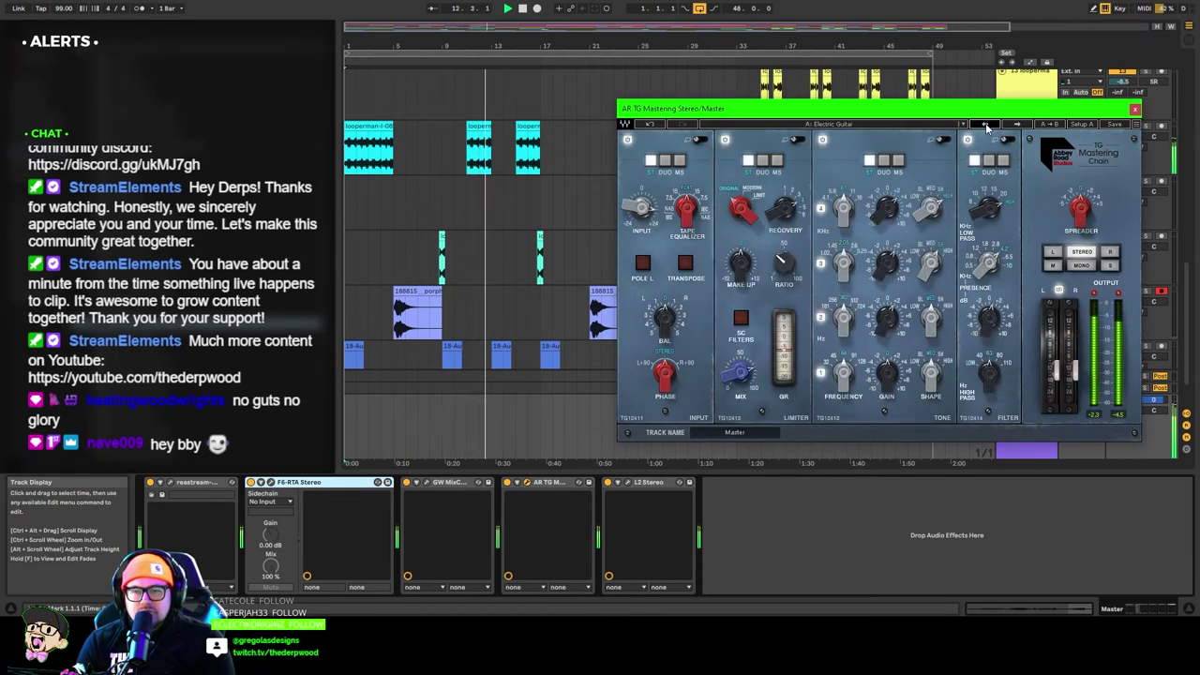
click(985, 124)
click(985, 125)
click(985, 125)
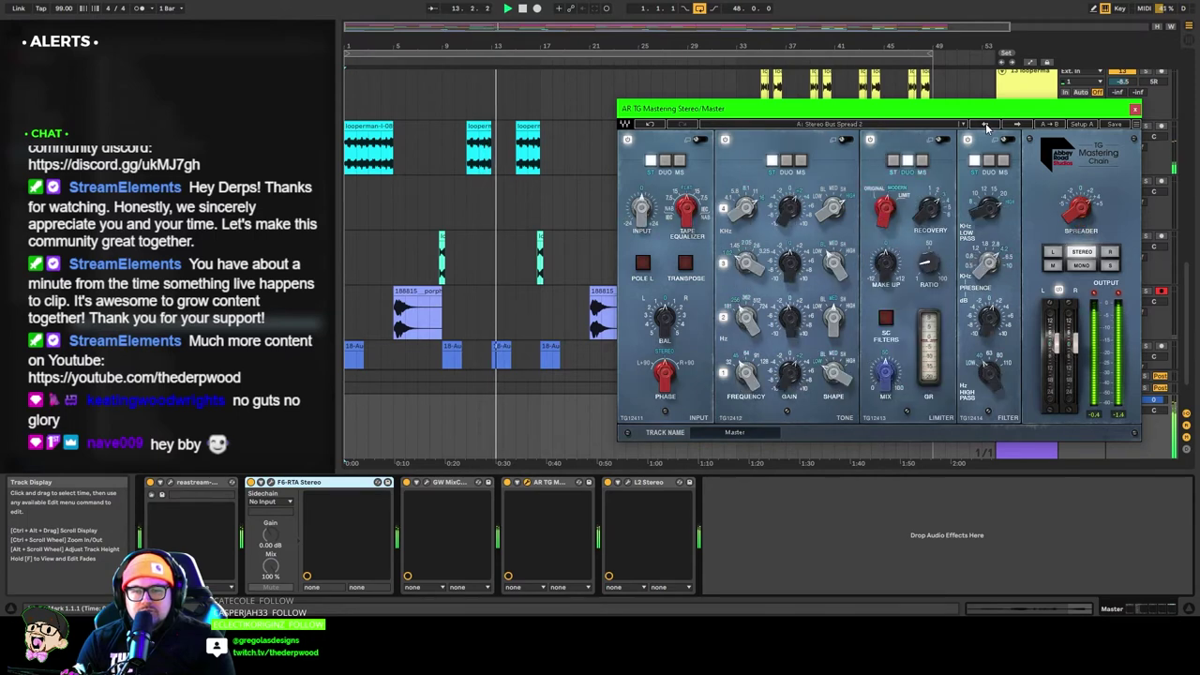
click(985, 125)
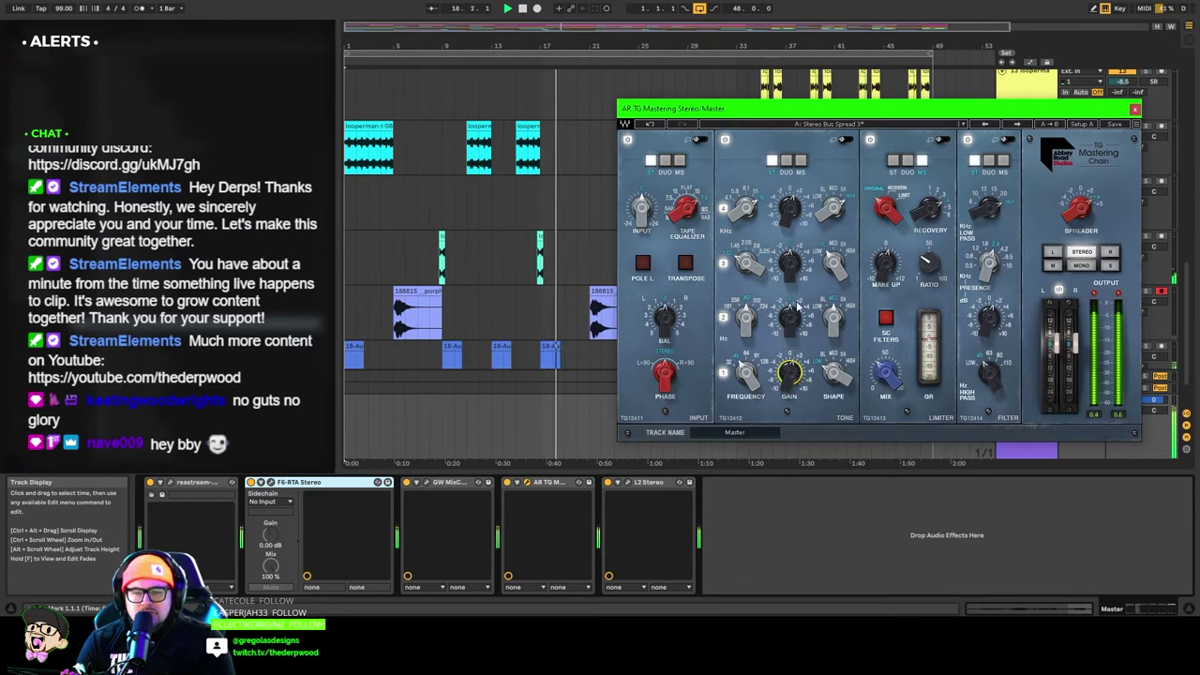
drag(787, 275, 786, 258)
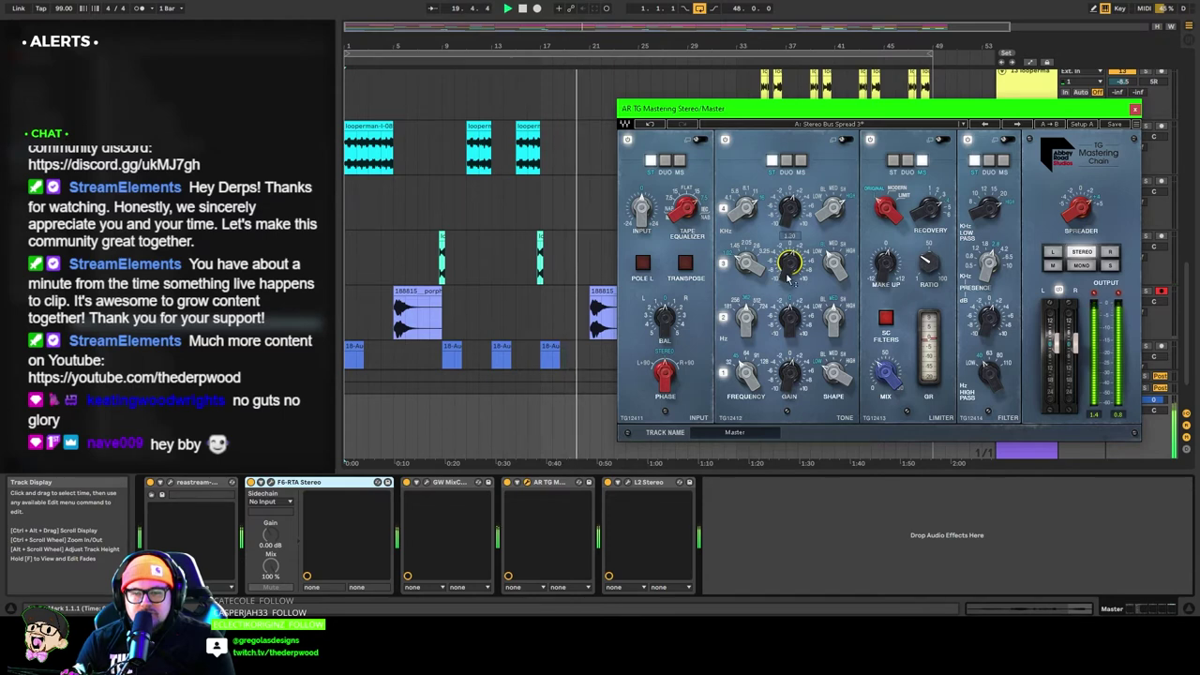
Open F6-RTA on the Master, boost bands 2 and 3 in the low mids and raise the low-cut frequency.
click(272, 484)
click(272, 486)
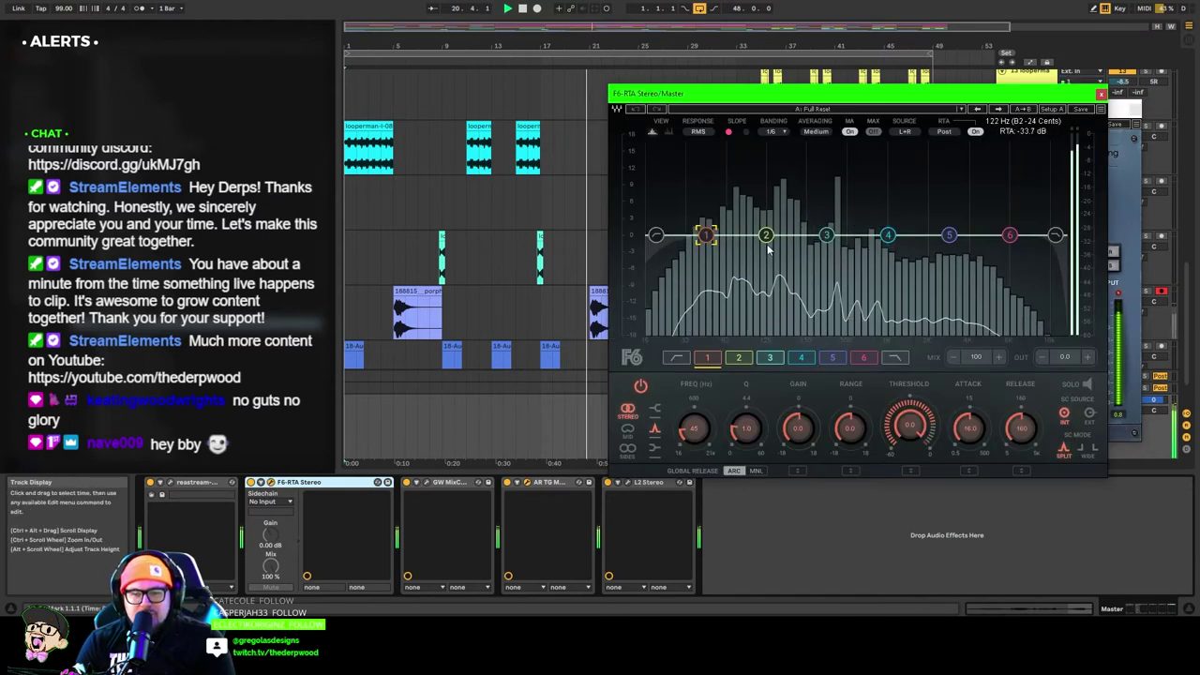
drag(775, 197, 762, 202)
drag(827, 234, 766, 205)
drag(656, 234, 700, 235)
drag(775, 207, 746, 208)
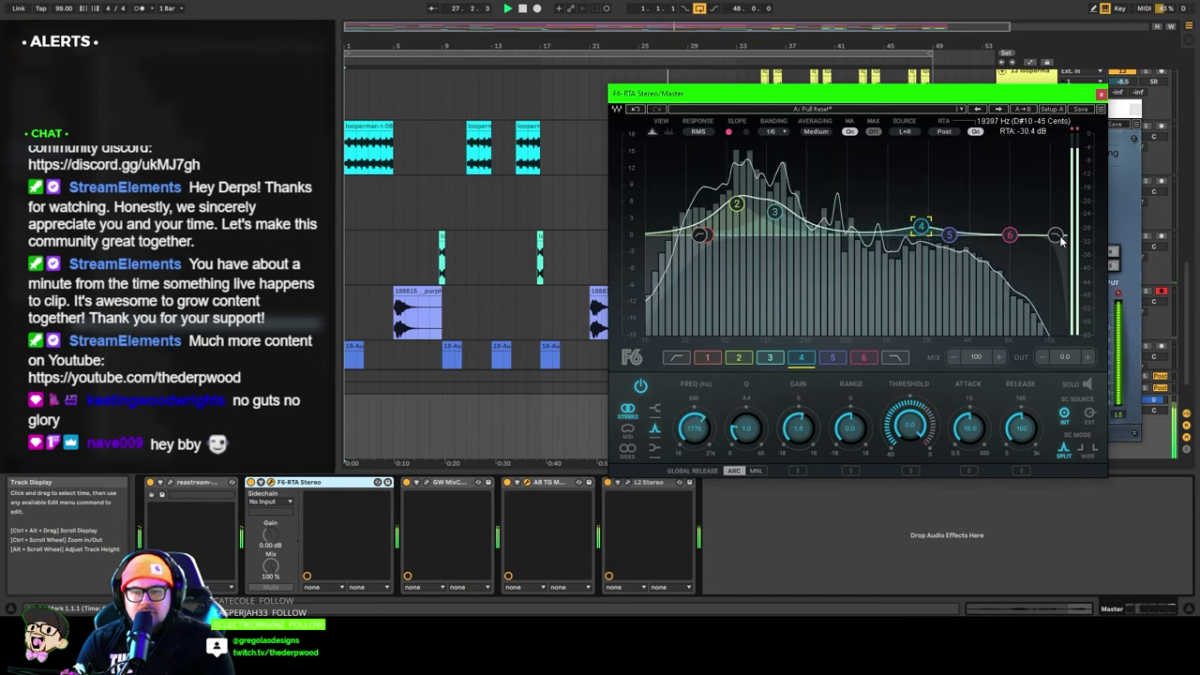
Lower F6's high cut, boost band 6 near 11.7 kHz and band 4 in the low mids, slightly boost band 5, and close the plug-in.
drag(1058, 237, 1031, 219)
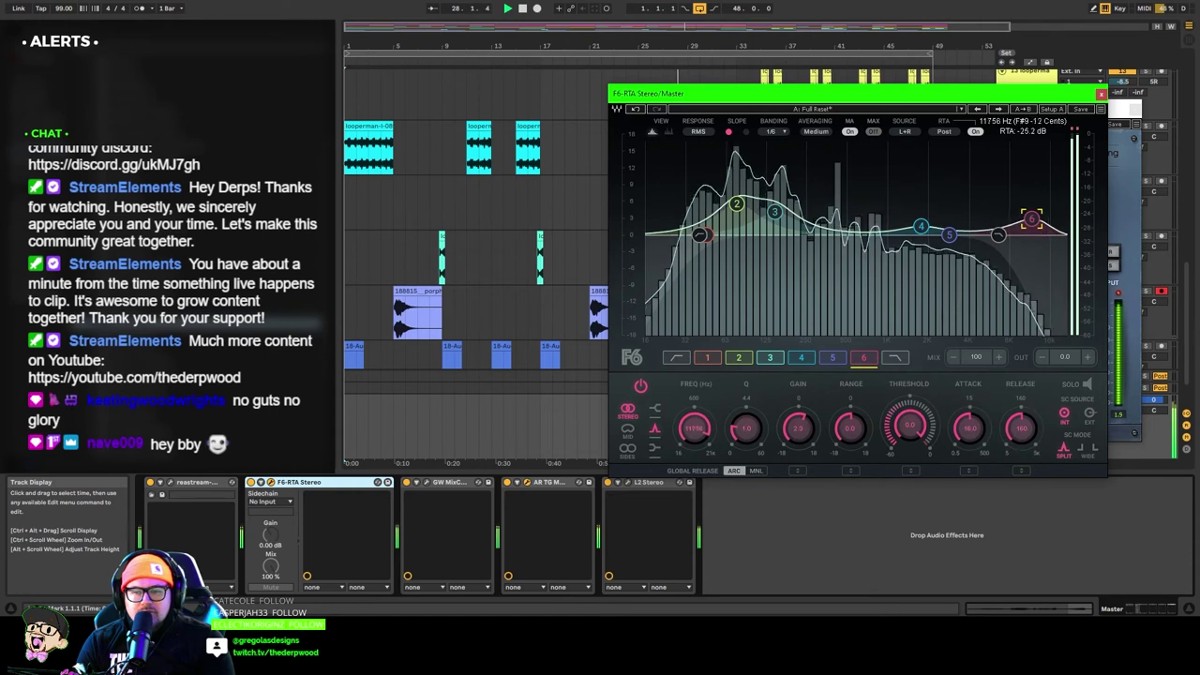
drag(949, 235, 821, 215)
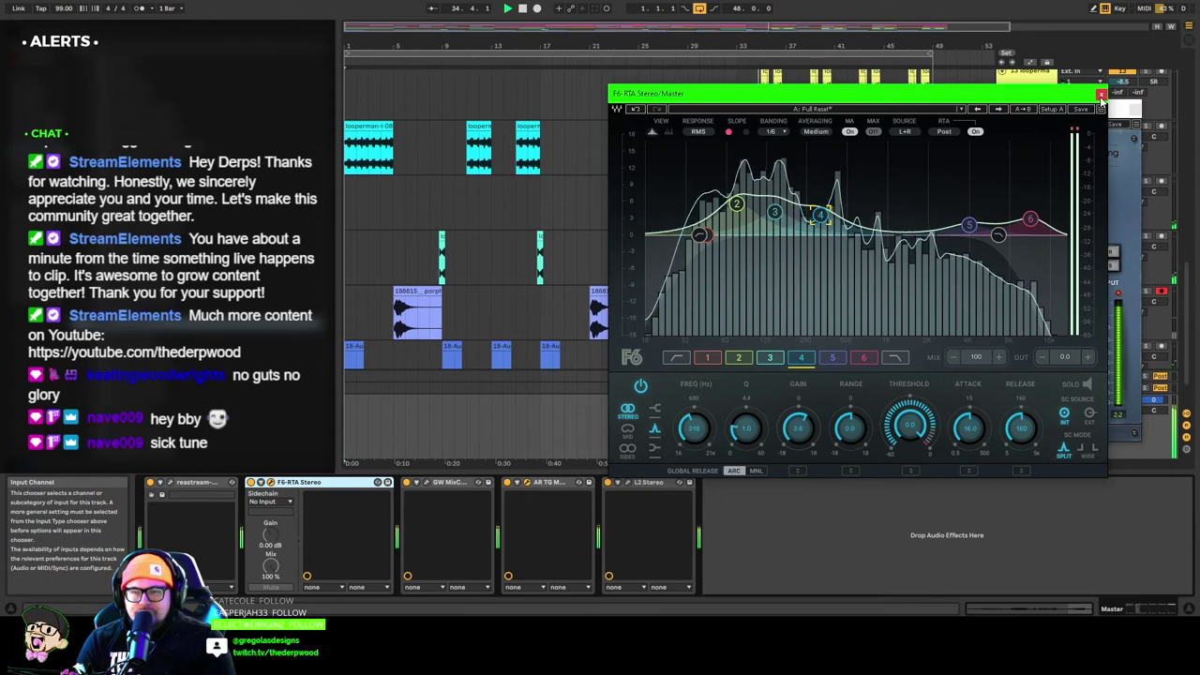
click(1101, 95)
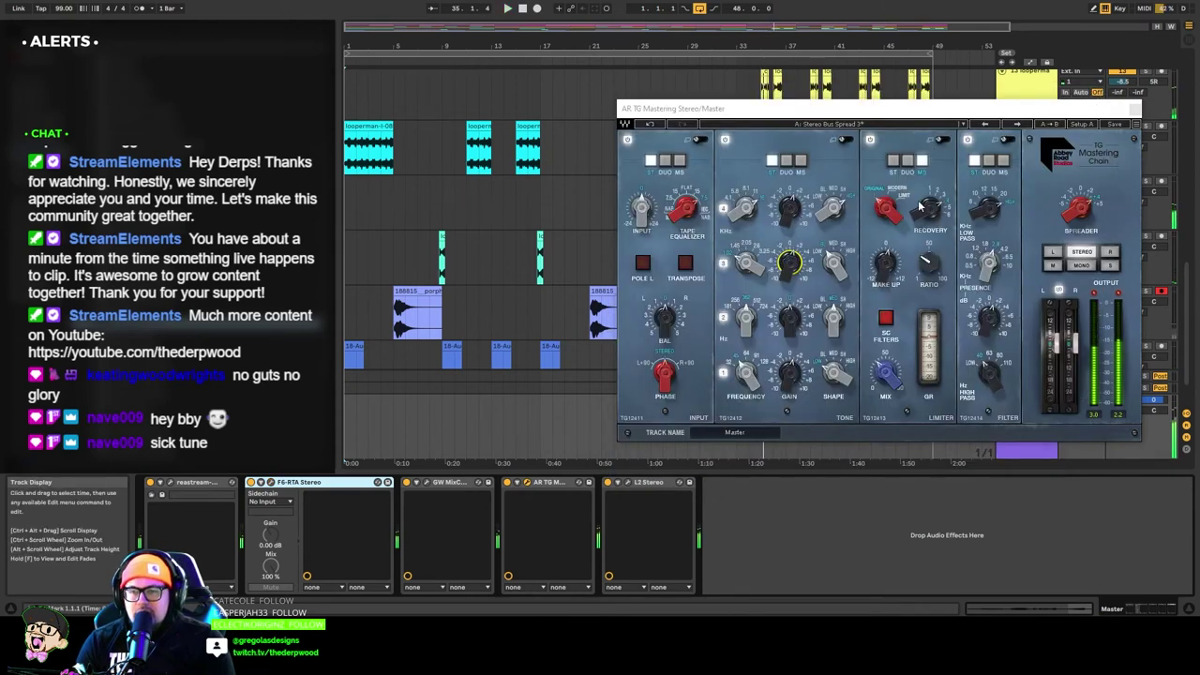
Restart playback from the beginning, slightly lower the TG Mastering output fader and close its window.
click(929, 123)
click(905, 111)
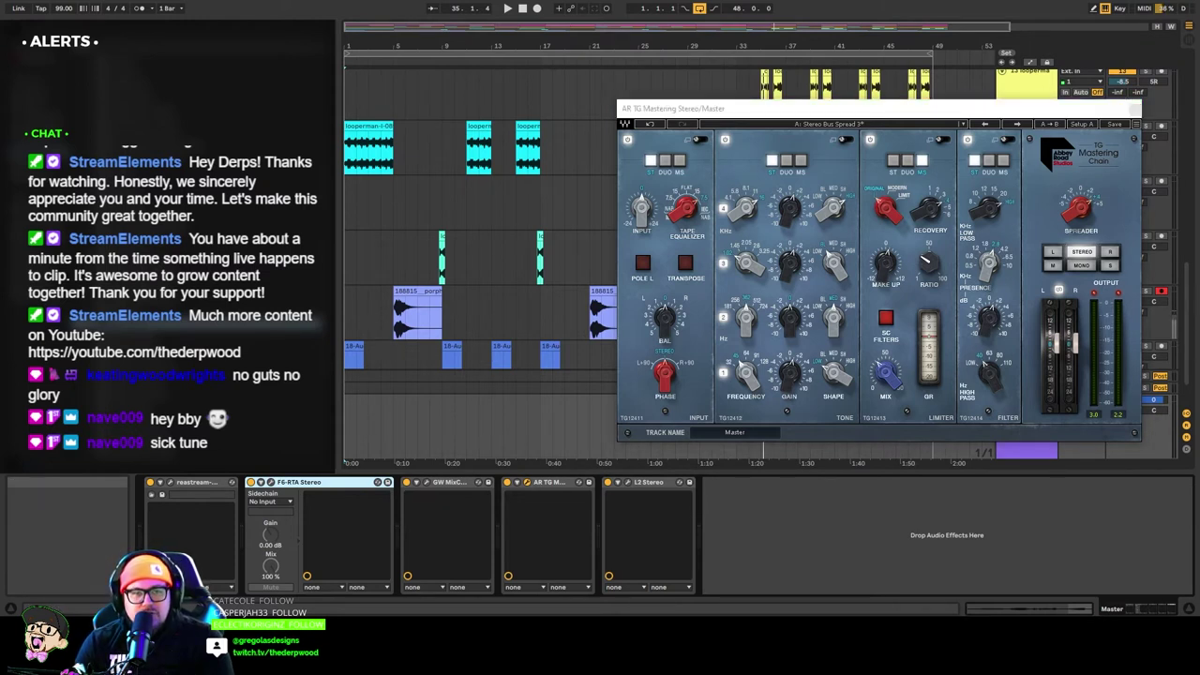
click(514, 7)
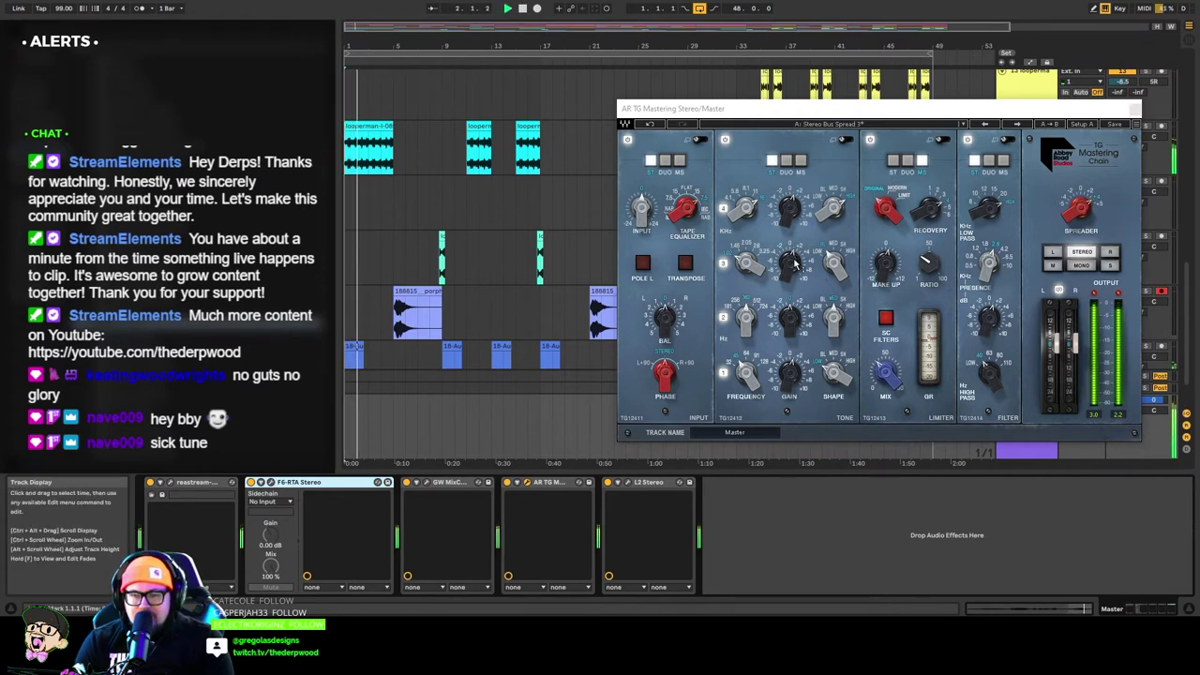
click(795, 225)
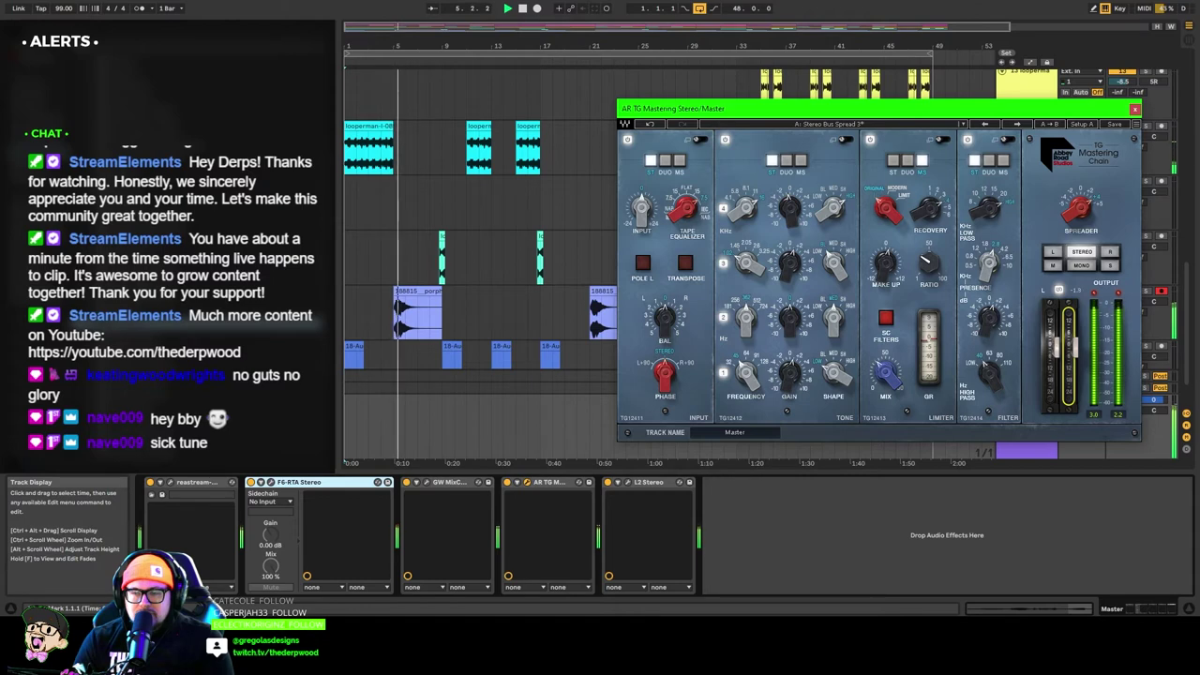
click(1134, 108)
Load the Hi Res CD Master preset in the Master's L2 Ultramaximizer, close it and save the project.
click(633, 483)
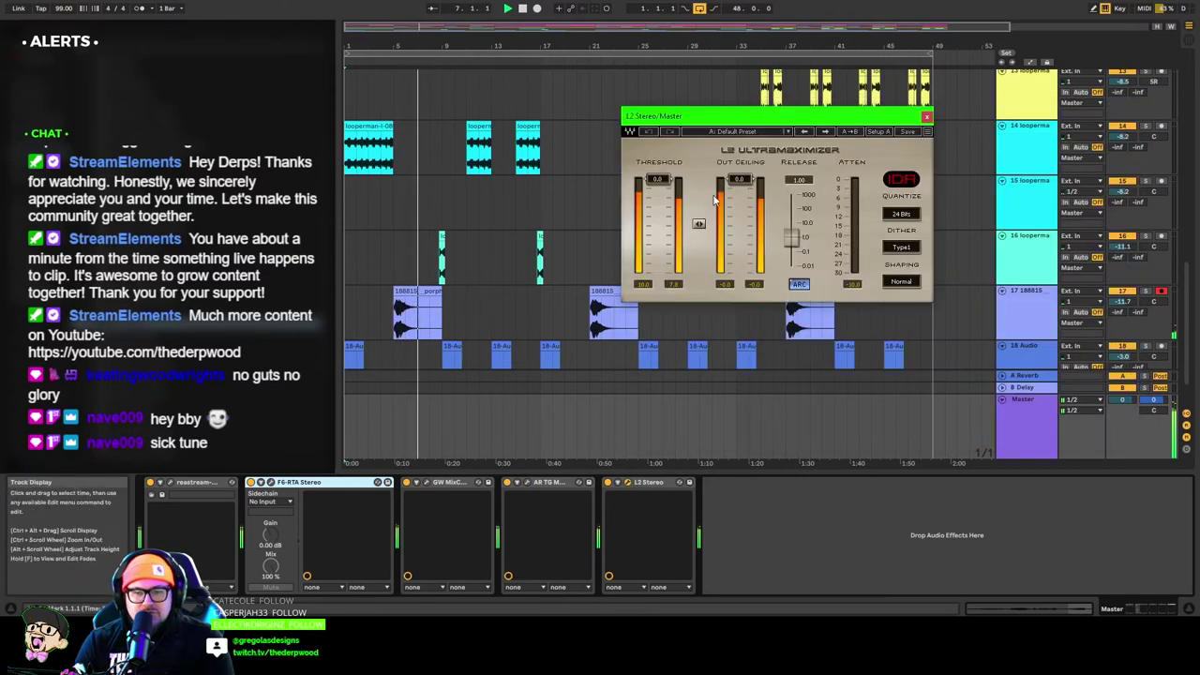
click(769, 131)
click(815, 337)
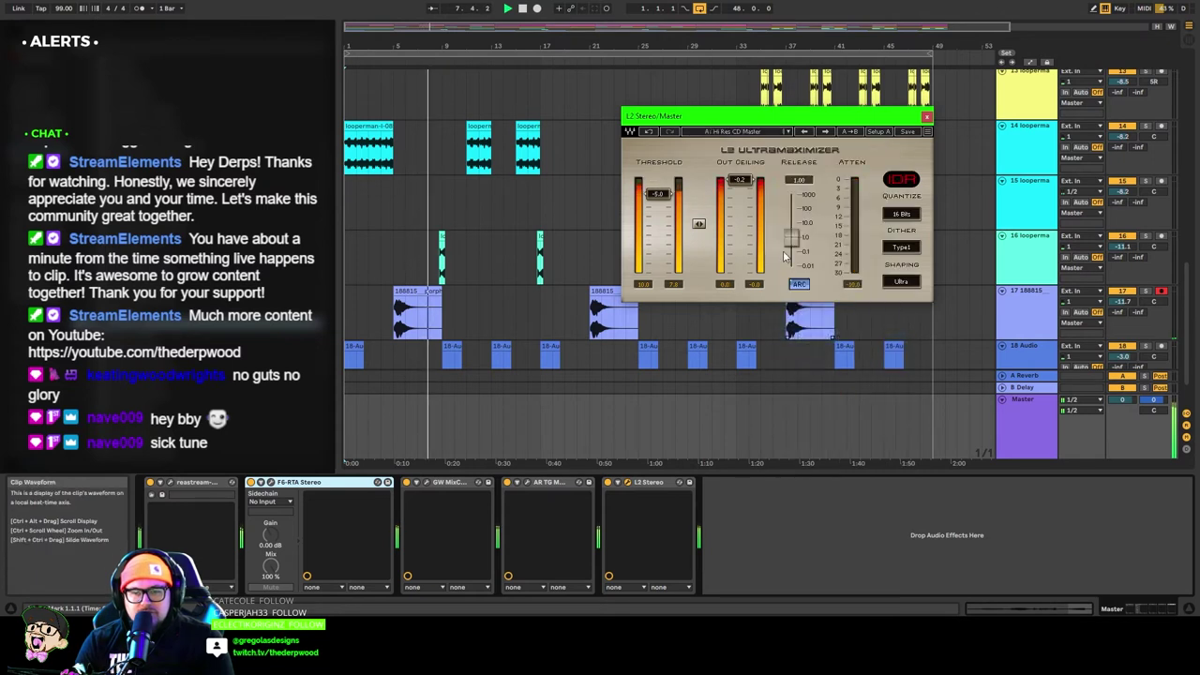
click(927, 118)
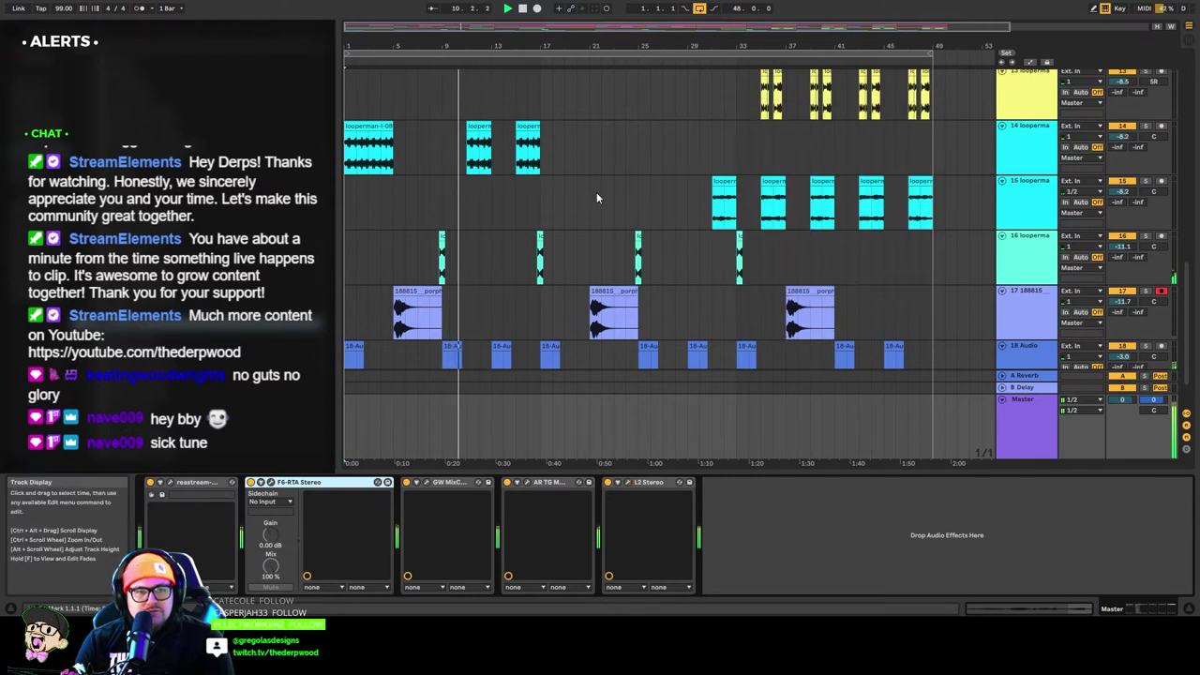
key(ctrl+s)
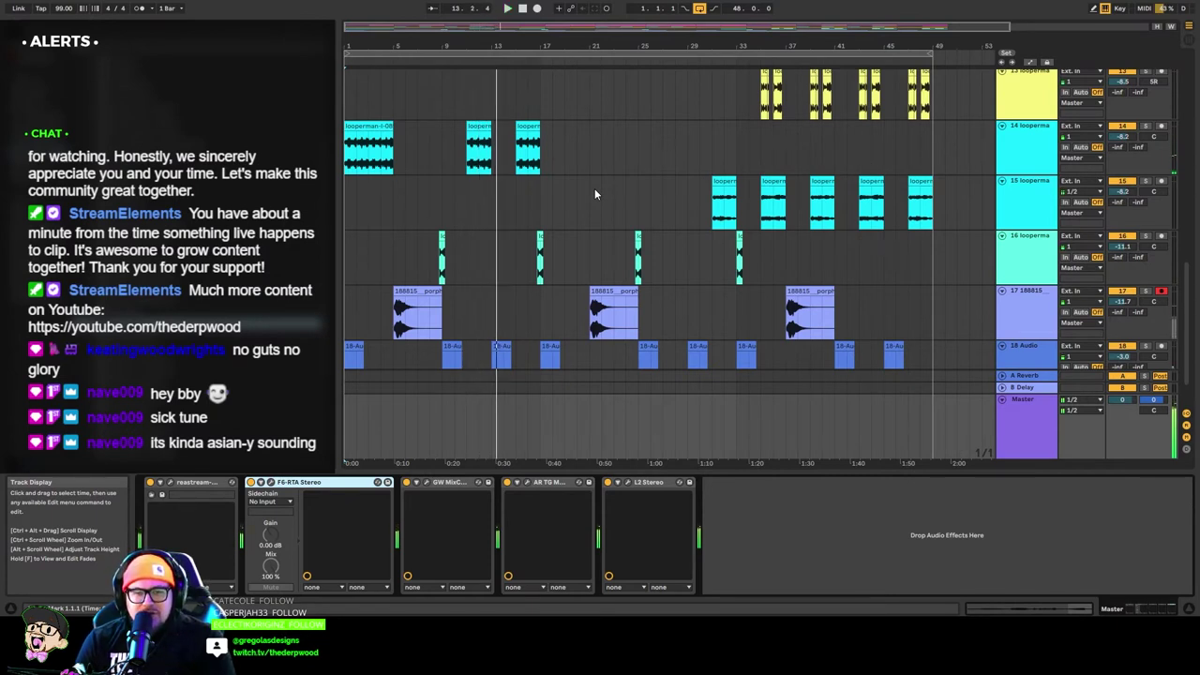
Continue playback from bar 13 and review the arrangement's tracks while listening to the mastered mix.
click(506, 10)
click(484, 61)
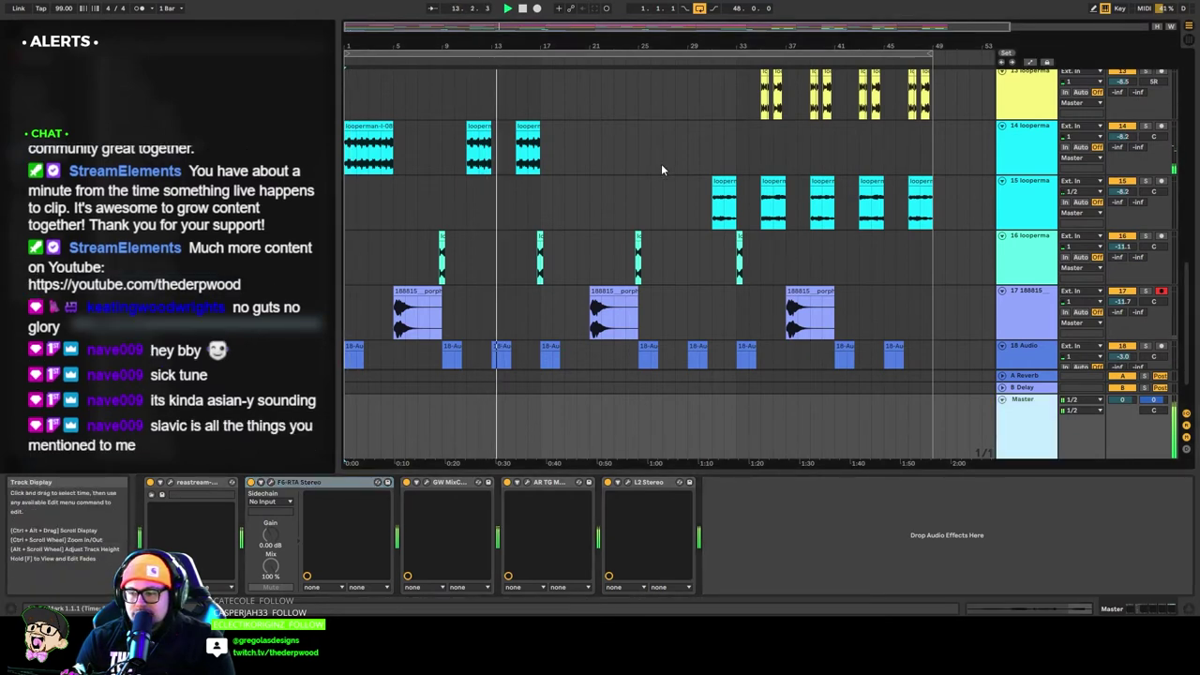
scroll(576, 195, down, 1)
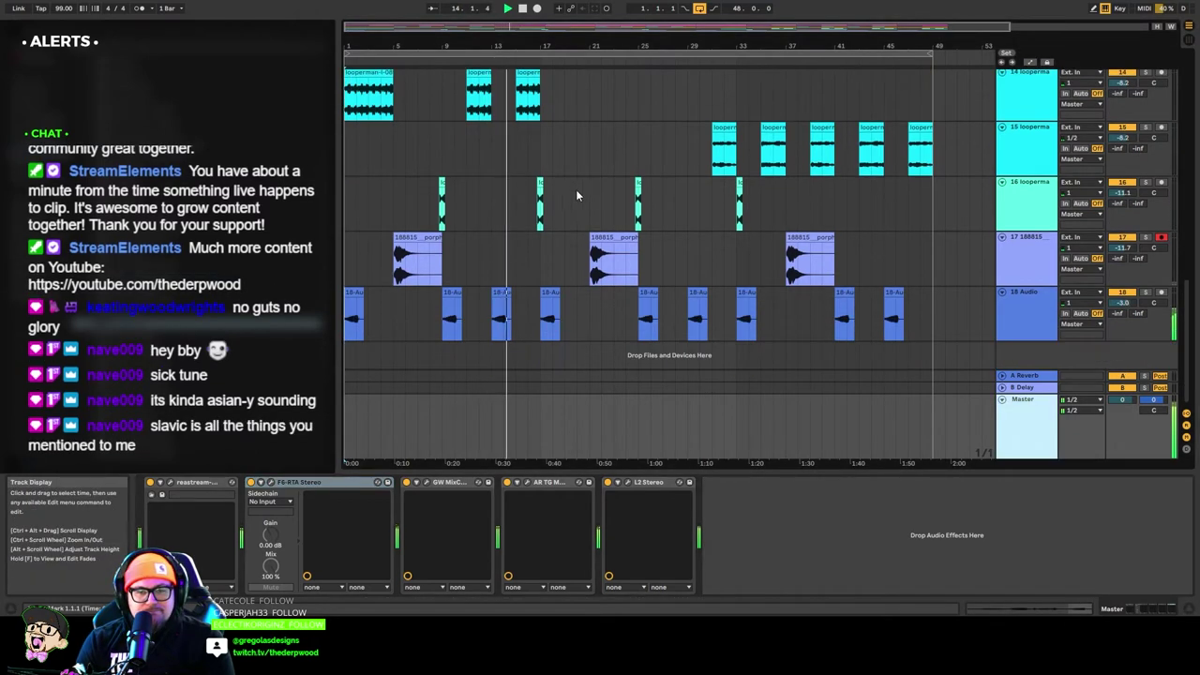
scroll(583, 197, up, 1)
scroll(583, 197, down, 1)
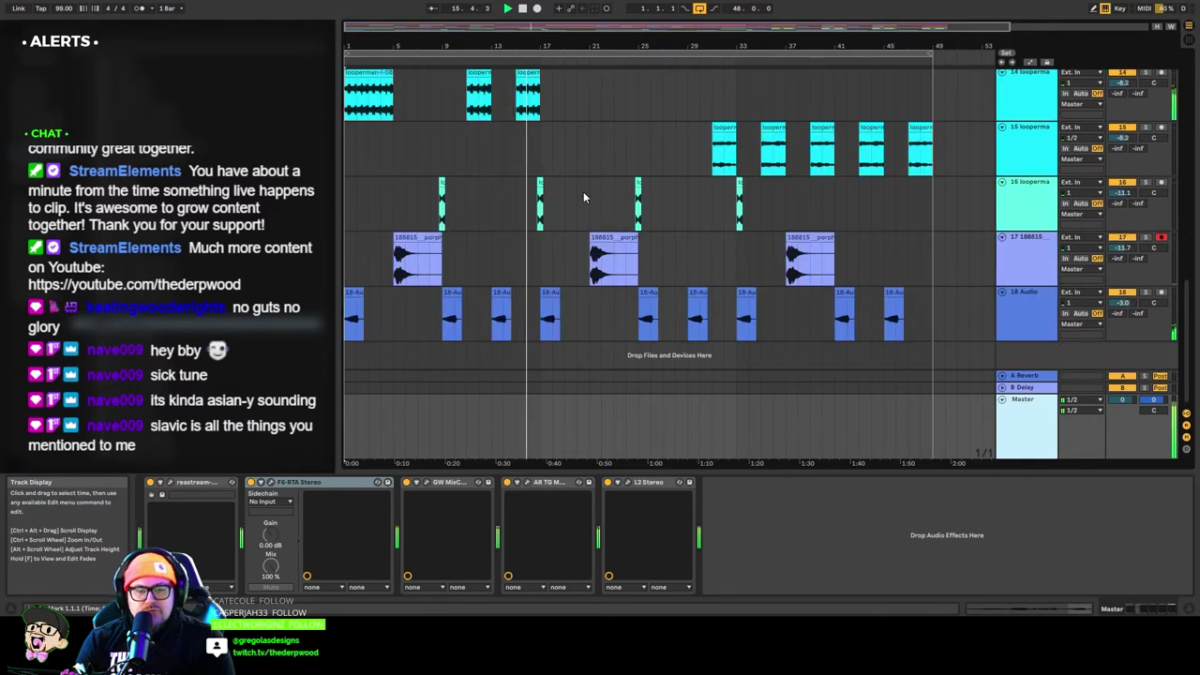
scroll(583, 191, up, 1)
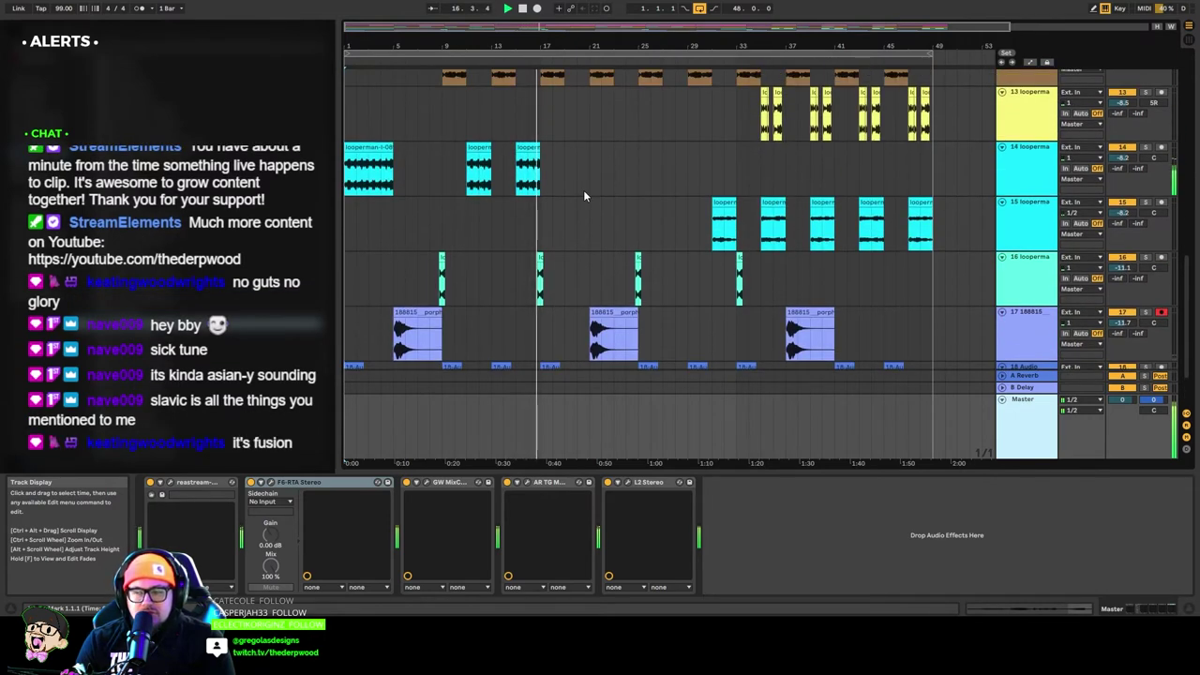
scroll(583, 194, up, 1)
scroll(583, 194, down, 2)
scroll(583, 194, down, 1)
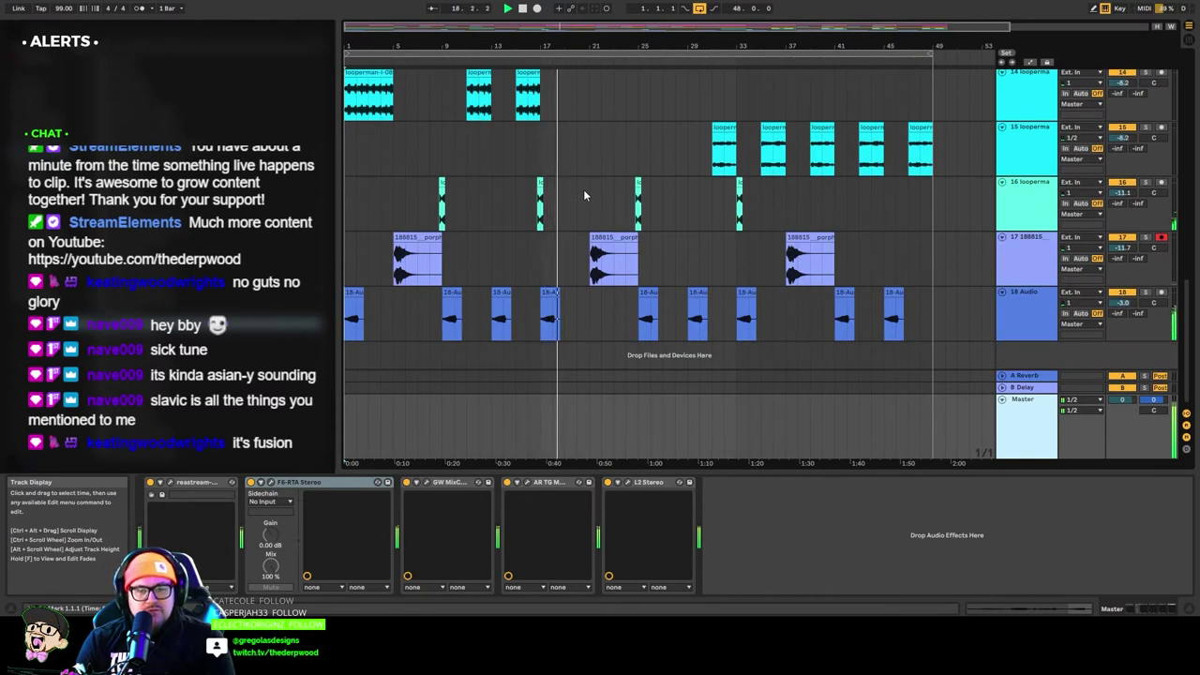
scroll(584, 190, up, 3)
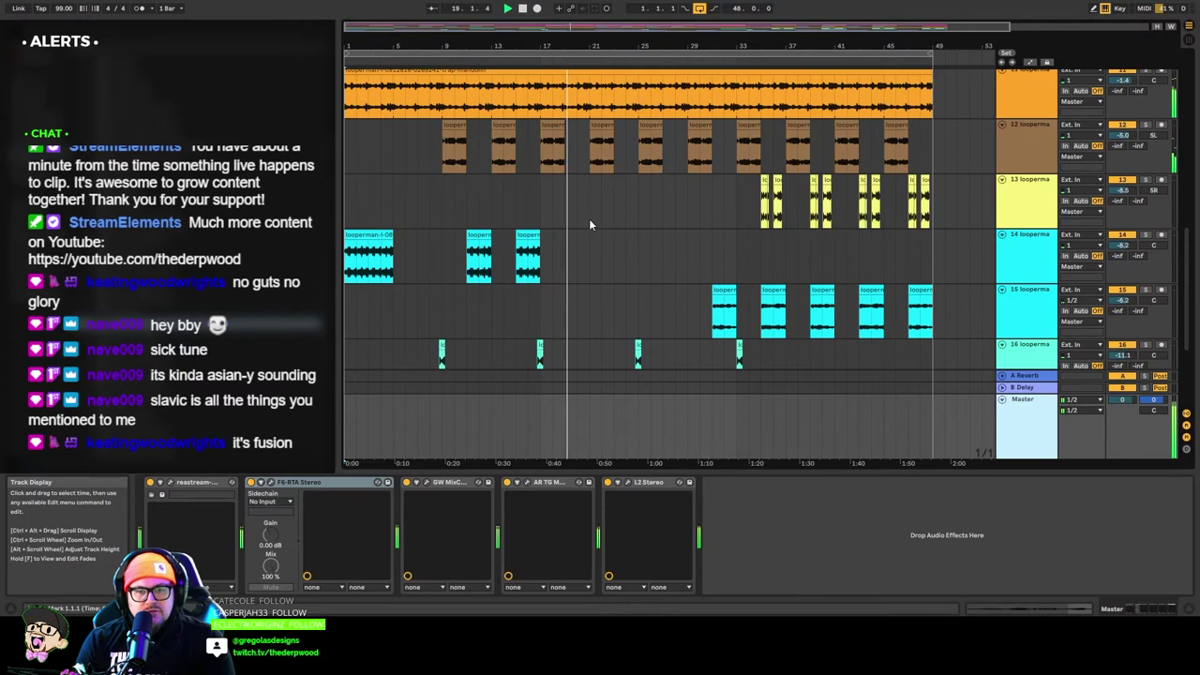
scroll(589, 223, up, 1)
scroll(584, 232, up, 2)
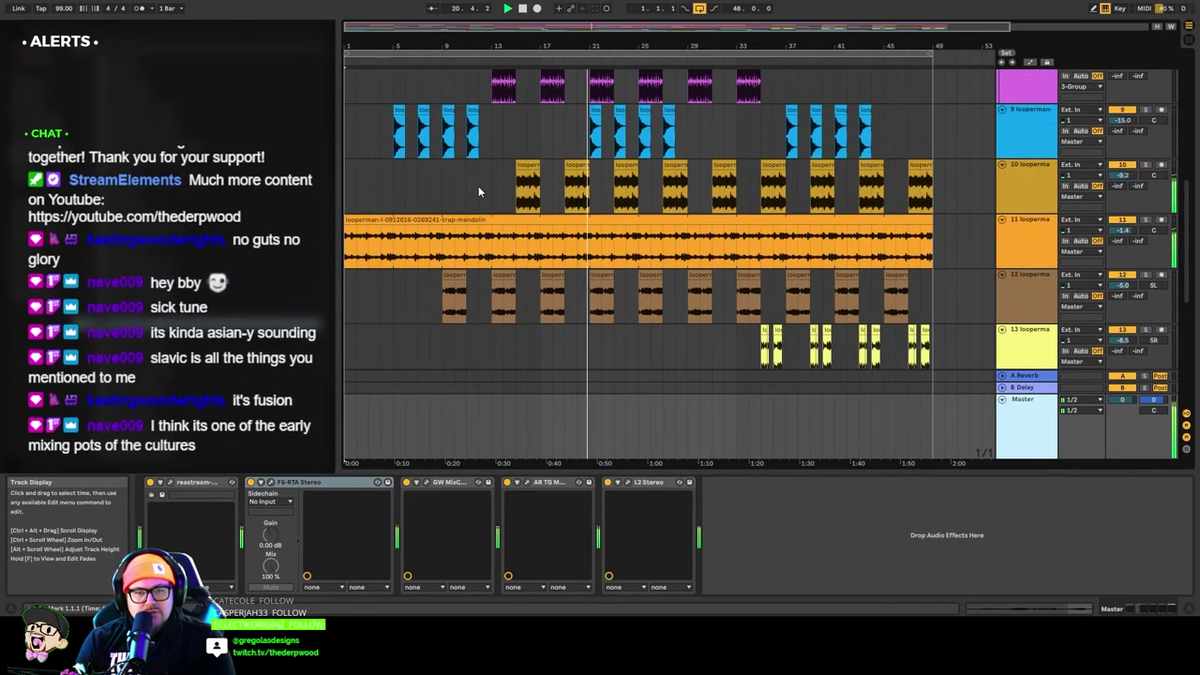
scroll(478, 191, up, 3)
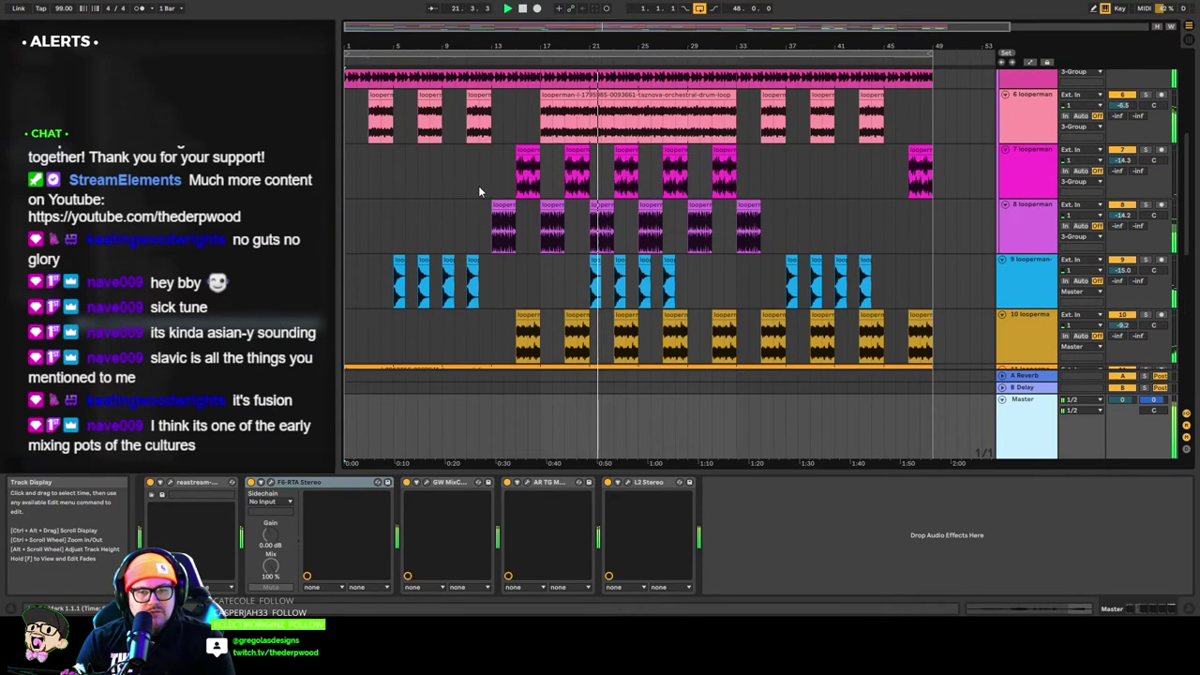
Optimize the arrangement's height and width to fit the tracks and the whole song in view.
key(h)
key(w)
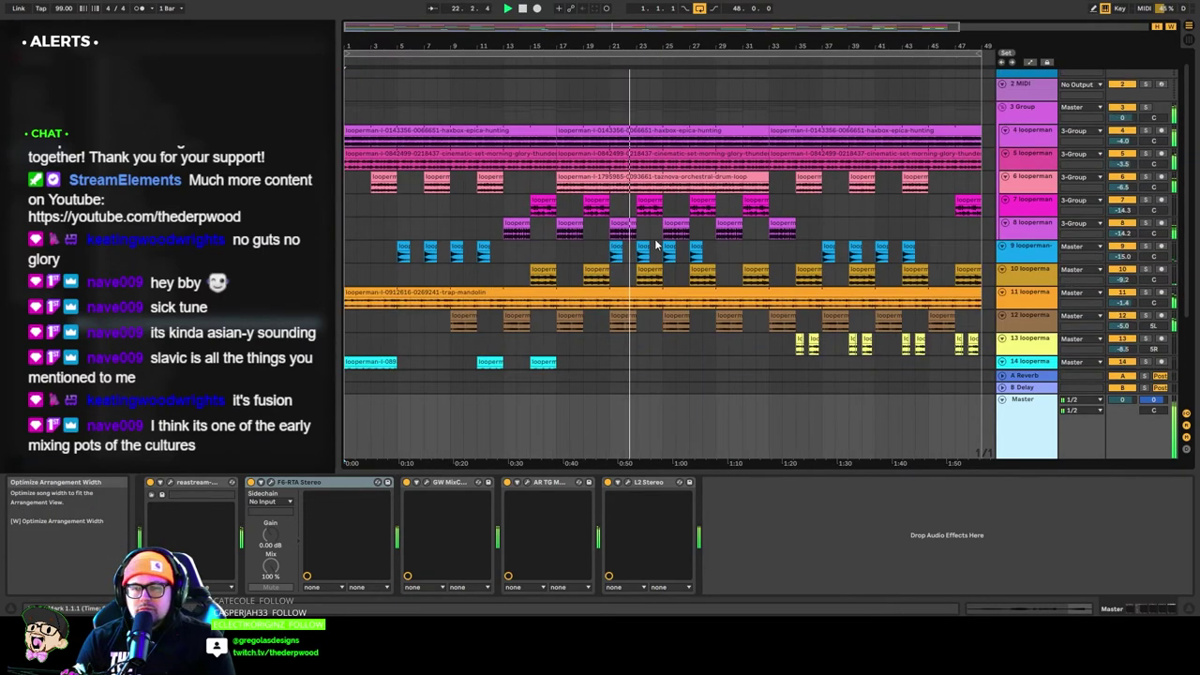
scroll(658, 244, down, 3)
scroll(785, 225, up, 2)
On track 3 Group's EQ Eight, set band 3 to about 1.04 kHz with a gain of -0.87 dB.
click(1022, 98)
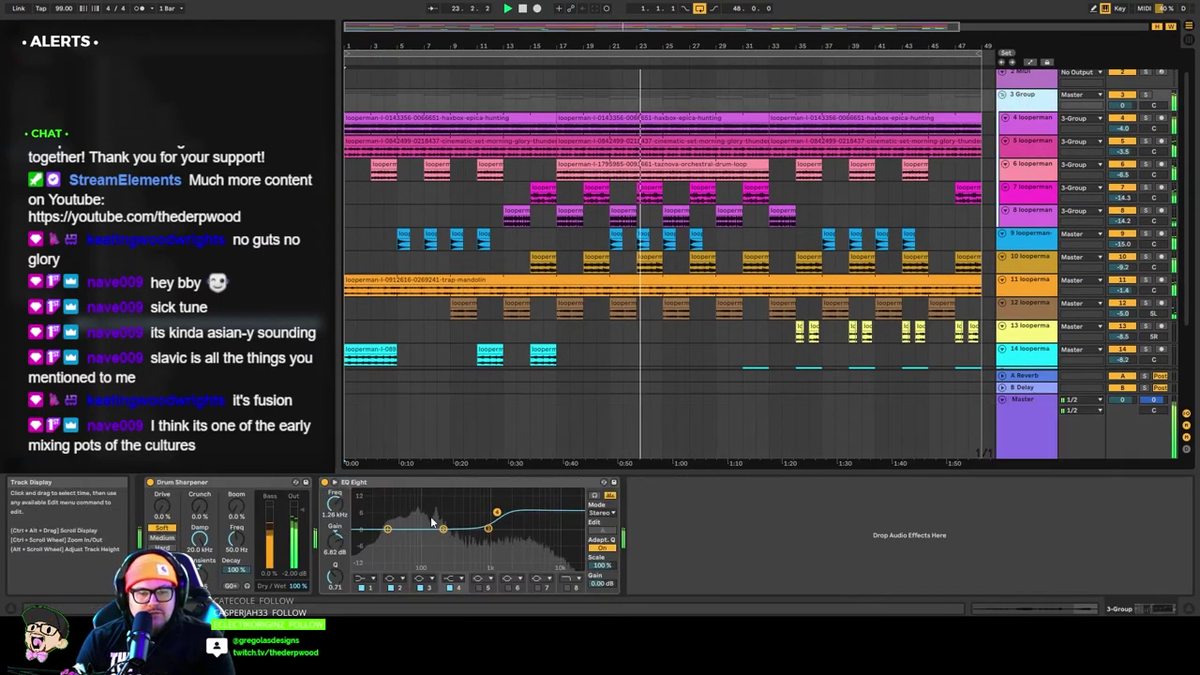
drag(442, 528, 491, 533)
click(471, 481)
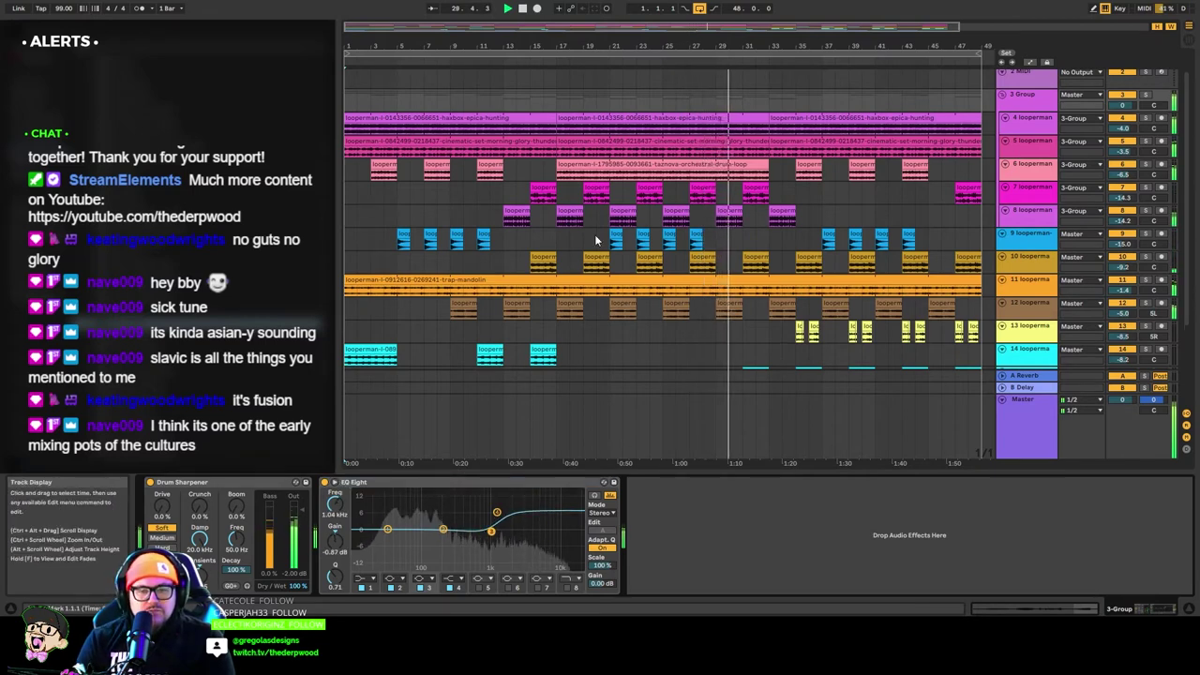
Lower track 12's volume to about -7.5 dB and adjust the volume of track 13.
scroll(595, 241, down, 5)
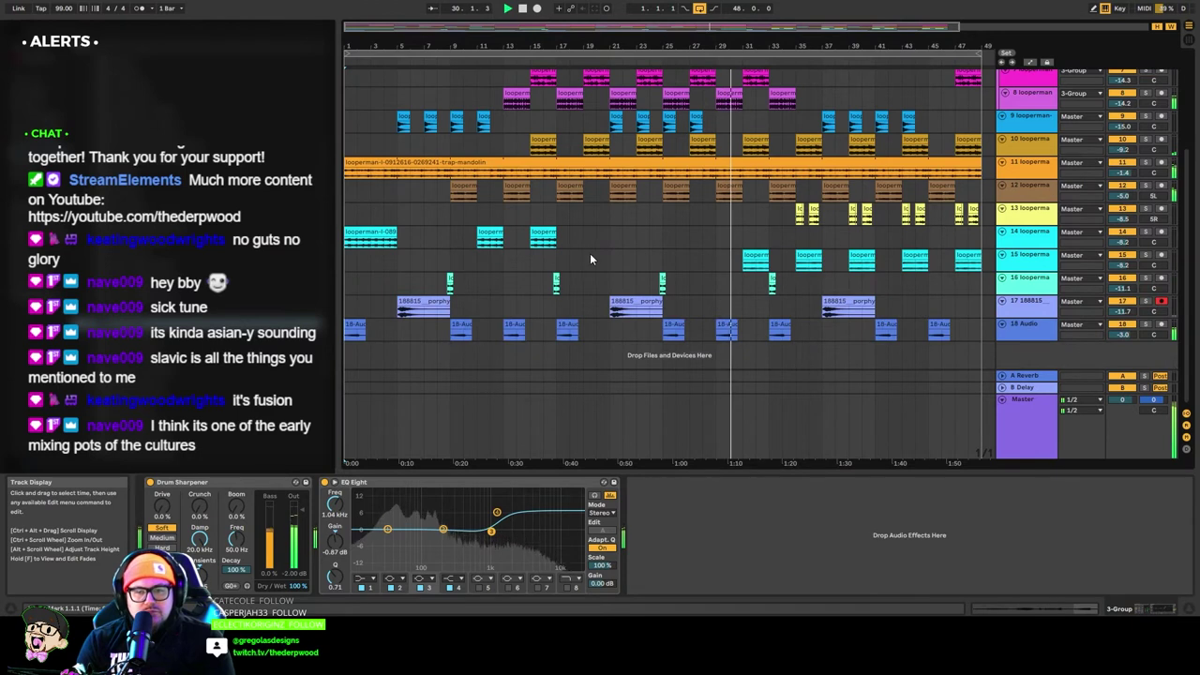
click(1013, 169)
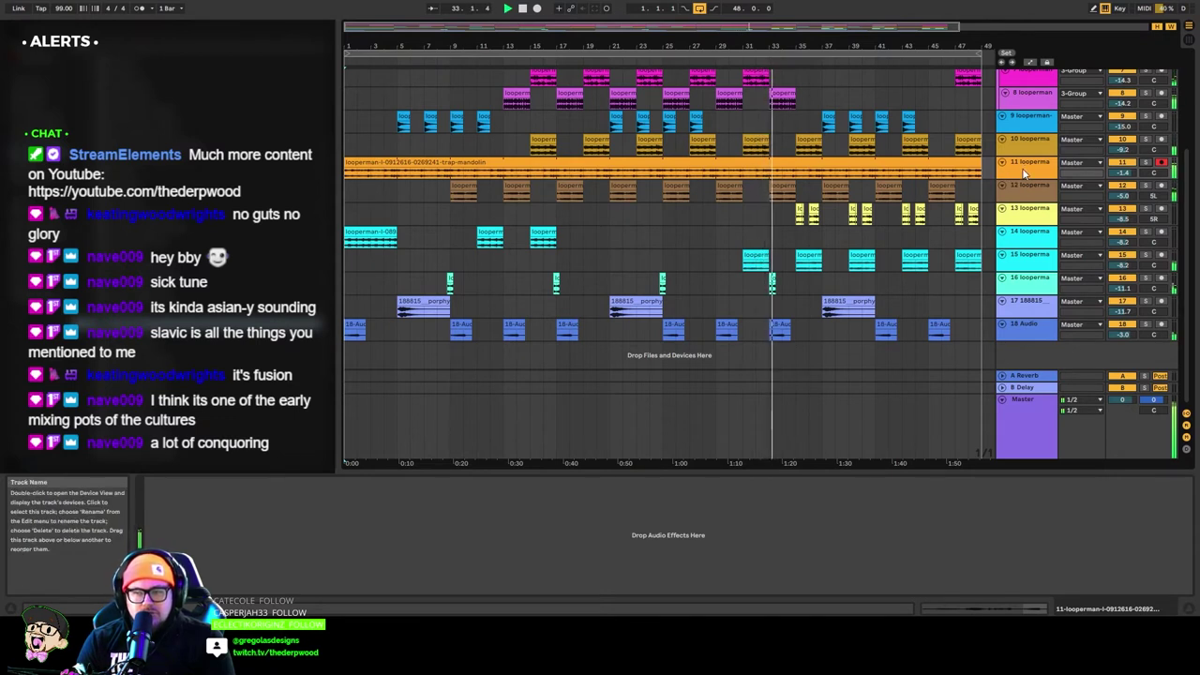
click(1028, 185)
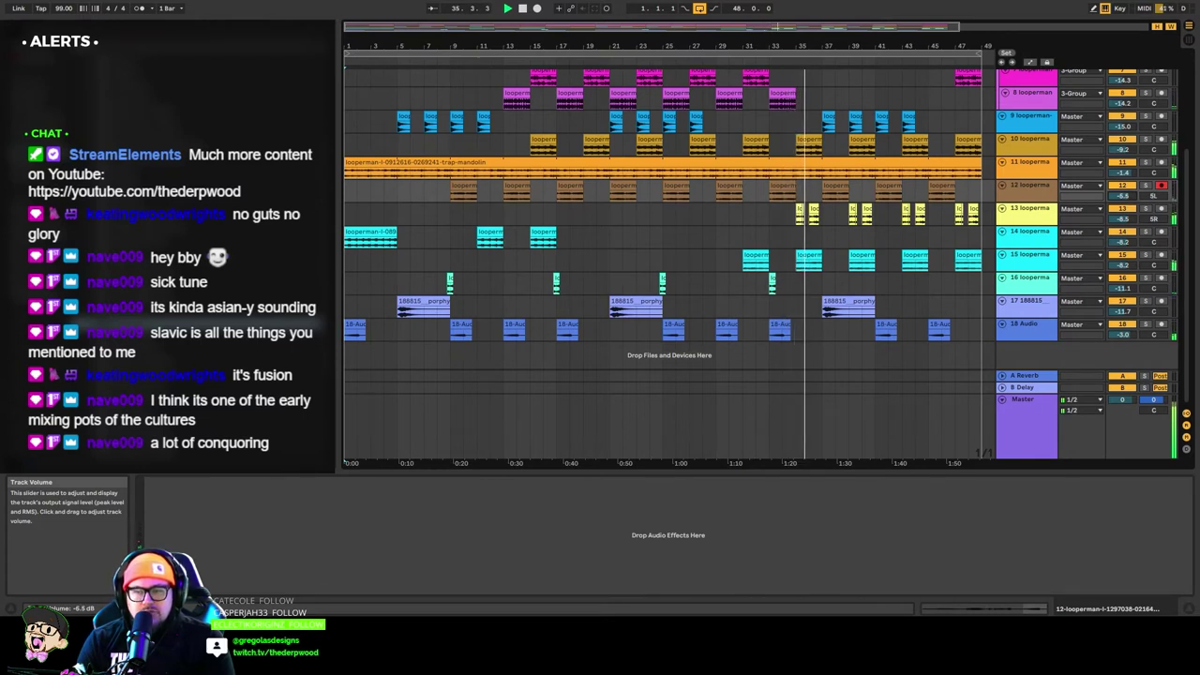
click(1045, 217)
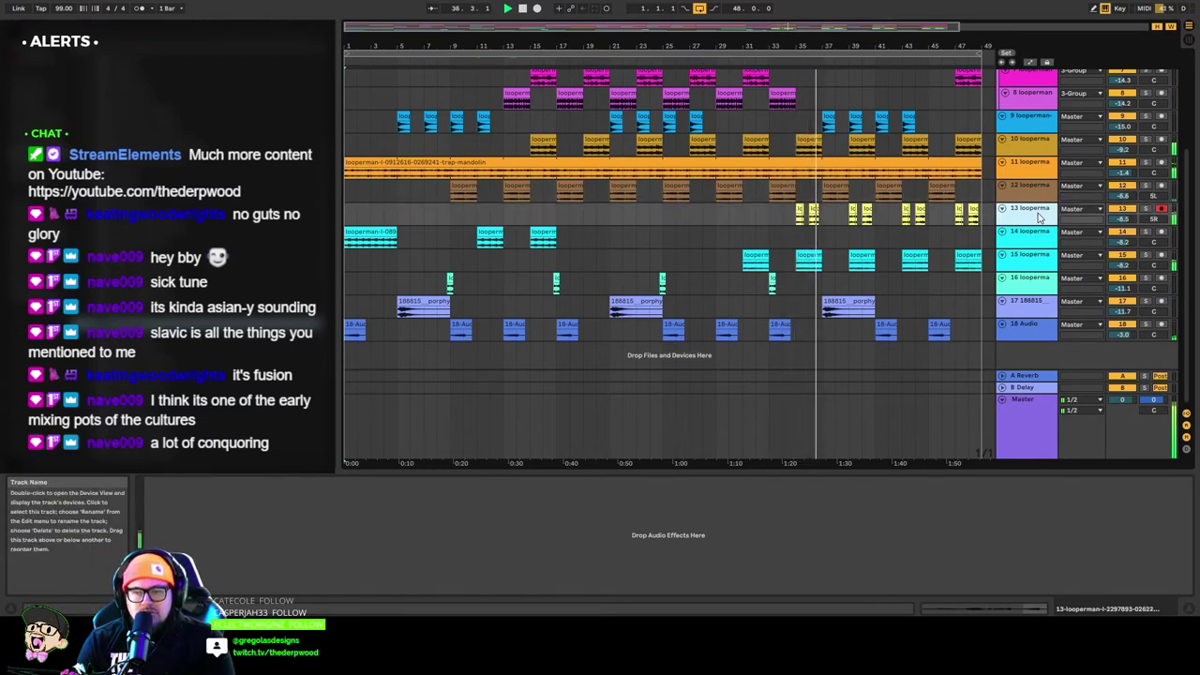
drag(1122, 219, 1127, 199)
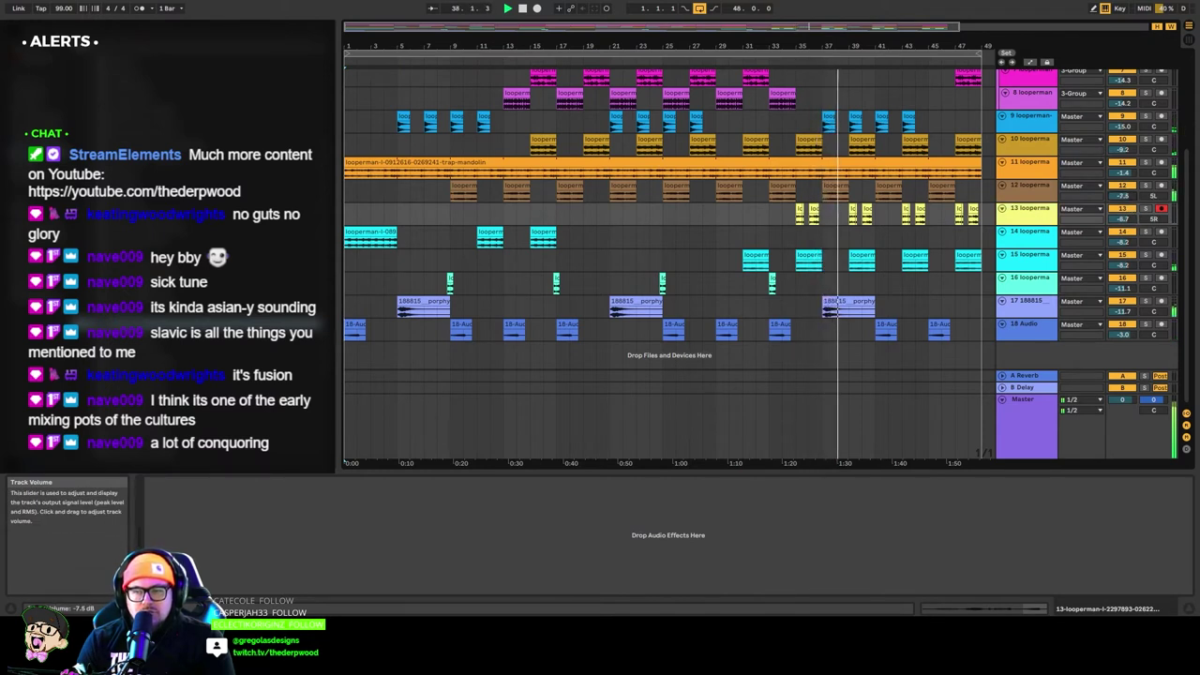
Copy track 13's repeated clips from bars 35 to 48 and place the copies on the same track starting at bar 11.
click(1037, 198)
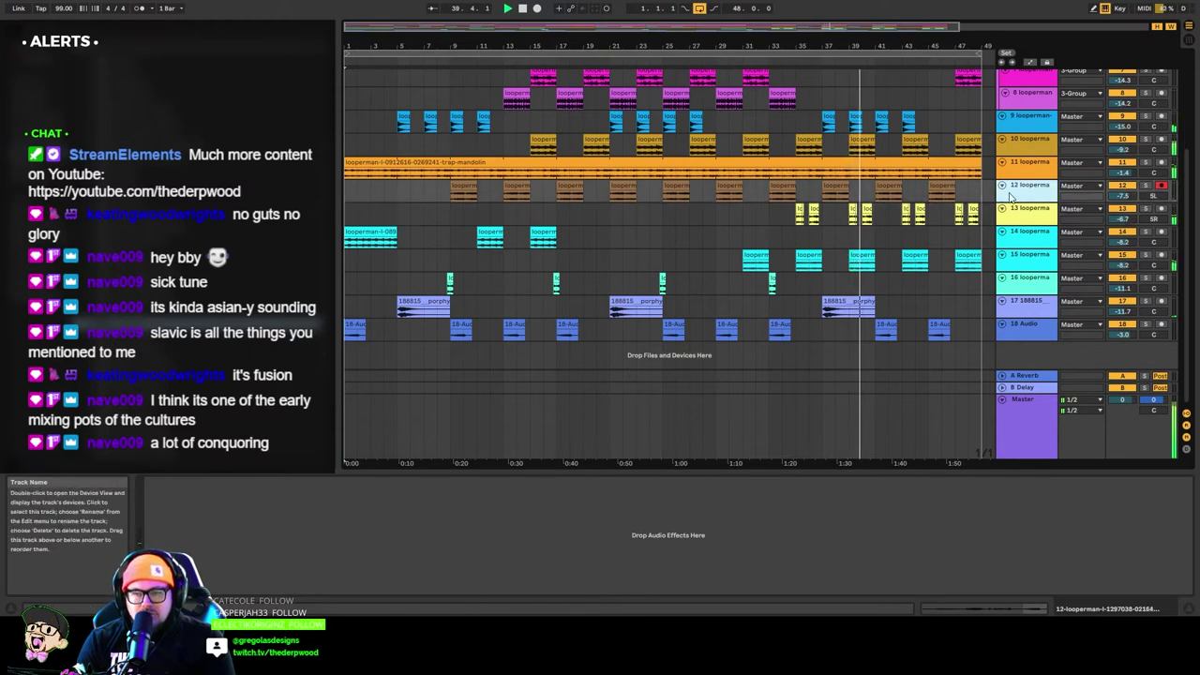
click(1027, 219)
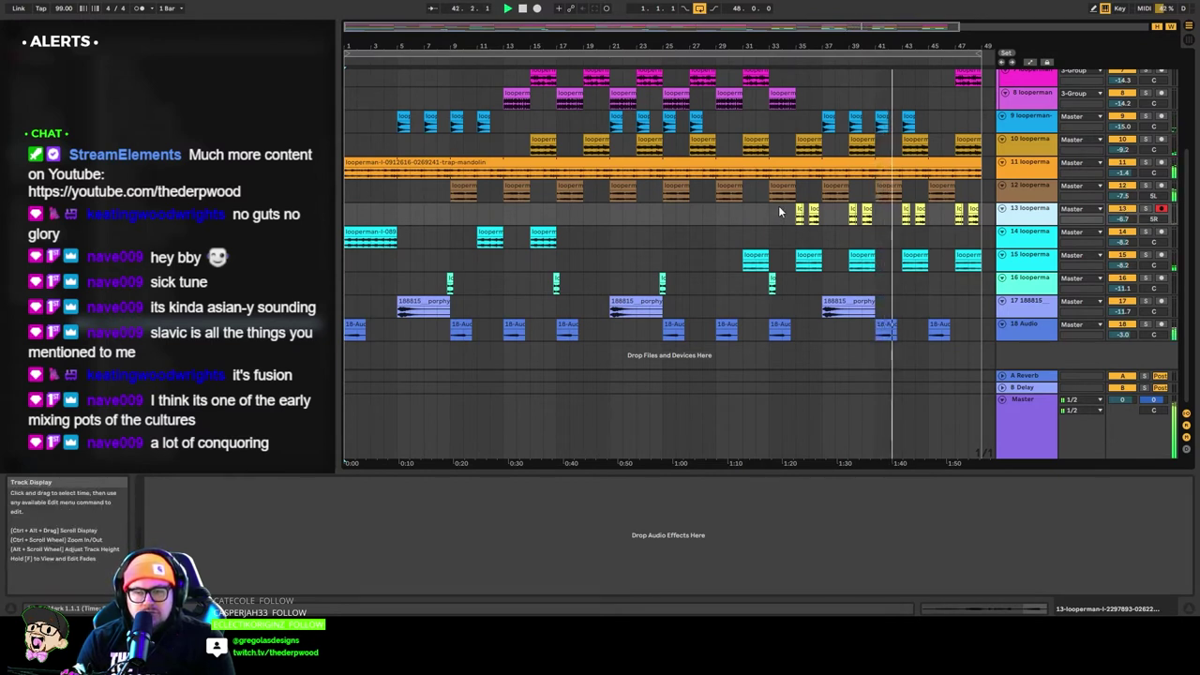
drag(780, 208, 968, 228)
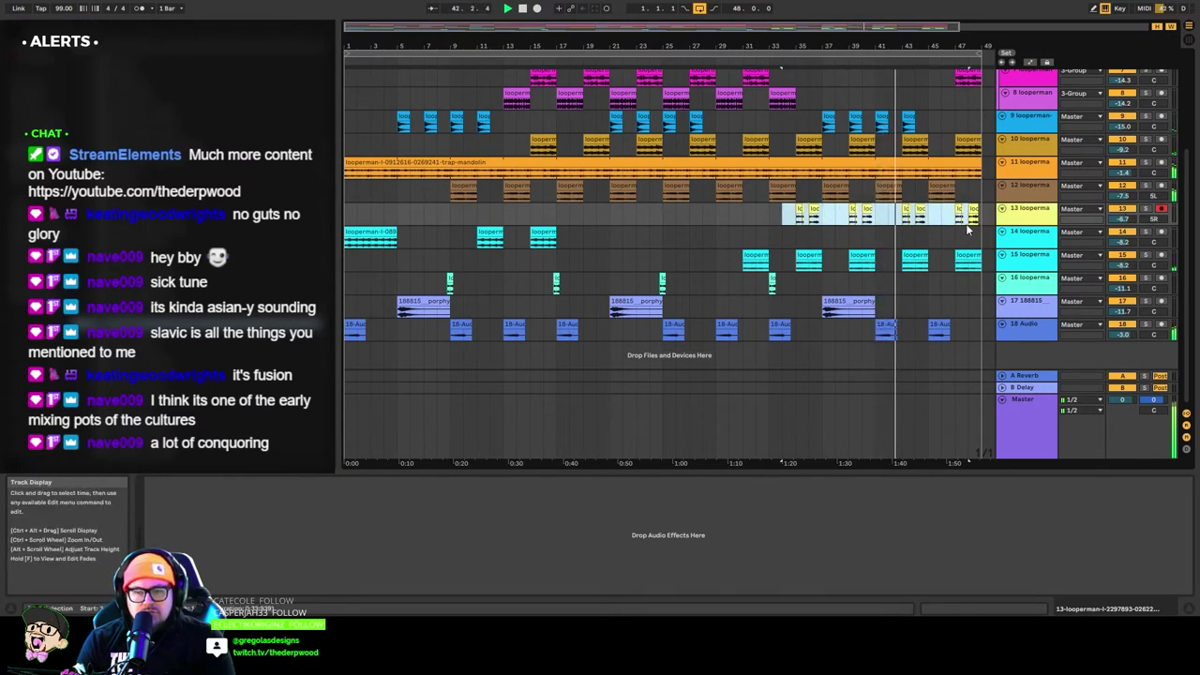
click(772, 215)
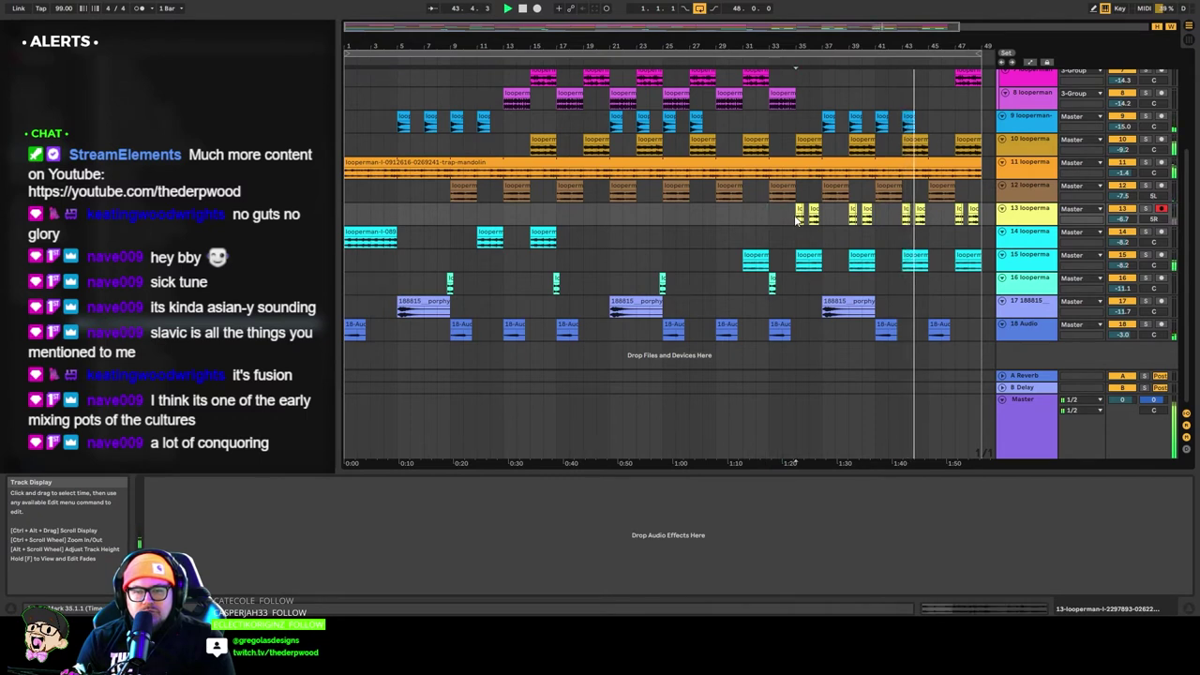
drag(796, 215, 969, 220)
drag(801, 215, 487, 214)
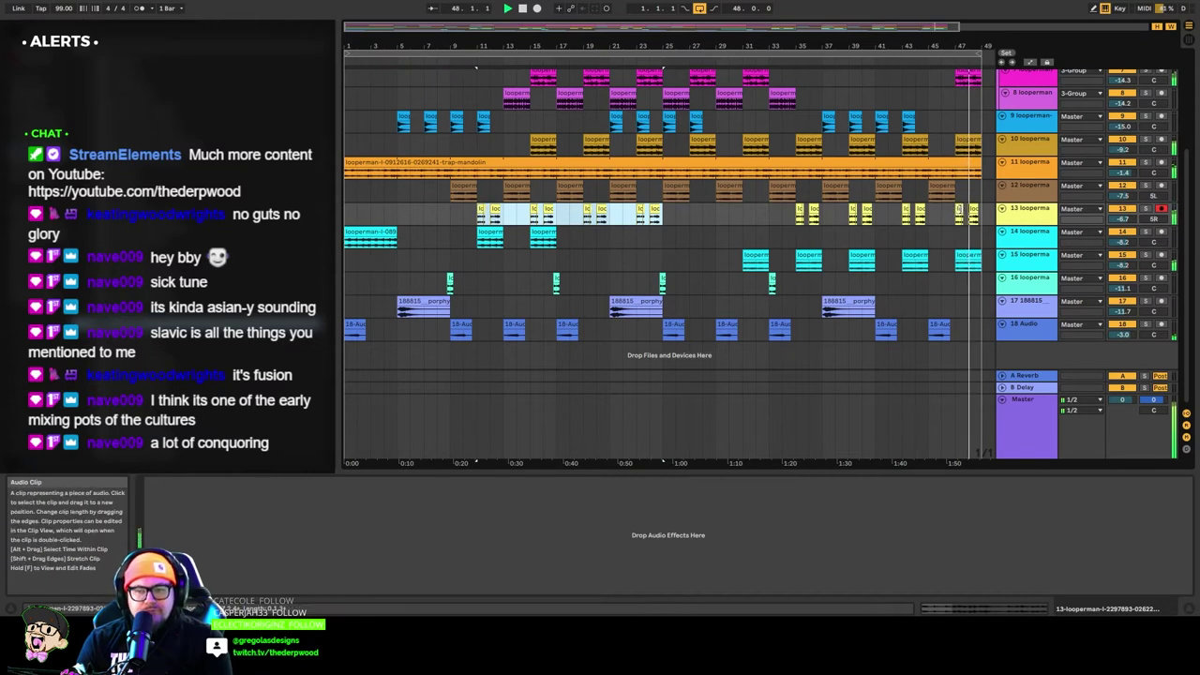
Delete track 13's last pair of clips between bars 47 and 49.
click(958, 209)
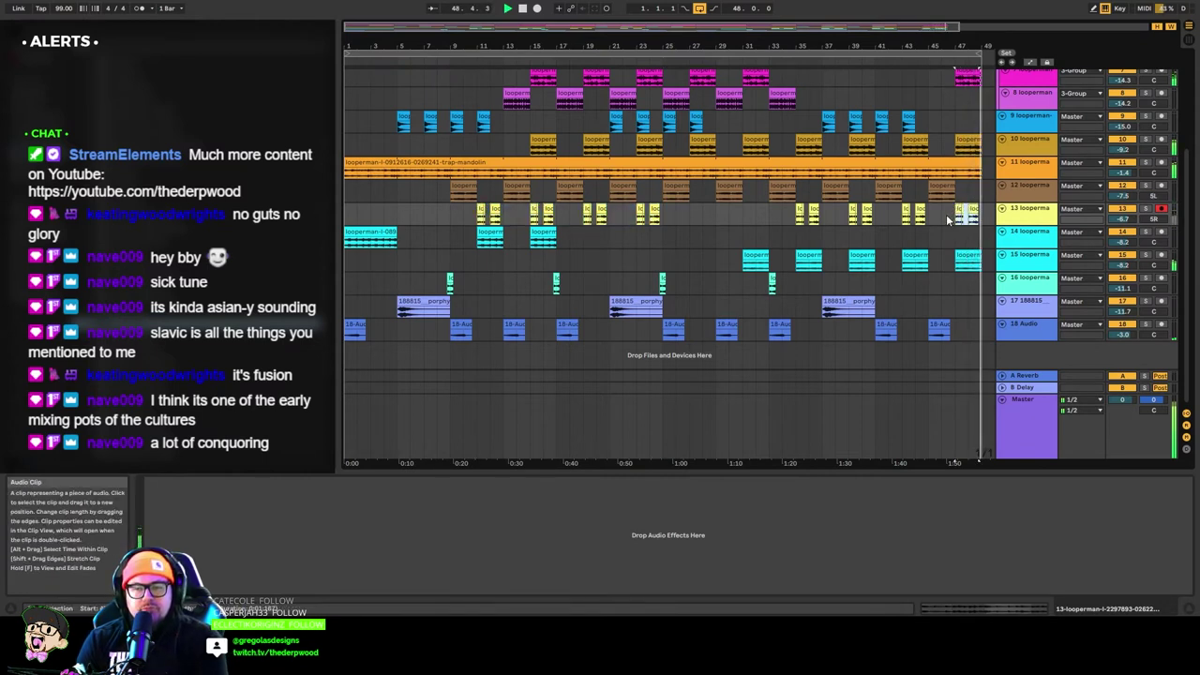
drag(958, 209, 984, 218)
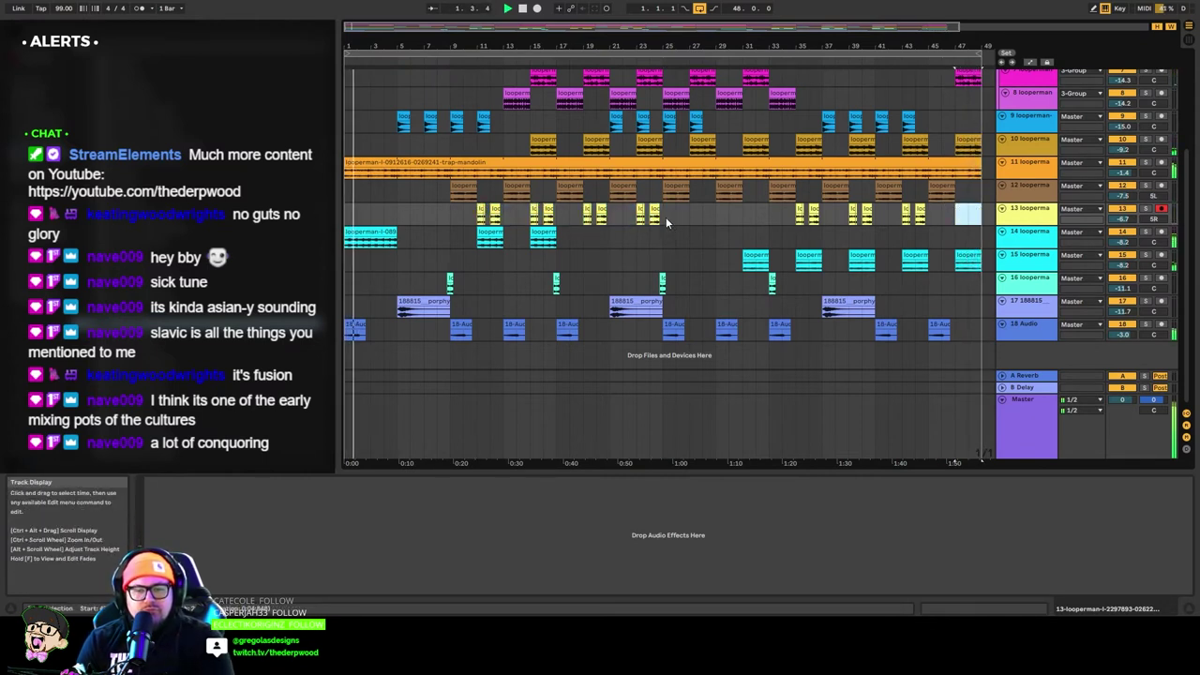
key(Delete)
Set track 14's volume to about -6.4 dB.
click(455, 223)
click(382, 232)
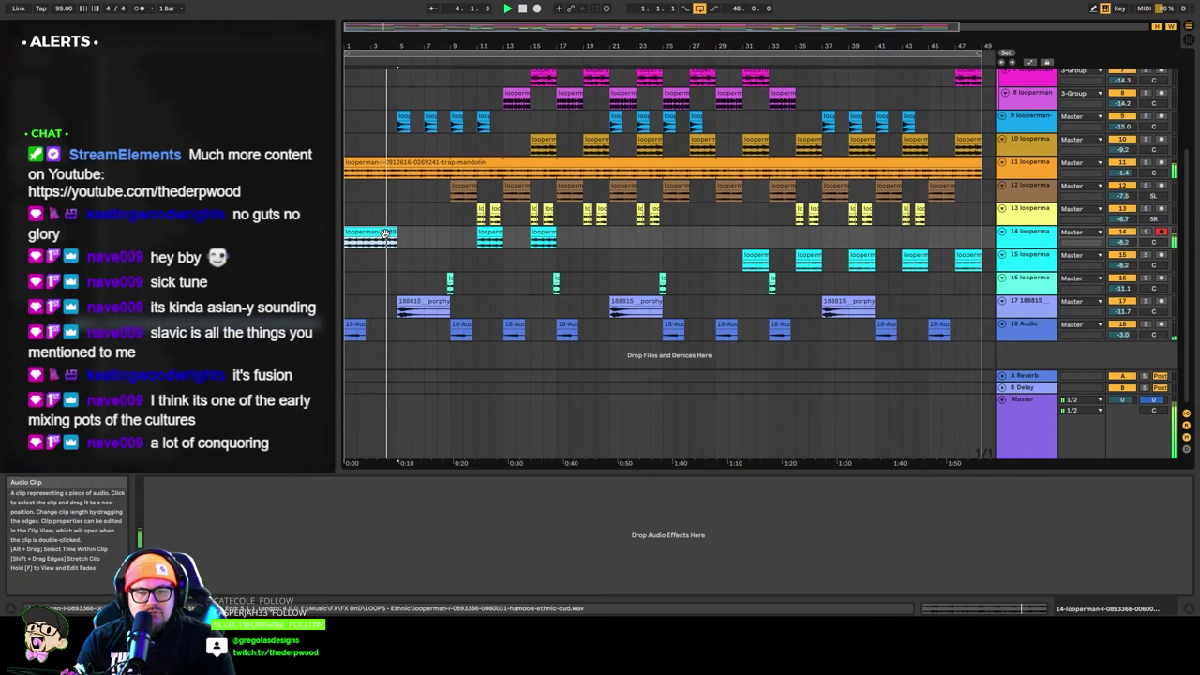
drag(1122, 241, 1122, 234)
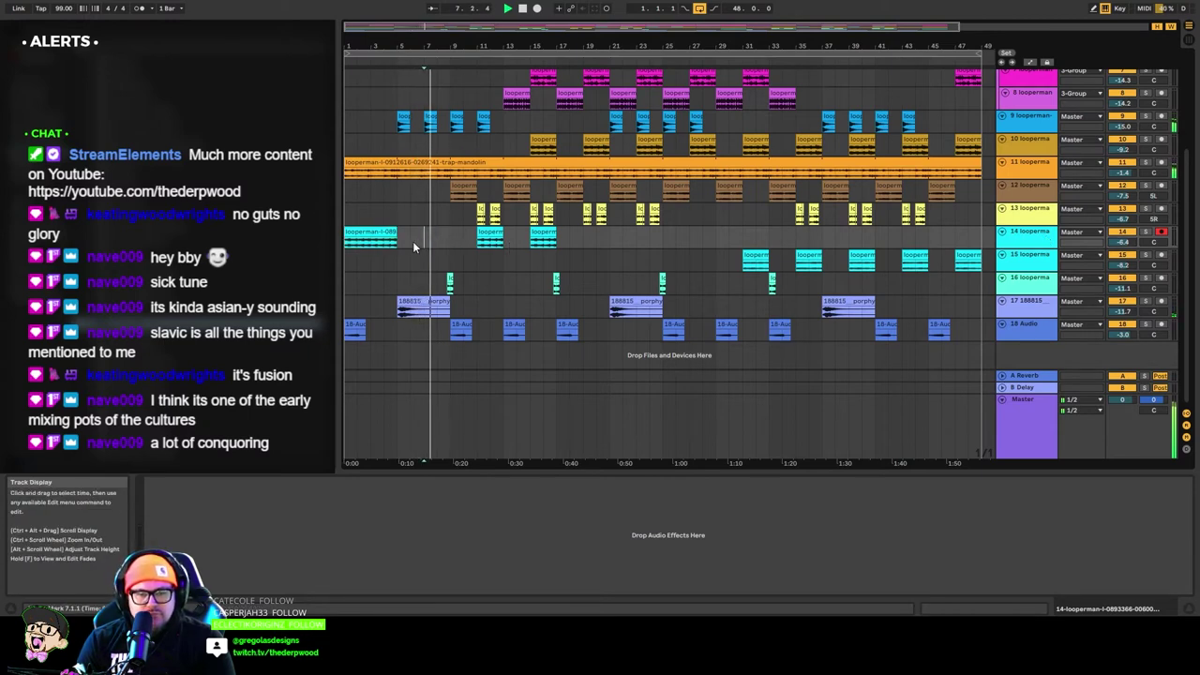
Resume playback and delete track 13's clips between bars 19 and 28.
scroll(420, 249, up, 4)
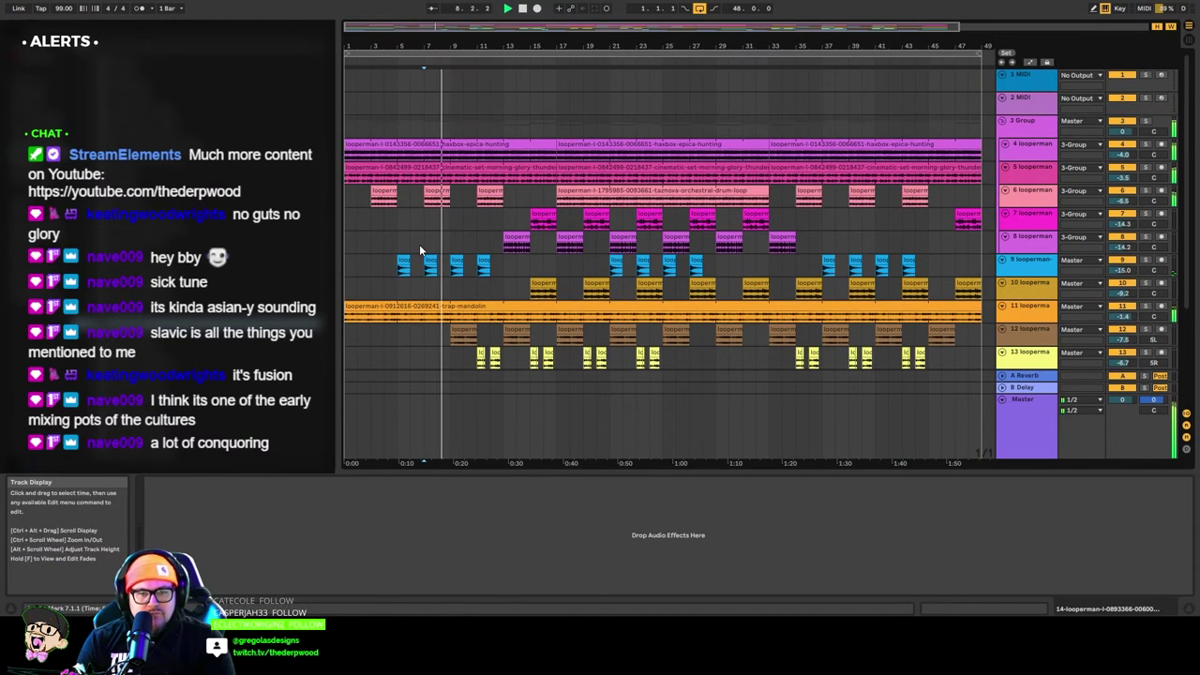
scroll(419, 249, down, 4)
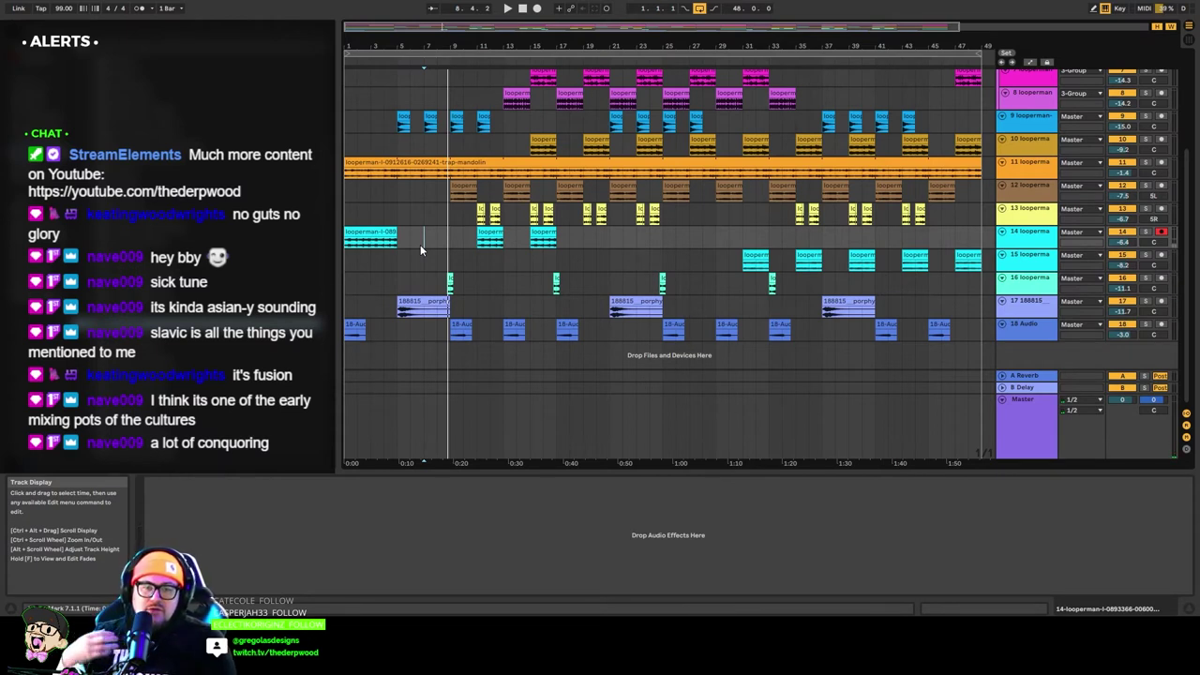
key(space)
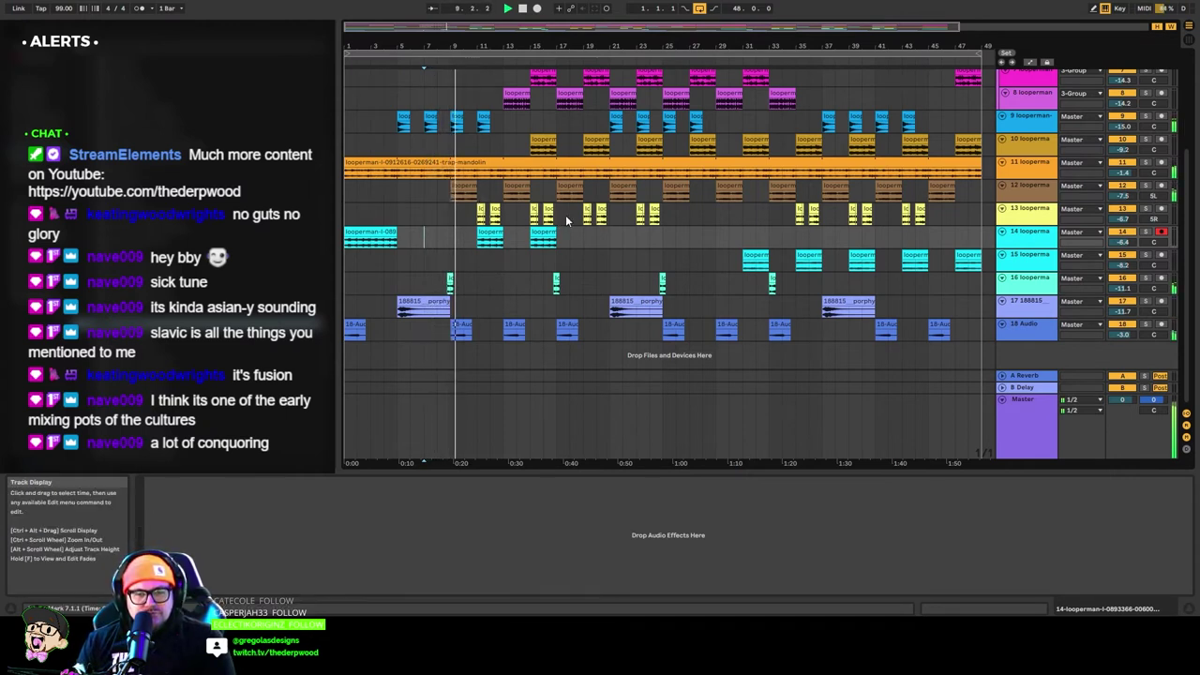
drag(585, 215, 703, 219)
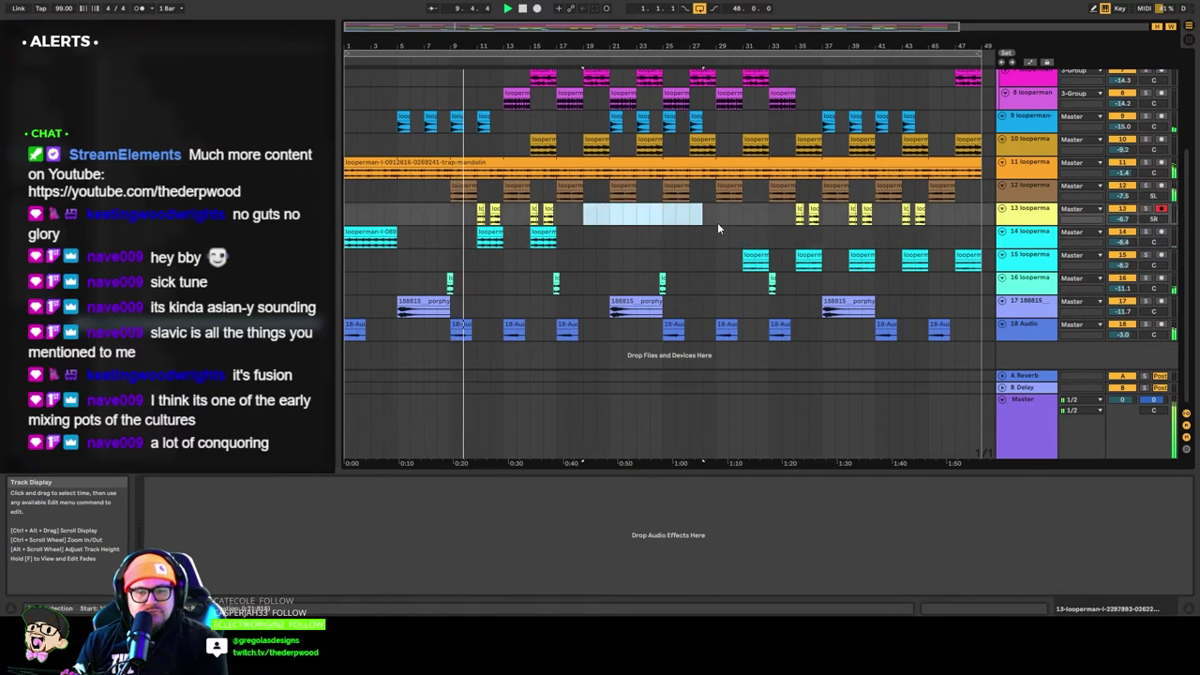
click(669, 223)
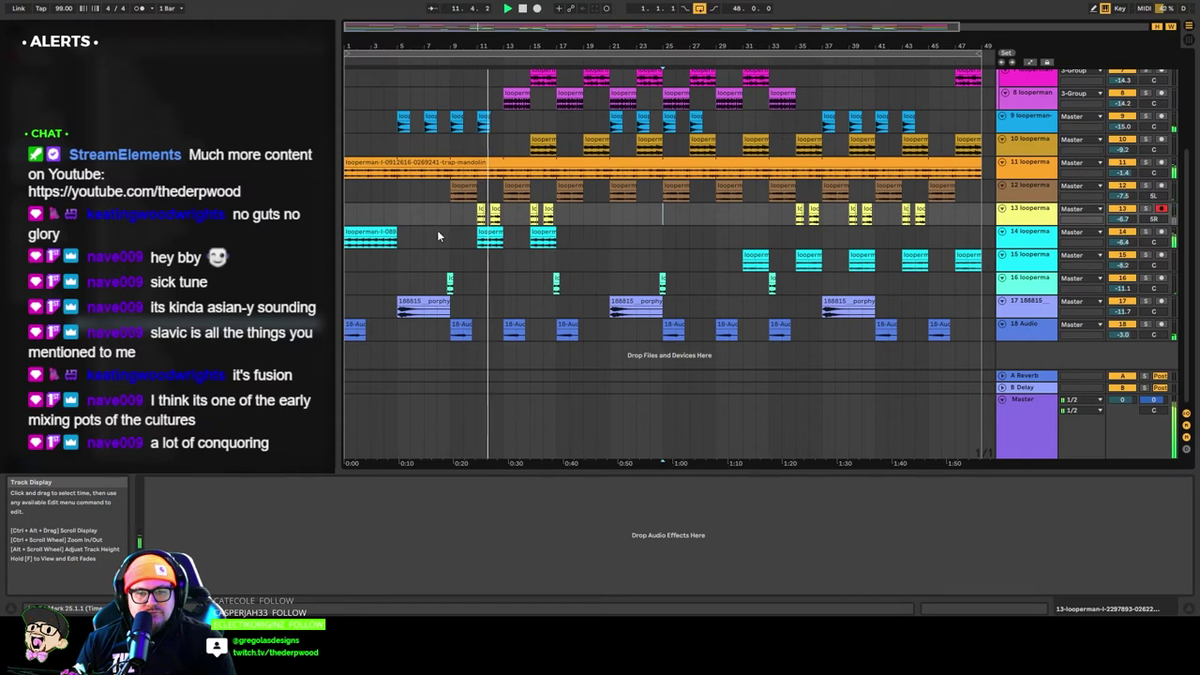
Lower track 12's volume to about -8.1 dB and track 13's volume to about -7.5 dB.
scroll(422, 267, up, 3)
scroll(428, 267, down, 3)
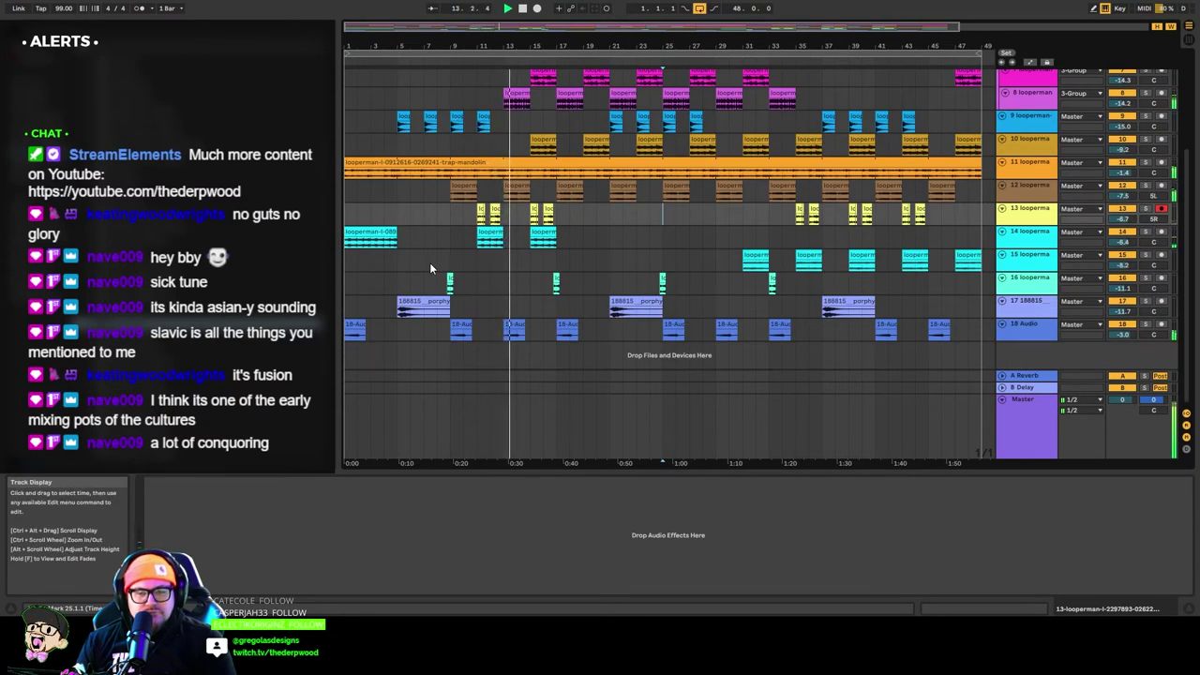
drag(1122, 219, 1124, 202)
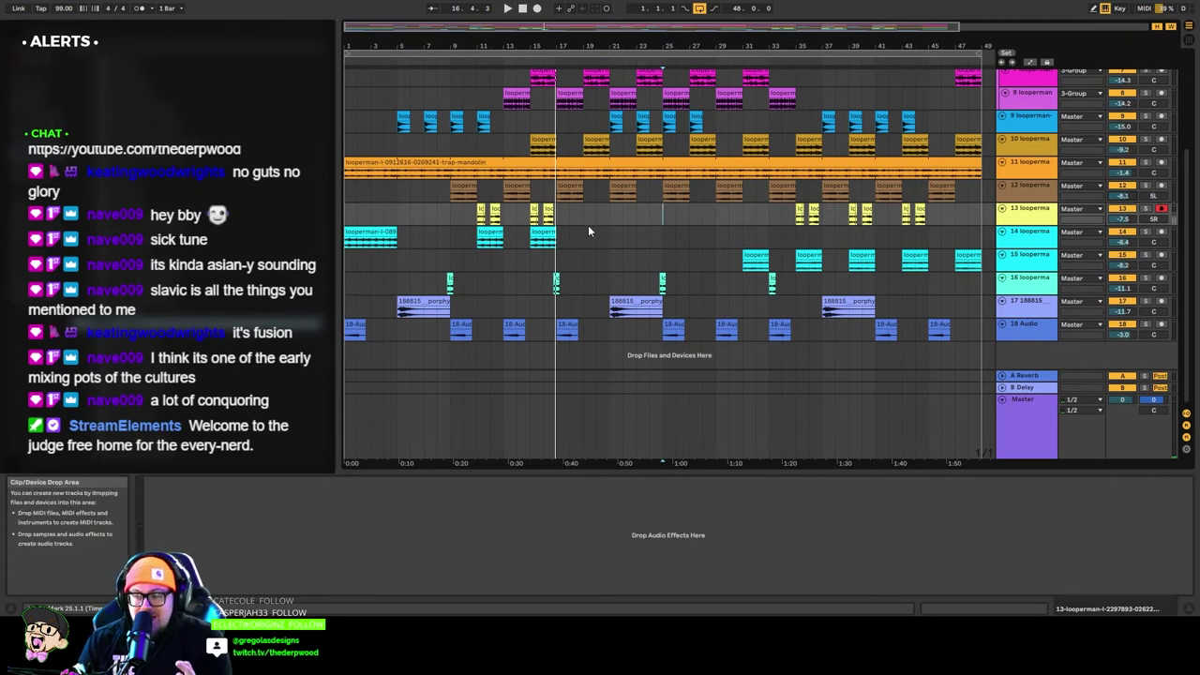
Restart playback from the beginning and raise band 4 of the Master track's F6-RTA equalizer to a gain of about 3.1 dB.
click(525, 10)
click(508, 10)
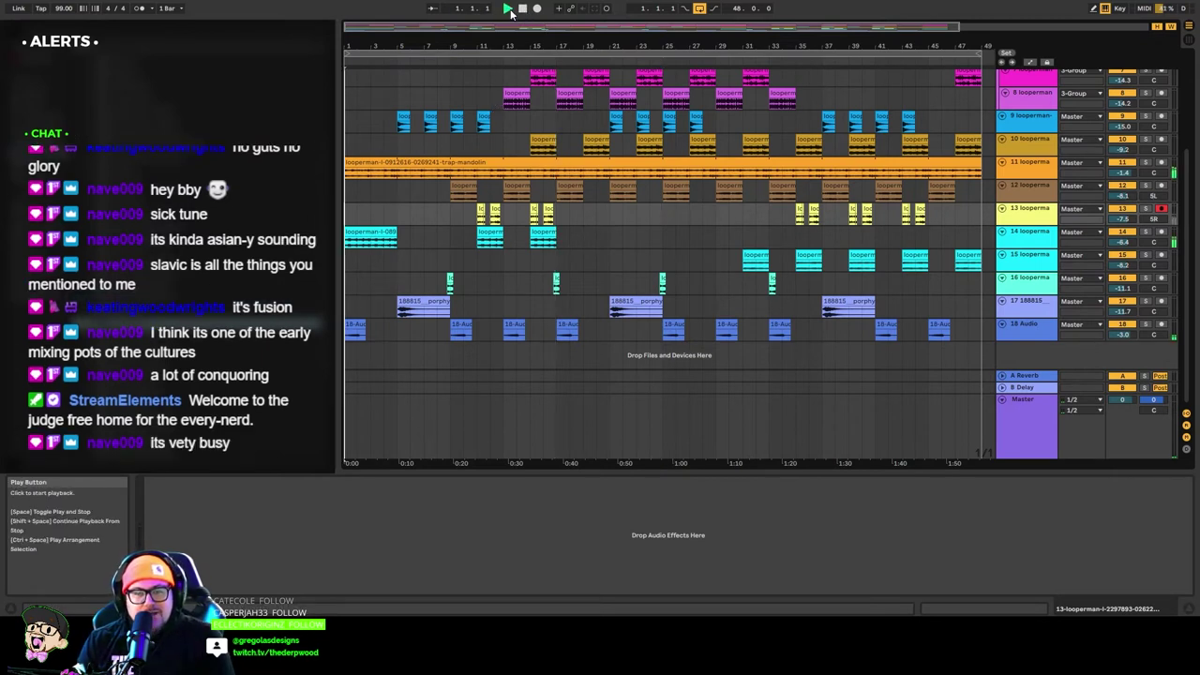
scroll(487, 293, up, 3)
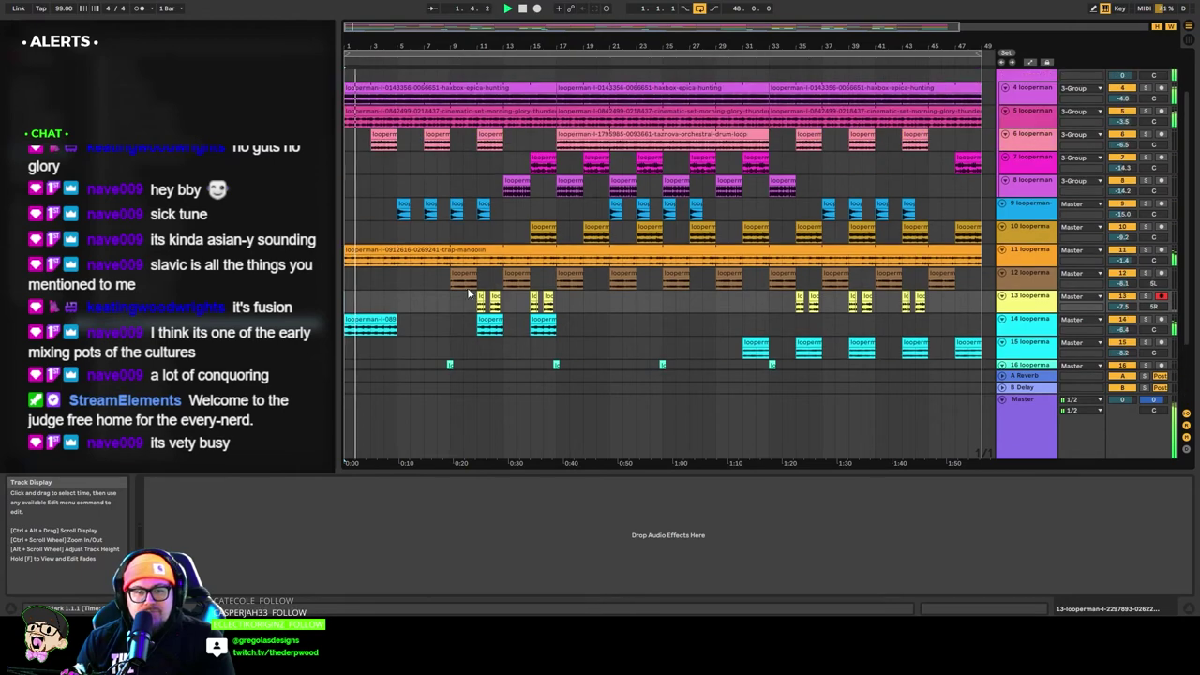
scroll(450, 294, down, 3)
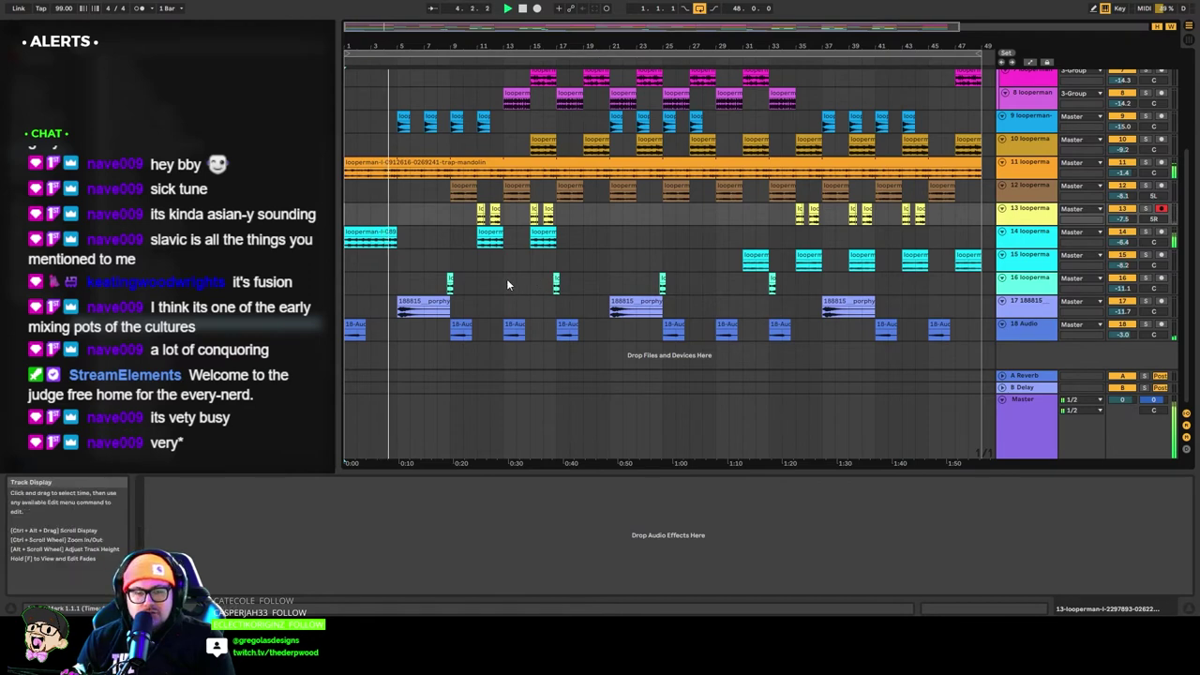
click(1021, 326)
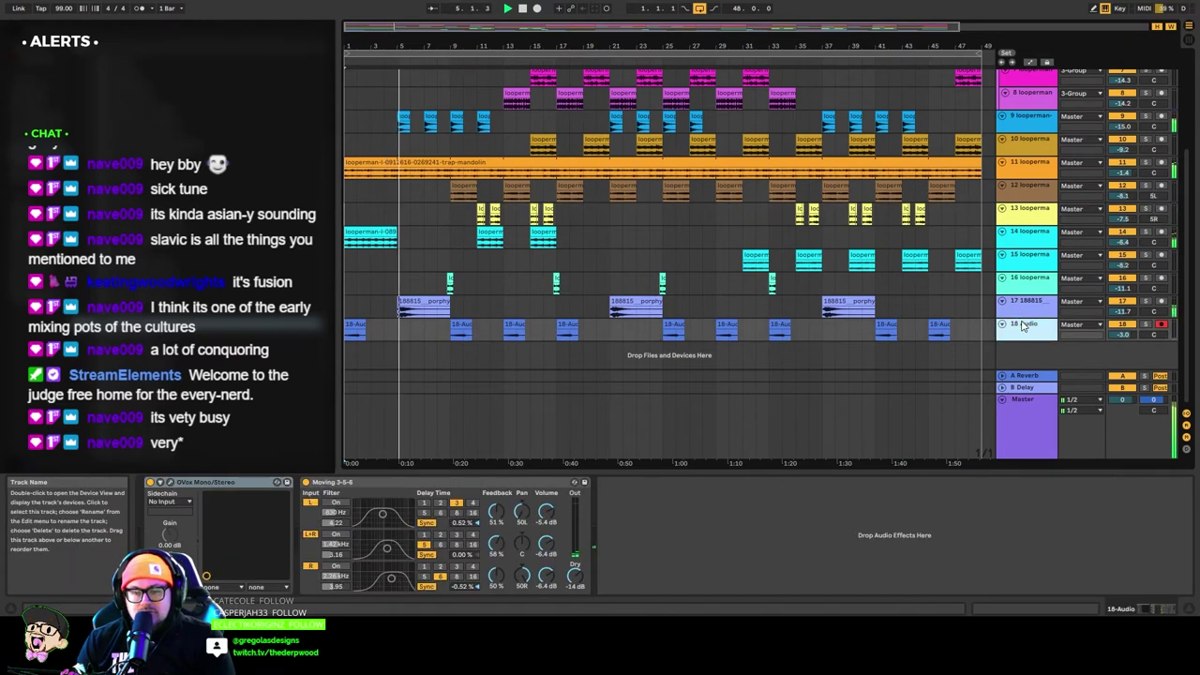
click(1024, 413)
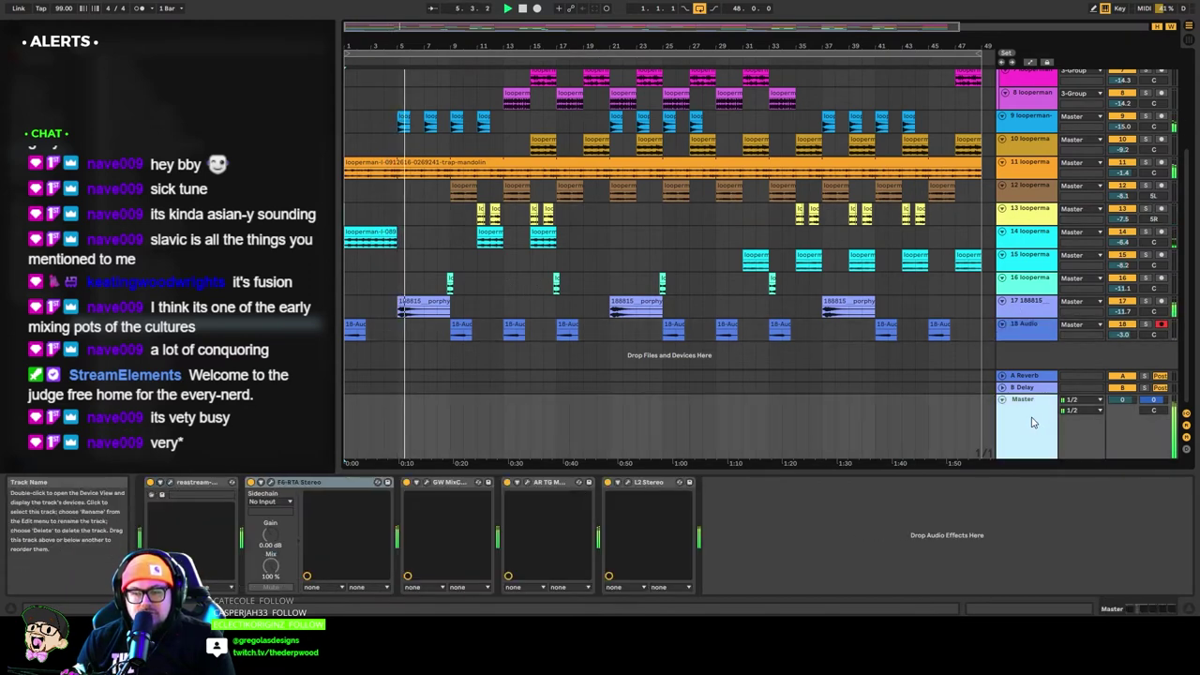
click(271, 482)
mouse_move(842, 238)
mouse_down()
mouse_move(898, 255)
mouse_move(841, 217)
mouse_up()
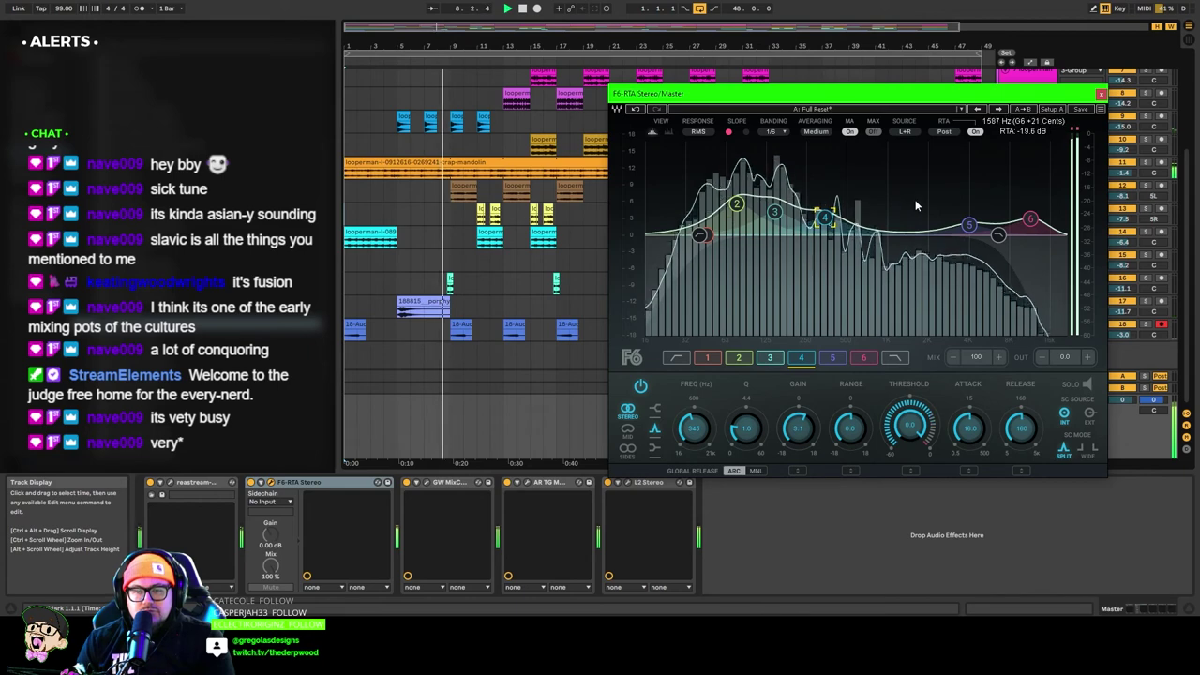
click(1100, 94)
Lower the trap-mandolin loop on track 11 to a volume of about -5.4 dB.
click(1040, 171)
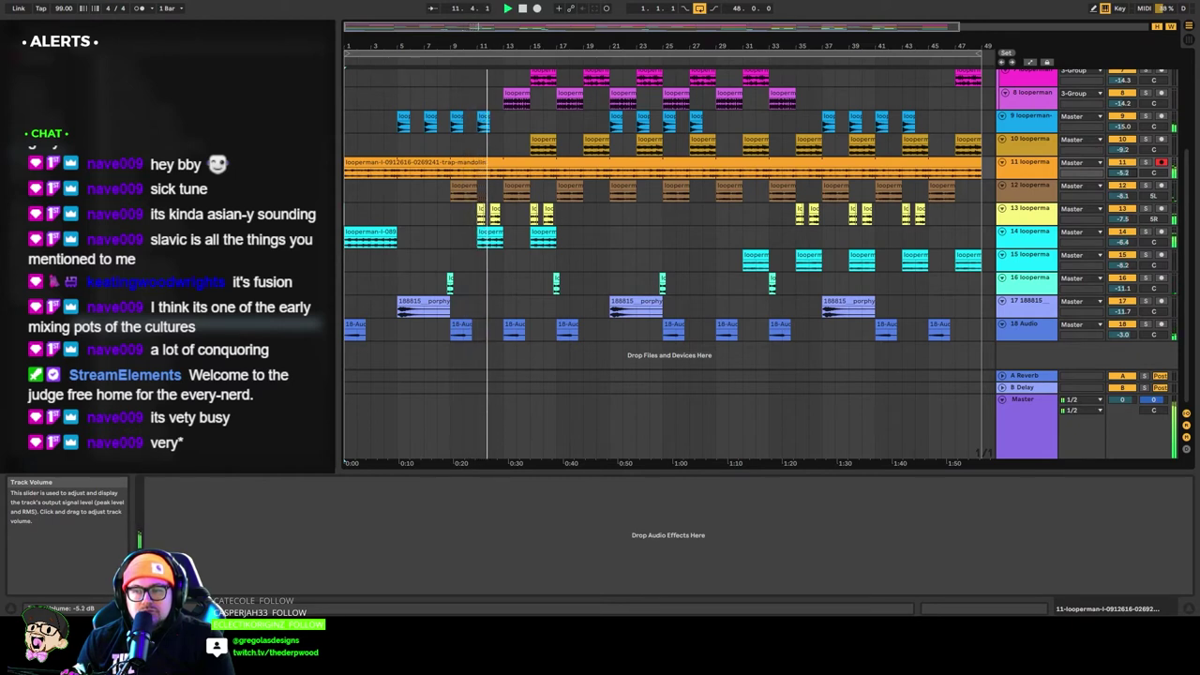
Group tracks 9 through 18 and set the new group's volume to 0 dB.
click(1009, 329)
scroll(705, 255, up, 3)
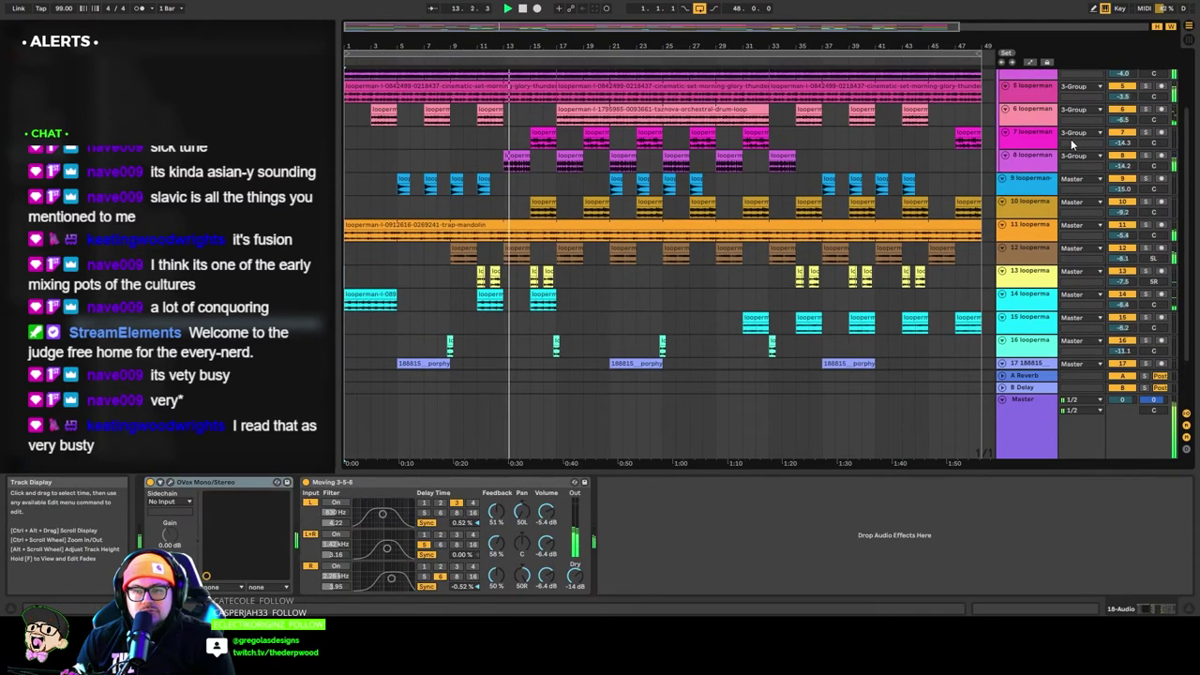
click(1030, 180)
key(ctrl+g)
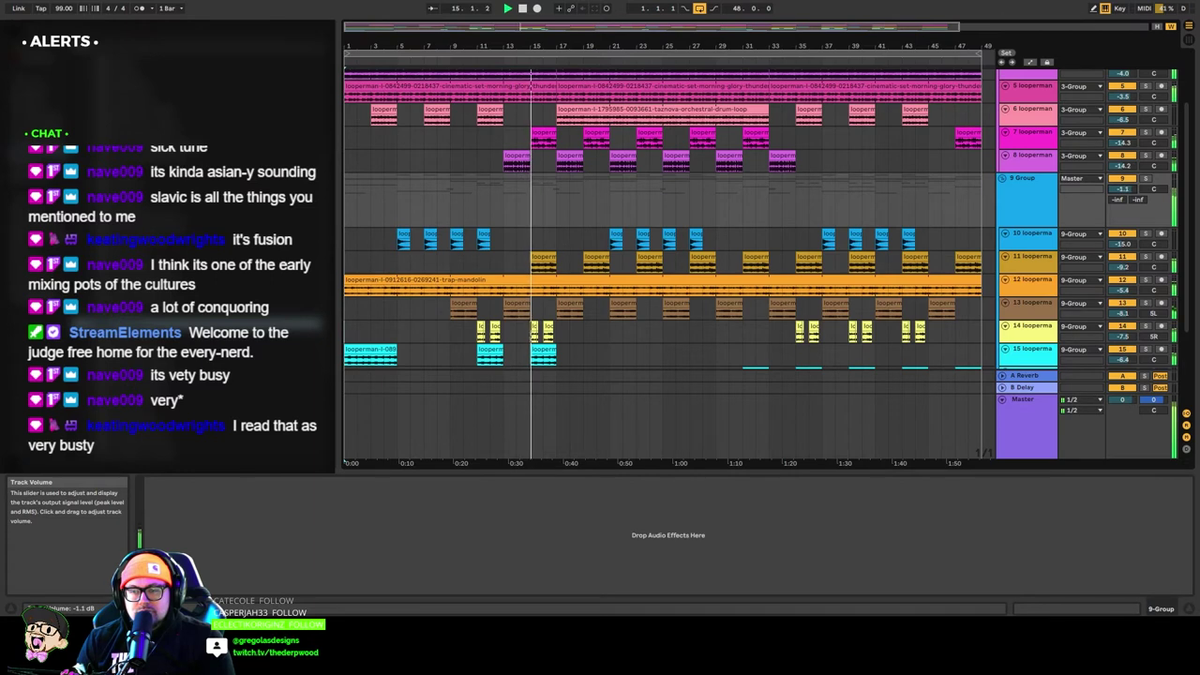
drag(1122, 190, 1122, 188)
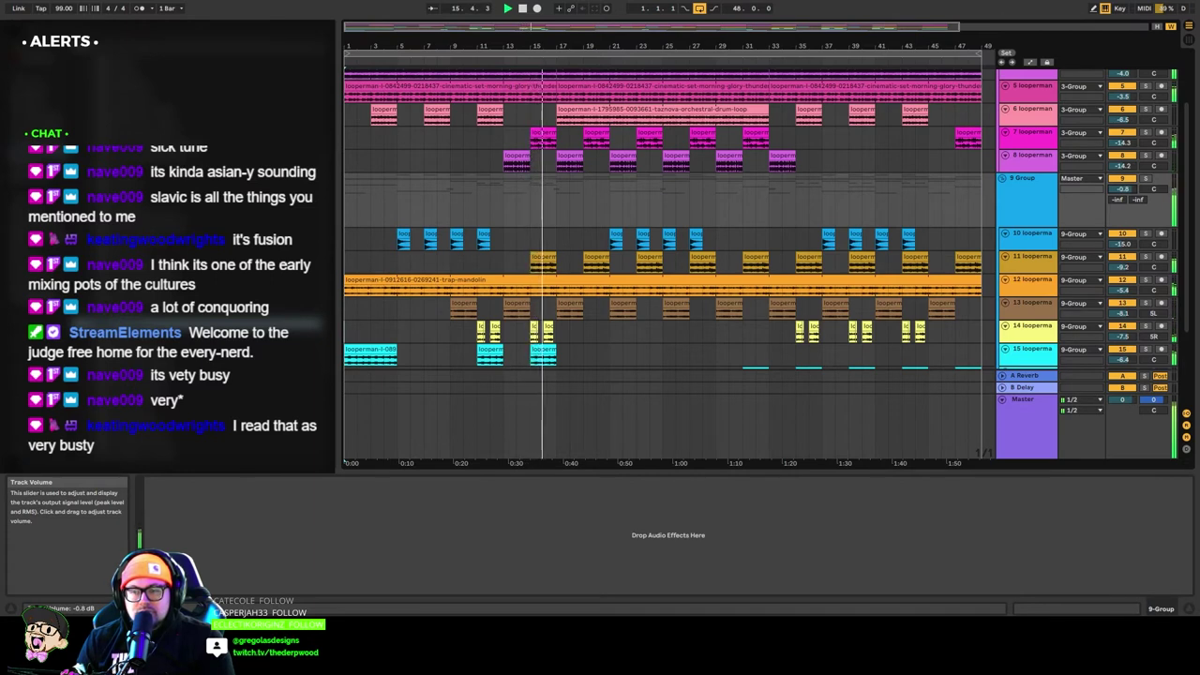
Add the GW MixCentric Stereo plug-in to 9 Group and set its intensity to about 43.7.
click(1018, 209)
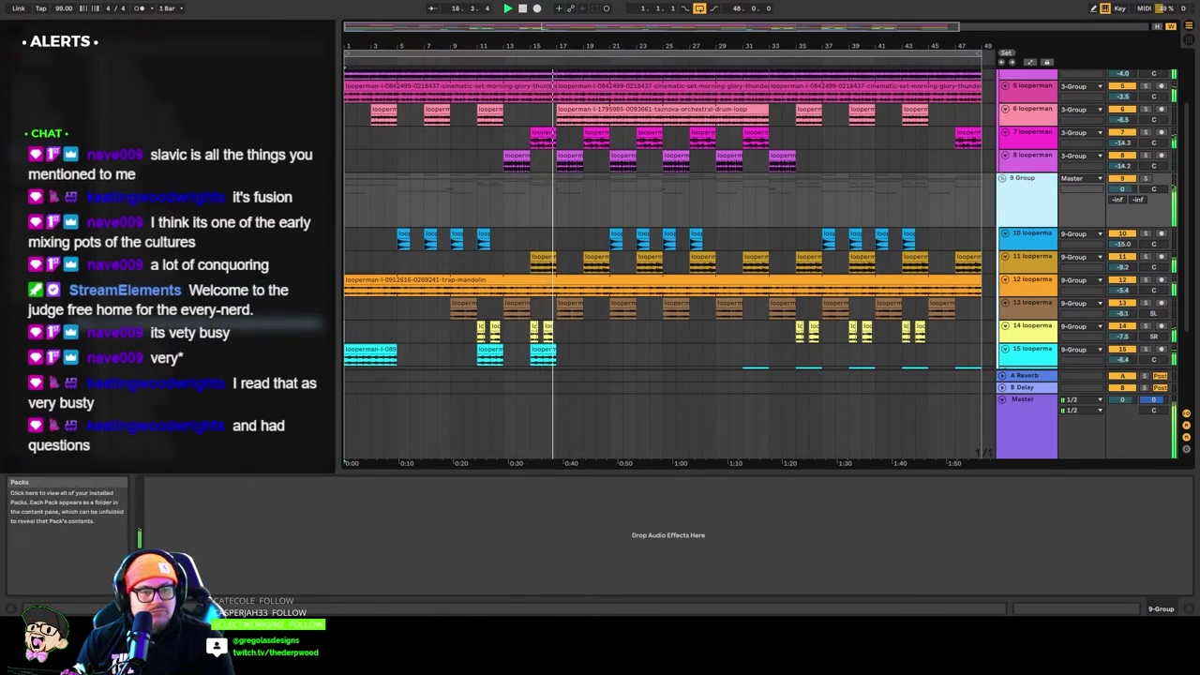
click(235, 244)
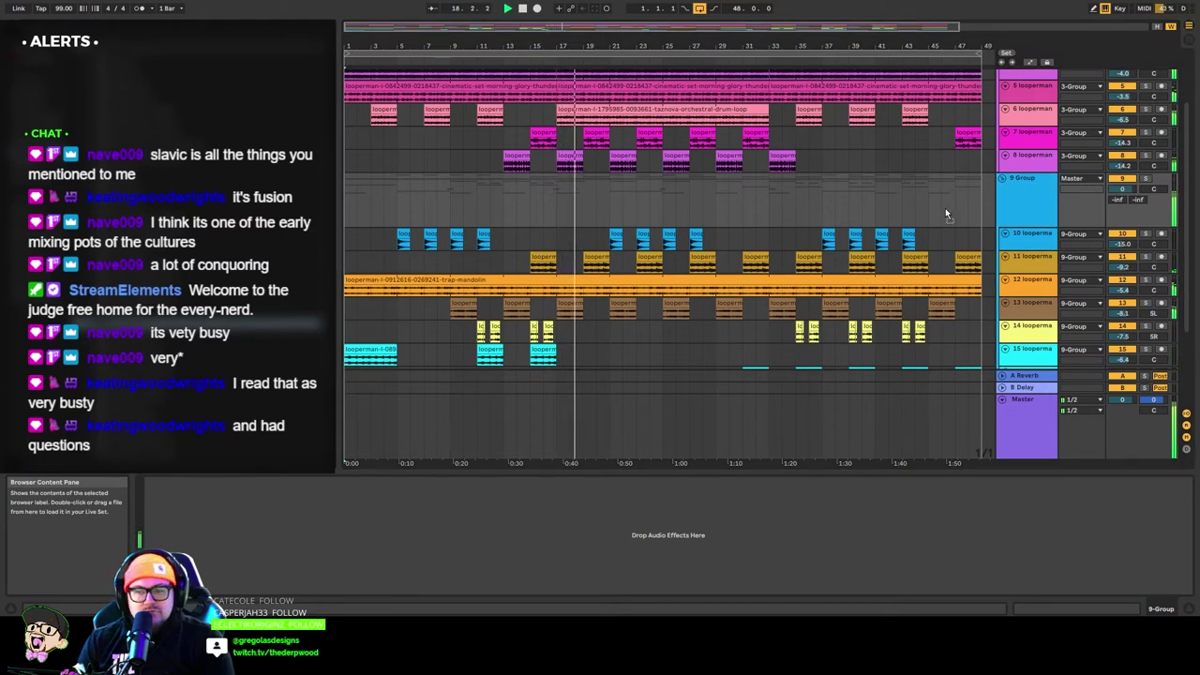
click(1020, 200)
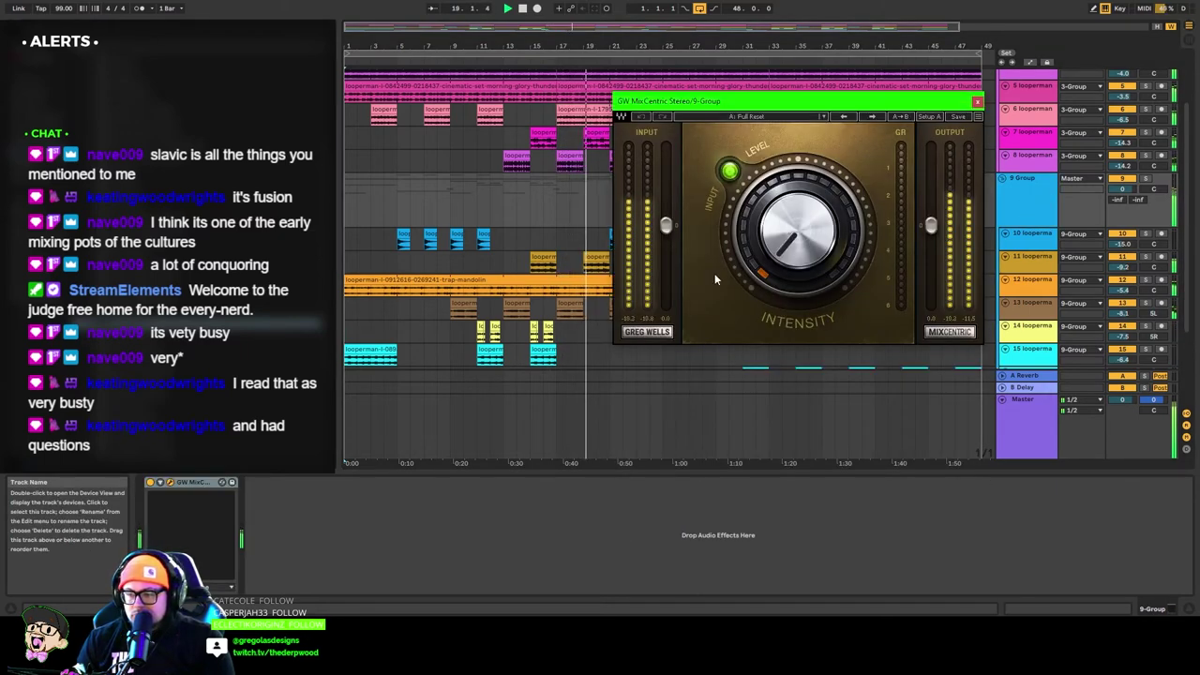
mouse_move(795, 238)
mouse_down()
mouse_move(795, 178)
mouse_move(804, 244)
mouse_up()
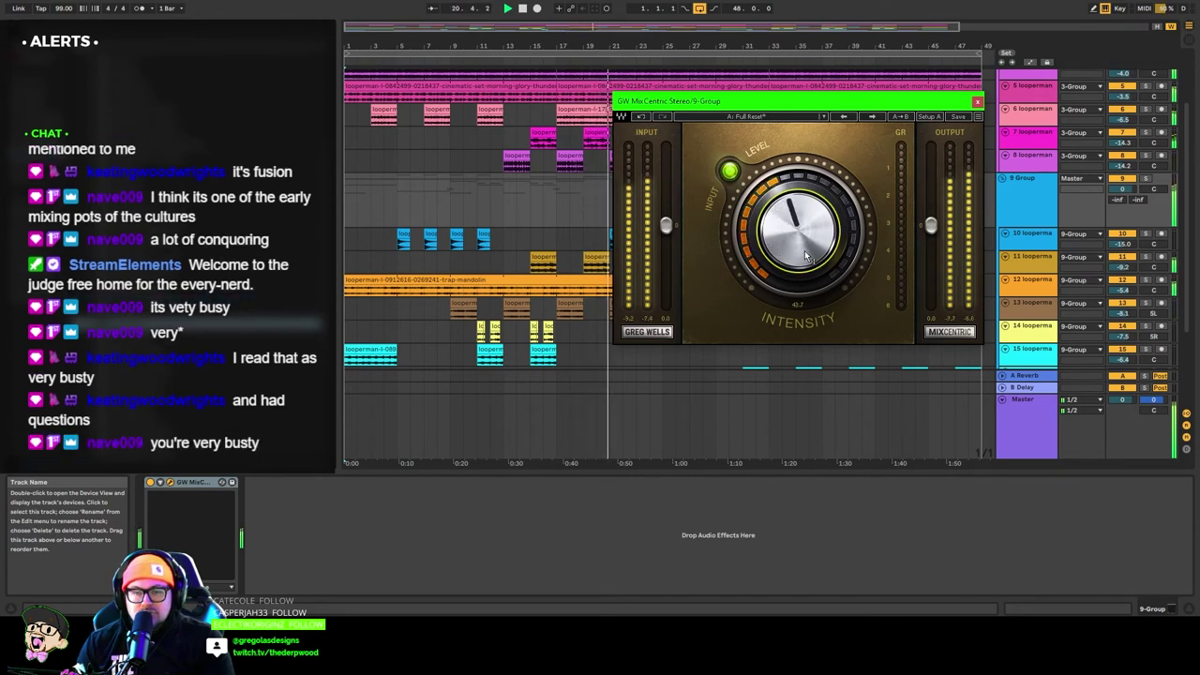
click(978, 101)
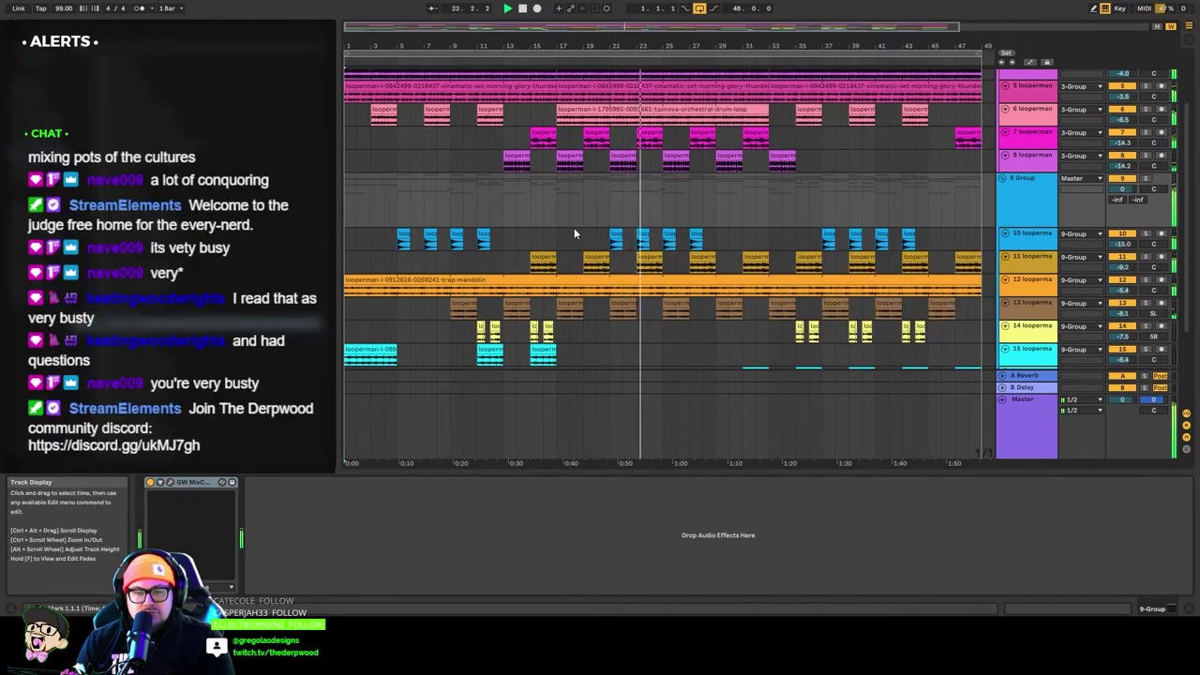
Try the Mid-Range Phattener preset on the Master track ahead of L2 Stereo and remove it.
scroll(581, 234, down, 3)
scroll(587, 241, down, 1)
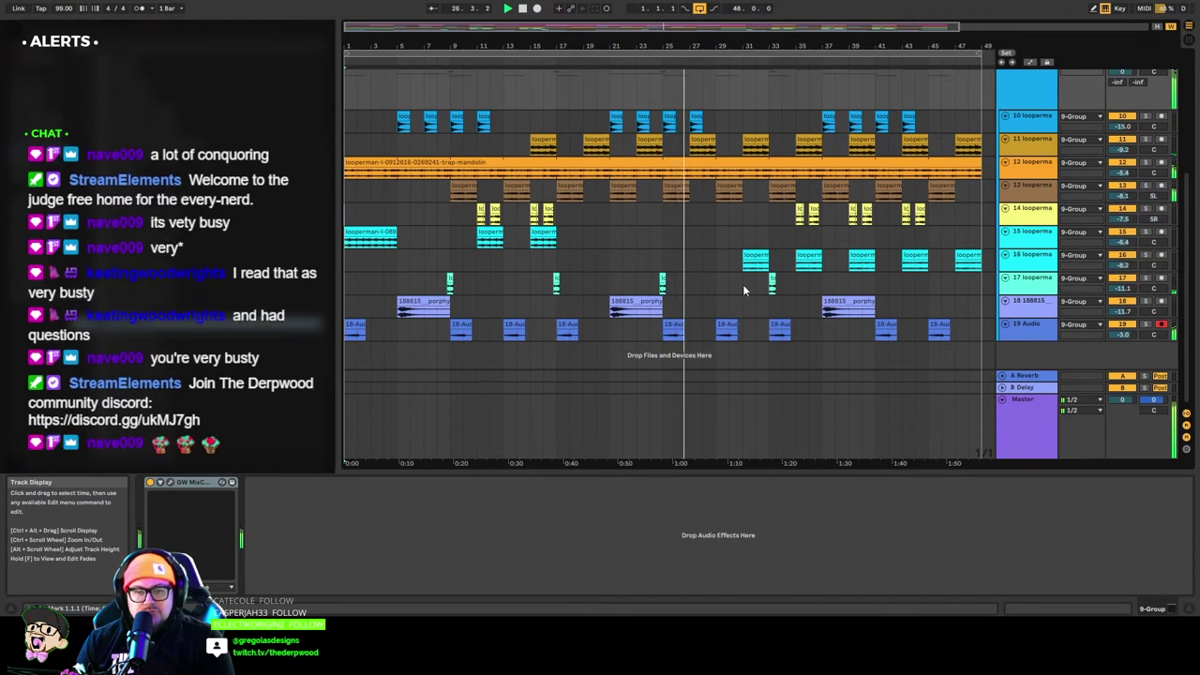
click(1014, 448)
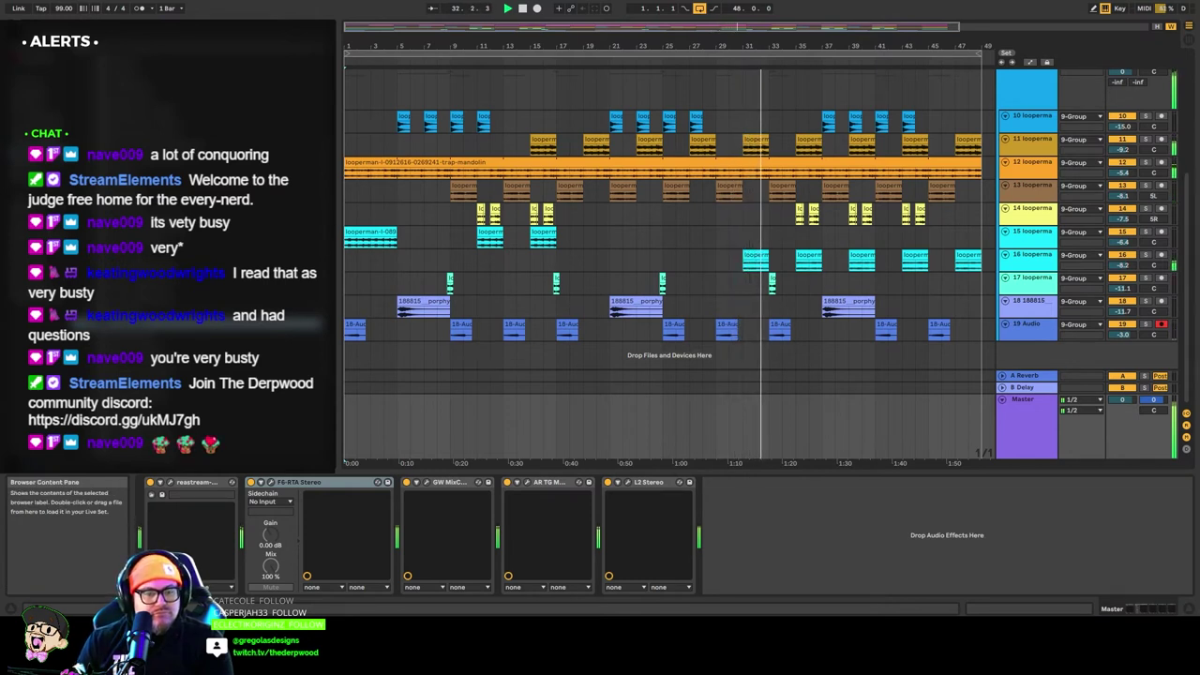
drag(662, 506, 610, 506)
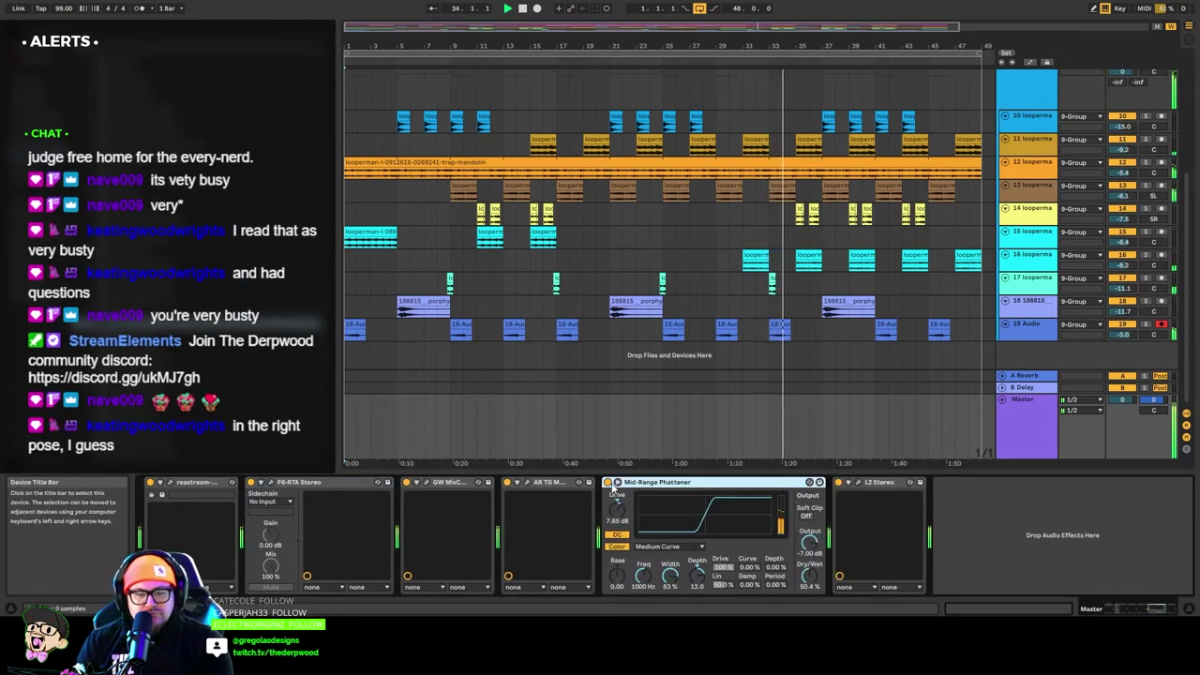
key(Delete)
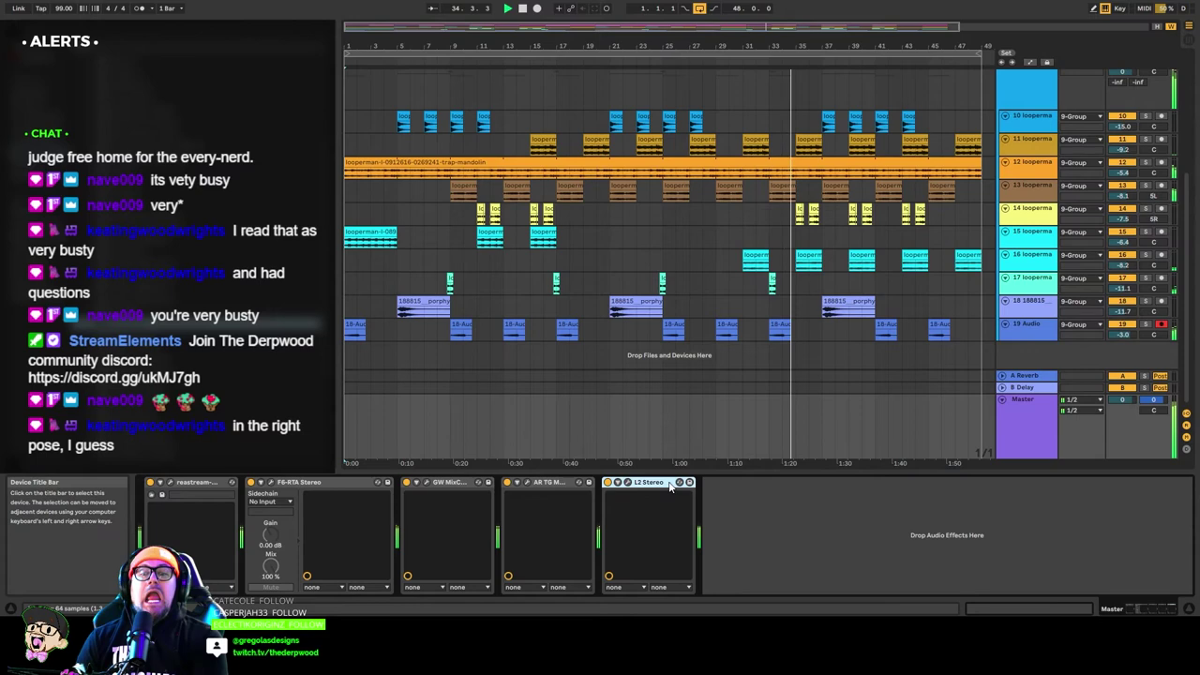
Review the AR TG Mastering plug-in on the Master track during playback and close its window.
click(580, 482)
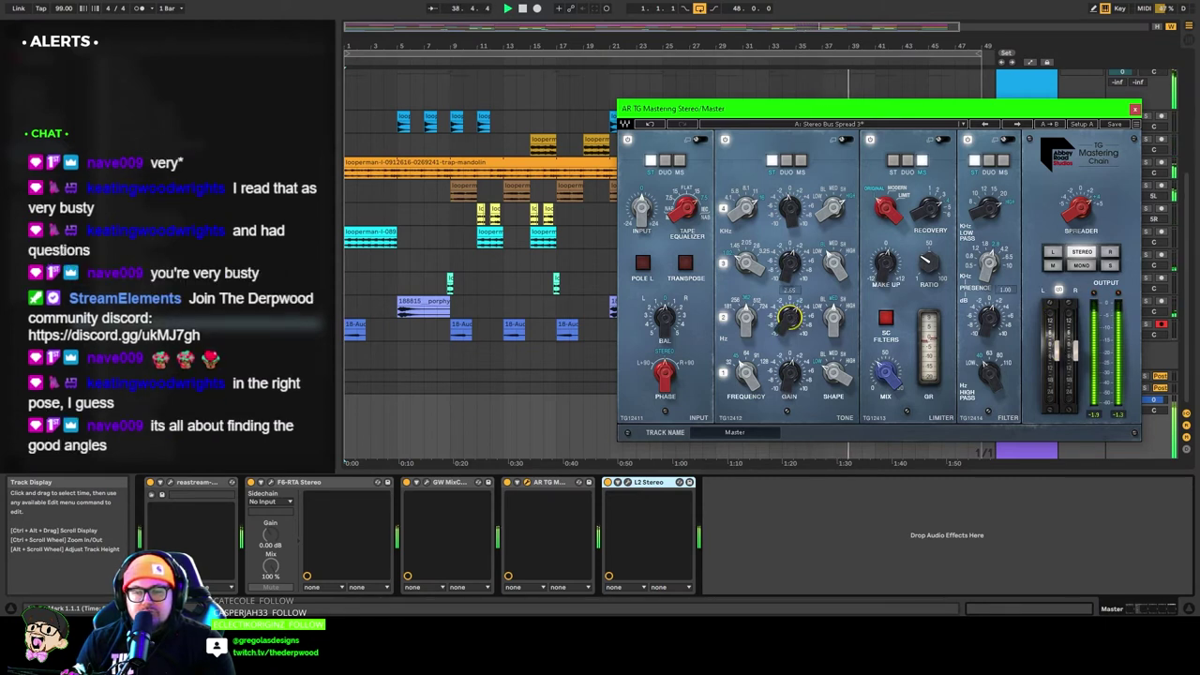
click(1134, 108)
click(530, 482)
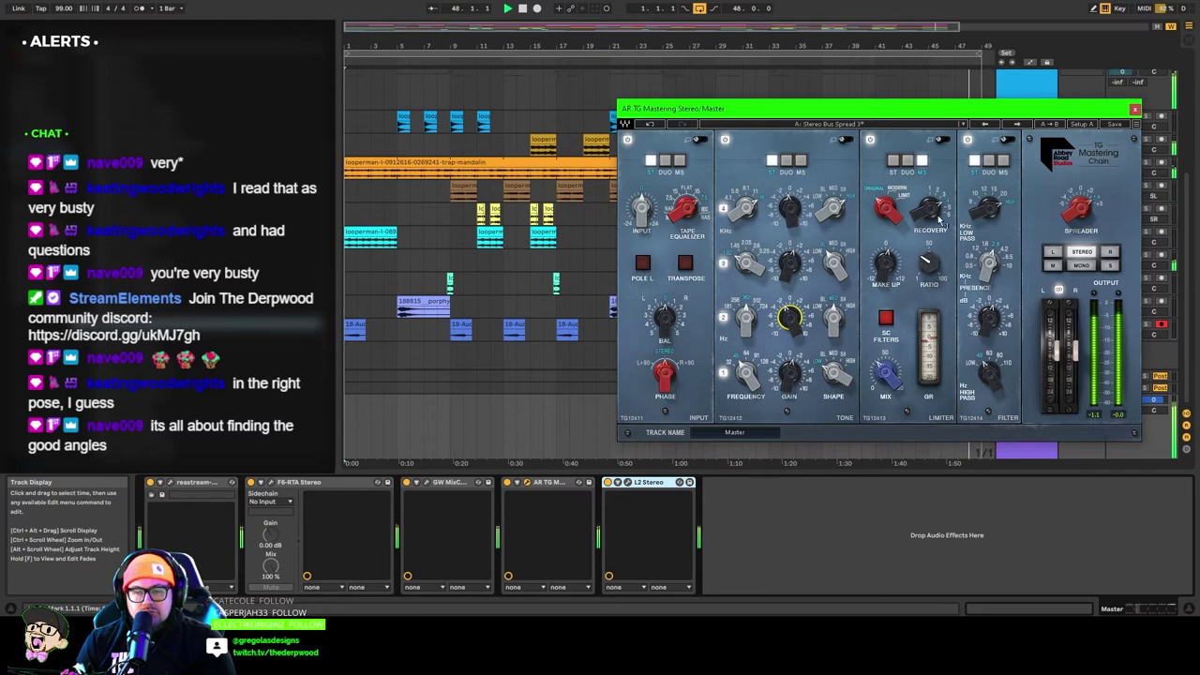
click(1134, 109)
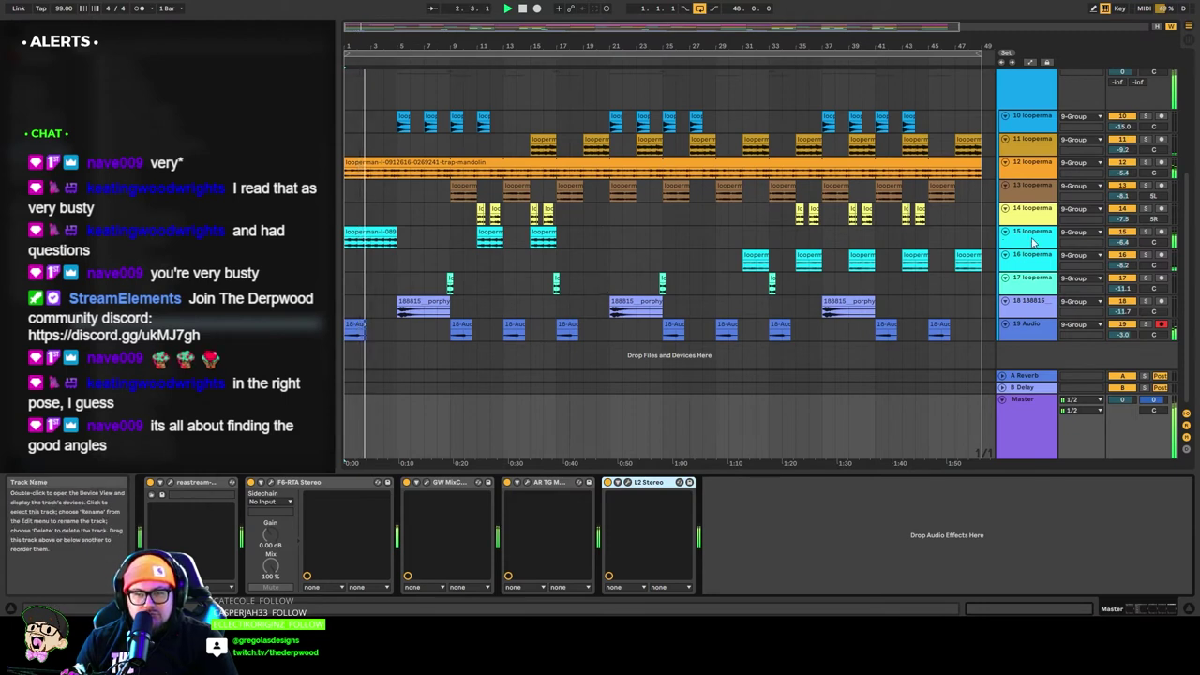
Add EQ Eight to the trap-mandolin loop on track 12 and play the arrangement from bar 21.
click(463, 235)
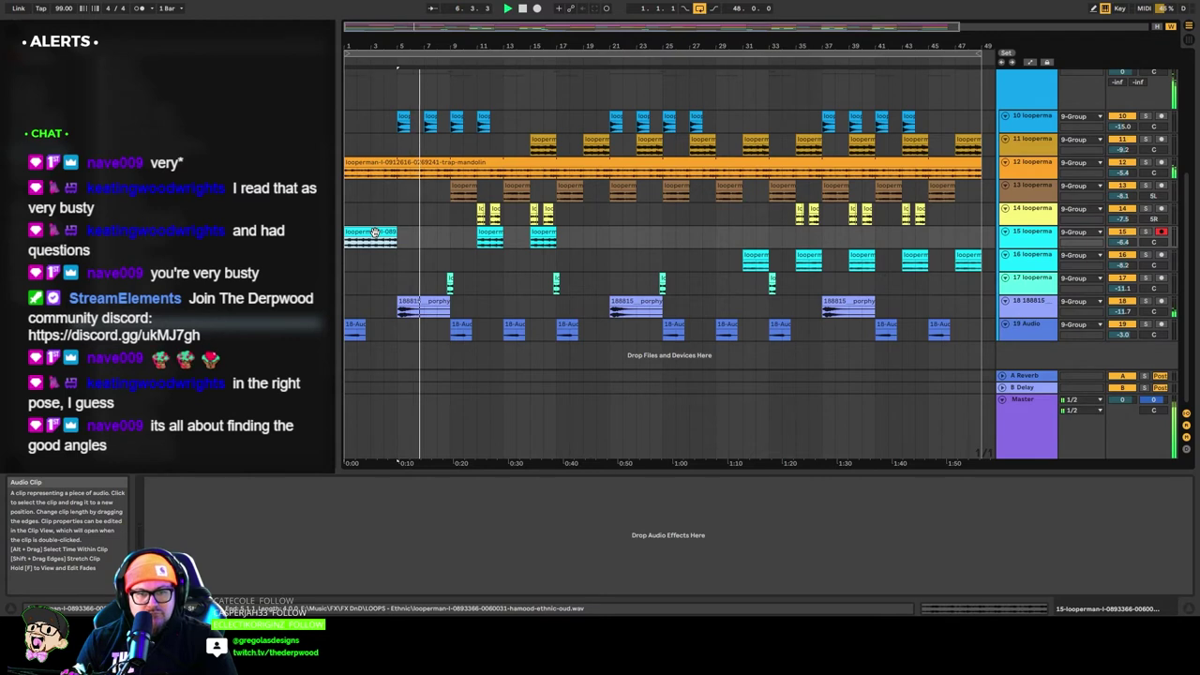
click(1036, 166)
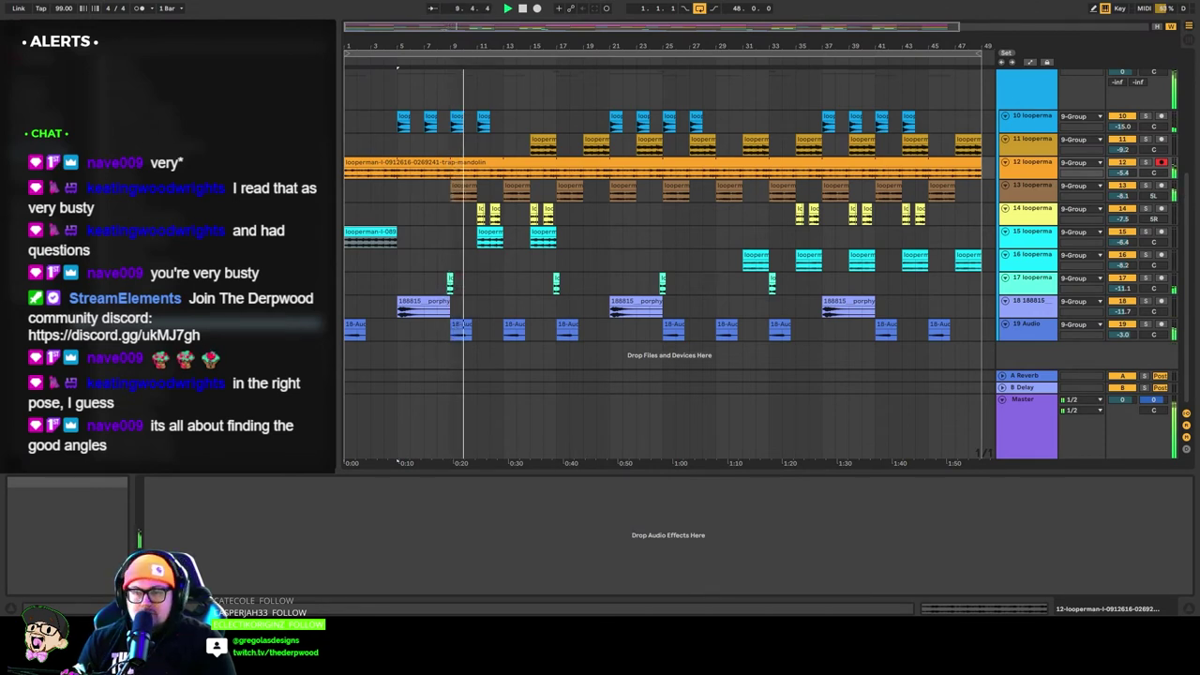
click(611, 253)
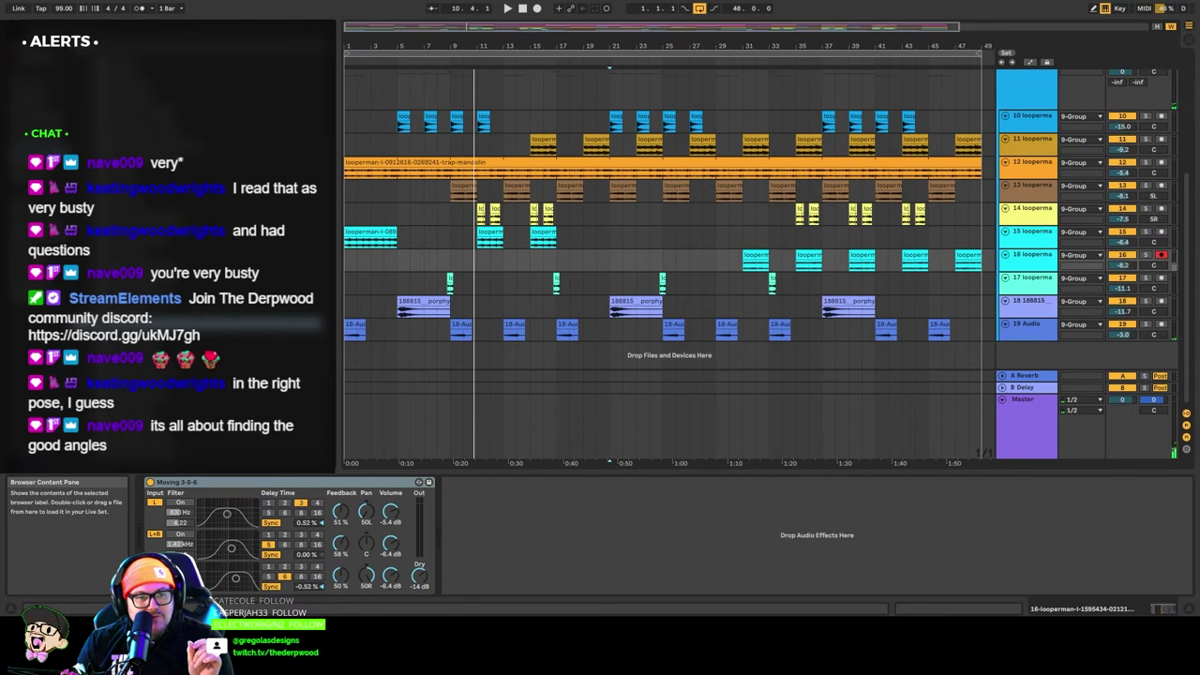
click(1024, 165)
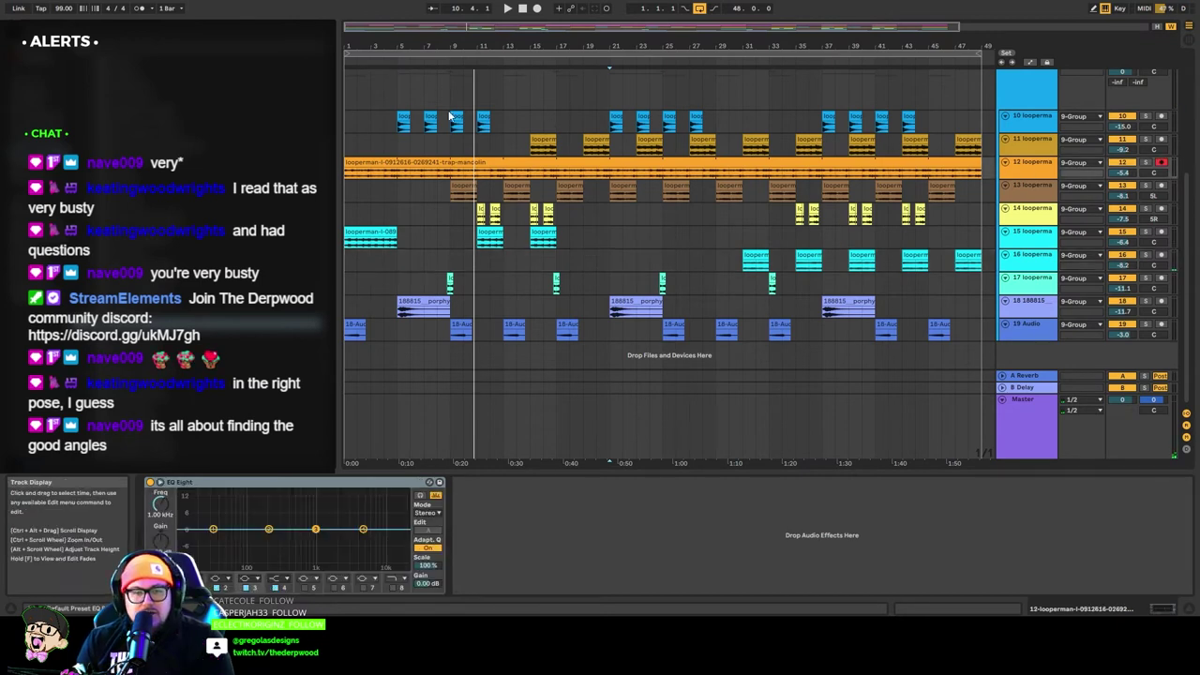
key(space)
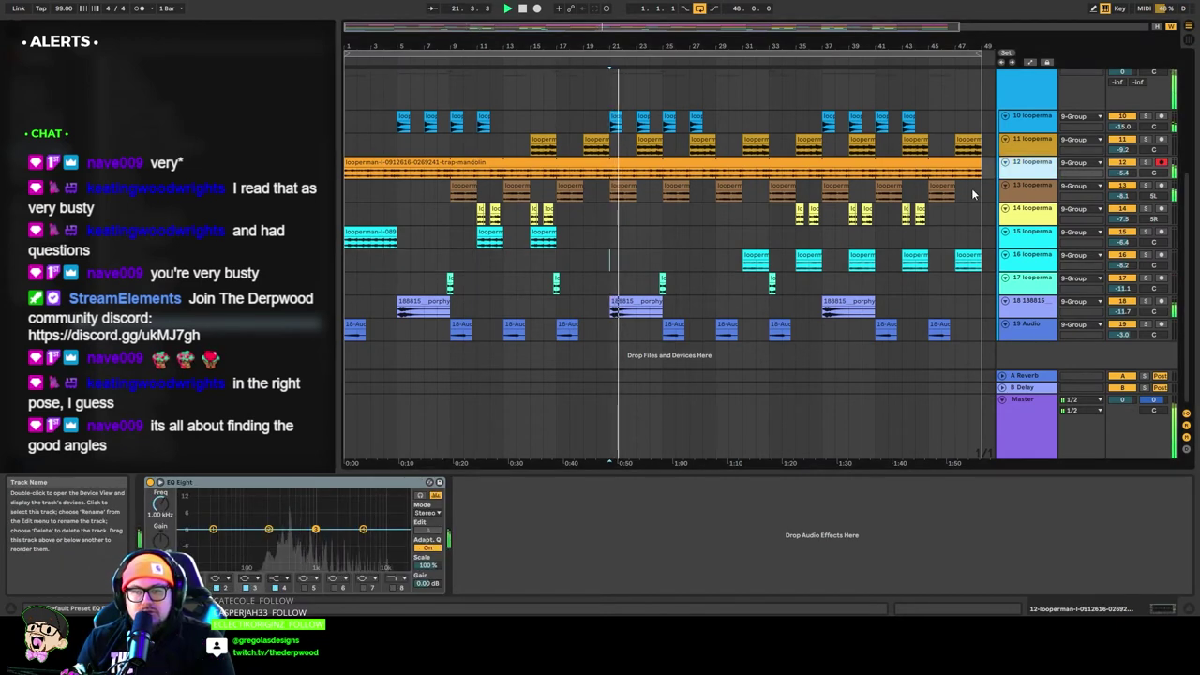
Expand track 12's EQ Eight, set band 1 to a low cut at about 278 Hz, and boost band 2 by about 2.41 dB at 317 Hz.
click(161, 482)
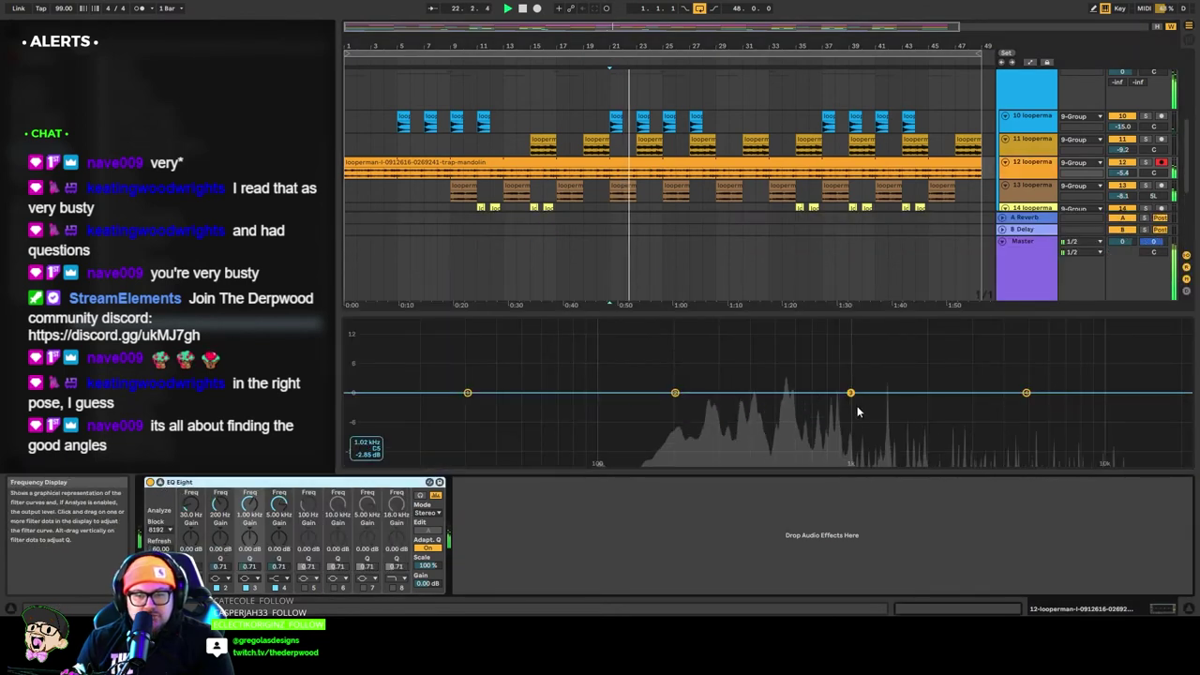
click(193, 578)
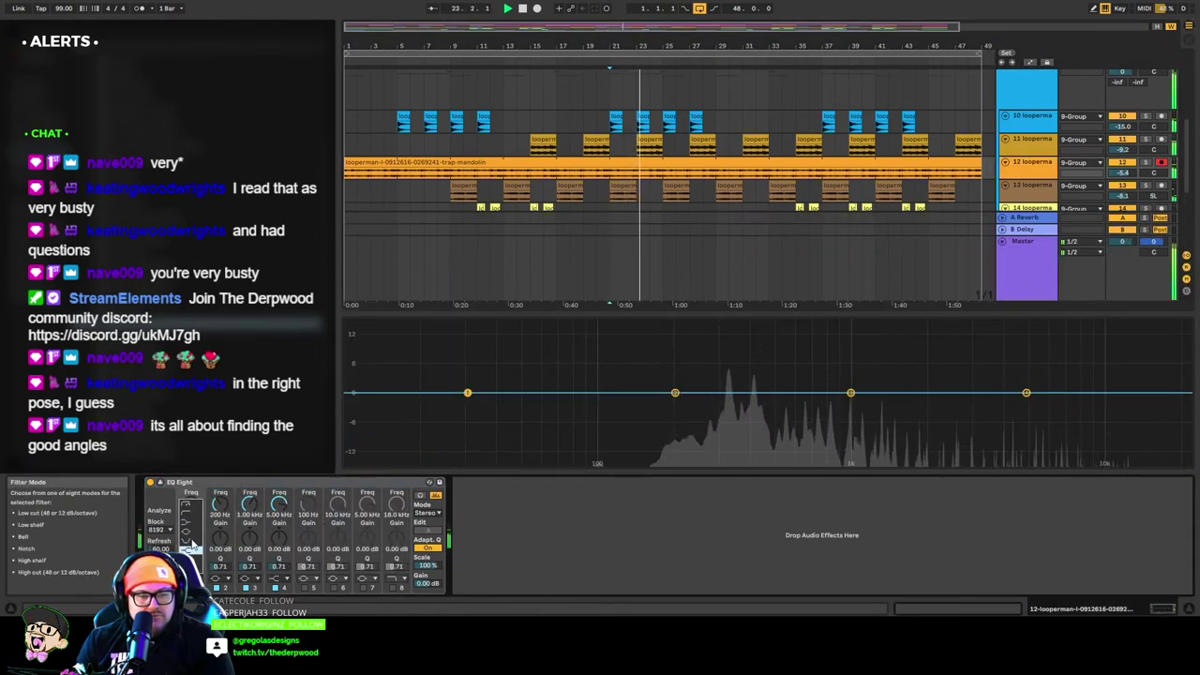
click(186, 513)
drag(469, 409, 721, 380)
On track 12's EQ, cut band 3 by about 10.2 dB at 575 Hz and band 4 by about 1.34 dB at 4.64 kHz.
drag(850, 392, 789, 440)
click(1144, 164)
drag(1025, 393, 1017, 398)
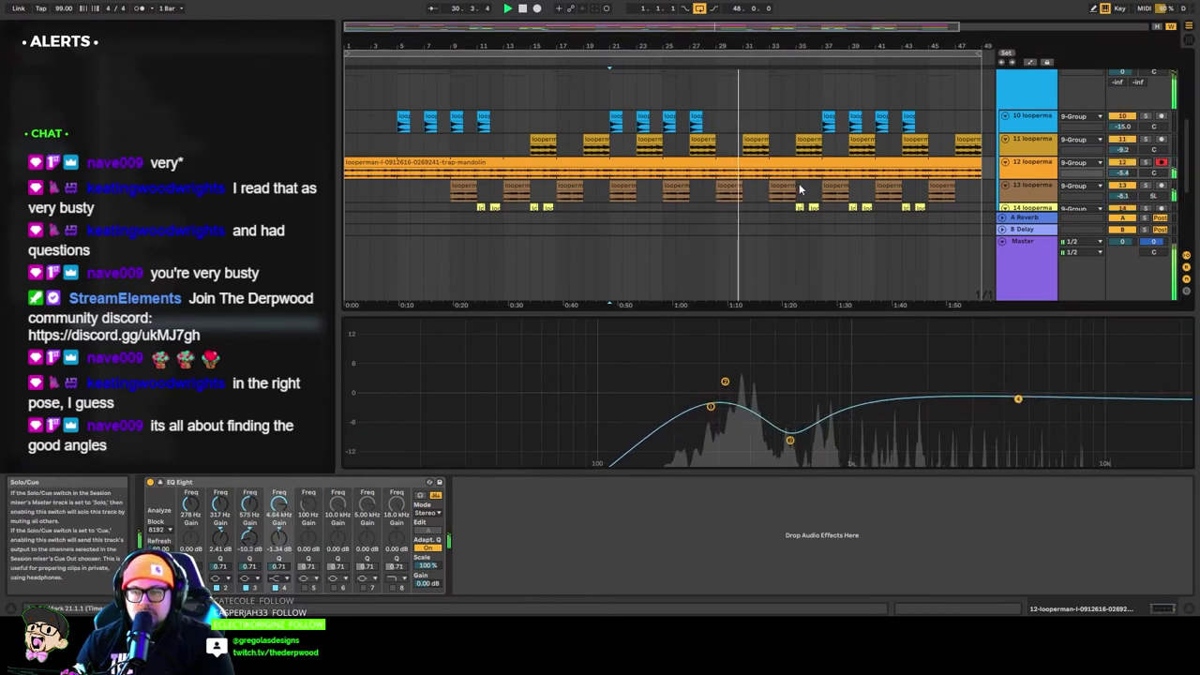
Add EQ Eight to the mandolin-plucks loop on track 13 and solo that track.
click(800, 188)
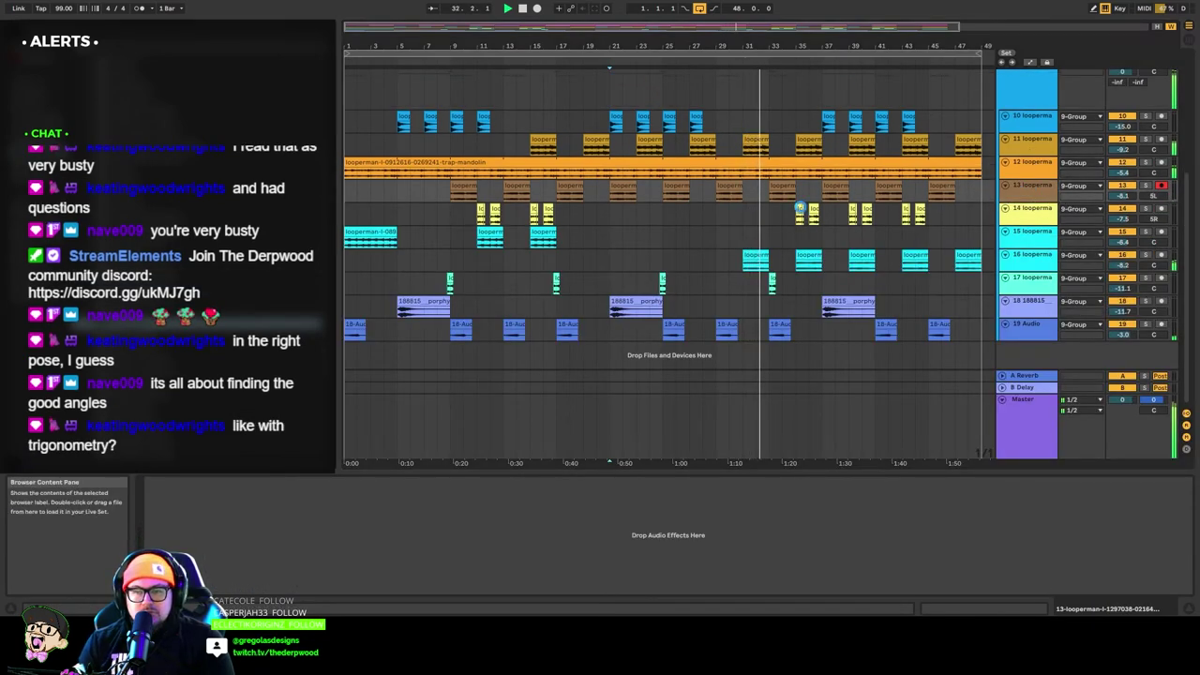
click(800, 206)
click(453, 64)
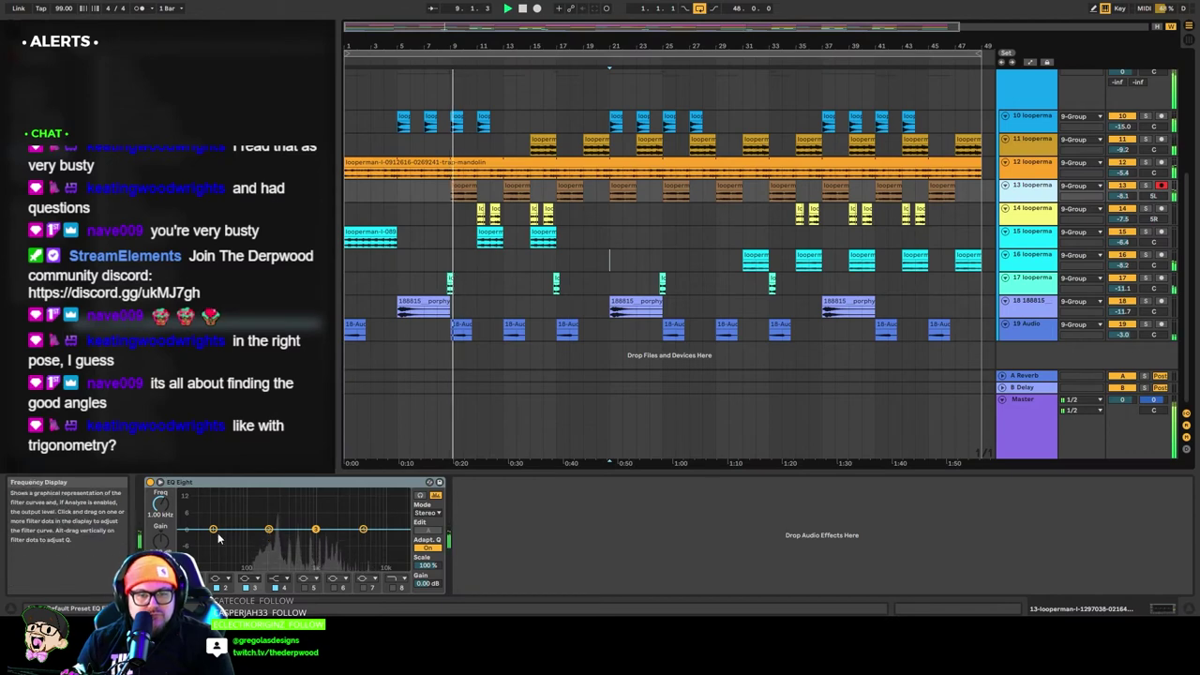
click(1033, 163)
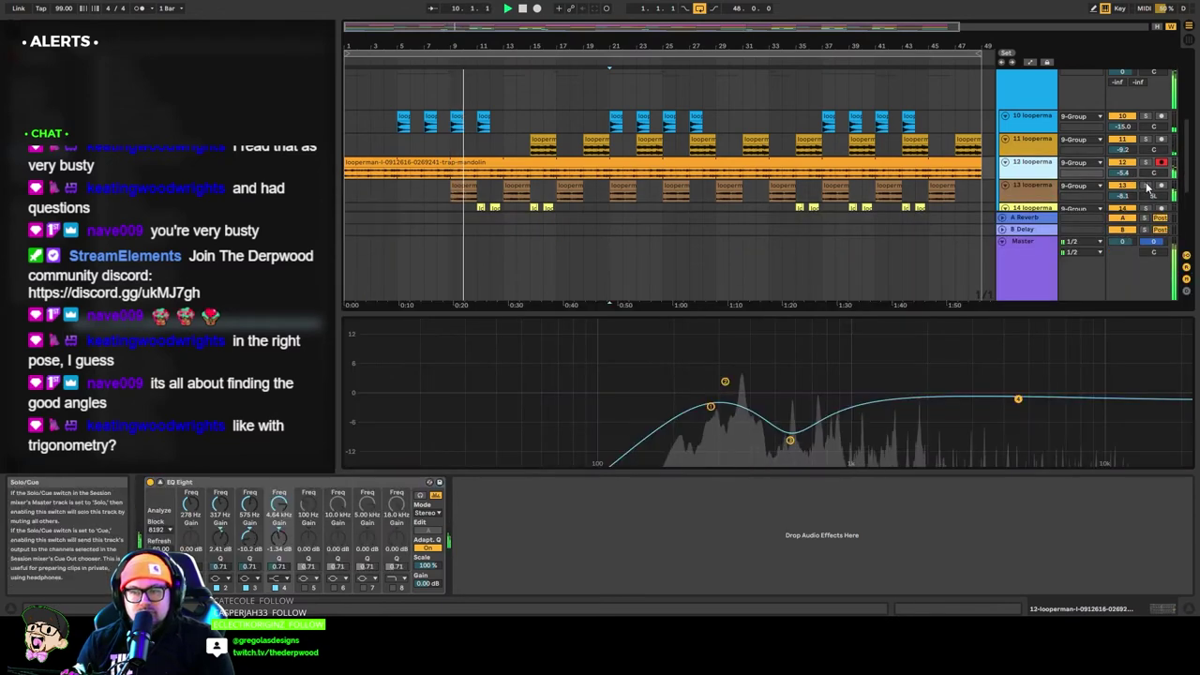
click(1146, 186)
click(1035, 196)
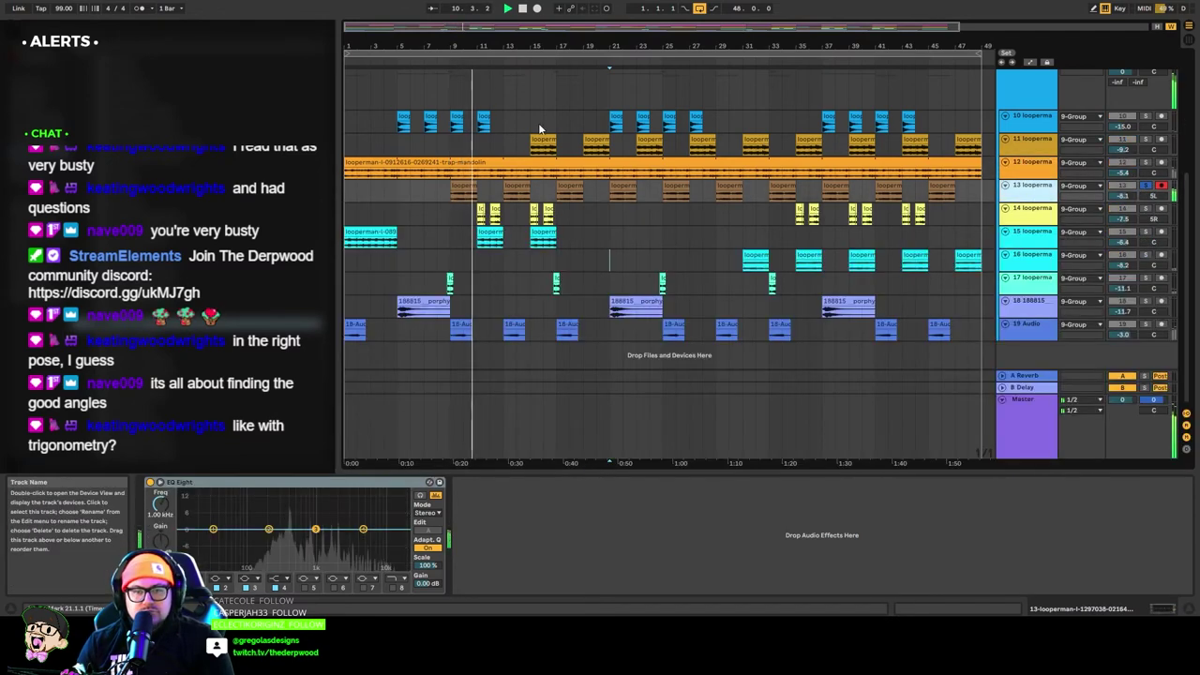
Loop the two bars from bar 9 around the first clip on track 13 and play them.
click(449, 65)
click(465, 188)
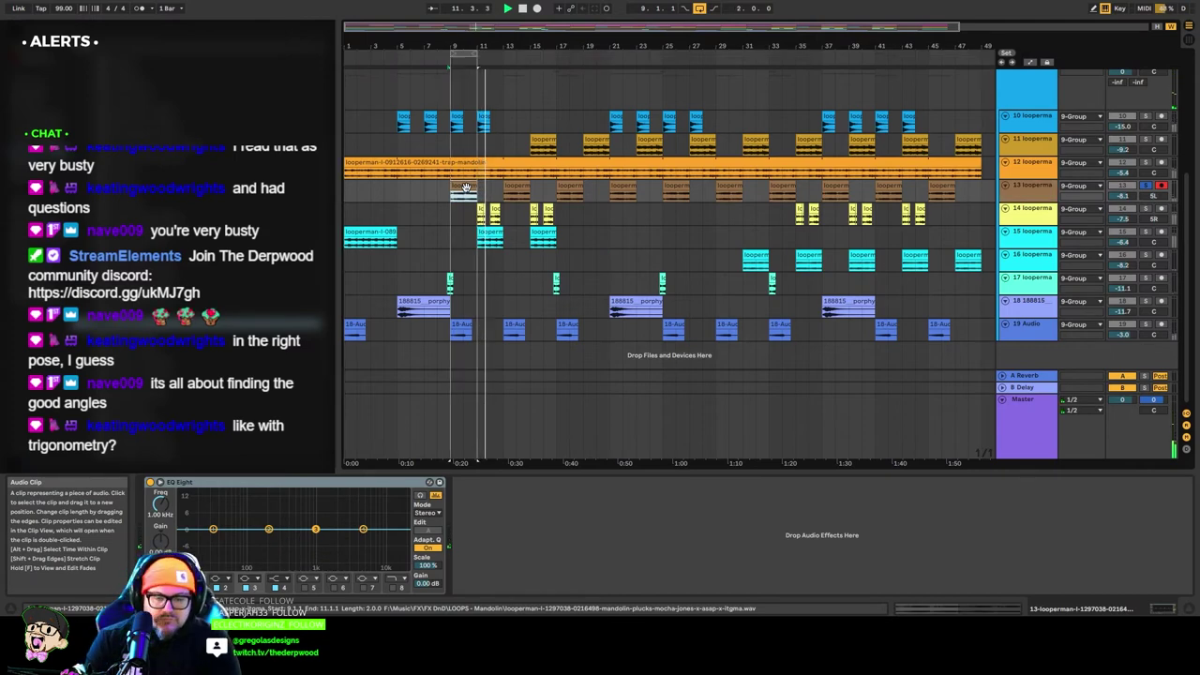
key(space)
Expand track 13's EQ Eight and set band 1 to a low cut at about 279 Hz.
click(160, 482)
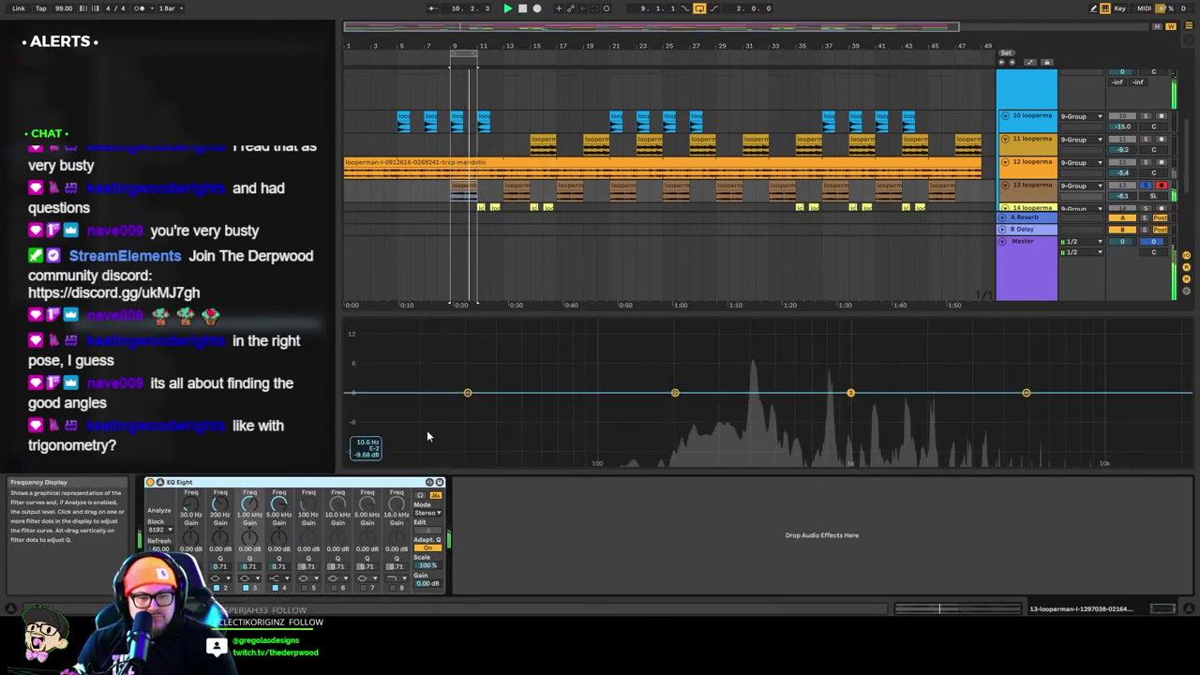
click(191, 579)
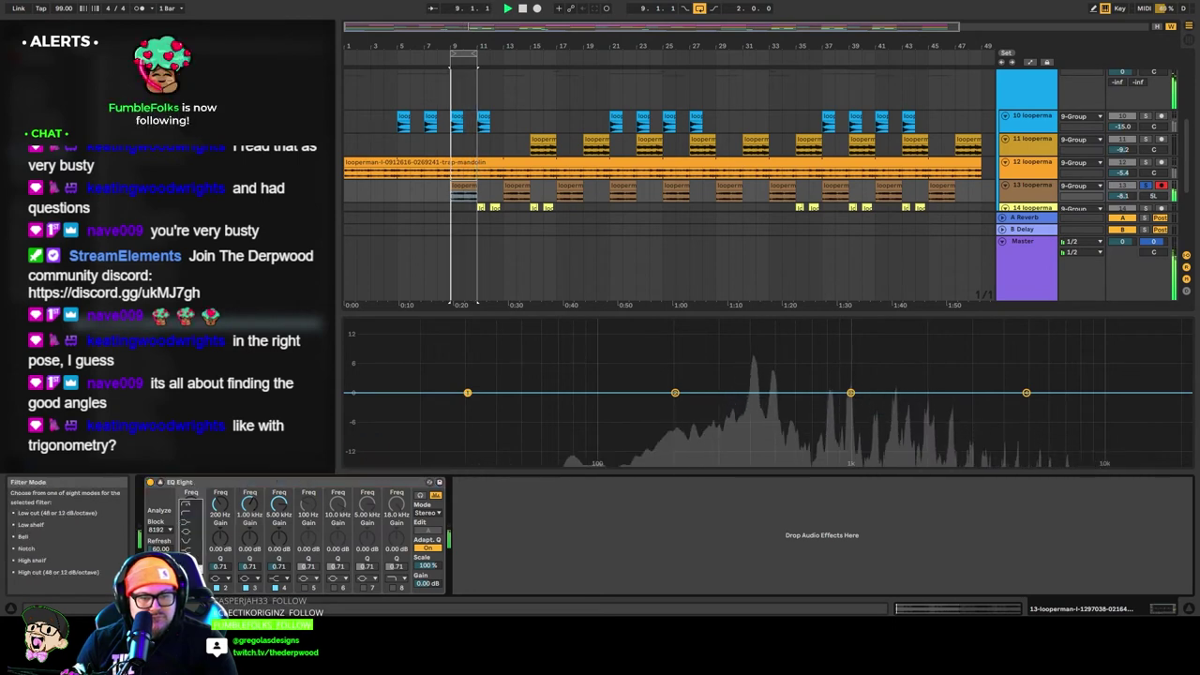
click(192, 516)
drag(468, 410, 712, 409)
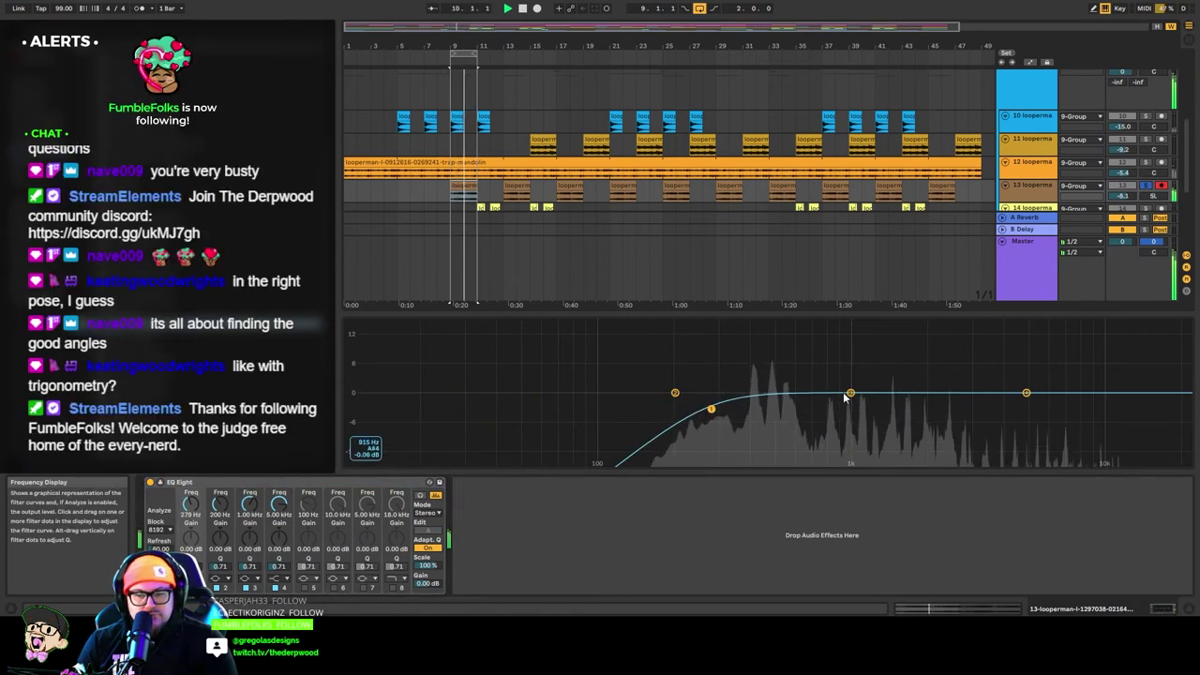
On track 13's EQ, cut band 3 by about 11.5 dB at 1.80 kHz and make band 4 a high cut at about 2.27 kHz.
drag(851, 394, 883, 400)
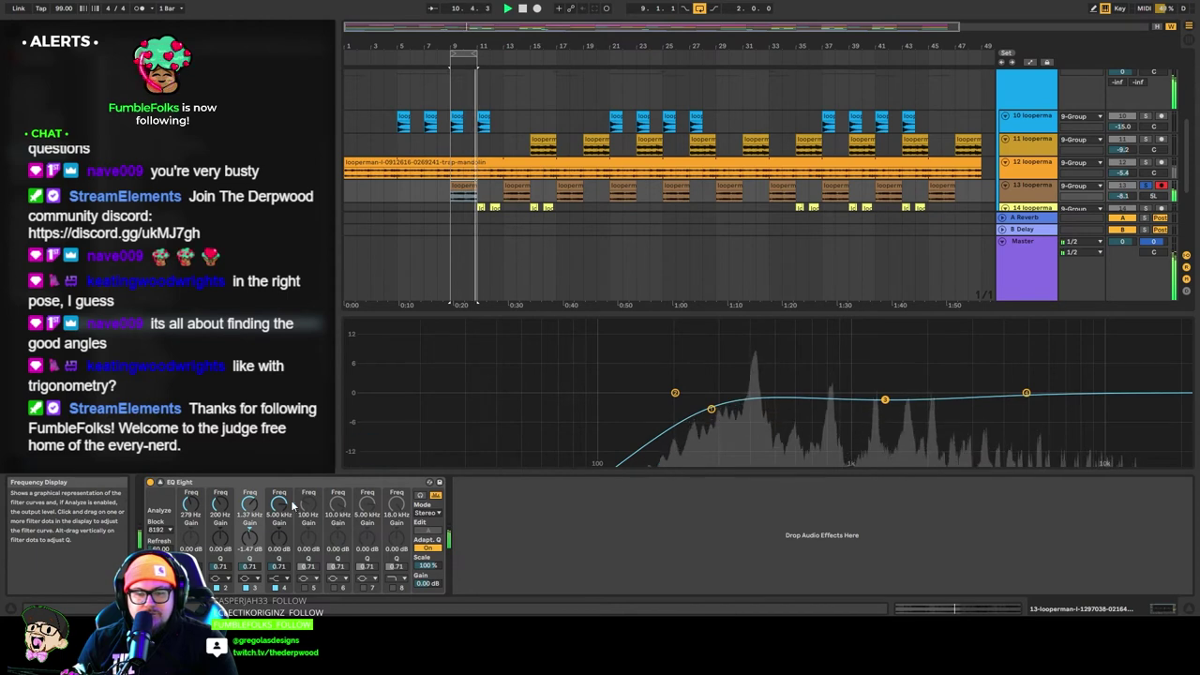
click(285, 579)
click(279, 566)
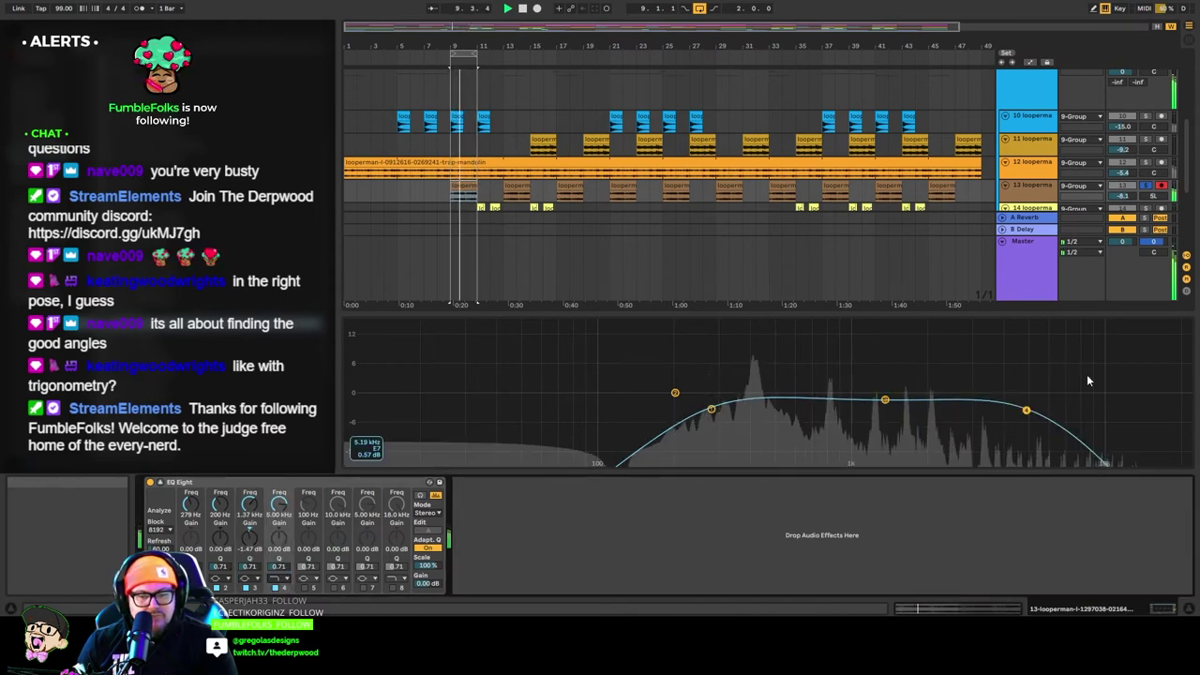
drag(1025, 409, 976, 406)
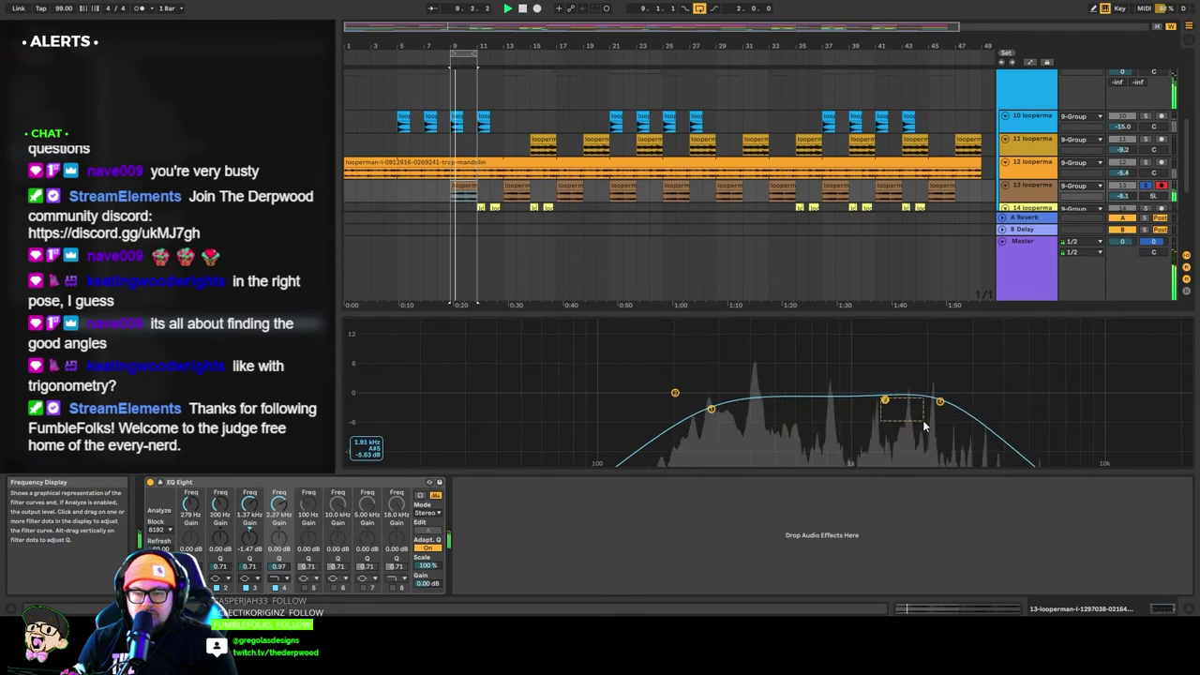
click(884, 400)
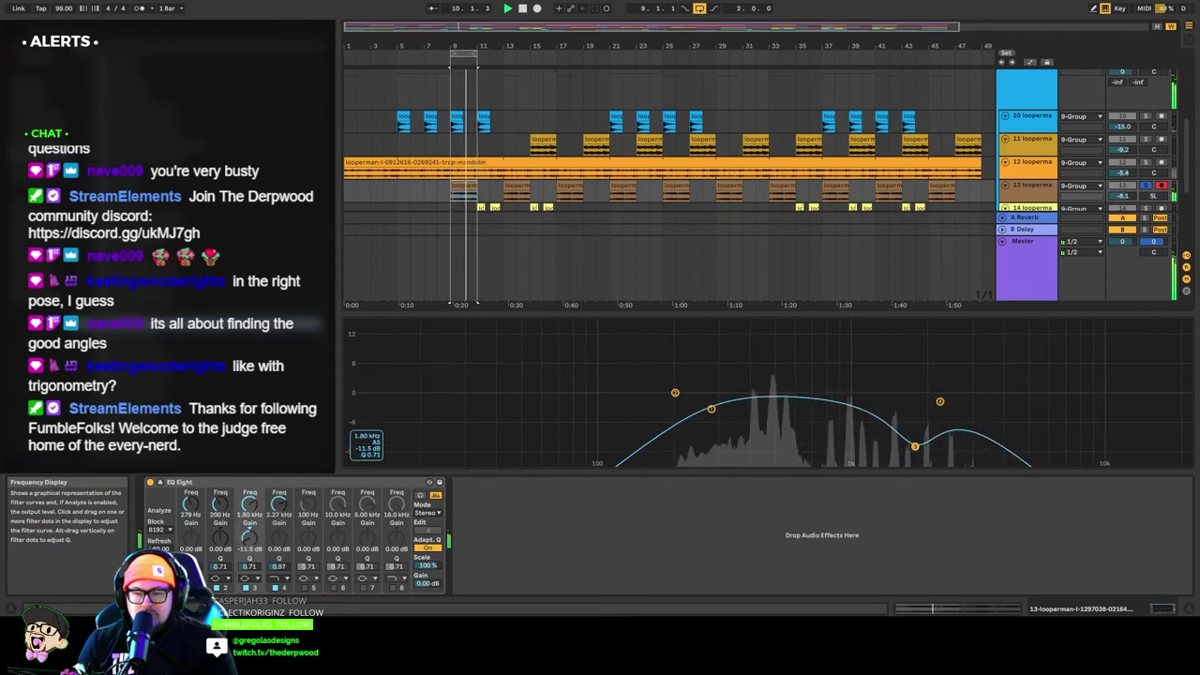
Unsolo track 13 and refine its EQ: low cut about 318 Hz, band 3 about -7.63 dB at 1.52 kHz, high cut about 6.07 kHz.
click(1146, 186)
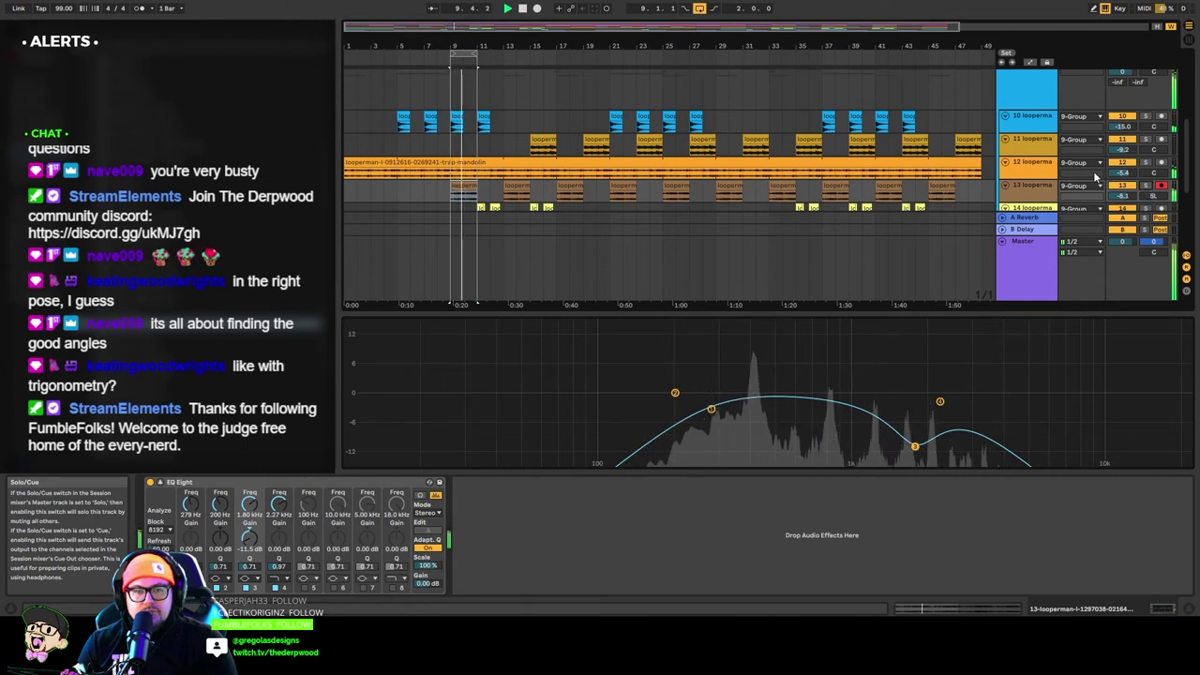
drag(941, 401, 1047, 414)
mouse_move(915, 446)
mouse_down()
mouse_move(928, 438)
mouse_move(856, 438)
mouse_move(915, 432)
mouse_move(878, 432)
mouse_move(893, 436)
mouse_up()
drag(711, 410, 720, 434)
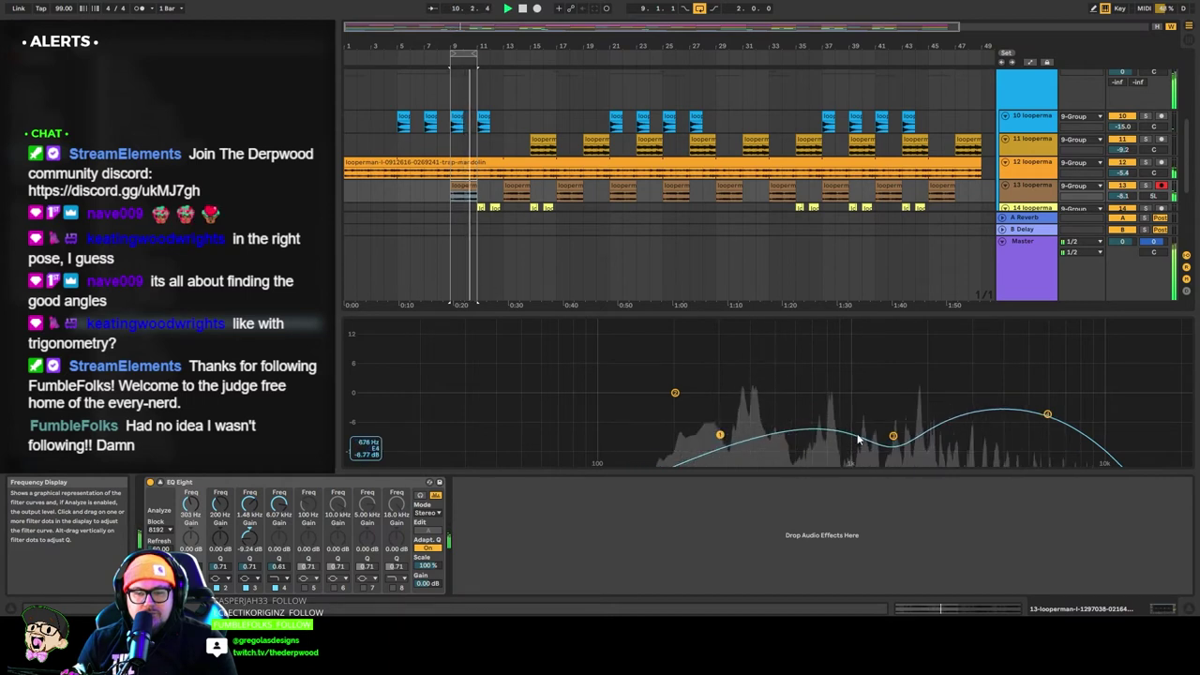
click(894, 435)
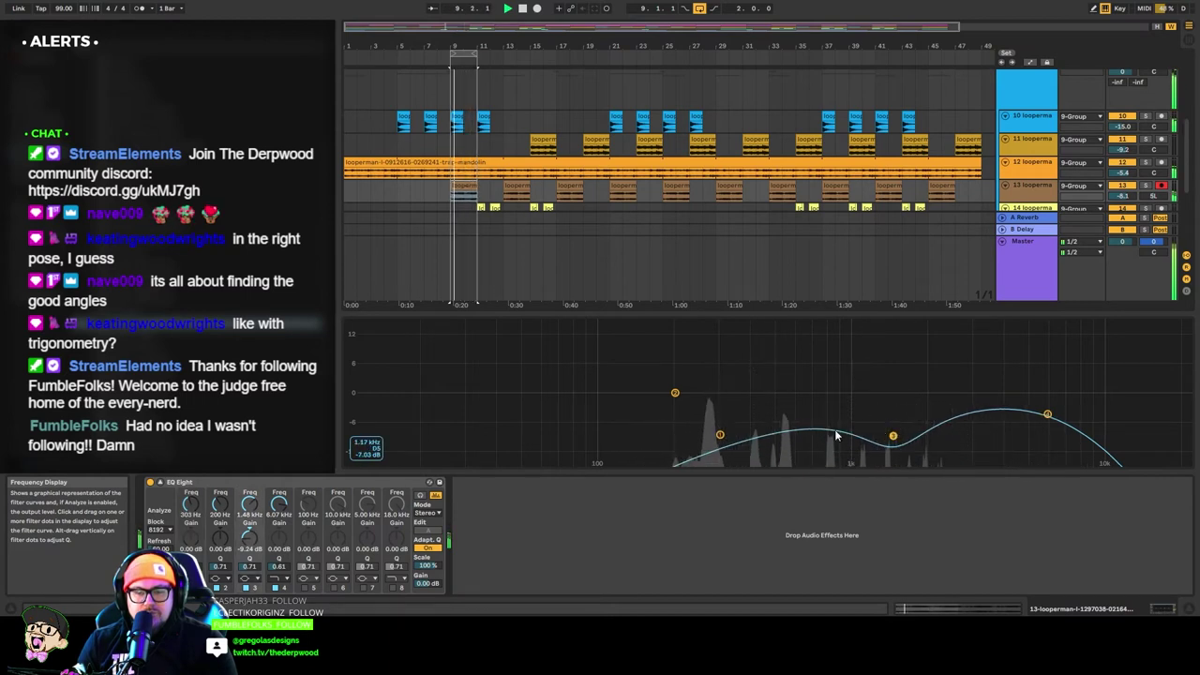
drag(720, 434, 725, 425)
drag(902, 446, 904, 439)
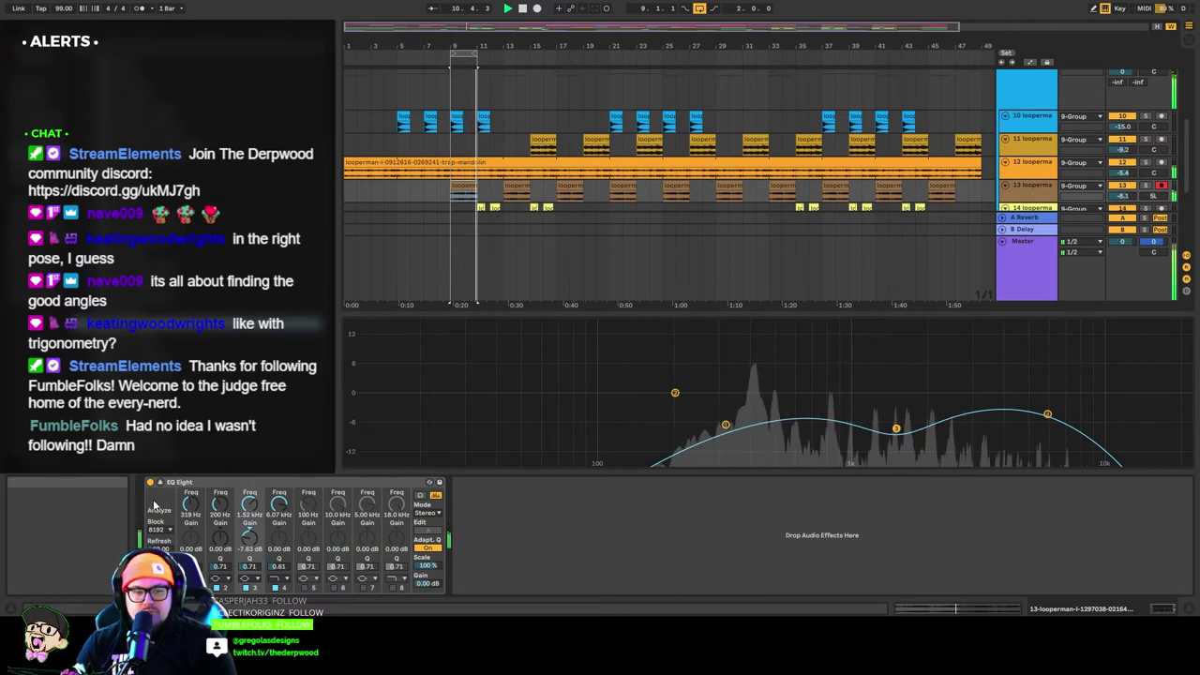
Extend the playback loop to the full 48-bar arrangement, starting at bar 1.
drag(476, 54, 981, 54)
drag(456, 55, 346, 56)
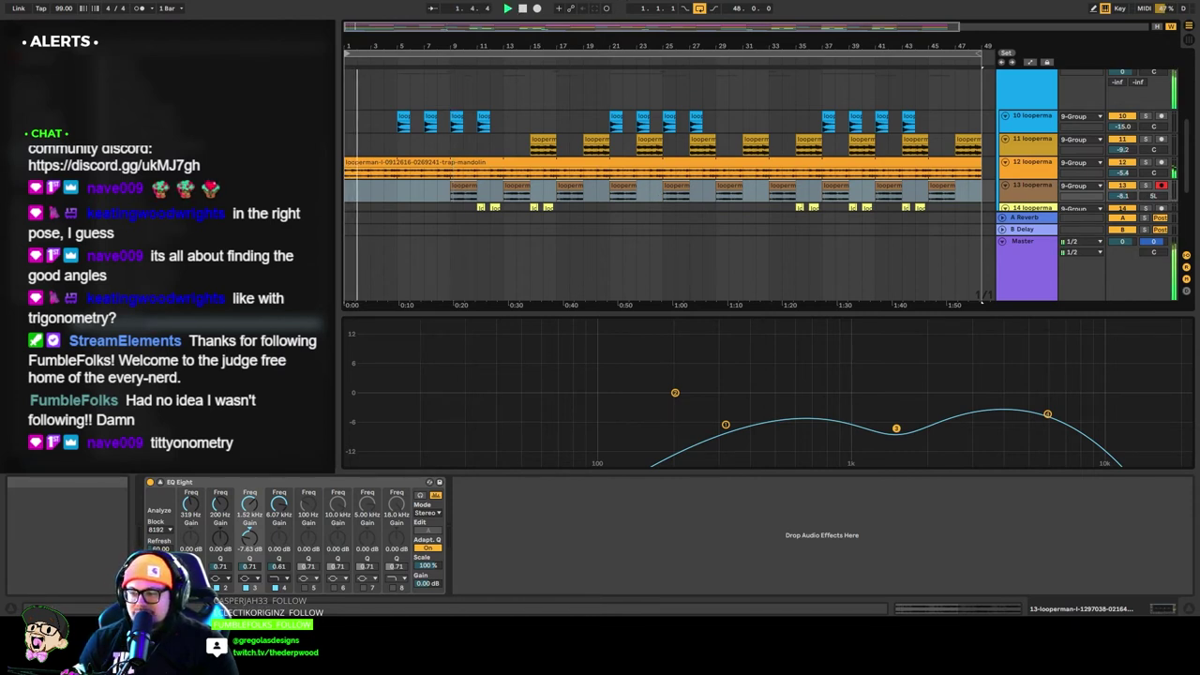
Play the arrangement from bar 7 and check how the equalized mandolin tracks sit among the other tracks.
scroll(431, 187, down, 6)
scroll(427, 186, up, 4)
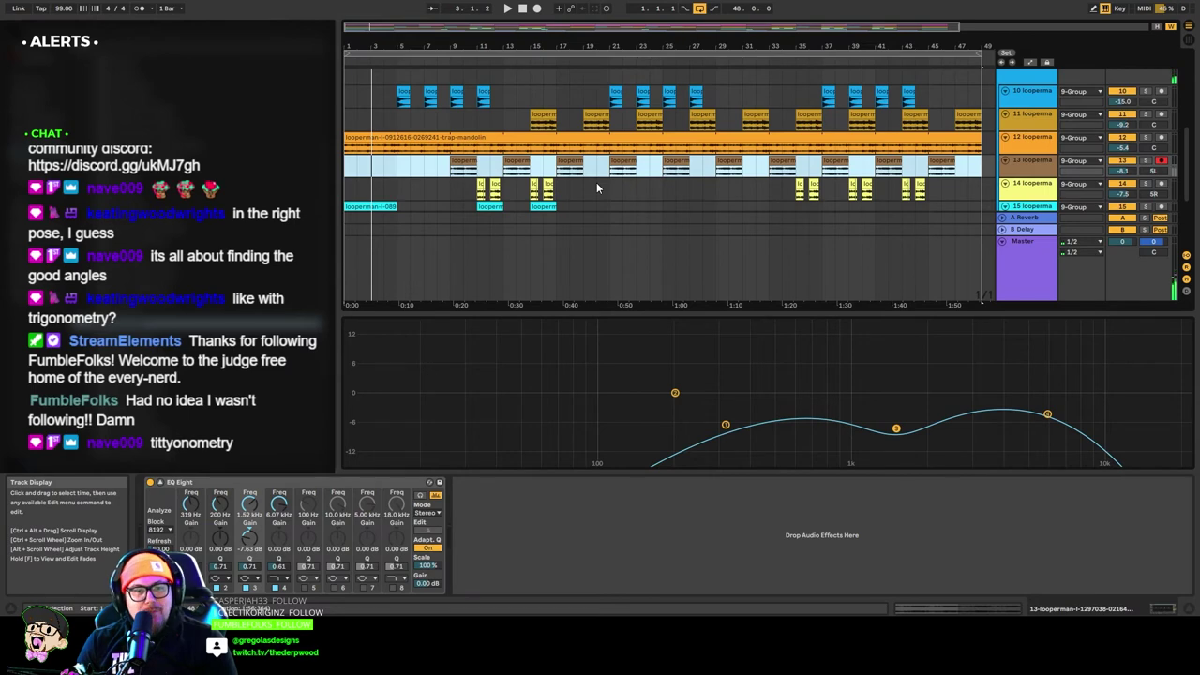
scroll(434, 172, down, 3)
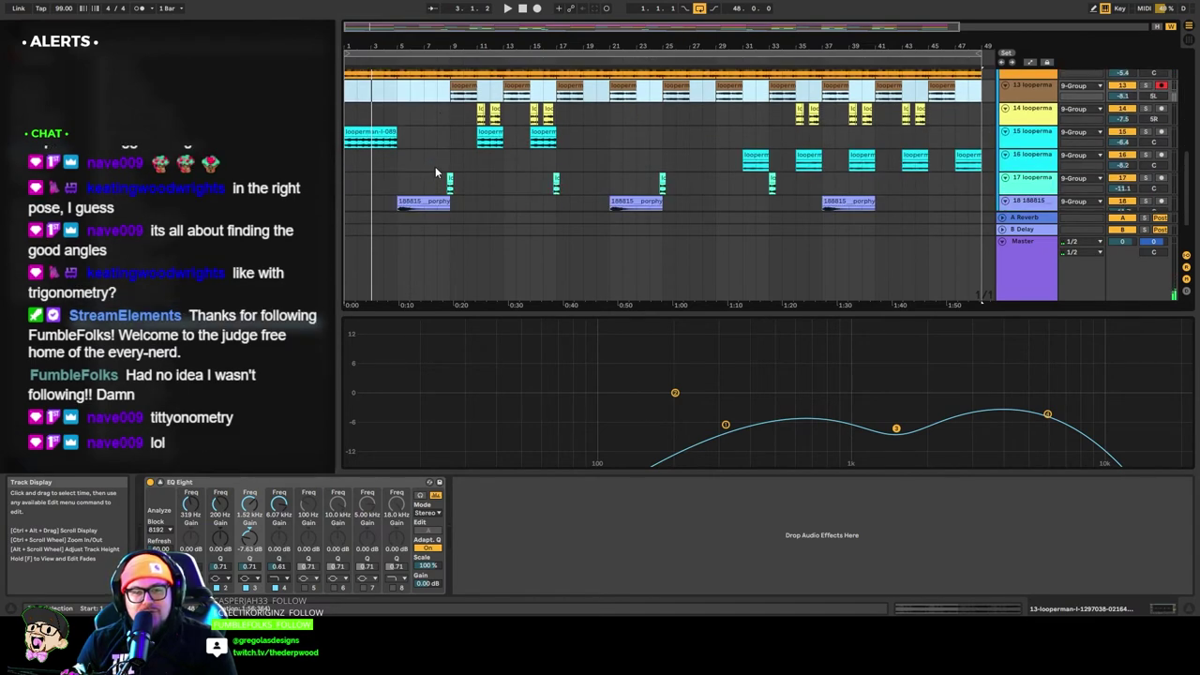
scroll(434, 171, up, 3)
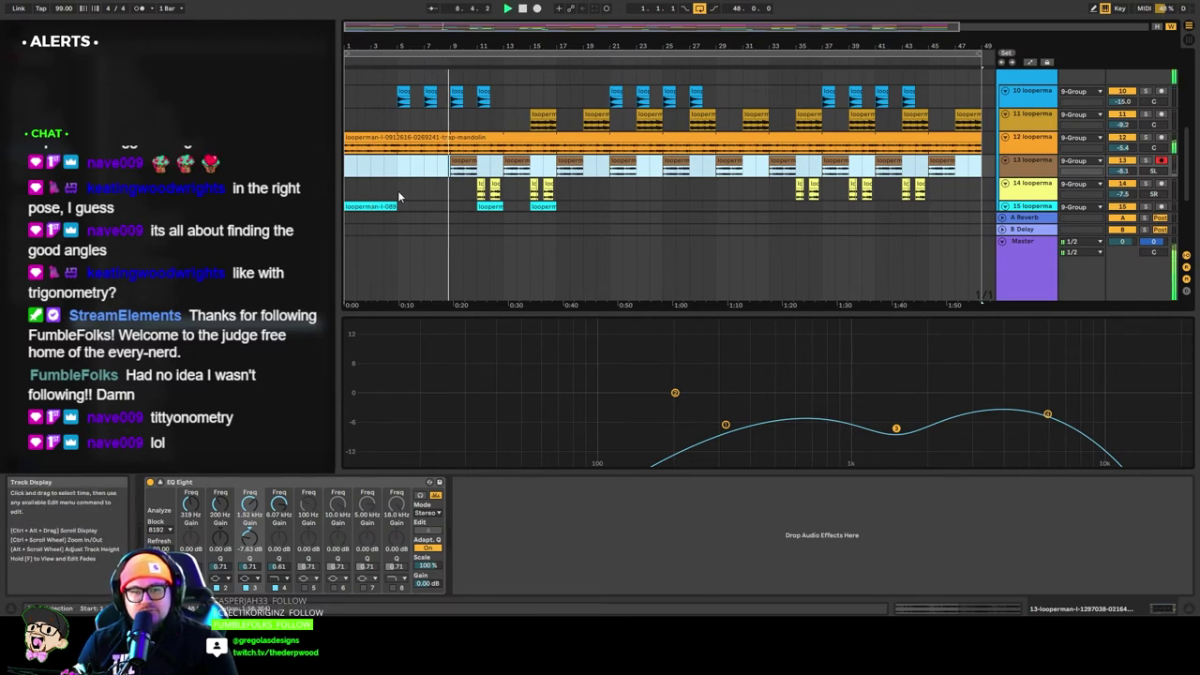
click(423, 167)
scroll(423, 166, down, 3)
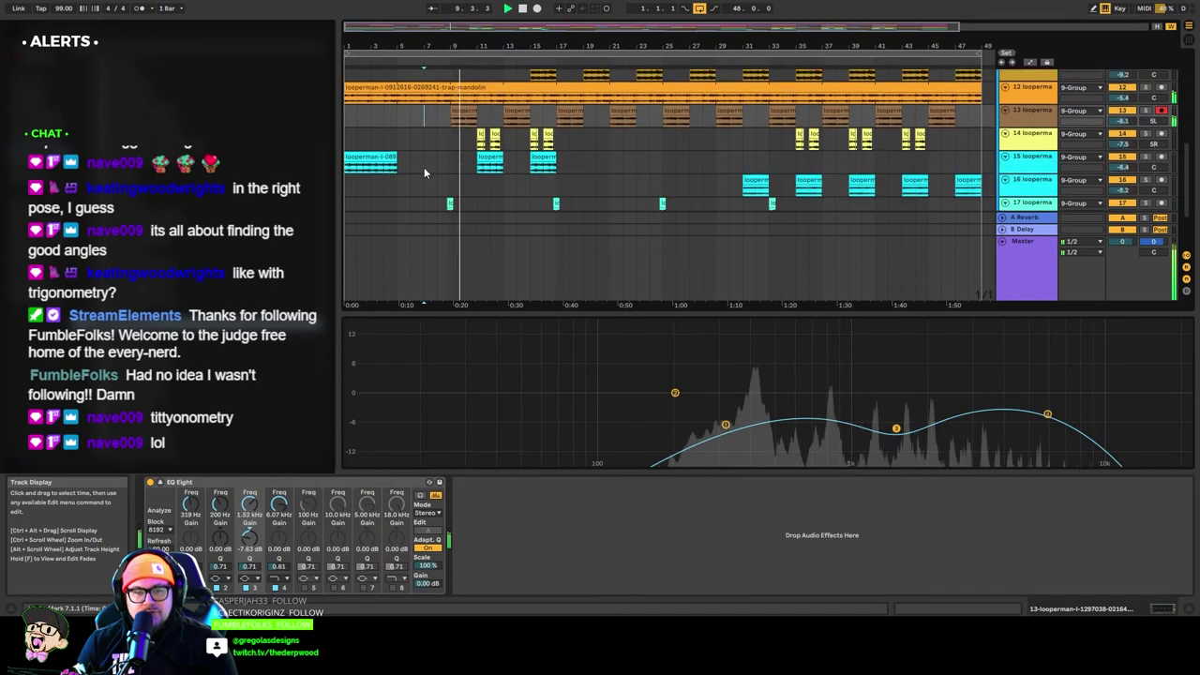
scroll(423, 167, up, 2)
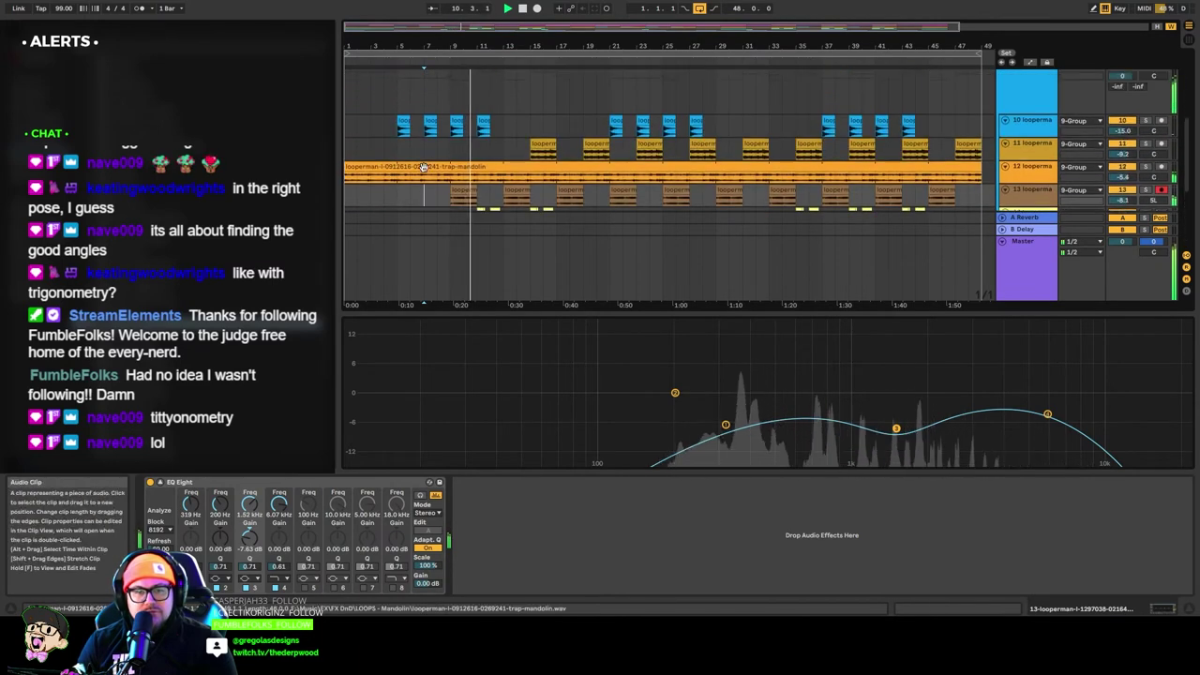
scroll(414, 157, up, 3)
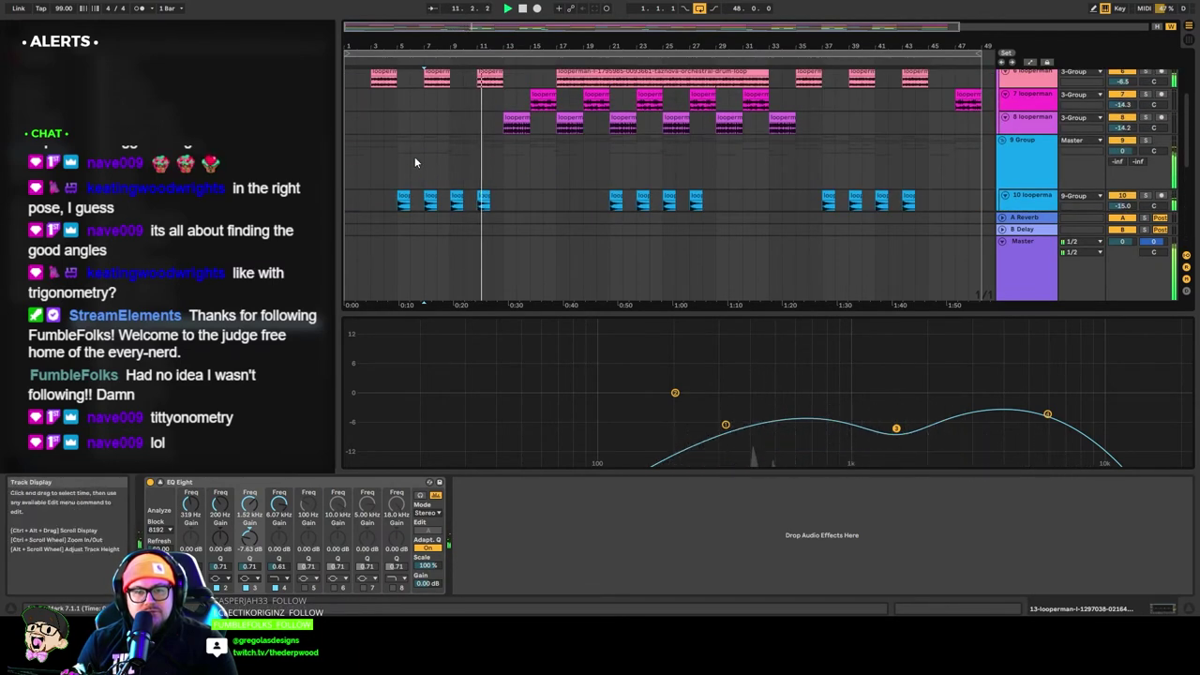
scroll(414, 156, down, 5)
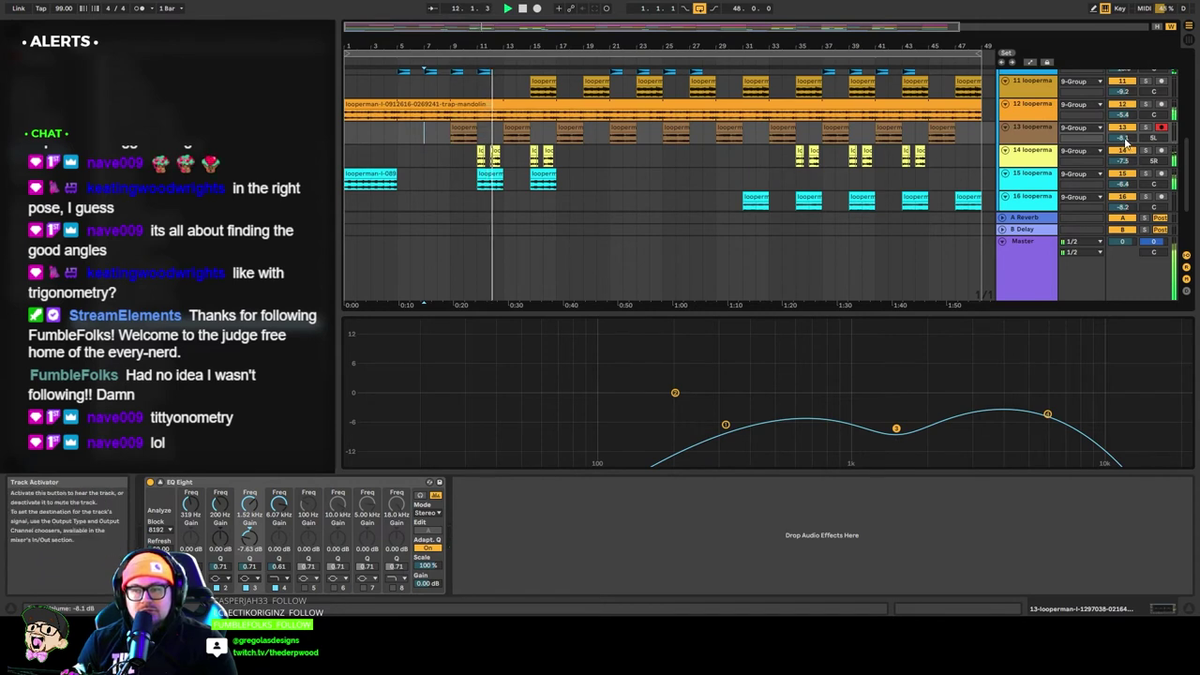
Set track 13's volume to -4.5 dB and track 14's to -7.2 dB, and collapse the expanded EQ display.
mouse_move(1123, 139)
mouse_down()
mouse_move(1123, 162)
mouse_move(1123, 128)
mouse_up()
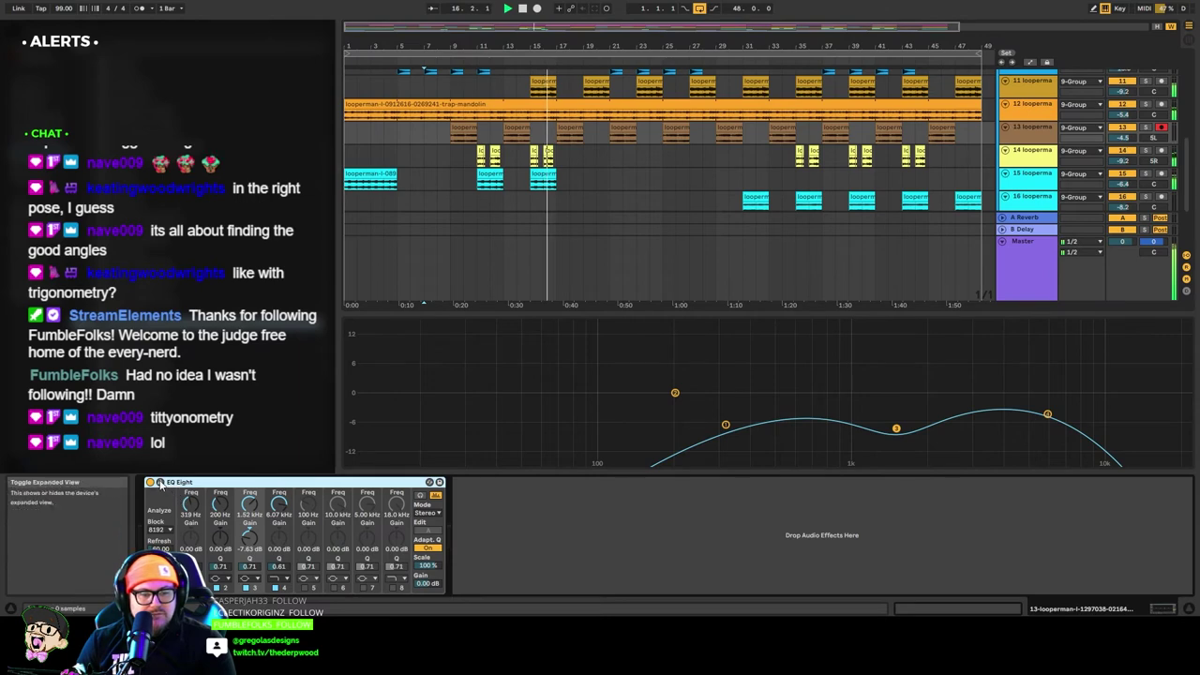
click(159, 483)
click(1036, 214)
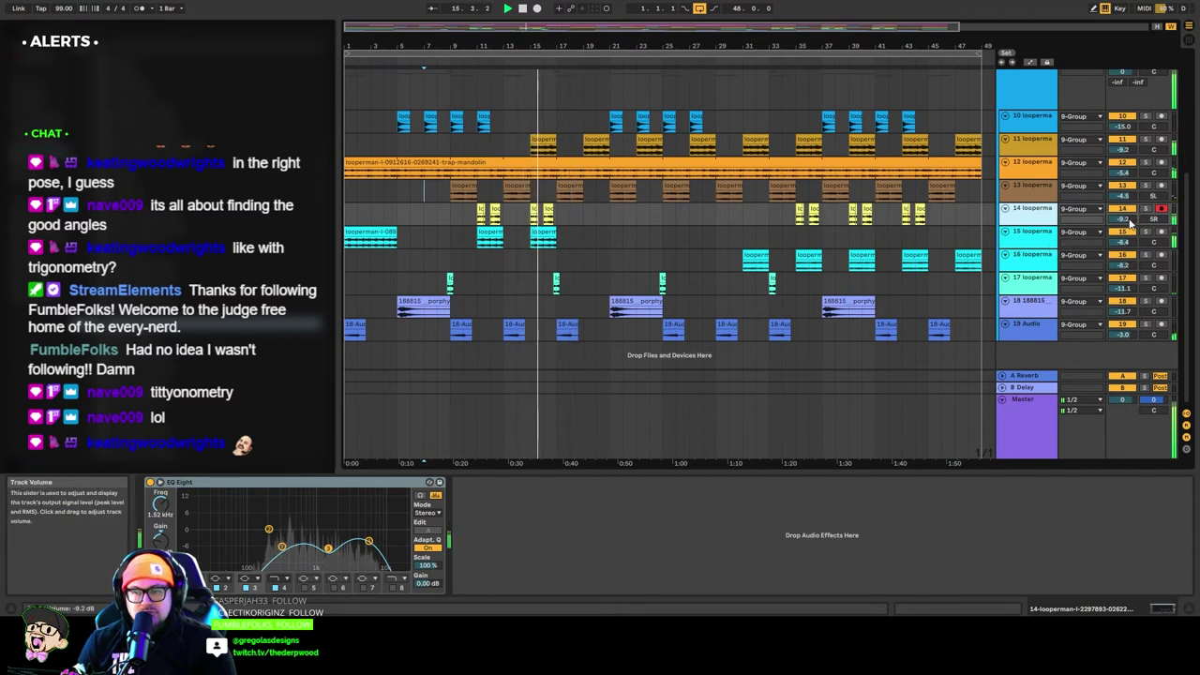
drag(1122, 219, 1123, 209)
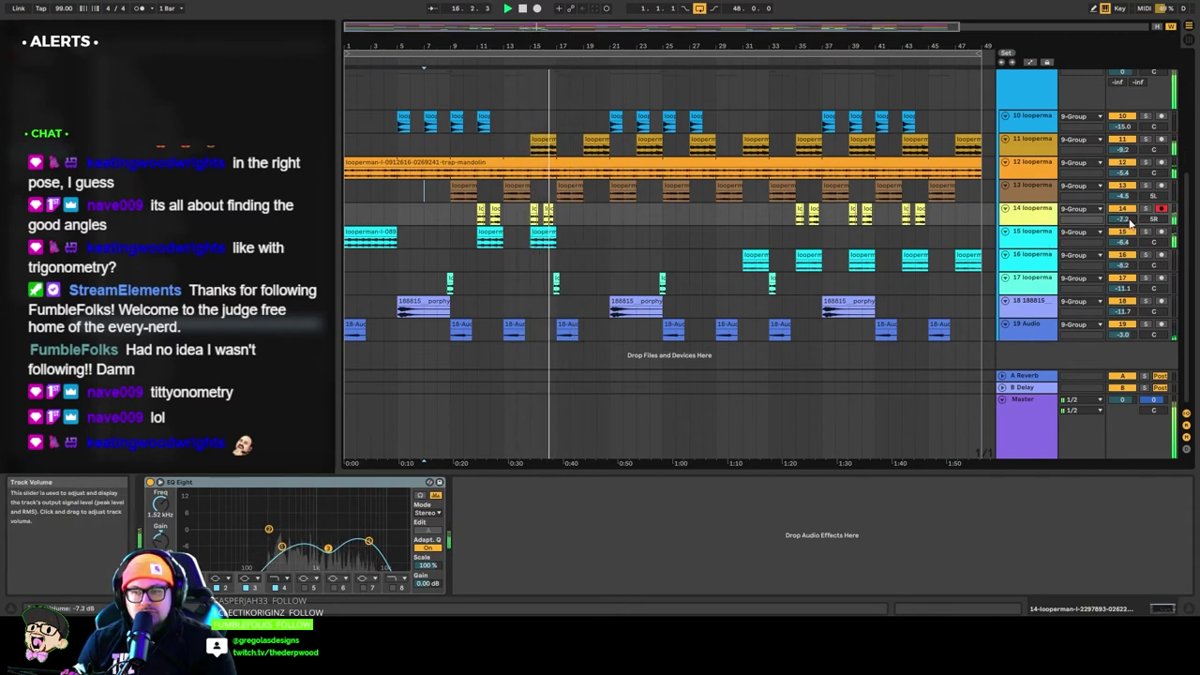
click(1027, 186)
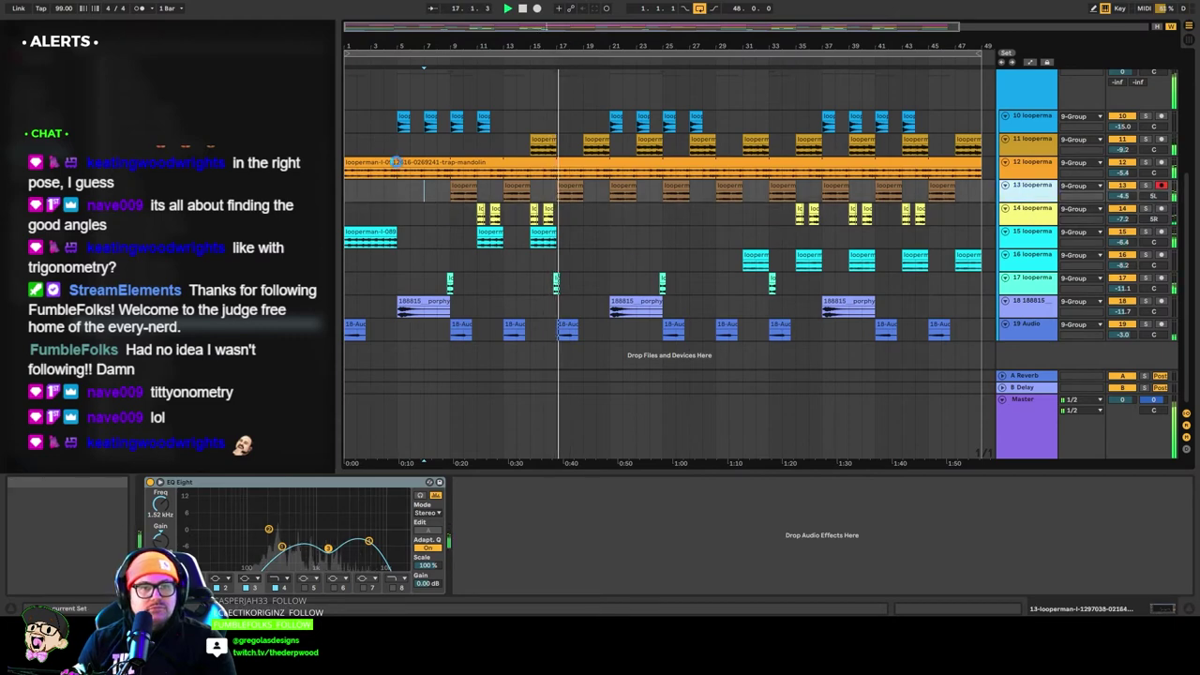
In the master's F6-RTA, move band 4 up in frequency, boost bands 5 and 6, and lower the output to about -5 dB.
click(1027, 431)
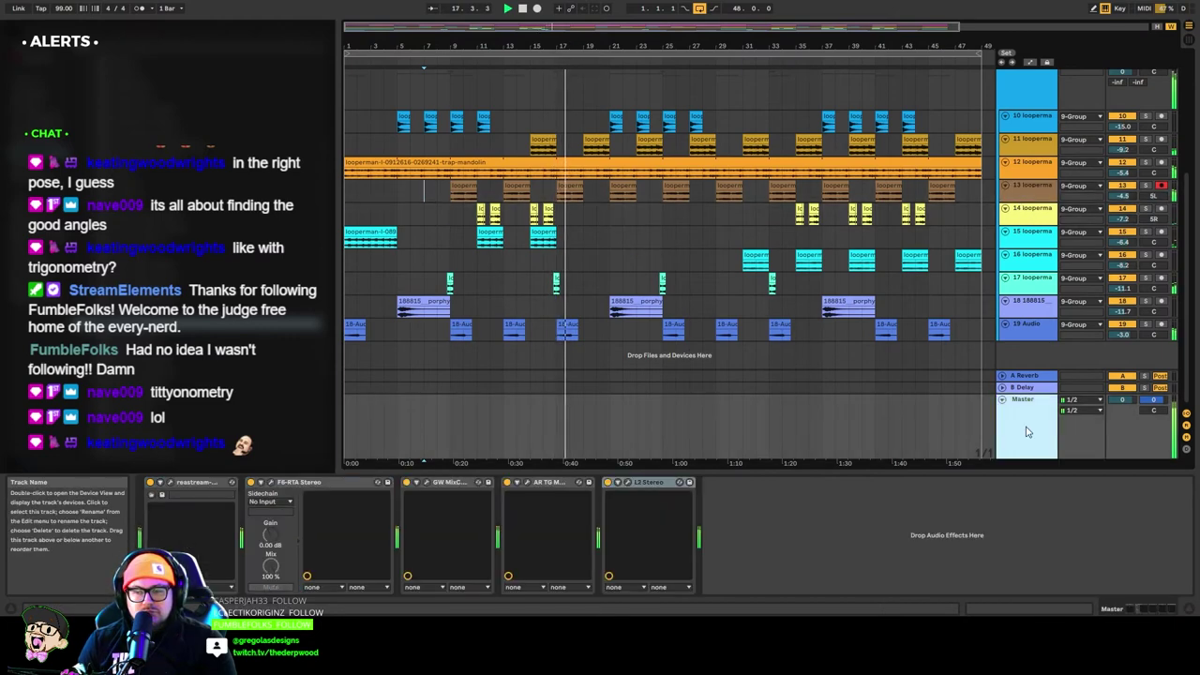
click(269, 481)
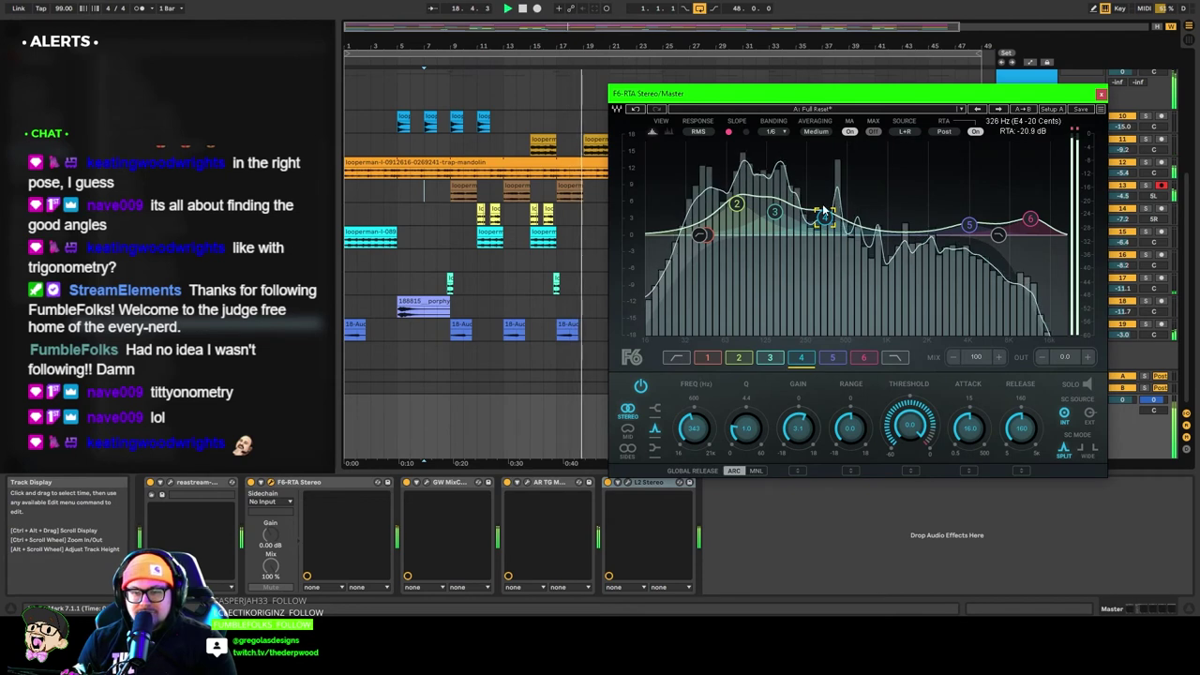
drag(824, 218, 867, 218)
drag(969, 225, 1029, 200)
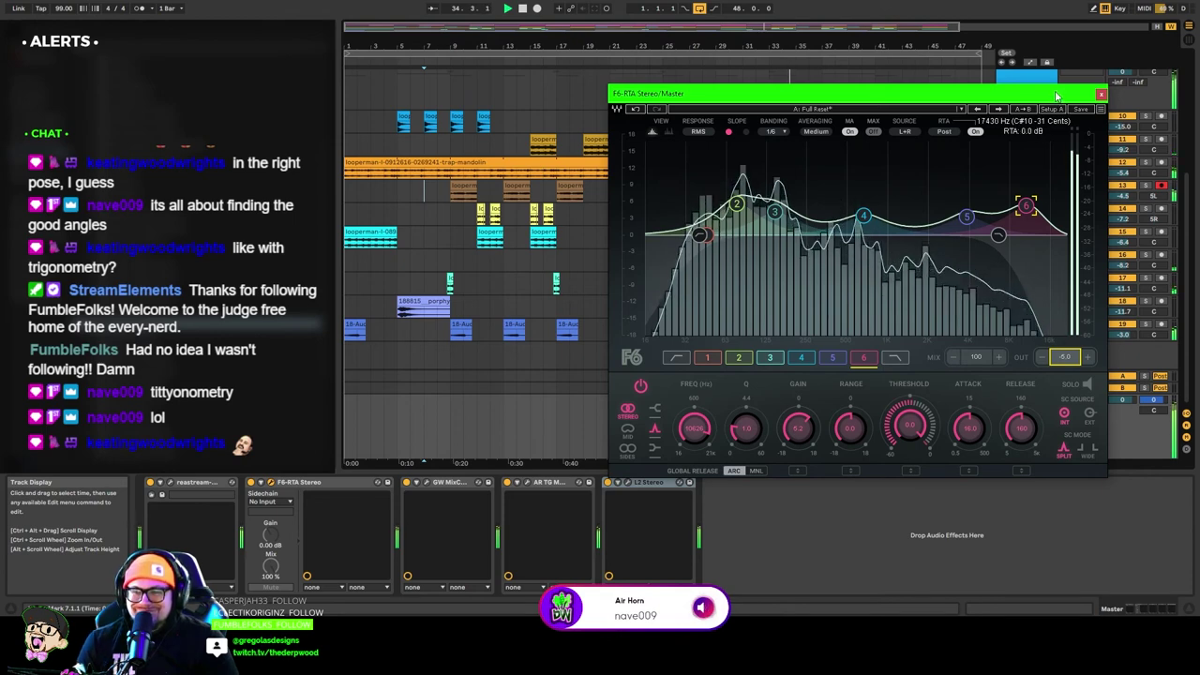
key(space)
click(1101, 95)
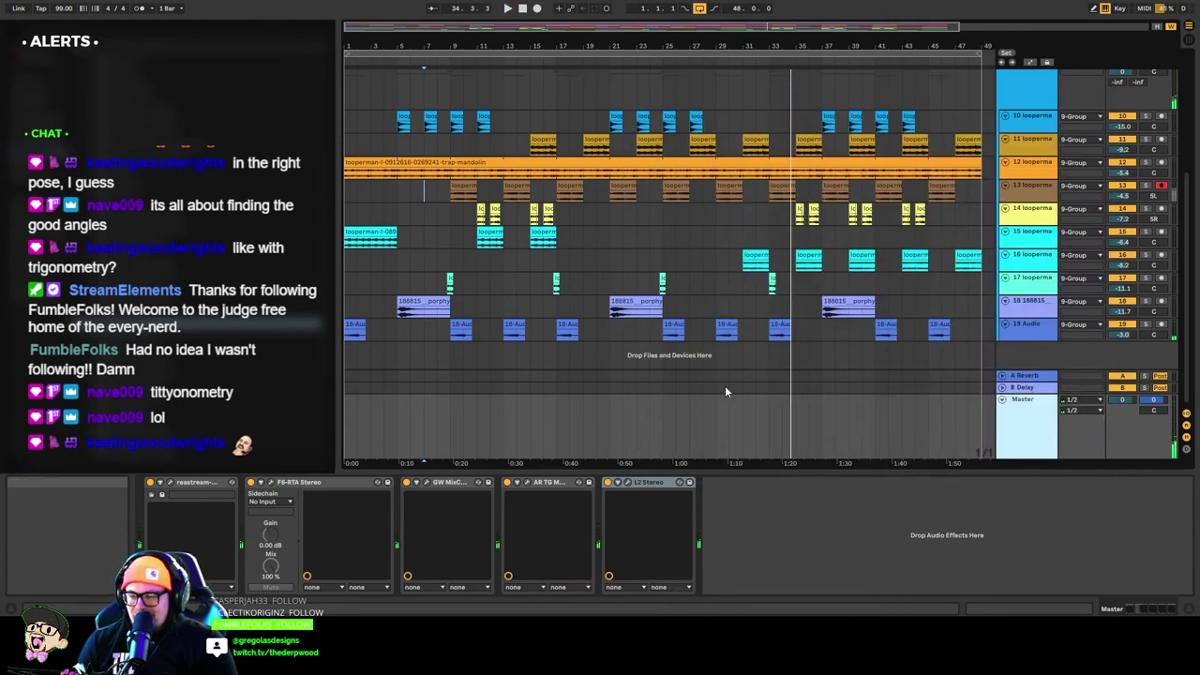
Play the arrangement from about bar 34 and check the master's TG Mastering Chain and L2 Ultramaximizer levels.
click(786, 69)
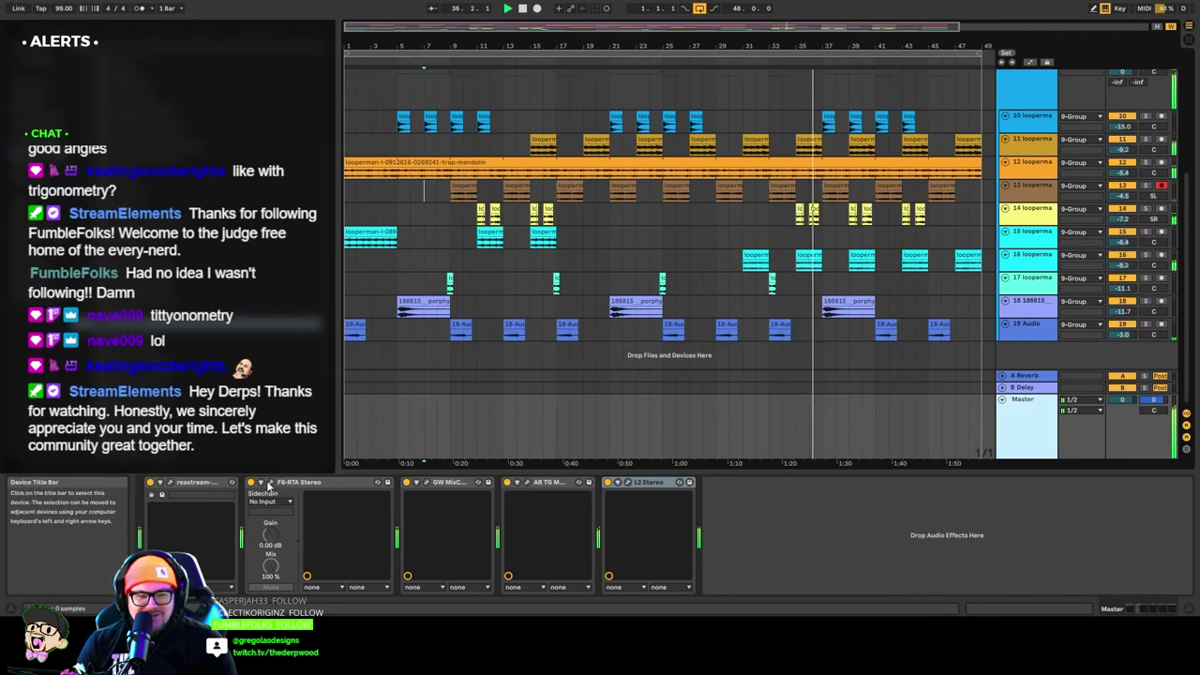
click(527, 482)
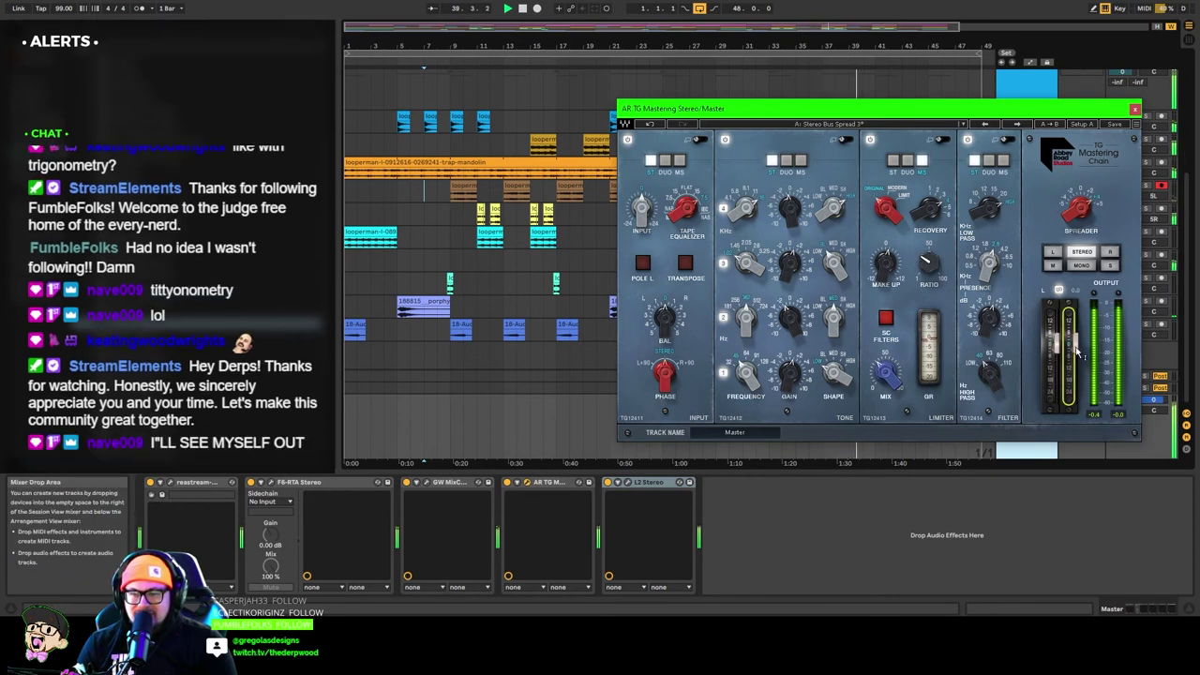
click(1134, 108)
click(628, 482)
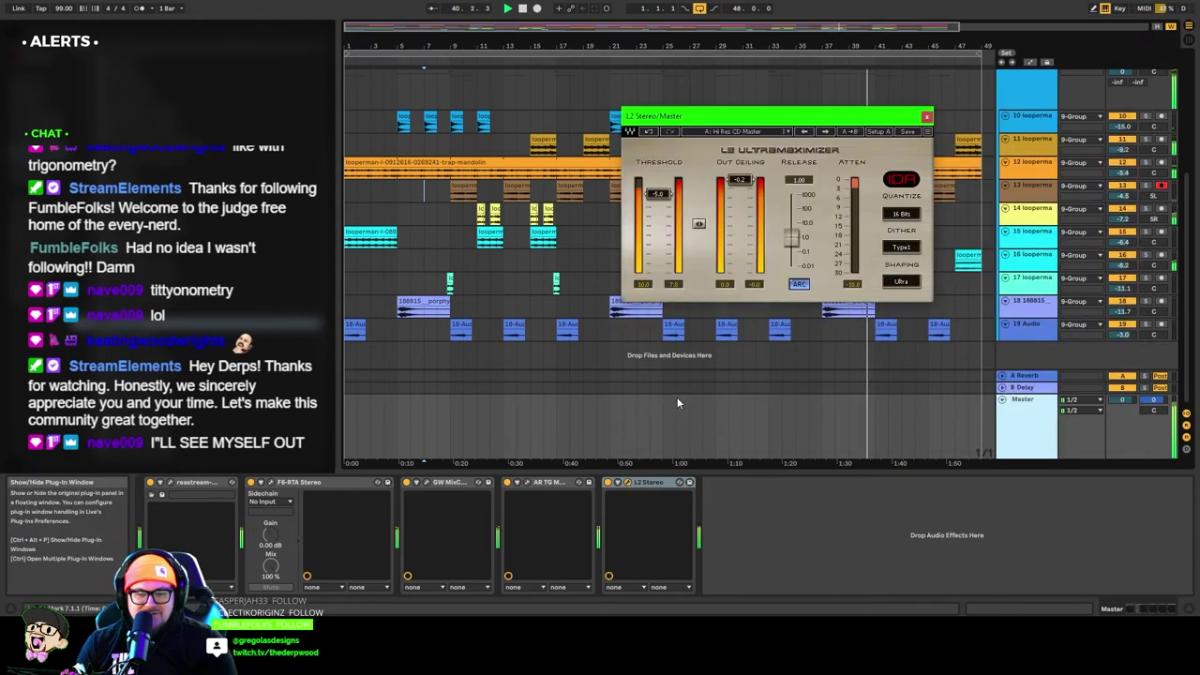
click(926, 116)
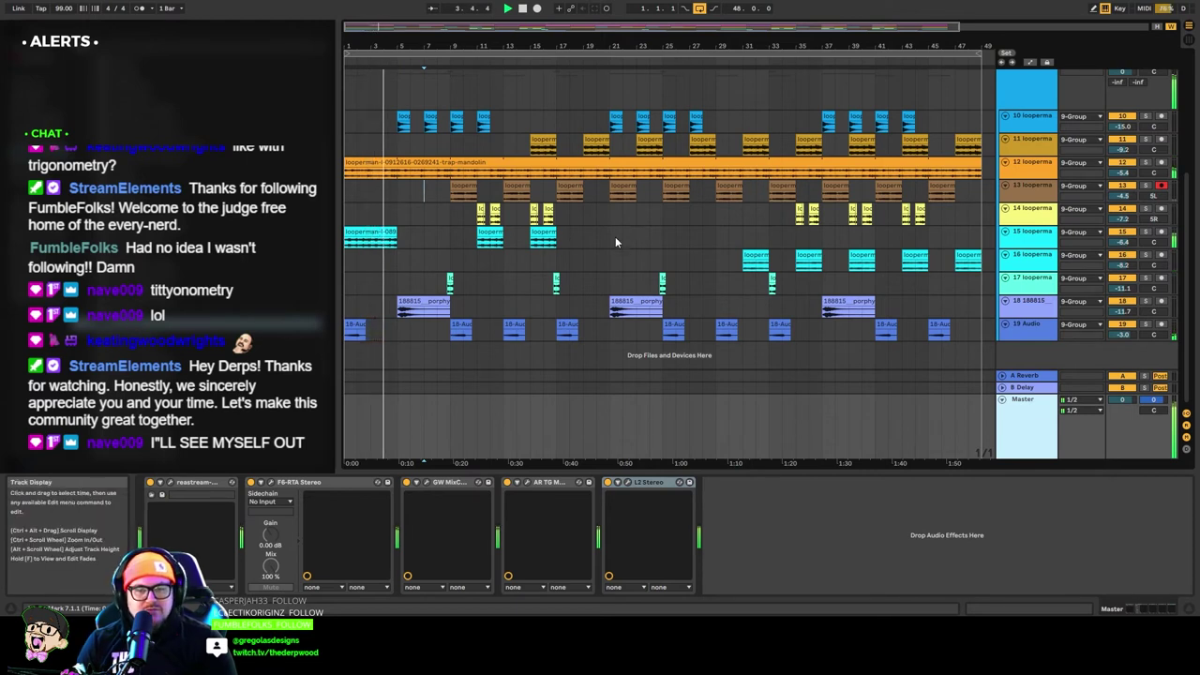
Copy track 15's loop clip to bars 35, 39 and 43, undoing the extra copy at bar 47.
click(379, 231)
drag(379, 231, 971, 236)
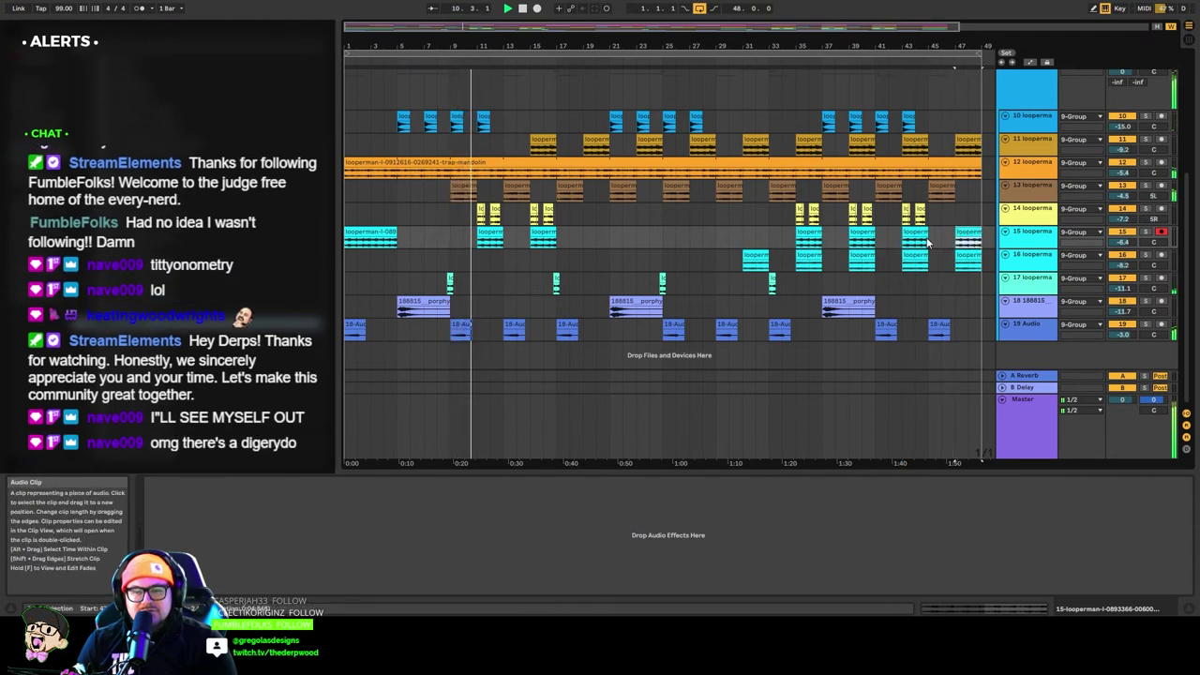
key(ctrl+z)
Play the arrangement from bar 23 and audition track 11 briefly in solo.
click(641, 238)
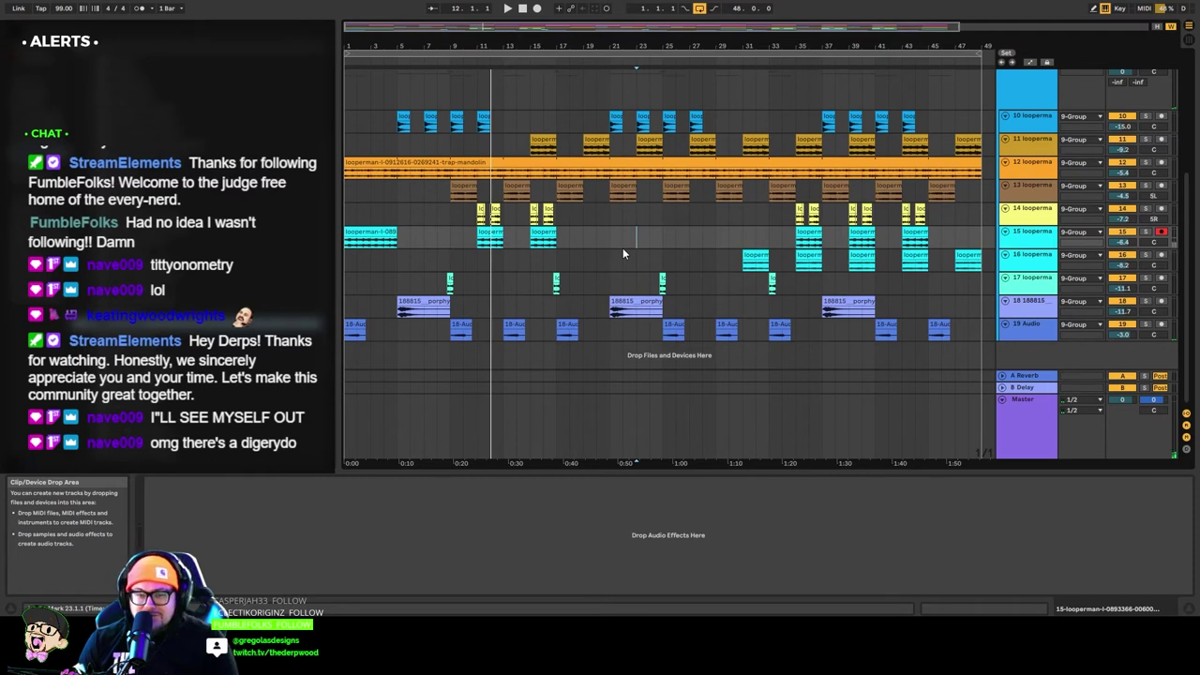
key(space)
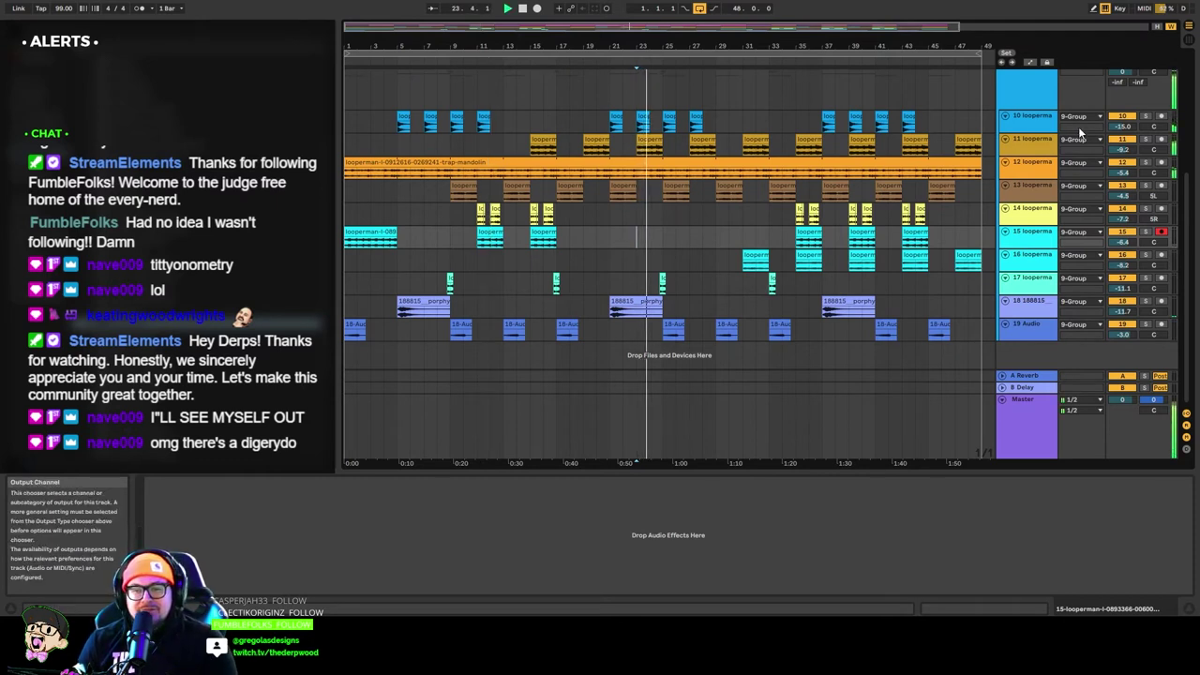
click(1146, 139)
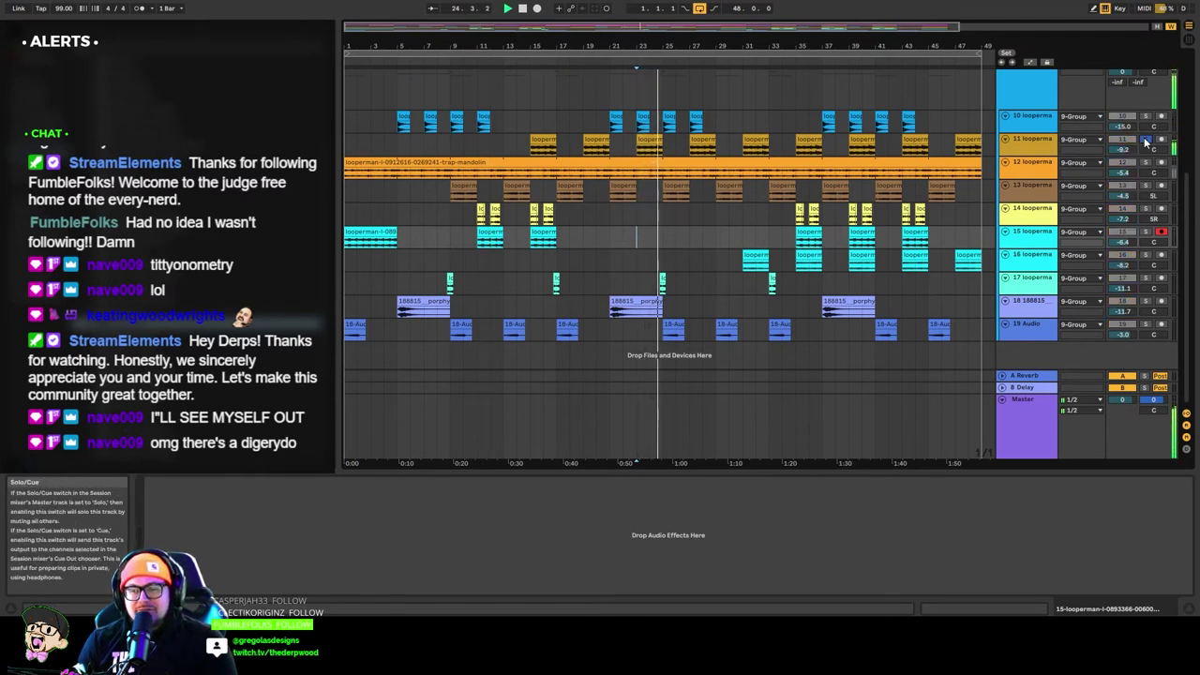
click(1145, 140)
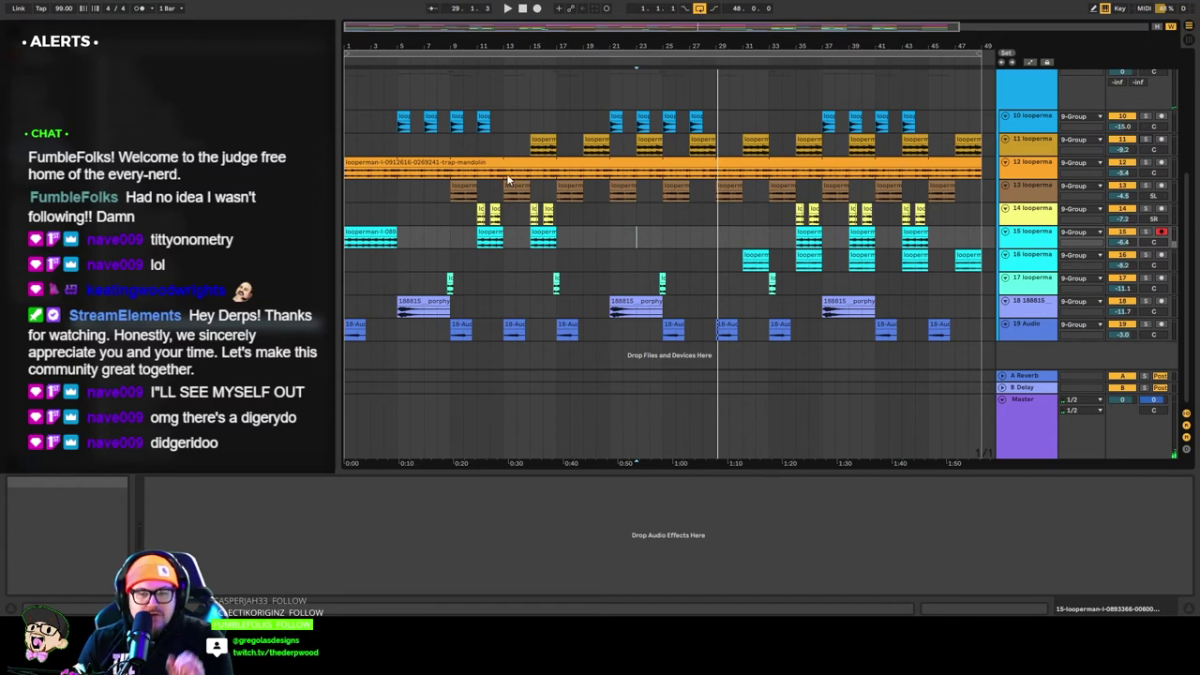
Export the 48-bar Master mix as the MP3 file gregolas-ancientslavicbattle-01.mp3 in the Music folder.
key(ctrl+shift+r)
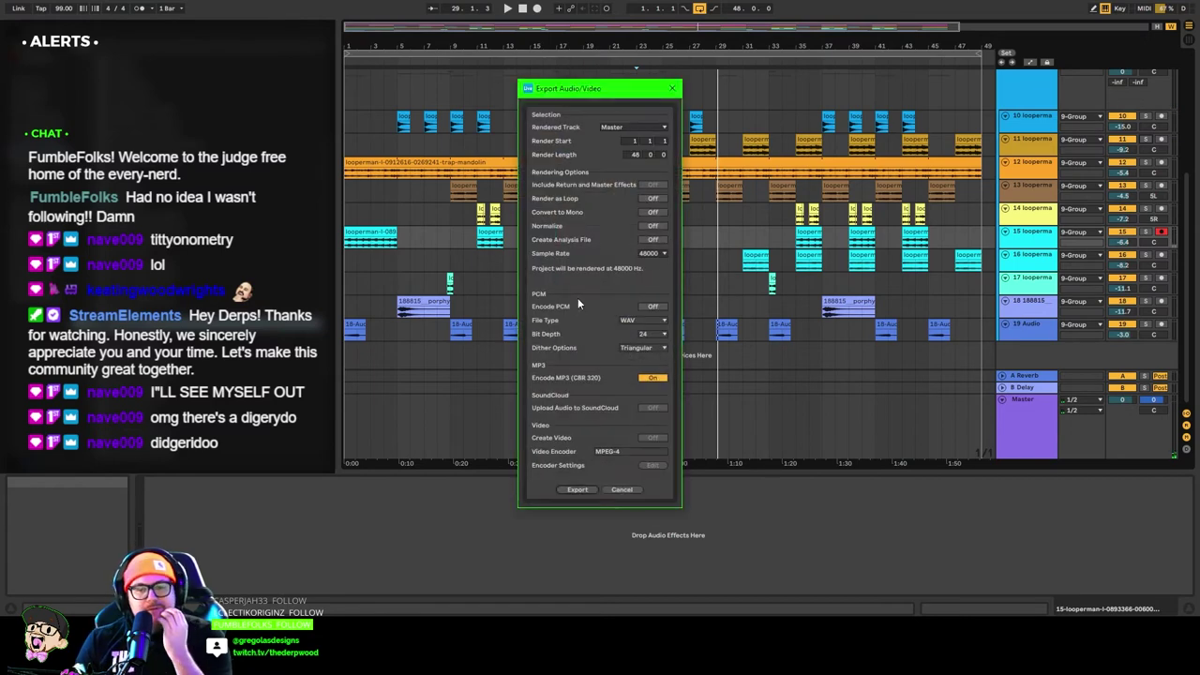
click(577, 489)
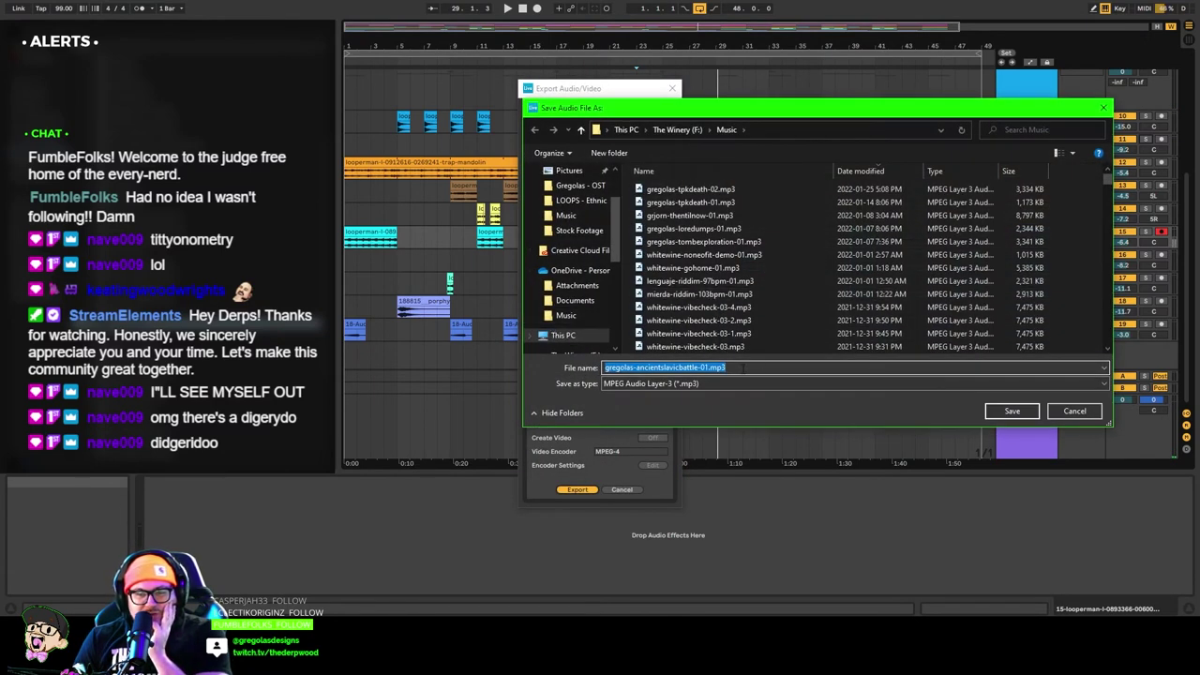
click(761, 369)
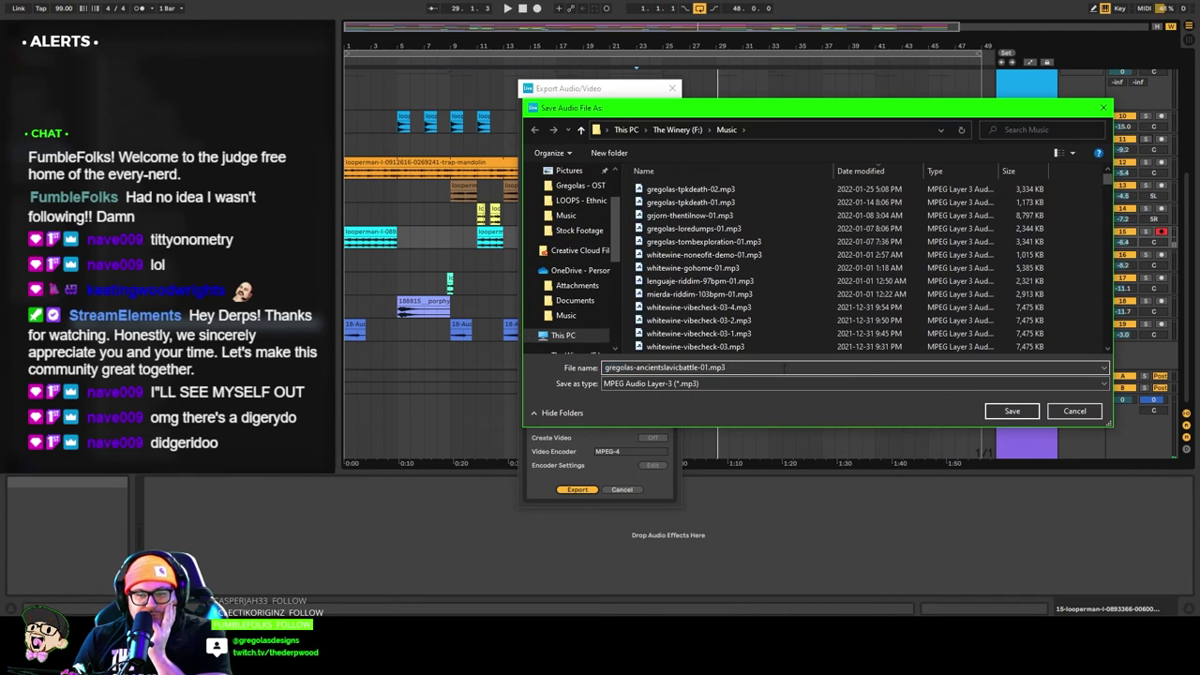
click(999, 413)
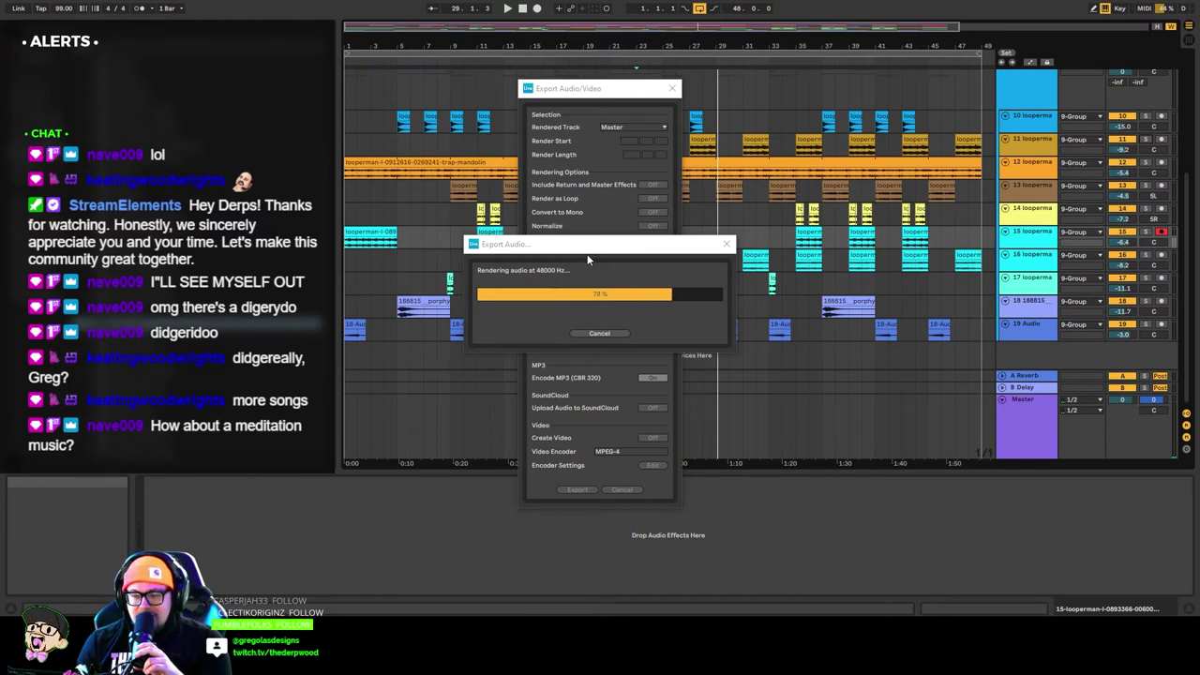
mouse_move(445, 627)
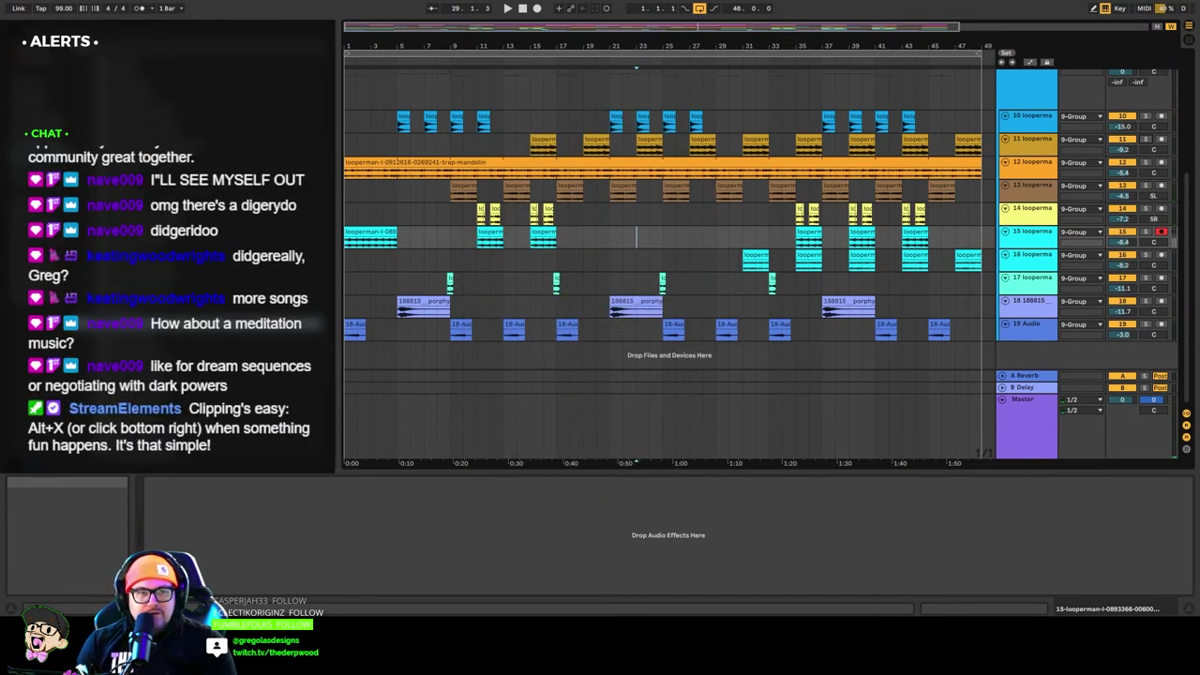
Create a new Live Set based on the template.
click(11, 0)
click(57, 5)
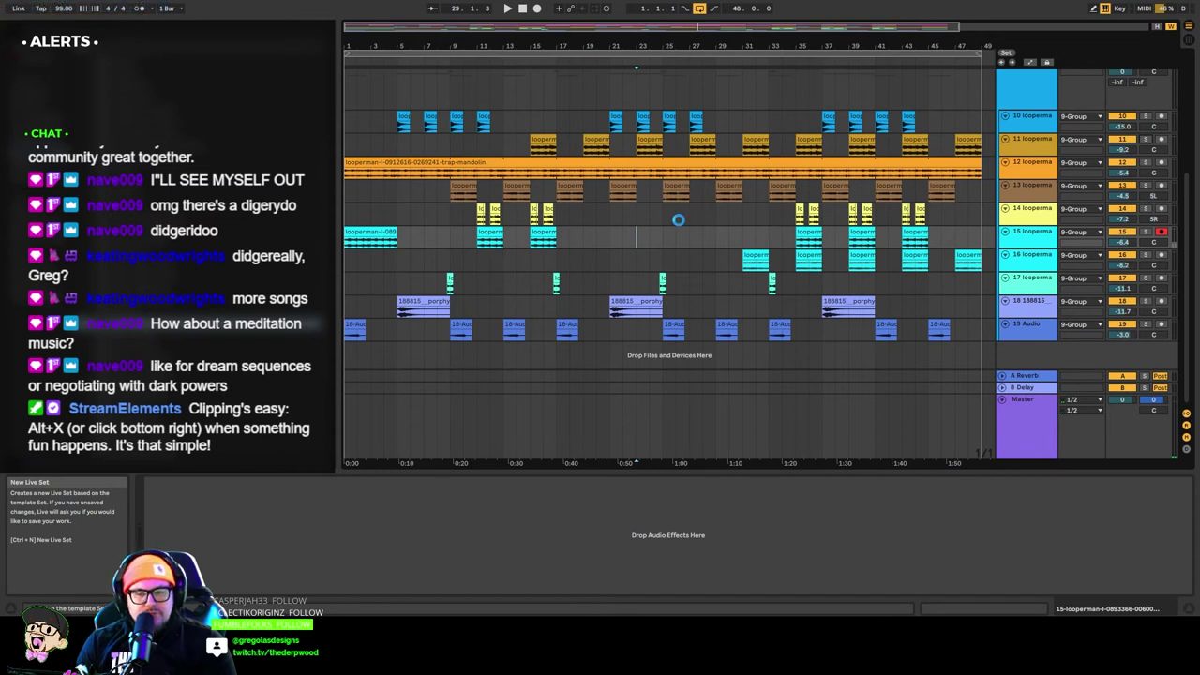
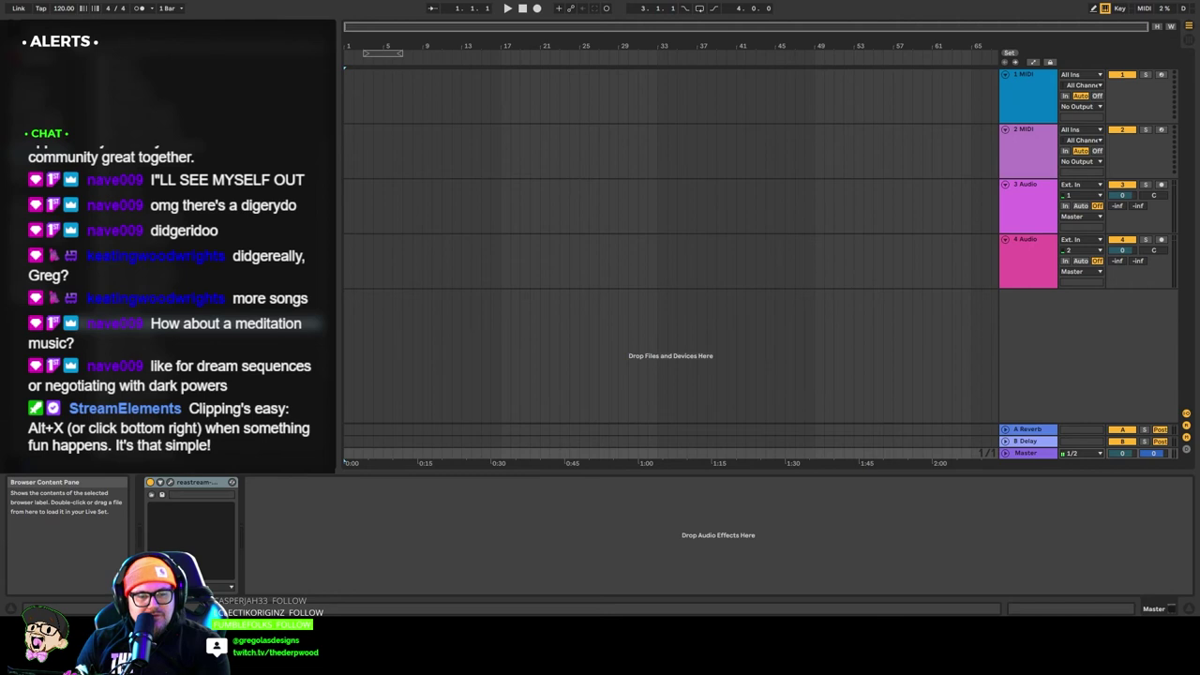
Place the simple-dark-ambient loop on audio track 3 from bar 1 and duplicate it twice to fill 48 bars.
drag(384, 291, 498, 192)
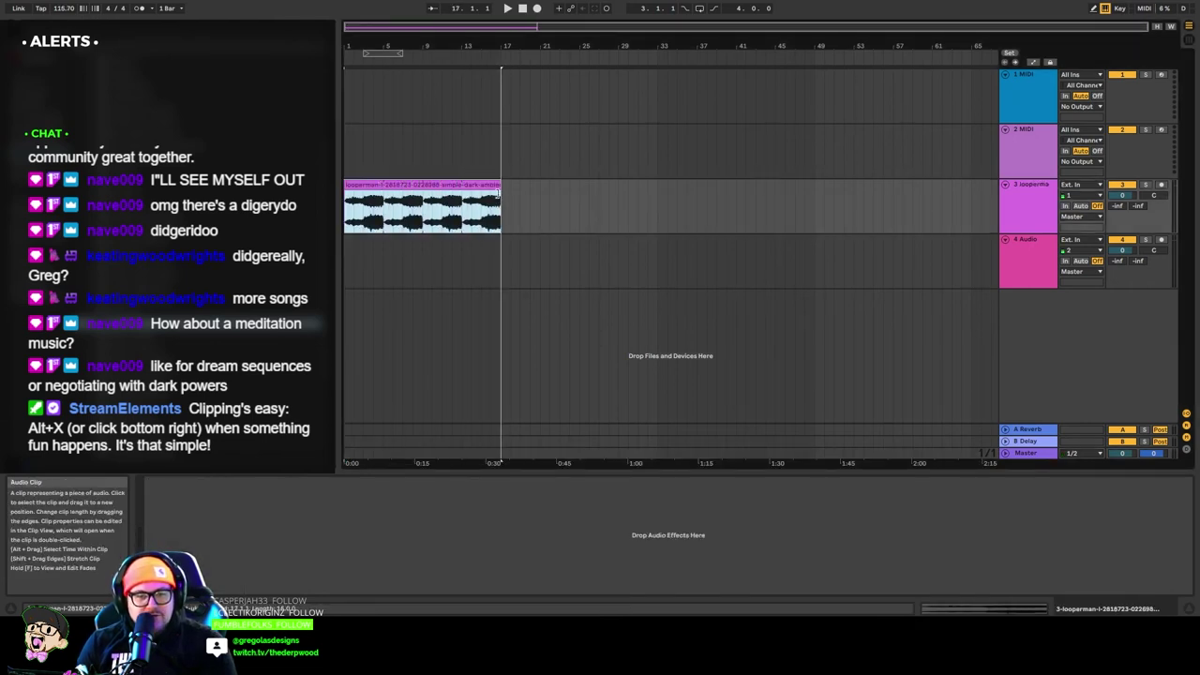
key(ctrl+d)
key(ctrl+d)
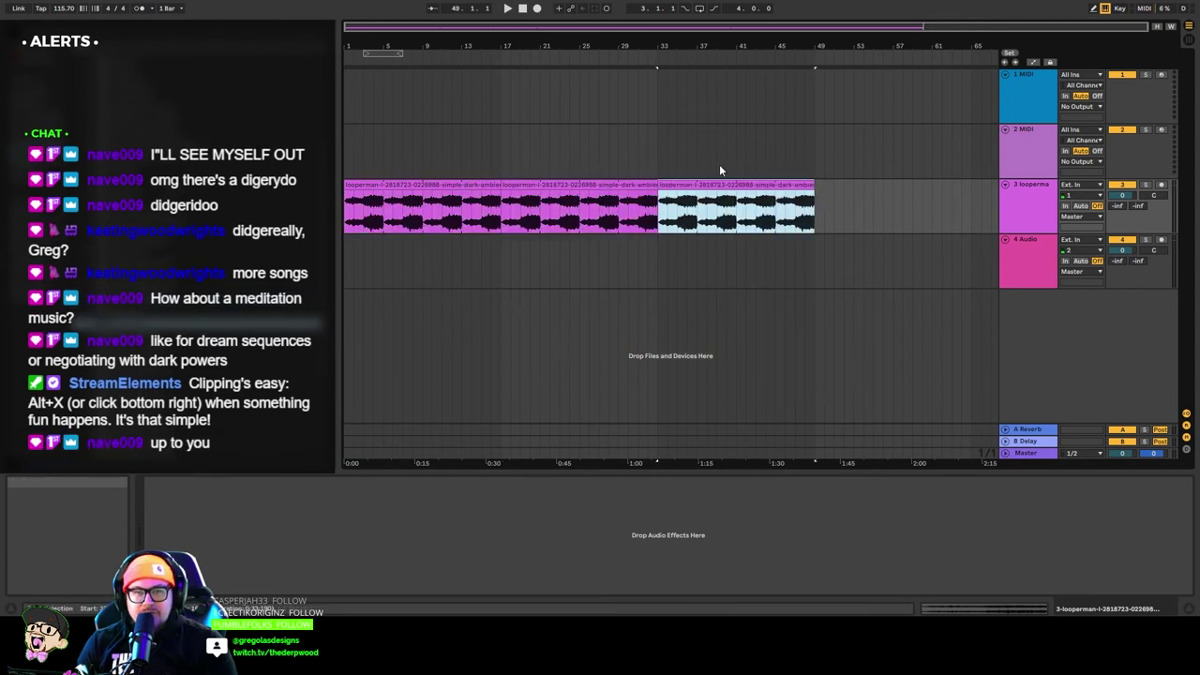
Loop playback across all three looperman clips and set the looperman track's volume to -6.5 dB.
shift+click(412, 182)
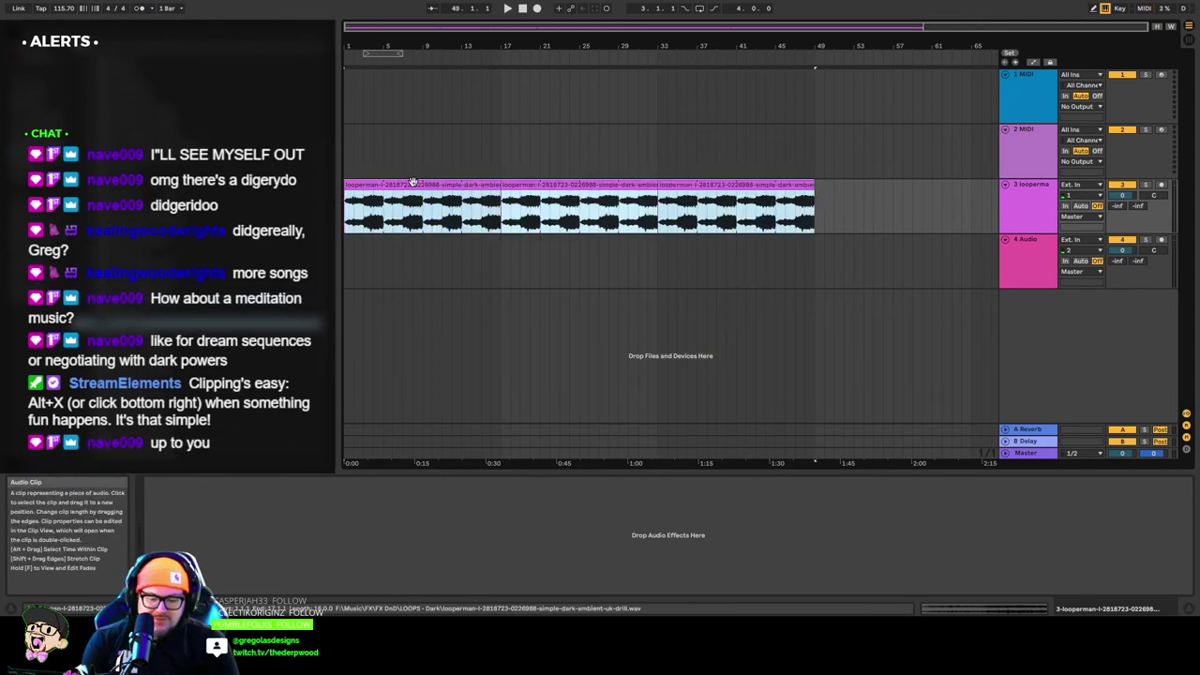
key(ctrl+l)
key(space)
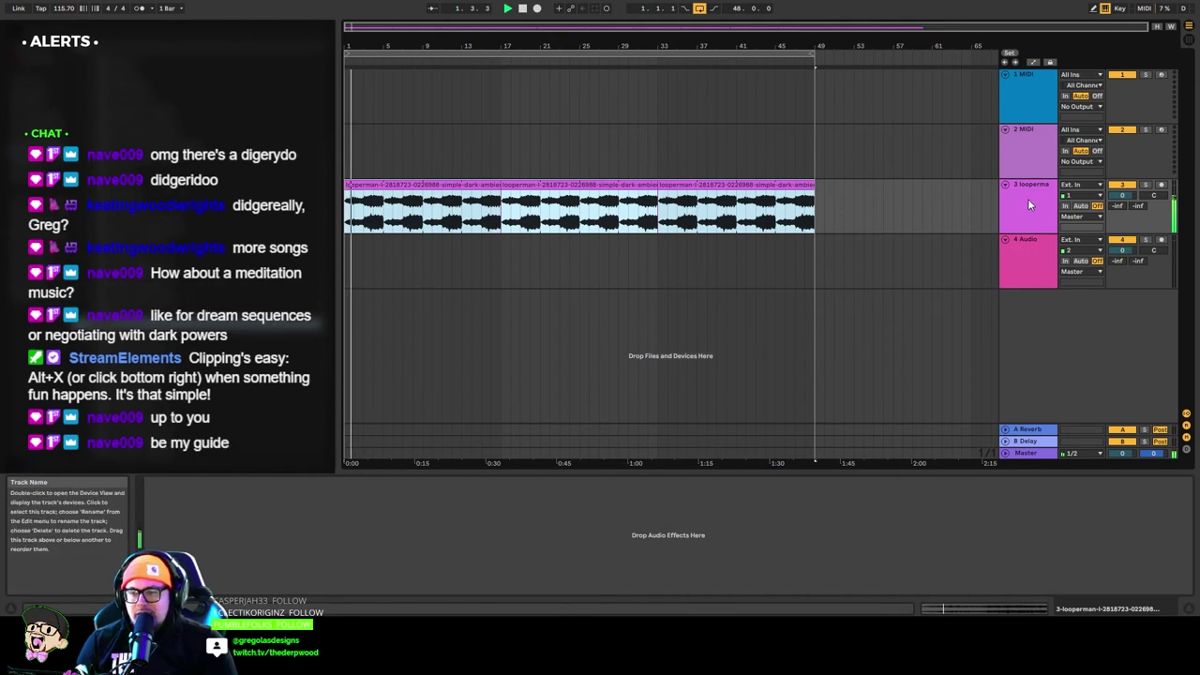
drag(1122, 196, 1122, 218)
click(1022, 226)
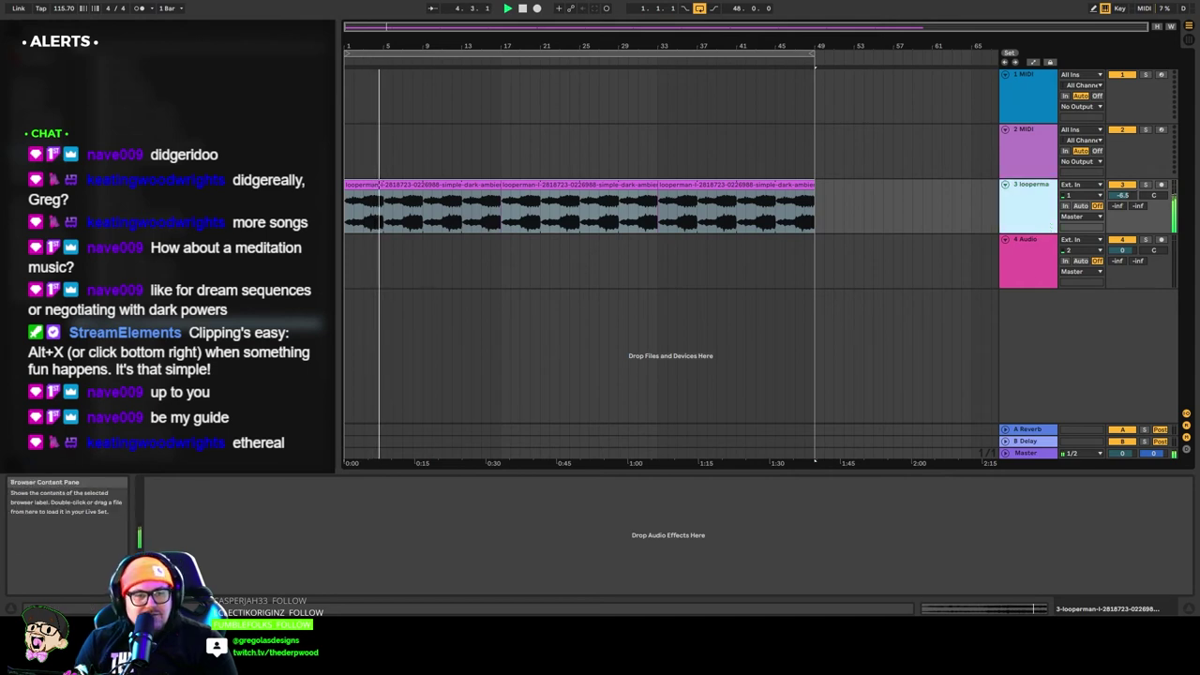
click(42, 132)
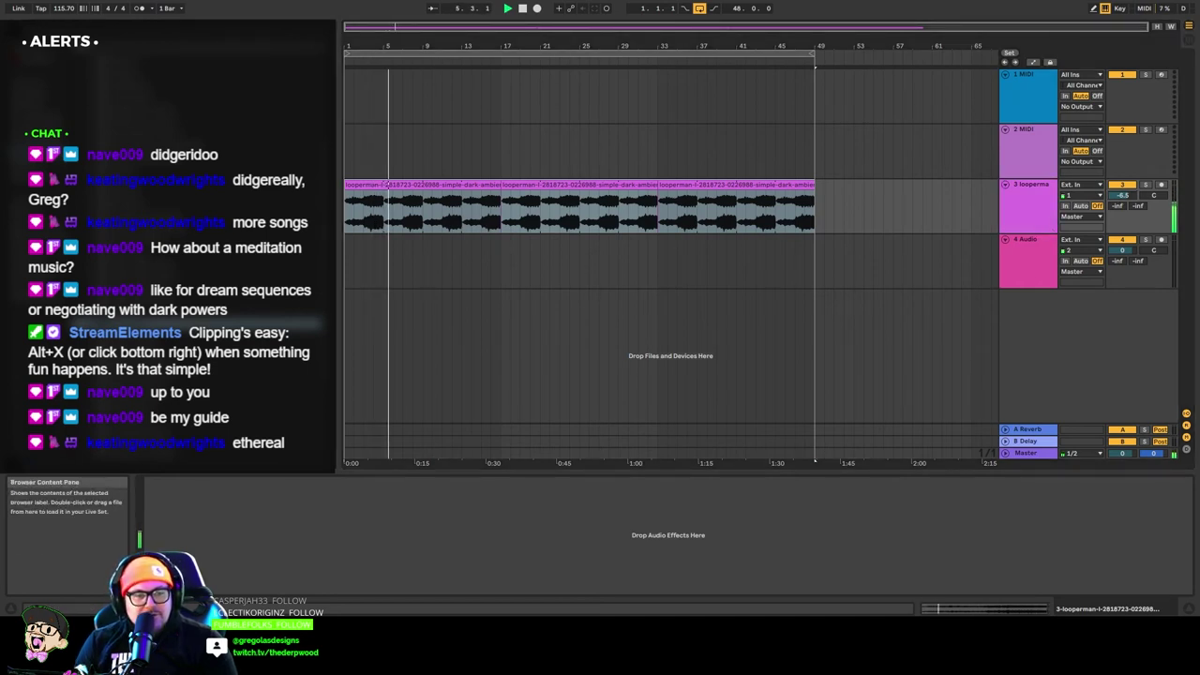
Stop playback and delete the second and third looperman clips, keeping only the one in bars 1 to 17.
click(475, 184)
key(space)
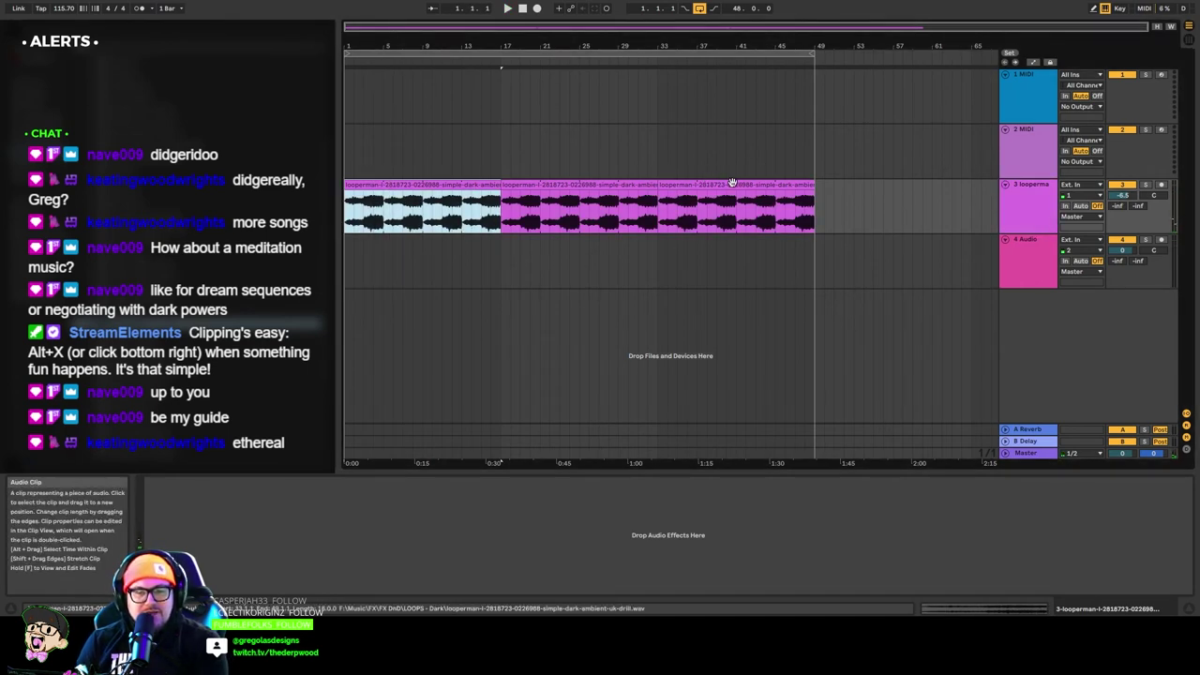
click(736, 183)
shift+click(571, 186)
key(Delete)
Open the remaining clip, move its end warp marker to 4.4.4 and its first warp marker to -1.4.1, and start playback.
click(405, 184)
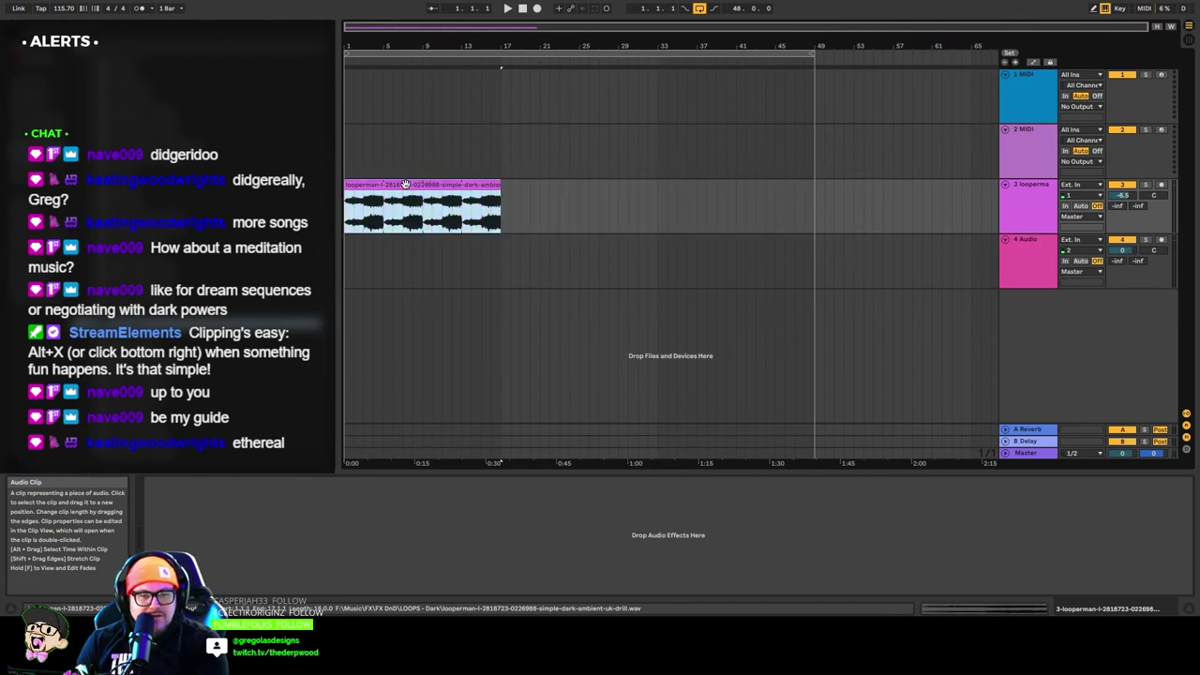
double_click(405, 184)
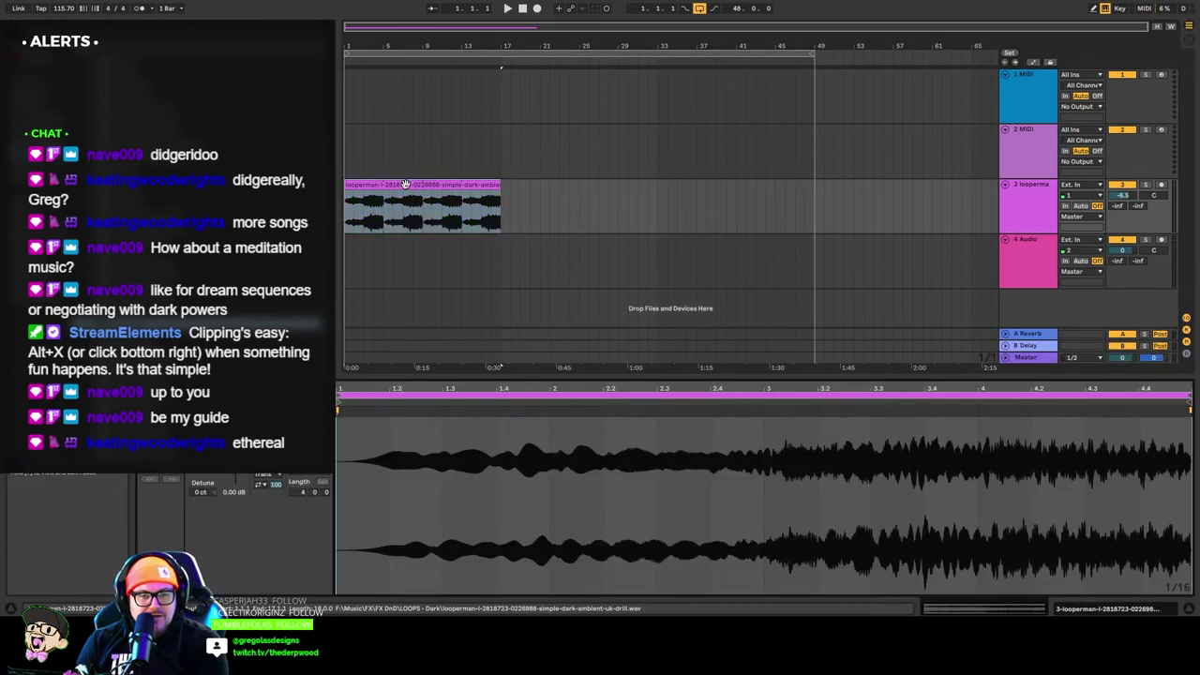
click(1188, 418)
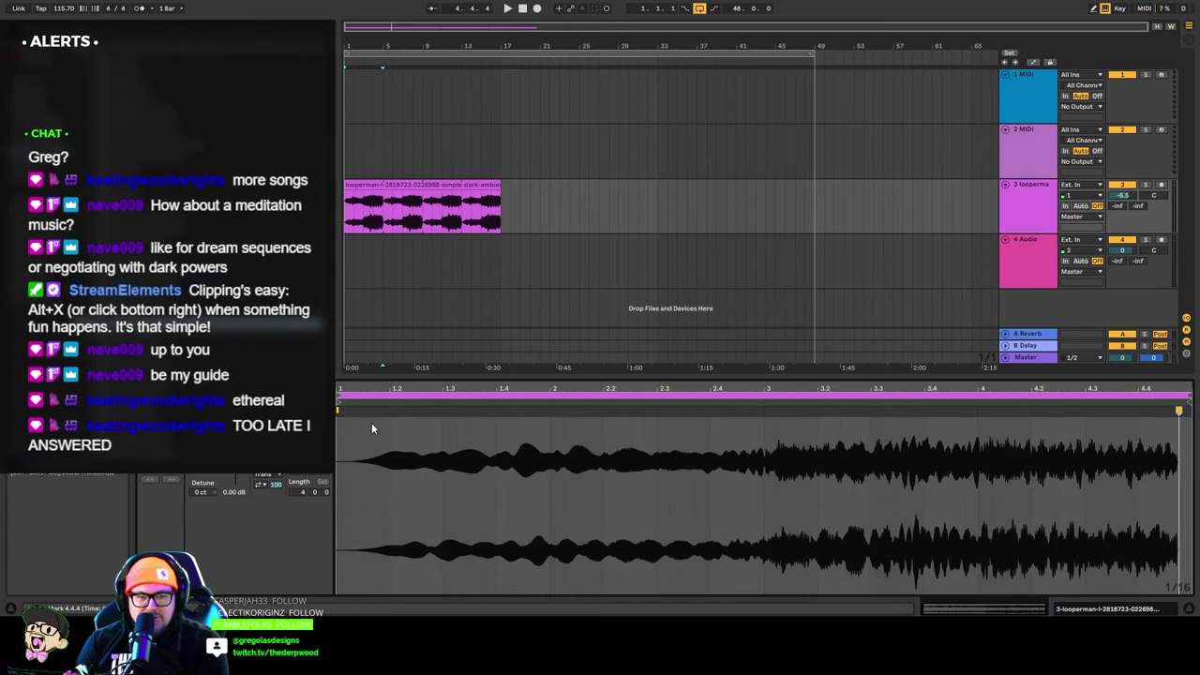
mouse_move(338, 410)
mouse_down()
mouse_move(416, 410)
mouse_move(404, 411)
mouse_up()
key(space)
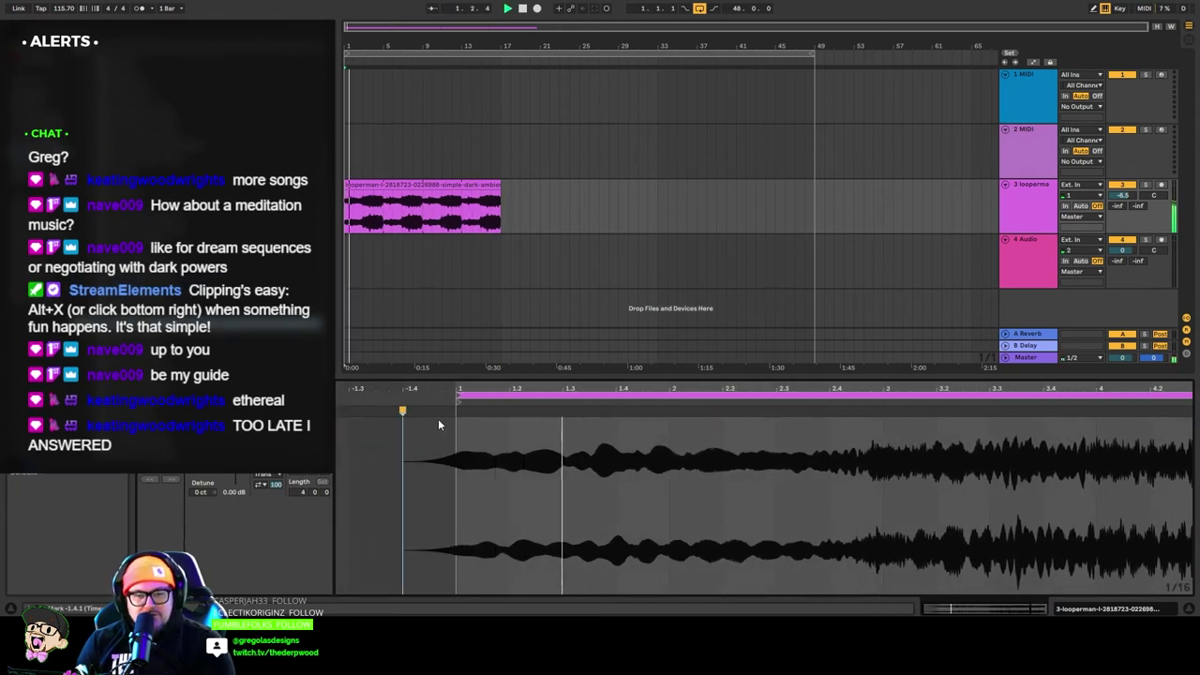
Turn off the clip's grid, nudge the first warp marker slightly earlier to about -1.3.4, and stop playback.
right_click(392, 467)
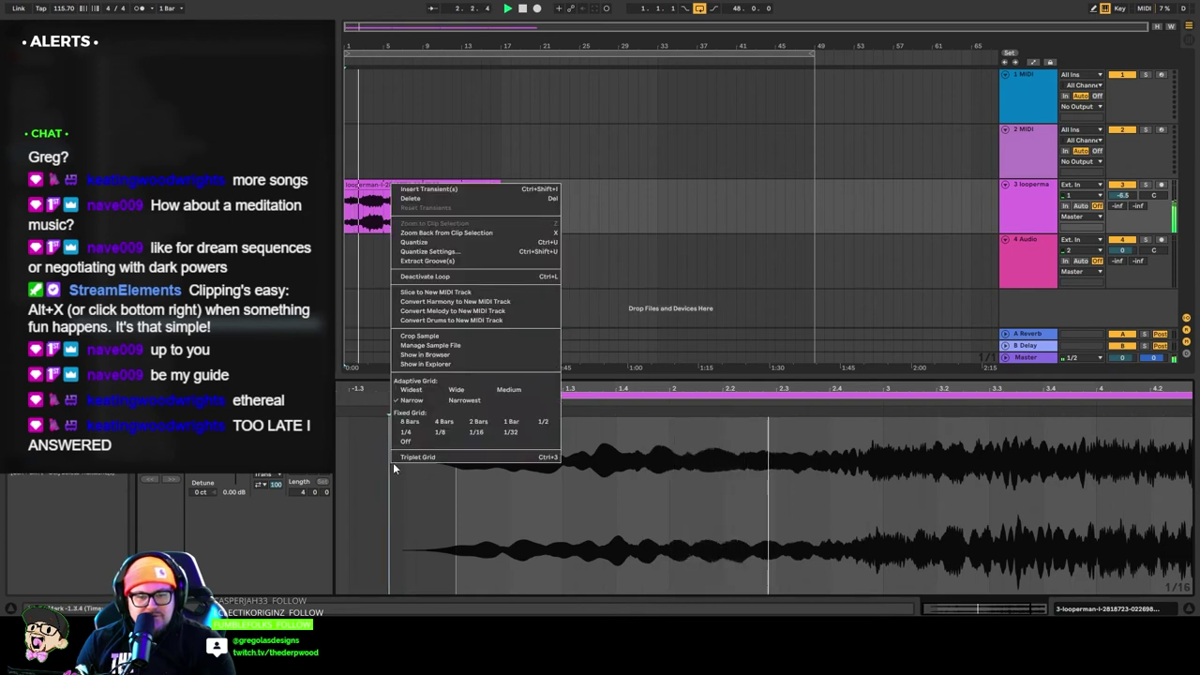
click(405, 441)
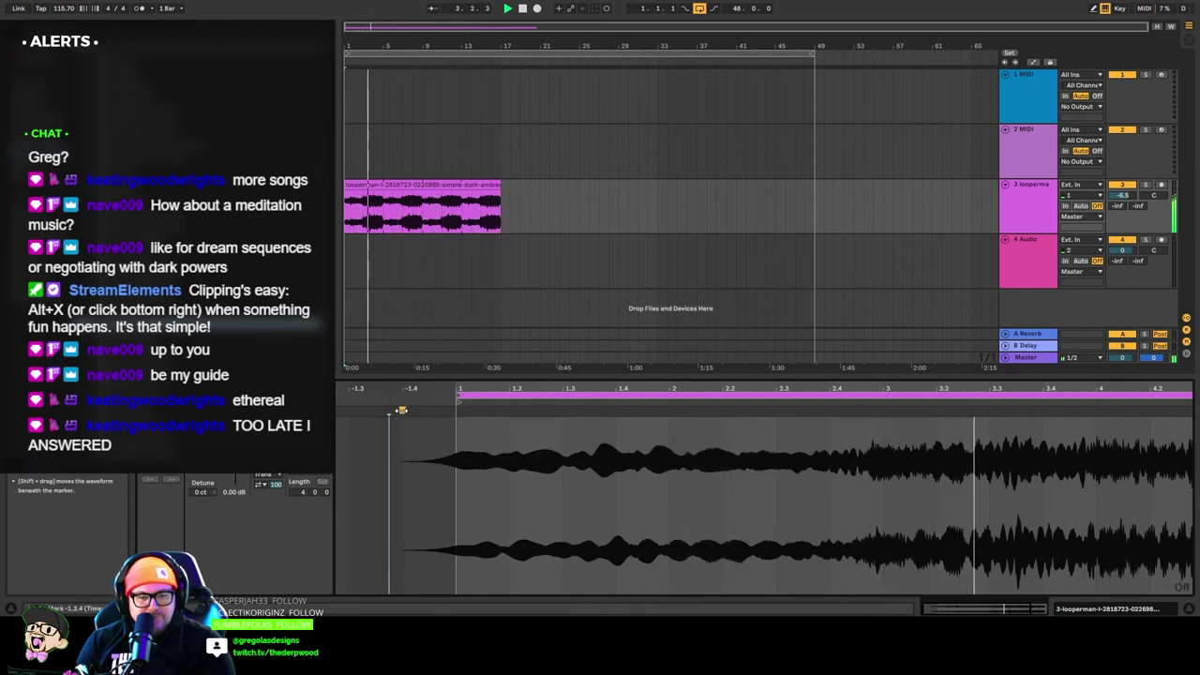
drag(401, 409, 396, 411)
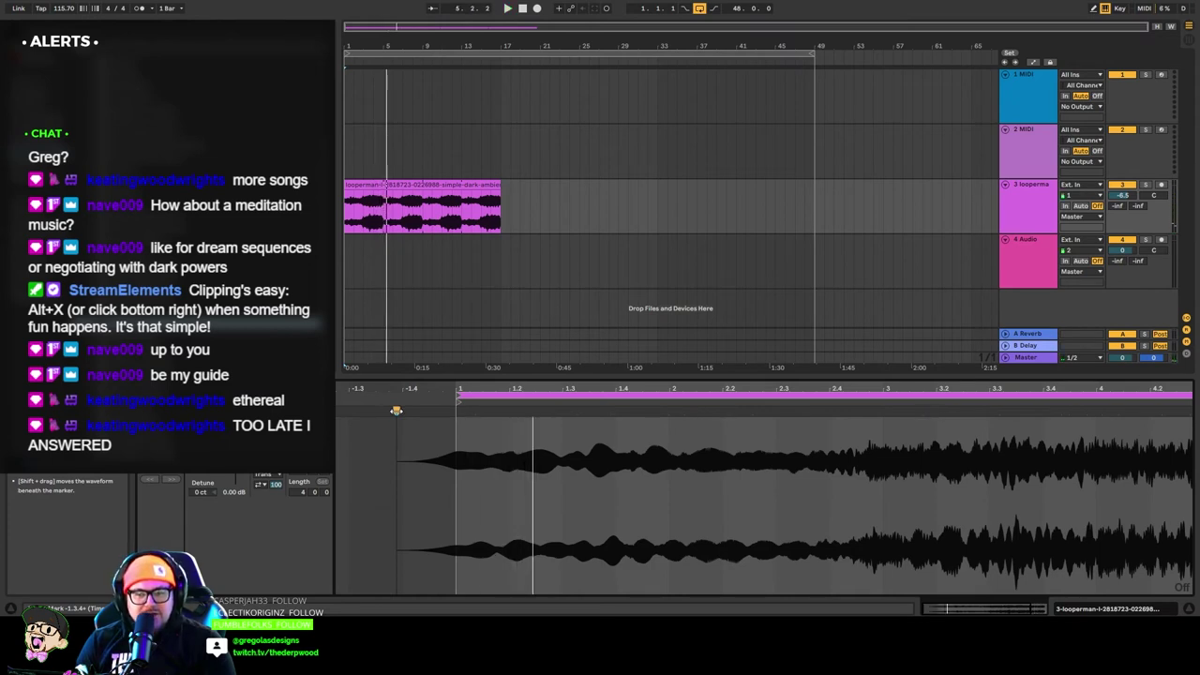
key(space)
Split out bars 3 to 5 of the looperman clip and delete the material around that section.
mouse_move(395, 409)
mouse_down()
mouse_move(343, 418)
mouse_move(339, 434)
mouse_move(833, 482)
mouse_up()
click(402, 184)
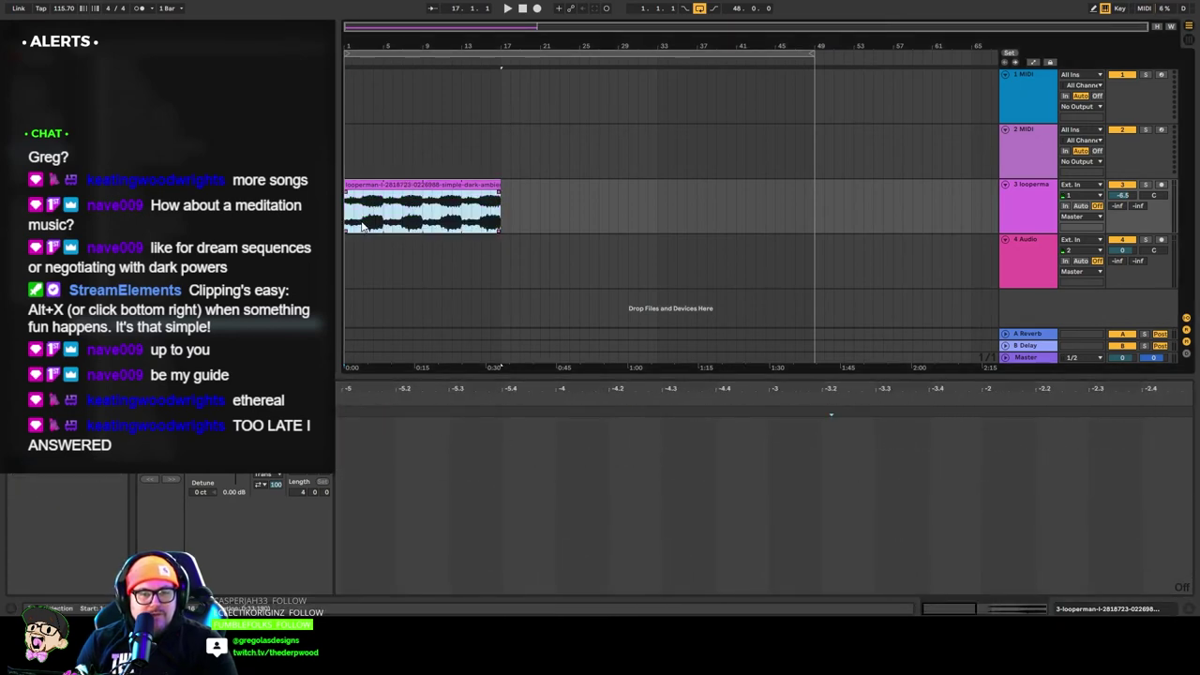
drag(362, 225, 383, 220)
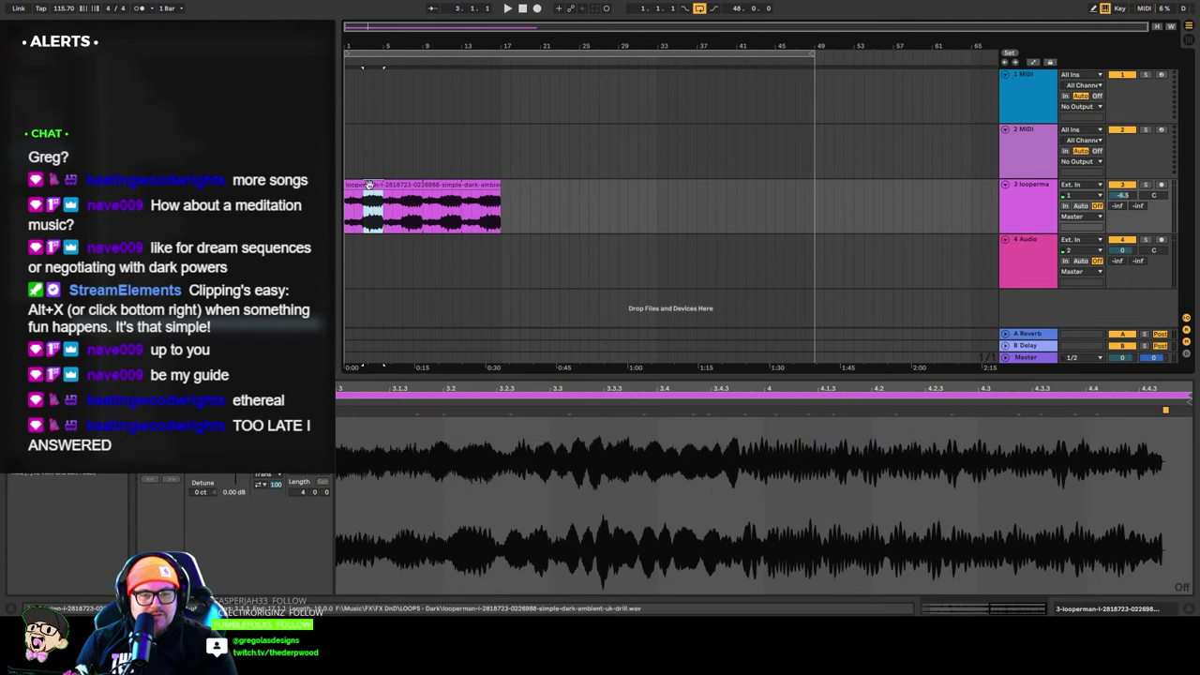
key(ctrl+e)
key(Delete)
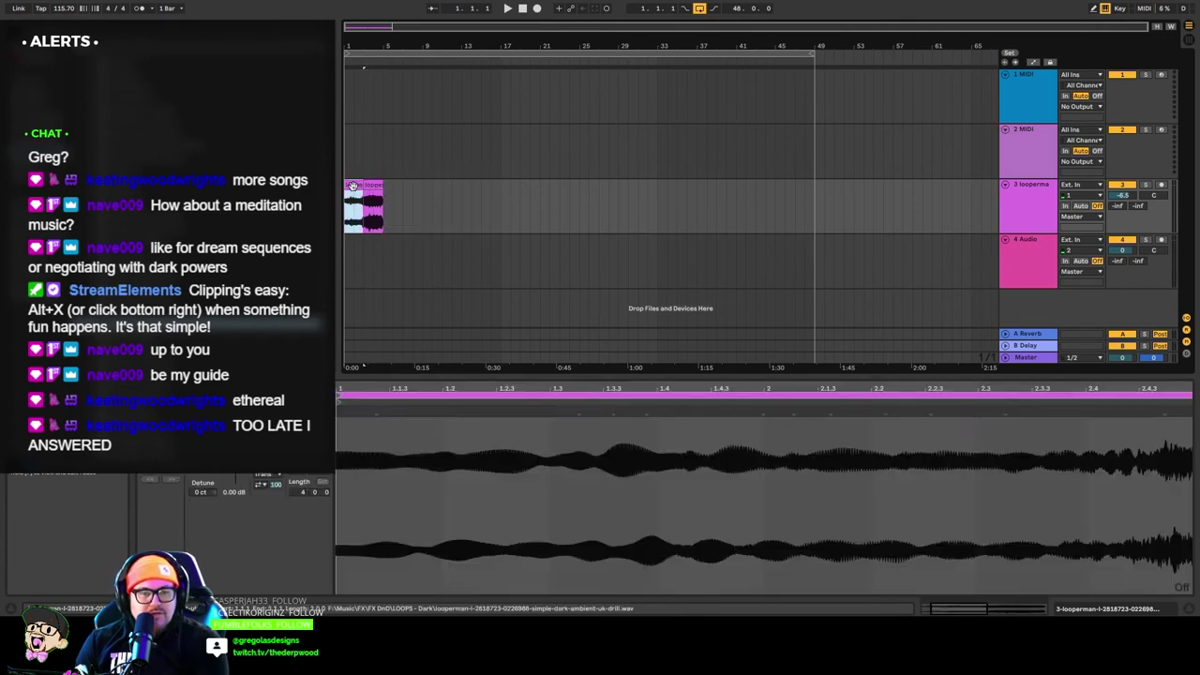
Play the two-bar clip, stretch its last warp marker to bar 5, and play it again.
key(space)
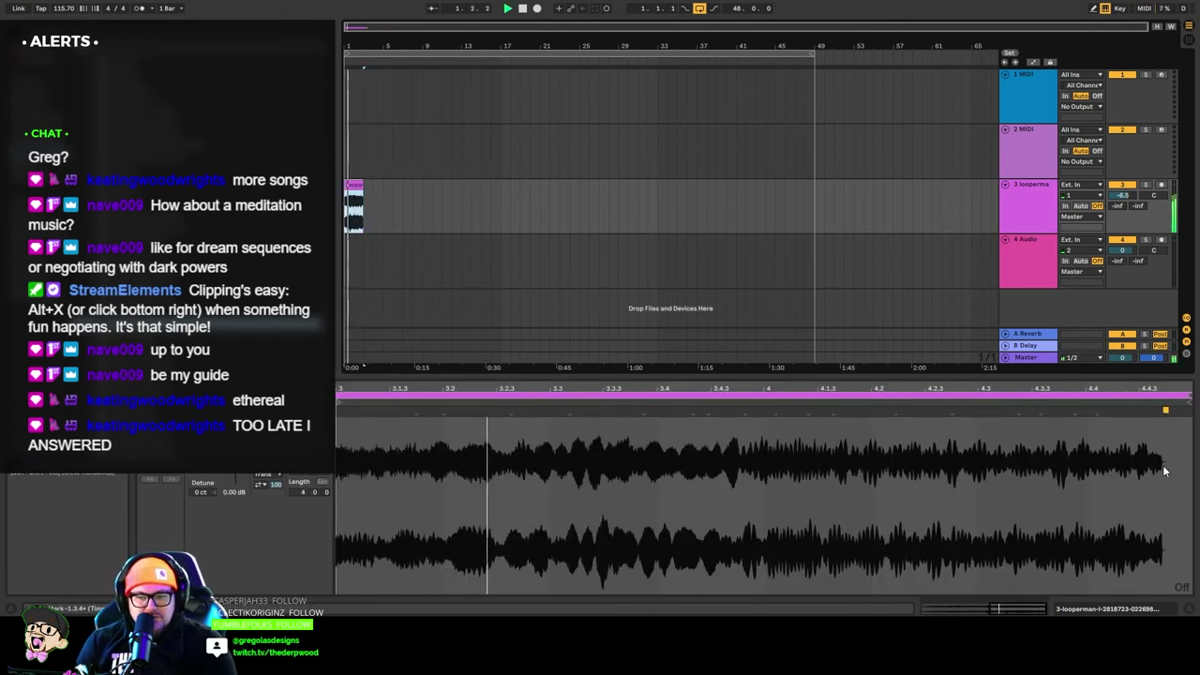
key(space)
mouse_move(1165, 410)
mouse_down()
mouse_move(1191, 415)
mouse_move(1177, 413)
mouse_up()
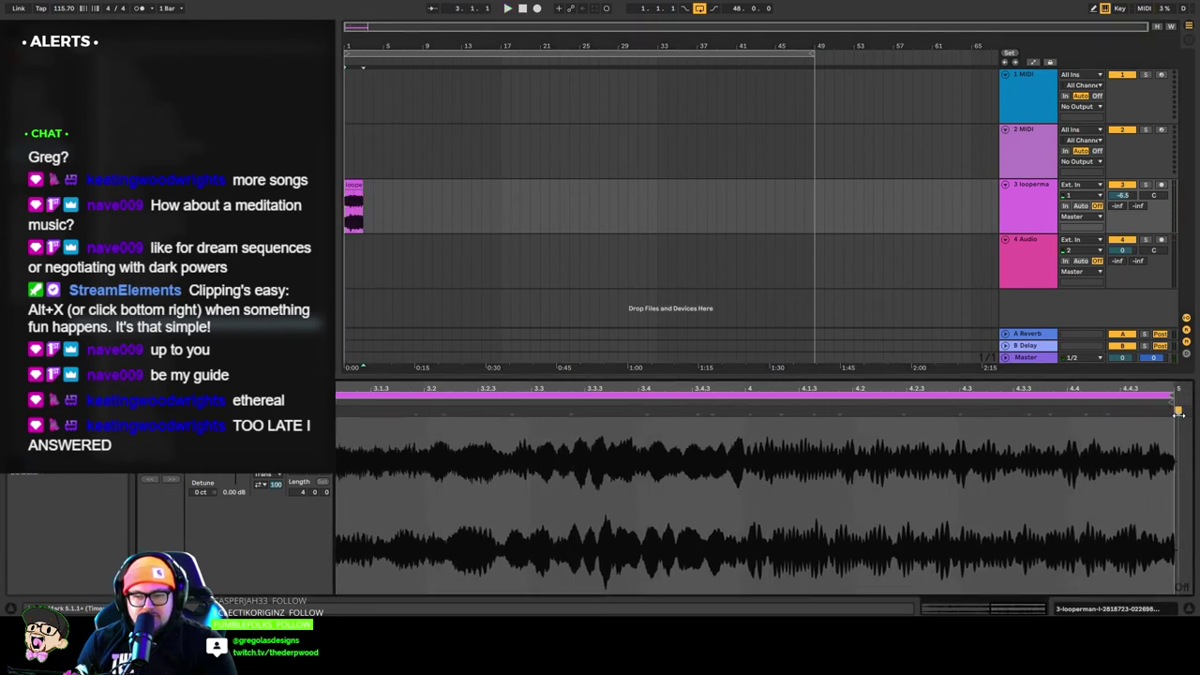
key(space)
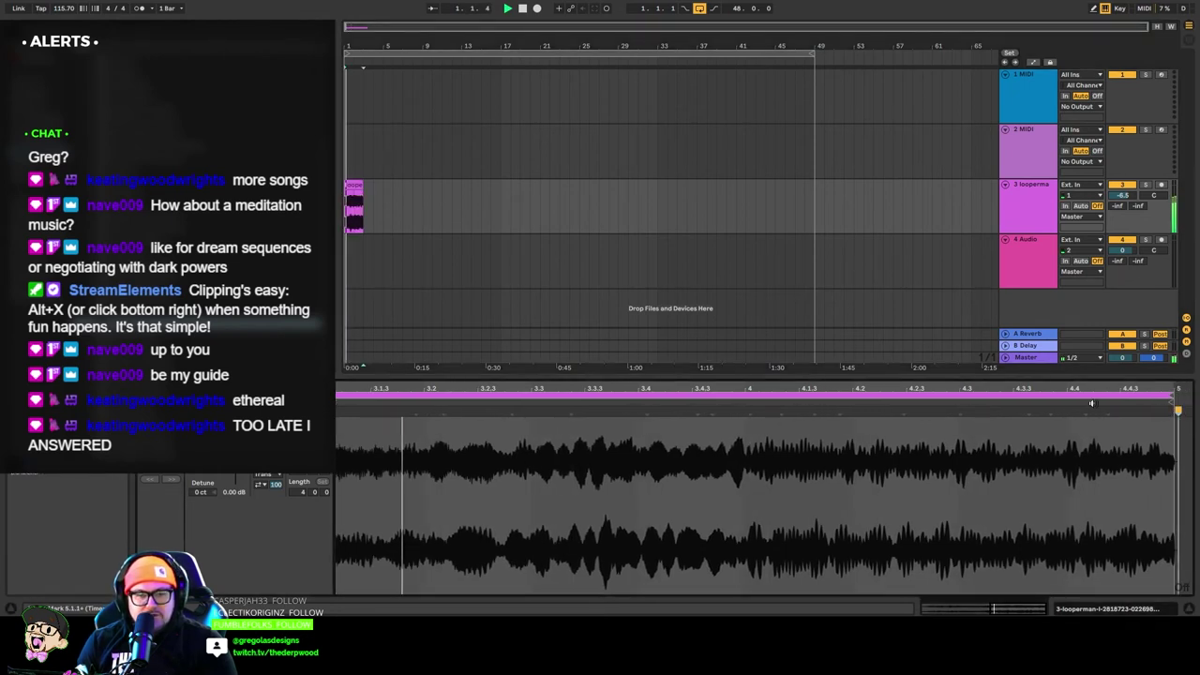
Stop playback and try extending the two-bar clip to bar 5.
click(352, 186)
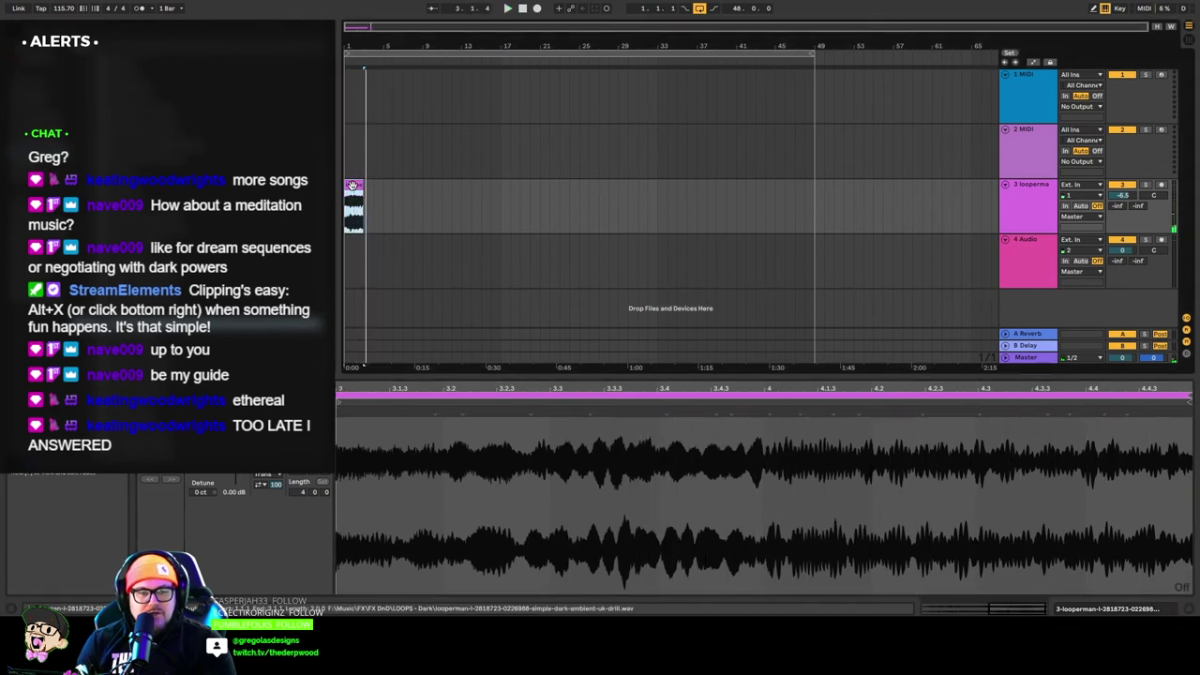
key(space)
drag(363, 186, 383, 187)
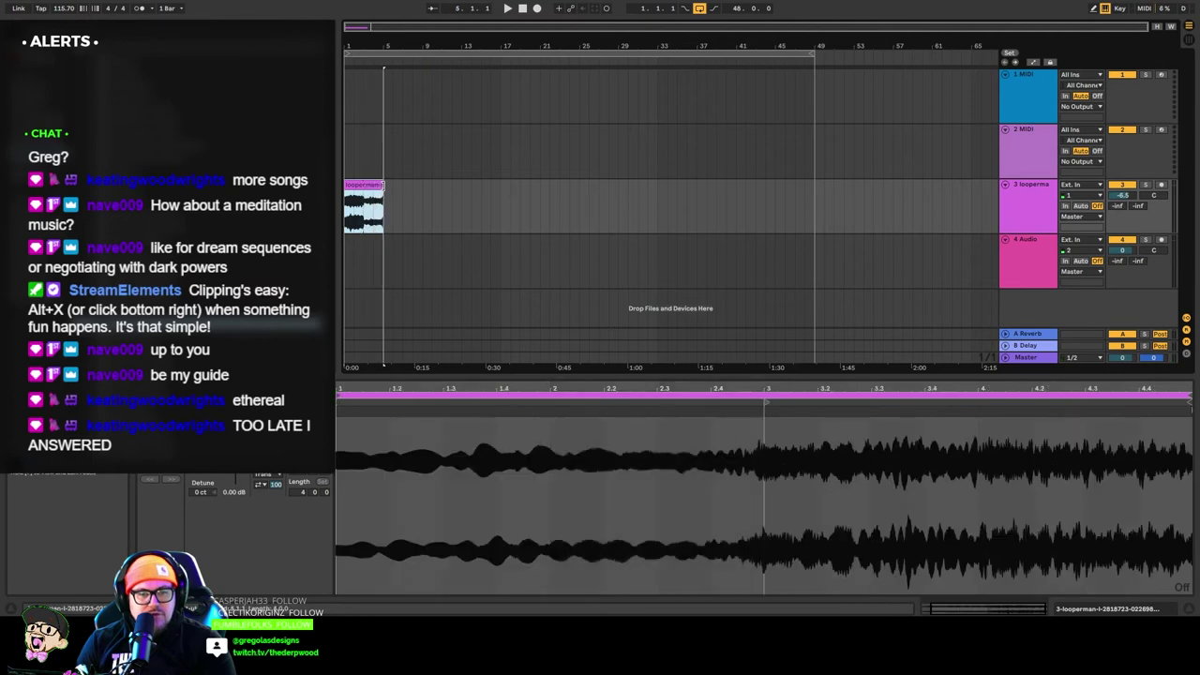
Duplicate the two-bar clip repeatedly until the copies reach bar 13, and play the sequence.
key(ctrl+d)
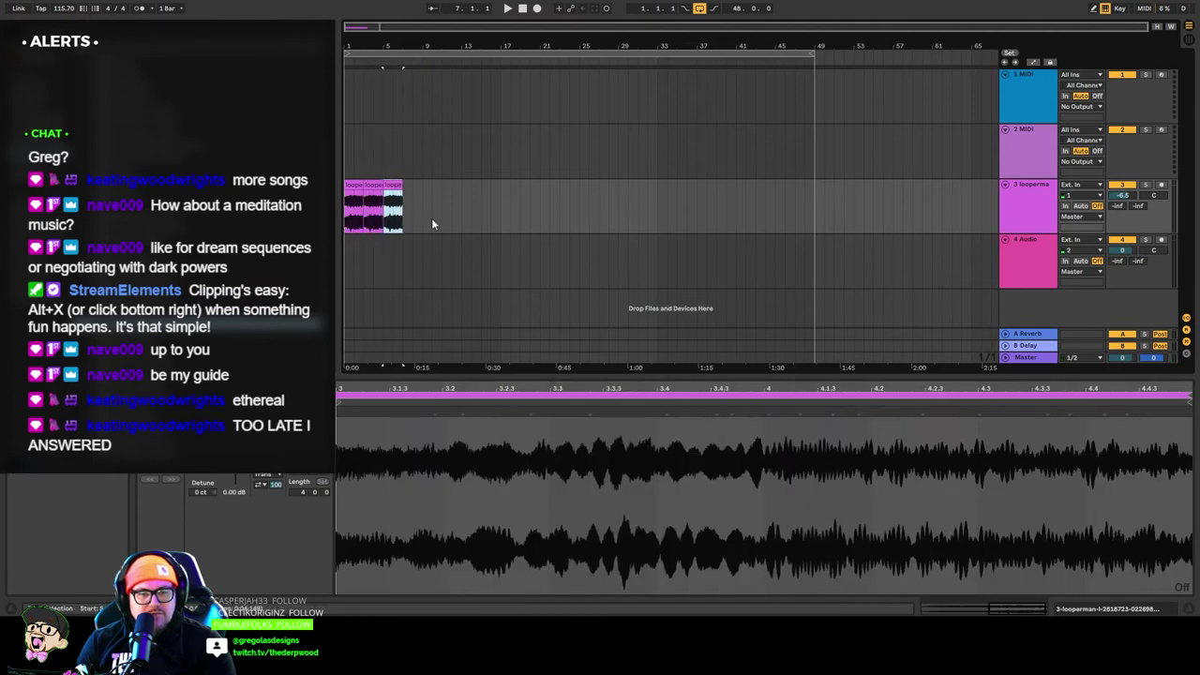
key(ctrl+d)
key(ctrl+d)
key(ctrl+d)
click(507, 7)
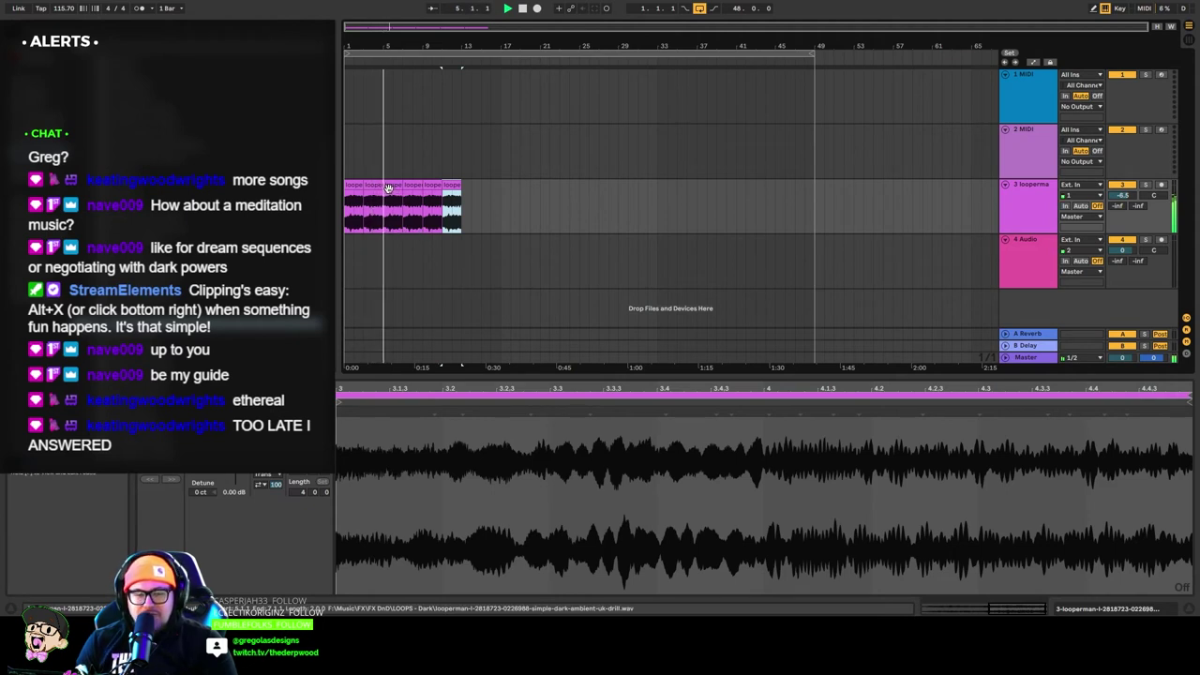
Undo the clip duplicates and stop playback.
key(ctrl+z)
key(ctrl+z)
key(ctrl+z)
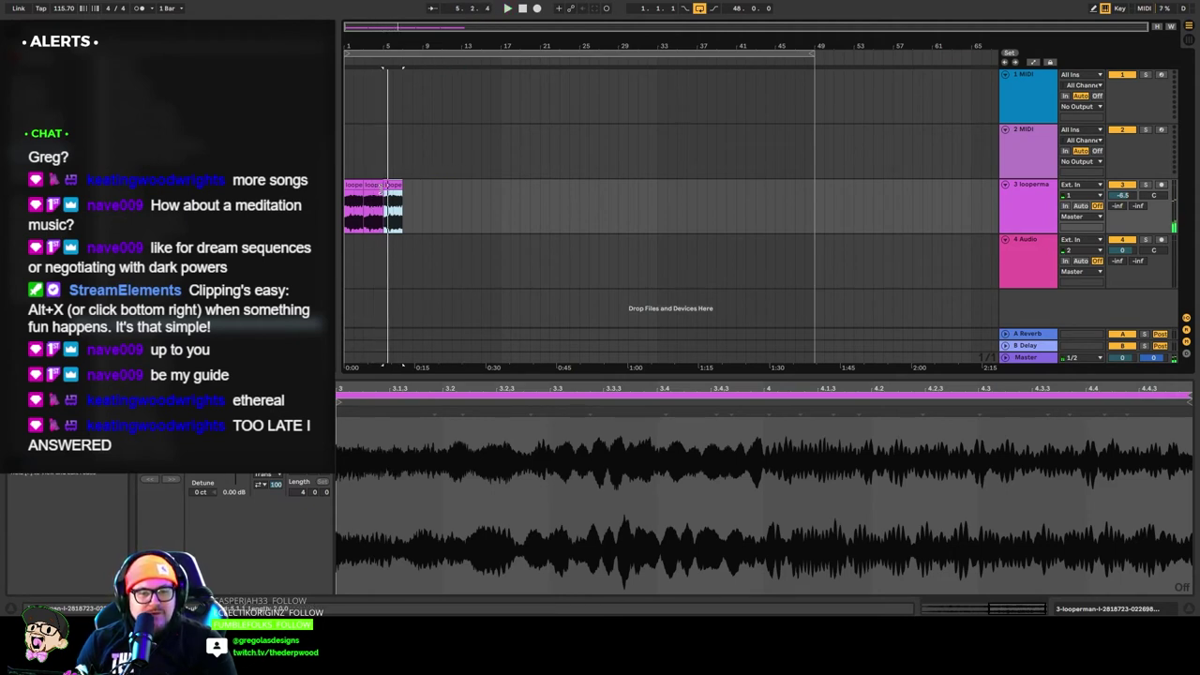
key(ctrl+z)
key(ctrl+z)
key(space)
Bring back the full four-bar loop clip and place it at bar 1, ending at bar 5.
drag(356, 189, 414, 186)
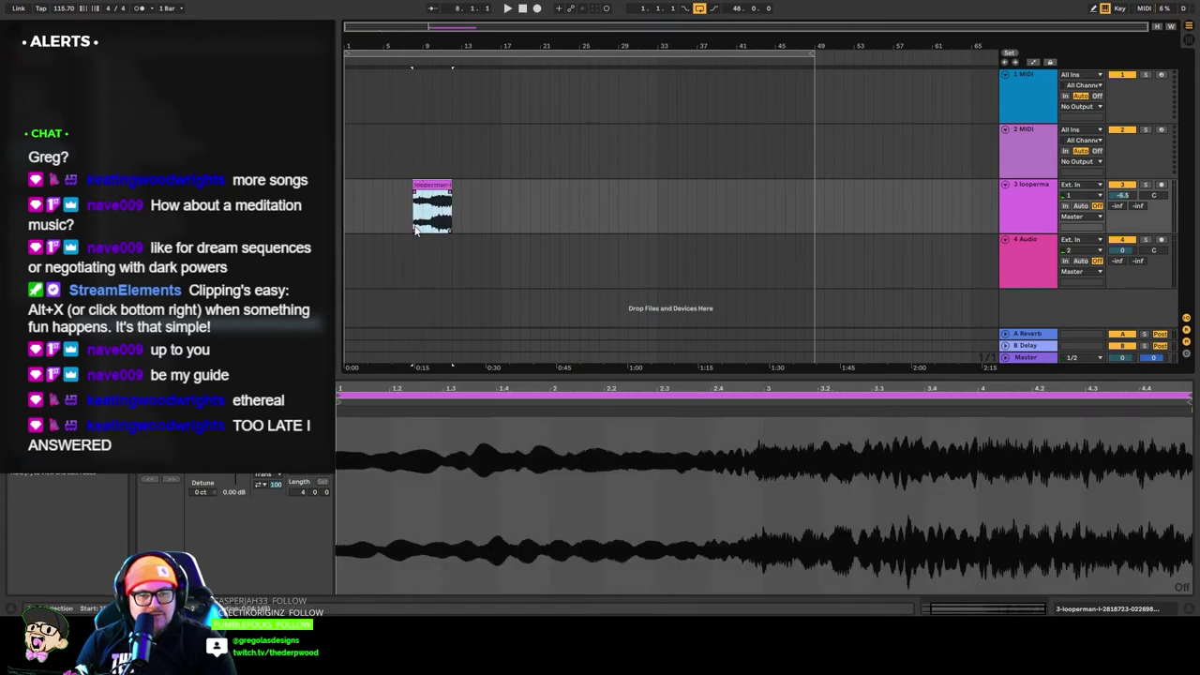
drag(416, 229, 383, 186)
key(Delete)
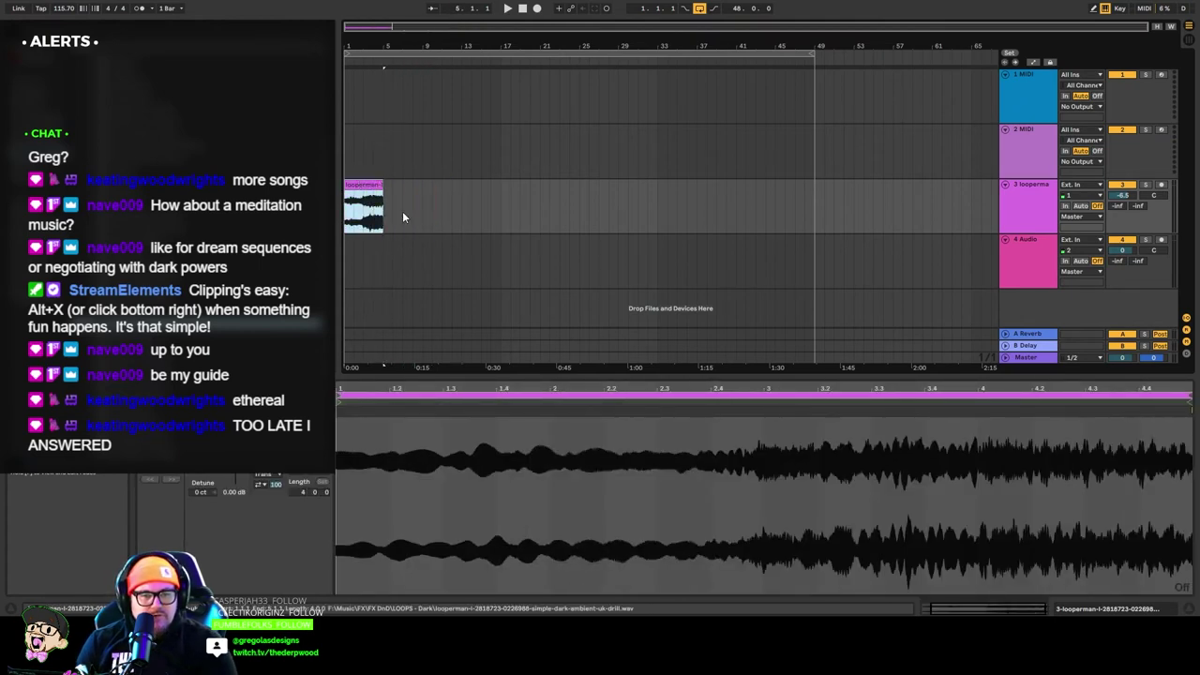
Nudge the clip's first warp marker slightly later to about -1.4.1 and play the loop.
drag(369, 389, 370, 361)
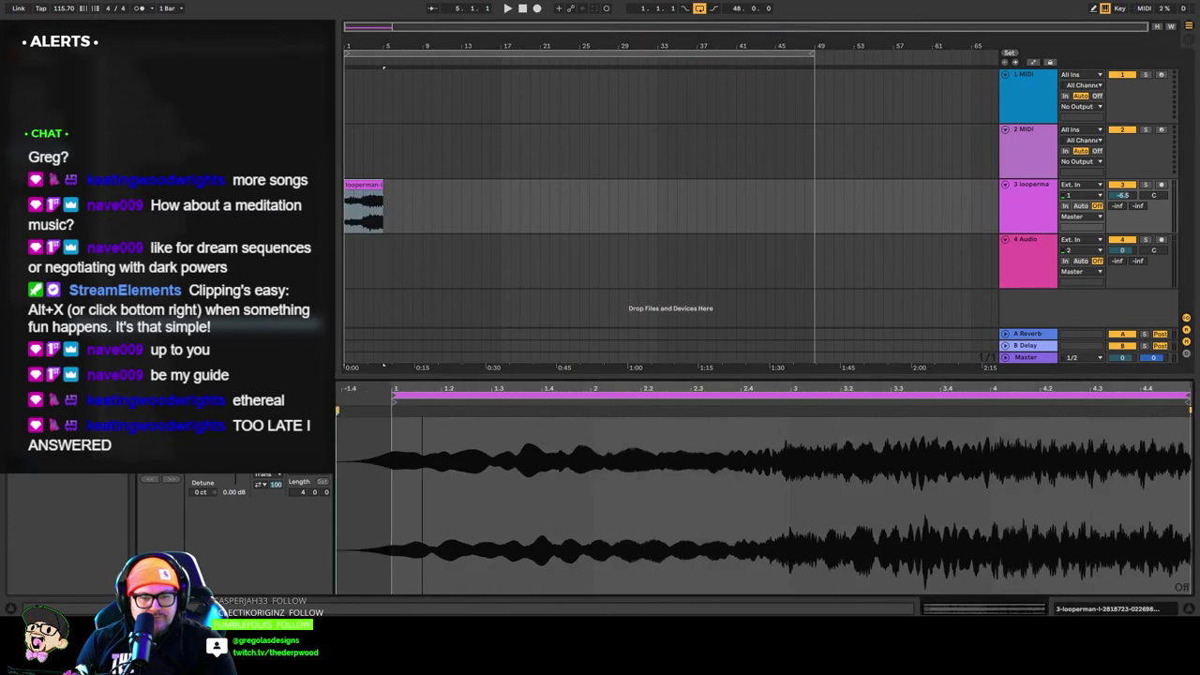
drag(339, 410, 346, 410)
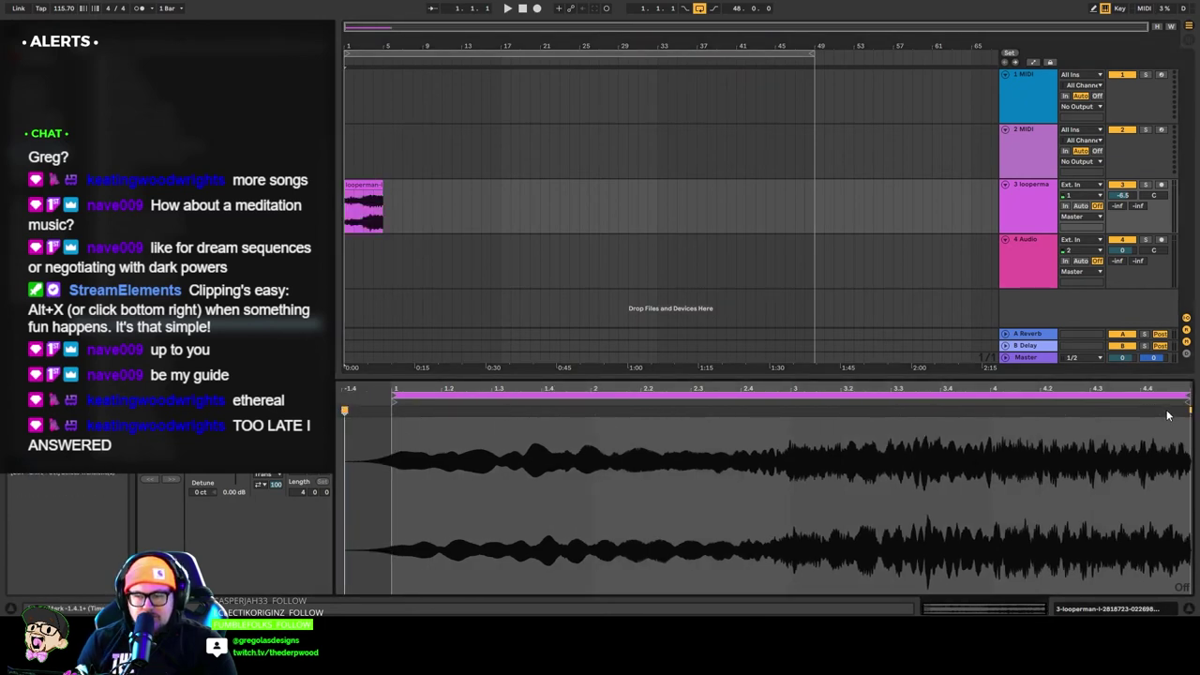
key(space)
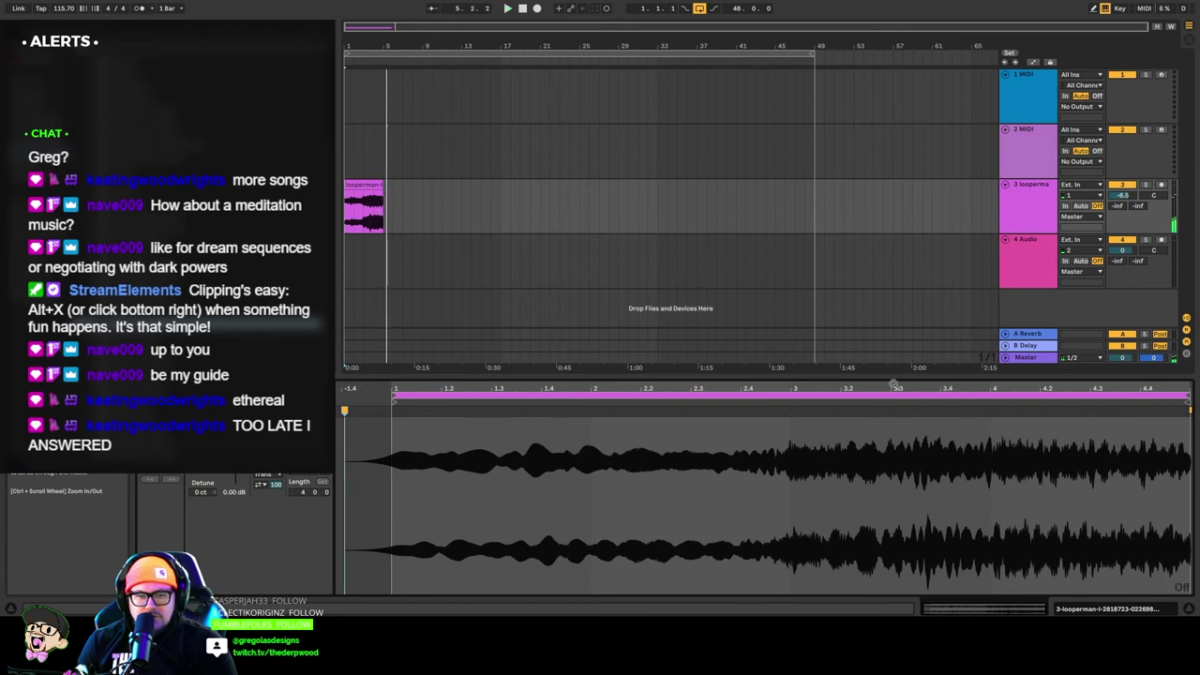
Extend the clip to bar 17 to audition its repeats, and cut it back to end at bar 5.
drag(384, 187, 504, 188)
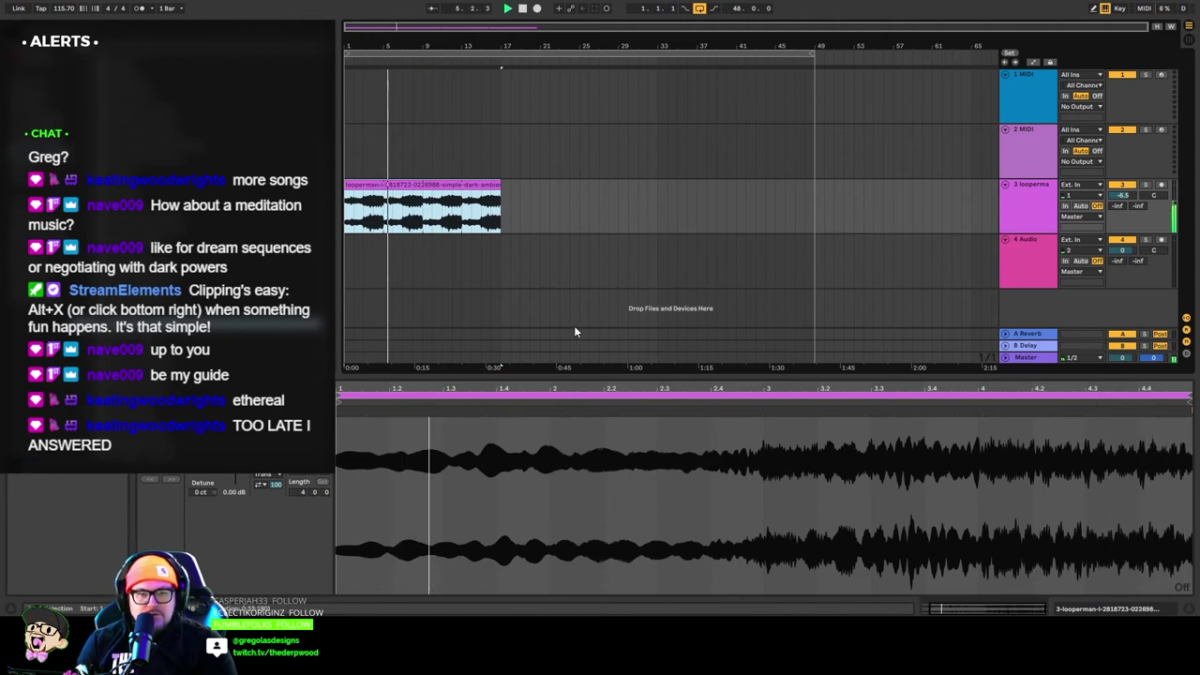
click(384, 215)
key(space)
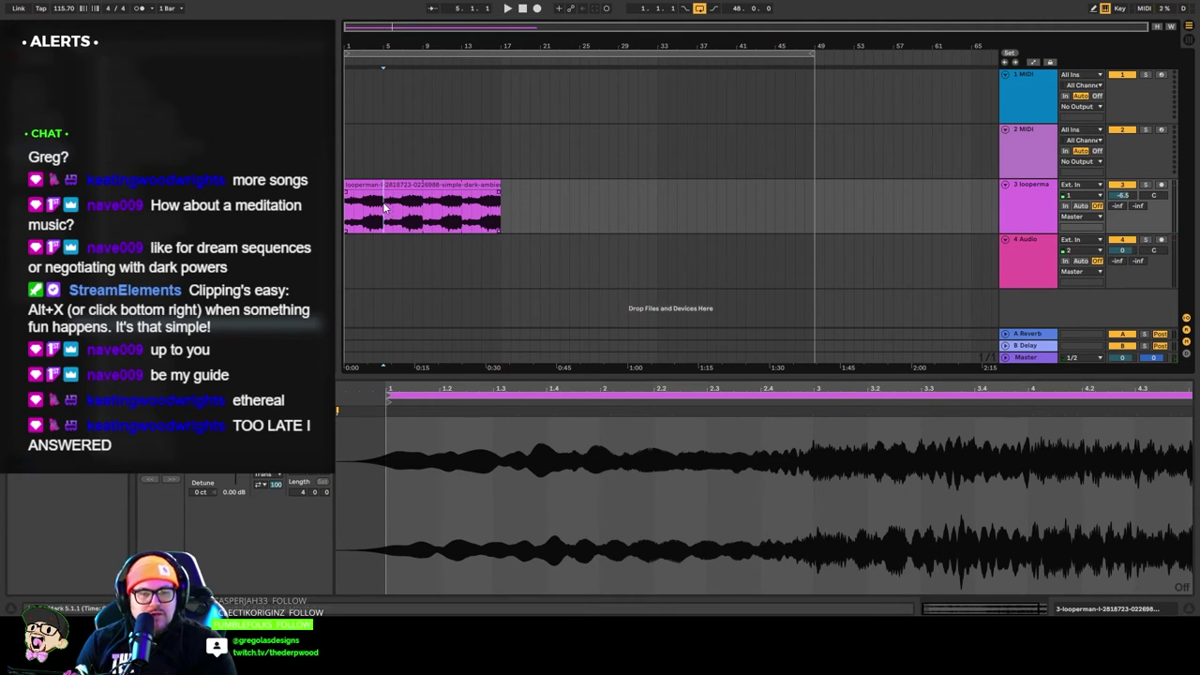
drag(385, 208, 505, 211)
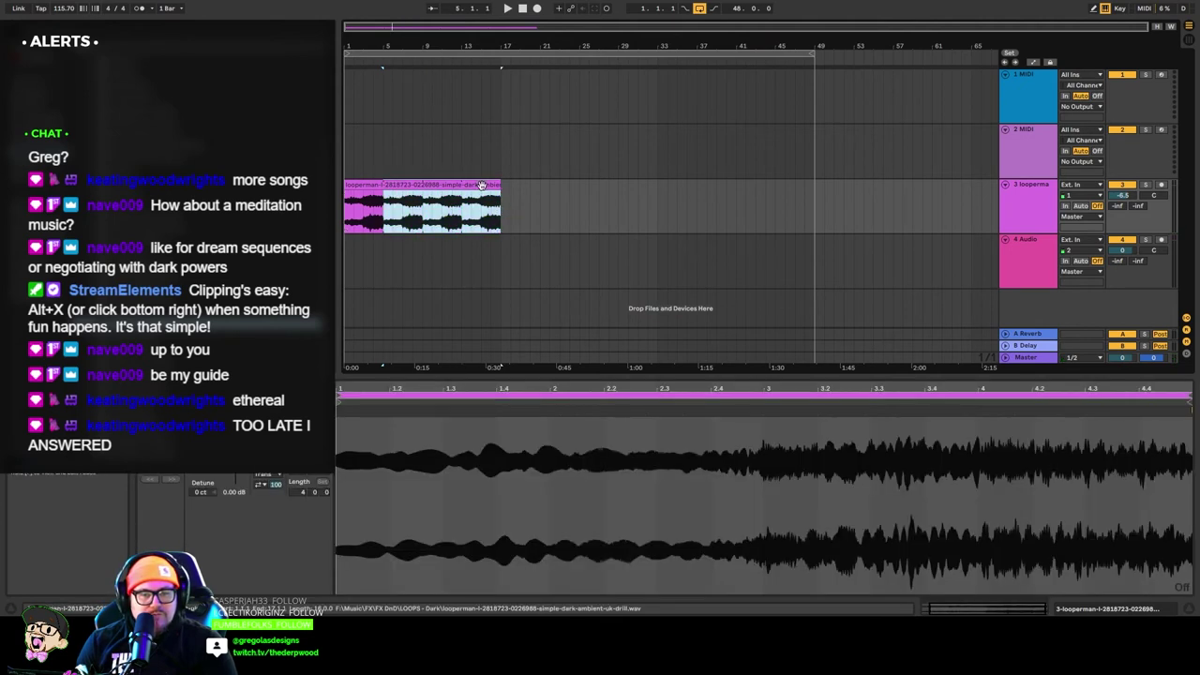
key(Delete)
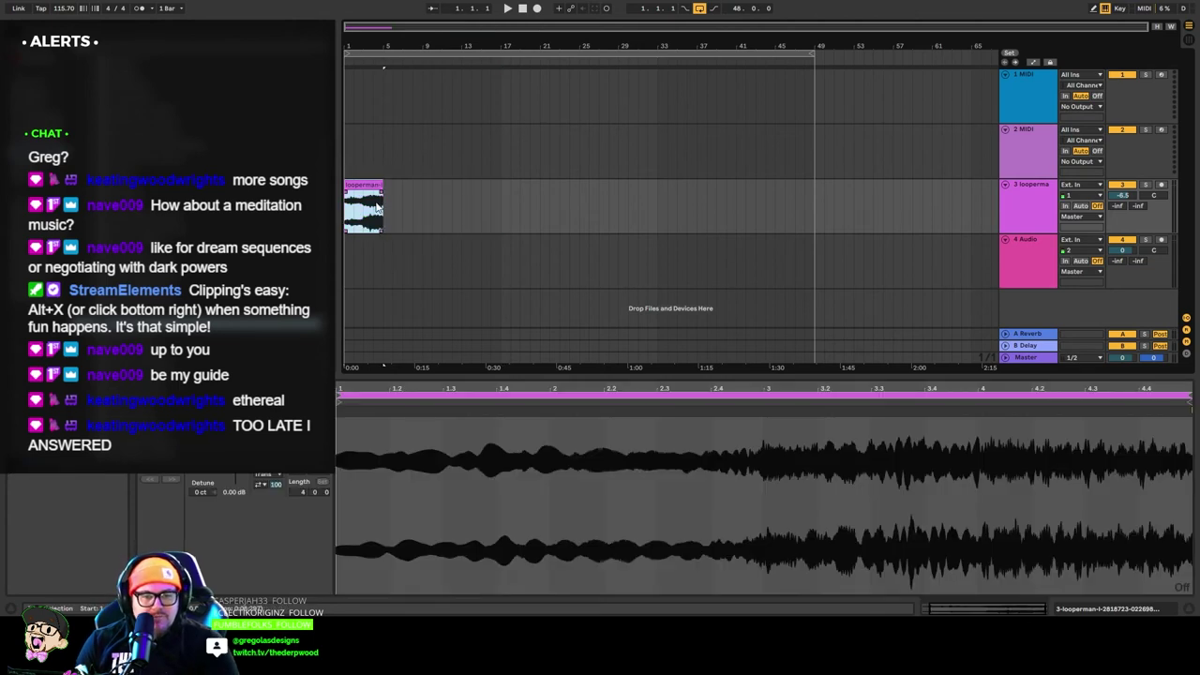
Clear the clip selection and select the looperman track.
click(379, 195)
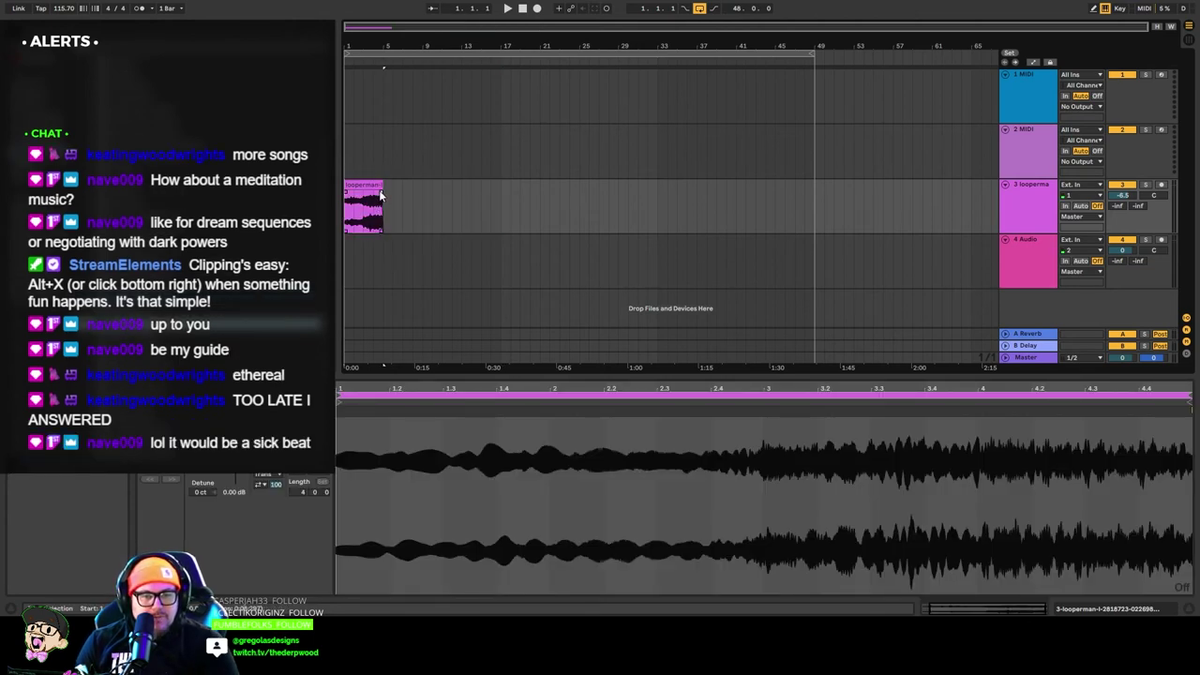
click(394, 261)
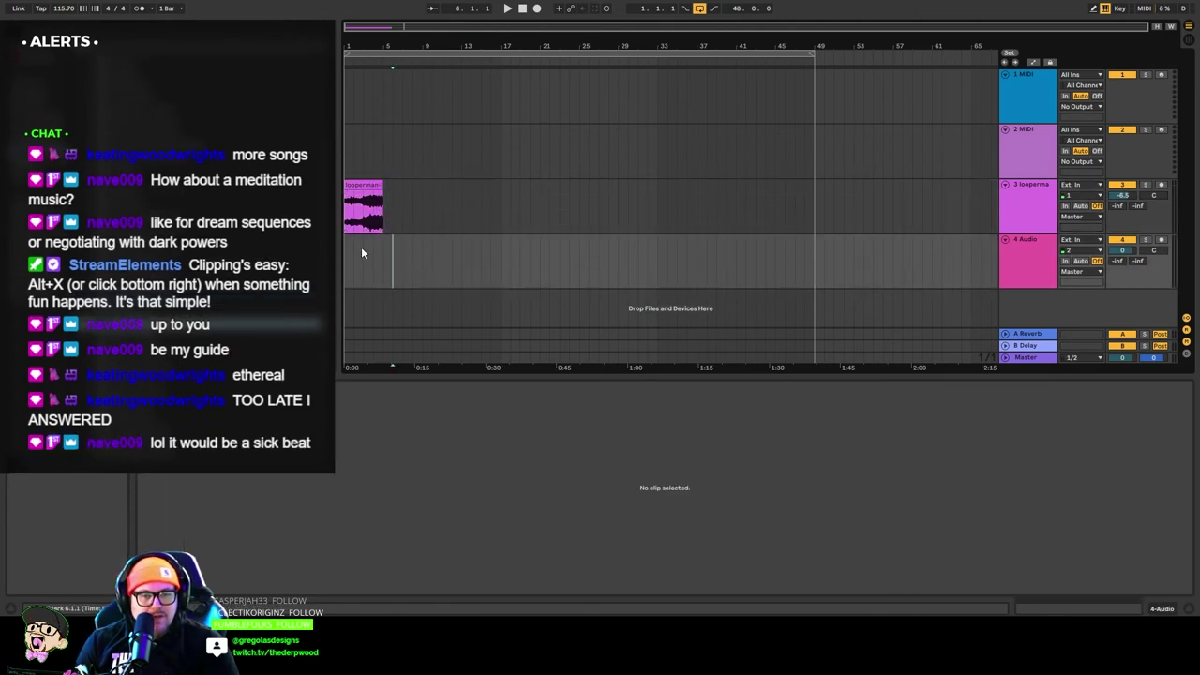
click(1003, 211)
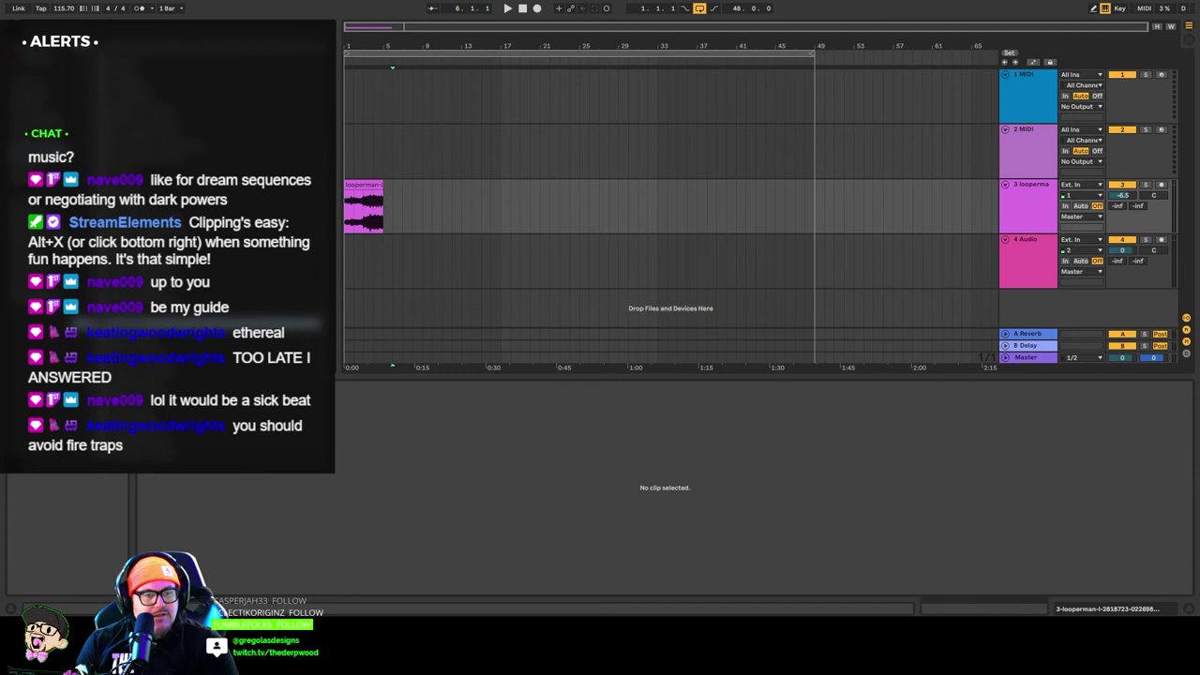
Bring up the looperman track's device chain and switch the arrangement to automation view.
double_click(1036, 193)
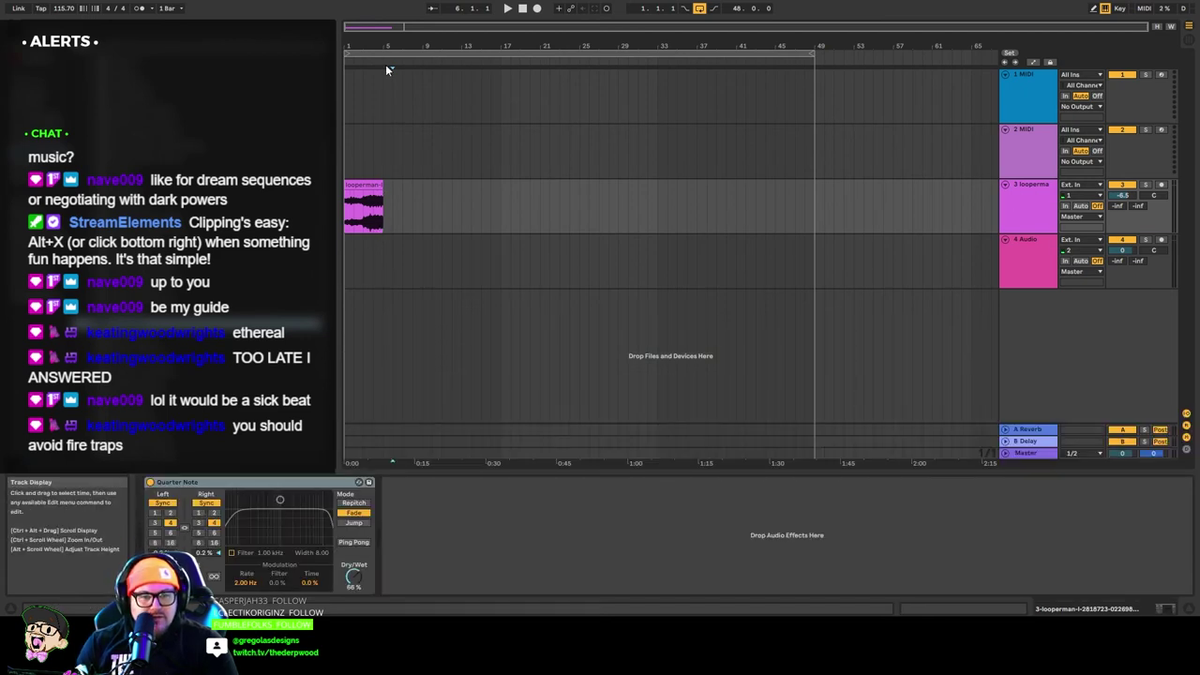
click(1036, 212)
click(111, 2)
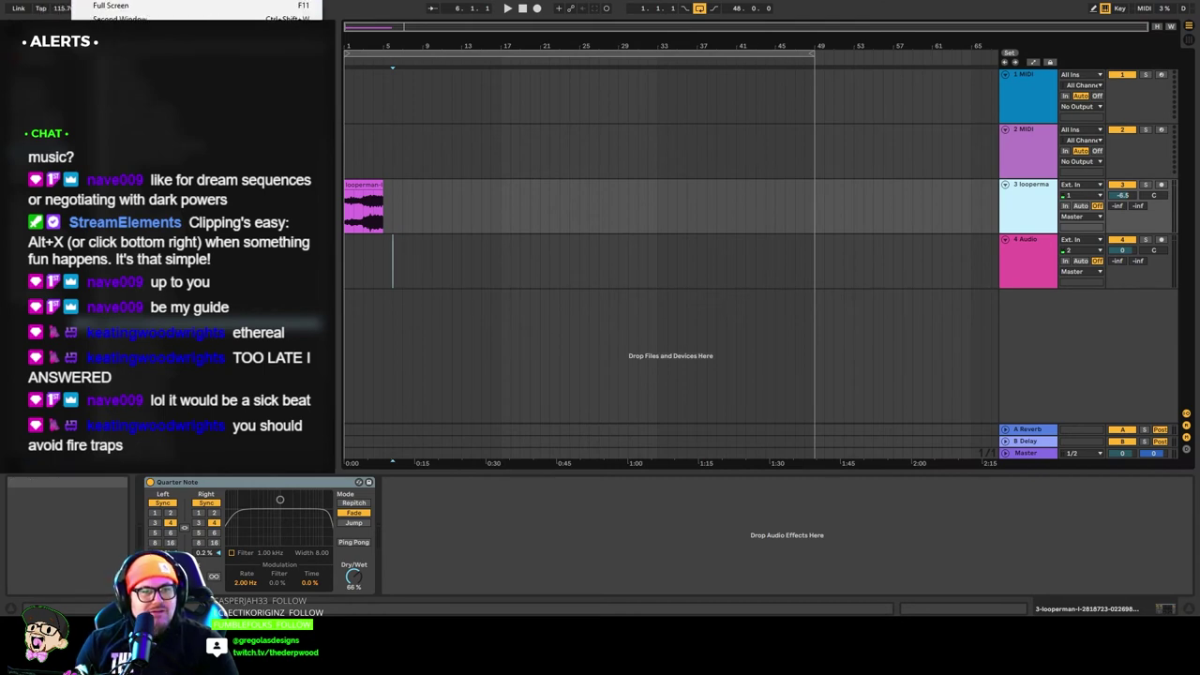
click(124, 192)
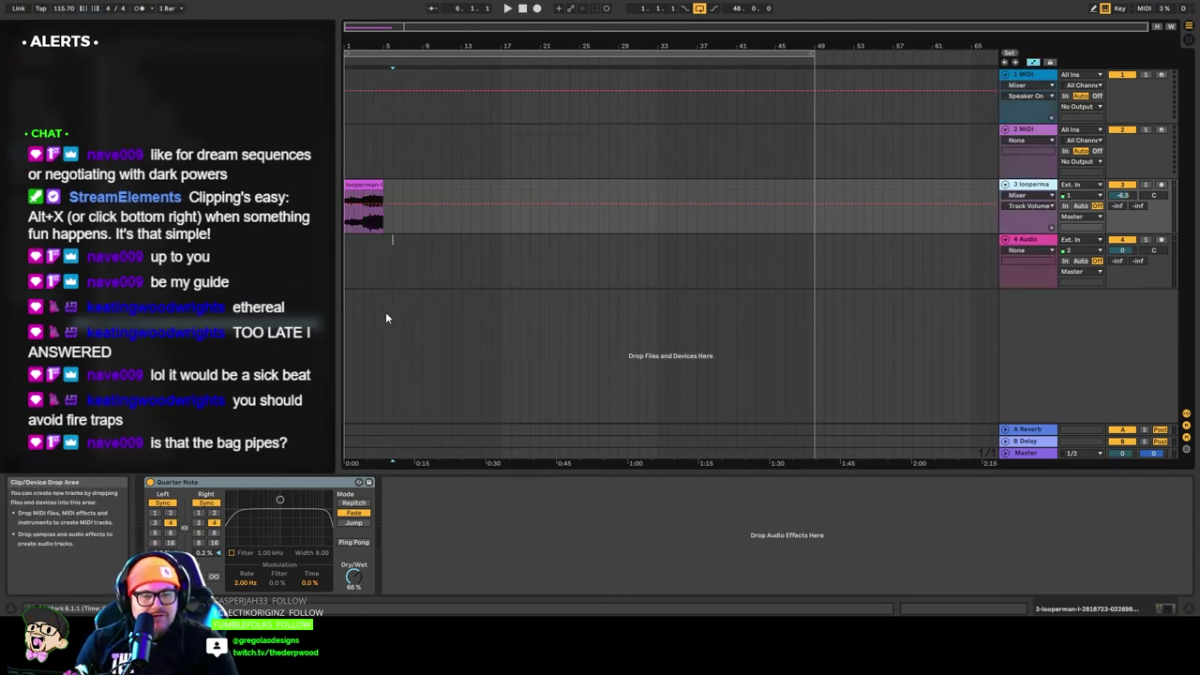
Automate the Quarter Note delay's Device On parameter to switch on just before the looperman clip ends at bar 5, and audition it.
drag(369, 45, 392, 98)
drag(469, 462, 468, 478)
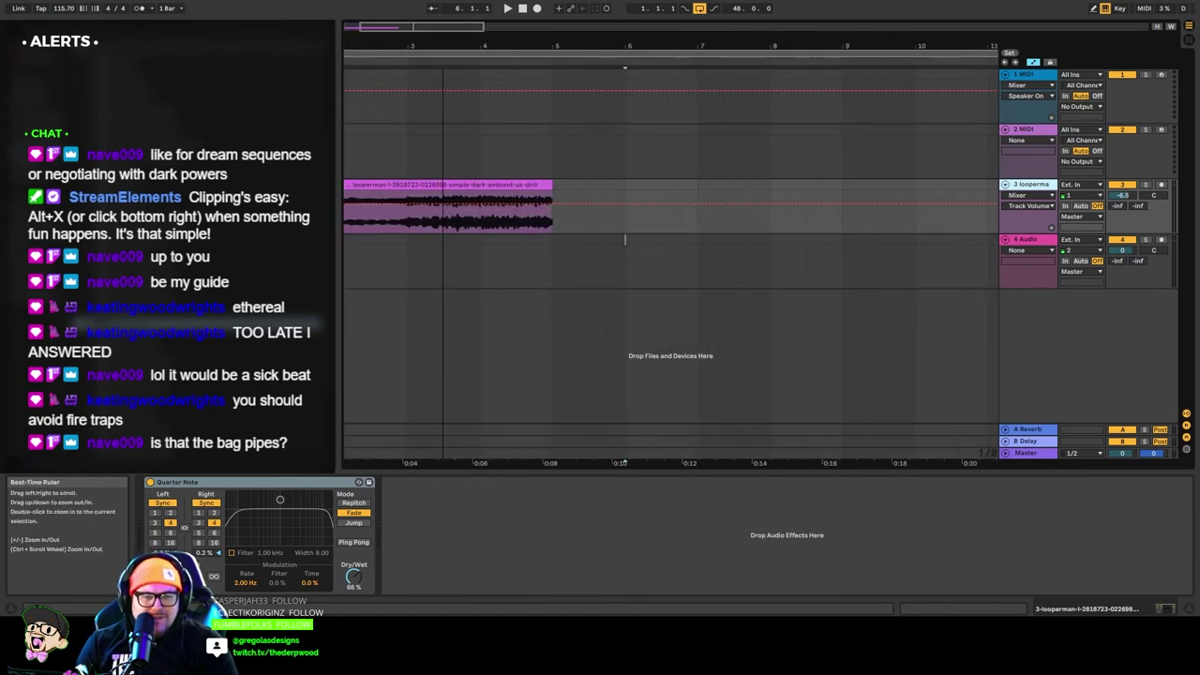
click(1029, 205)
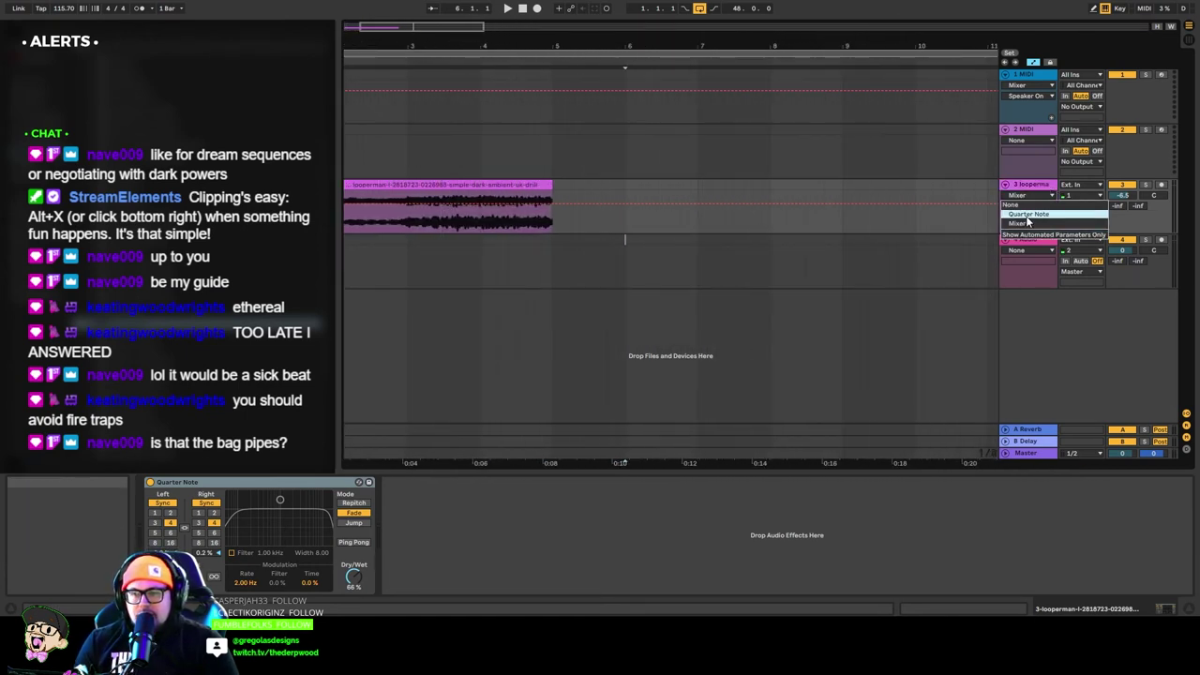
click(1027, 214)
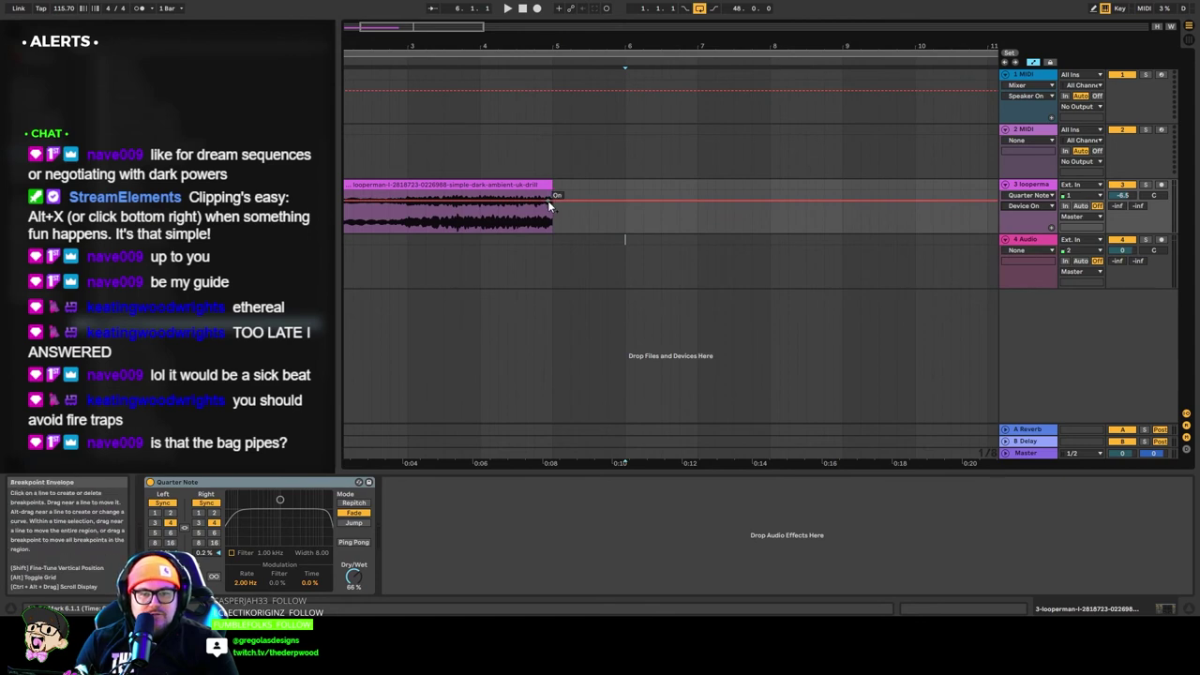
drag(543, 202, 544, 222)
click(537, 62)
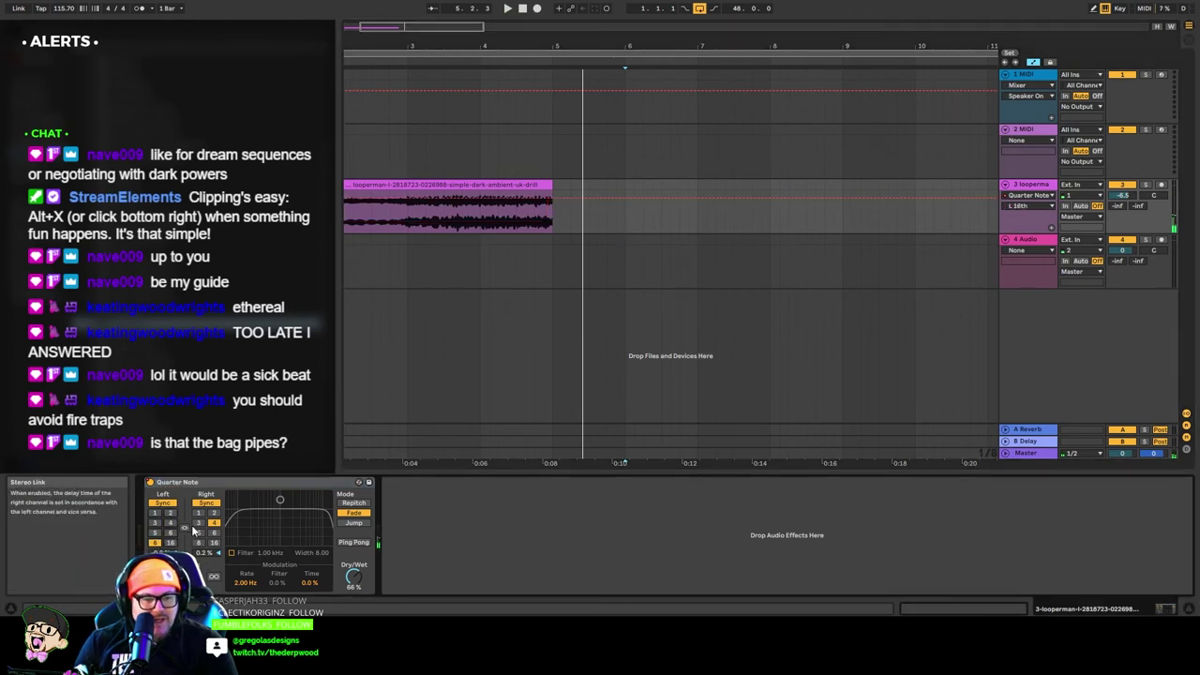
Set both channels of the Quarter Note delay to 8 sixteenths with Dry/Wet at 45%, and audition the clip's tail.
click(155, 542)
click(184, 575)
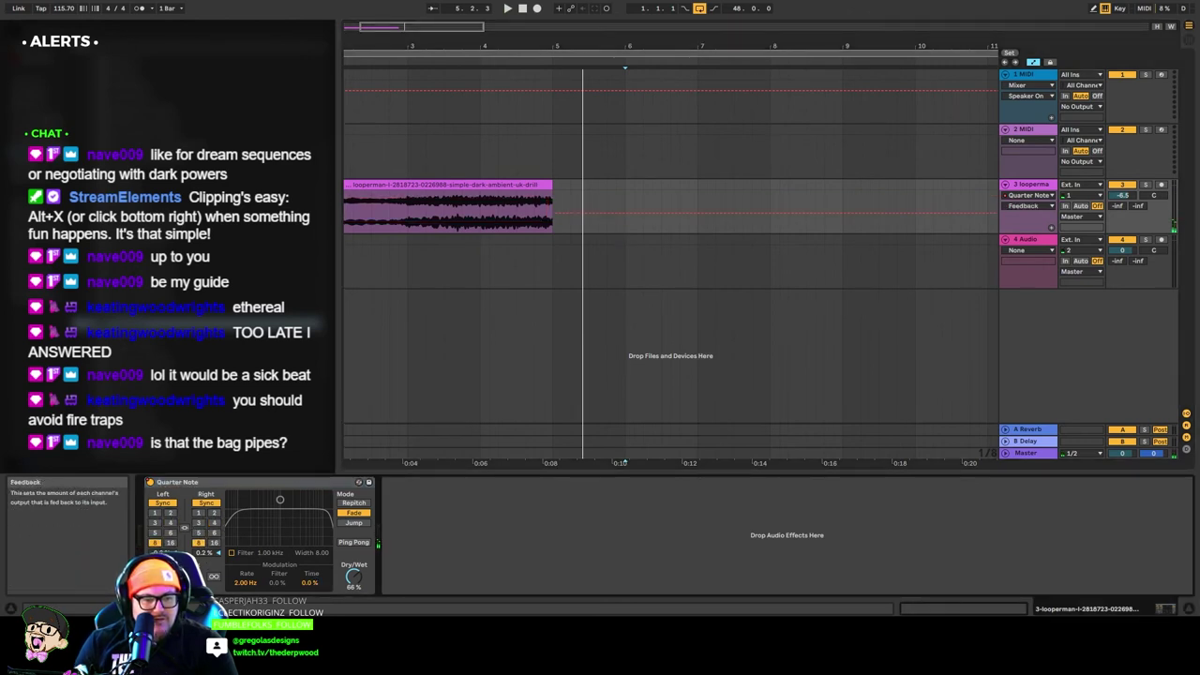
drag(354, 576, 353, 596)
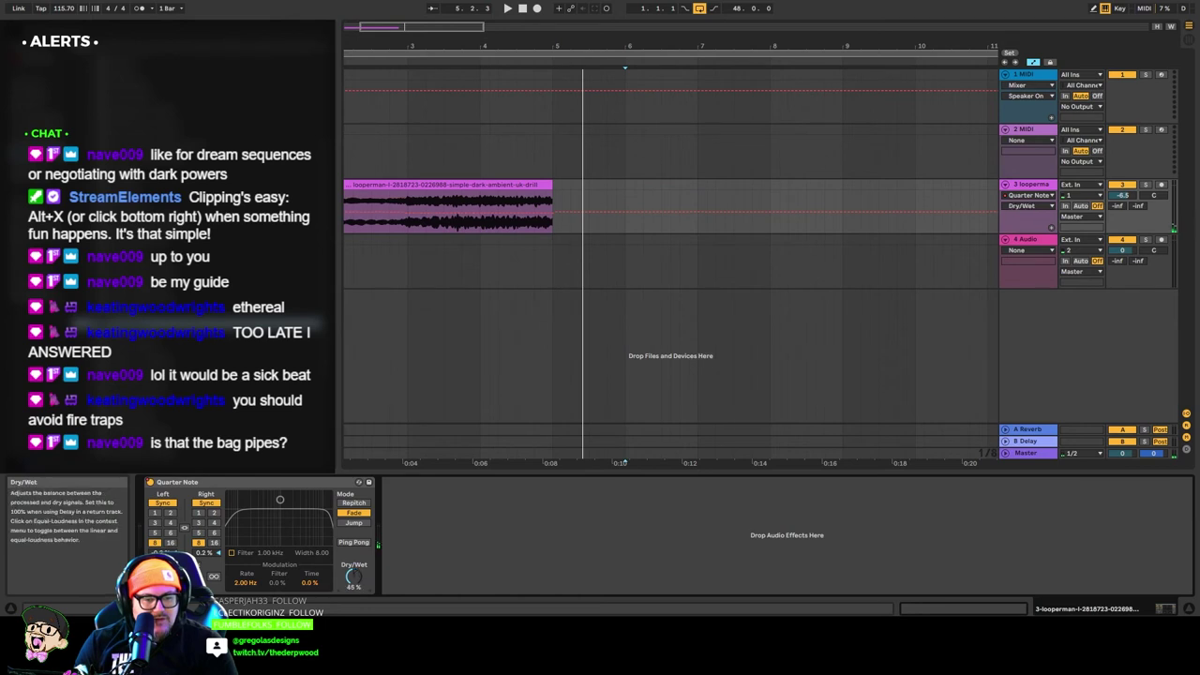
click(532, 63)
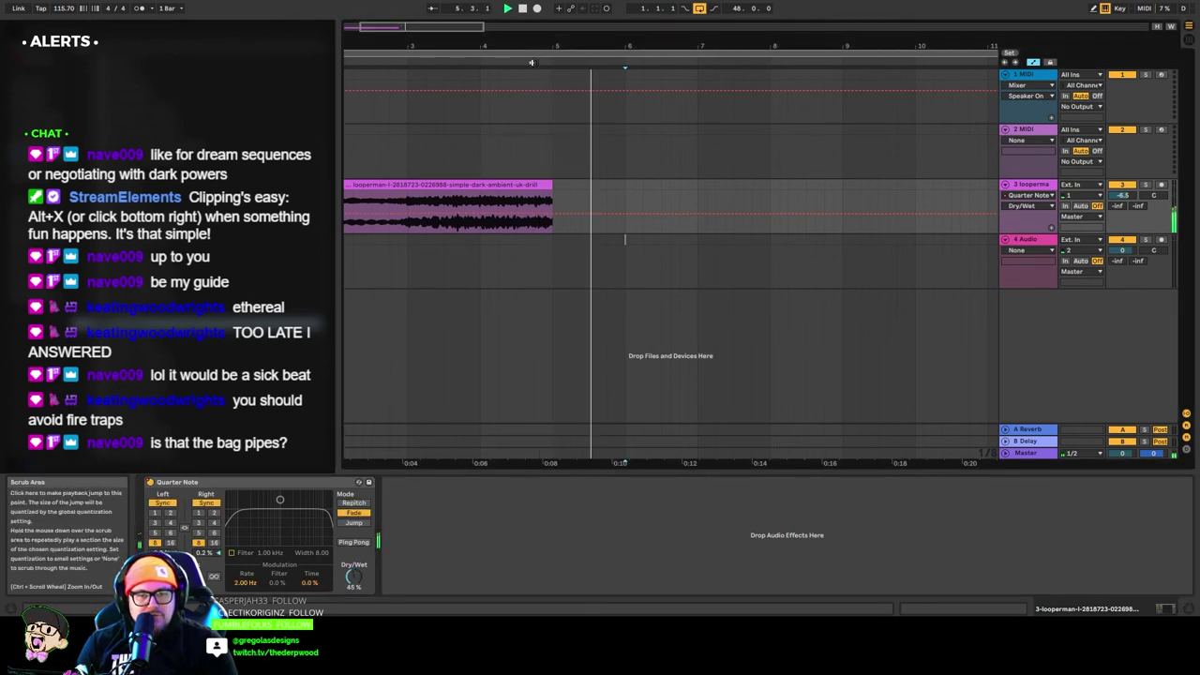
key(space)
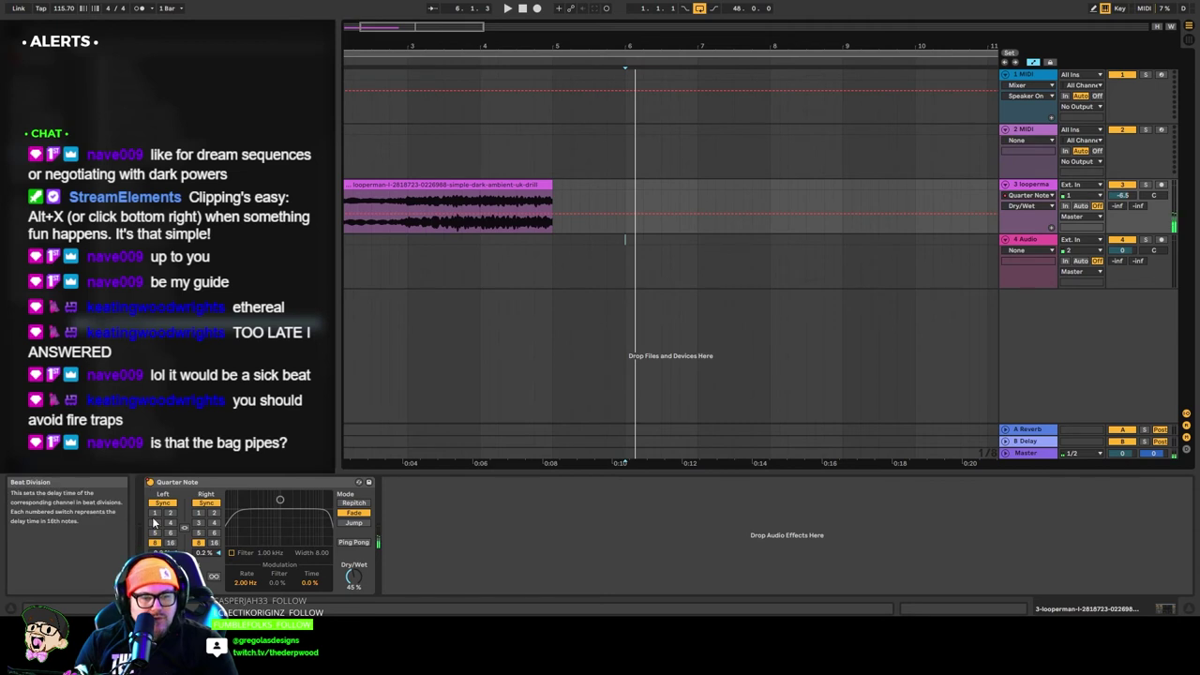
Shorten the delay times to 2 sixteenths on the left channel and 3 on the right, auditioning the clip's ending.
click(214, 512)
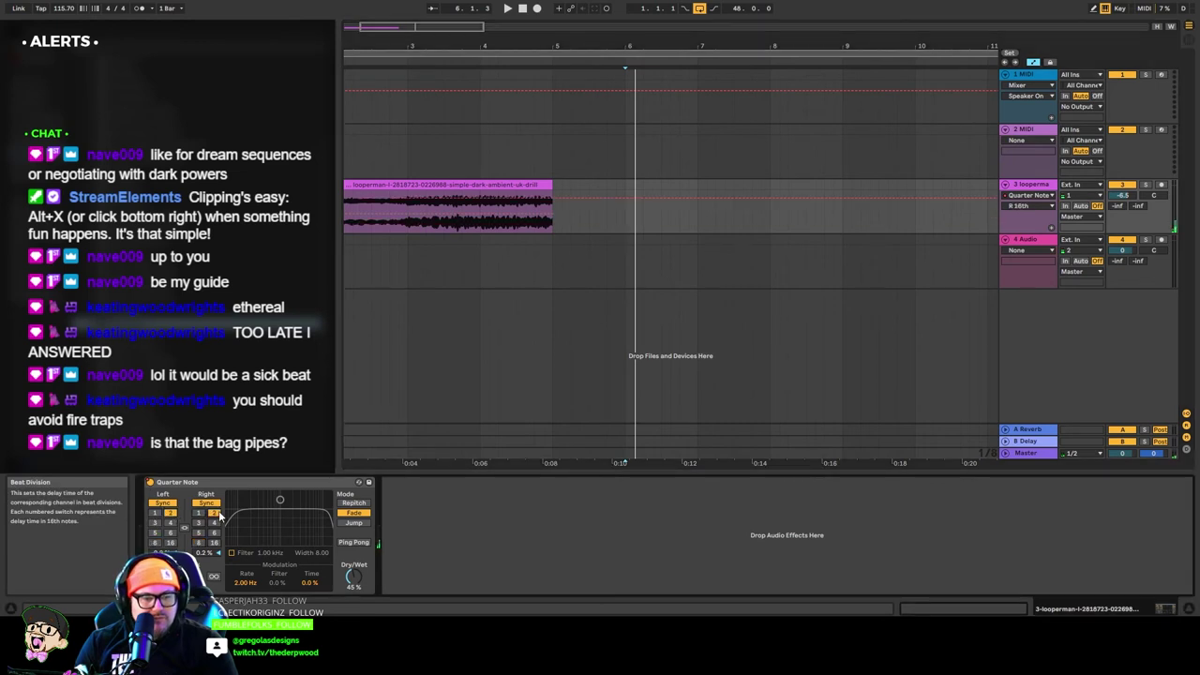
click(540, 59)
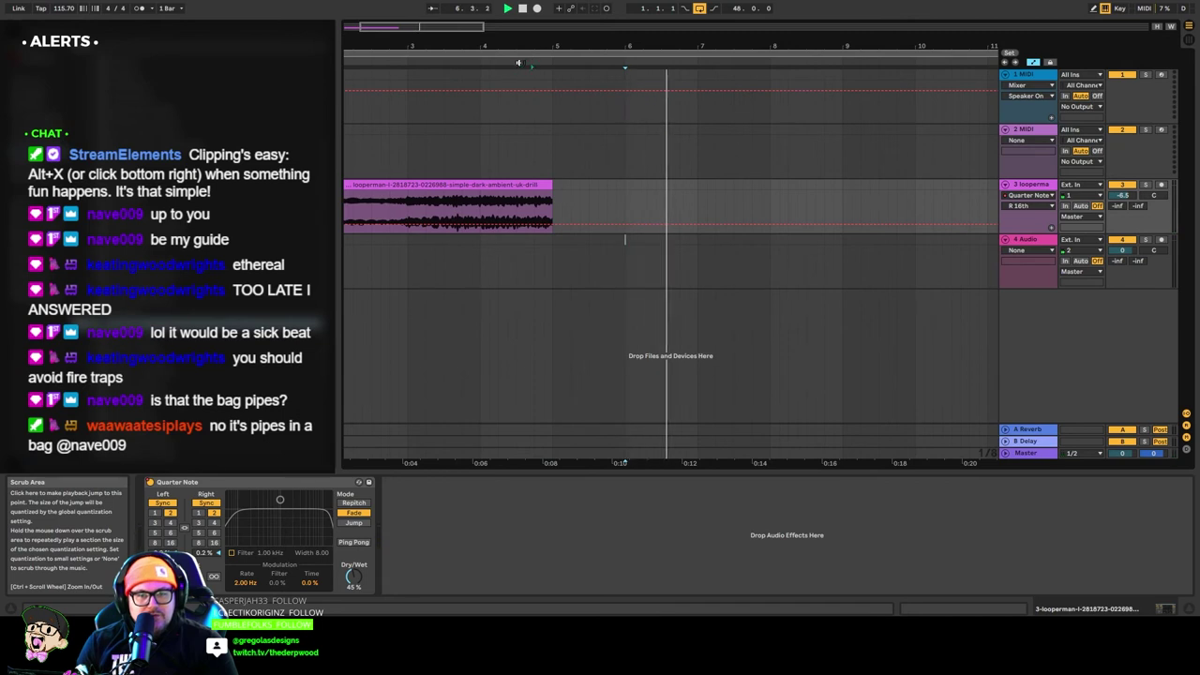
click(517, 62)
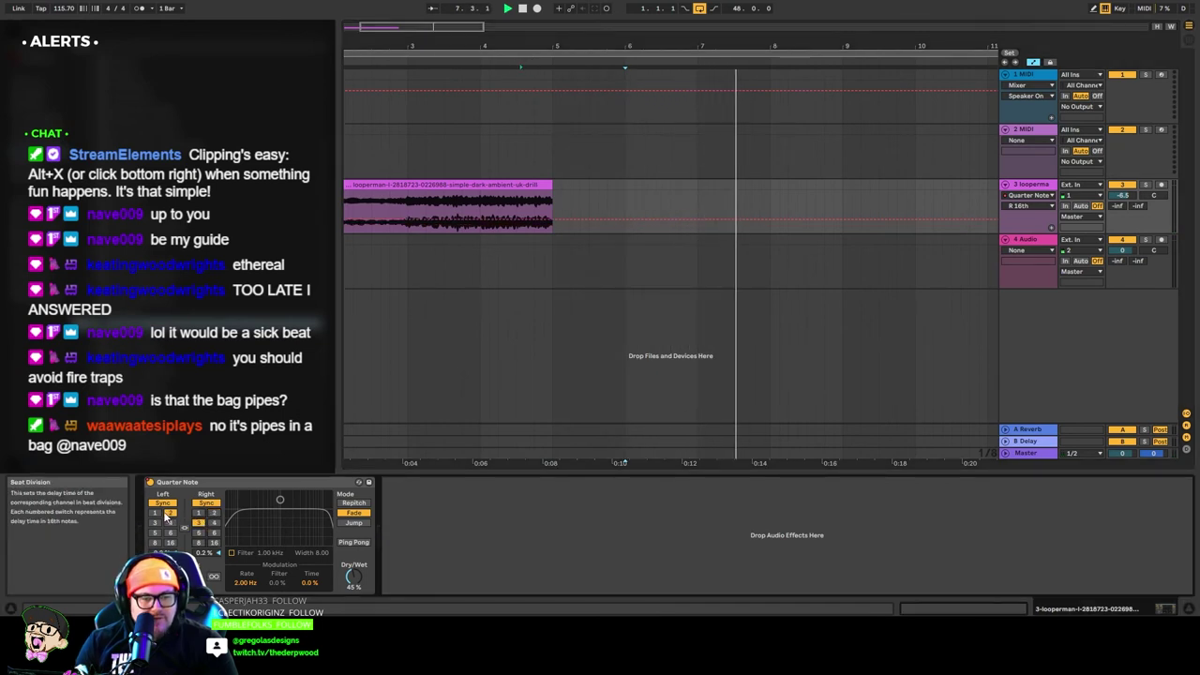
click(157, 517)
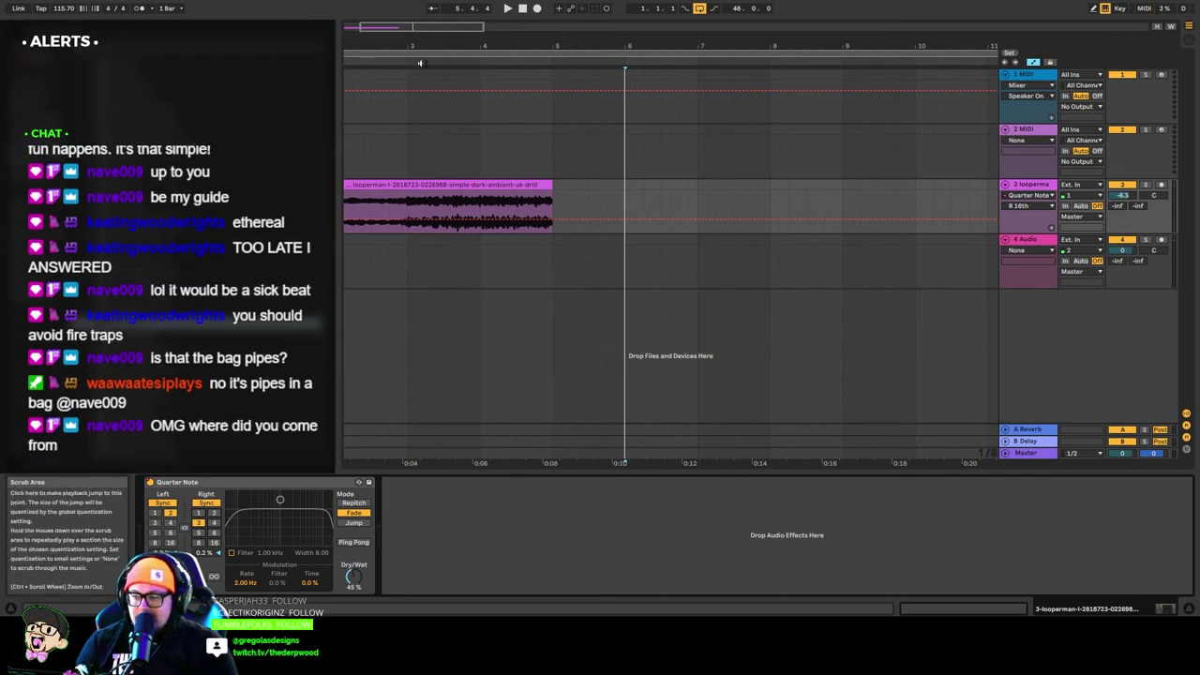
click(516, 63)
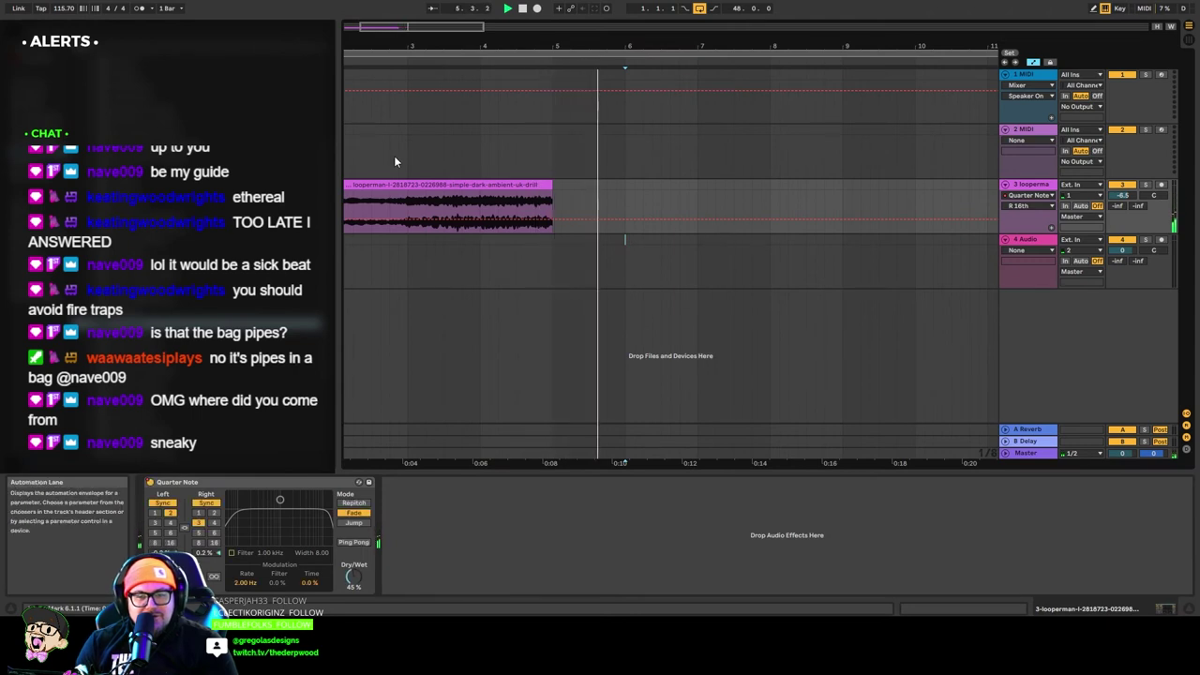
Open the looperman clip's waveform, move its first warp marker slightly later, and play the loop from bar 1.
drag(495, 32, 495, 27)
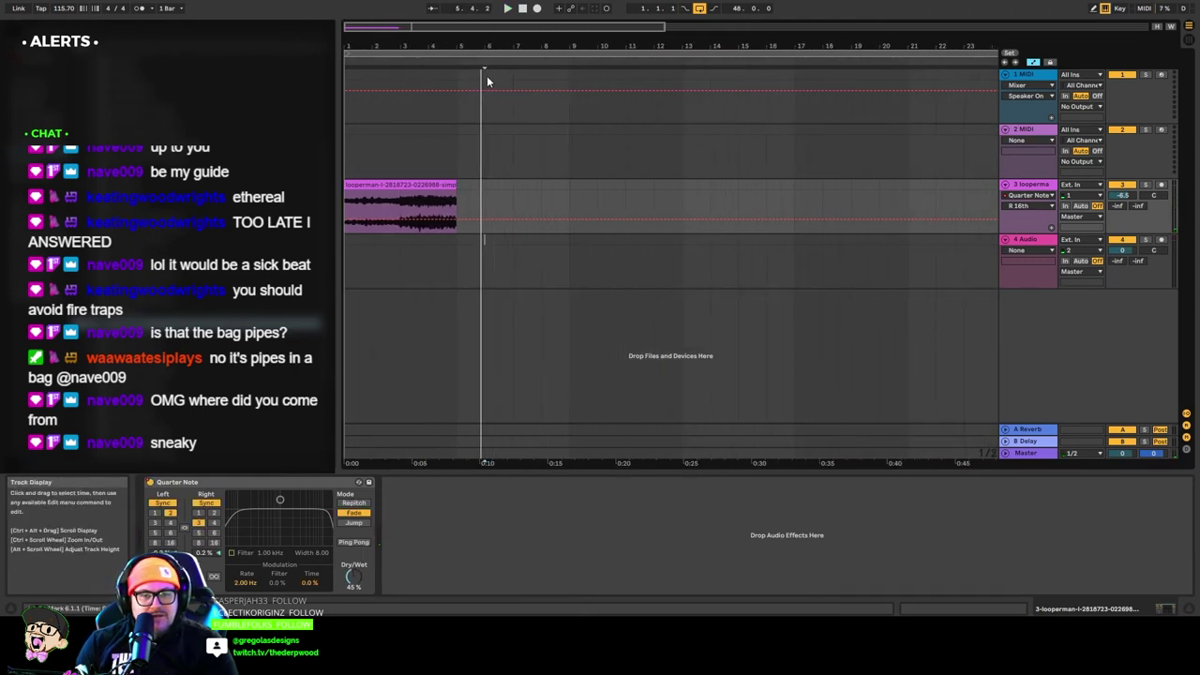
click(404, 184)
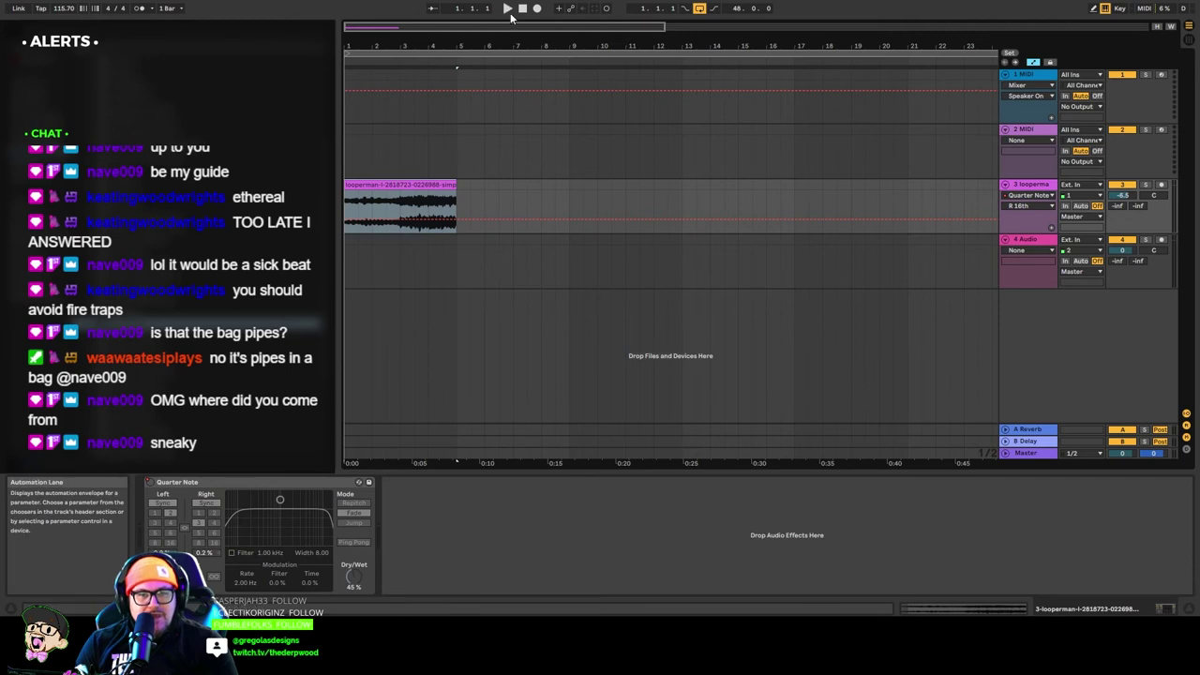
double_click(383, 212)
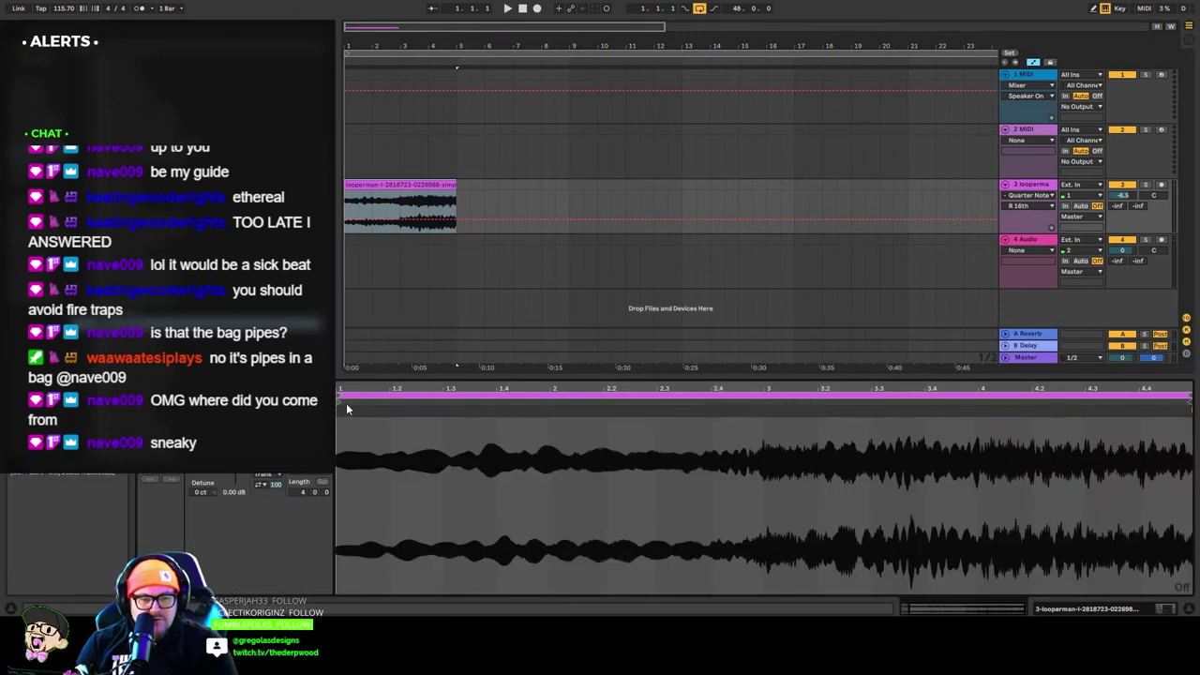
scroll(352, 417, down, 3)
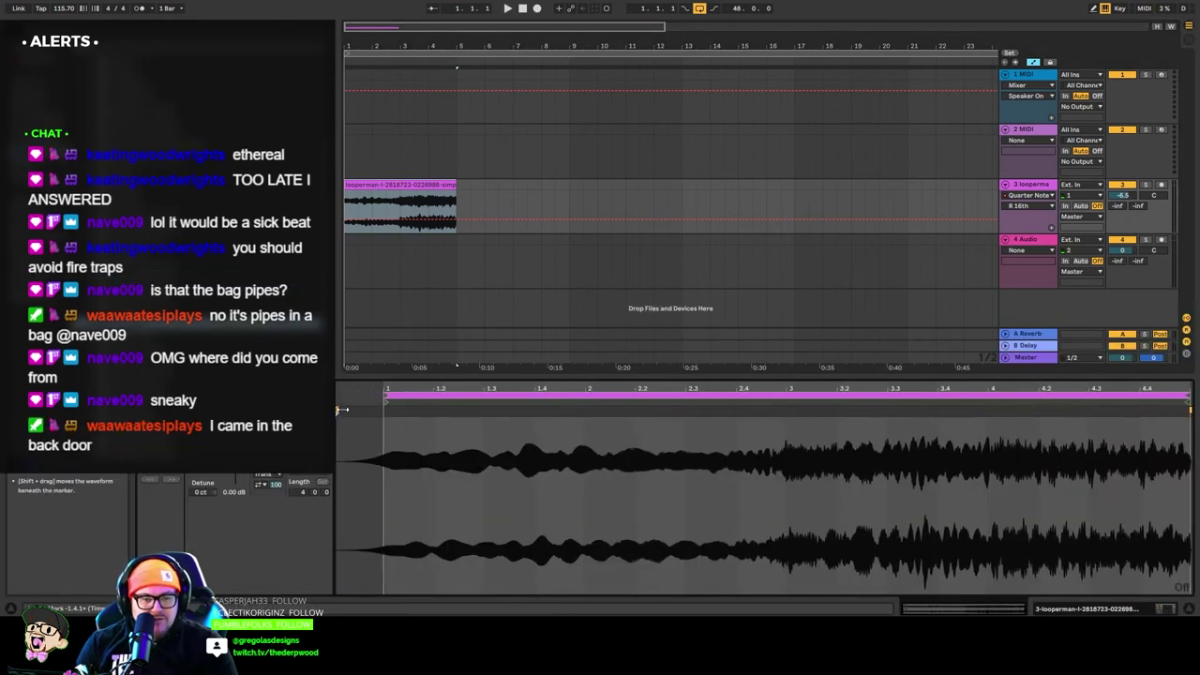
mouse_move(339, 409)
mouse_down()
mouse_move(379, 414)
mouse_move(366, 421)
mouse_up()
key(space)
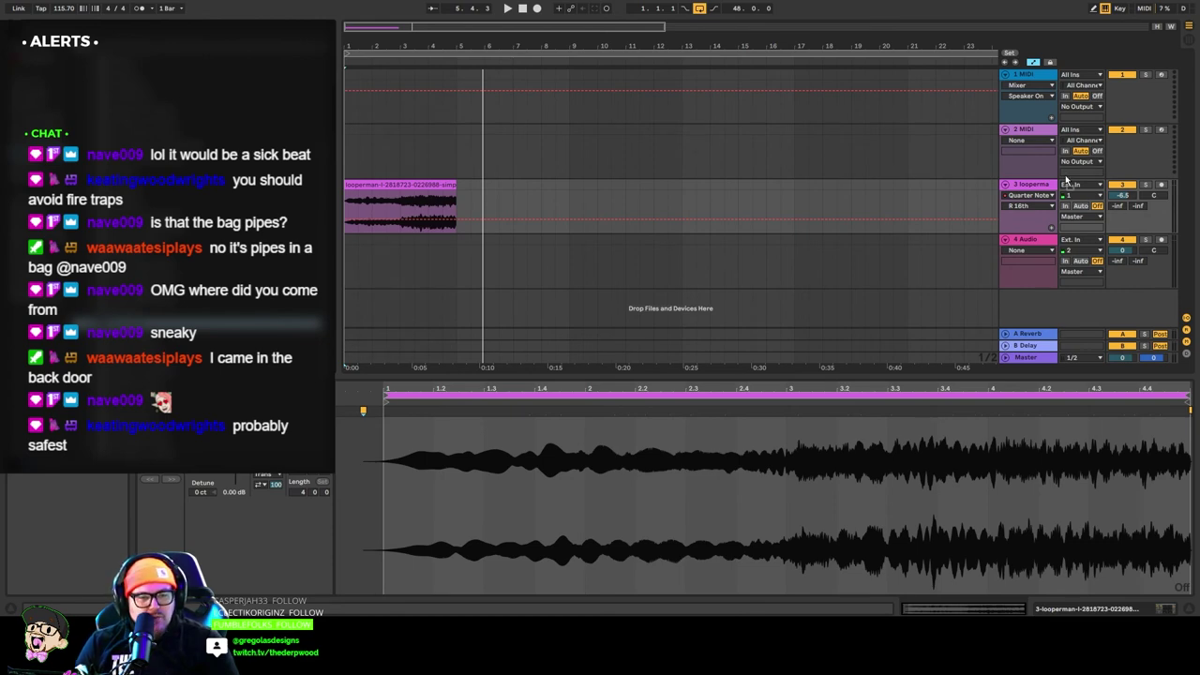
Add a Reverb with Dry/Wet at 74% to the looperman track and automate it to switch on just before the clip ends.
click(1024, 224)
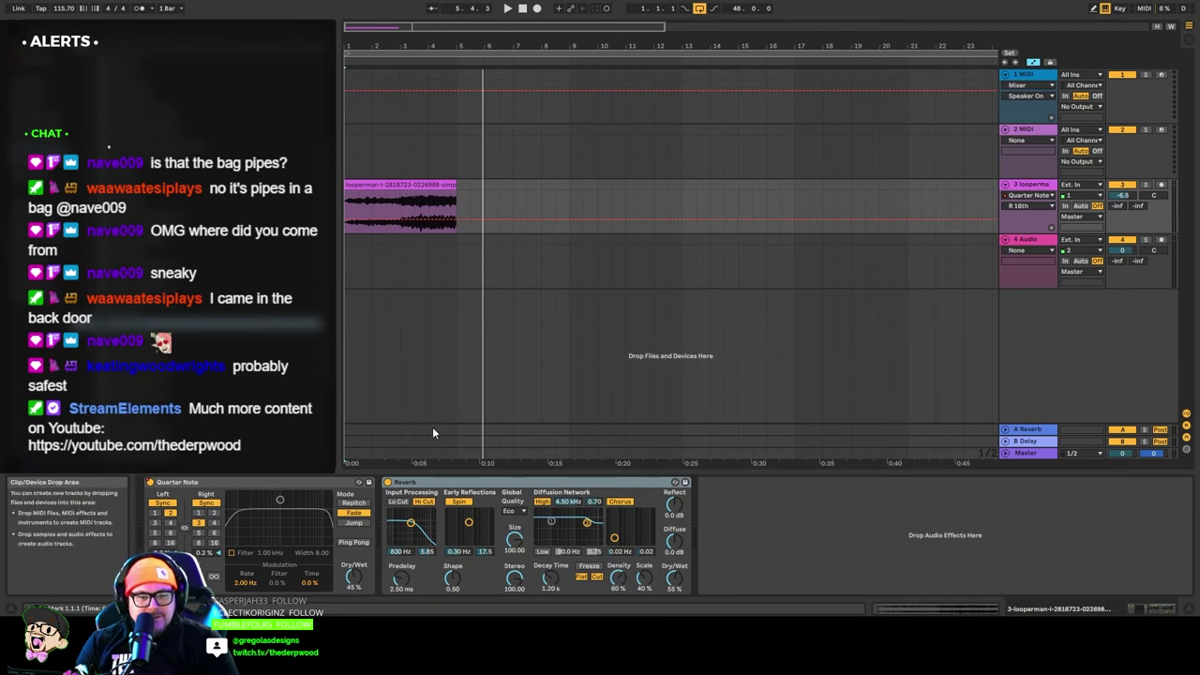
drag(673, 585, 673, 563)
click(1027, 205)
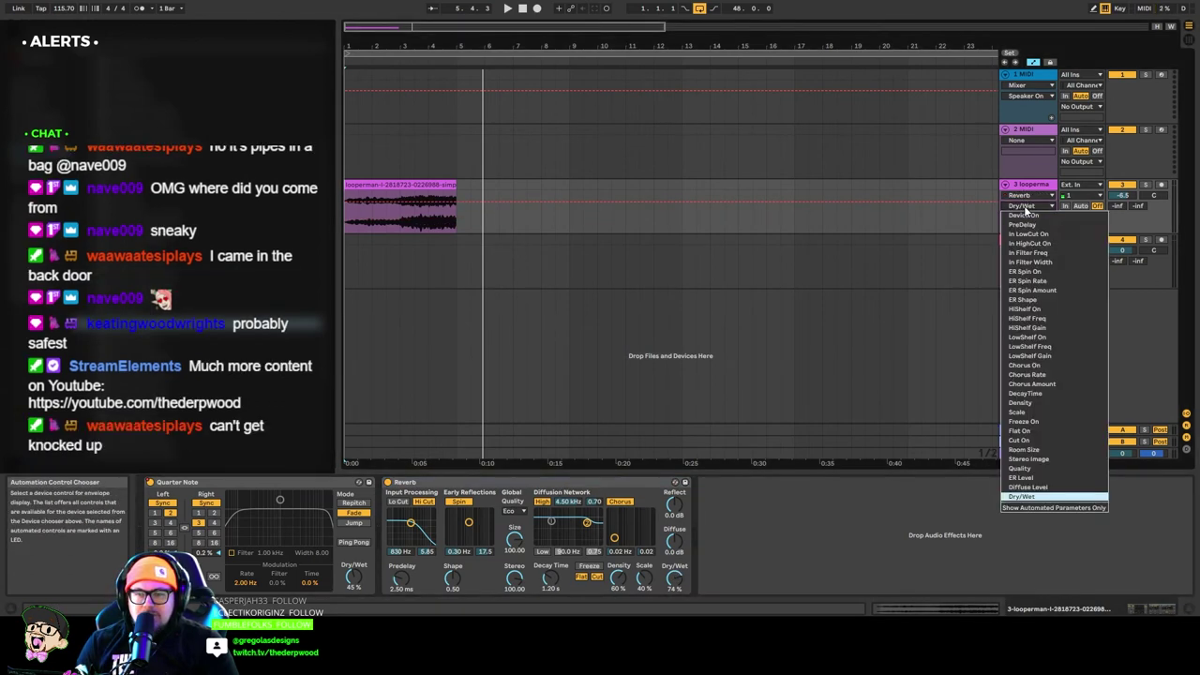
click(1031, 217)
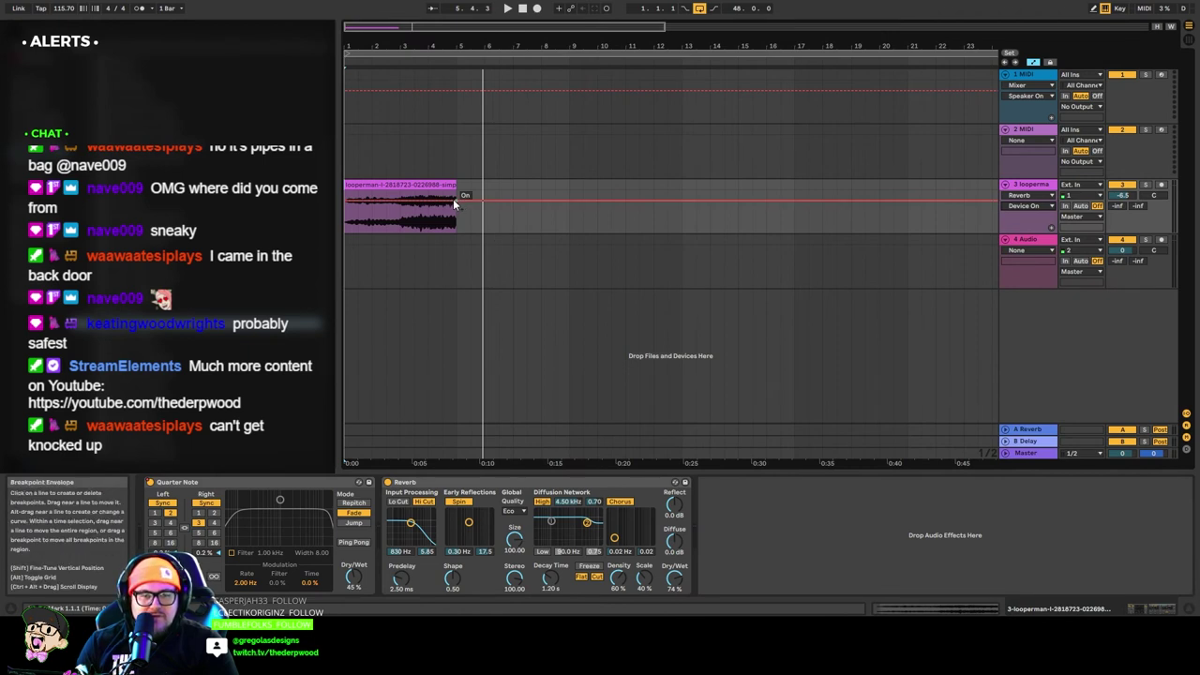
drag(439, 43, 497, 202)
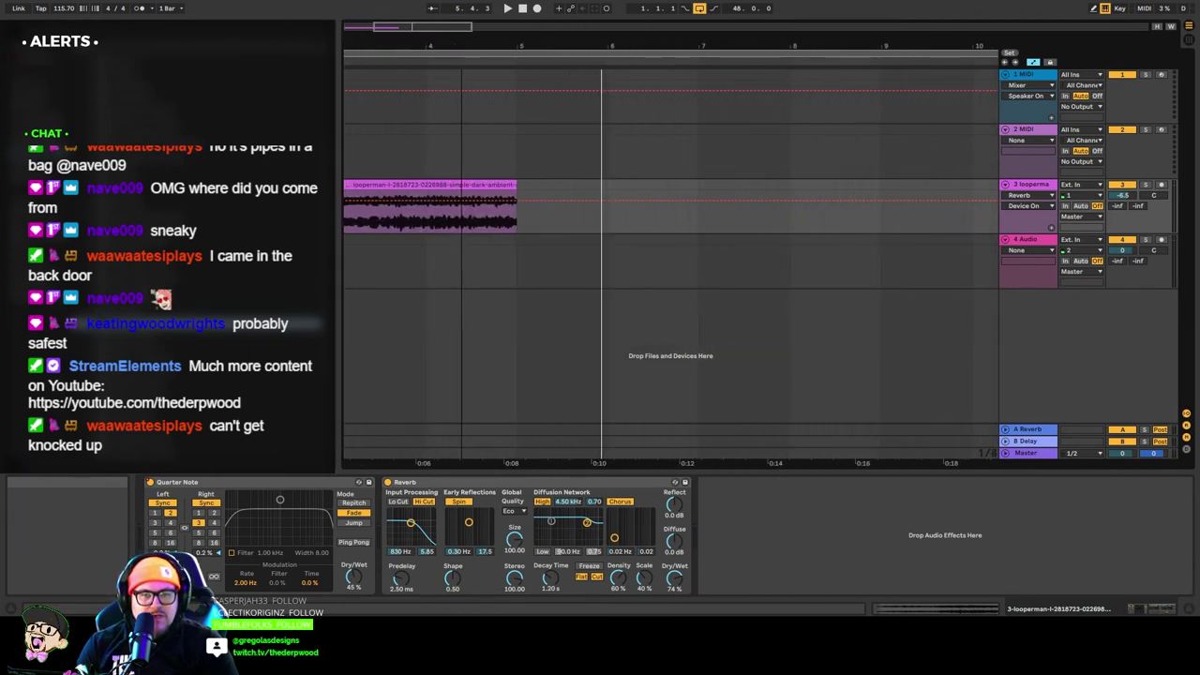
click(510, 198)
click(487, 61)
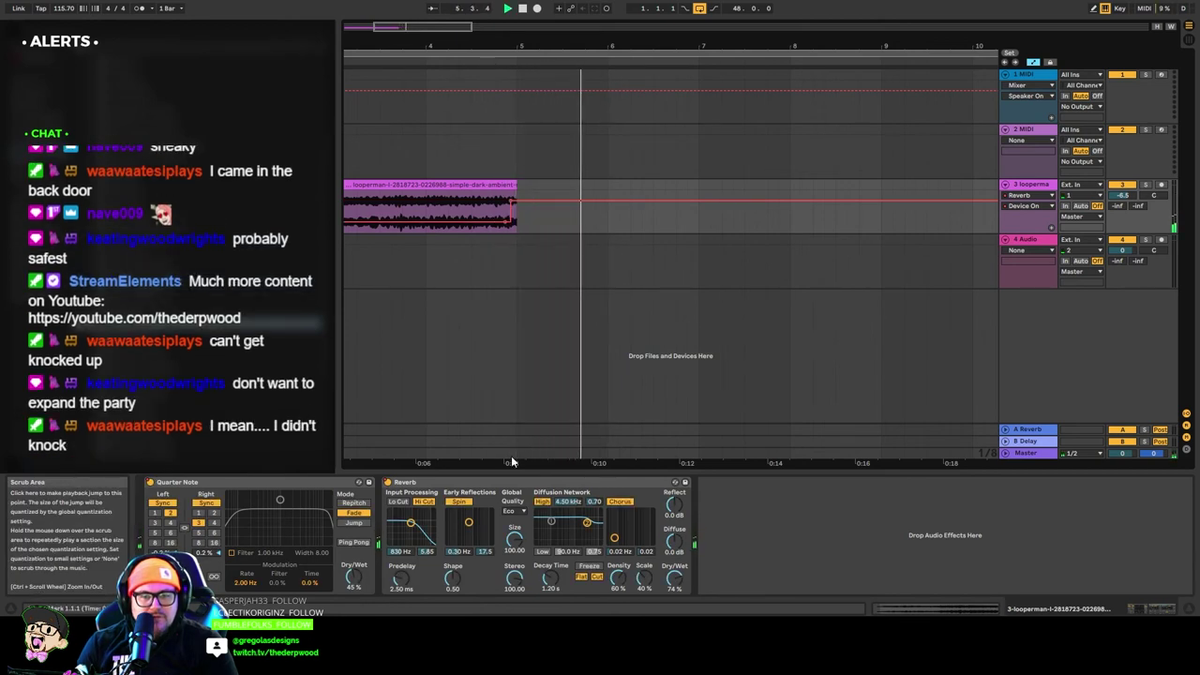
key(space)
Move the Reverb ahead of the Quarter Note delay in the looperman track's chain and audition the tail.
drag(503, 482, 178, 483)
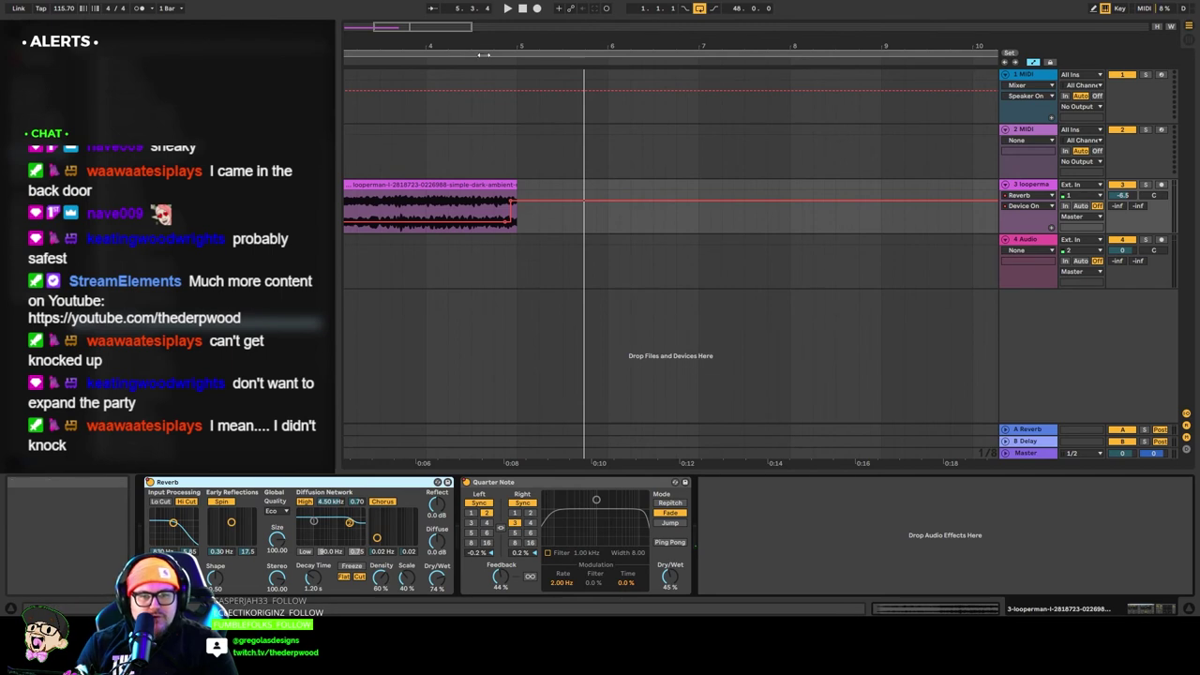
key(space)
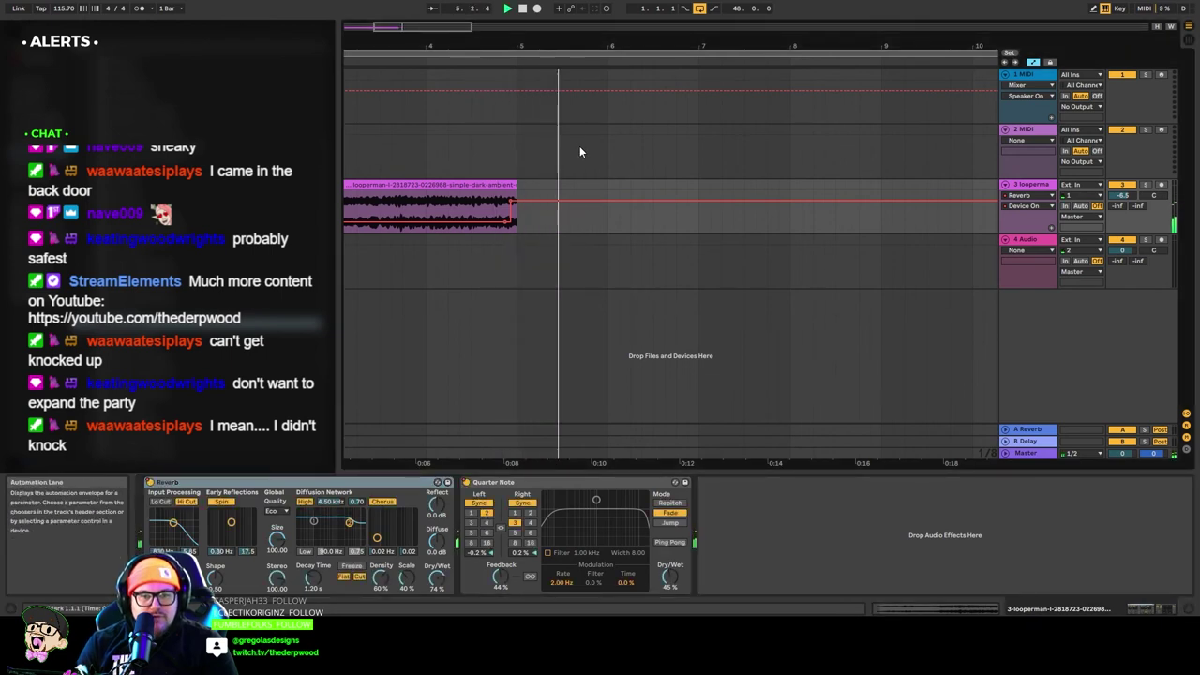
key(space)
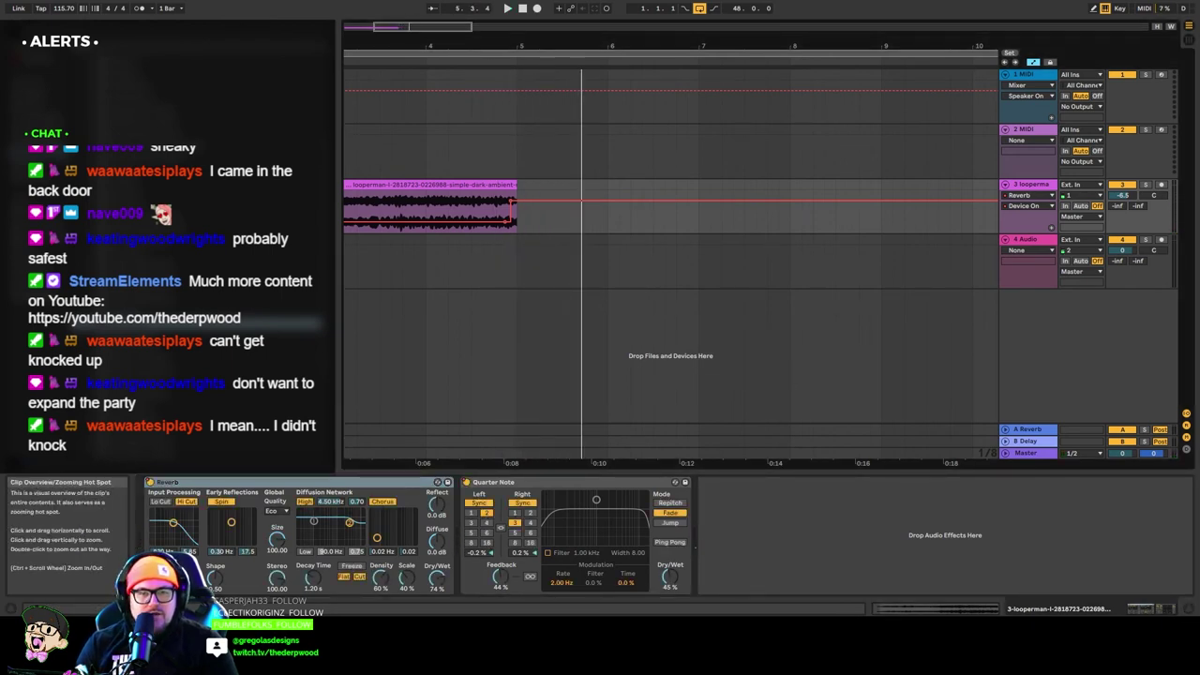
Play the loop from bar 1 and set the project tempo to 116.00.
drag(429, 26, 415, 4)
click(523, 8)
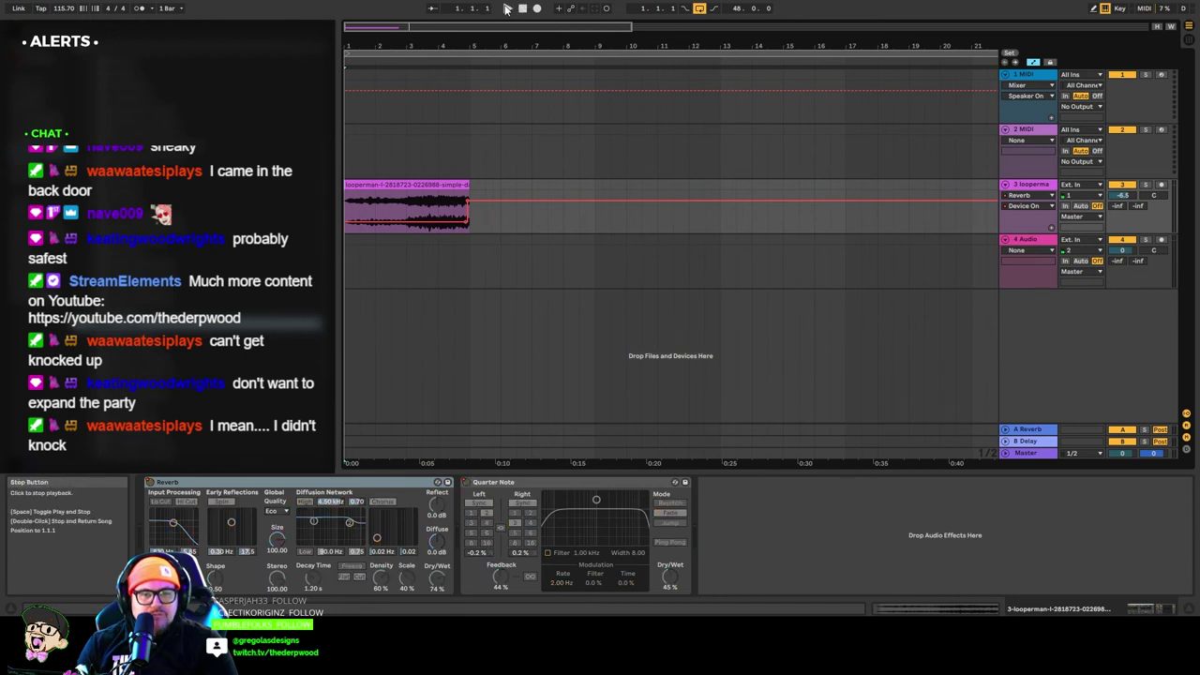
key(space)
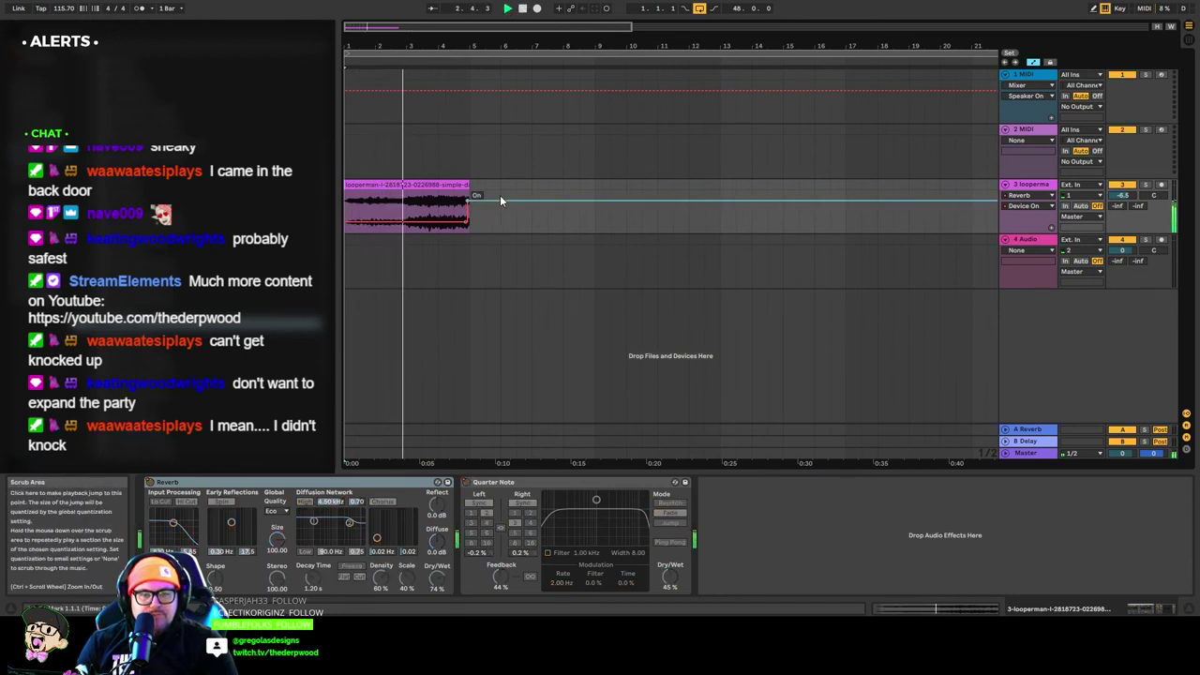
drag(64, 10, 65, 8)
key(space)
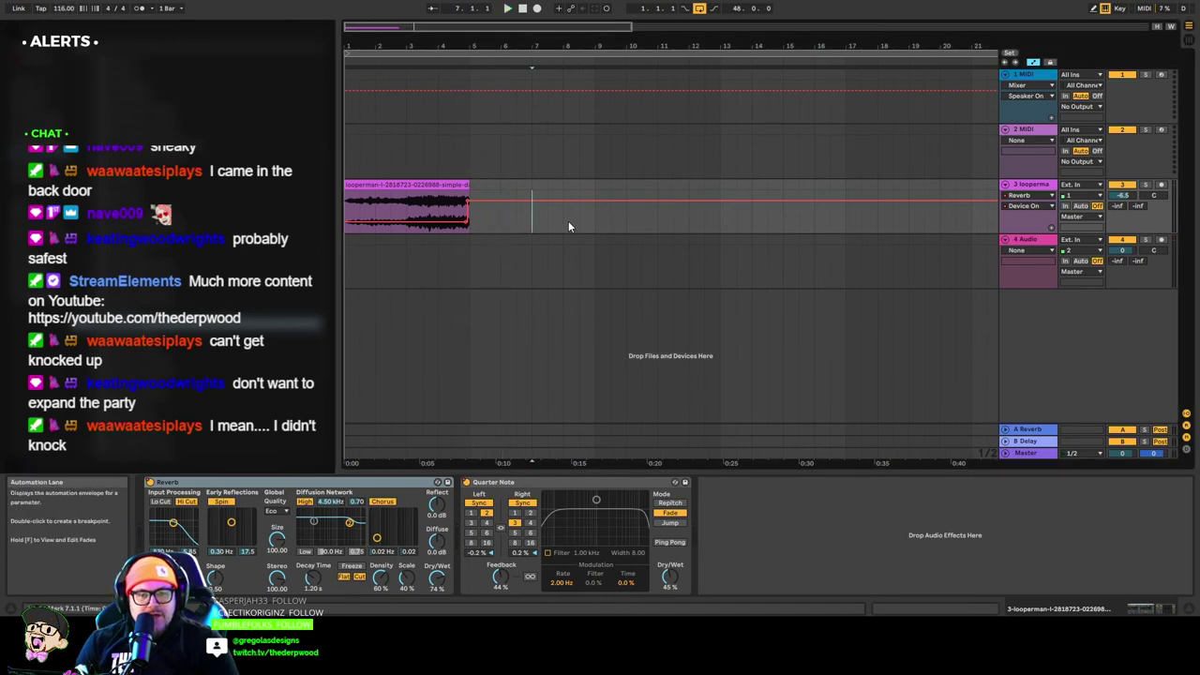
Export bars 1 to 9 as a WAV named naves-pipesinabag, with PCM encoding on and MP3 encoding off.
drag(591, 220, 345, 220)
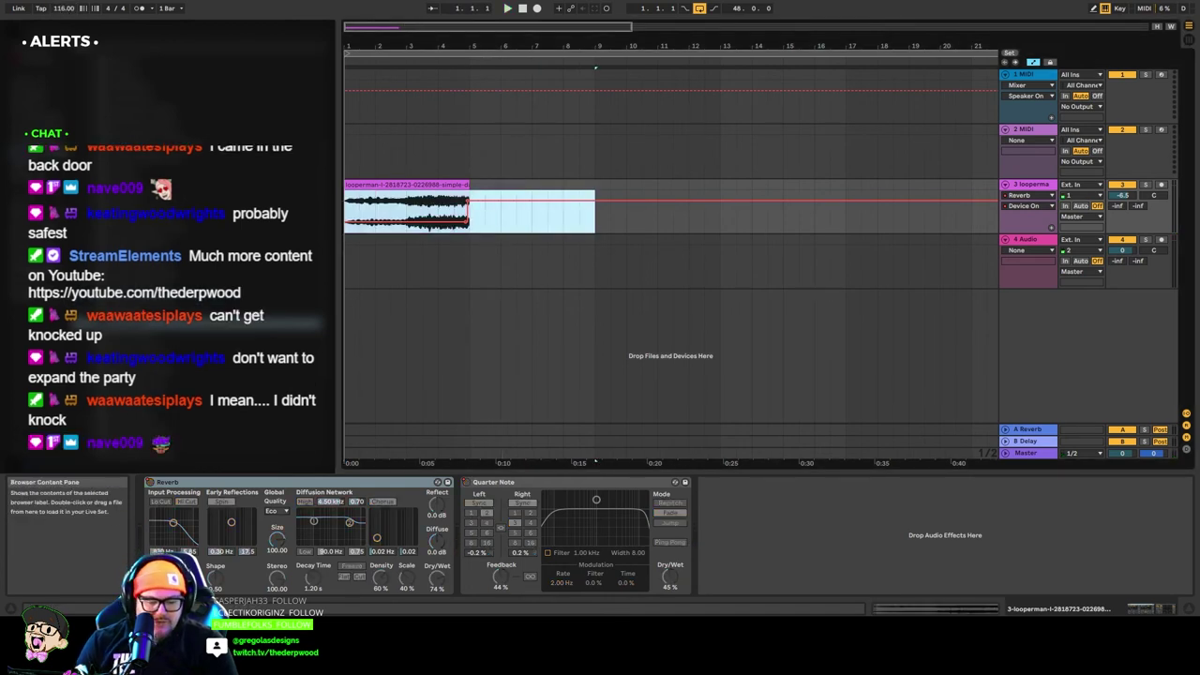
key(super+shift+r)
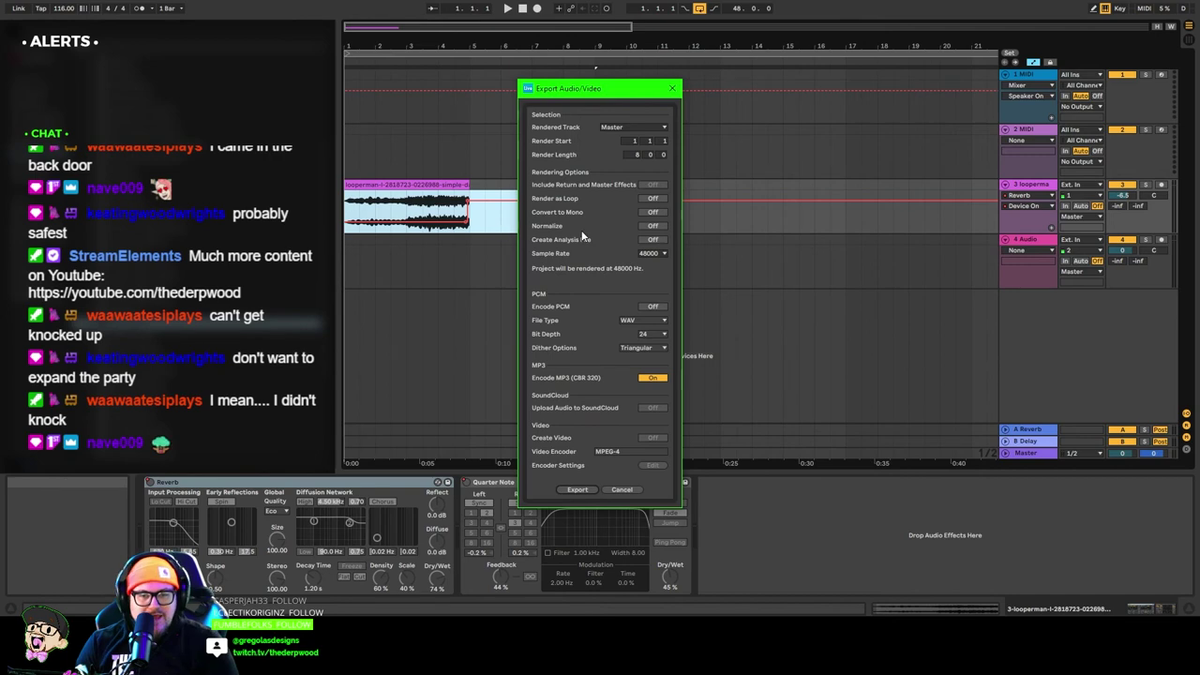
click(654, 306)
click(656, 376)
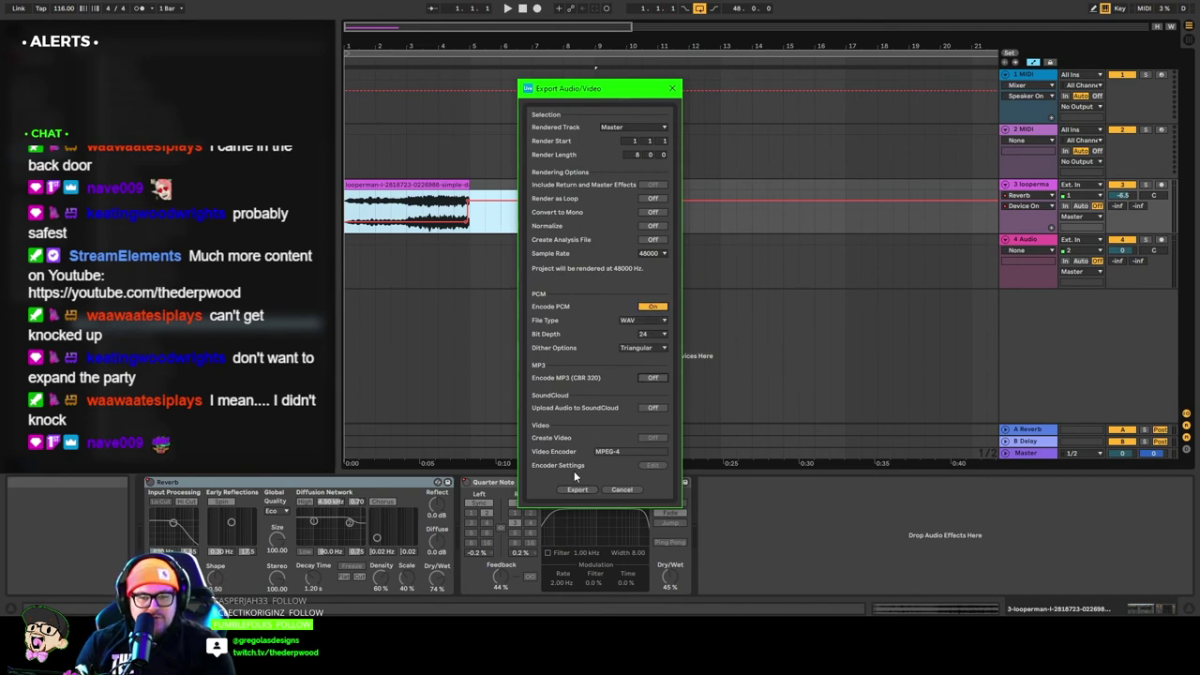
click(575, 490)
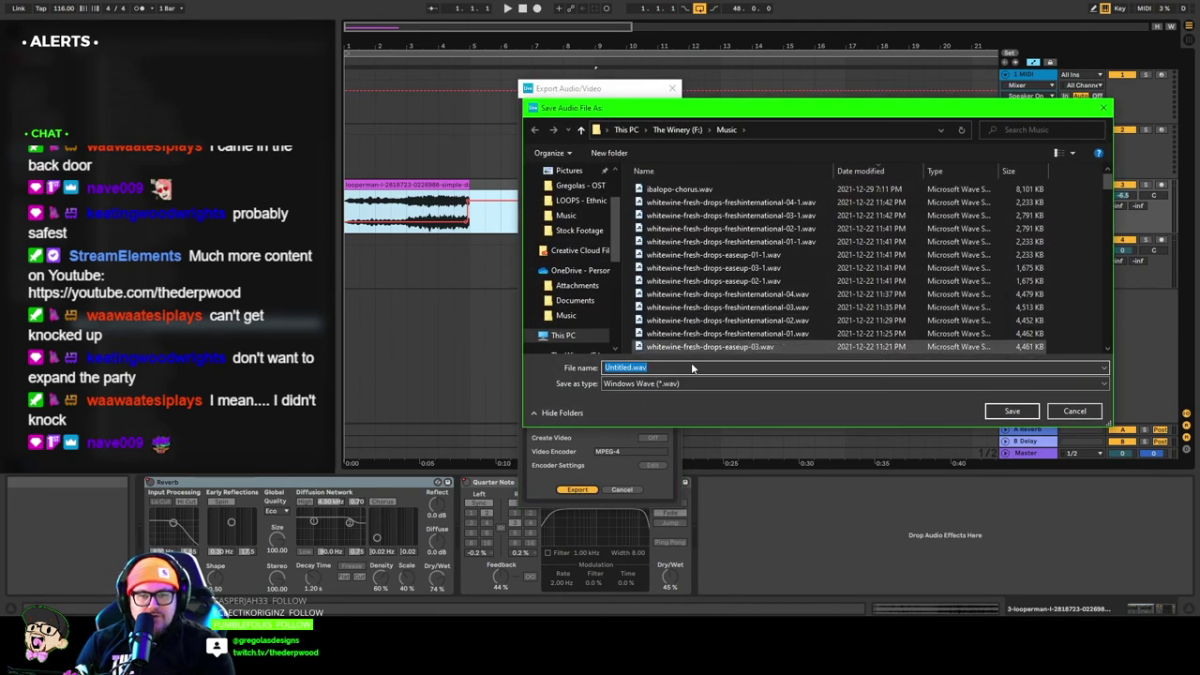
text(naves-pipesinabag)
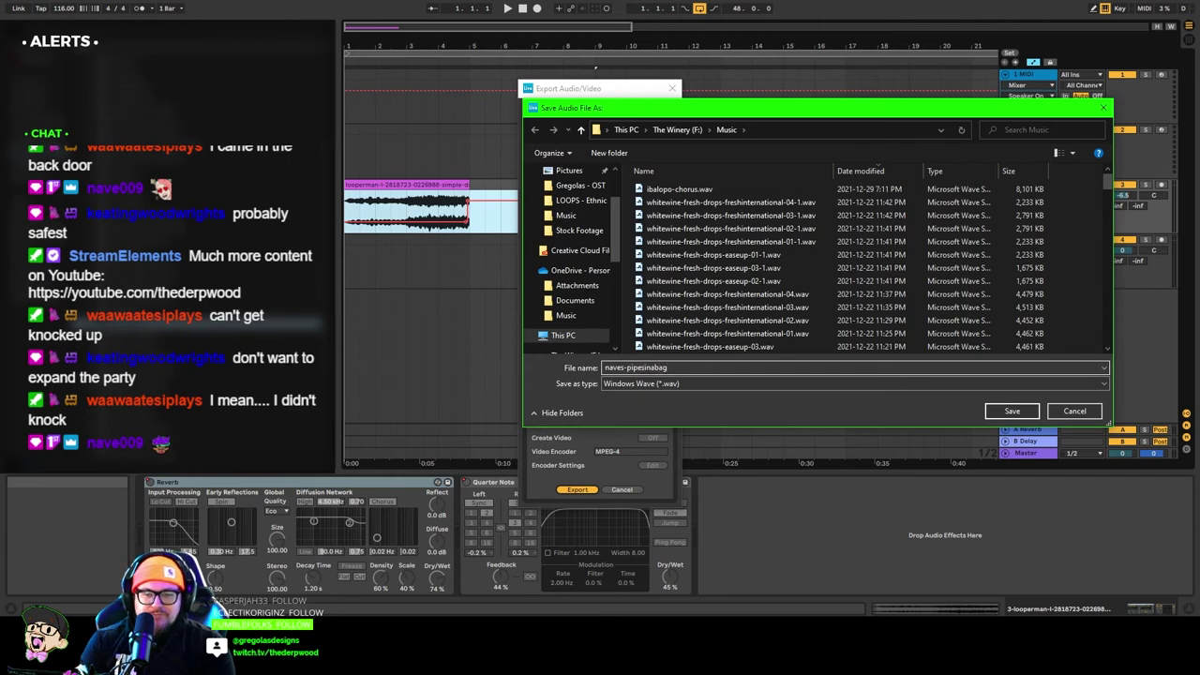
click(1010, 410)
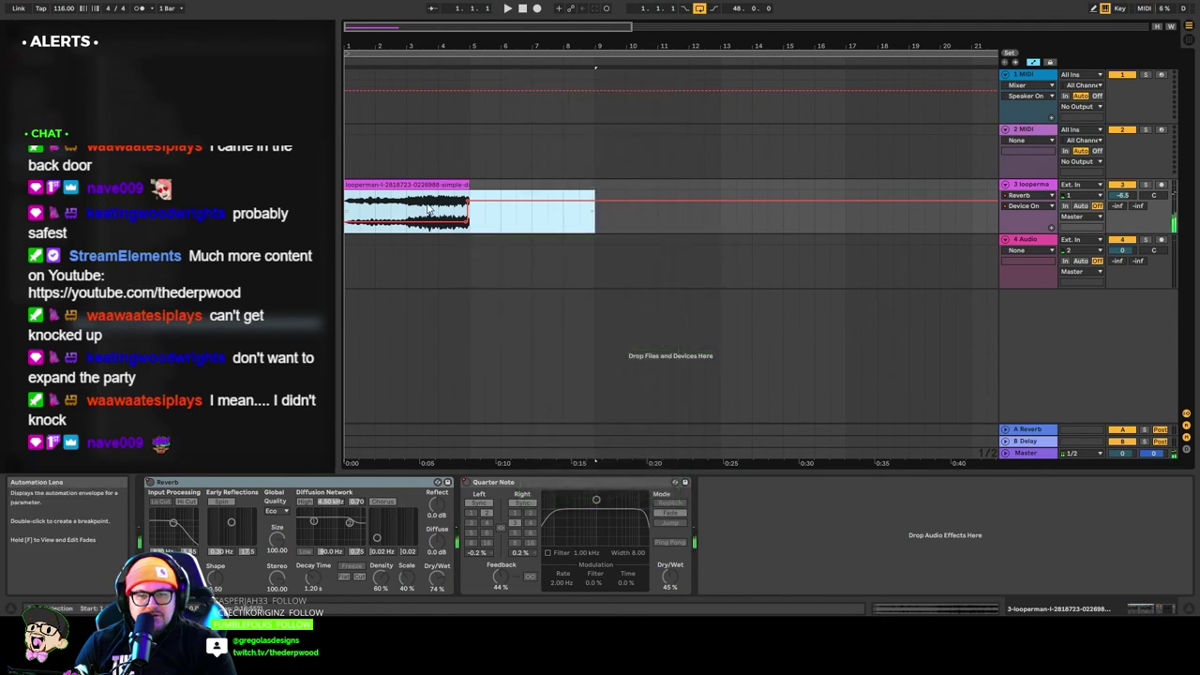
Deactivate the looperman track, place the naves-pipesinabag file at bar 1 of the Audio track below, and shorten it to bar 5.
click(1037, 201)
click(1035, 185)
click(1120, 186)
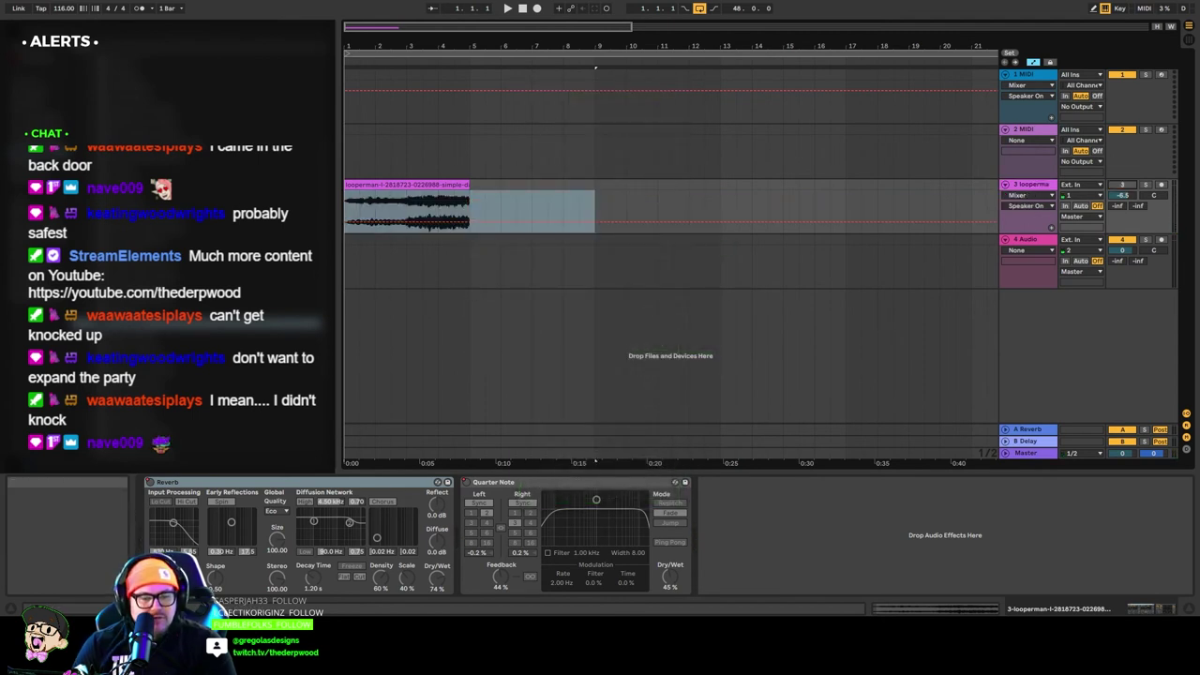
mouse_move(446, 630)
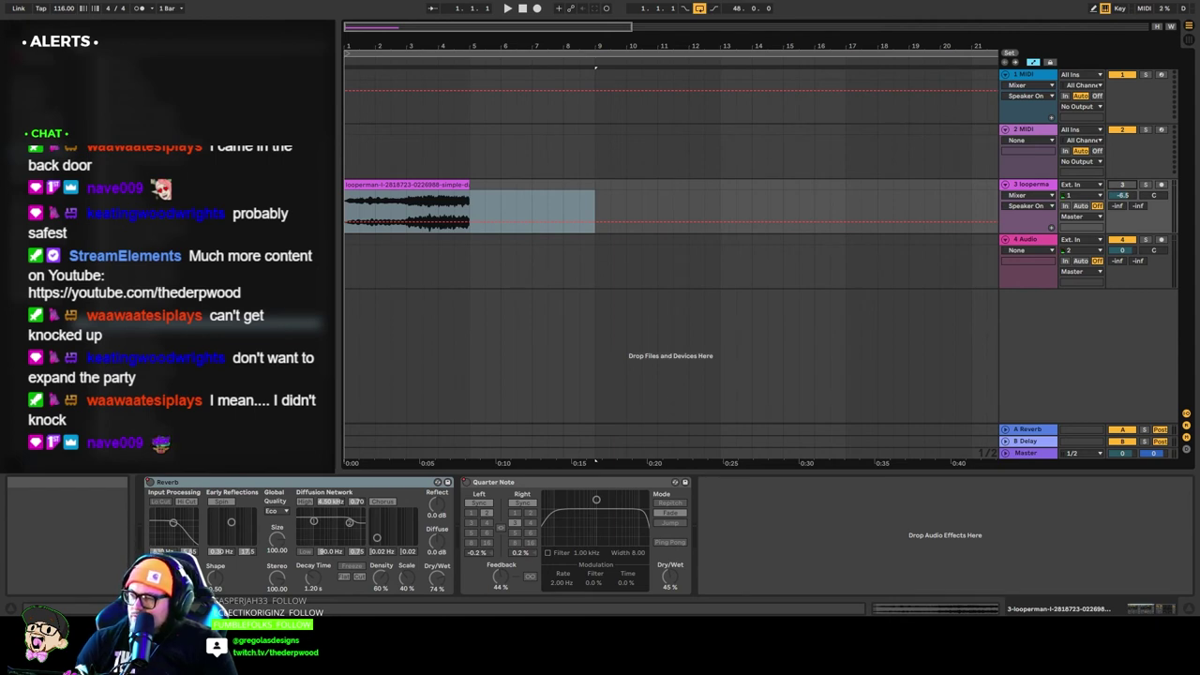
drag(875, 267, 344, 280)
drag(590, 242, 470, 244)
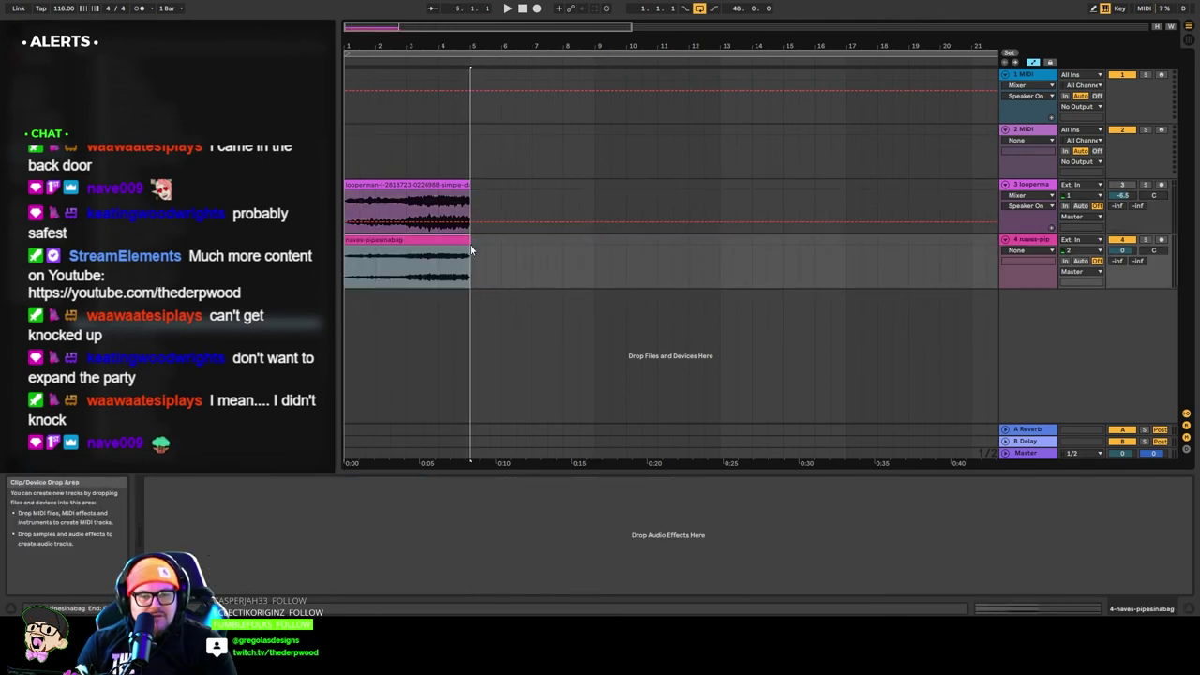
Stretch the naves-pipesinabag clip's end warp marker to bar 17 and extend the clip in the arrangement to bar 13.
double_click(412, 242)
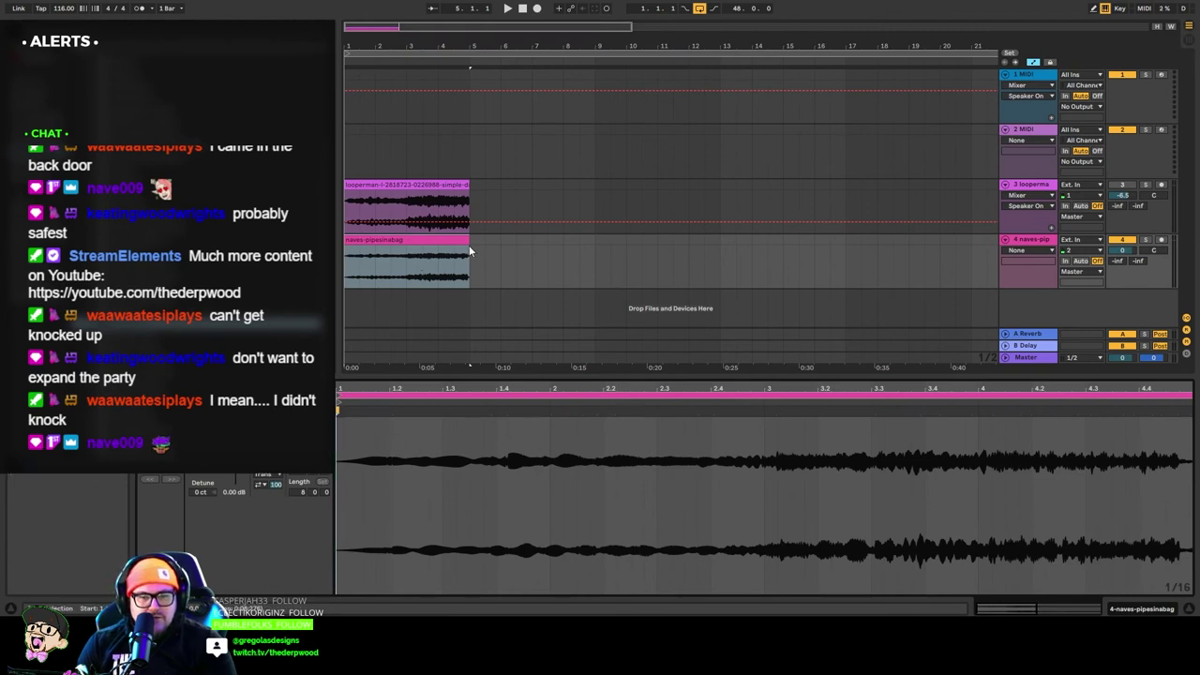
drag(469, 245, 590, 248)
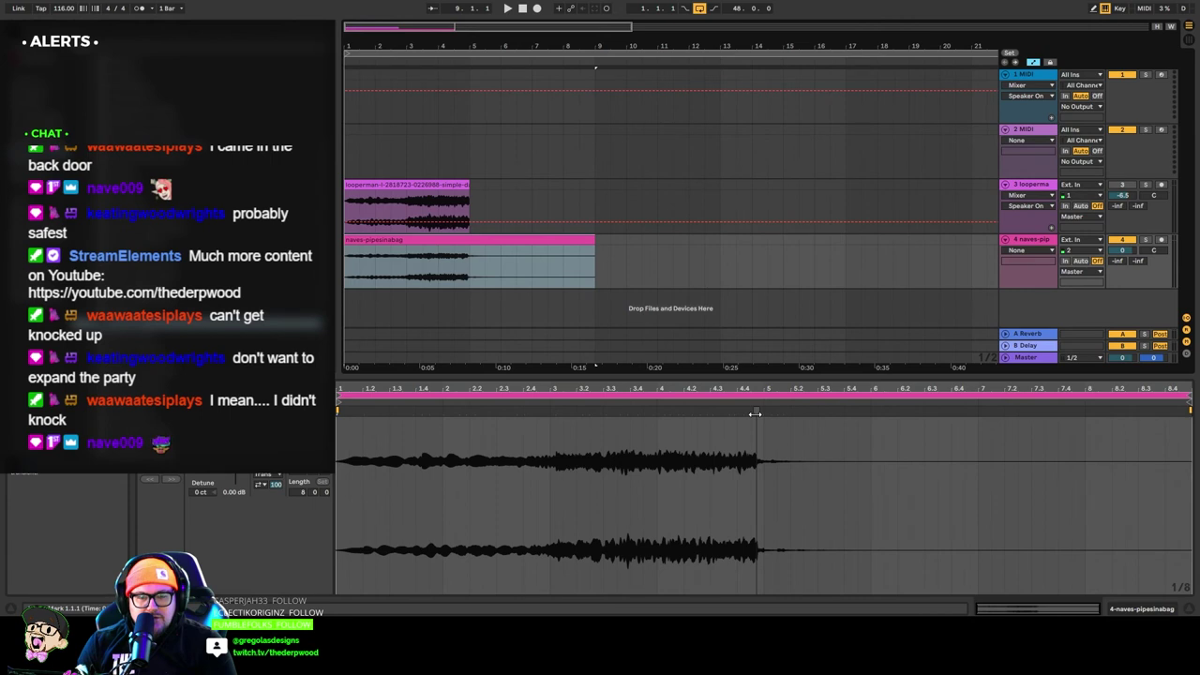
click(463, 249)
click(461, 241)
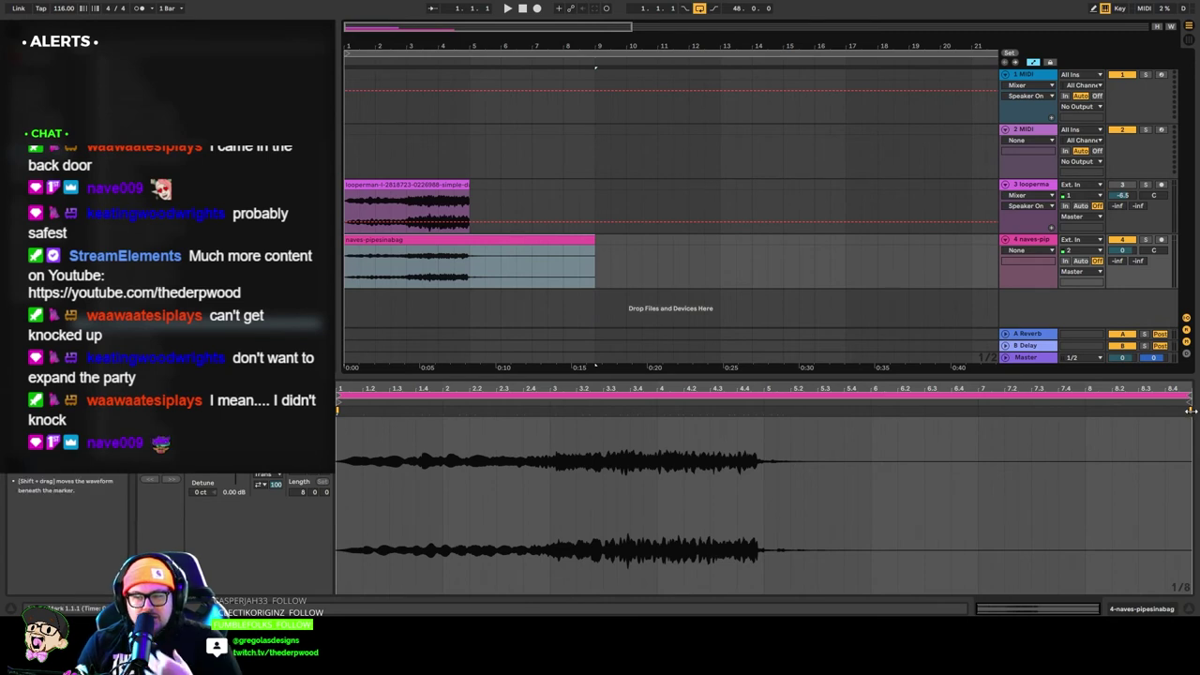
mouse_move(1190, 411)
mouse_down()
mouse_move(1100, 426)
mouse_move(1161, 424)
mouse_up()
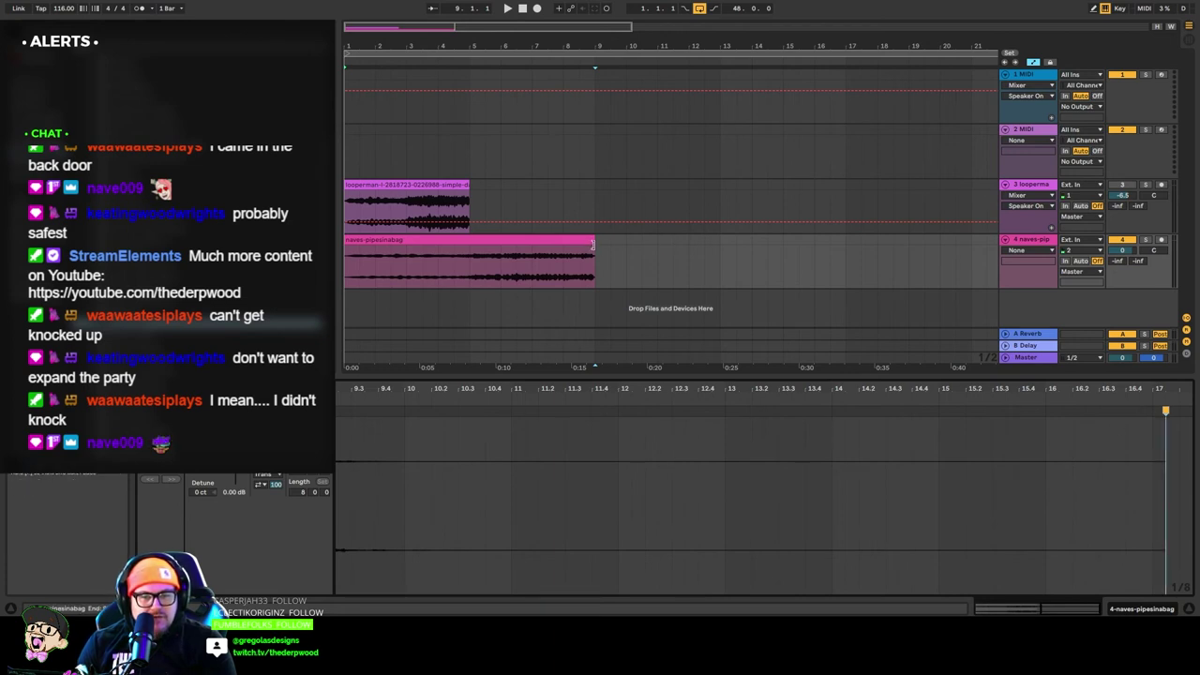
drag(593, 244, 720, 244)
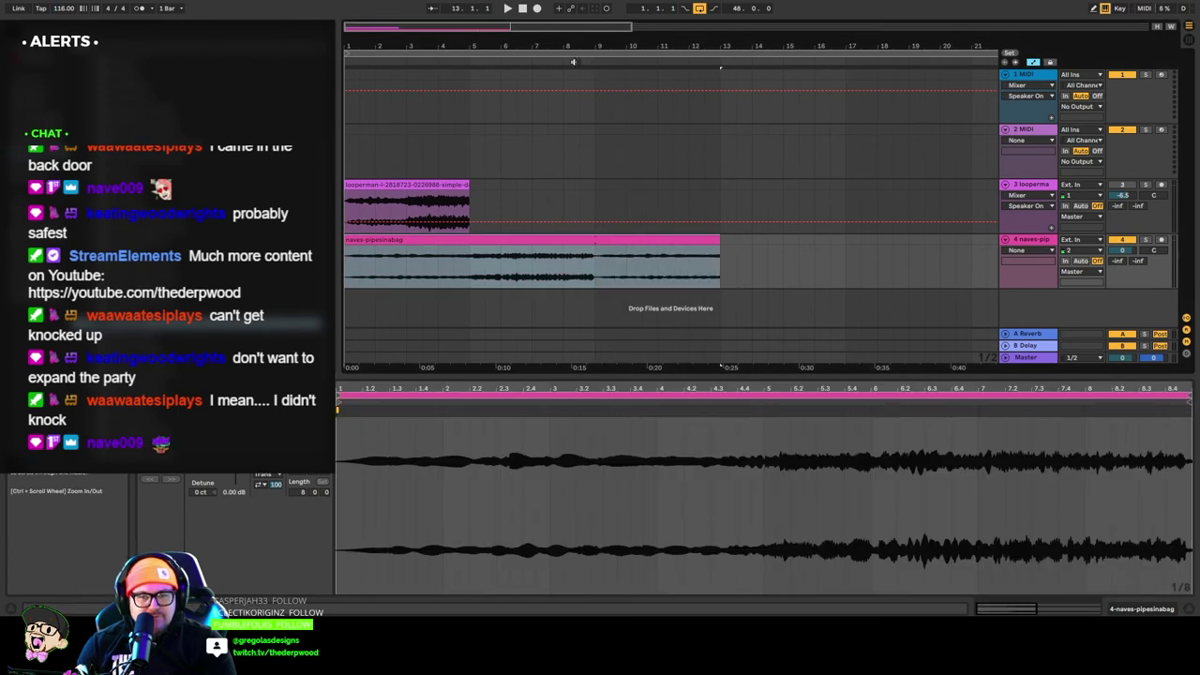
Audition the stretched clip, try switching off Warp and lengthening the clip, and undo both changes.
click(572, 61)
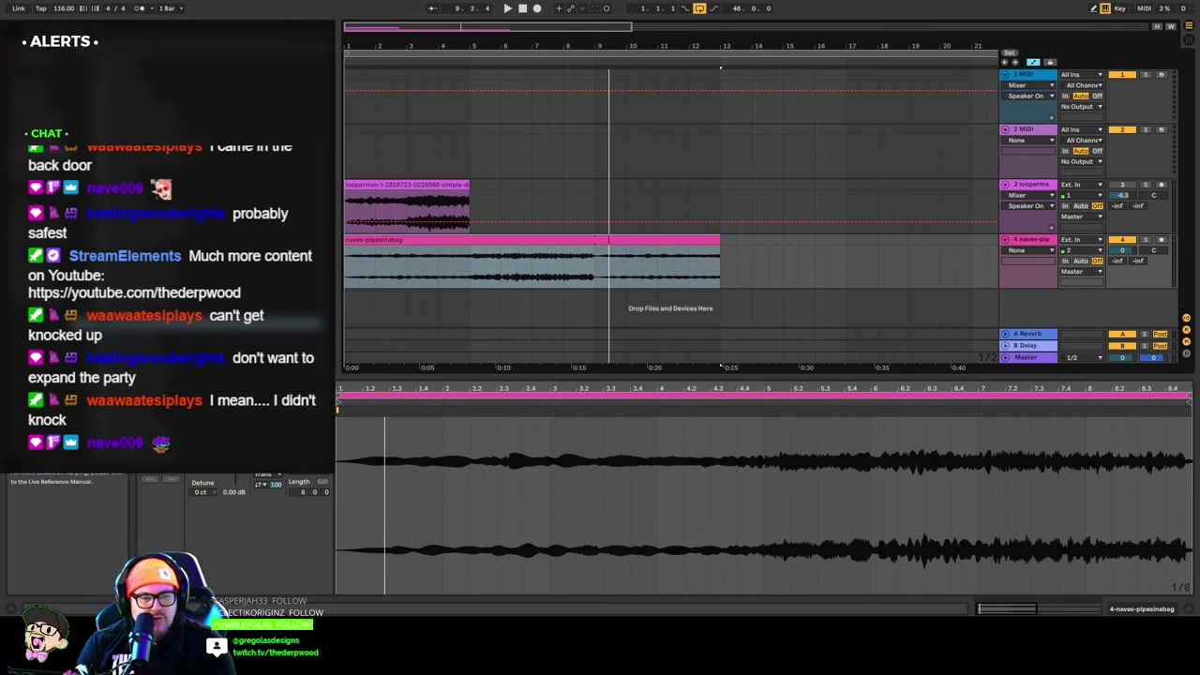
click(267, 397)
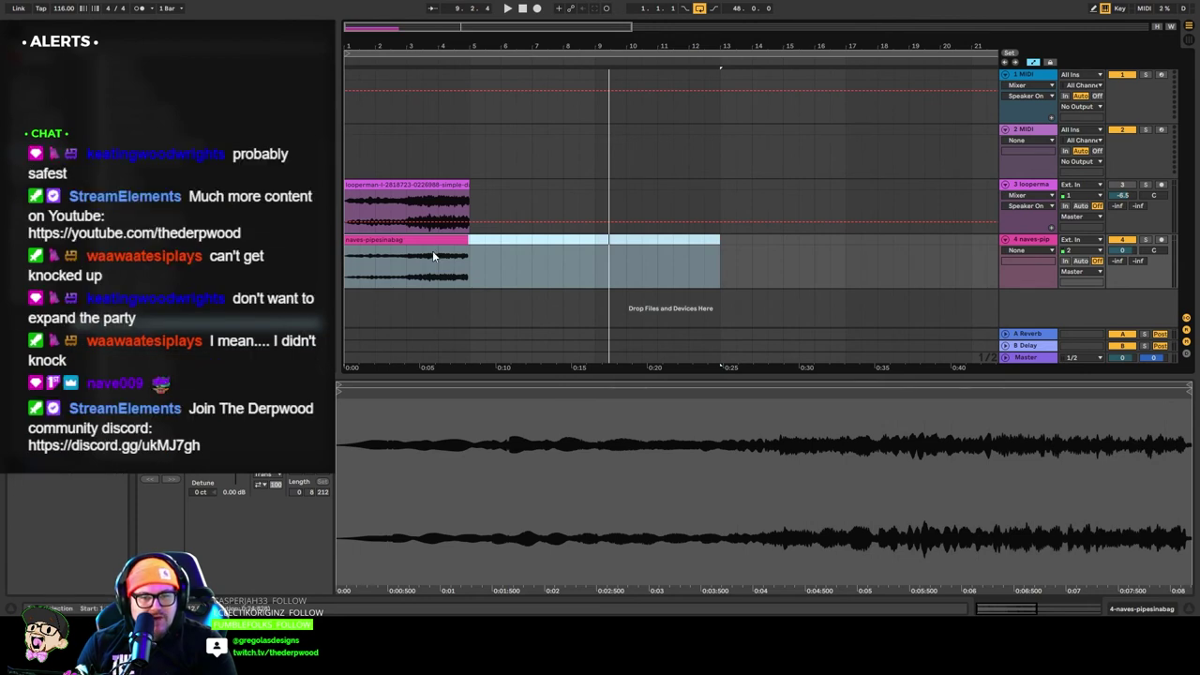
drag(467, 241, 531, 244)
key(ctrl+z)
key(ctrl+z)
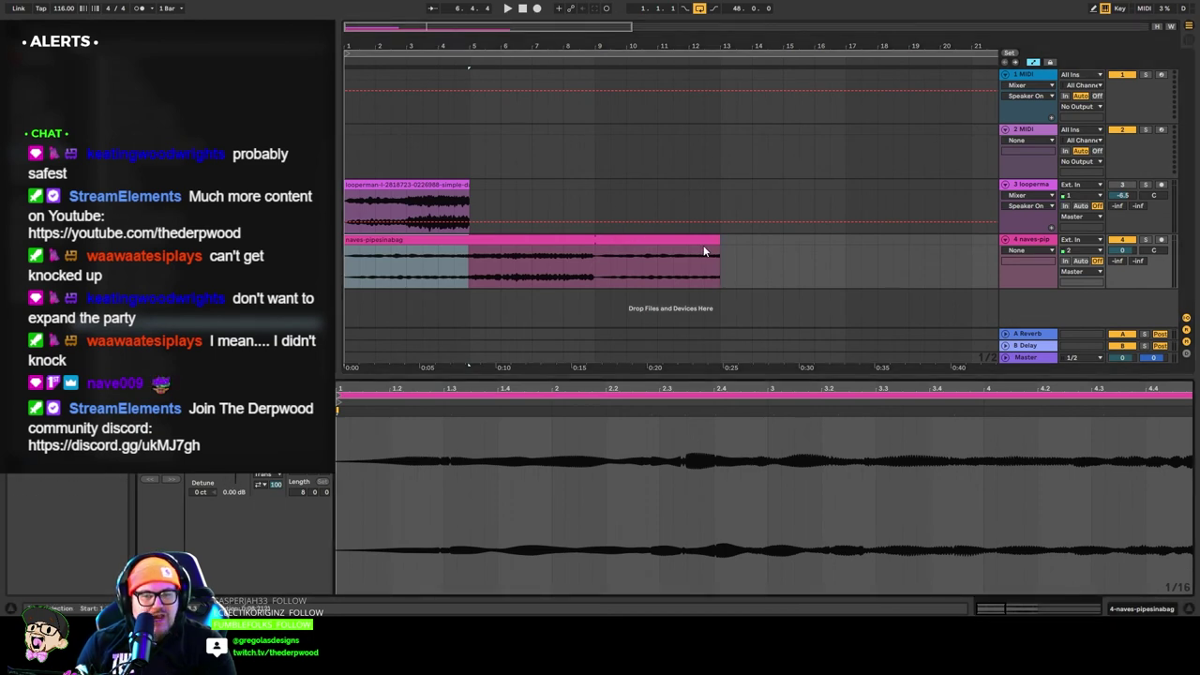
Extend the naves-pipesinabag clip to bar 49 and play it with the project tempo set to 236.00.
drag(469, 29, 687, 30)
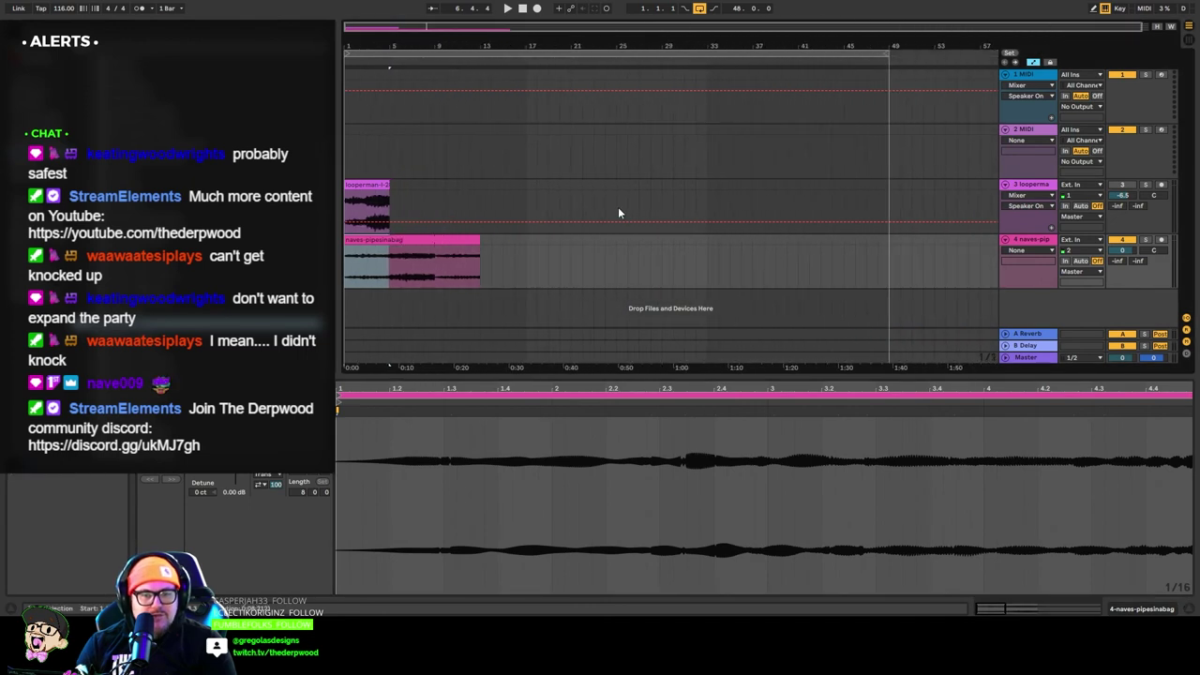
drag(478, 240, 884, 244)
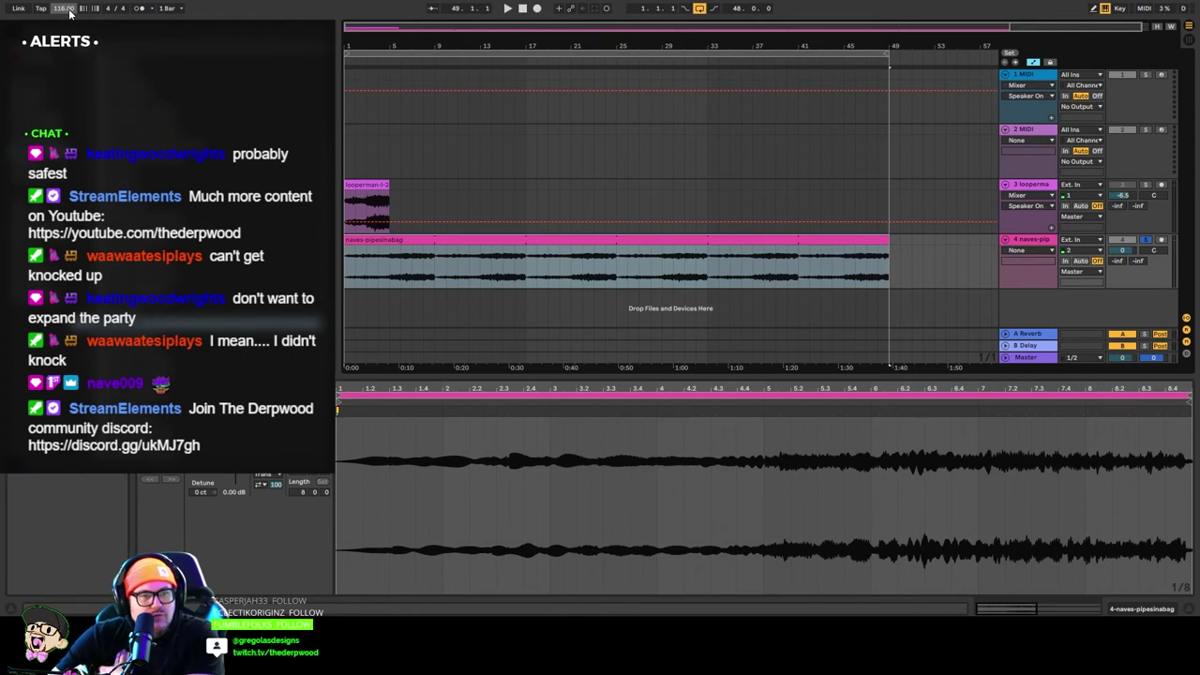
drag(69, 10, 69, 0)
key(space)
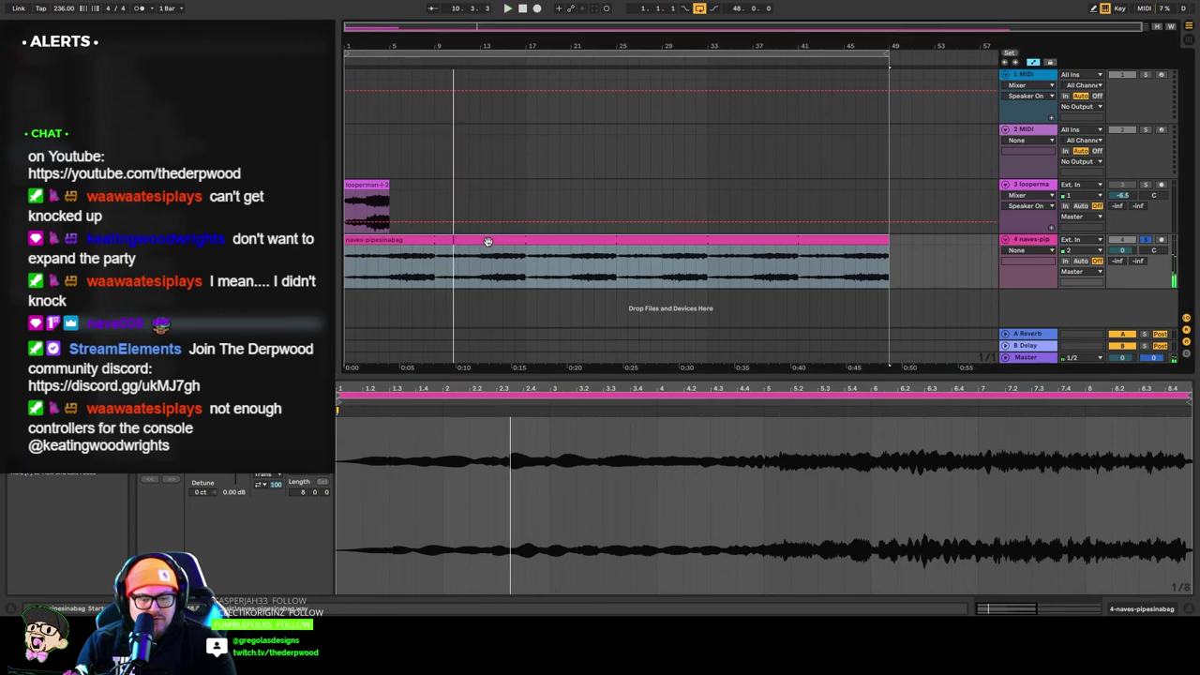
Export the 48-bar arrangement from bar 1 as a WAV named naves-pipesinabag-02.
key(ctrl+shift+r)
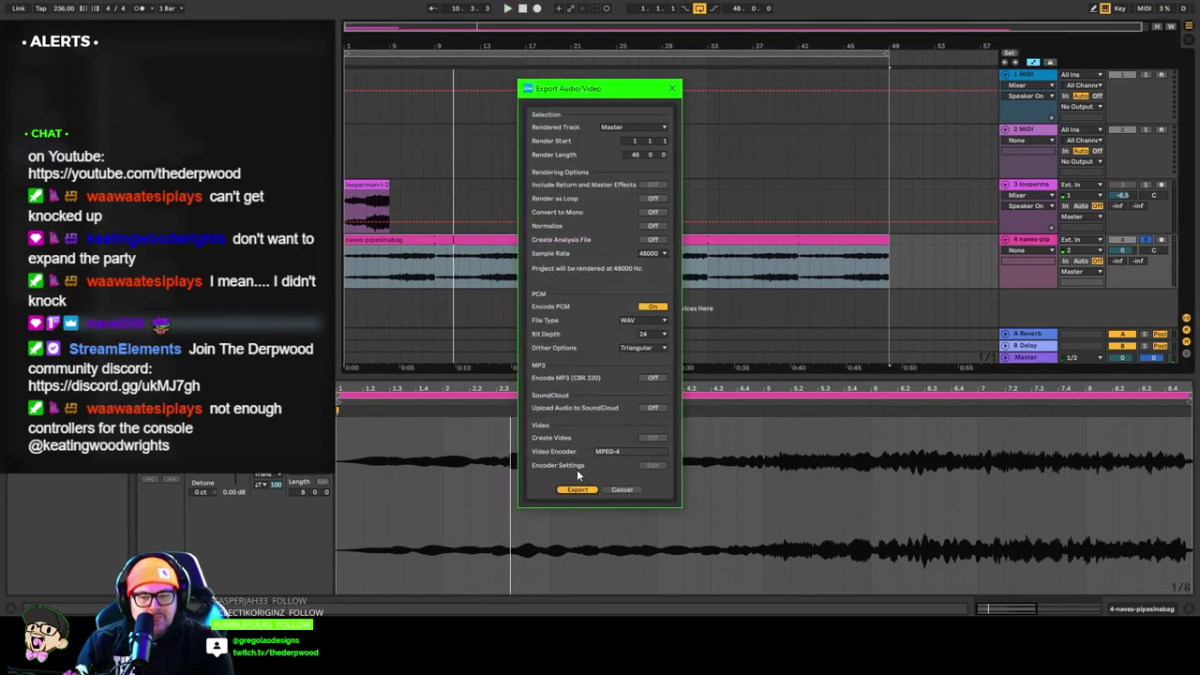
click(576, 487)
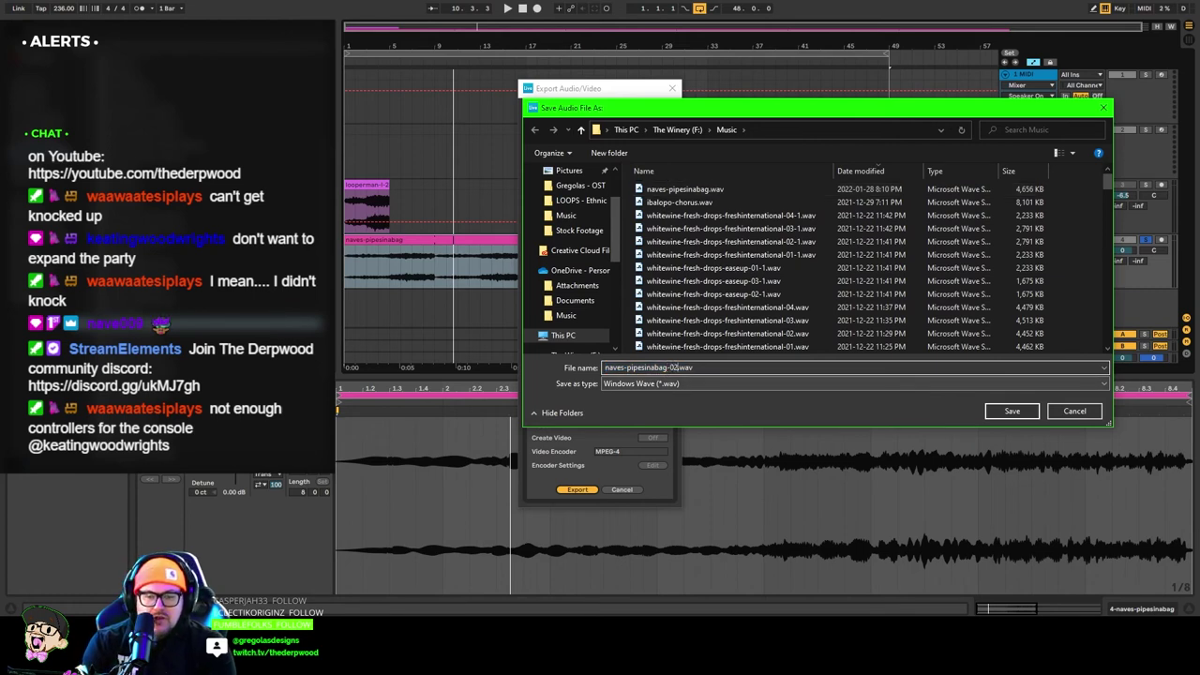
key(Return)
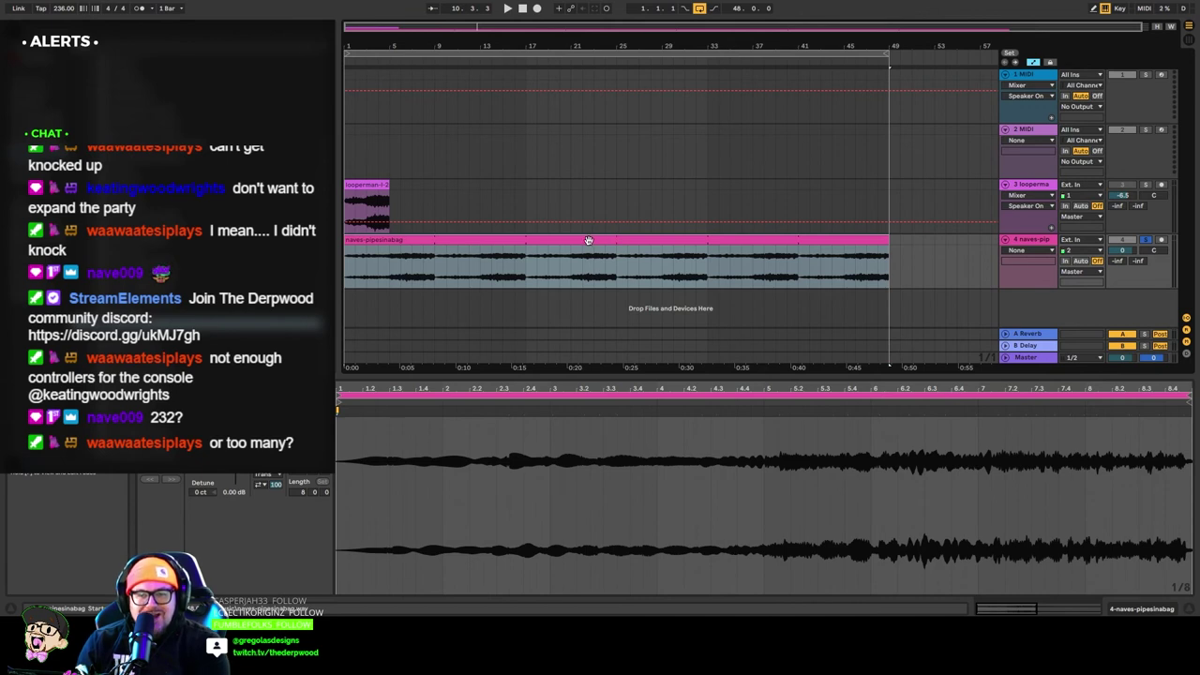
Deactivate the naves-pipesinabag track, insert a new audio track below it, and try to place the exported file at bar 1.
click(1130, 242)
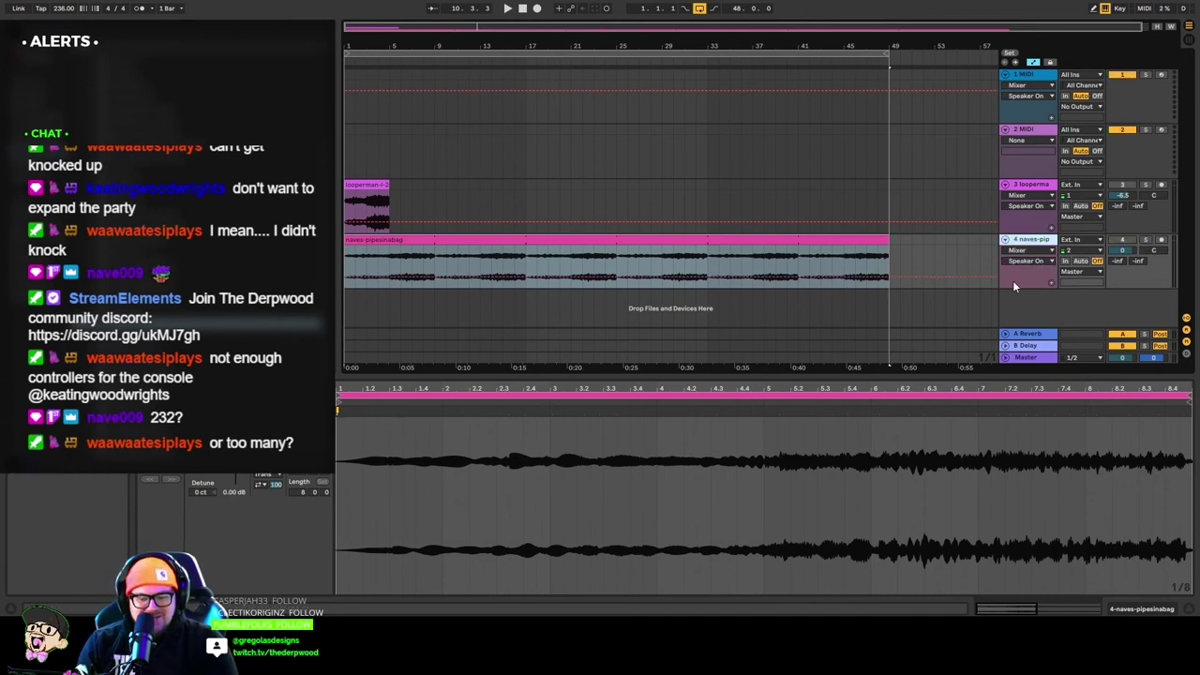
key(ctrl+t)
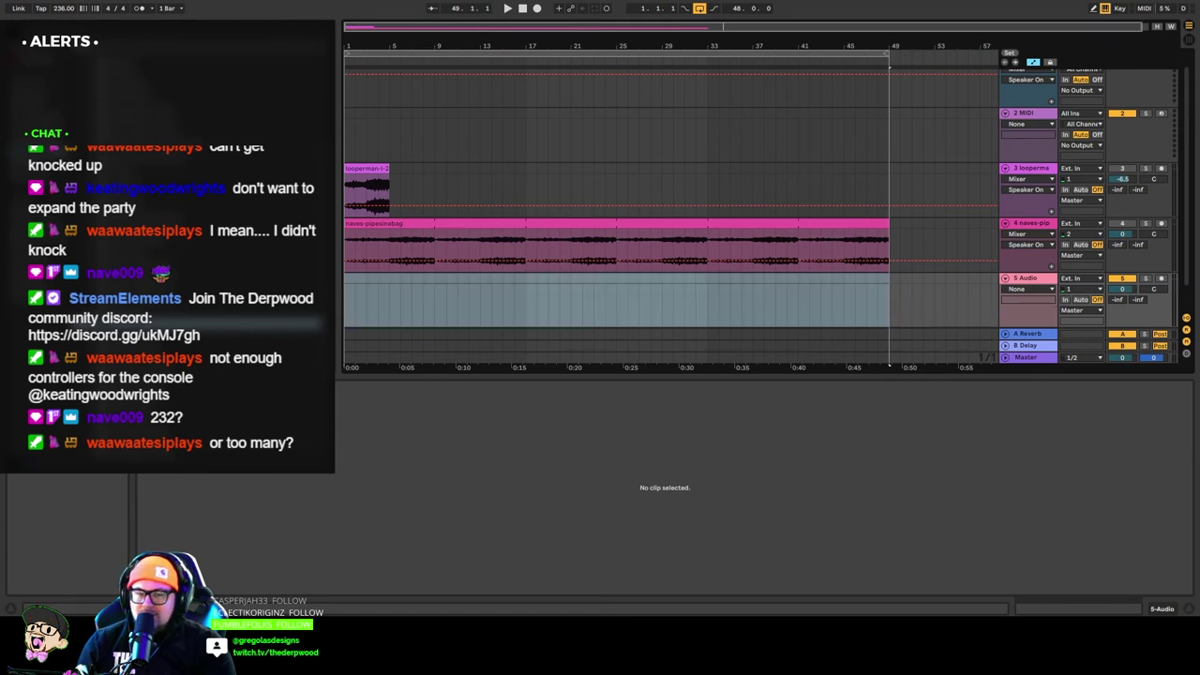
drag(262, 323, 347, 307)
Start a new Live Set, place naves-pipesinabag-02 at bar 1 of the first audio track, and shorten the clip to bar 17.
click(9, 1)
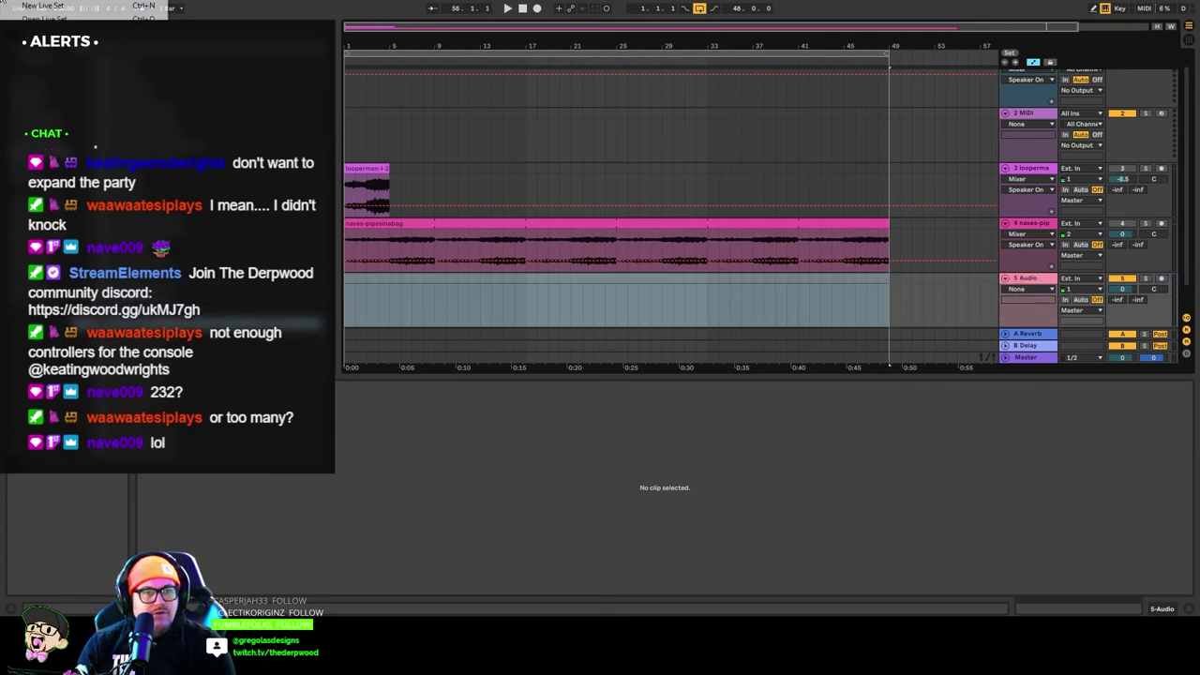
click(21, 7)
click(598, 323)
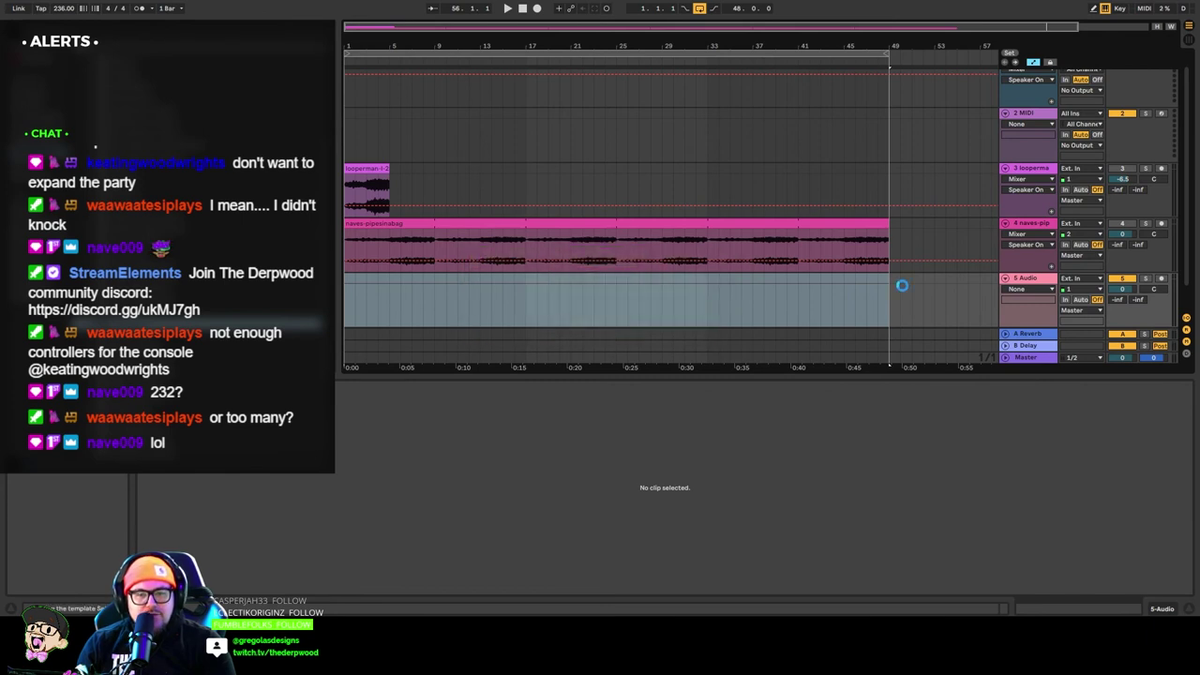
mouse_move(339, 245)
mouse_down()
mouse_move(455, 244)
mouse_move(344, 223)
mouse_up()
drag(583, 194, 501, 185)
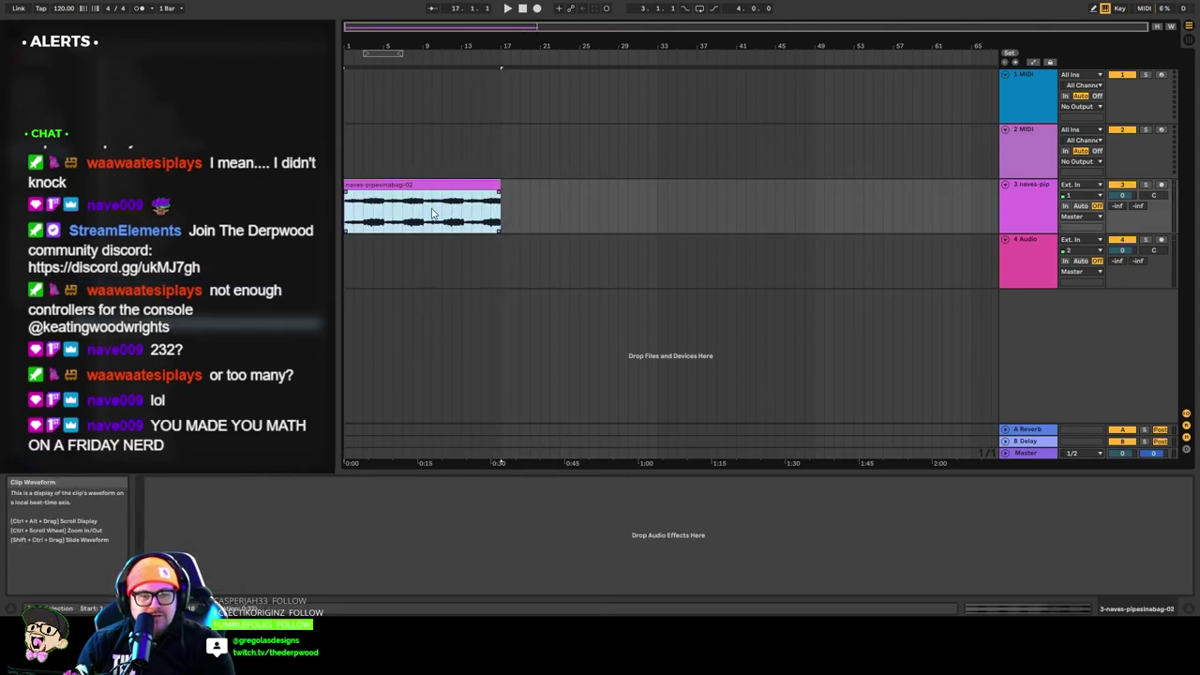
Duplicate the naves-pipesinabag-02 clip, turn on Warp for the original, and delete the copy.
key(ctrl+d)
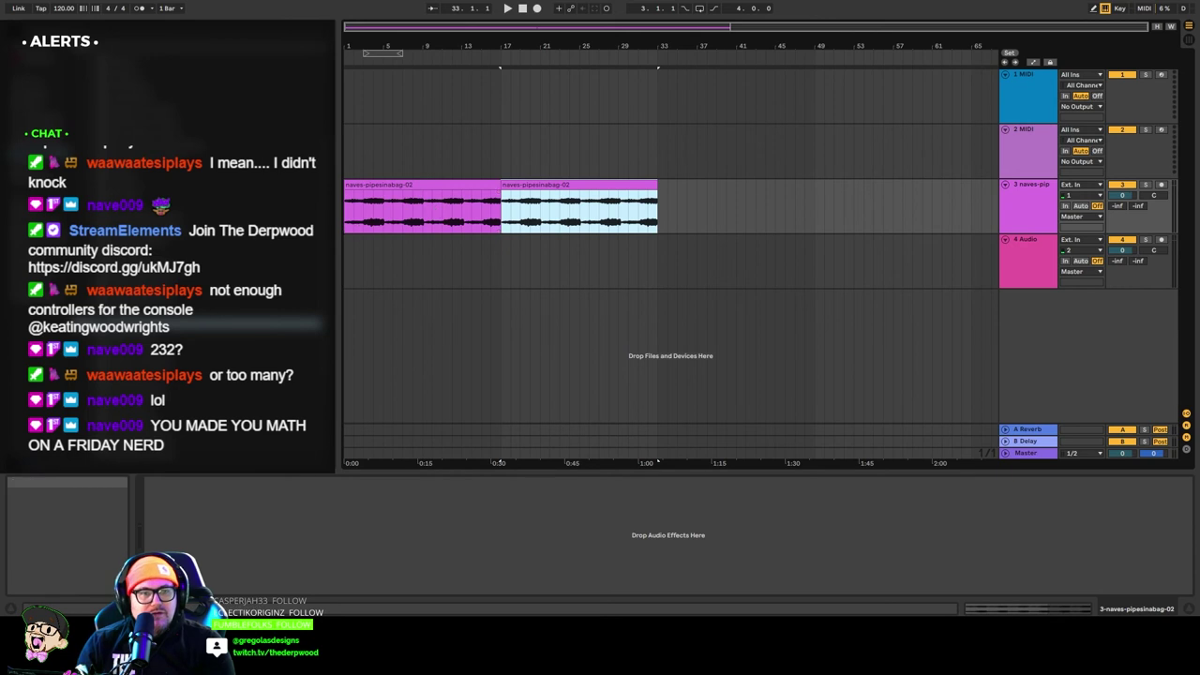
double_click(447, 198)
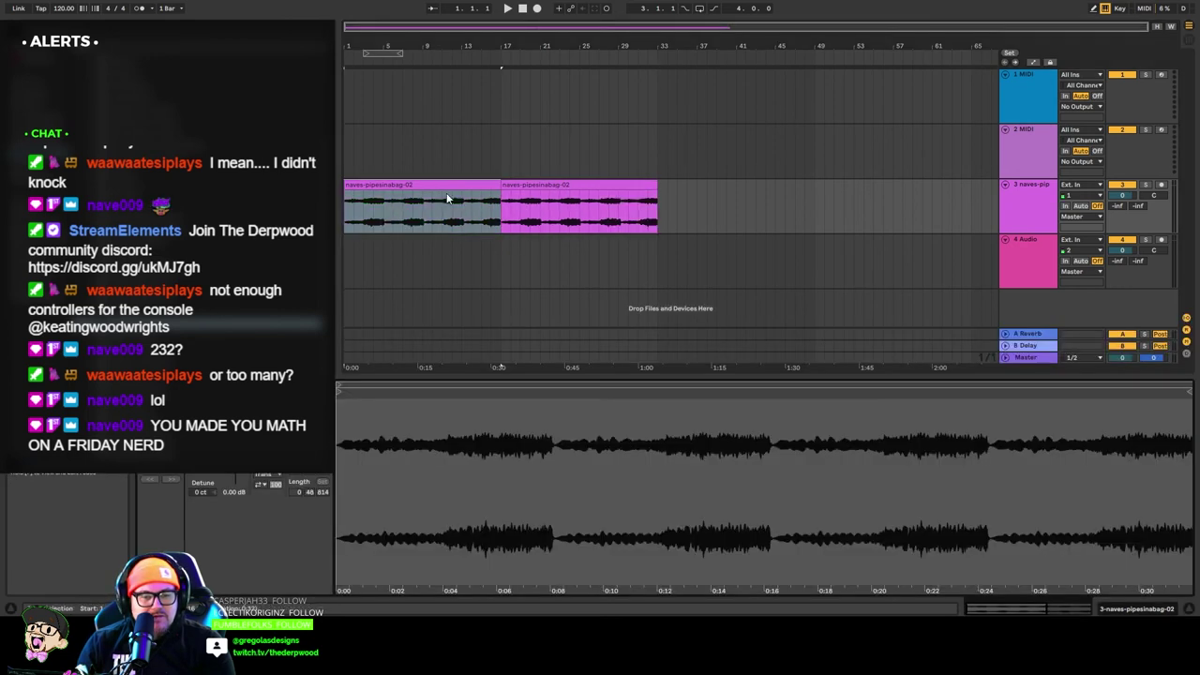
click(266, 403)
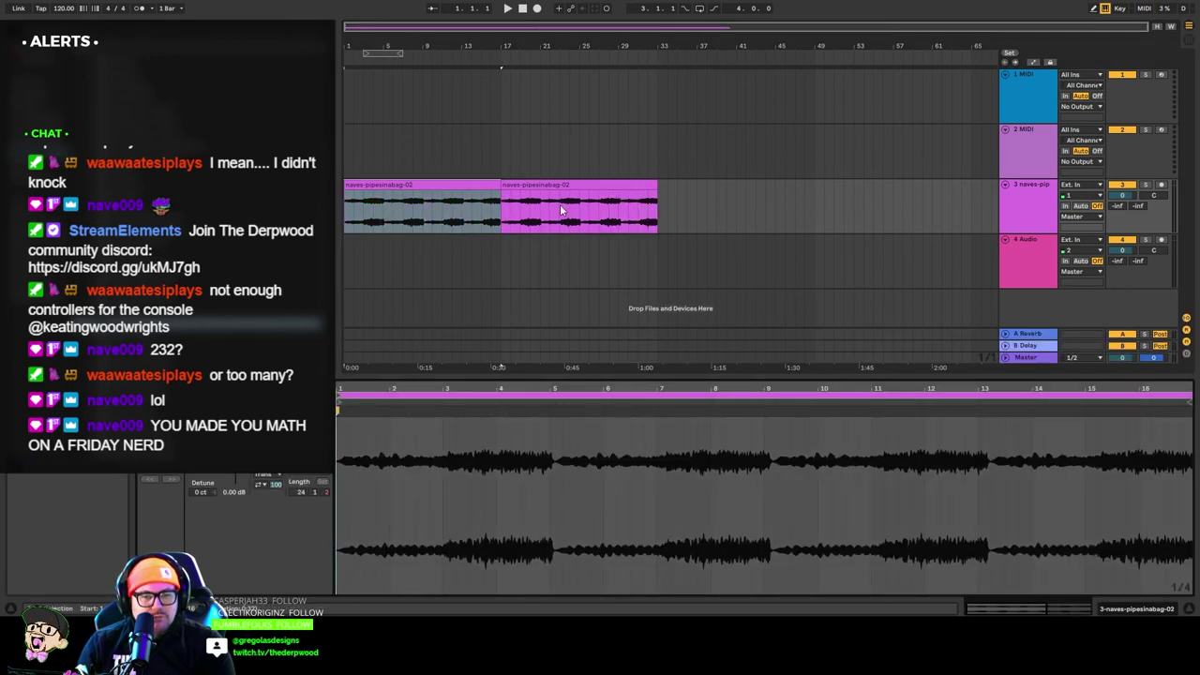
click(547, 198)
key(Delete)
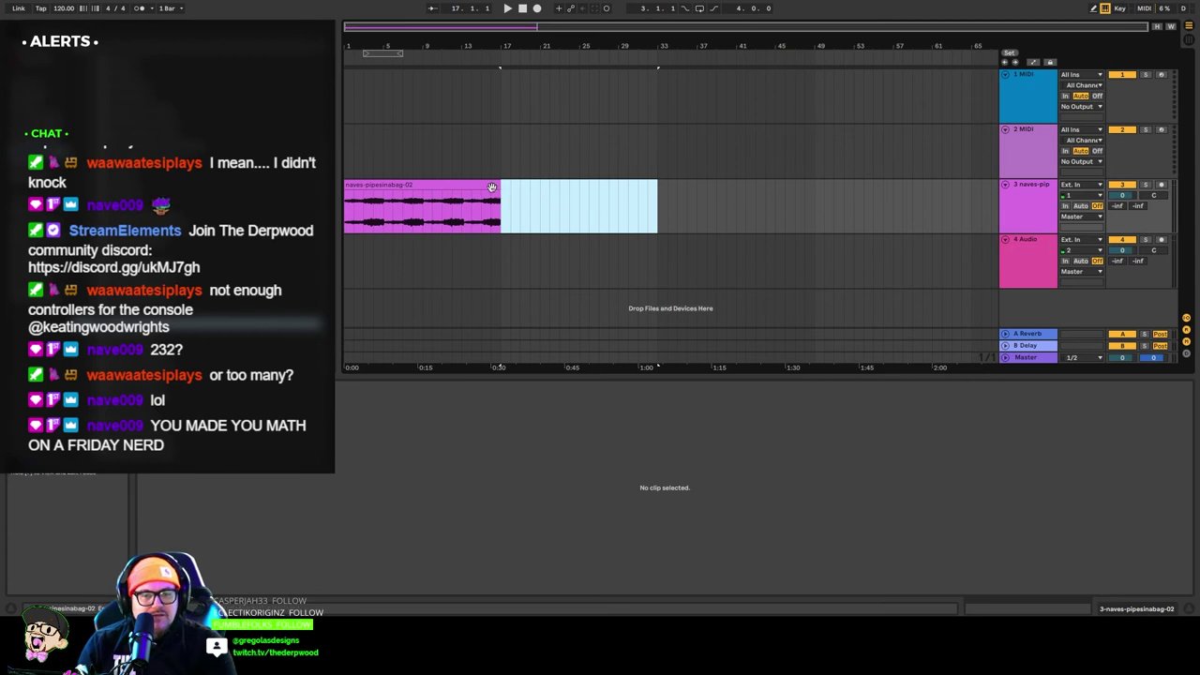
Set the project tempo to 116.00 and duplicate the warped naves-pipesinabag-02 clip twice so the row reaches bar 49.
click(382, 194)
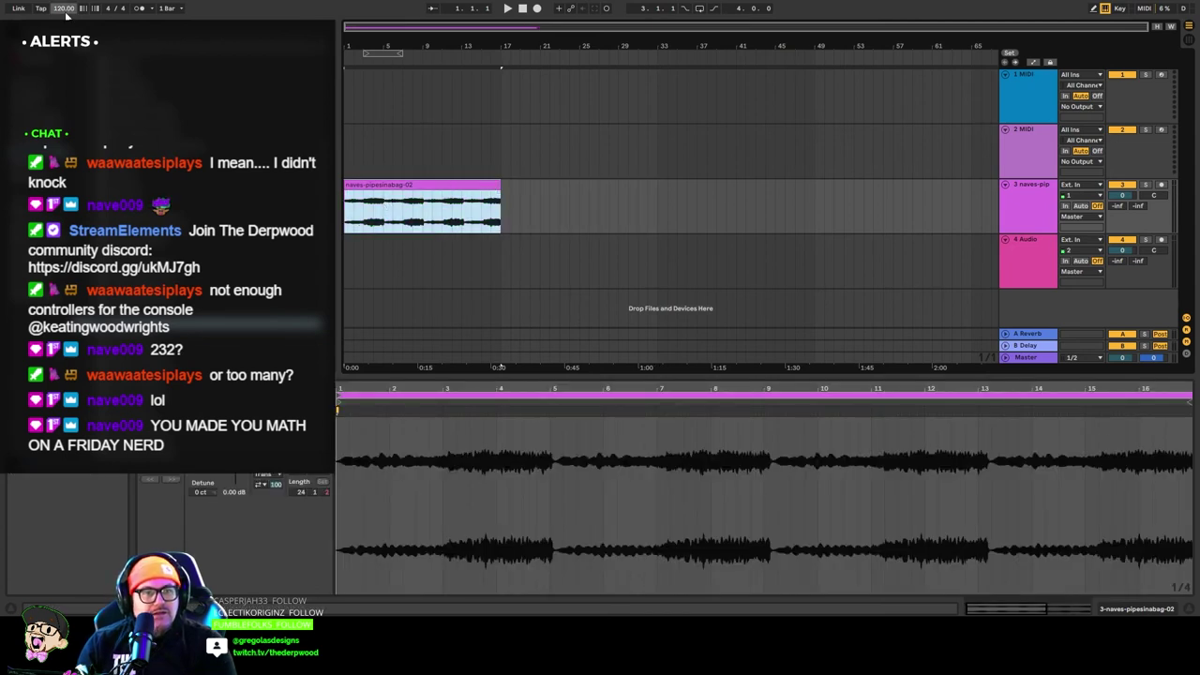
drag(66, 11, 66, 18)
click(418, 184)
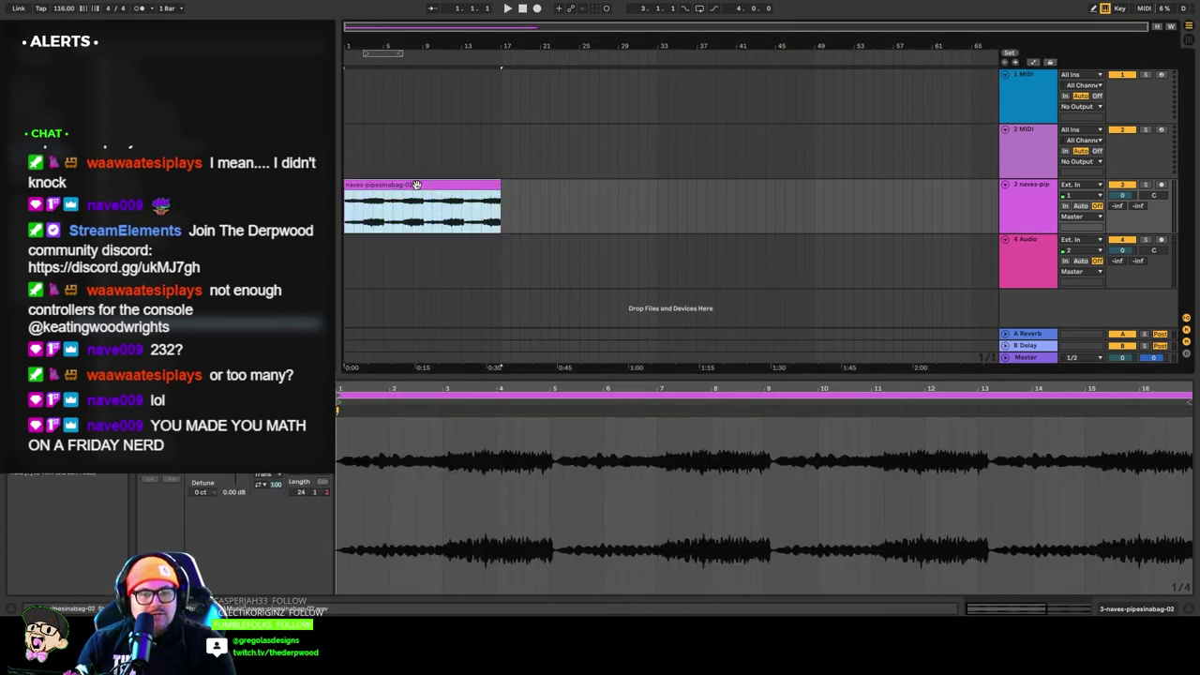
key(ctrl+d)
key(ctrl+d)
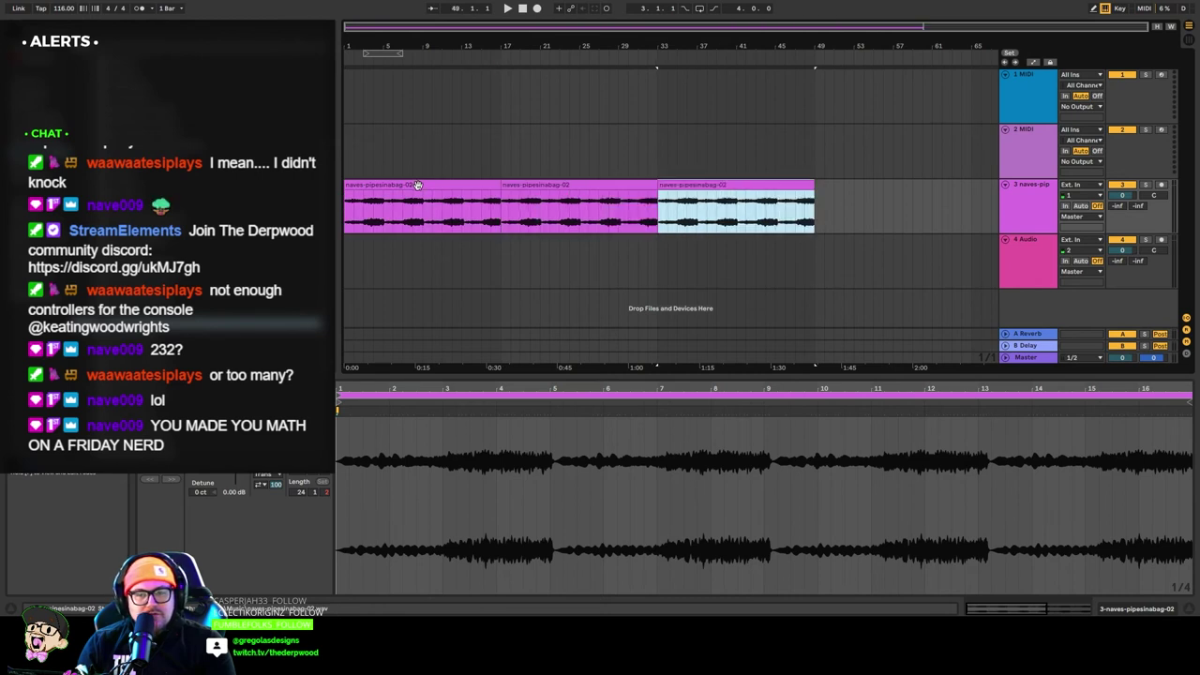
Play the arrangement from bar 1 and loop the span of all three naves-pipesinabag-02 clips.
click(525, 10)
click(508, 10)
click(1015, 217)
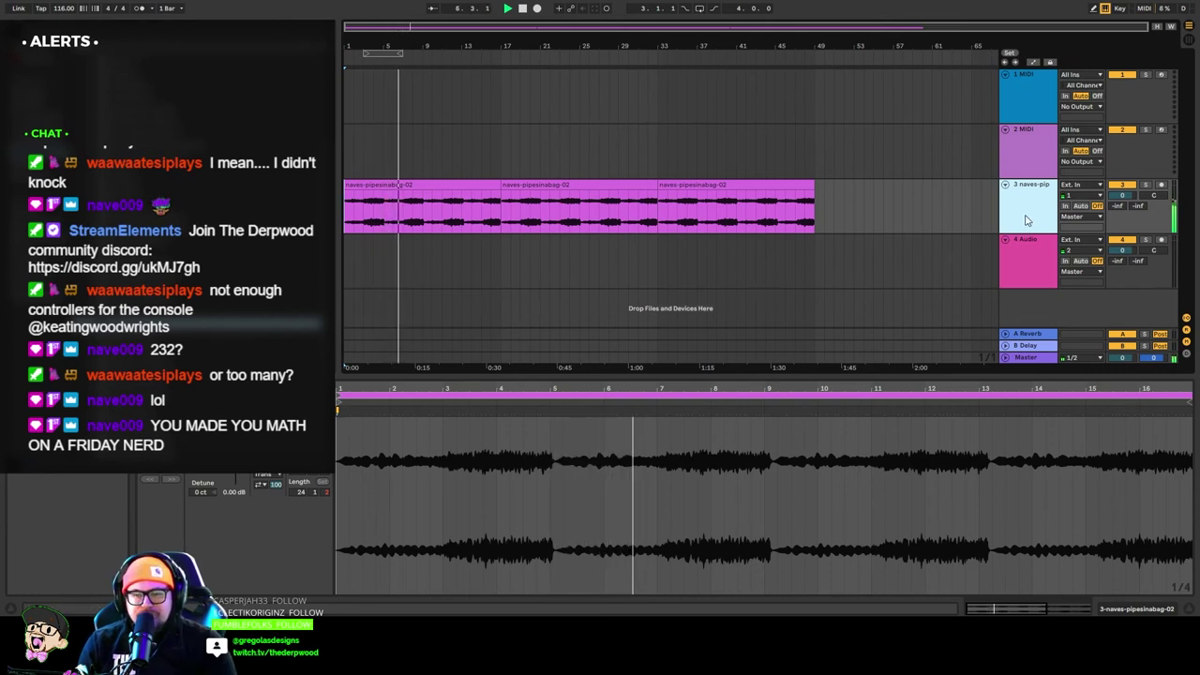
click(660, 202)
click(770, 184)
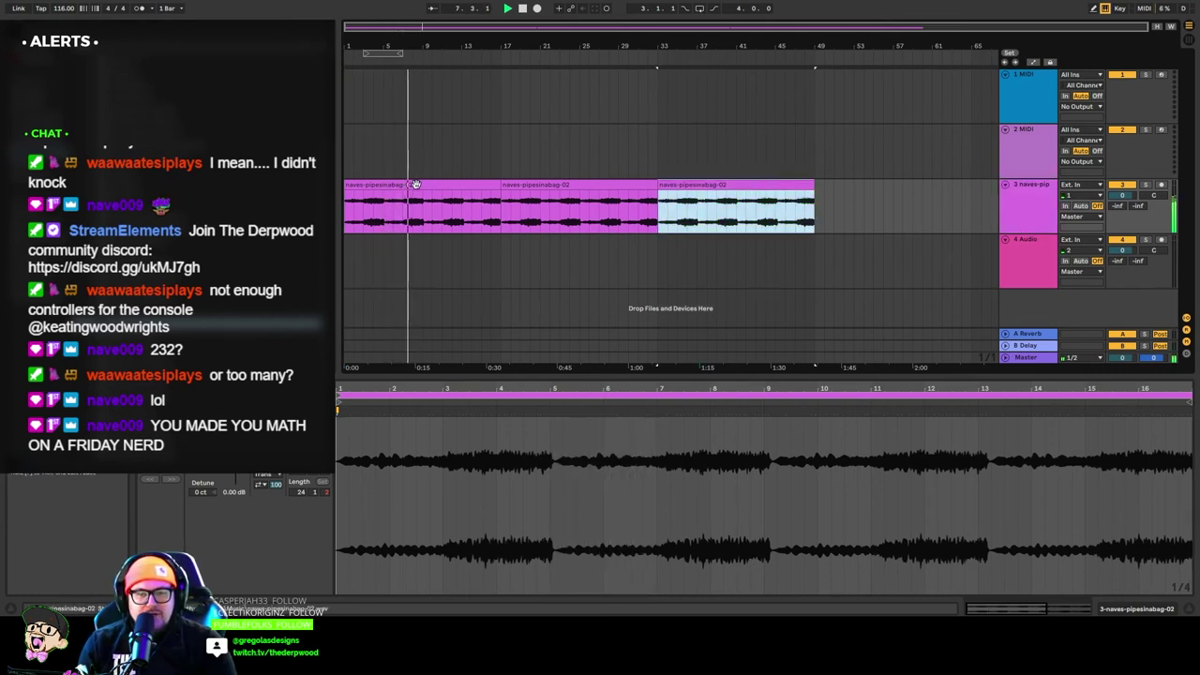
shift+click(416, 184)
key(ctrl+l)
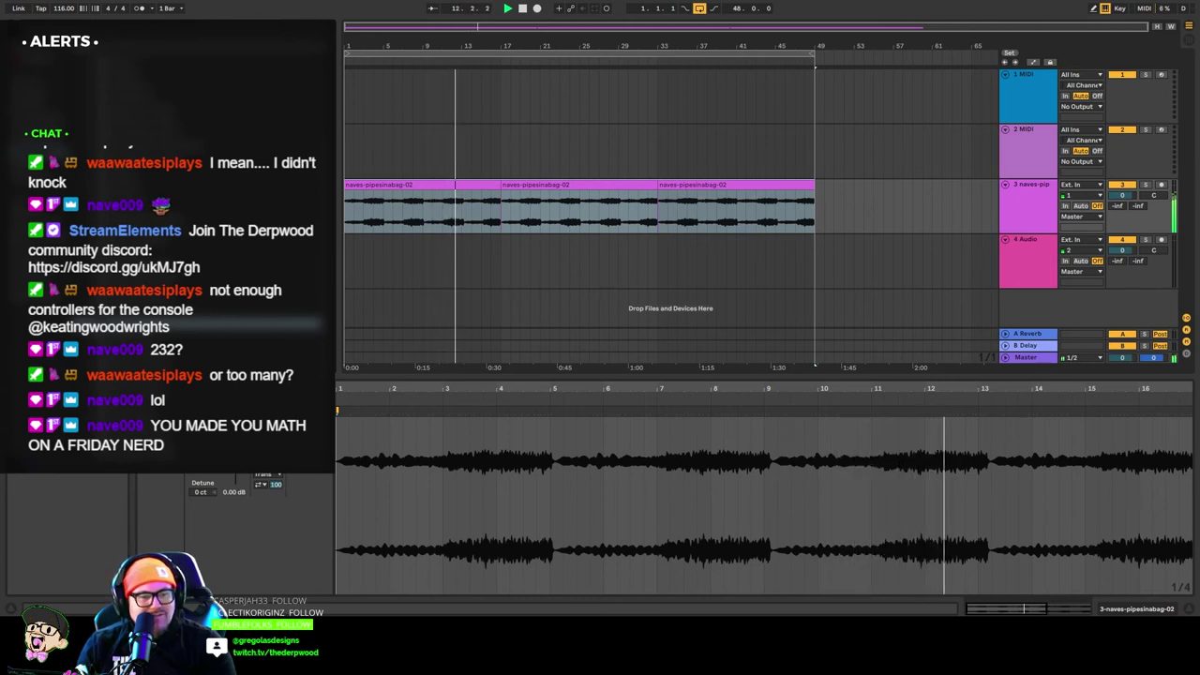
Add Lofi Space to the naves-pipesinabag track, load its Plate preset, and turn the Mix down low.
click(1021, 222)
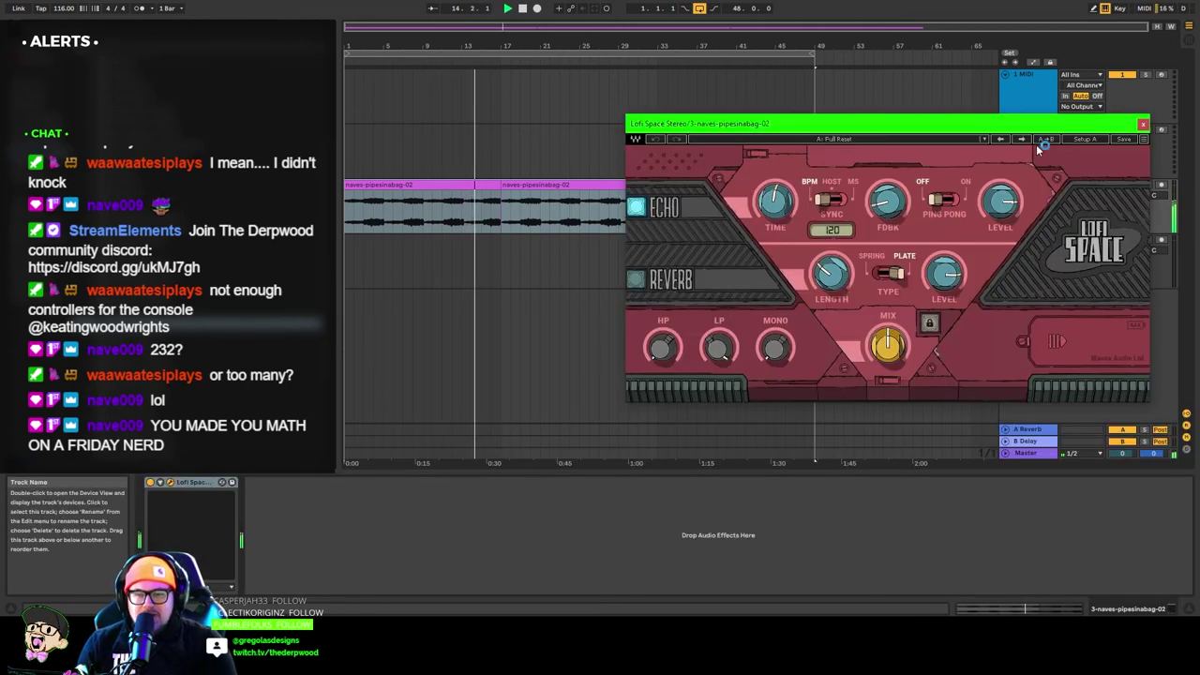
click(1001, 139)
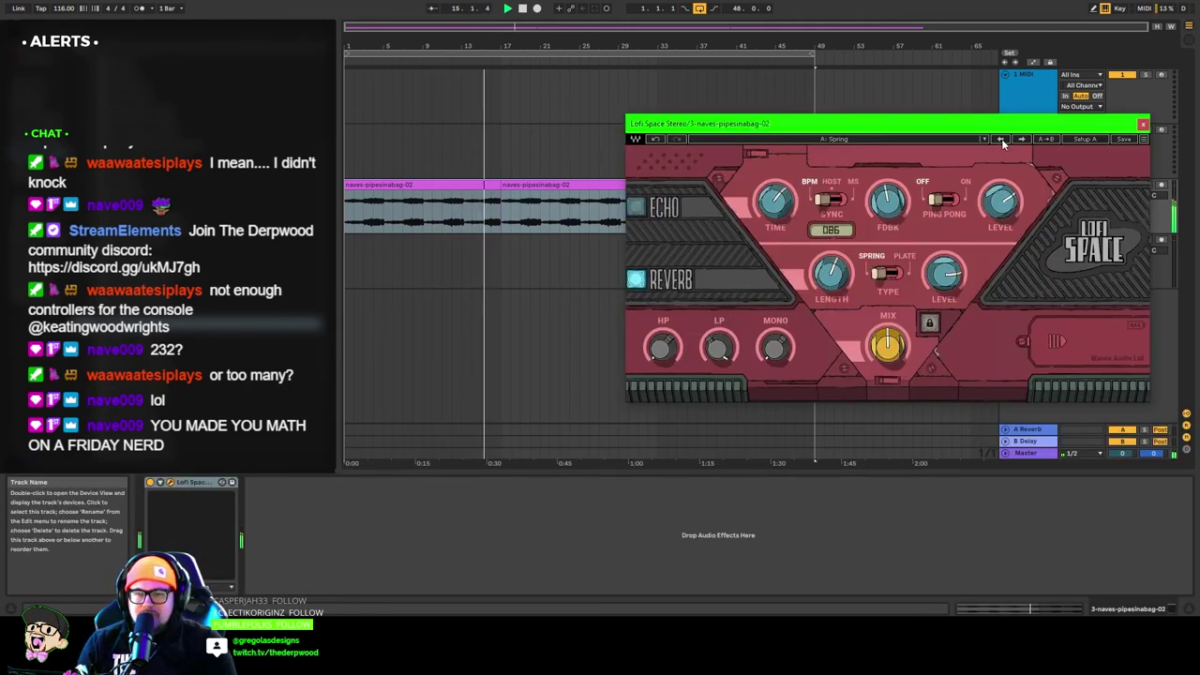
click(1001, 139)
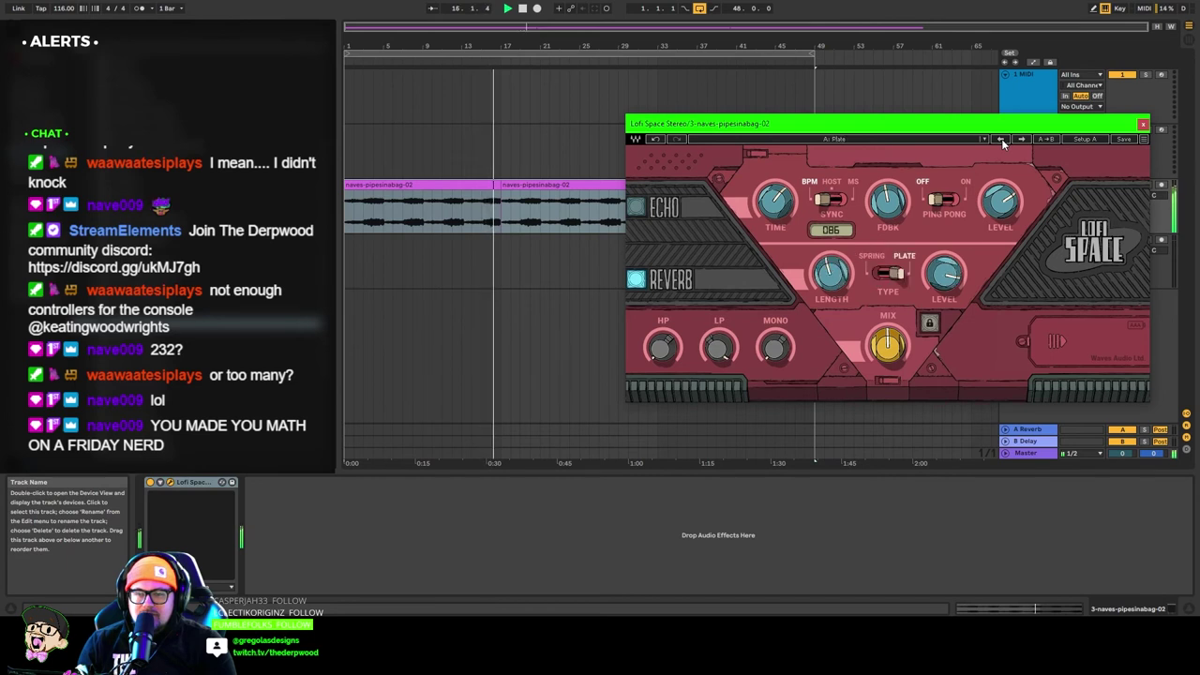
drag(887, 345, 887, 362)
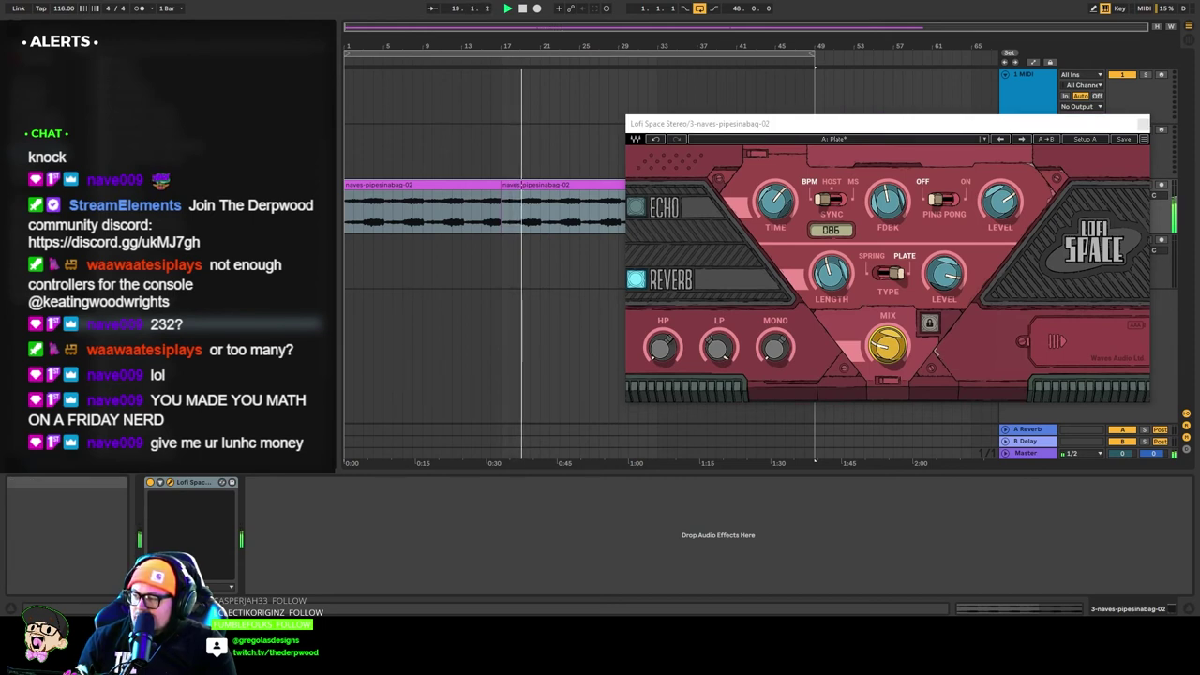
drag(887, 343, 886, 357)
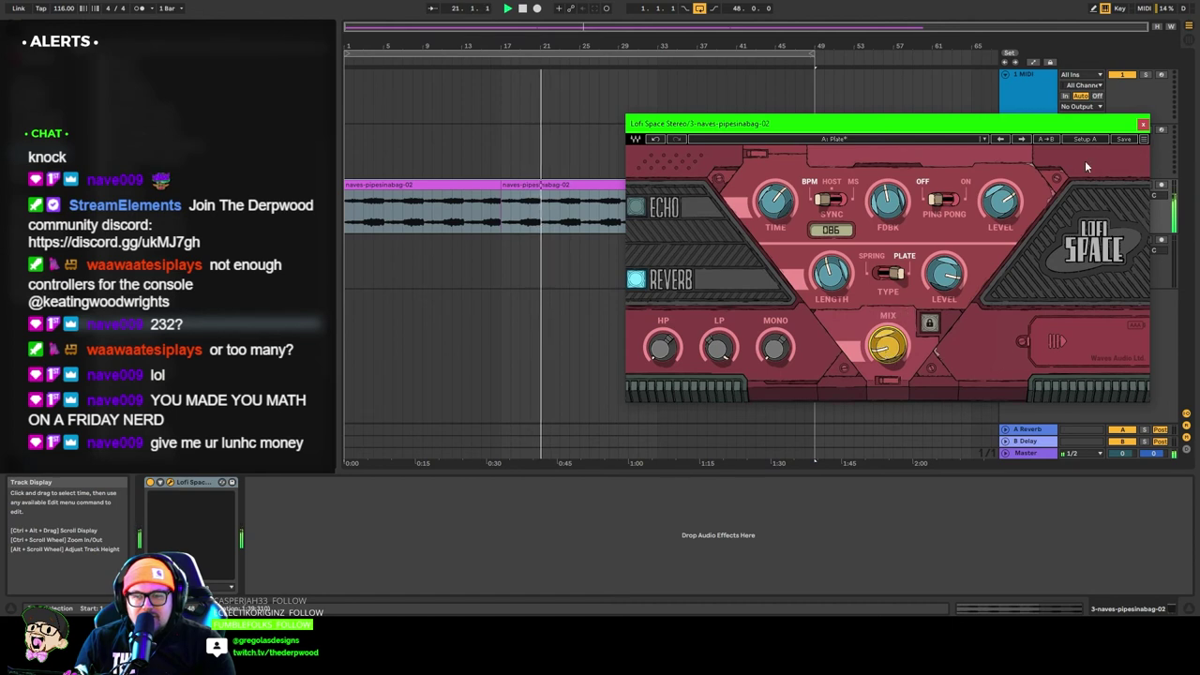
click(1143, 124)
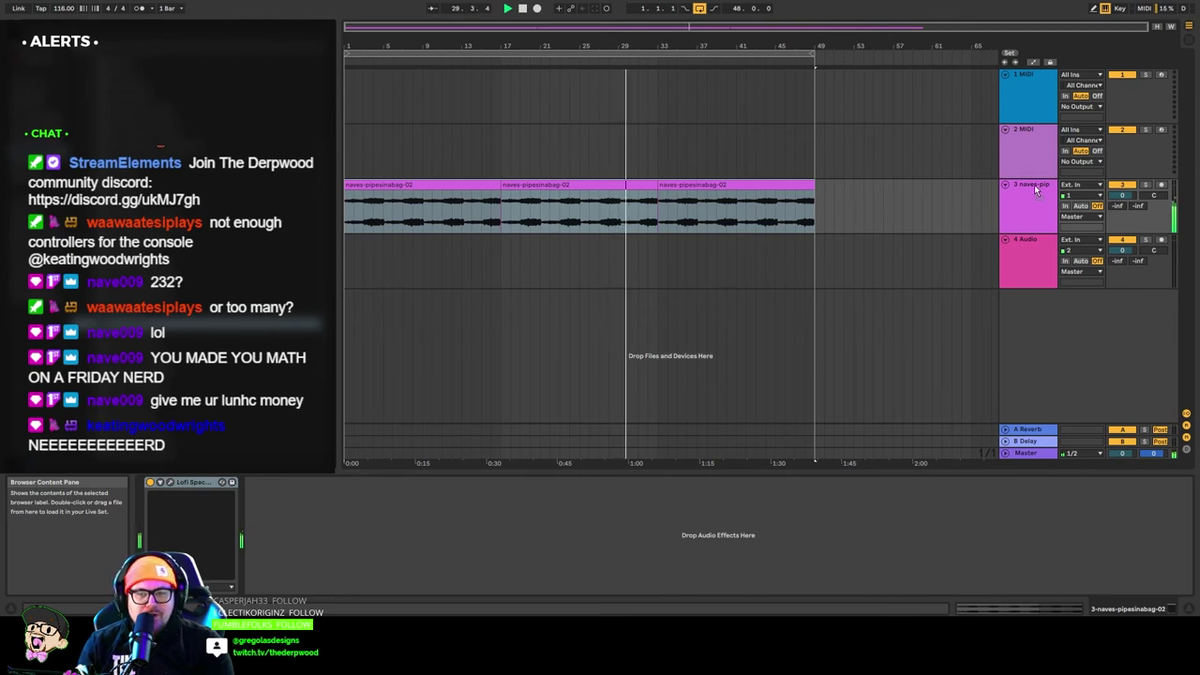
Add OneKnob Pumper after Lofi Space on the naves-pipesinabag track and set its amount to 3.5.
drag(1035, 190, 1036, 192)
drag(719, 253, 720, 270)
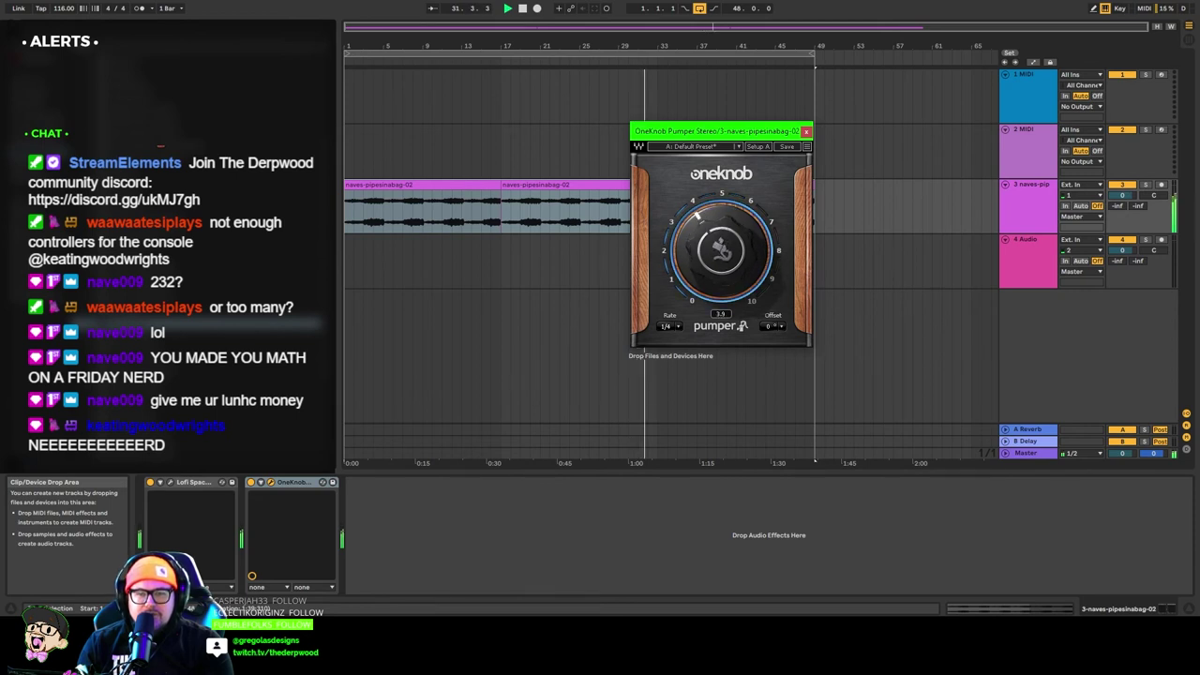
click(806, 134)
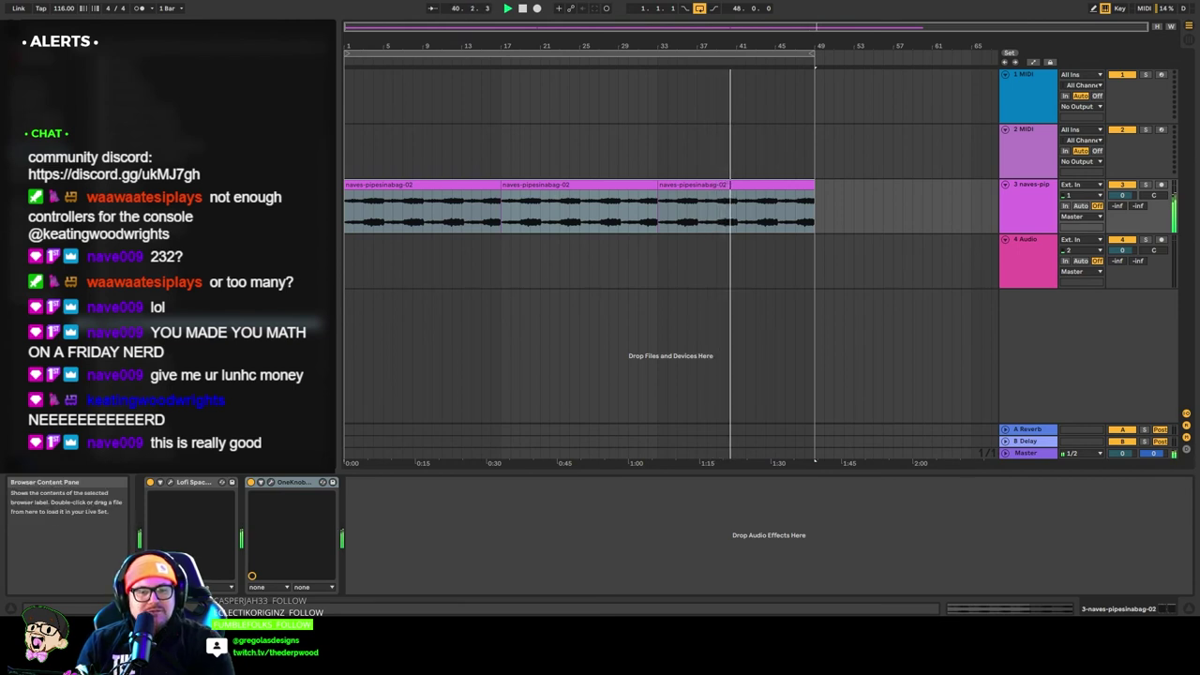
Place the looperman dark-mandolin-melody-v2 sample at bar 1 of the second audio track and show its clip waveform.
drag(245, 325, 353, 271)
drag(348, 274, 348, 275)
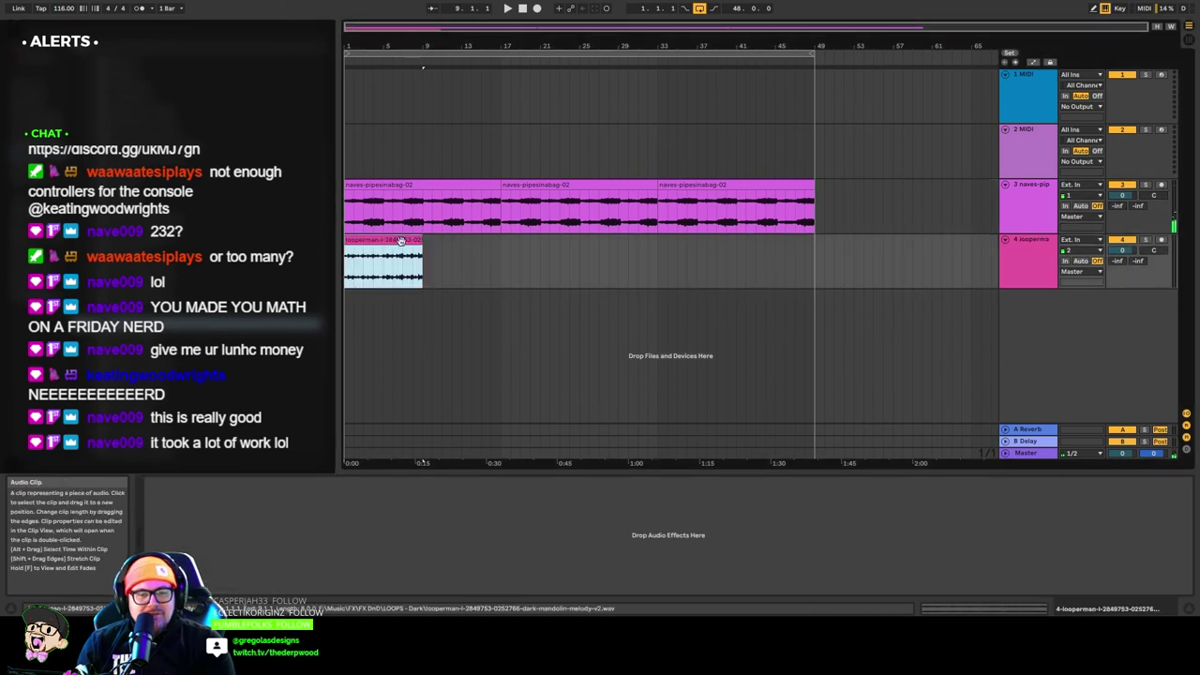
double_click(374, 243)
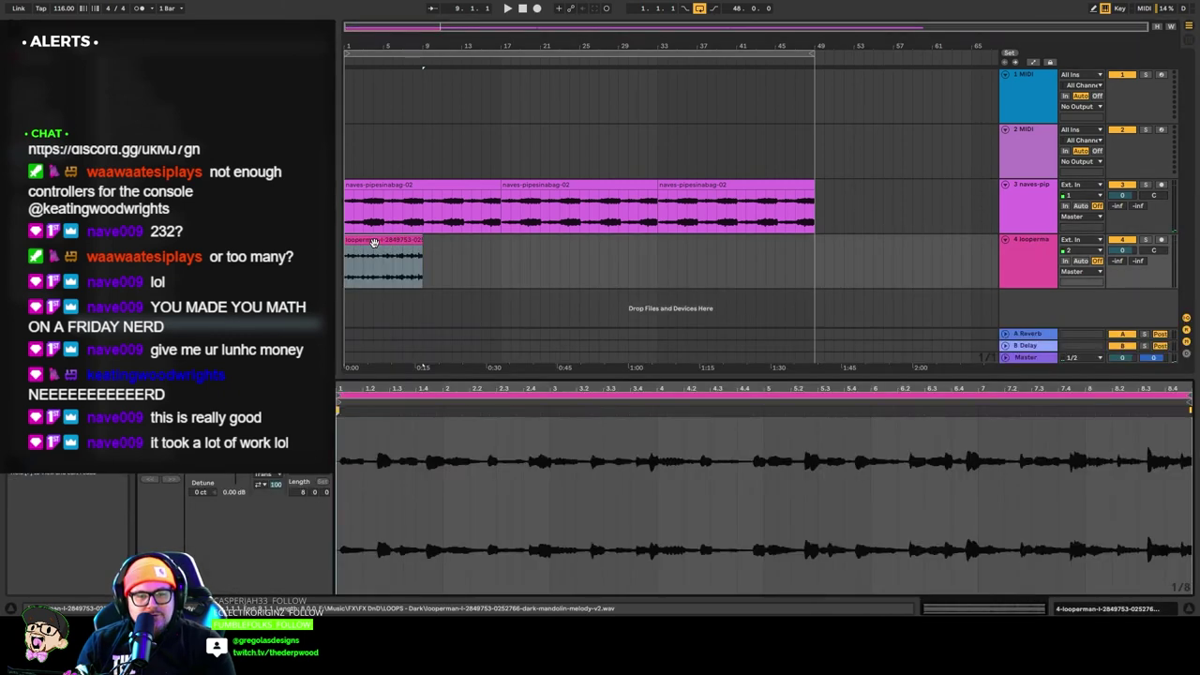
Lengthen the mandolin clip to bar 17, detune it to -26 ct, and turn Warp back on.
click(268, 398)
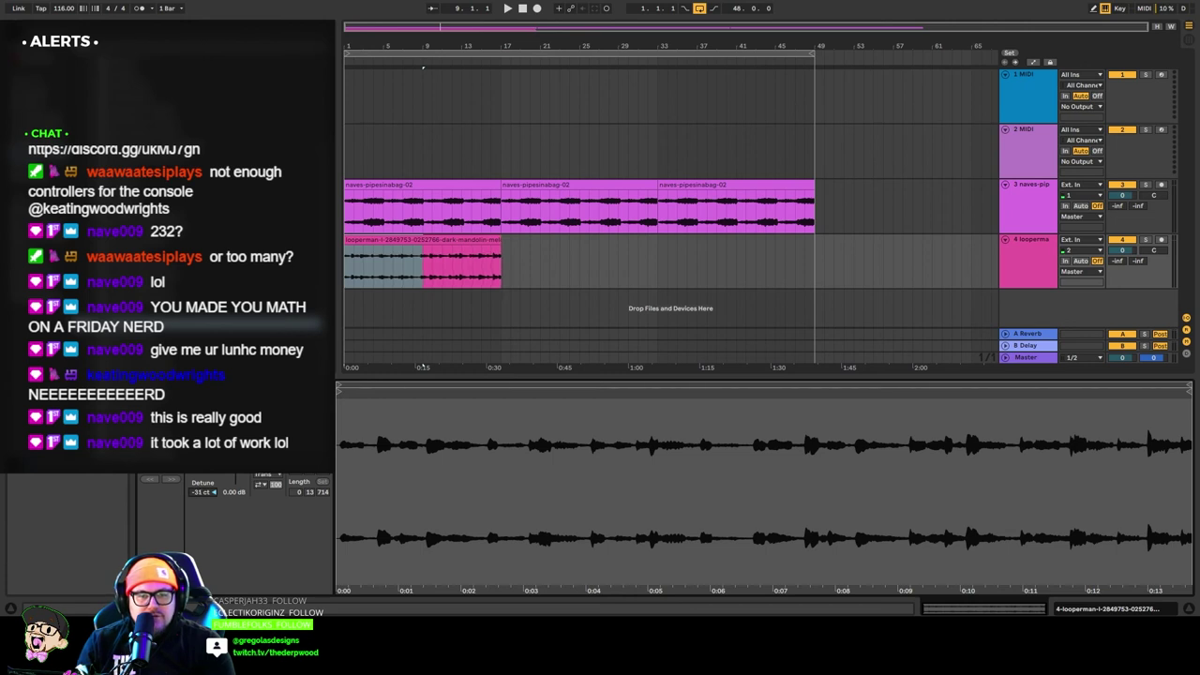
click(431, 253)
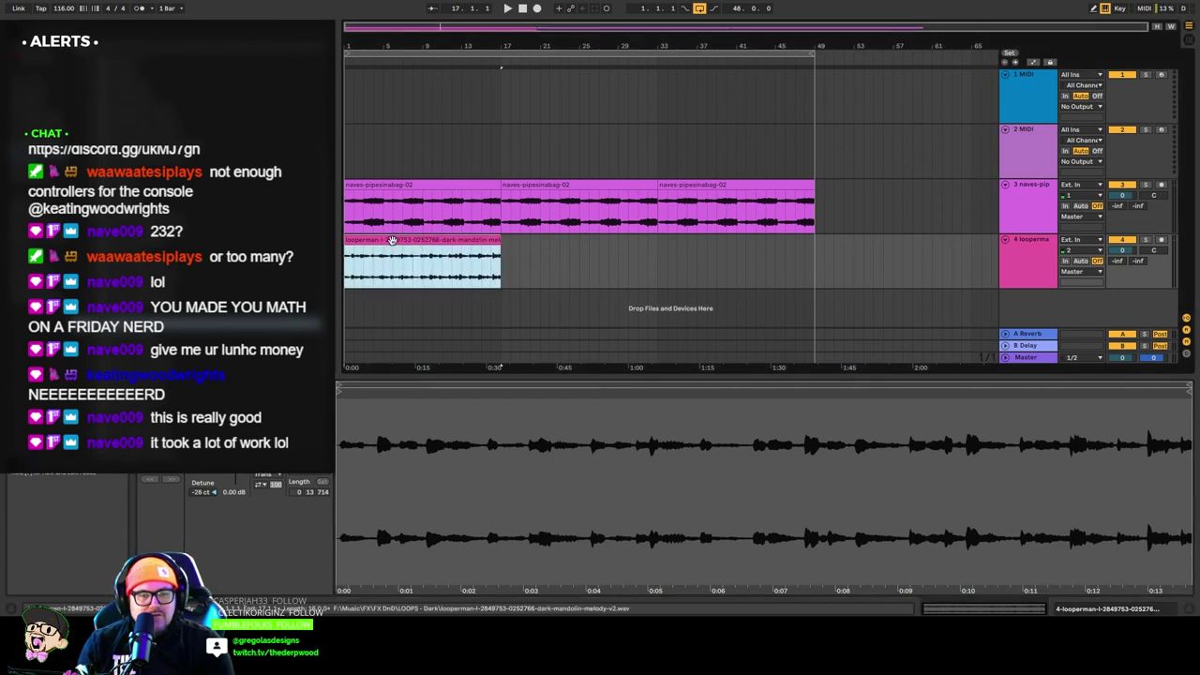
key(space)
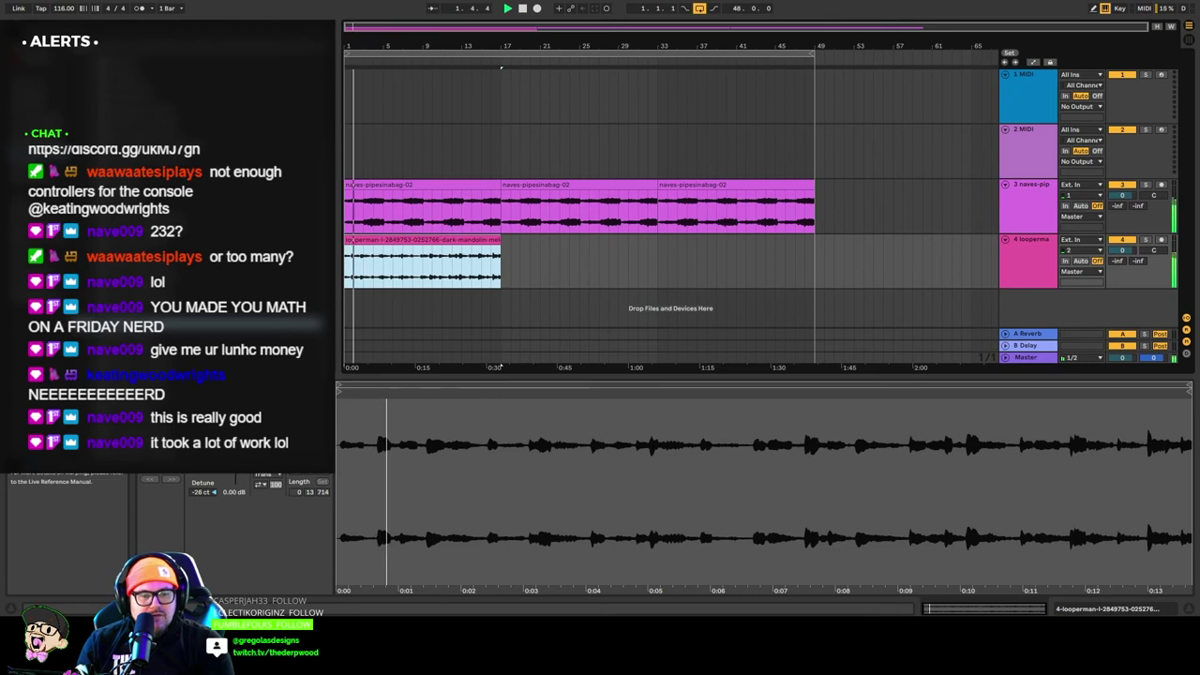
click(267, 400)
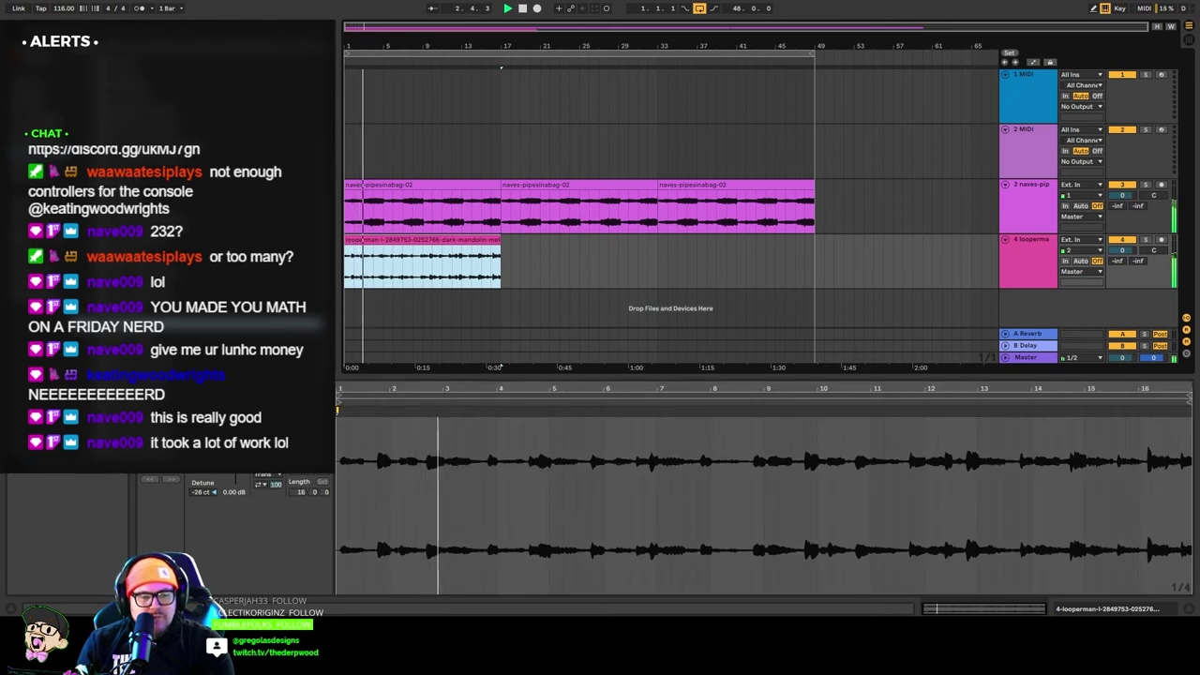
click(307, 444)
click(203, 450)
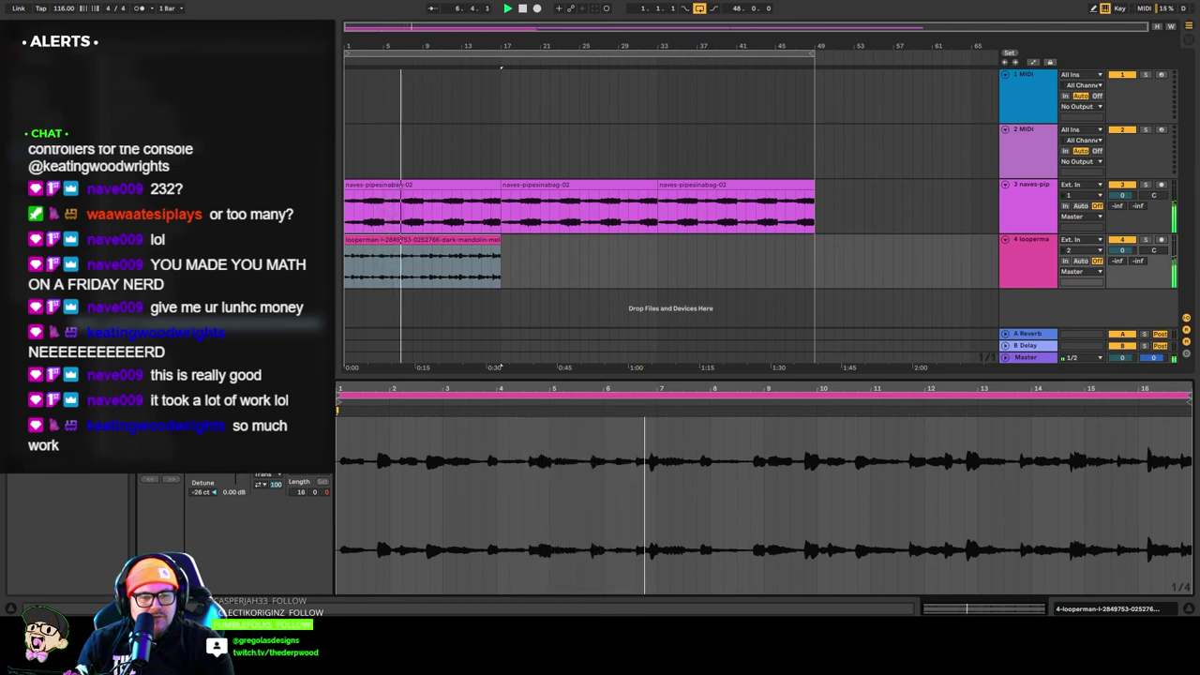
Stop playback and add Reverb followed by the Moving 3-5-6 delay to the mandolin track.
click(907, 268)
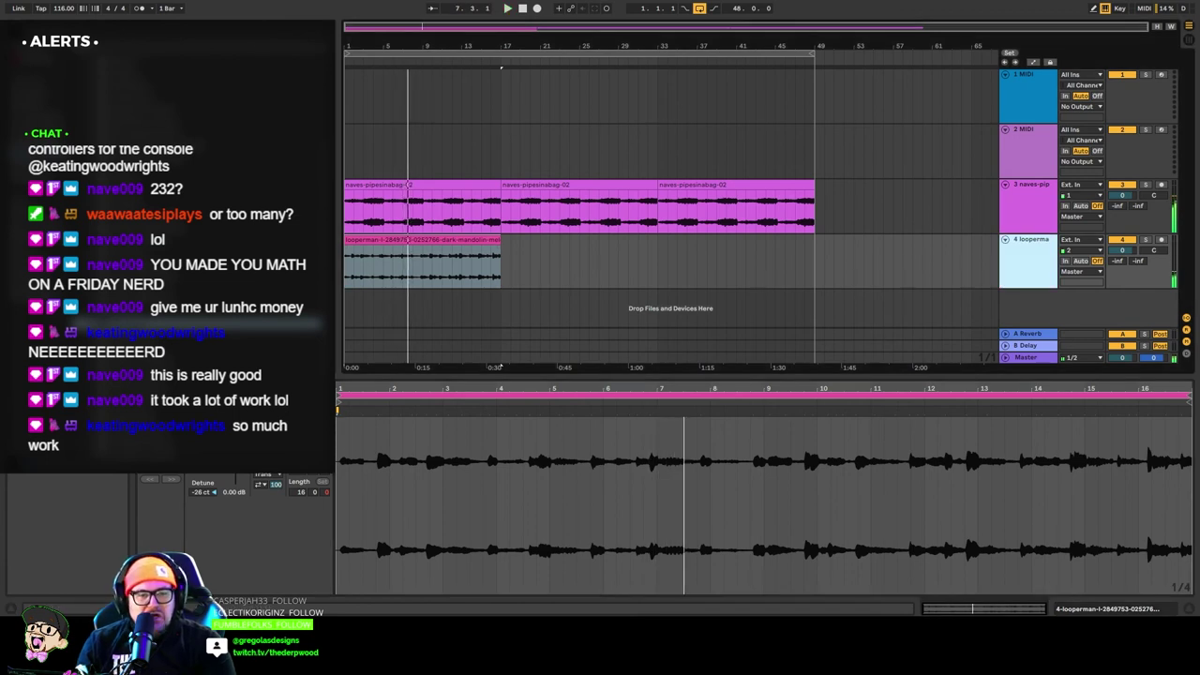
click(423, 240)
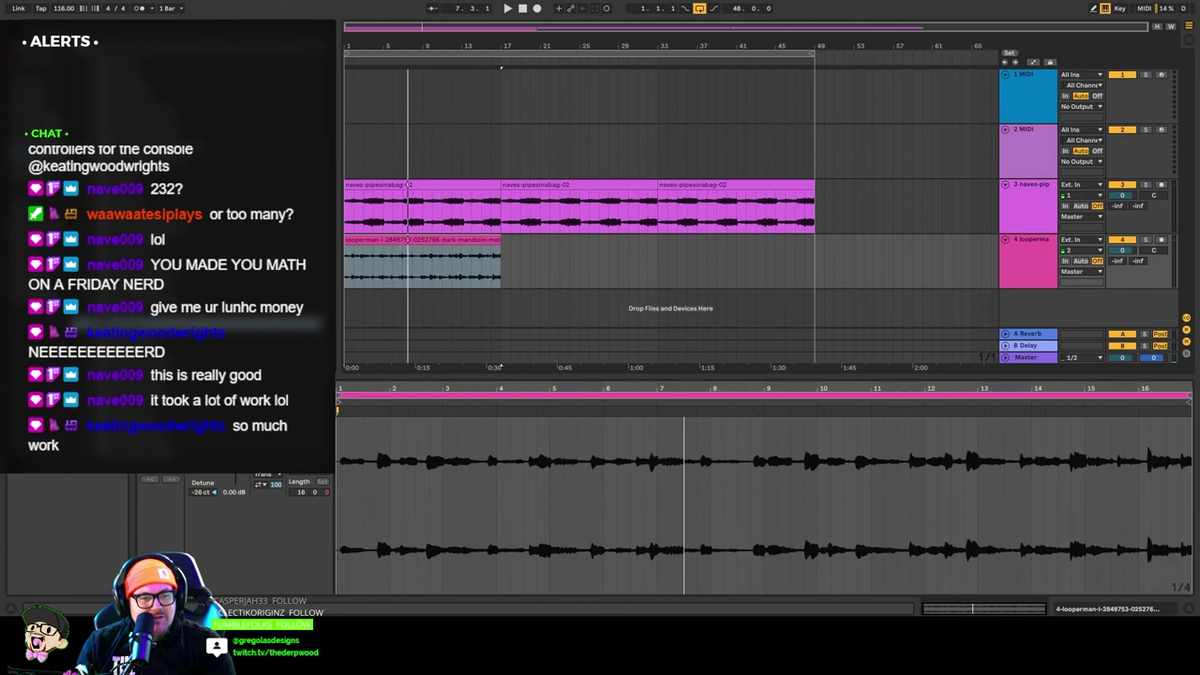
click(1027, 334)
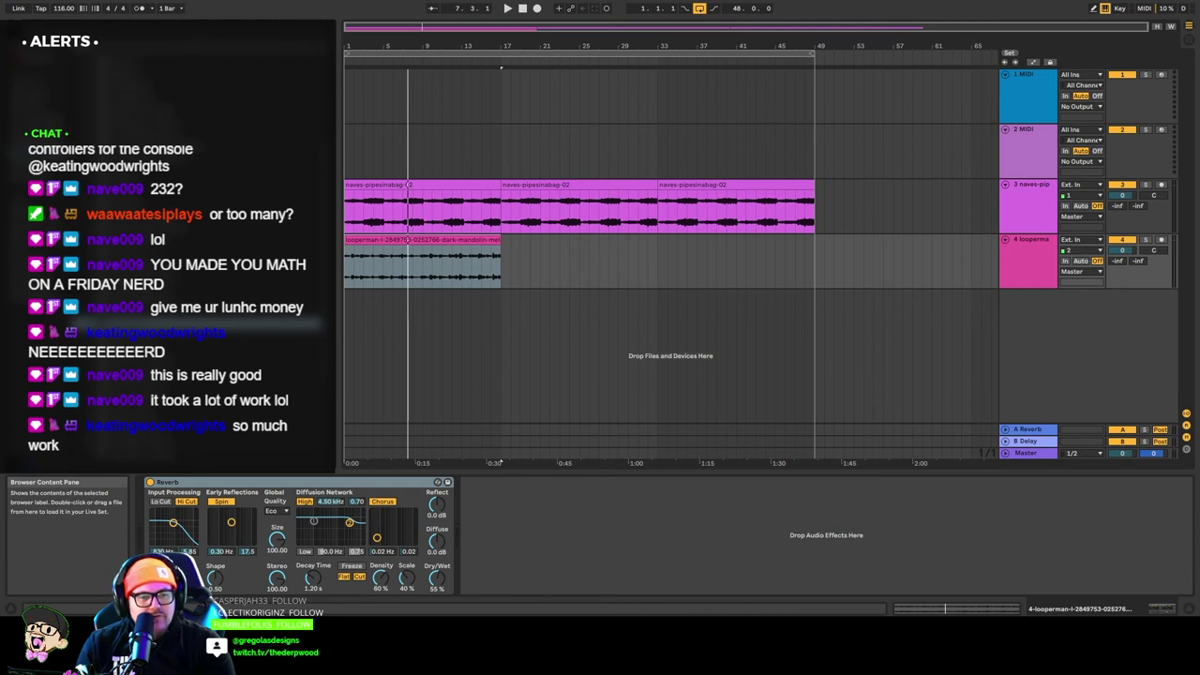
drag(641, 549, 615, 541)
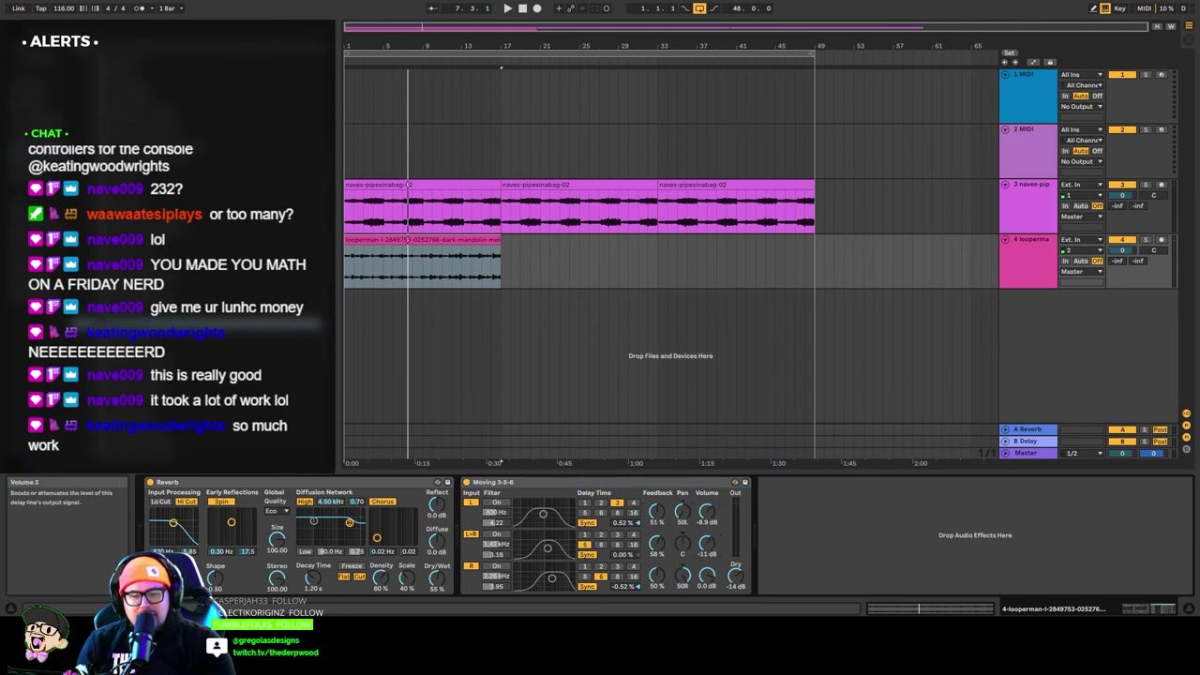
Start playback and duplicate the mandolin clip twice so the row reaches bar 49.
key(space)
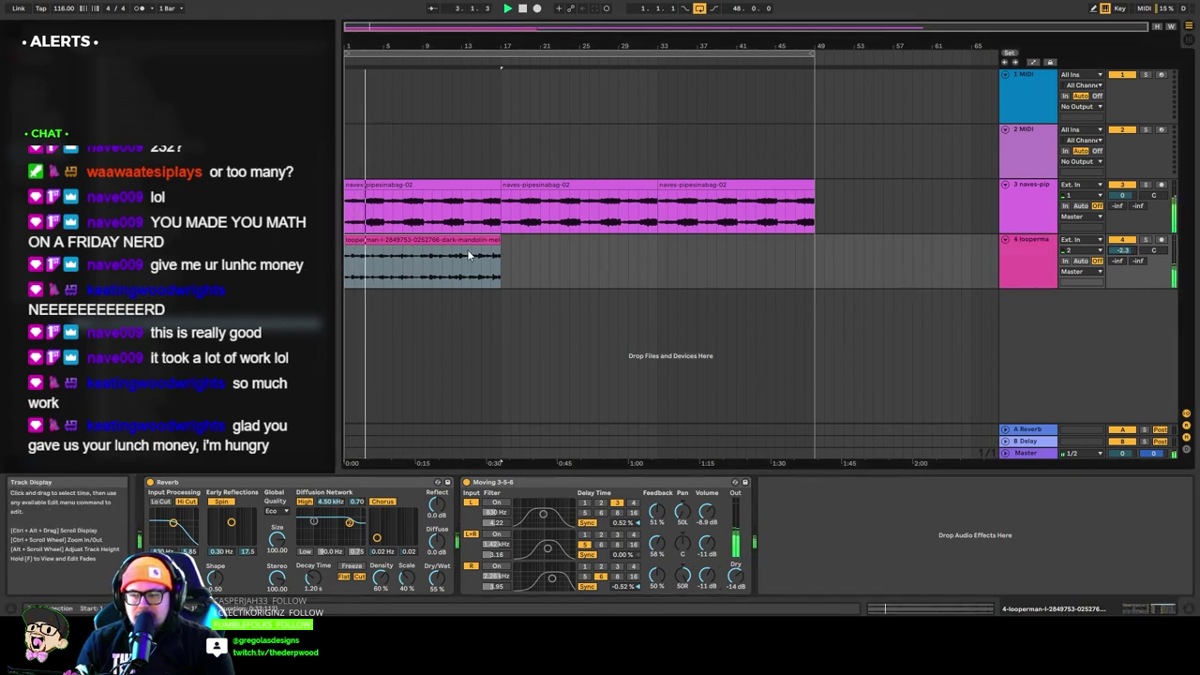
click(418, 241)
key(ctrl+d)
key(ctrl+d)
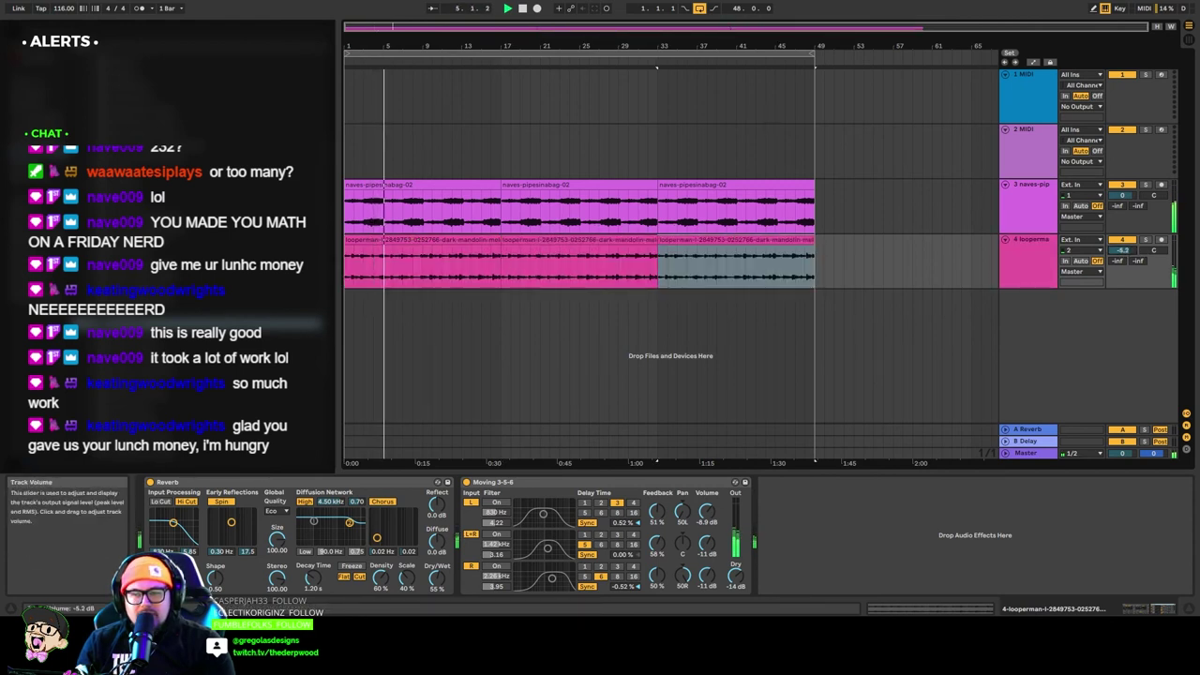
Balance the two audio tracks by lowering naves-pipesinabag to about -9.5 dB and the mandolin to about -5.0 dB.
click(1039, 250)
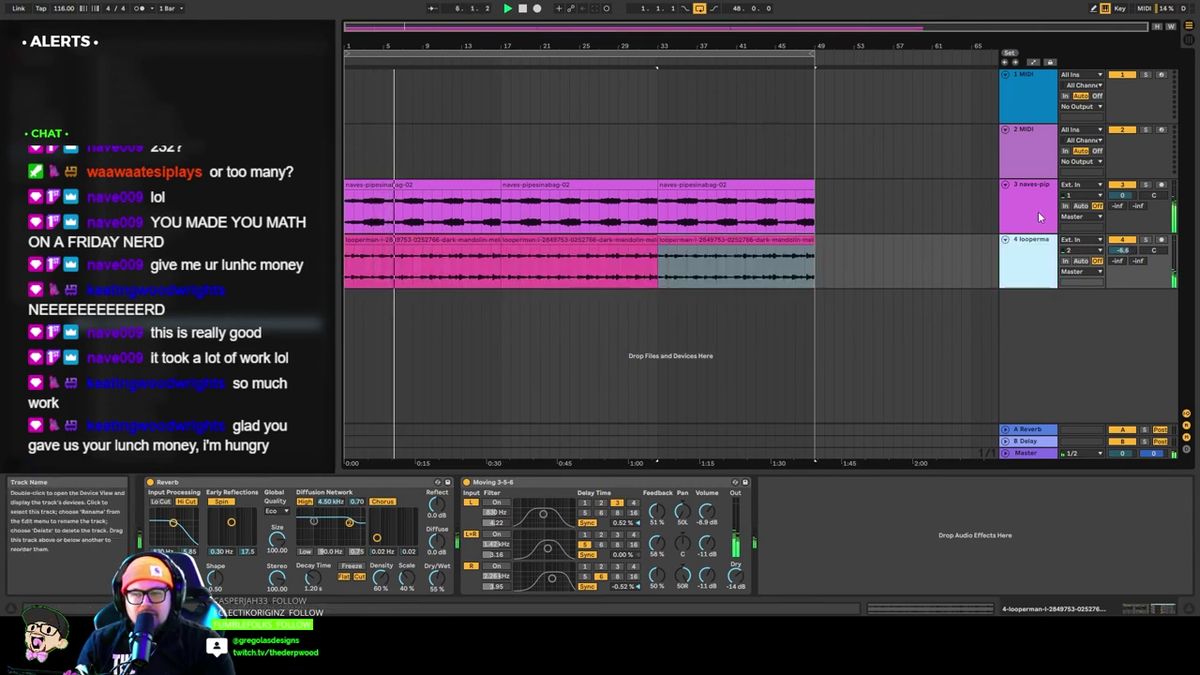
click(1041, 217)
drag(1122, 196, 1122, 208)
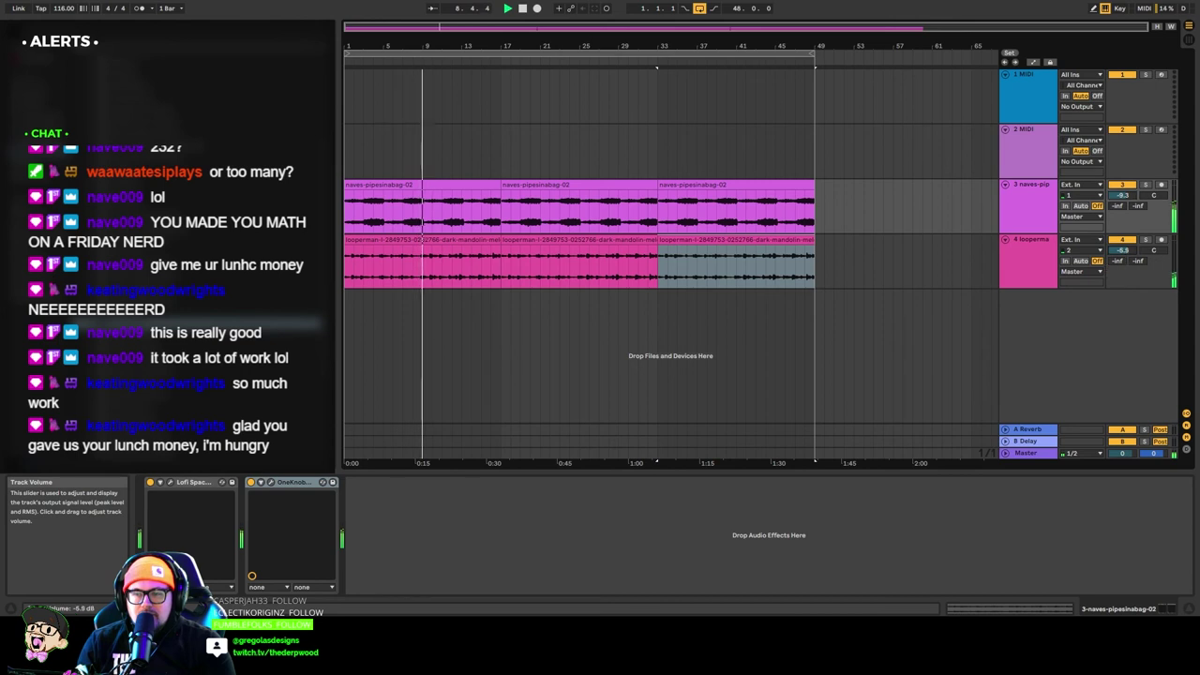
drag(1122, 196, 1122, 194)
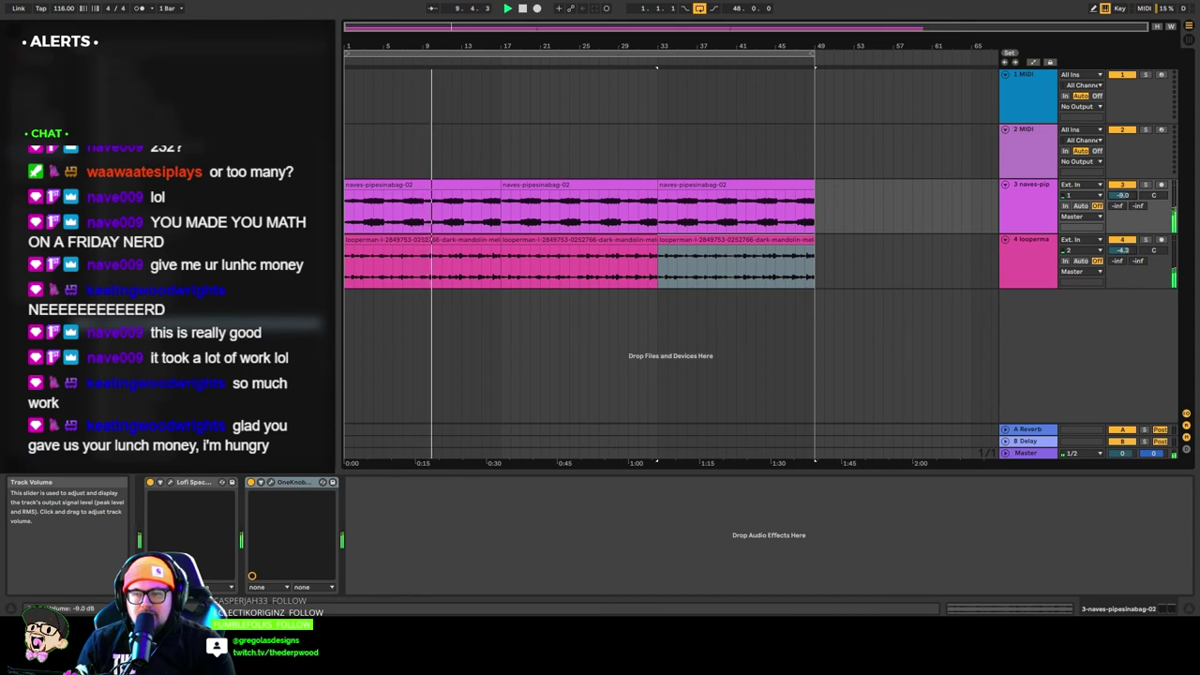
click(1035, 258)
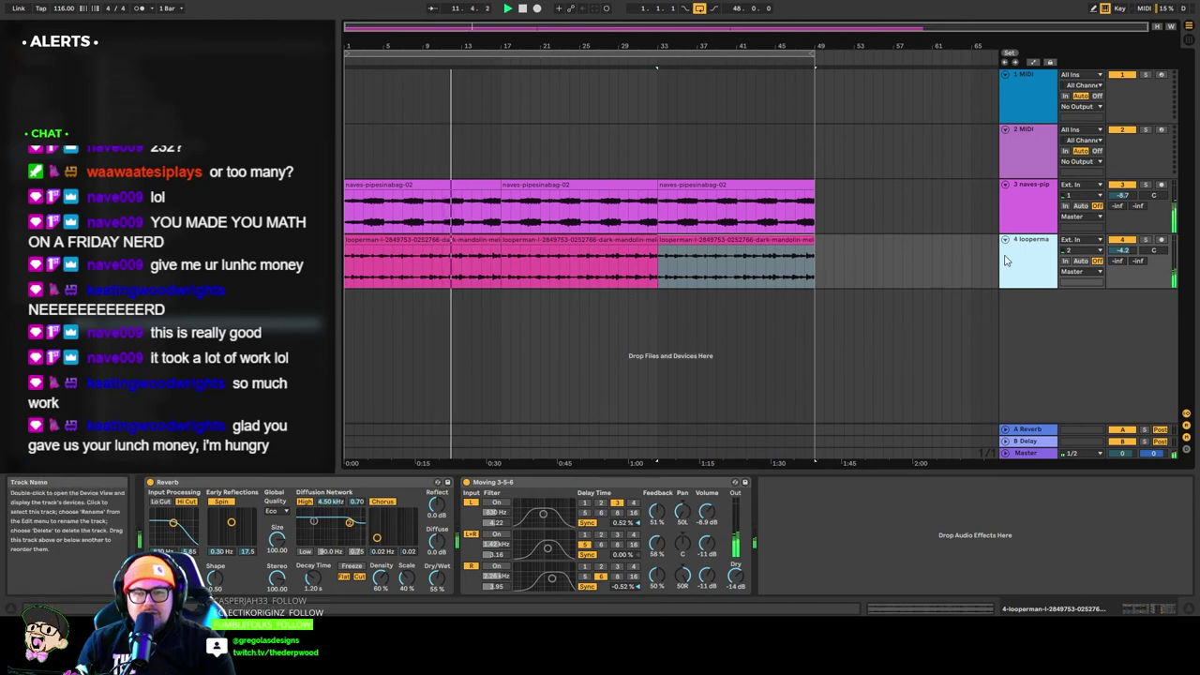
click(1024, 214)
shift+click(1022, 258)
drag(1128, 214, 1129, 208)
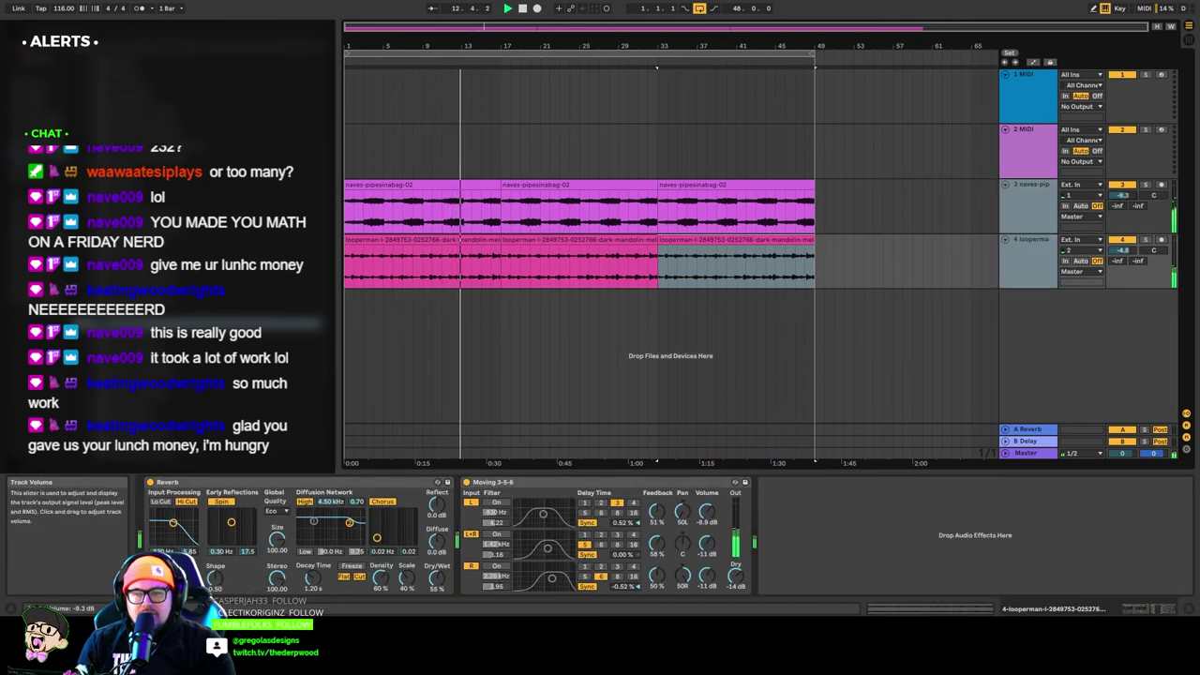
Add EQ Eight at the end of the naves-pipesinabag track's effect chain and enlarge its frequency display.
click(1015, 208)
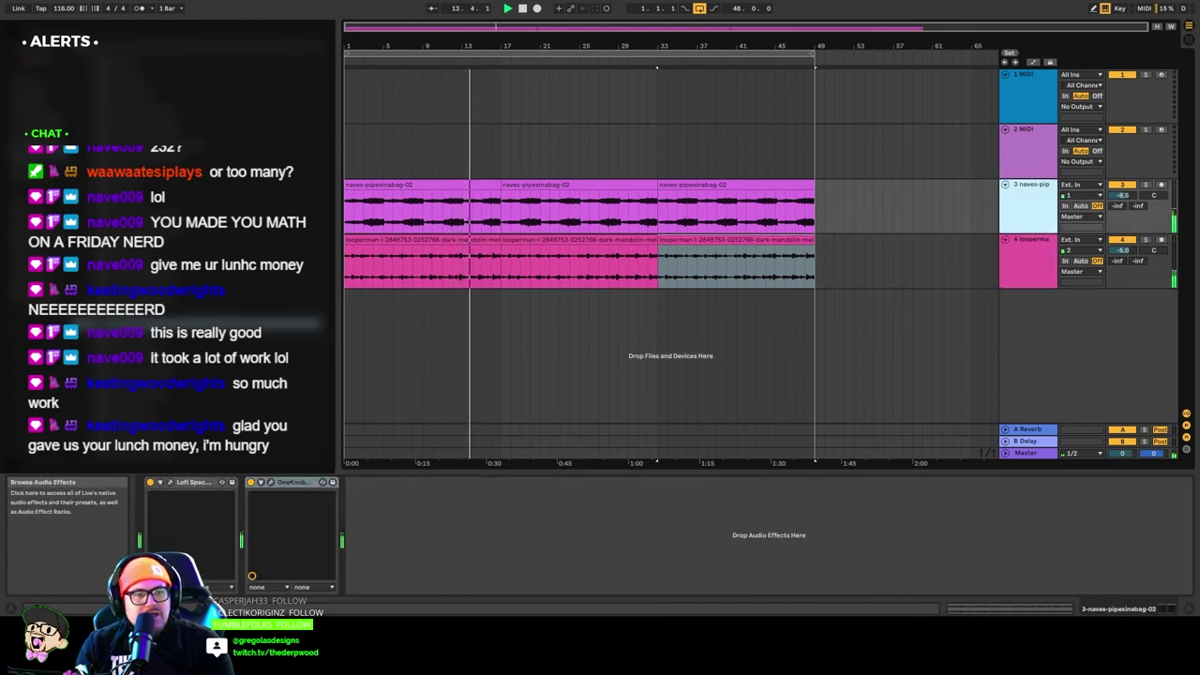
click(234, 281)
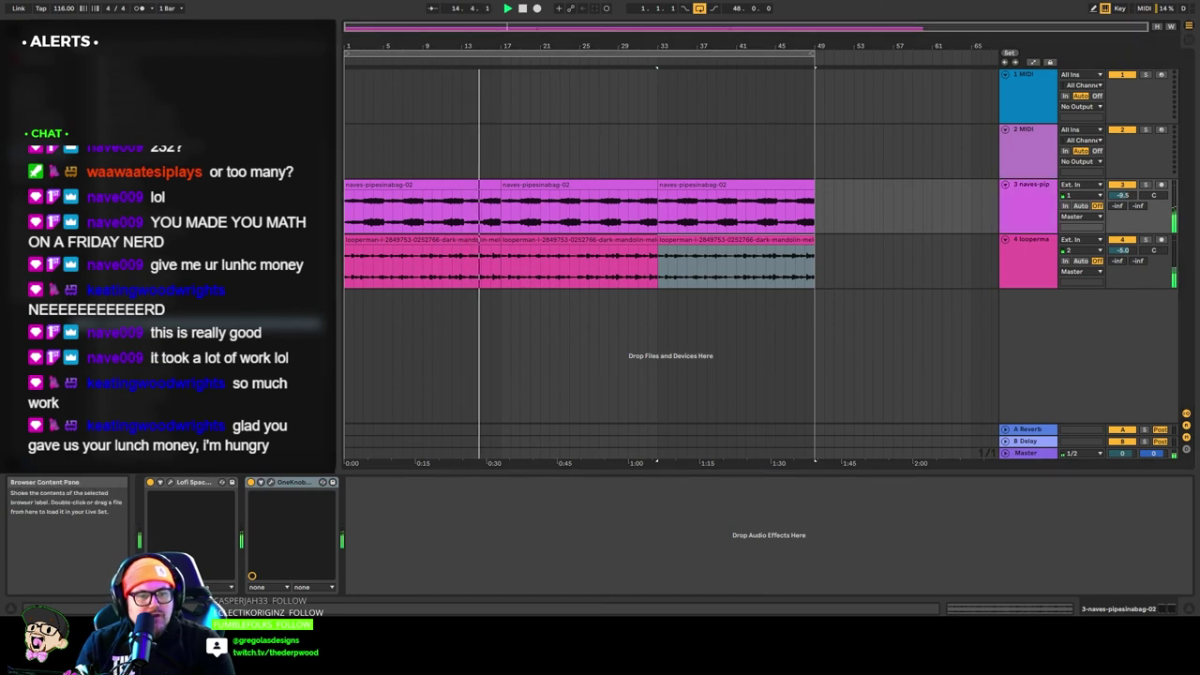
key(Return)
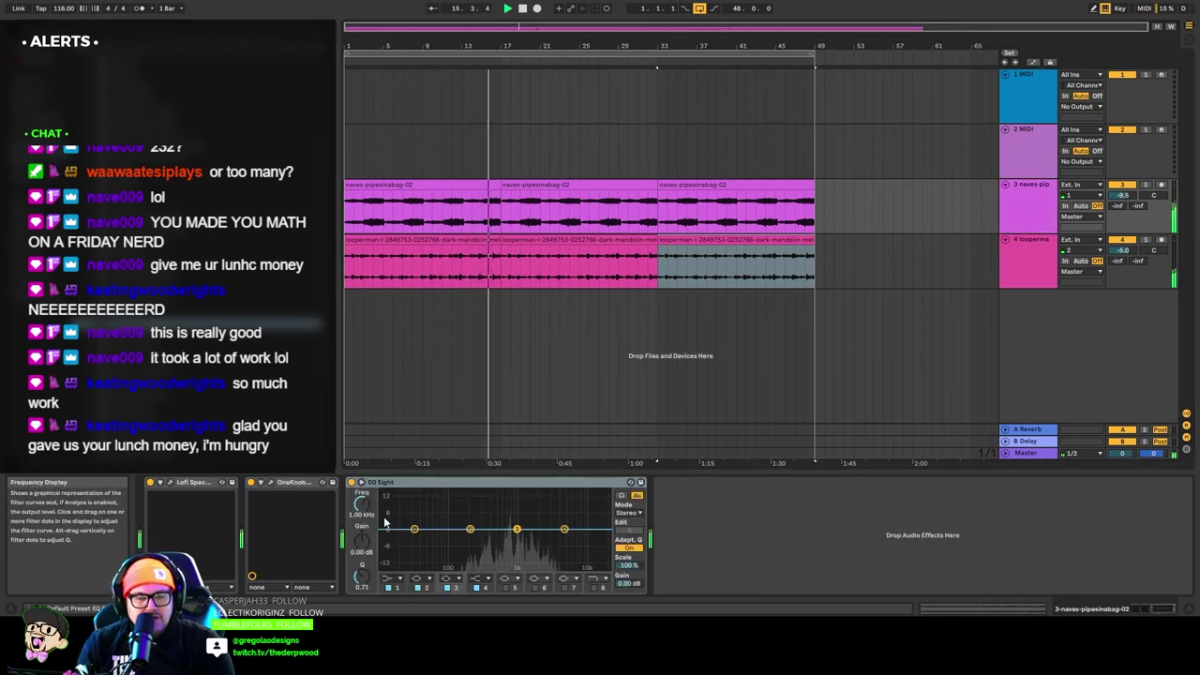
click(363, 482)
click(362, 483)
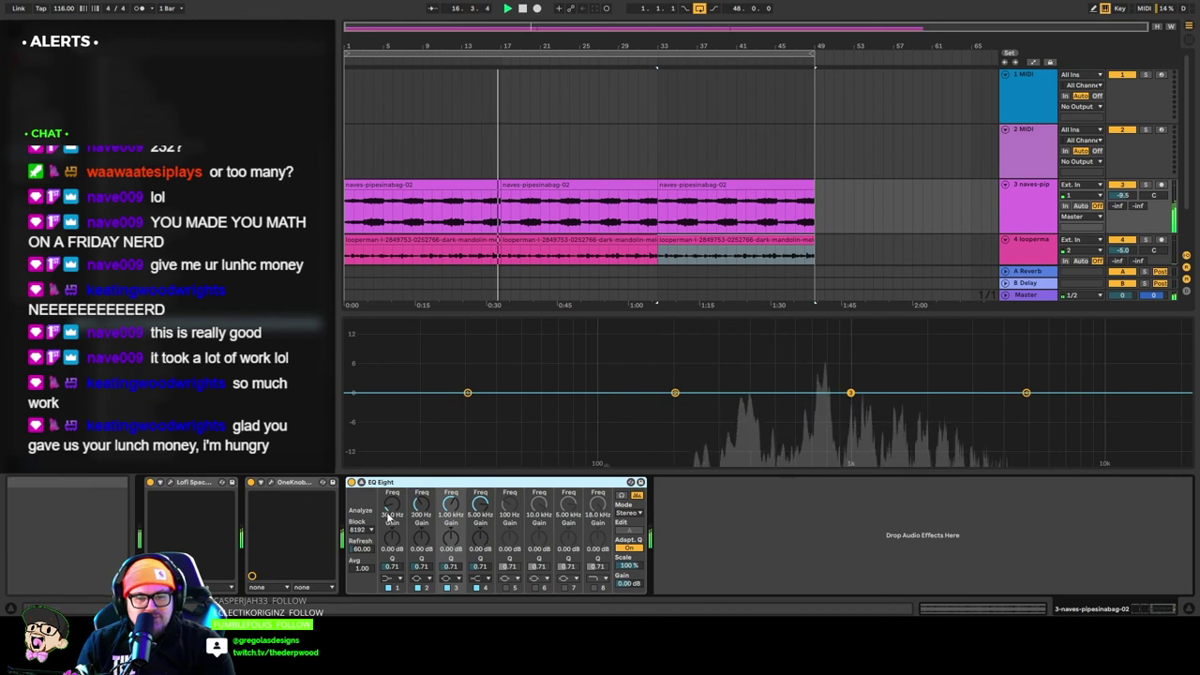
Make EQ Eight's band 4 a high cut around 1.73 kHz with Q 0.28, and raise band 3 to about 4.15 dB at 1.07 kHz.
click(478, 579)
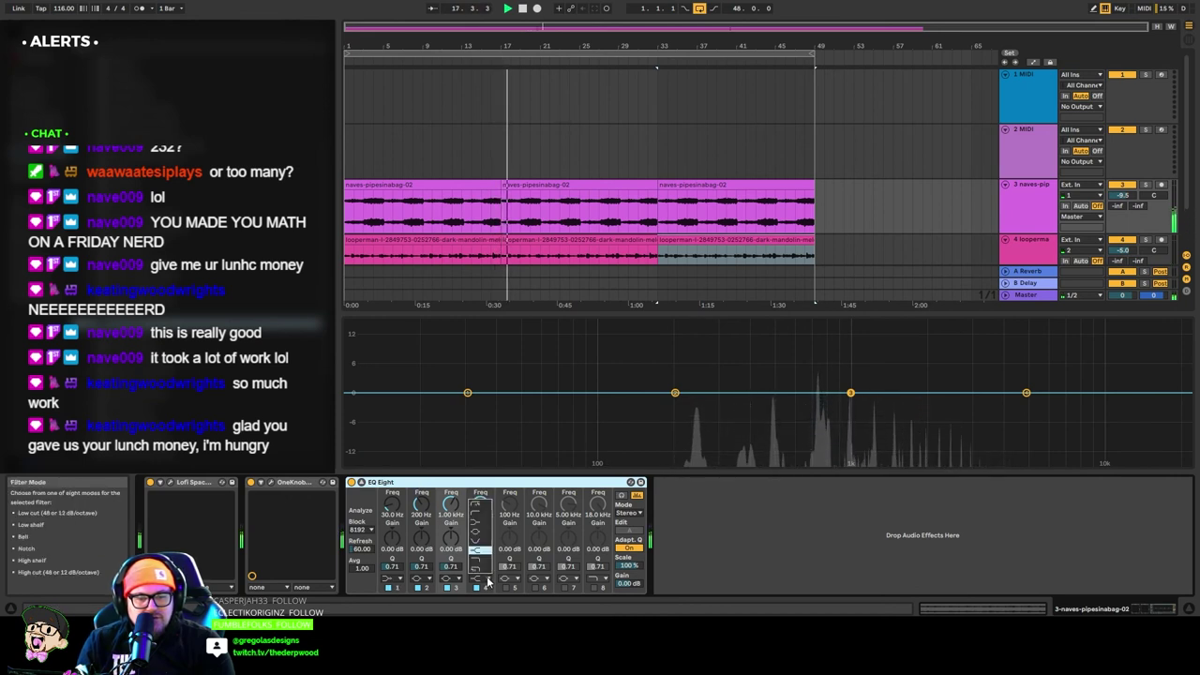
click(479, 557)
drag(1026, 392, 926, 433)
drag(1123, 194, 1123, 178)
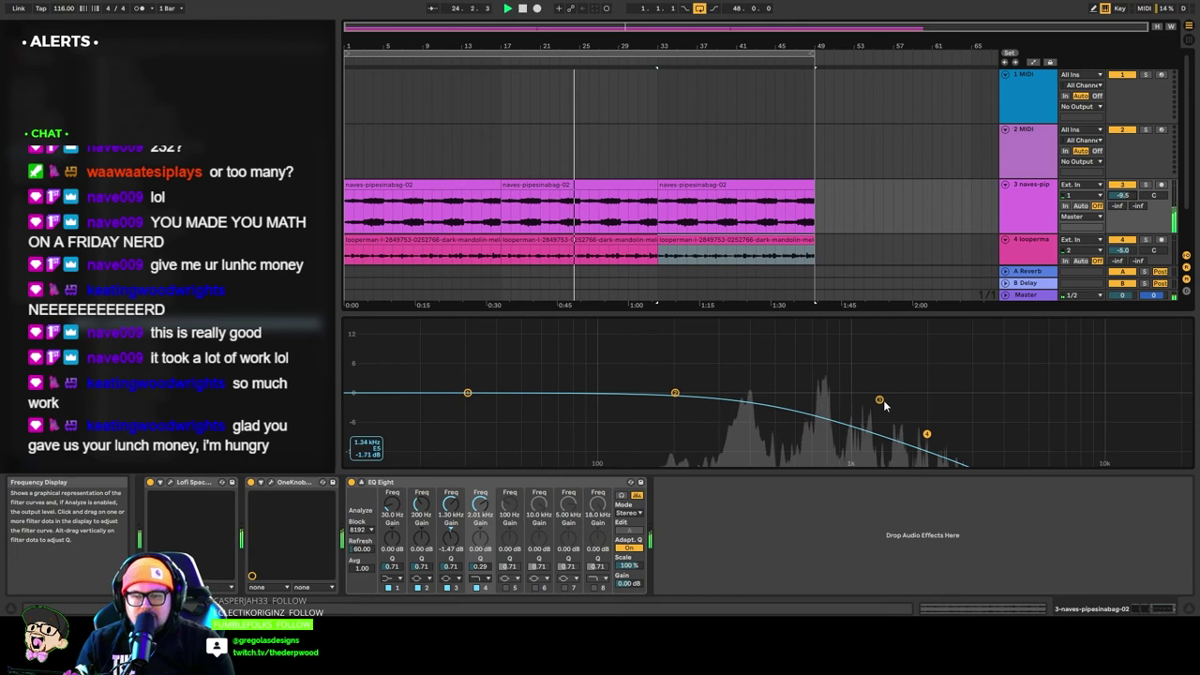
drag(881, 400, 858, 375)
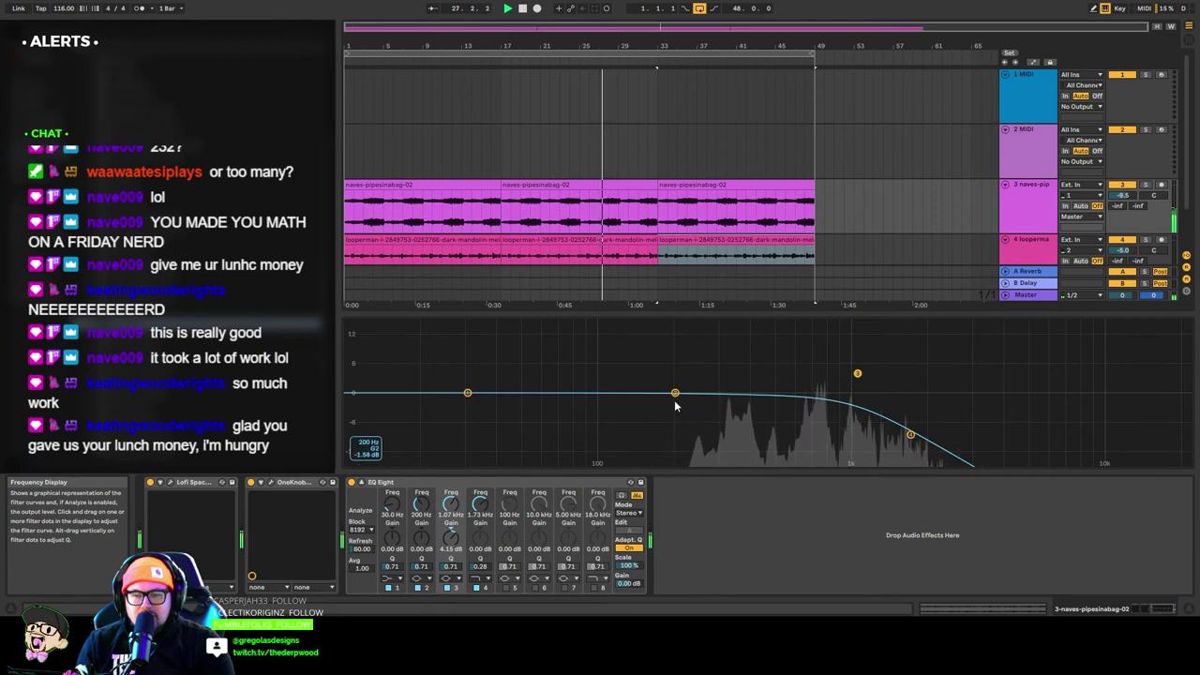
Change EQ Eight's band 1 to a low cut and move it up to about 473 Hz.
click(392, 578)
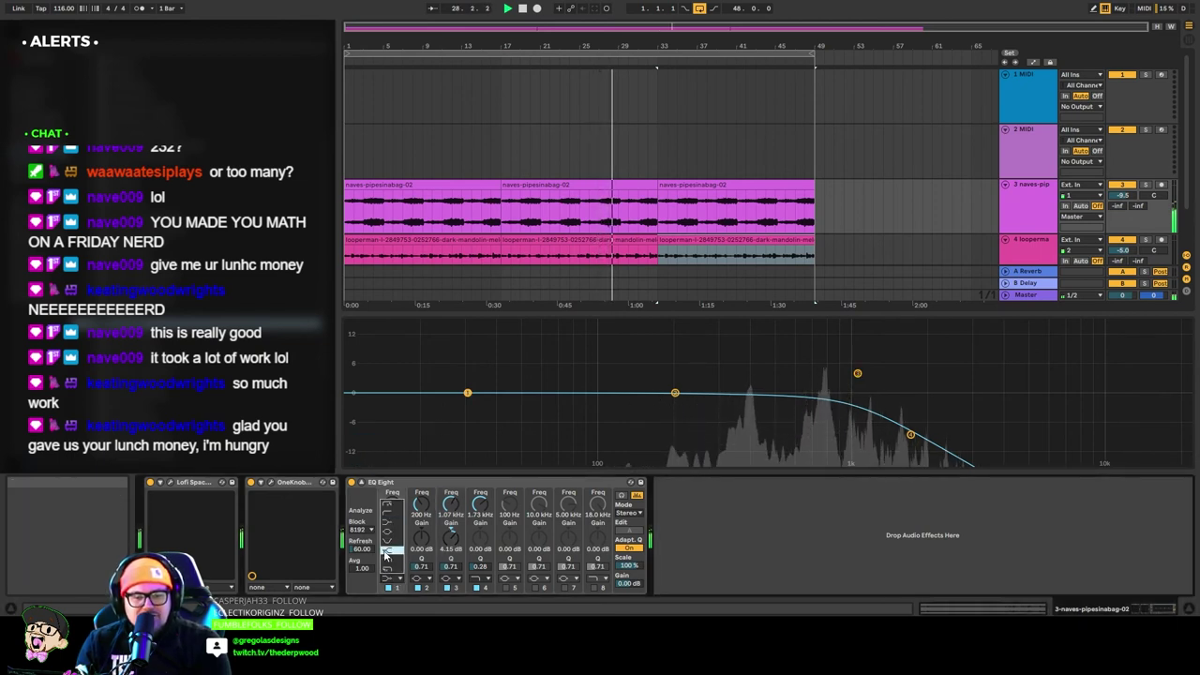
click(388, 526)
drag(467, 392, 769, 403)
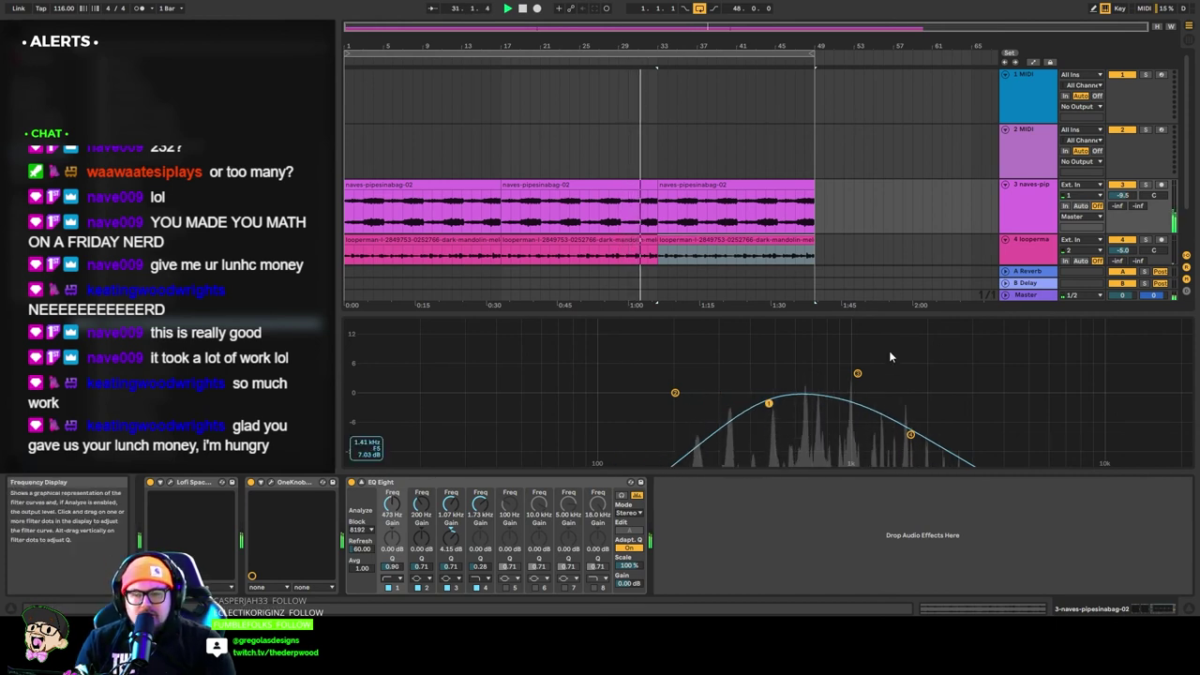
Show the last naves-pipesinabag clip's waveform, play from bar 33, and raise that track's volume to about -0.8 dB.
click(1050, 215)
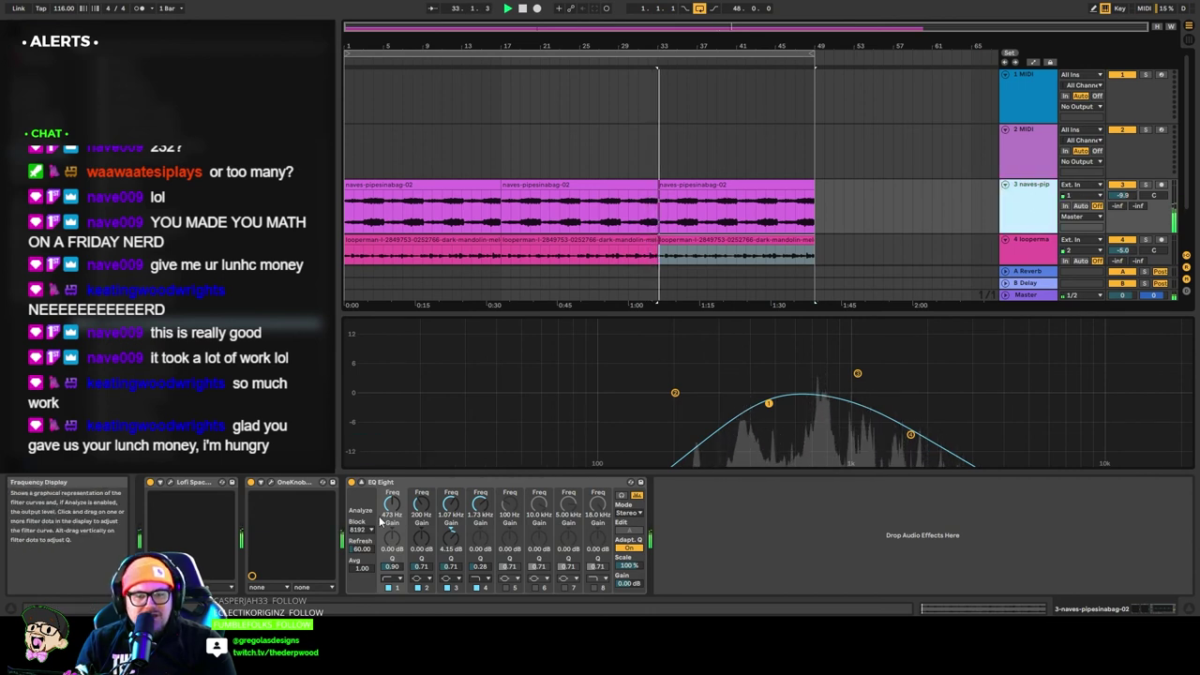
click(427, 484)
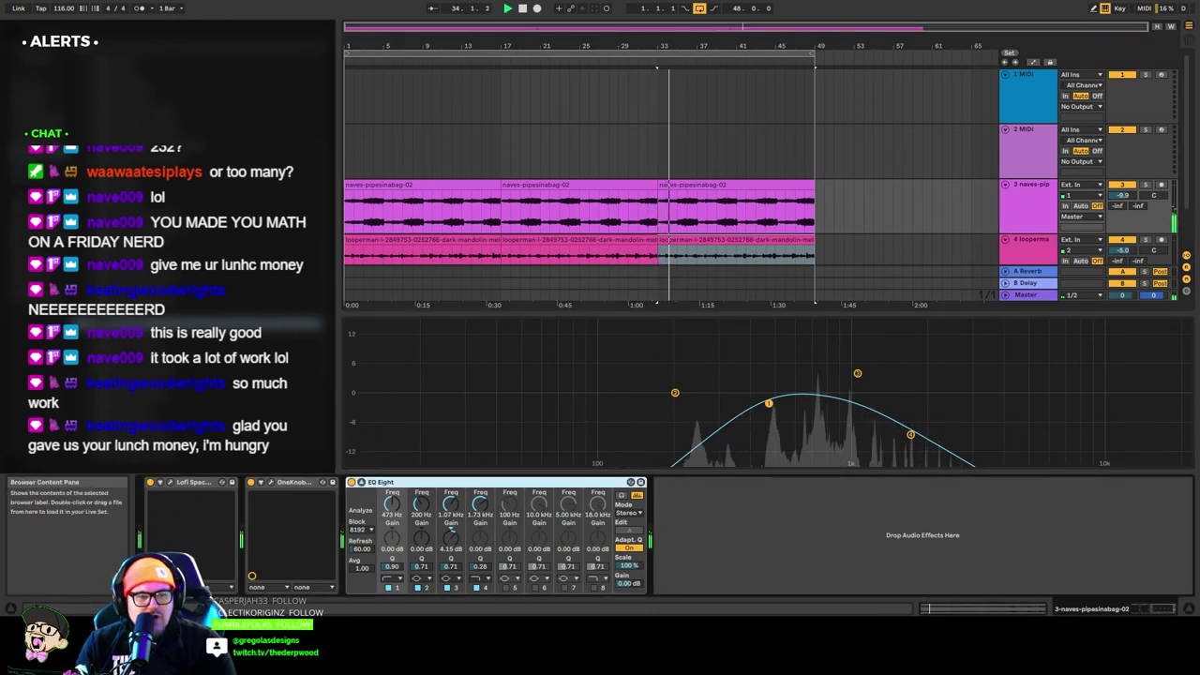
double_click(691, 185)
key(space)
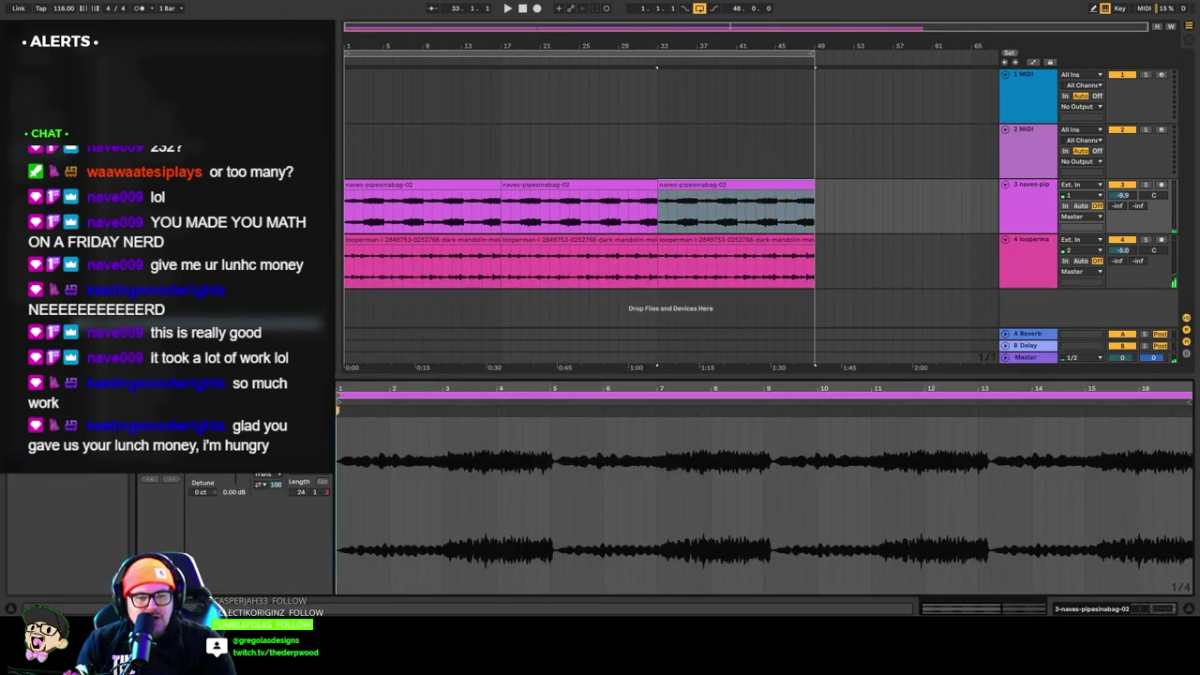
key(space)
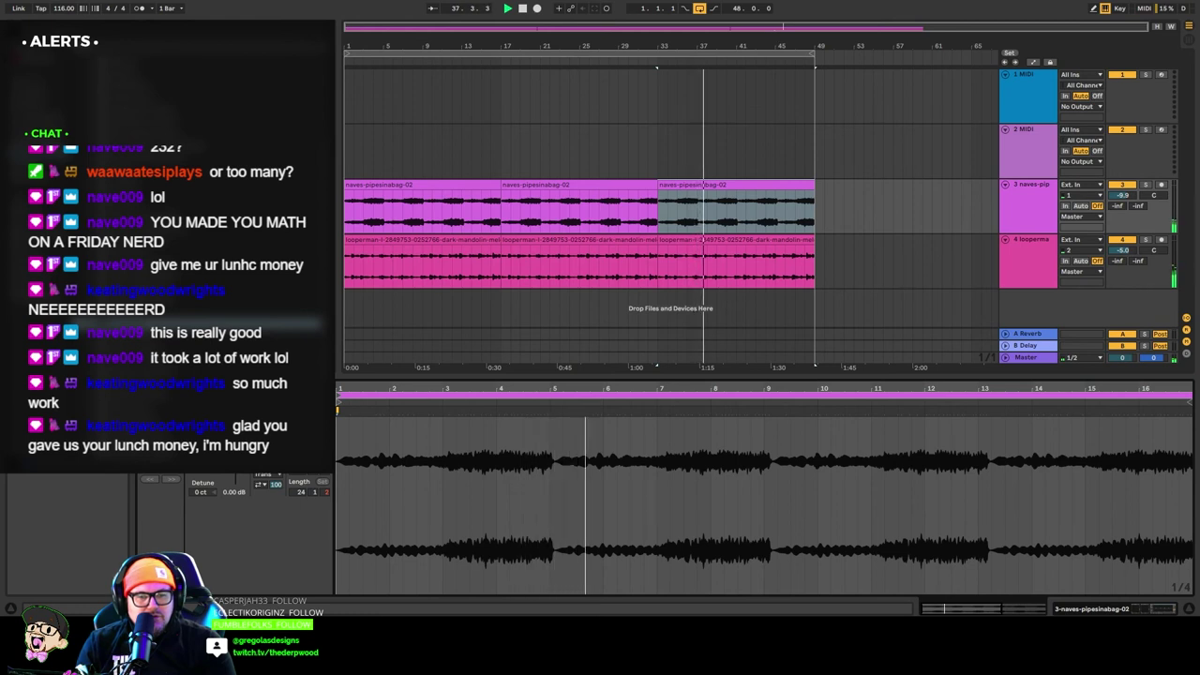
mouse_move(1124, 196)
mouse_down()
mouse_move(1122, 165)
mouse_move(1123, 198)
mouse_up()
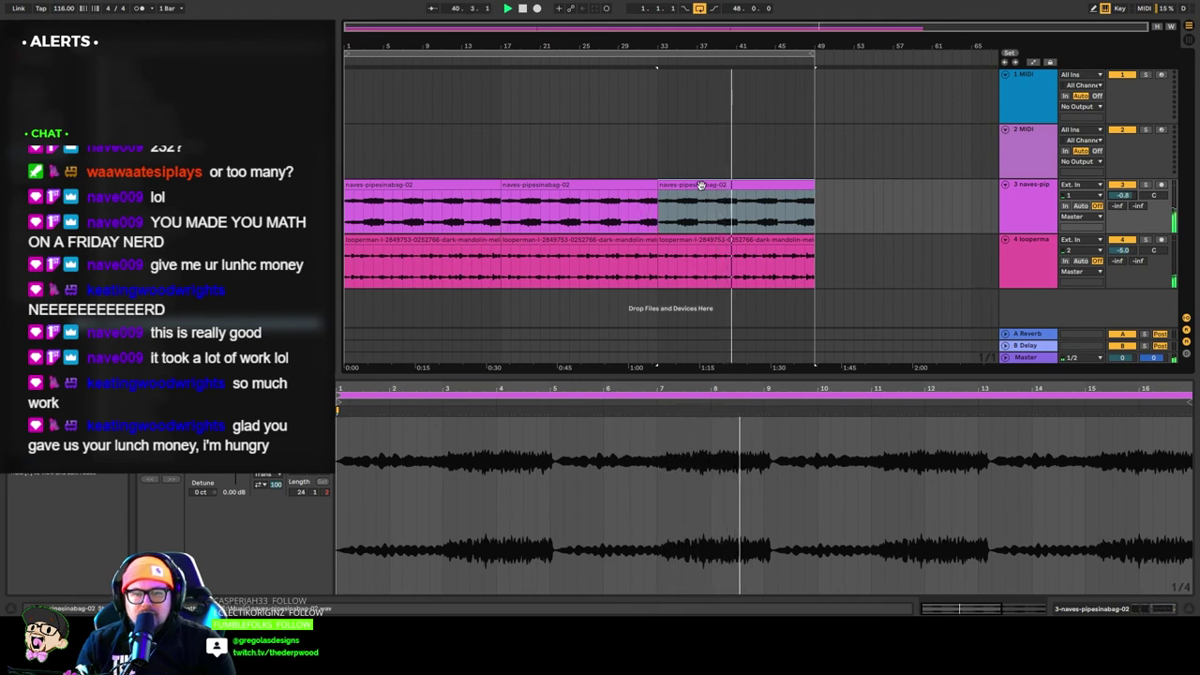
Restart playback from bar 1 and raise both audio tracks together, to -0.5 dB for naves-pipesinabag and -4.7 dB for the mandolin.
key(space)
drag(703, 185, 396, 185)
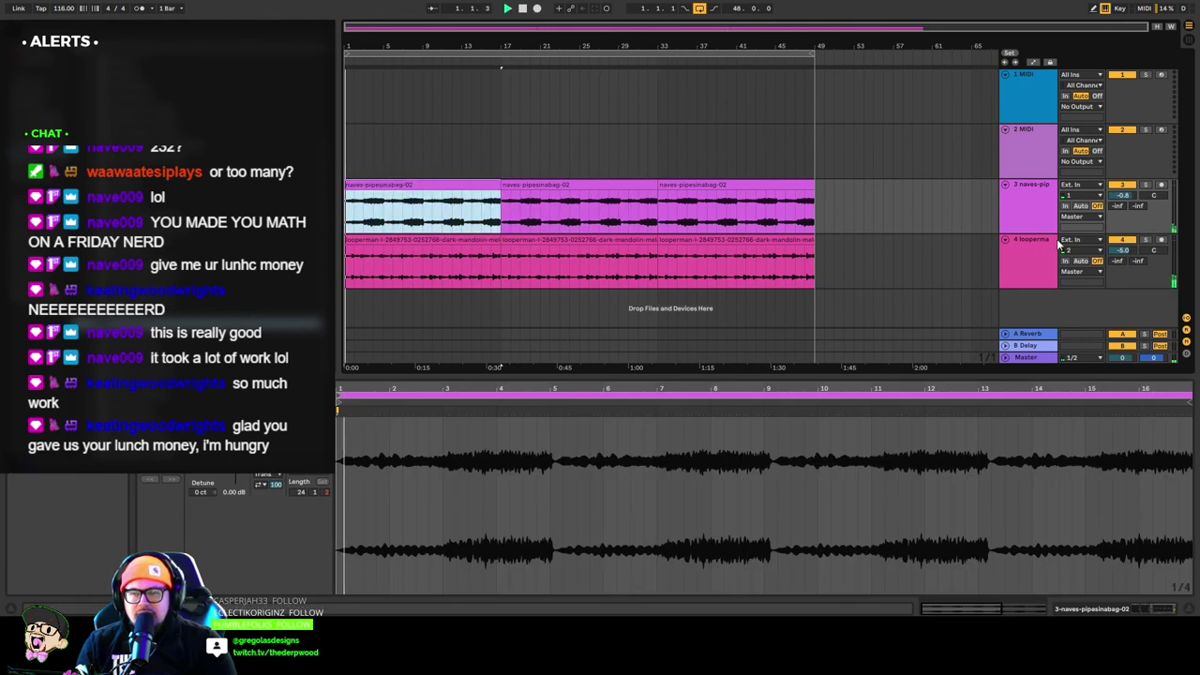
click(1035, 221)
shift+click(1035, 247)
drag(1131, 251, 1131, 248)
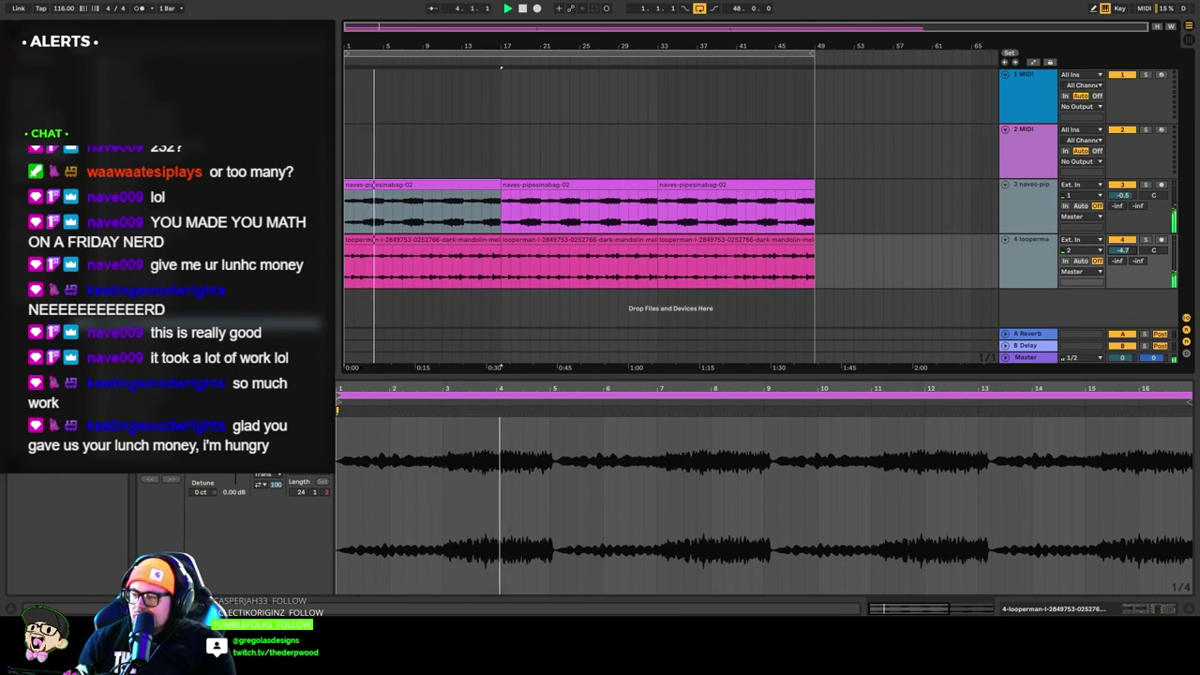
Set the naves-pipesinabag track's volume alone to 0 dB.
click(1025, 212)
drag(1123, 196, 1122, 193)
click(1031, 210)
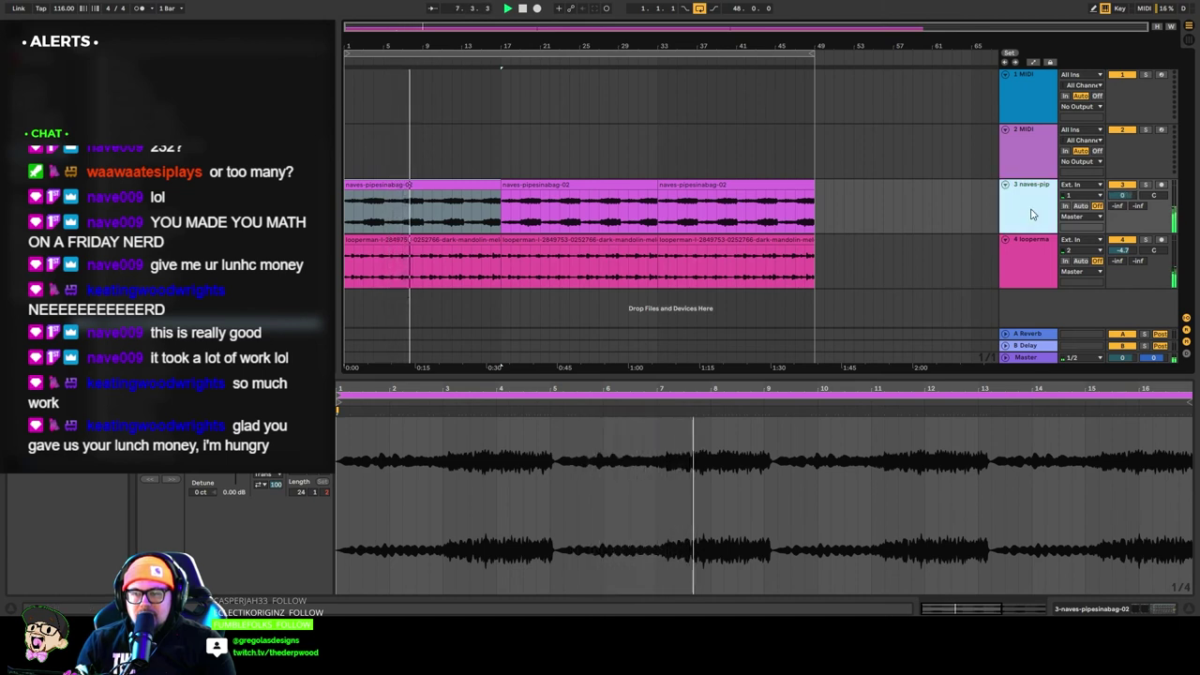
shift+click(1025, 268)
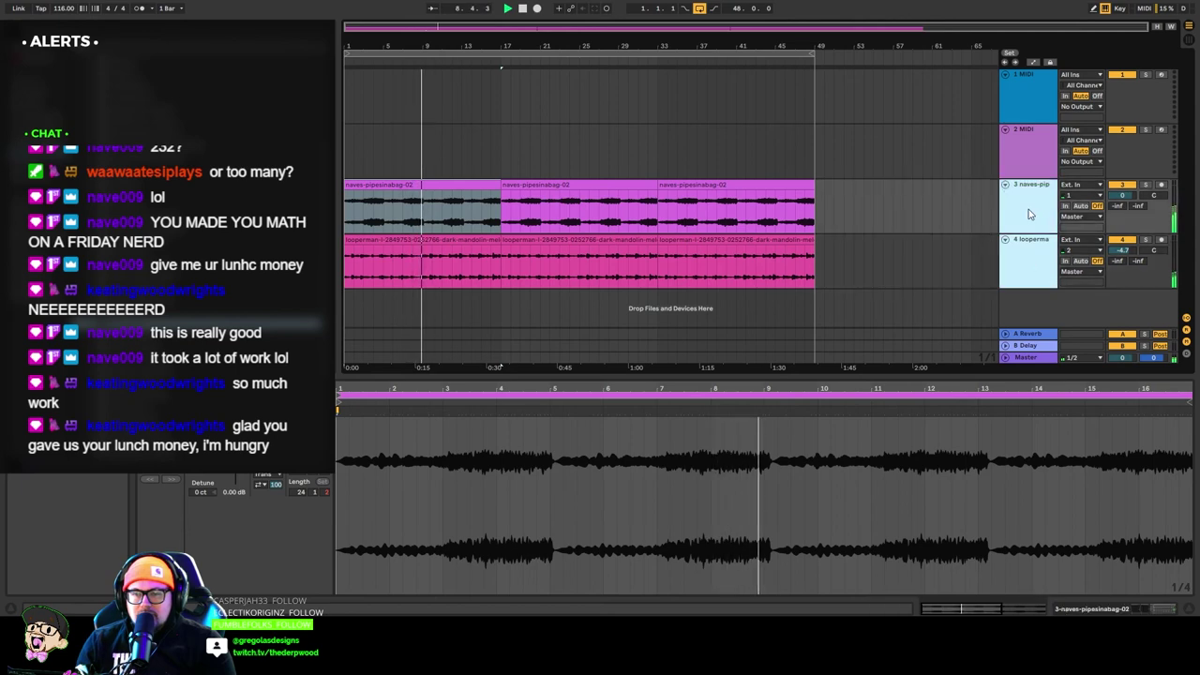
click(1031, 215)
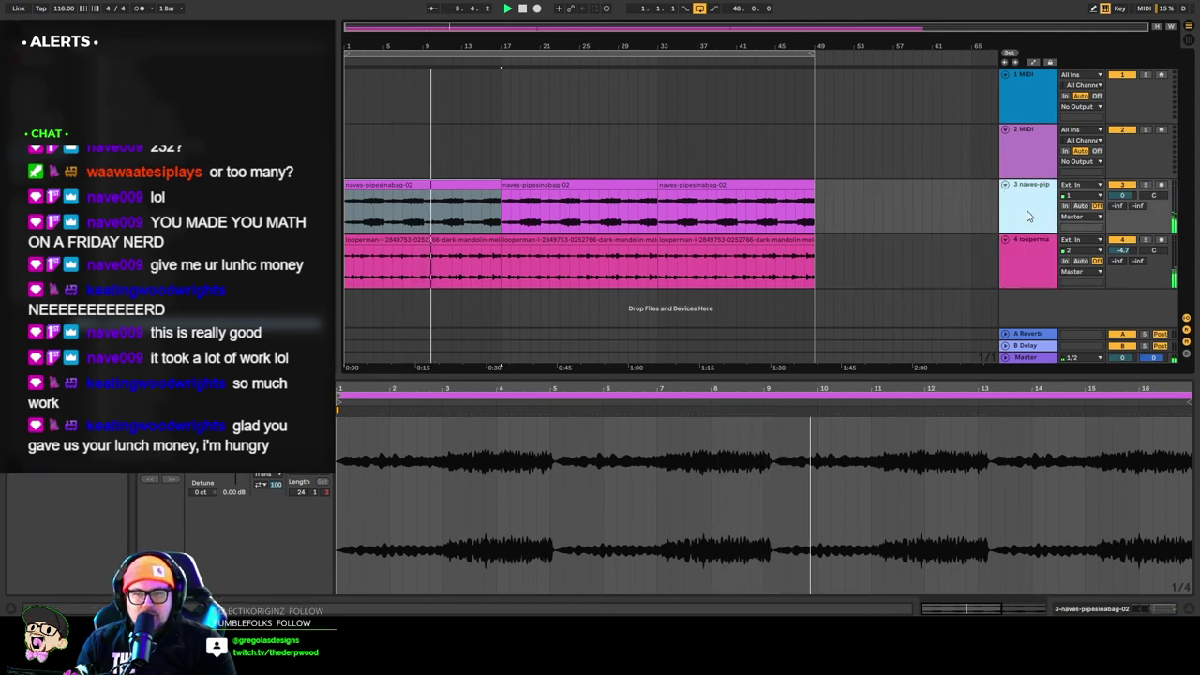
Lower the OneKnob Pumper amount on the naves-pipesinabag track to 2.7 and close the plug-in window.
double_click(1033, 215)
click(270, 482)
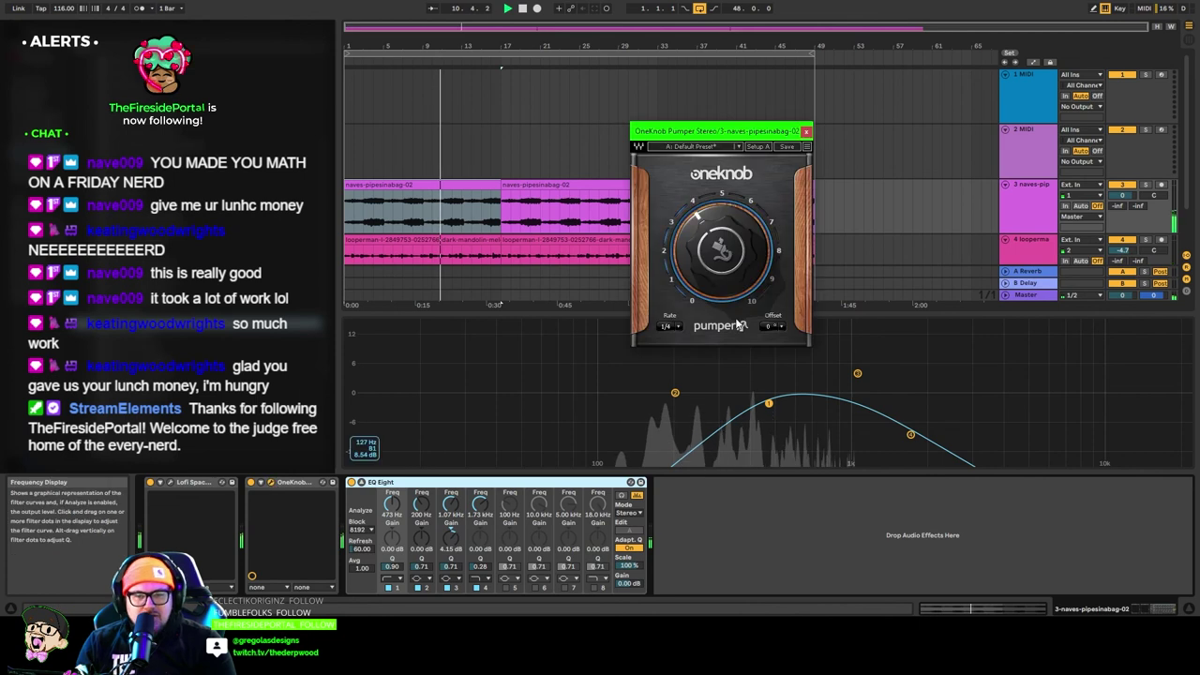
drag(729, 250, 728, 267)
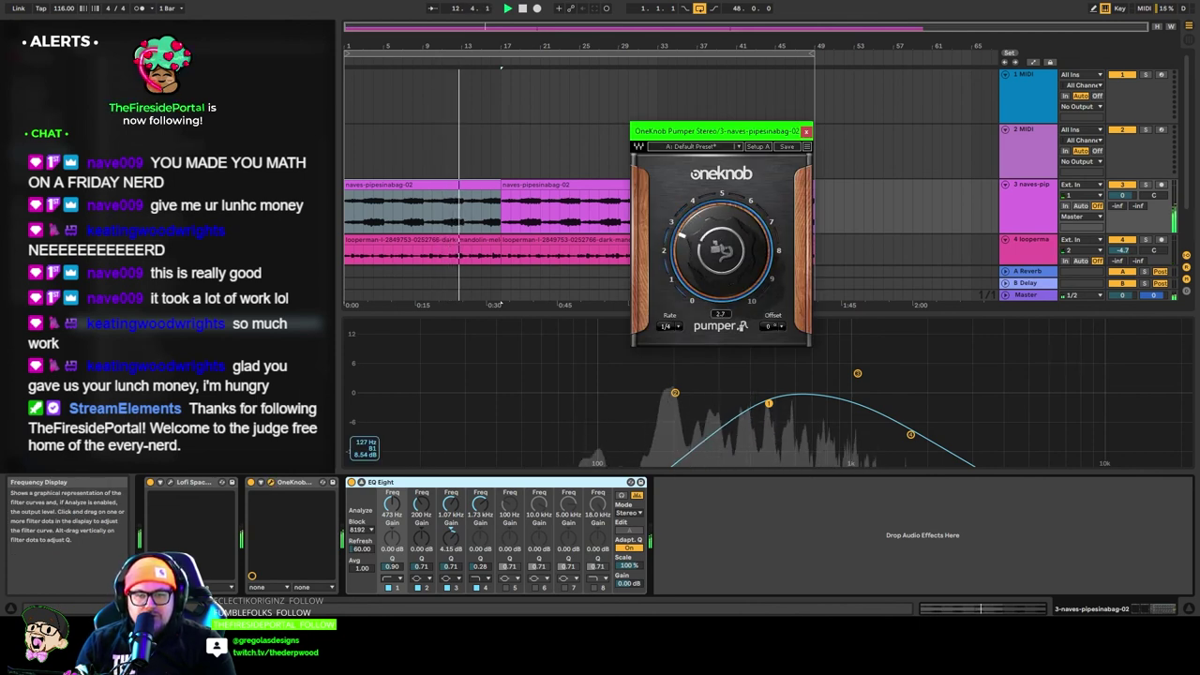
click(805, 131)
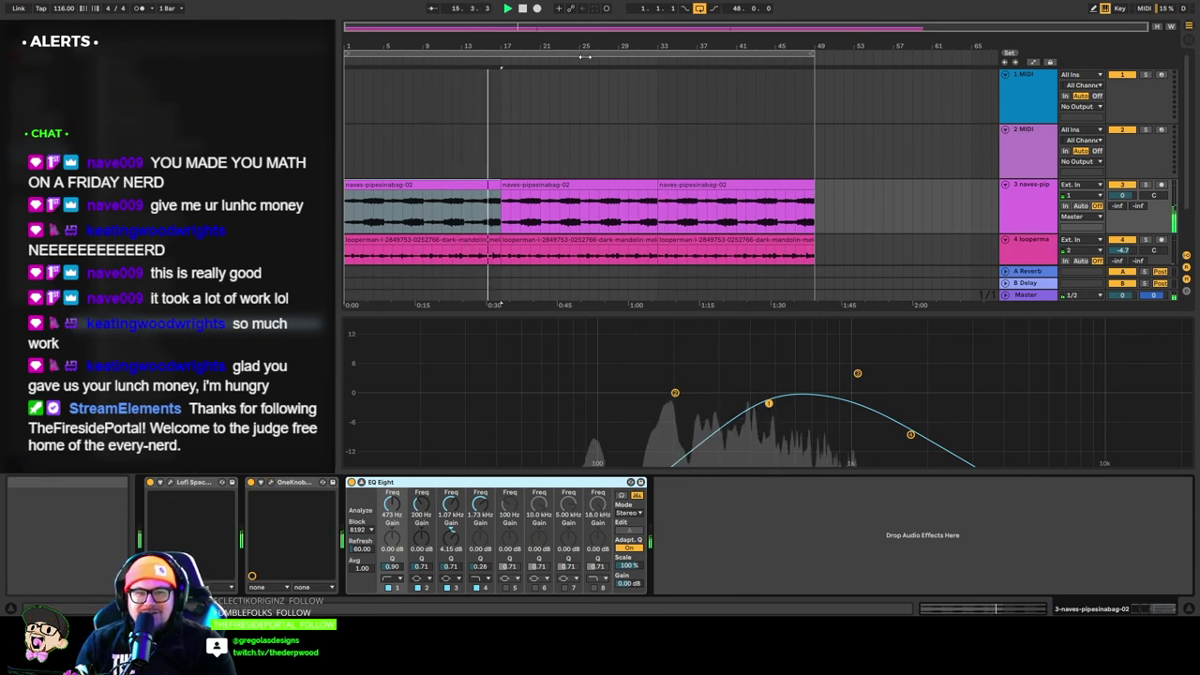
Add the 101981__cormi__troubadour-01b sample at bar 1 on a new audio track below the mandolin.
drag(578, 174, 582, 118)
click(1039, 224)
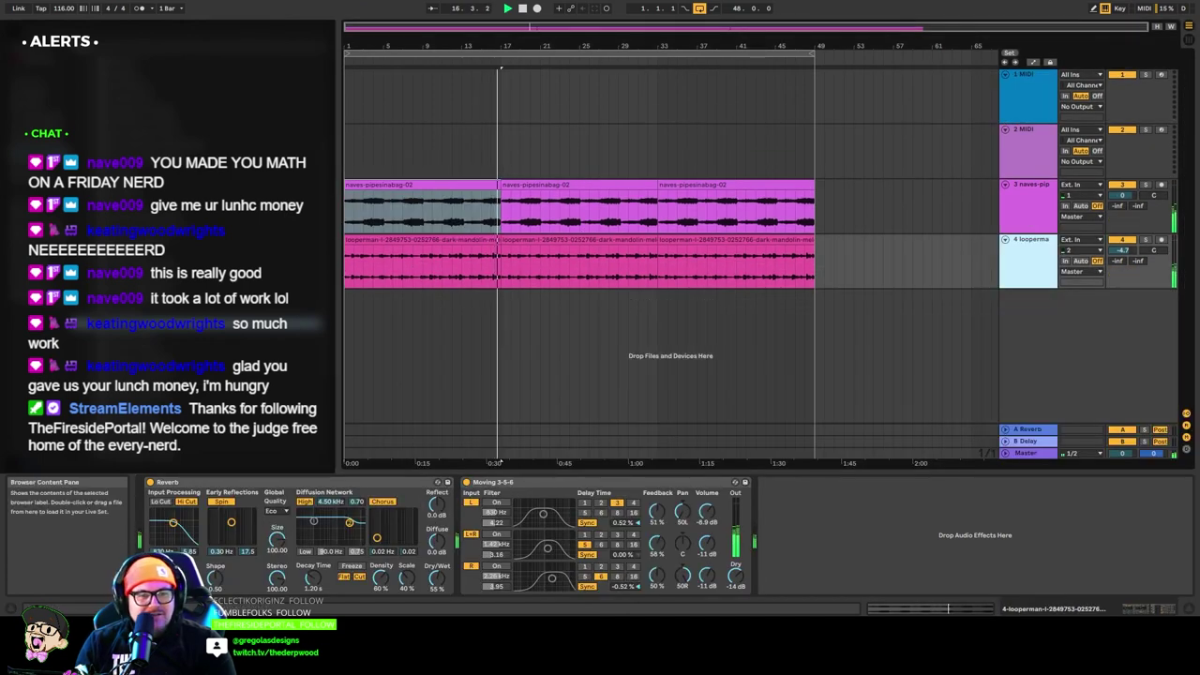
click(56, 234)
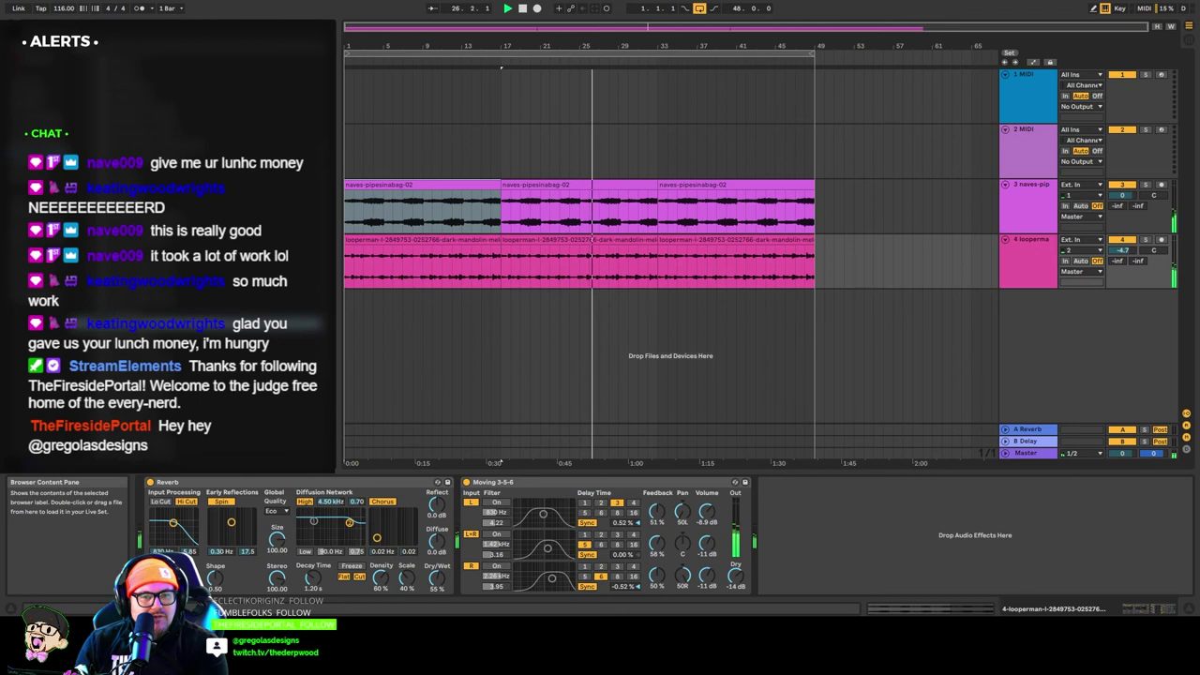
drag(263, 325, 397, 353)
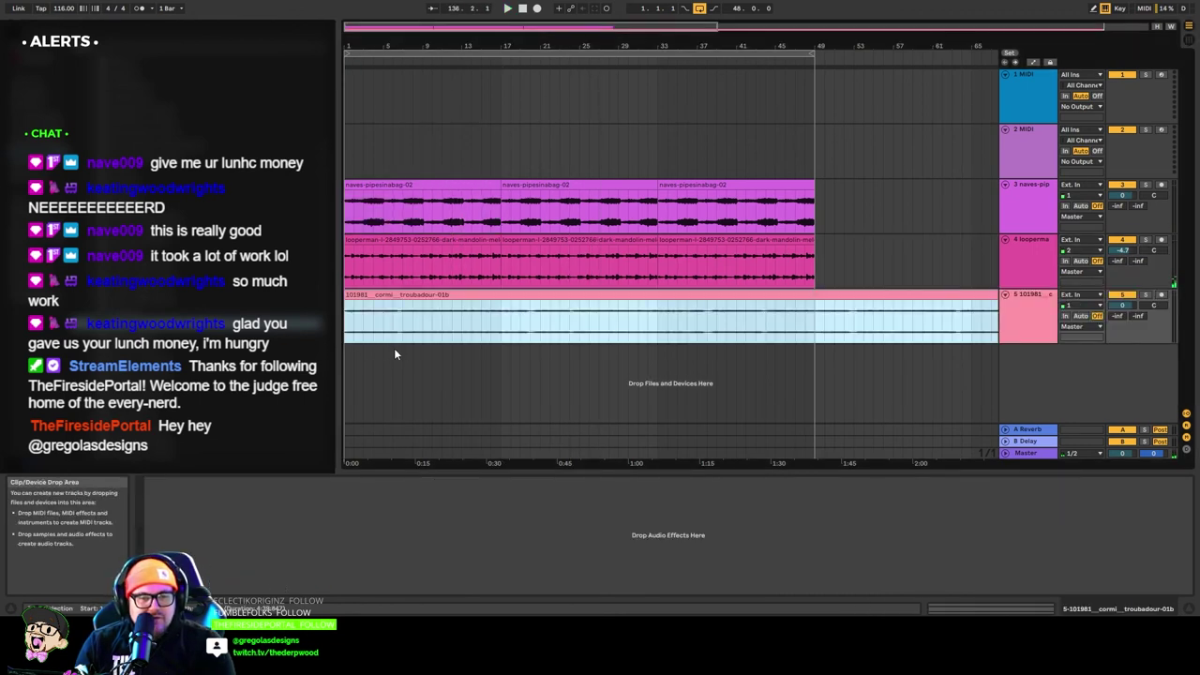
Cut the troubadour clip down to its first three bars and move that piece to start at bar 4.
click(372, 339)
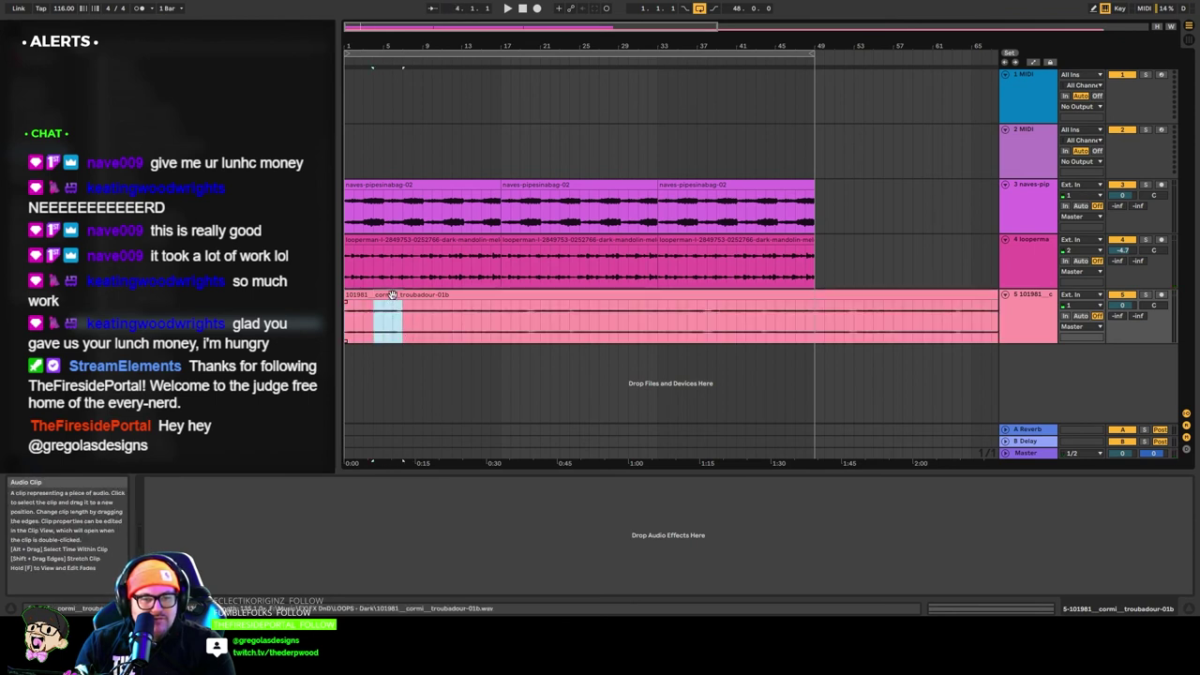
key(ctrl+e)
click(449, 297)
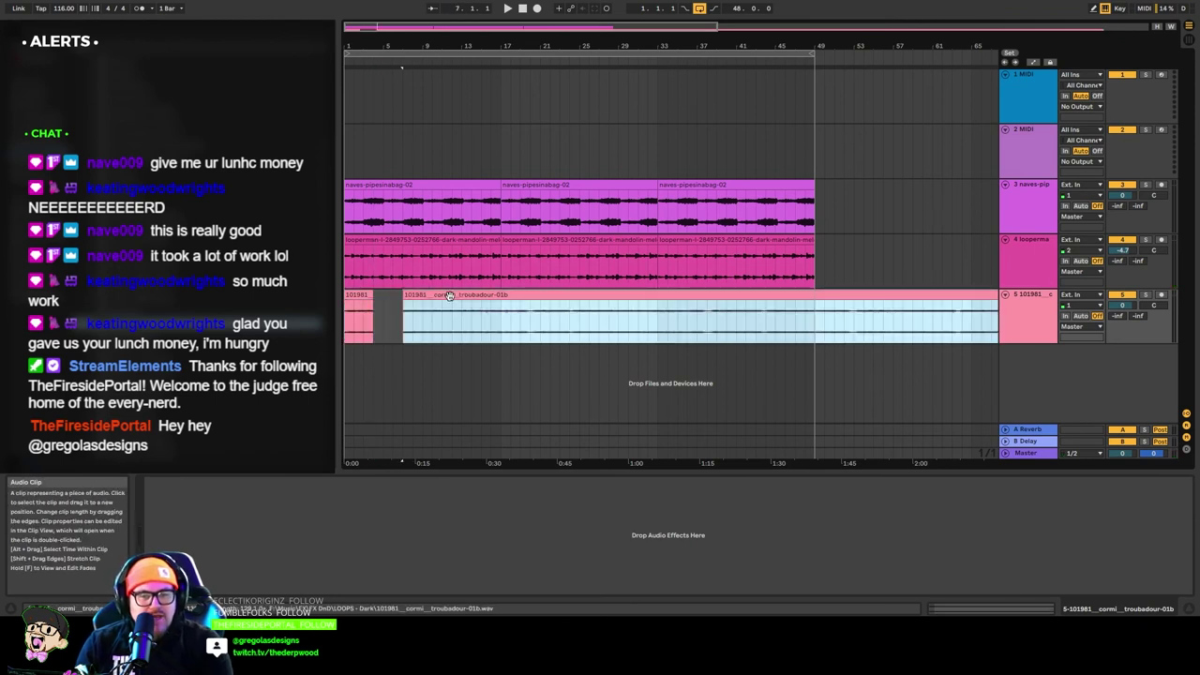
key(Delete)
drag(360, 301, 389, 298)
click(366, 298)
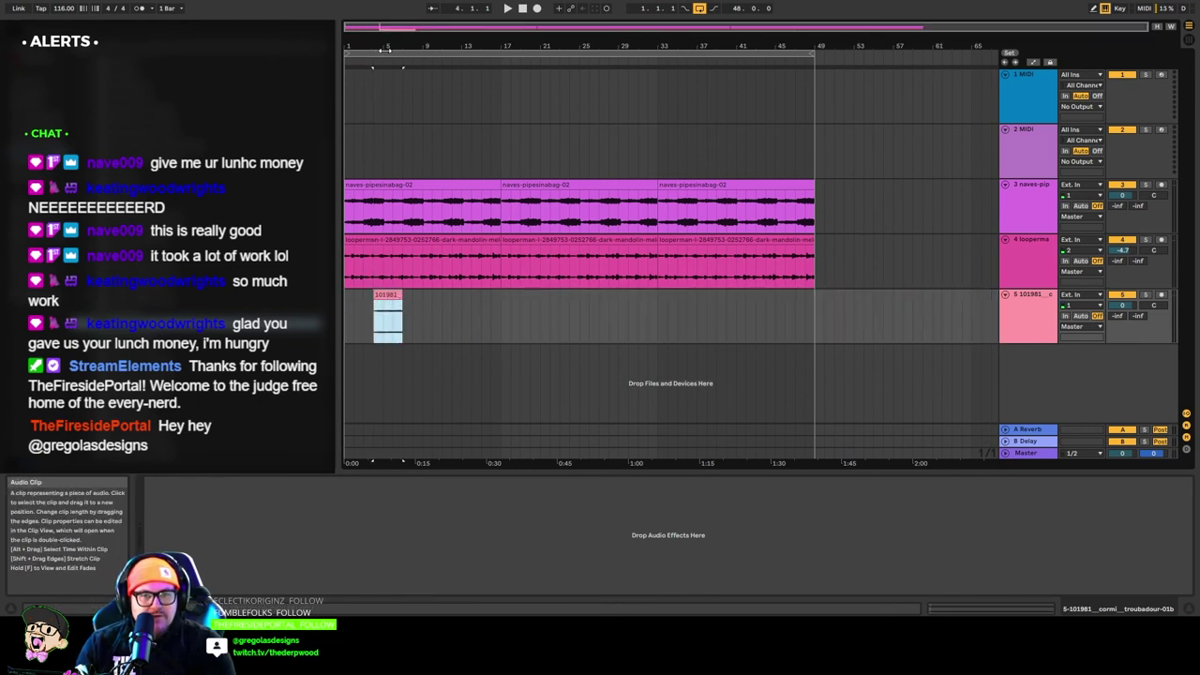
Copy the Reverb and Moving 3-5-6 delay from the mandolin track to the troubadour track.
click(1032, 266)
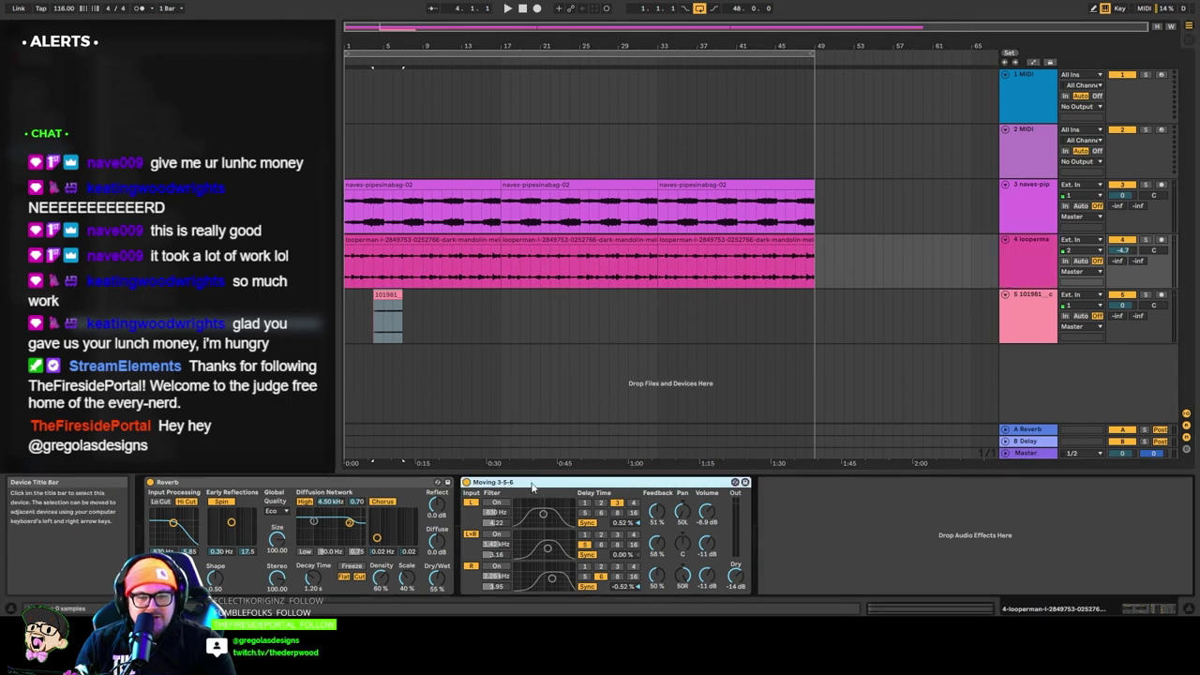
shift+click(340, 481)
key(ctrl+c)
click(1025, 319)
click(328, 507)
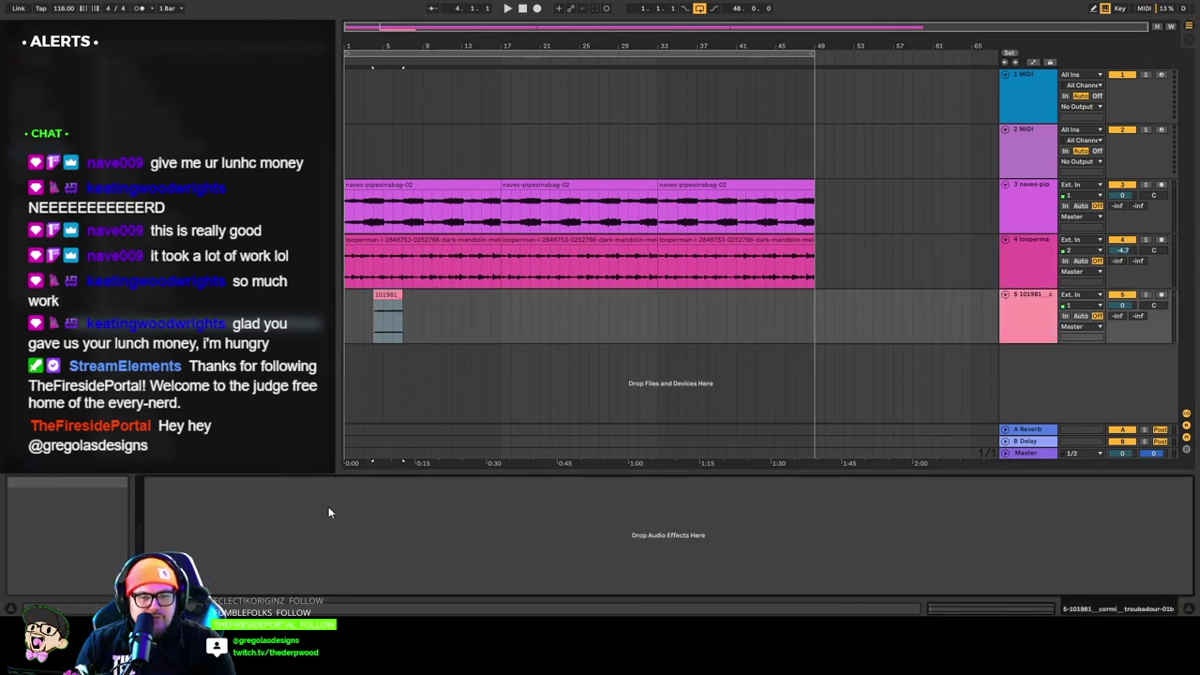
key(ctrl+v)
Play from about bar 3 and lower the troubadour track's volume to -5.0 dB.
click(365, 64)
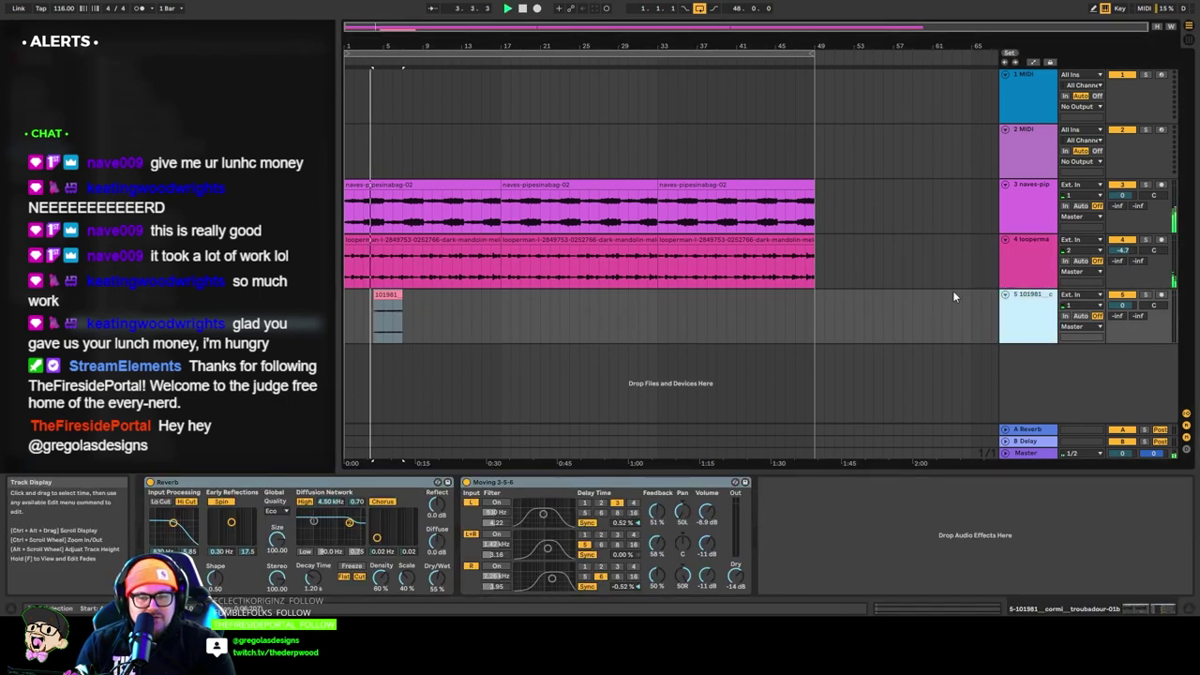
click(1047, 316)
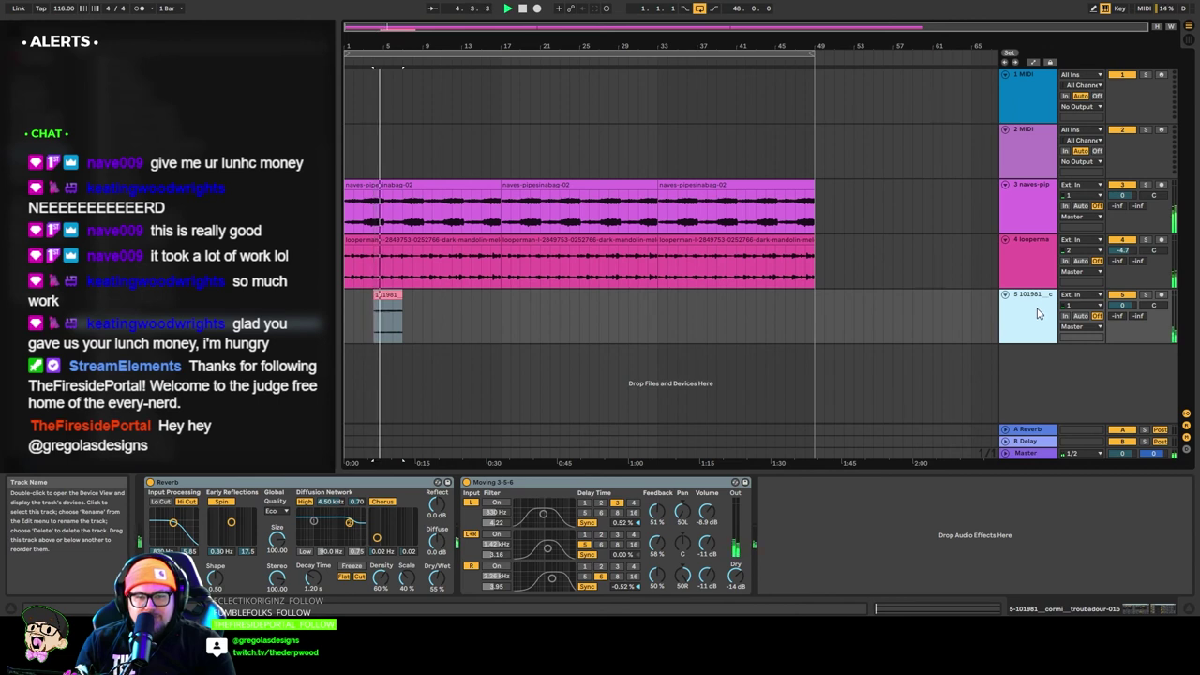
drag(1122, 305, 1122, 314)
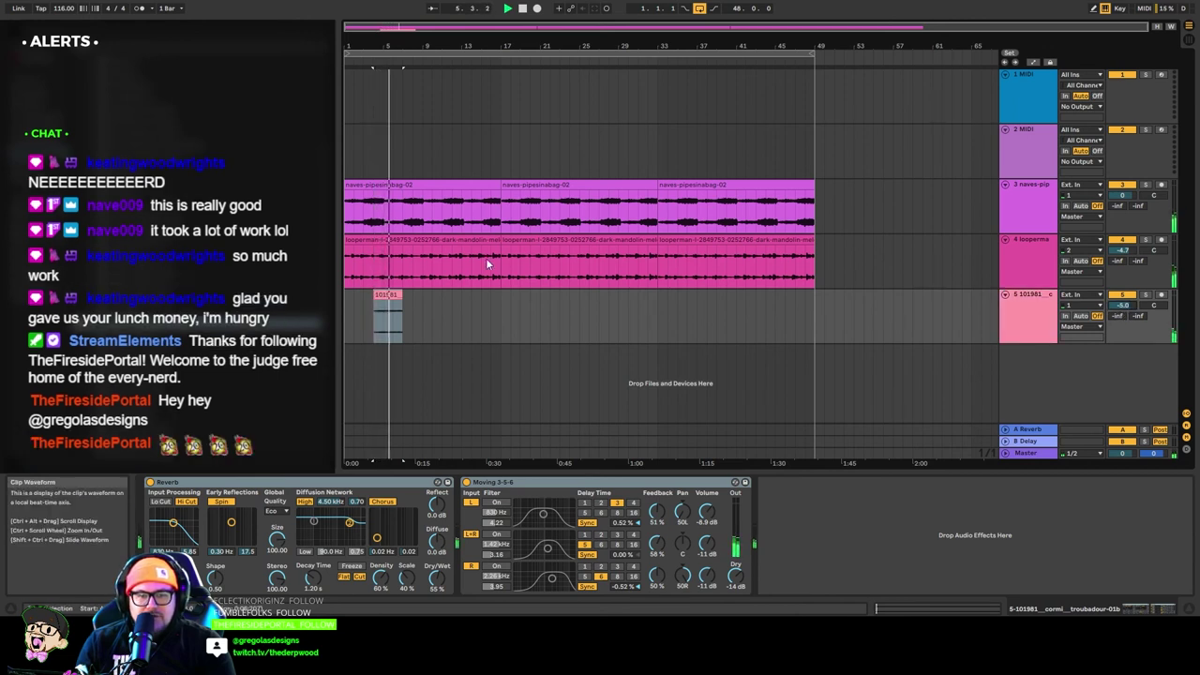
Switch off the arrangement's snap grid and trim the end of the troubadour clip to just past bar 5.
drag(403, 300, 392, 300)
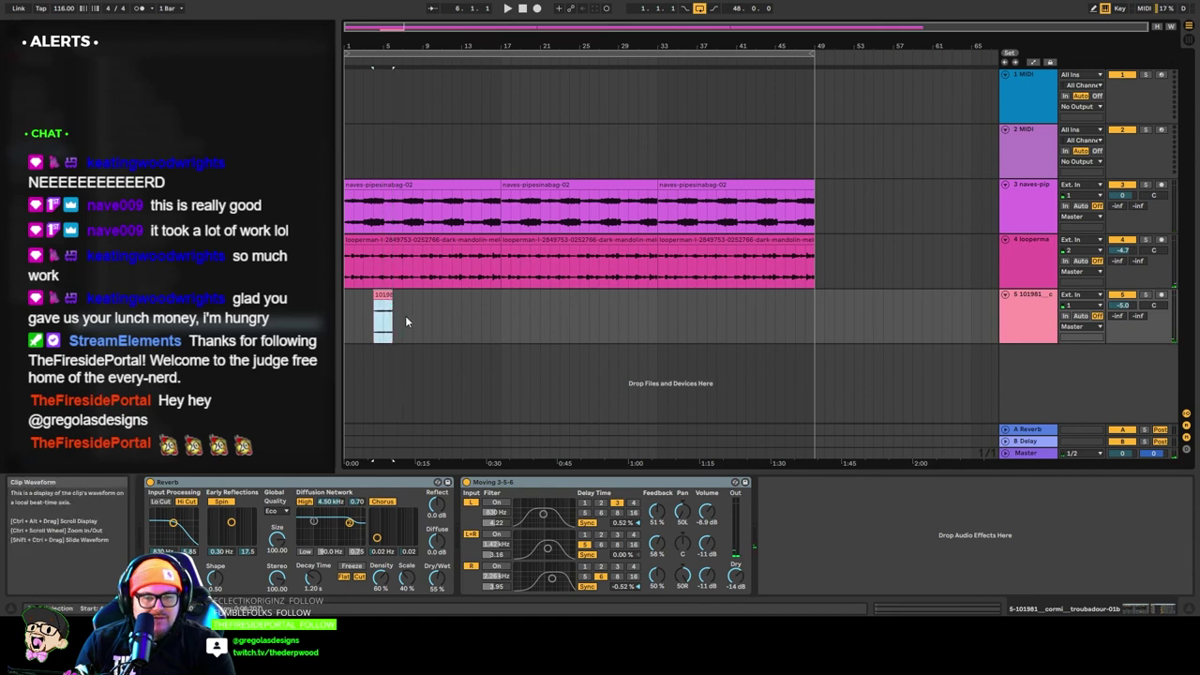
right_click(405, 317)
click(422, 453)
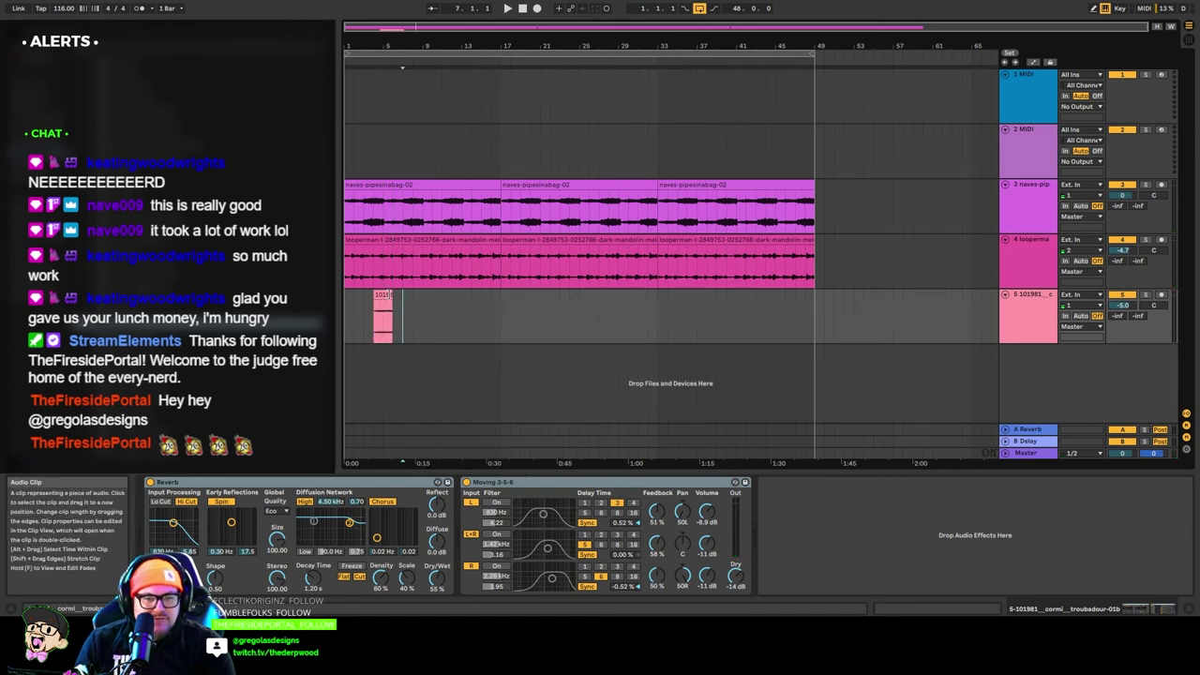
click(370, 64)
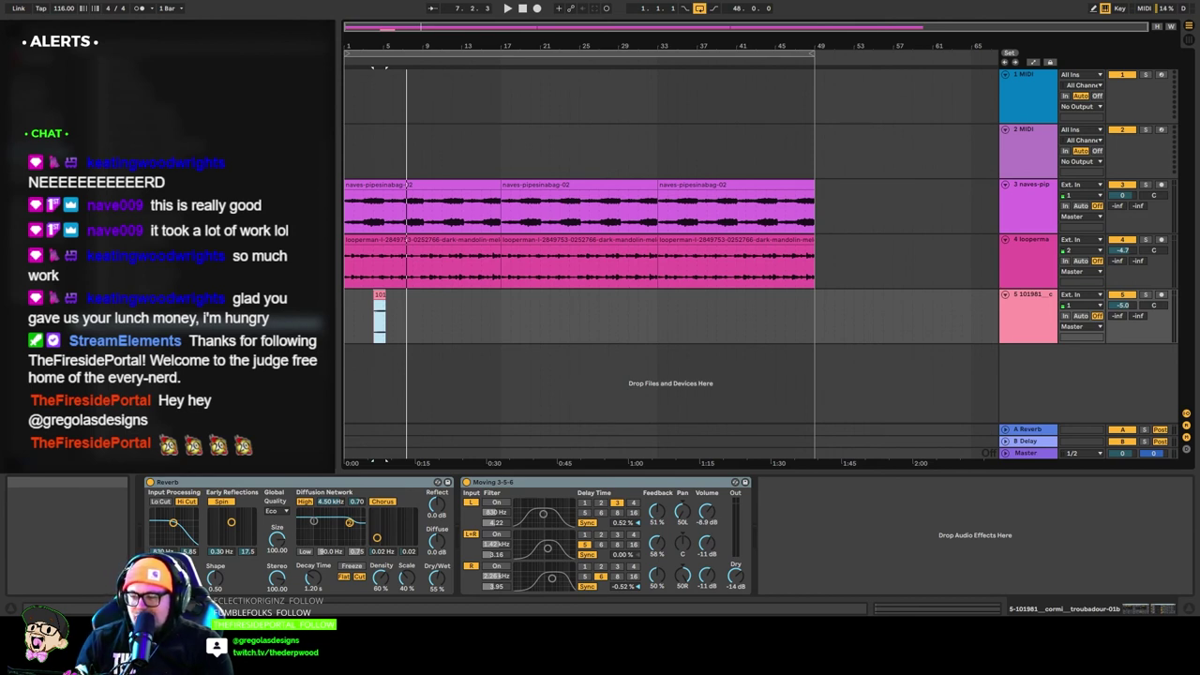
Audition the trimmed troubadour clip and scatter seven copies of it along its track up to about bar 44.
click(377, 54)
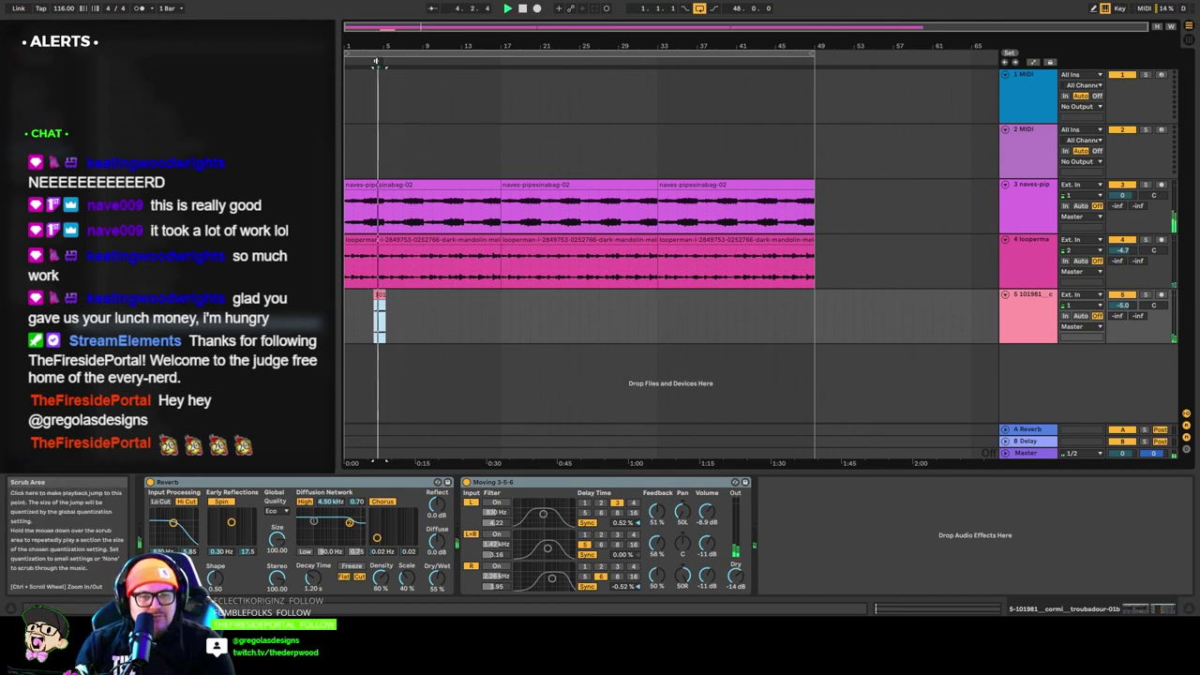
click(380, 297)
drag(379, 296, 771, 296)
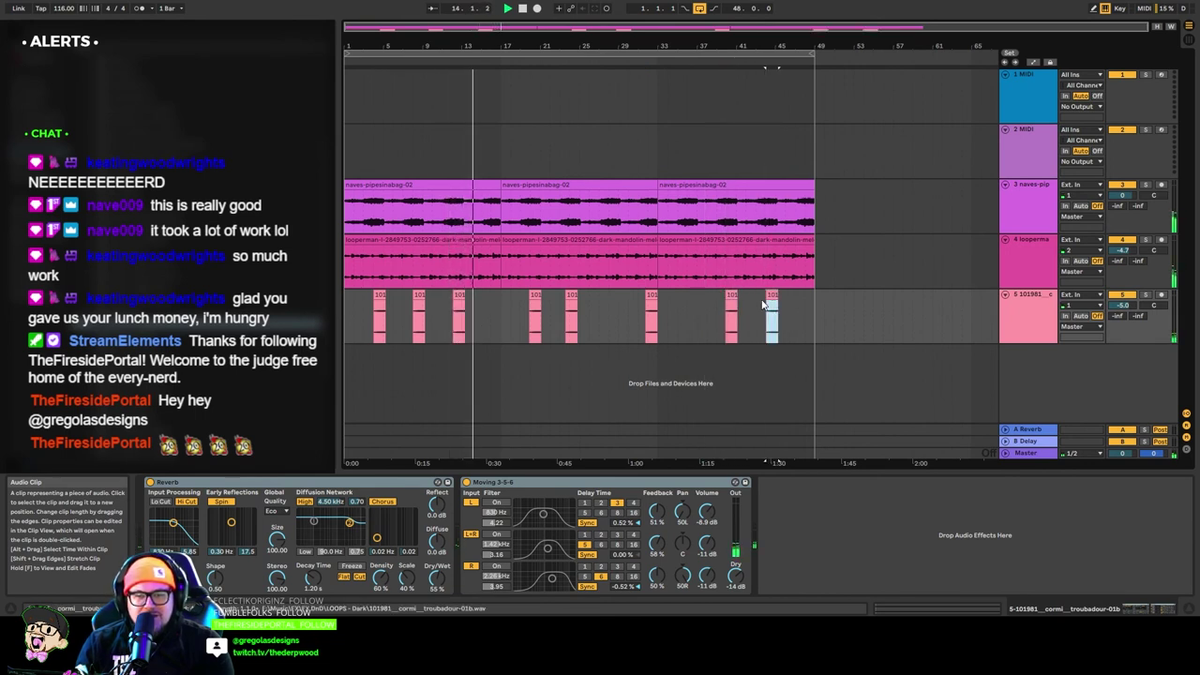
click(592, 322)
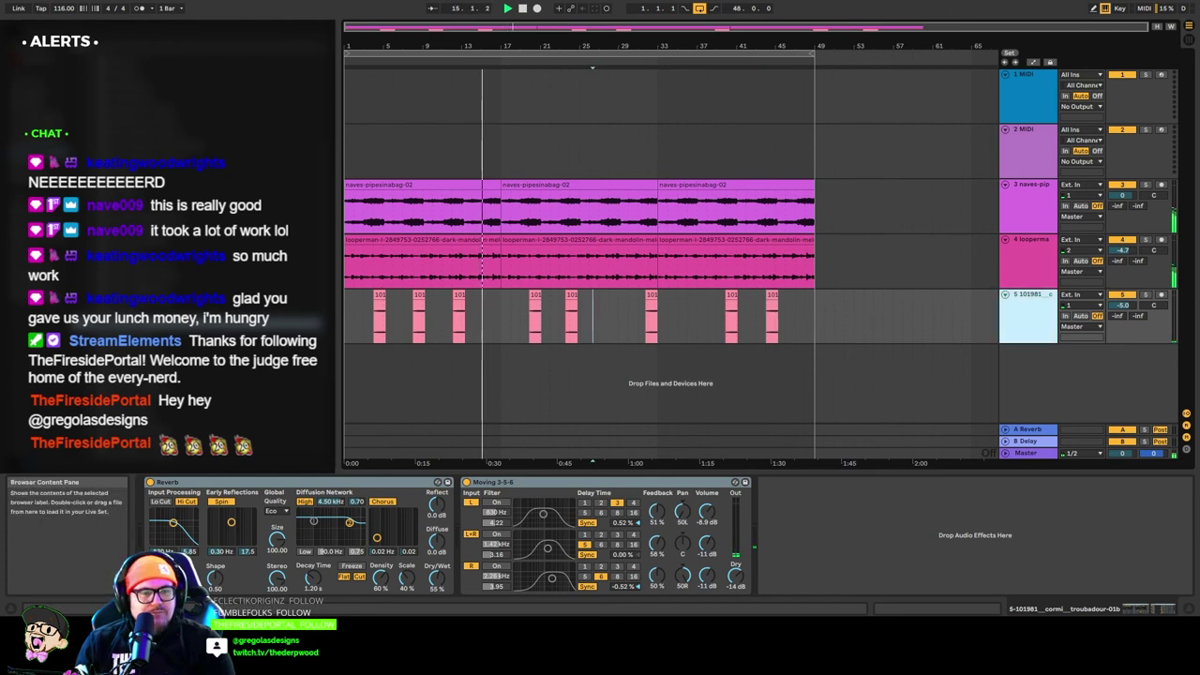
Stop playback and add the bells-block-140 loop on a new audio track below the troubadour track, starting near bar 6.
click(215, 187)
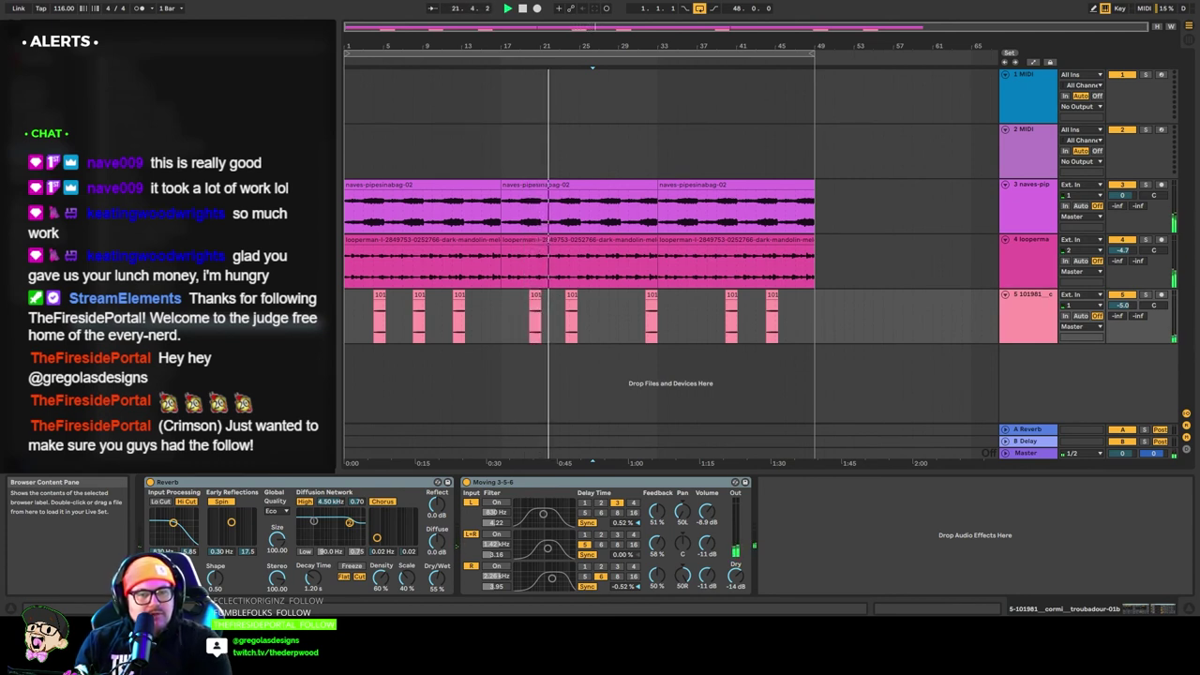
key(space)
drag(215, 309, 396, 382)
key(z)
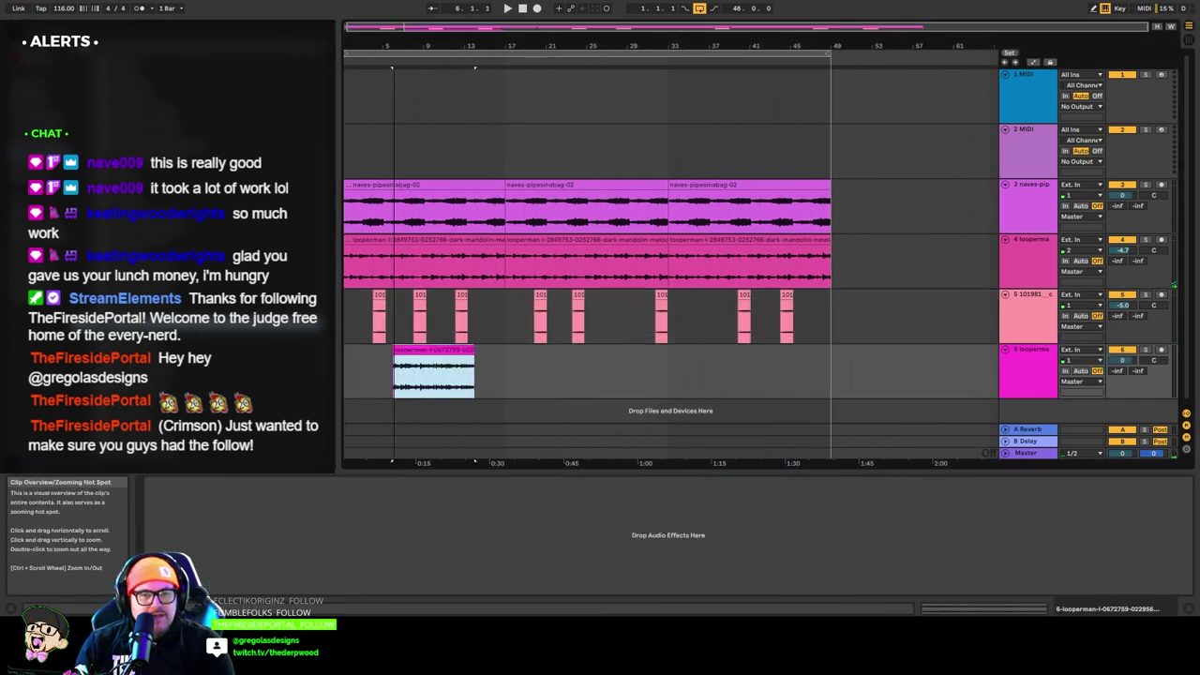
Split the bells-block-140 loop to isolate short slices near bars 6, 8 and 10.
click(391, 384)
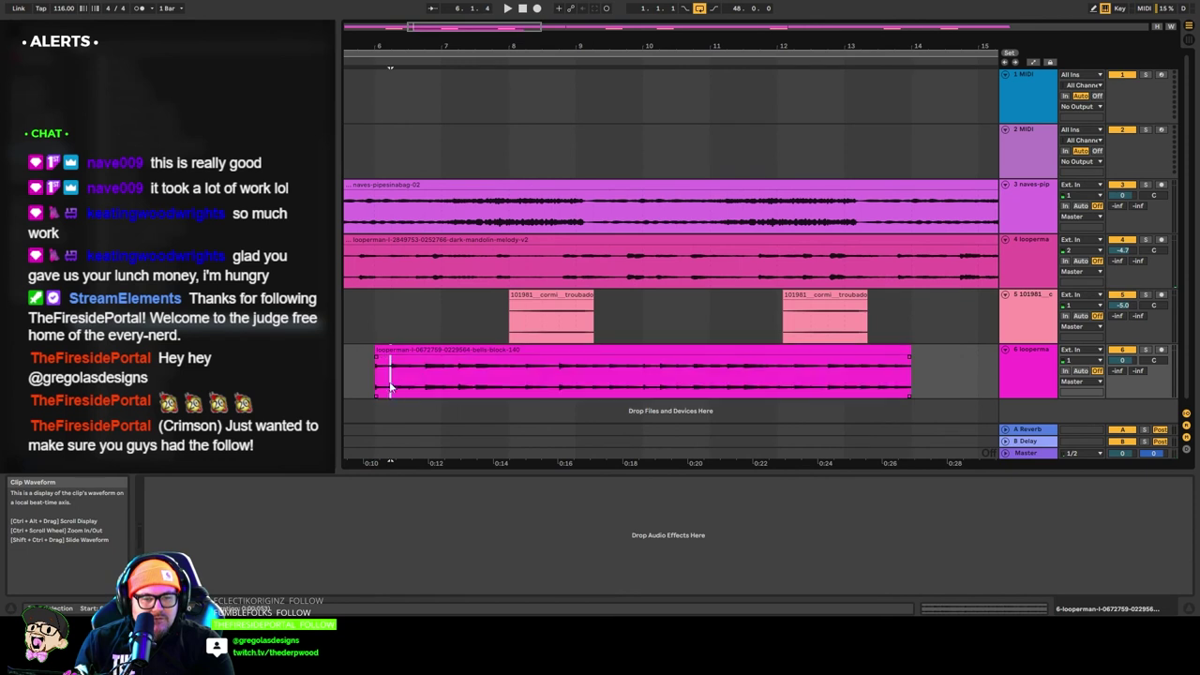
drag(381, 350, 367, 351)
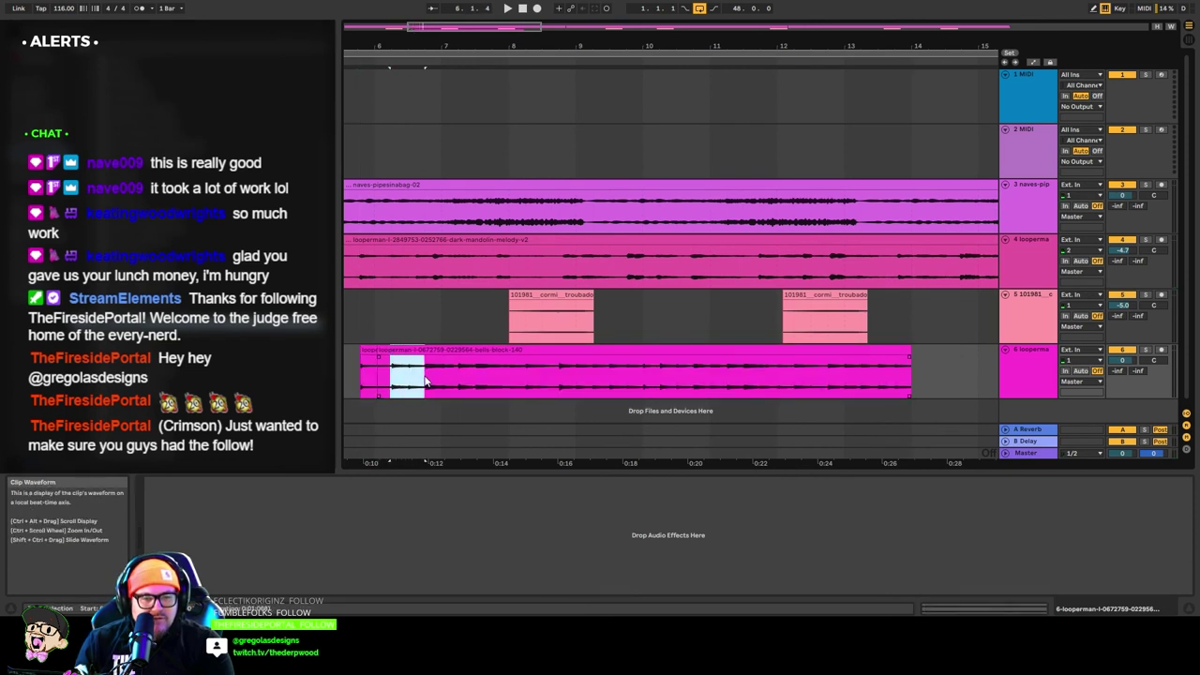
key(ctrl+e)
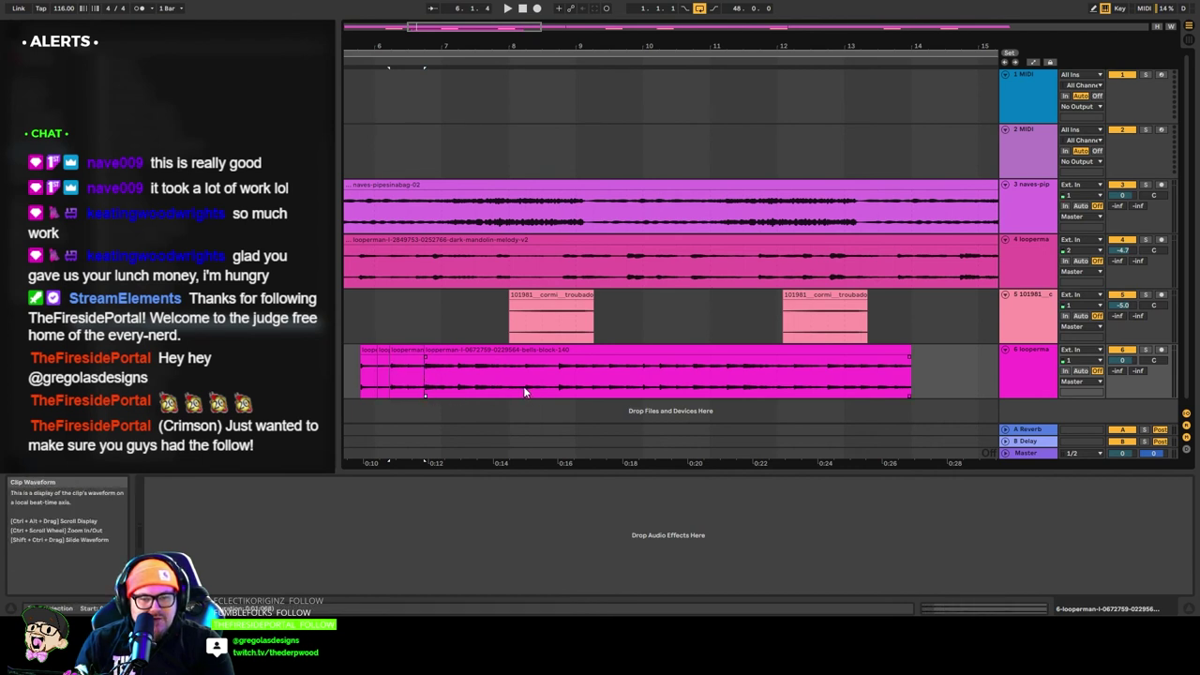
drag(524, 389, 558, 387)
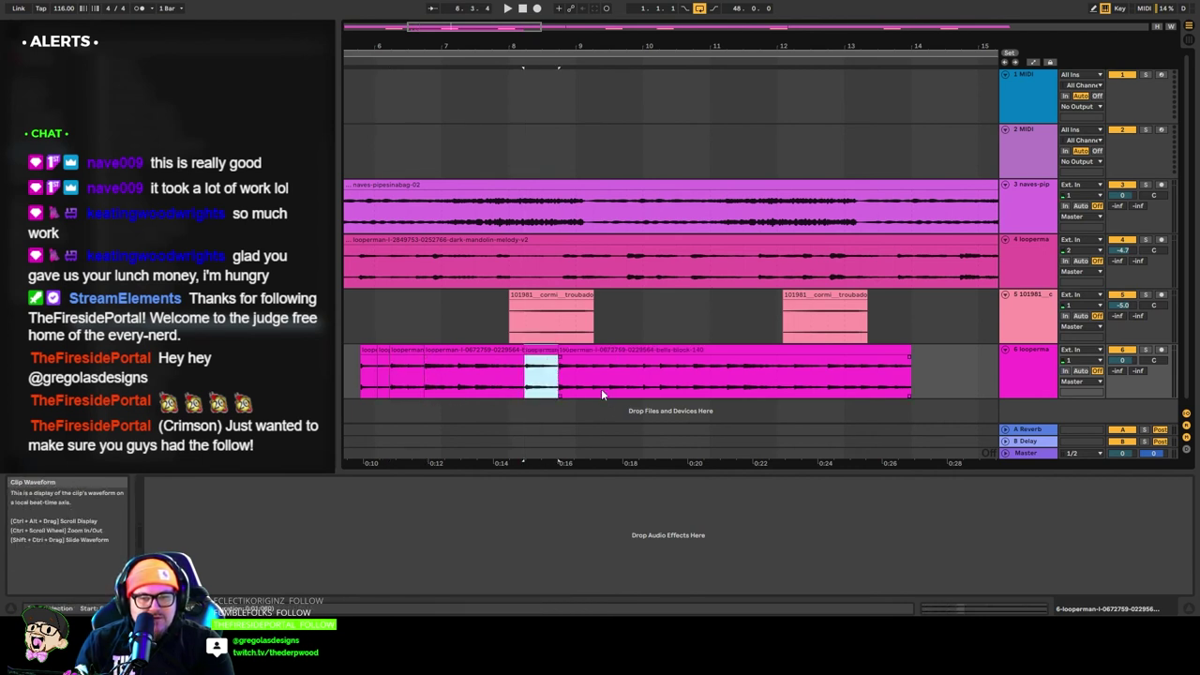
key(ctrl+e)
click(602, 389)
drag(606, 387, 658, 388)
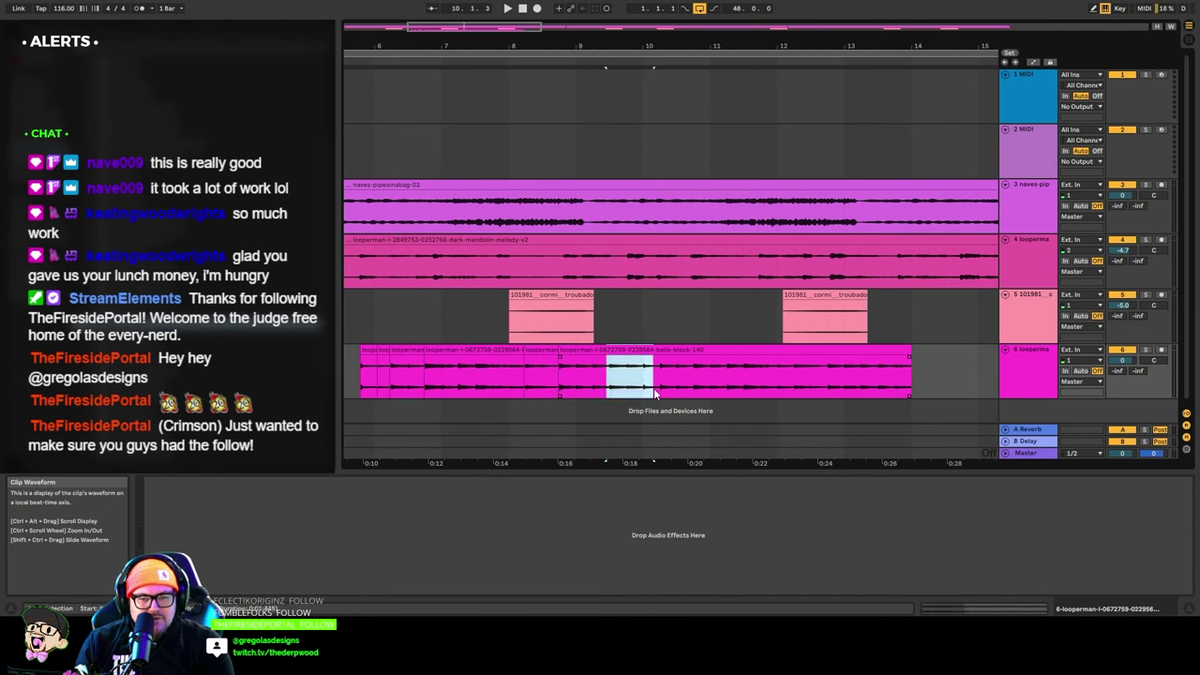
key(ctrl+e)
Delete the unwanted pieces of the bells loop between and after the isolated slices.
click(598, 350)
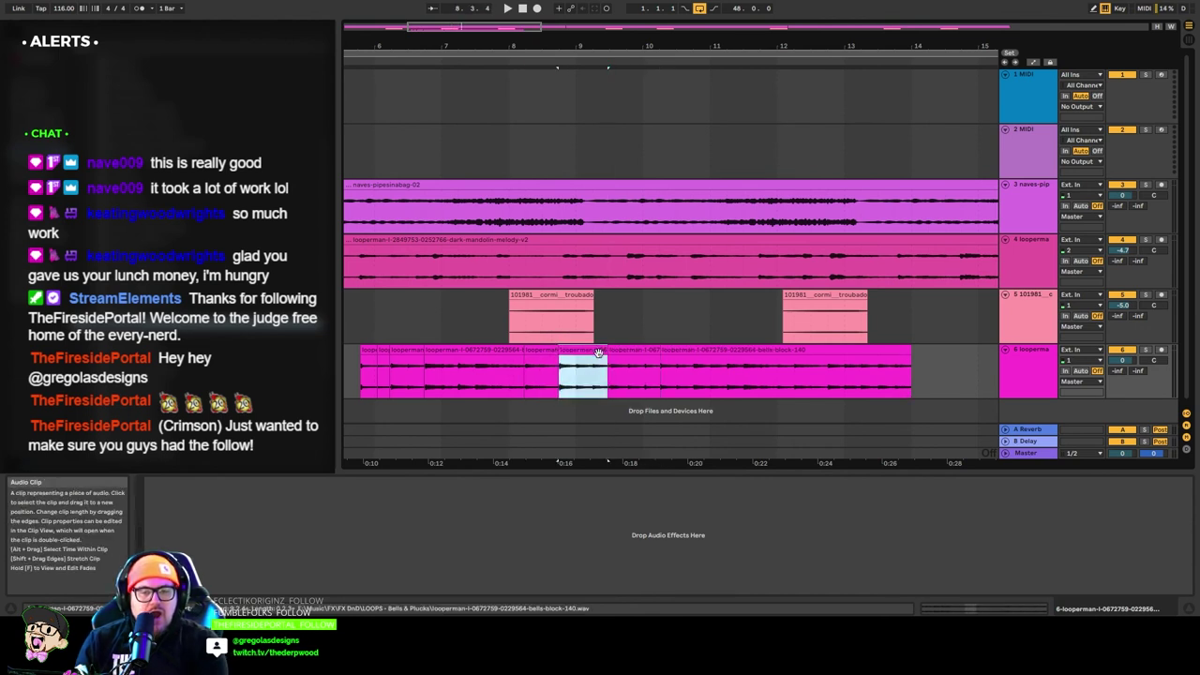
key(Delete)
click(732, 350)
key(Delete)
click(464, 351)
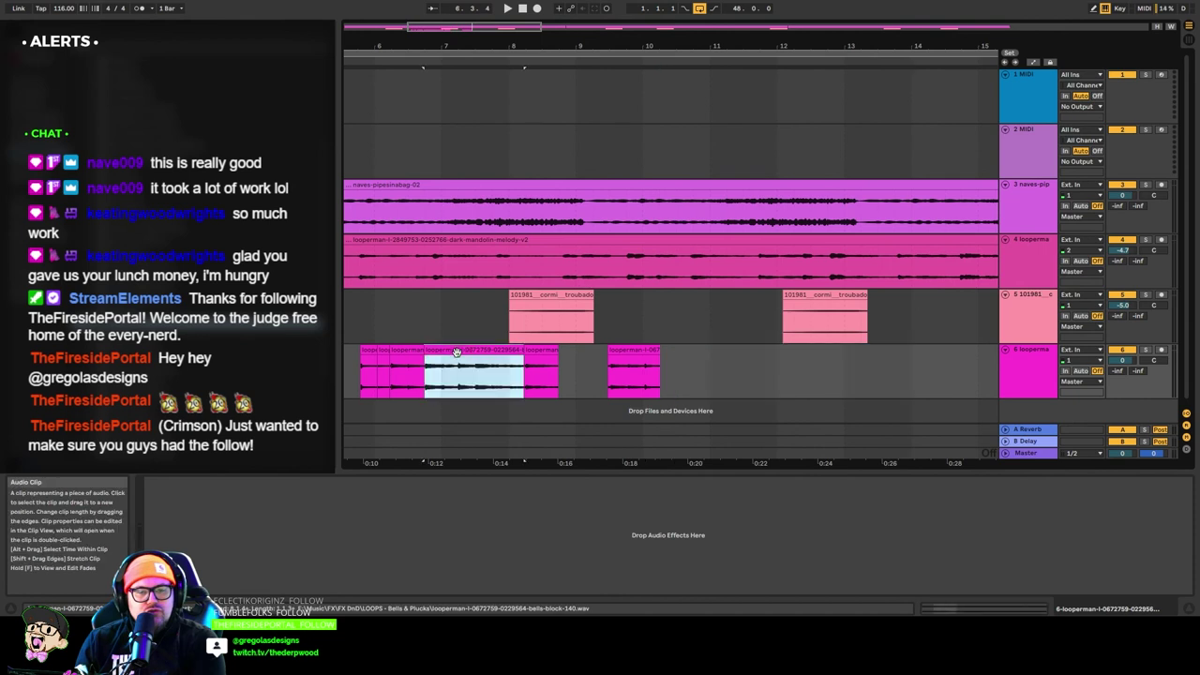
key(Delete)
click(383, 352)
click(475, 376)
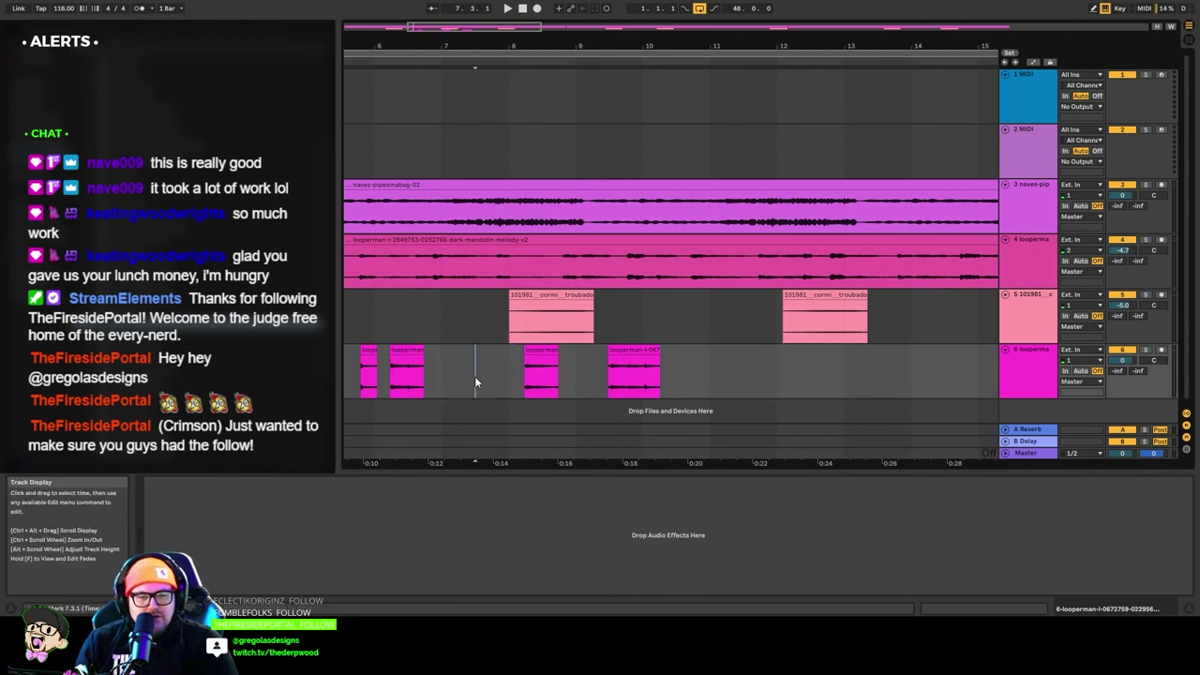
Move the four bell slices onto the troubadour track in gaps between about bars 2 and 11, and play from the start.
drag(461, 30, 503, 31)
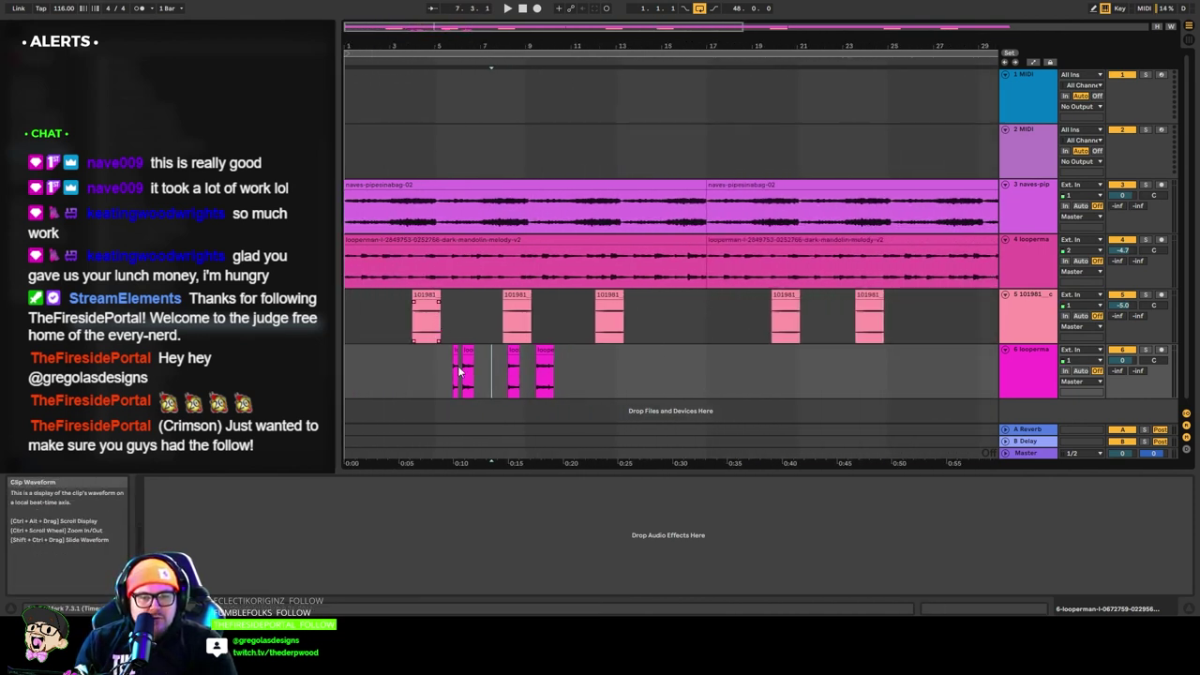
mouse_move(455, 349)
mouse_down()
mouse_move(454, 305)
mouse_move(494, 308)
mouse_move(381, 306)
mouse_up()
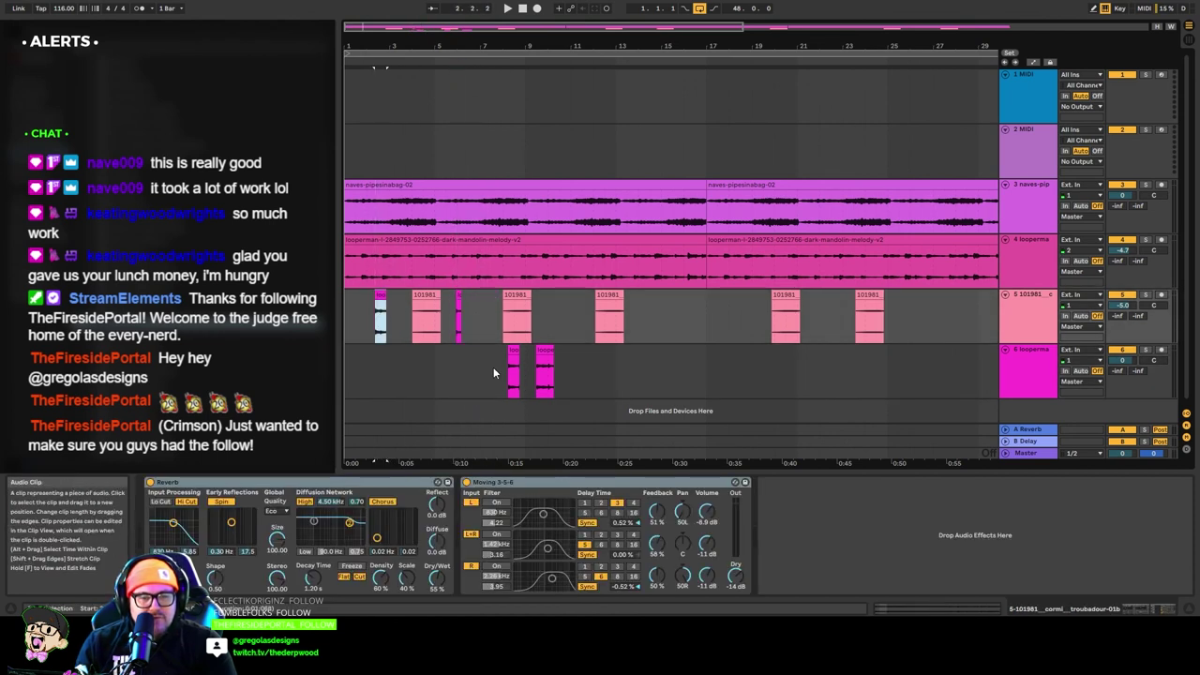
mouse_move(512, 353)
mouse_down()
mouse_move(560, 320)
mouse_move(541, 310)
mouse_move(574, 314)
mouse_up()
click(522, 8)
key(space)
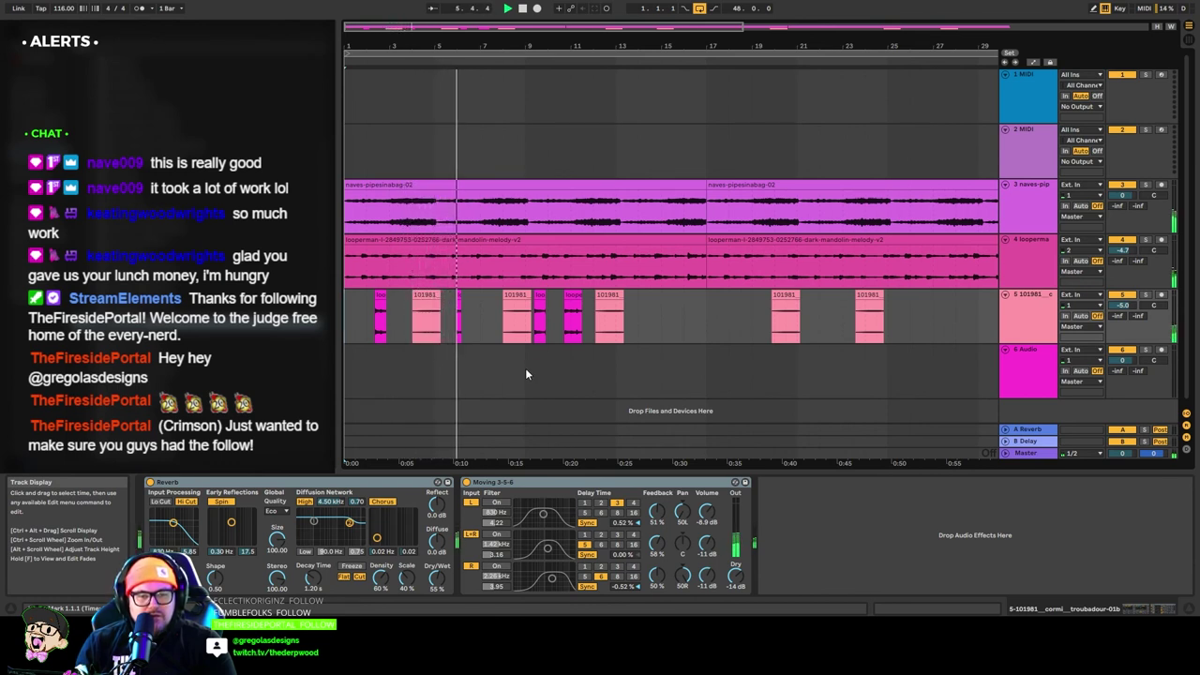
Copy the bell slices along the troubadour track to about bars 15, 19, 22 and 26 to 28.
click(571, 309)
shift+click(542, 295)
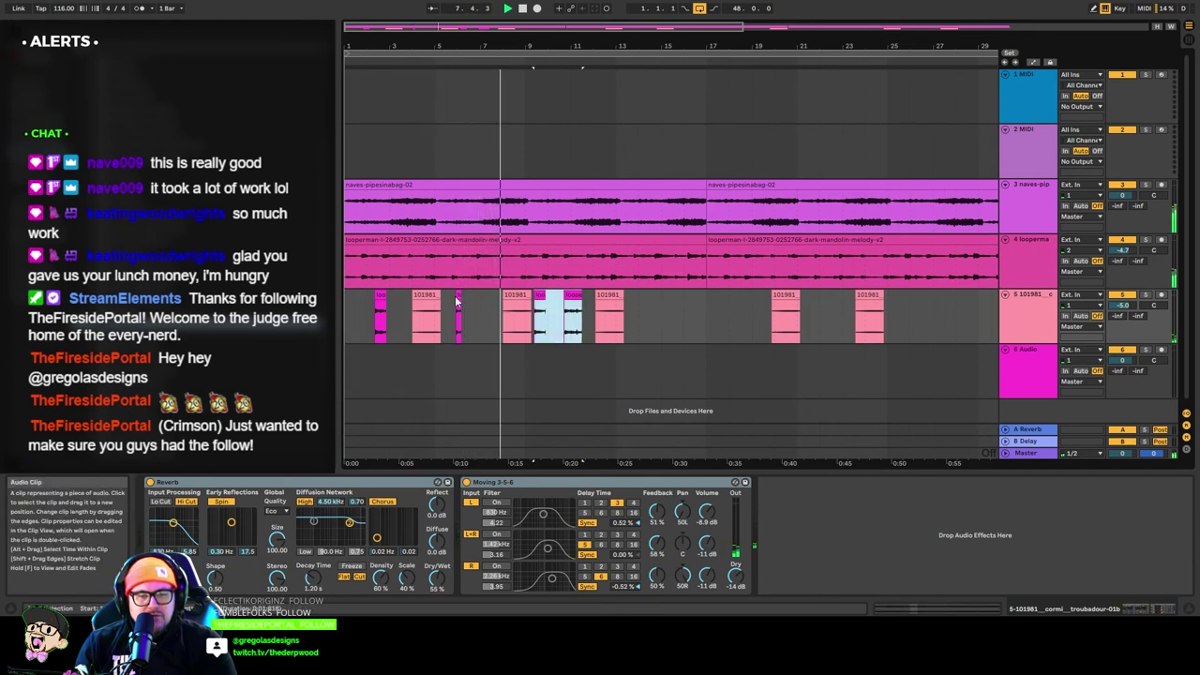
drag(574, 296, 966, 305)
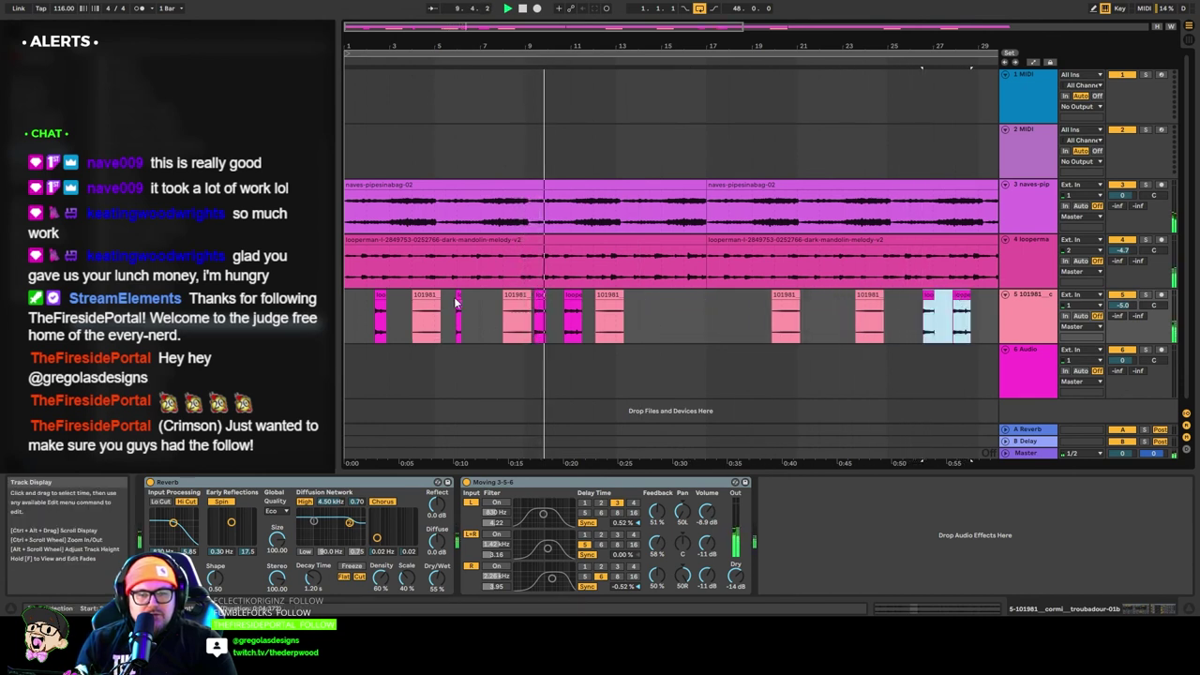
drag(458, 293, 670, 303)
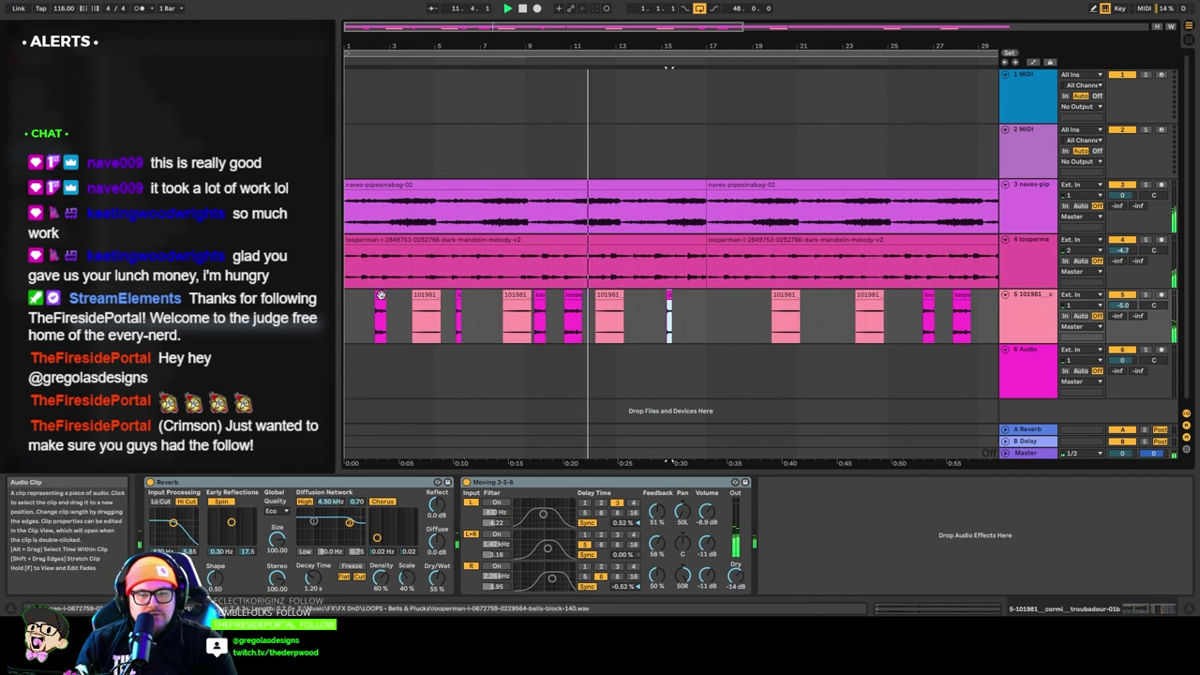
click(720, 314)
drag(724, 316, 756, 318)
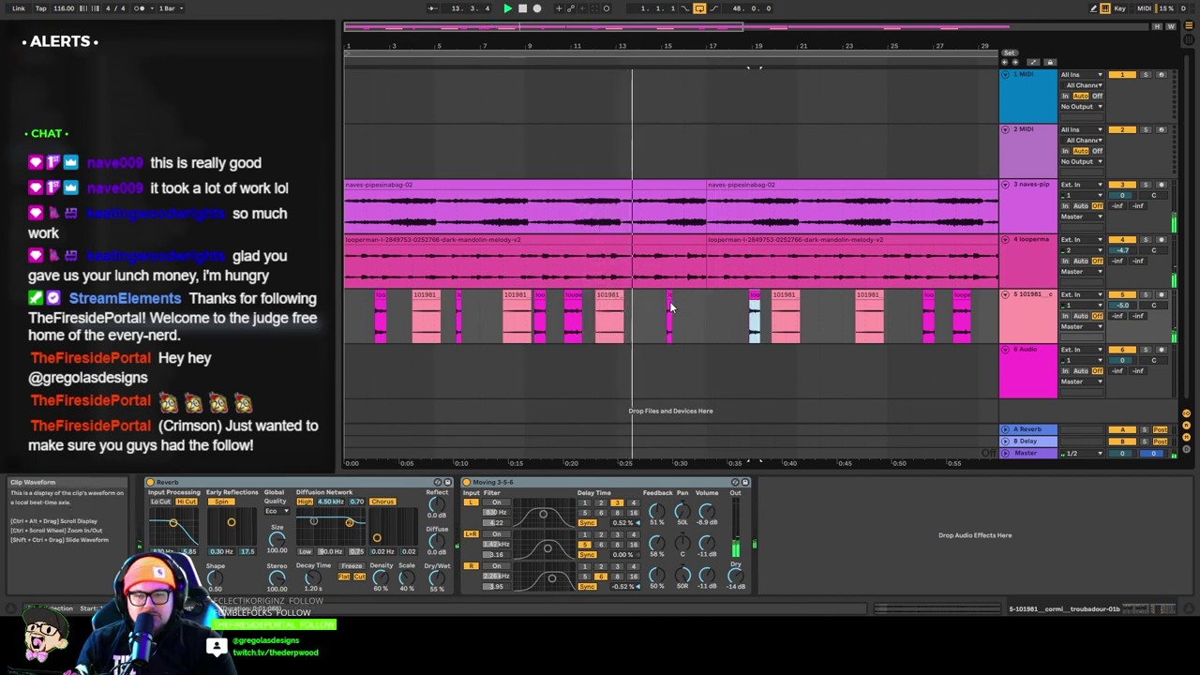
drag(669, 296, 825, 311)
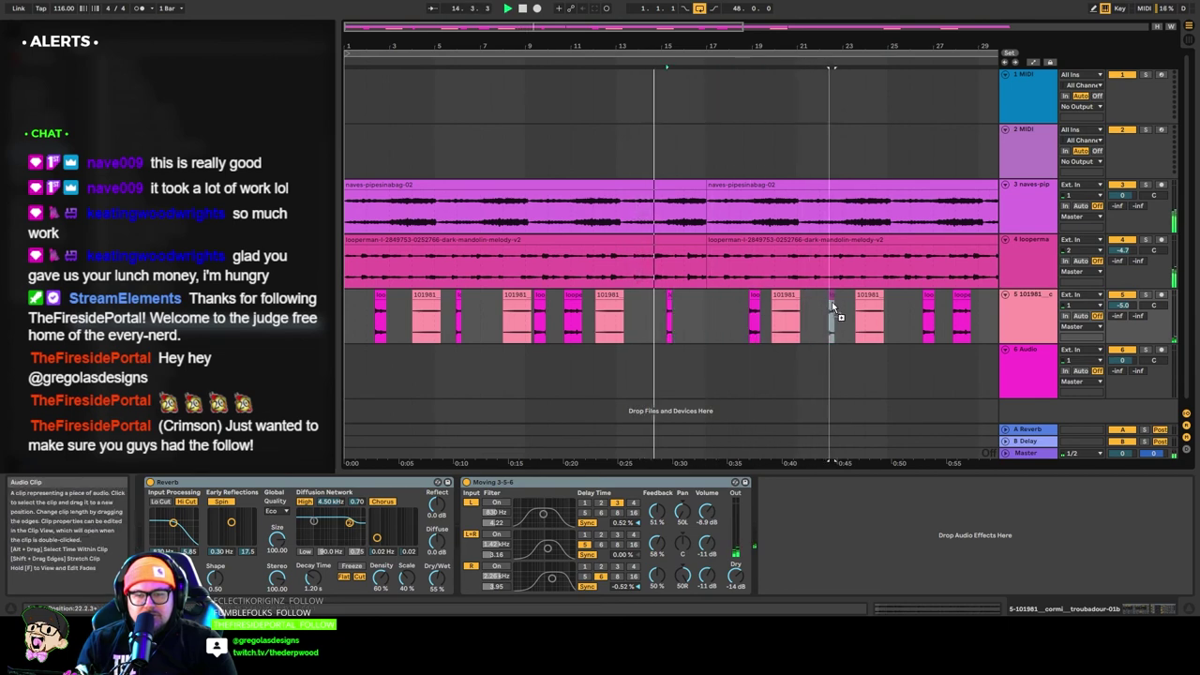
Scatter further copies of the bell slices along the troubadour track between about bars 30 and 47.
drag(742, 28, 1142, 34)
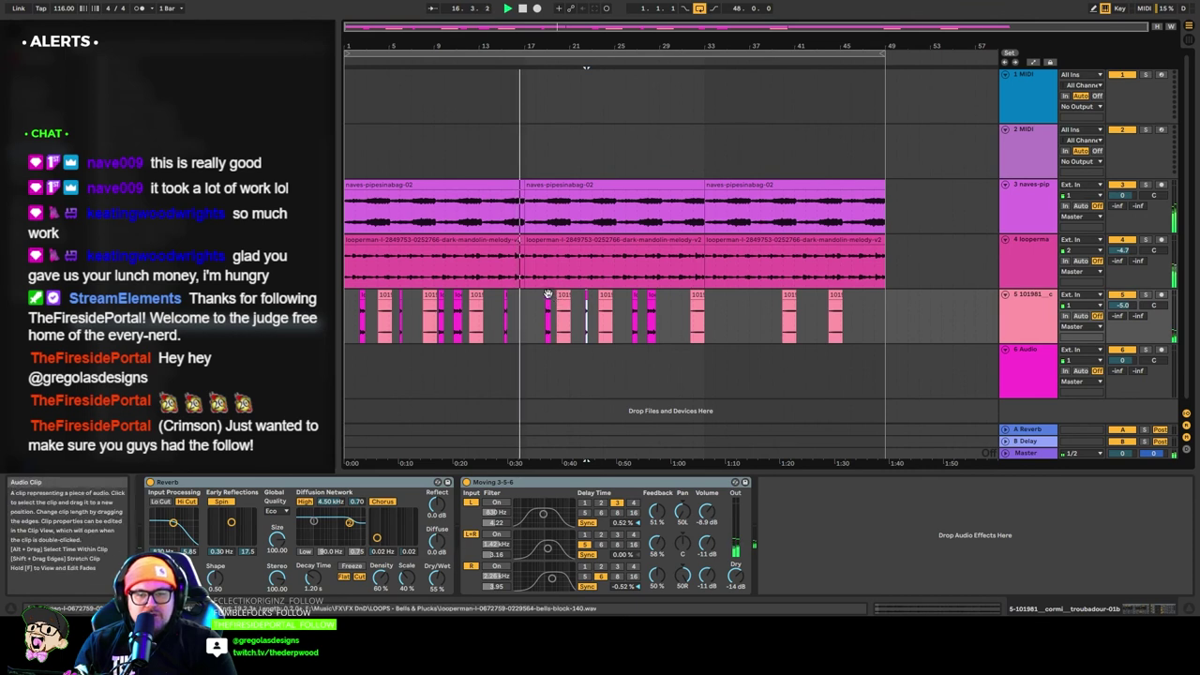
click(678, 298)
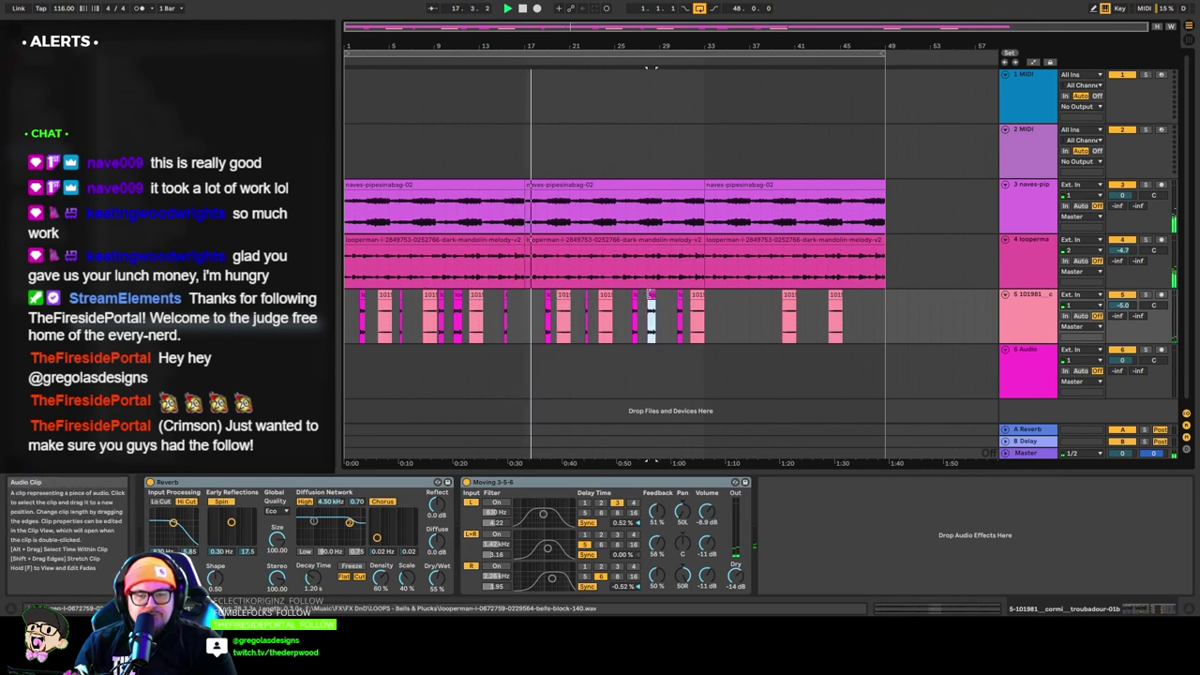
click(635, 297)
mouse_move(634, 296)
mouse_down()
mouse_move(824, 310)
mouse_move(734, 315)
mouse_move(727, 305)
mouse_move(772, 297)
mouse_move(743, 302)
mouse_move(865, 309)
mouse_up()
click(825, 371)
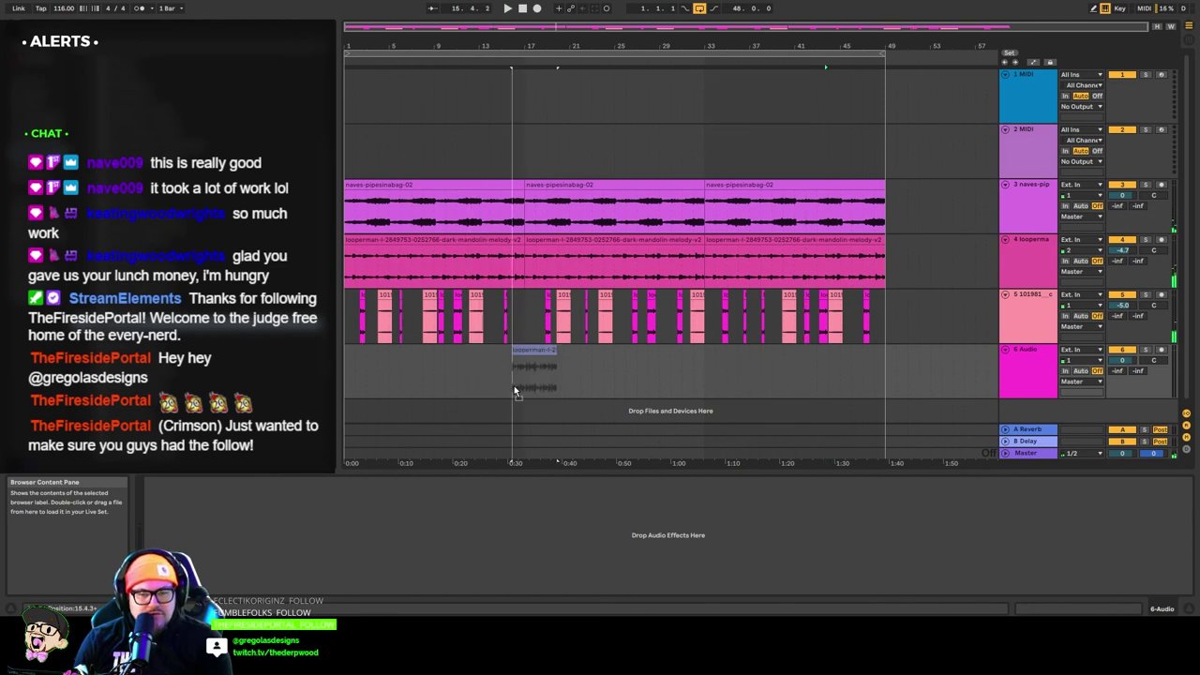
Add the strength-90bpm-blend-beats loop to the empty track near bar 16 and move its first two slices onto the troubadour track near bars 16 and 18.
drag(513, 385, 516, 385)
drag(521, 27, 521, 122)
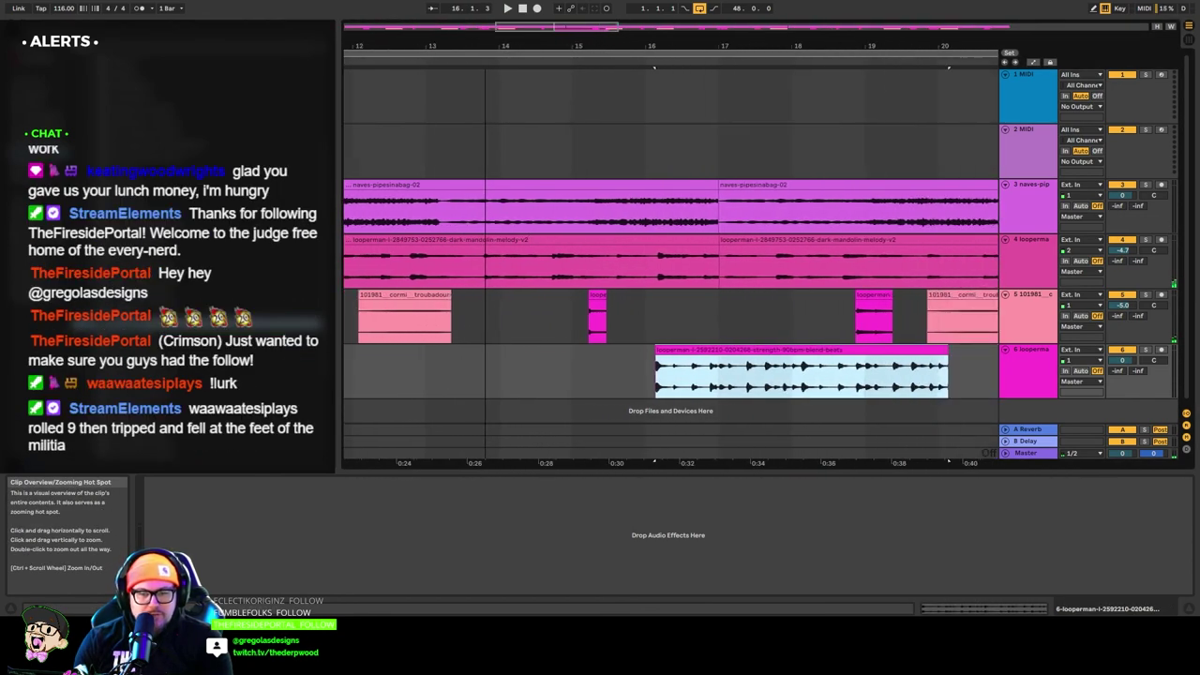
click(643, 383)
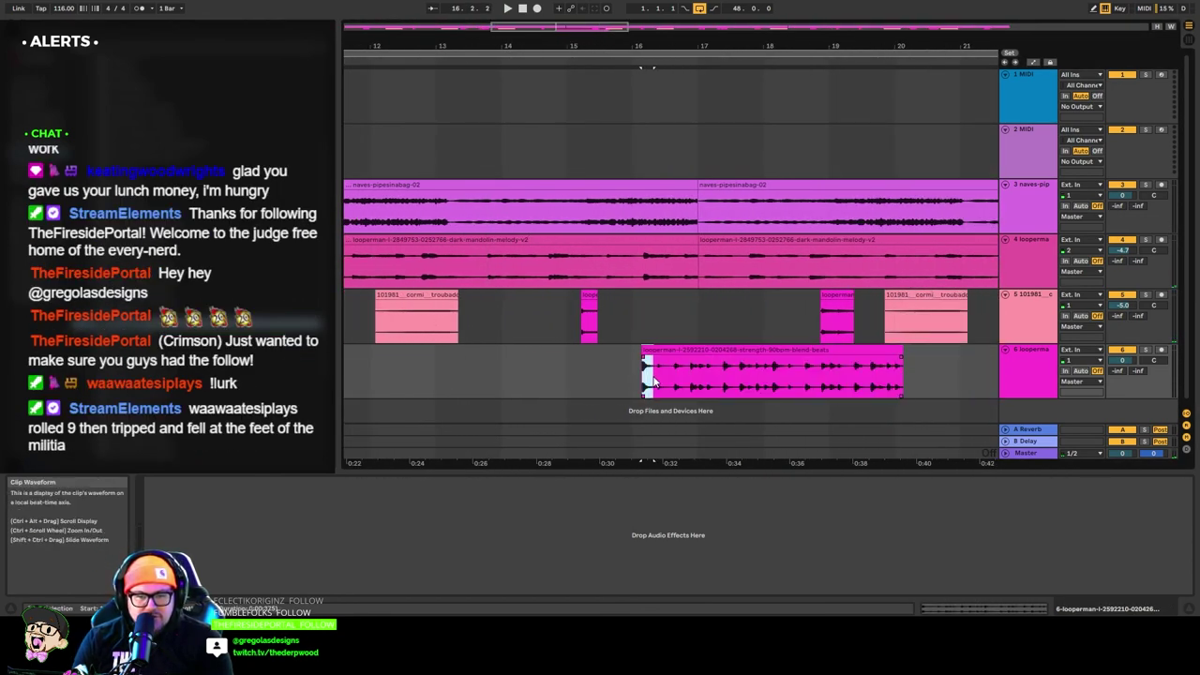
drag(654, 382, 665, 376)
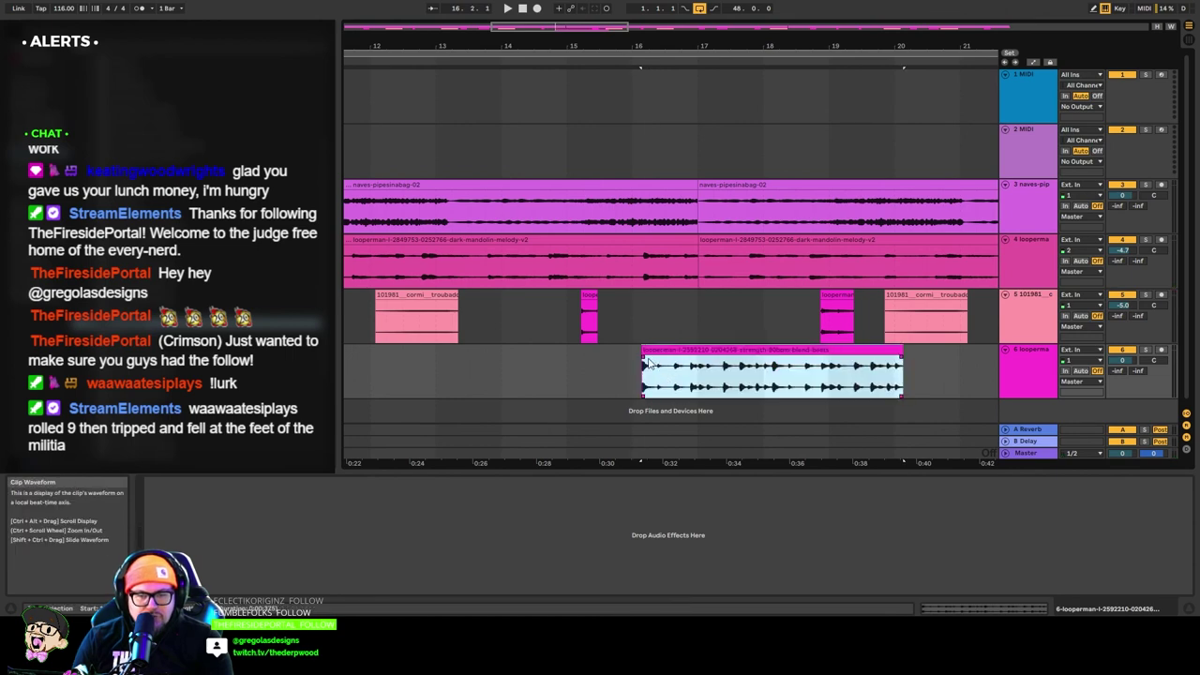
click(643, 381)
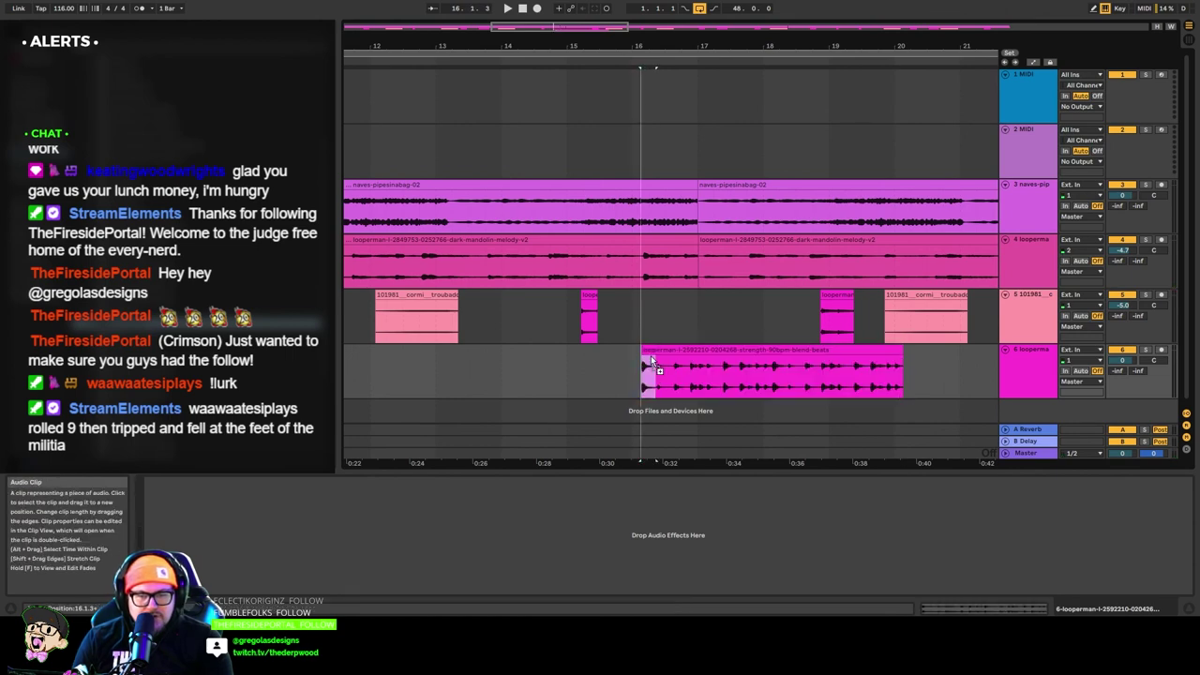
drag(656, 379, 651, 325)
click(670, 387)
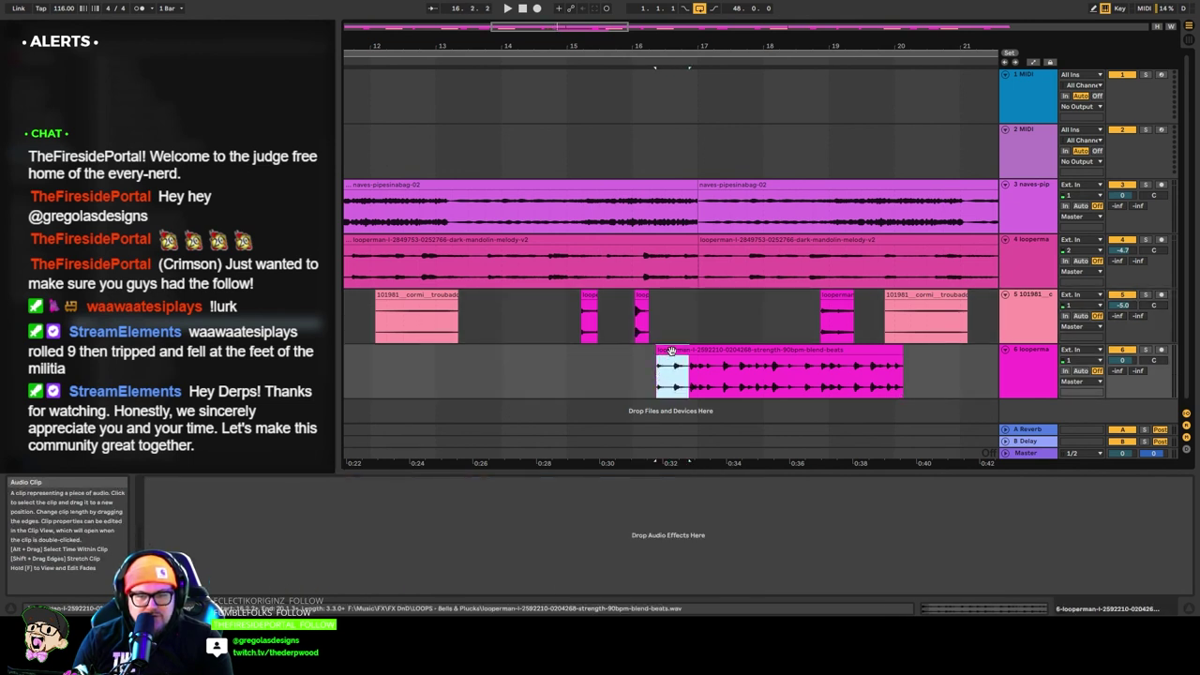
drag(671, 349, 792, 313)
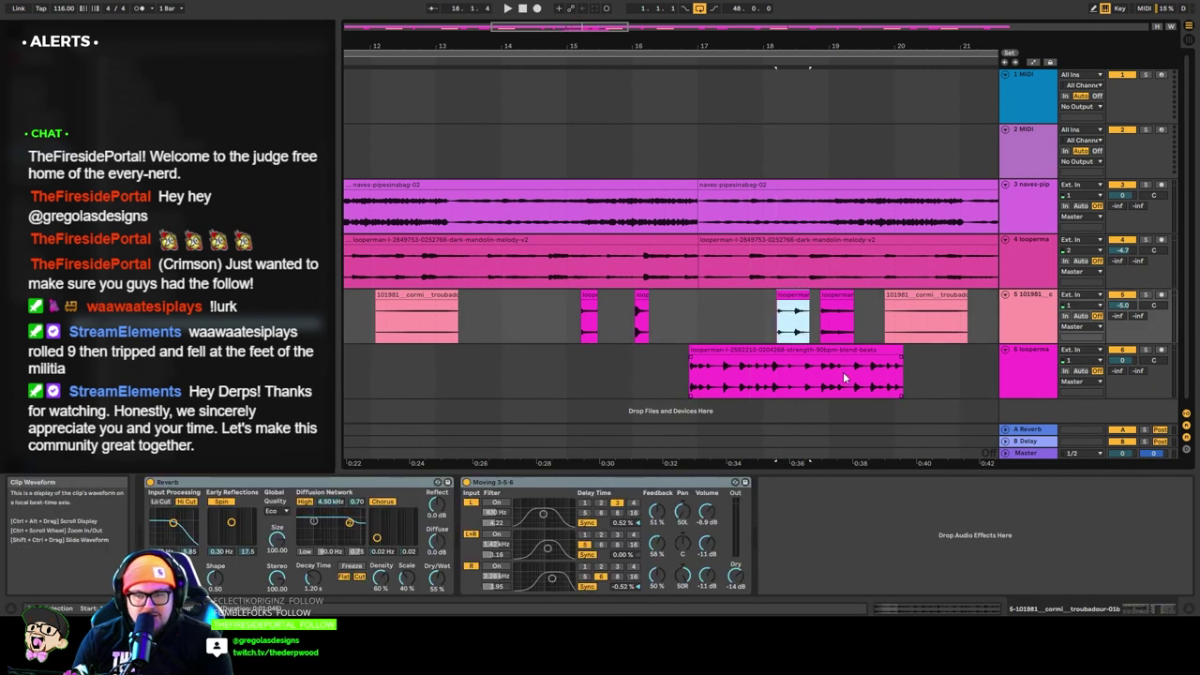
Isolate a short hit near bar 19 of the blend-beats loop and delete the rest of the loop around it.
drag(802, 385, 820, 384)
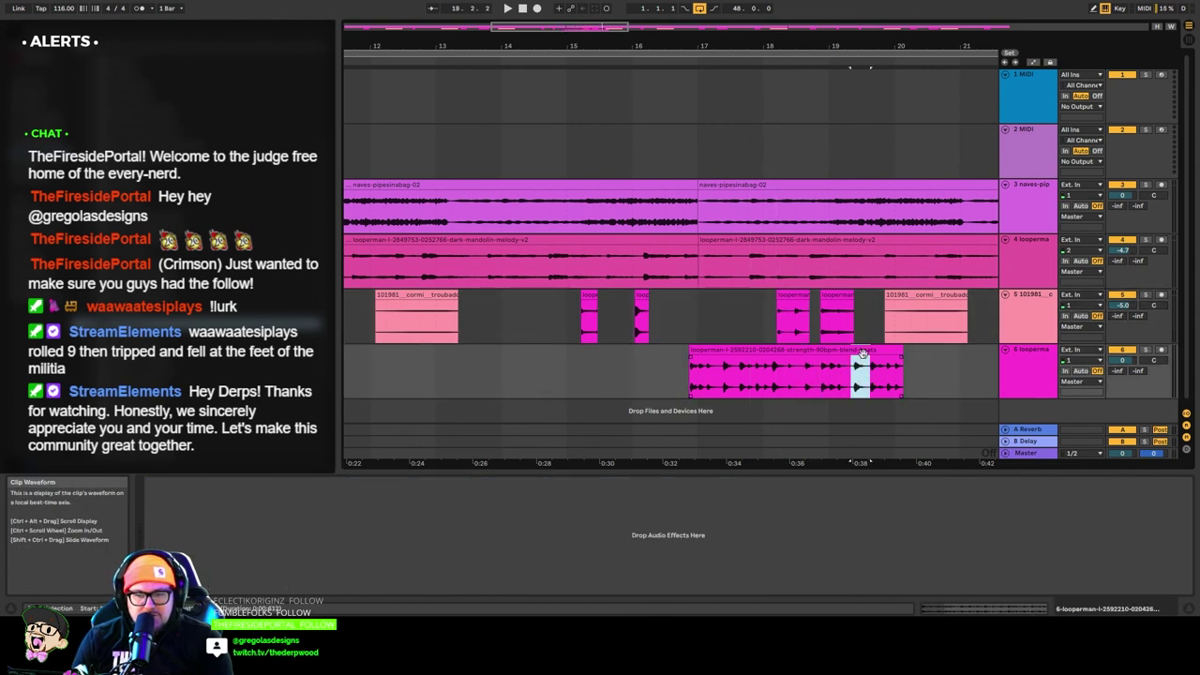
key(ctrl+e)
click(887, 350)
key(Delete)
click(829, 352)
key(Delete)
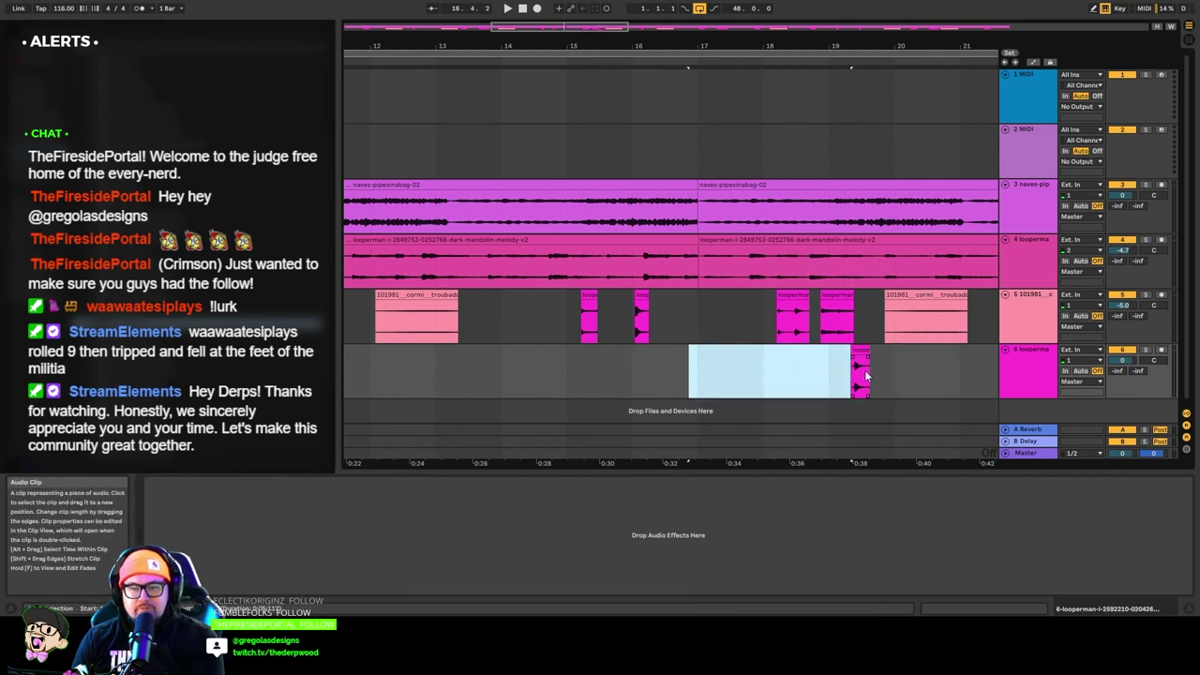
Move the remaining blend-beats hit onto the troubadour track near bar 17 and play from about bar 13.
drag(549, 28, 549, 1)
drag(652, 349, 619, 319)
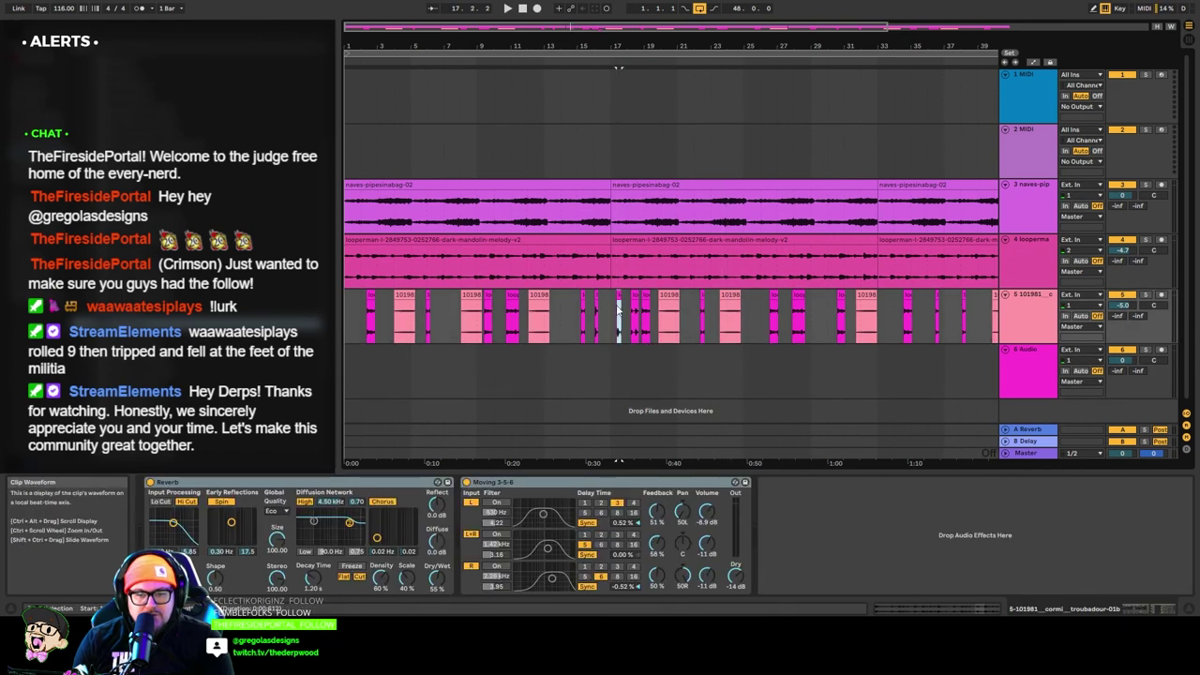
click(553, 59)
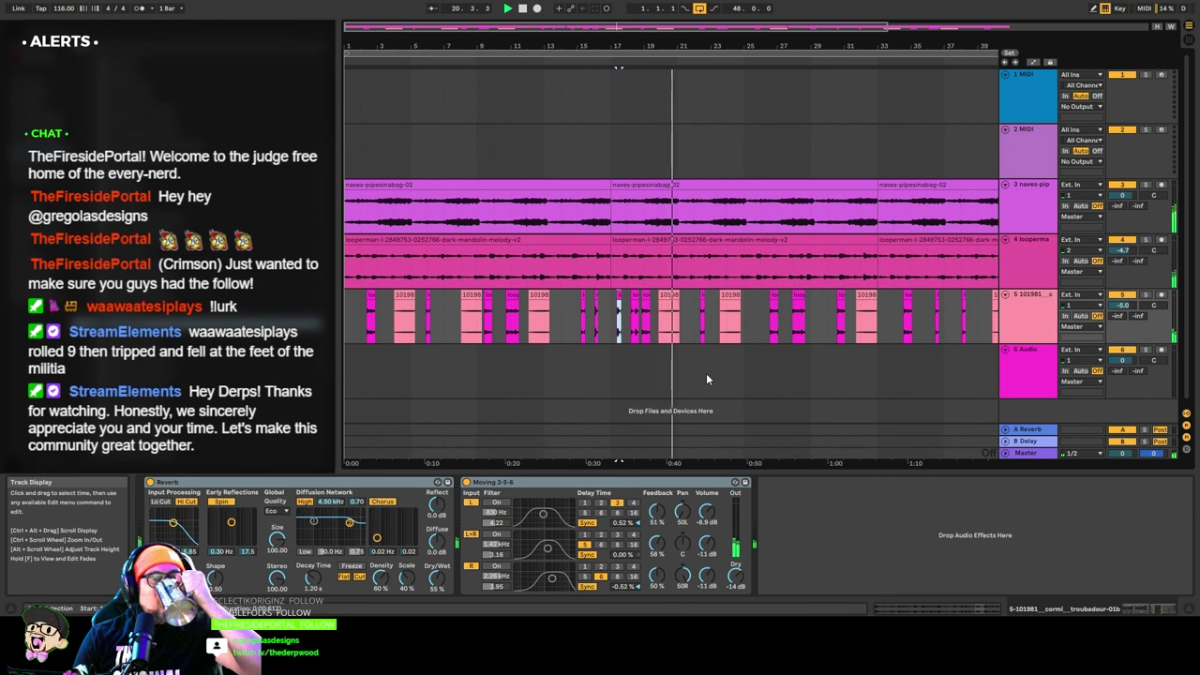
Copy the three blend-beats slices along the troubadour track to between about bars 35 and 39.
click(599, 298)
drag(625, 300, 930, 307)
drag(644, 295, 980, 311)
Stop playback, add the sad-cinematic-synth loop at the start of the empty audio track and open the clip for editing.
click(246, 305)
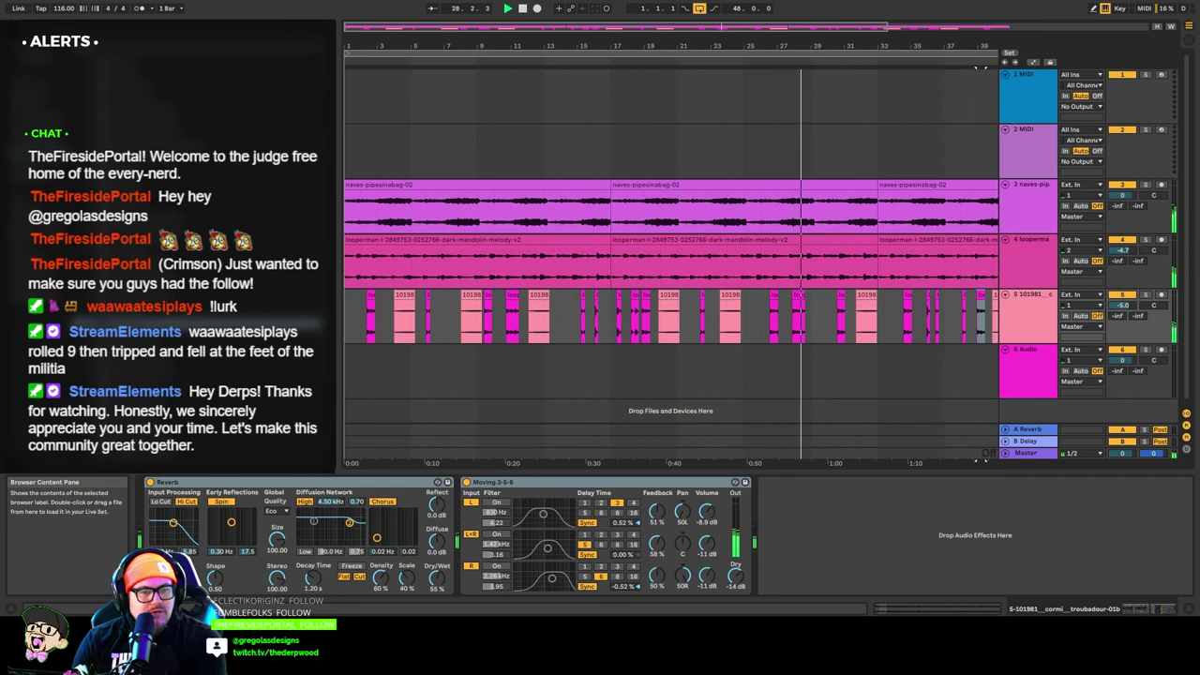
key(space)
drag(568, 28, 568, 8)
key(space)
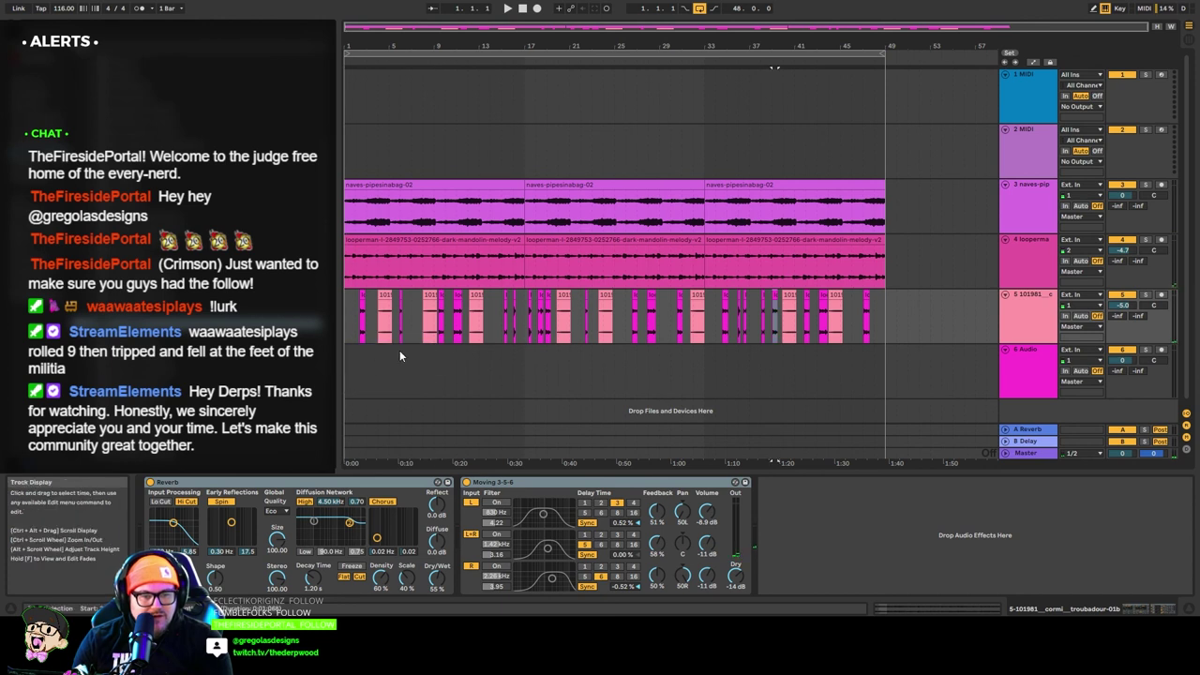
drag(336, 345, 376, 351)
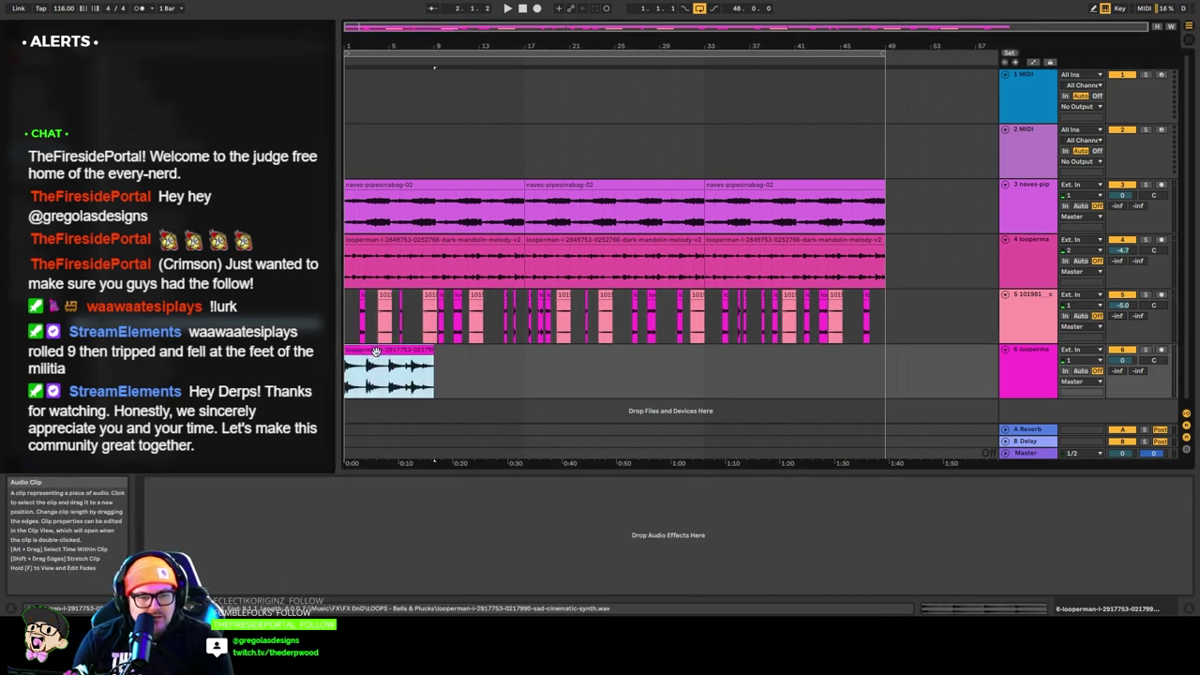
double_click(375, 350)
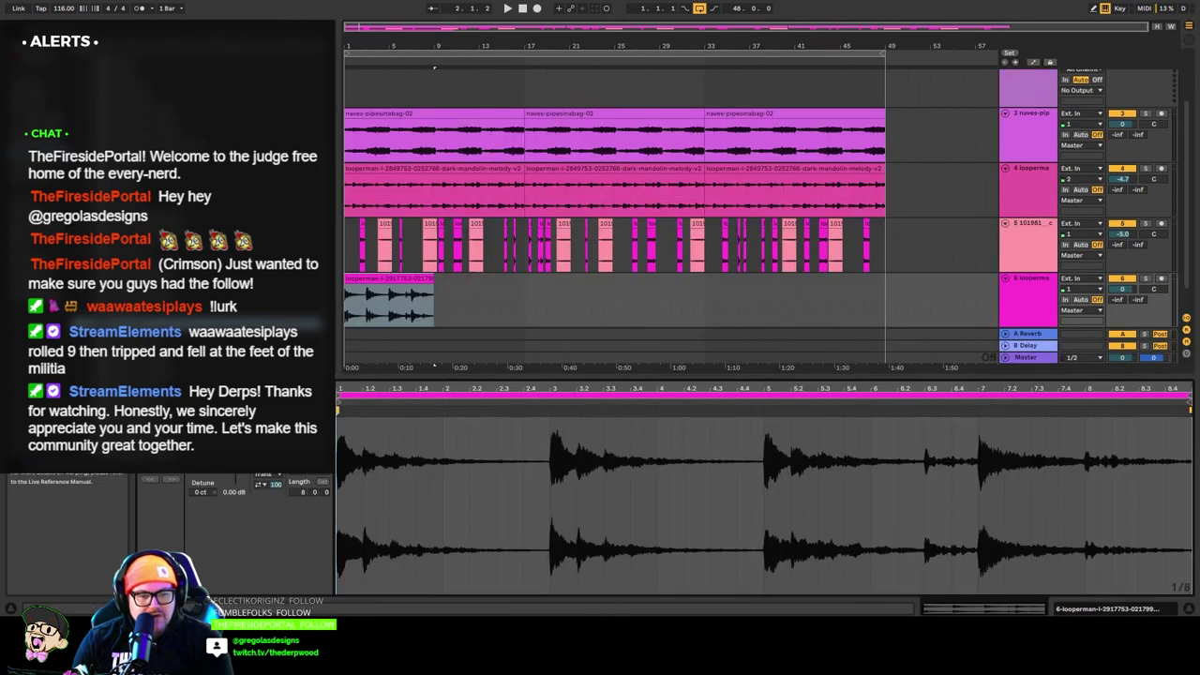
Turn on looping for the sad-cinematic-synth clip and extend it to bar 17.
click(266, 406)
drag(426, 279, 525, 280)
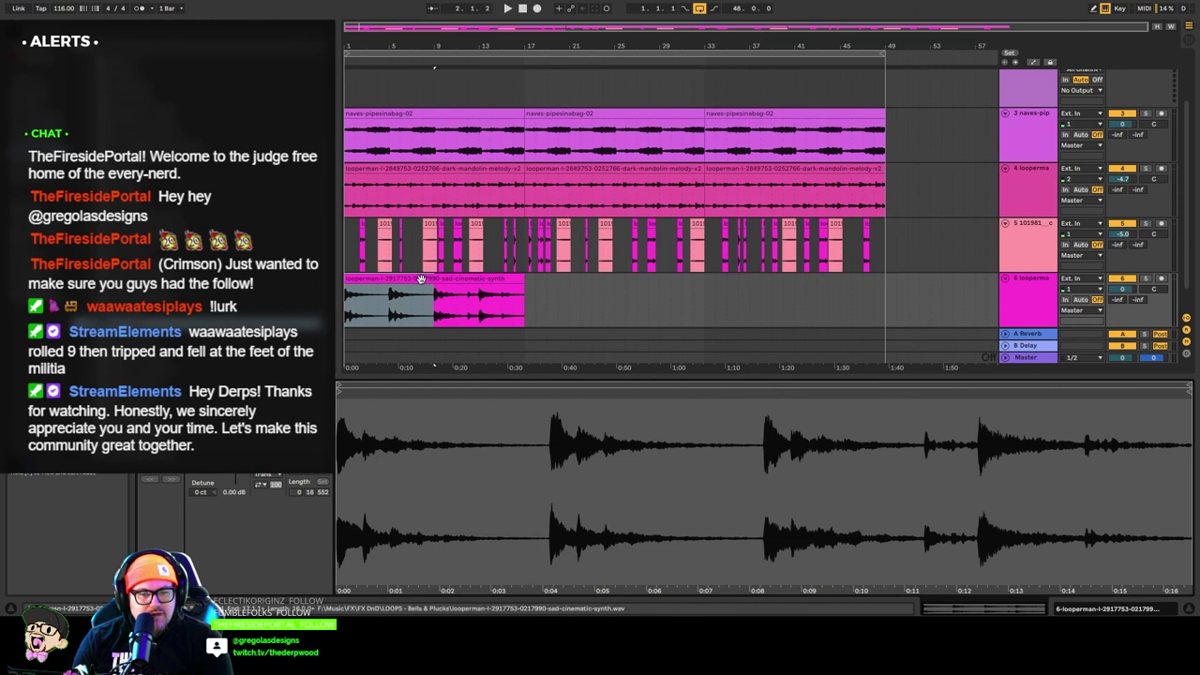
Start playback and lower the sad-cinematic-synth track's volume to about -14.1 dB.
key(space)
click(1102, 296)
drag(1122, 289, 1122, 324)
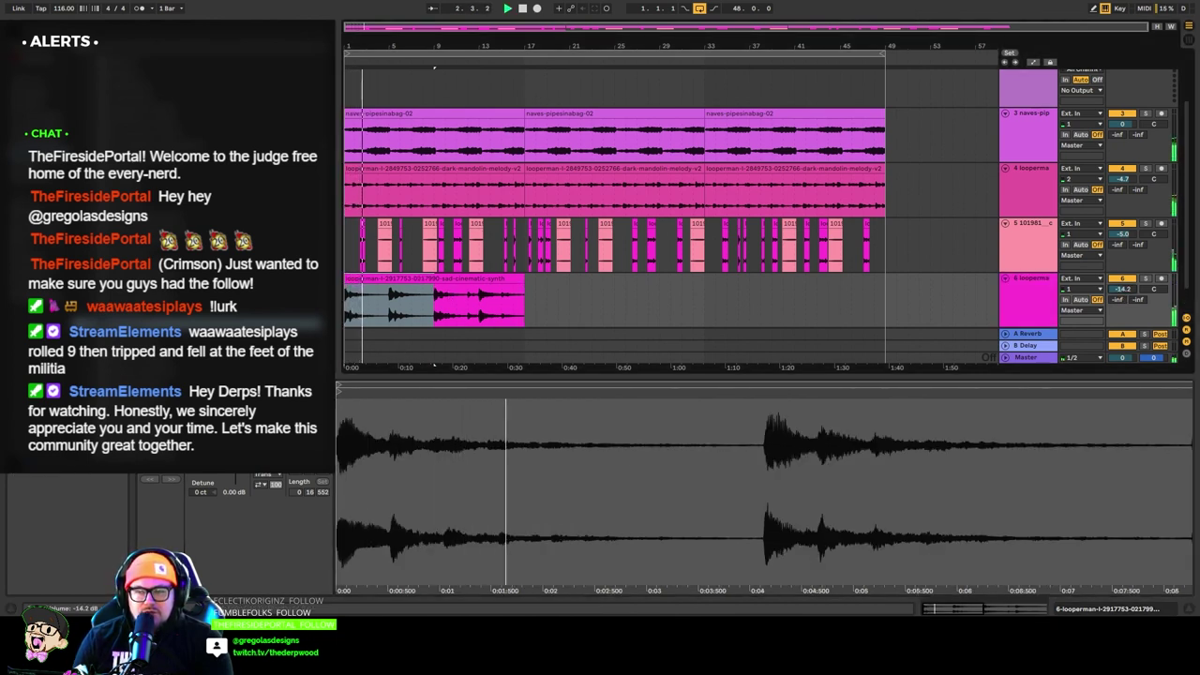
click(1027, 289)
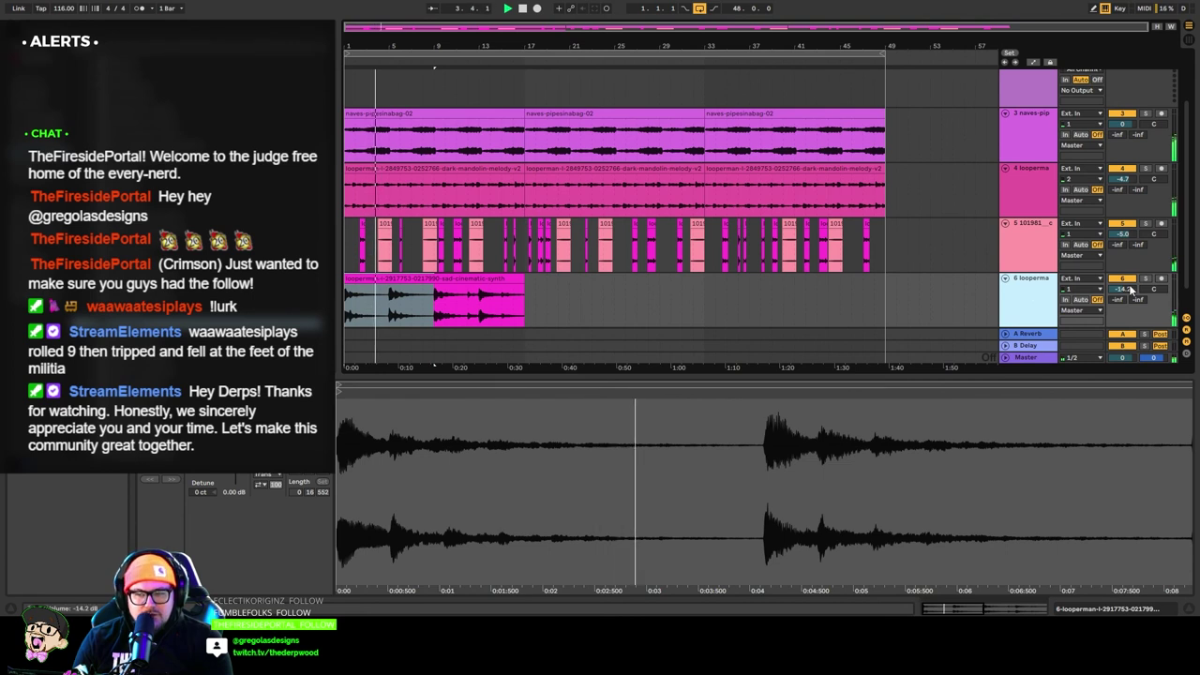
click(508, 278)
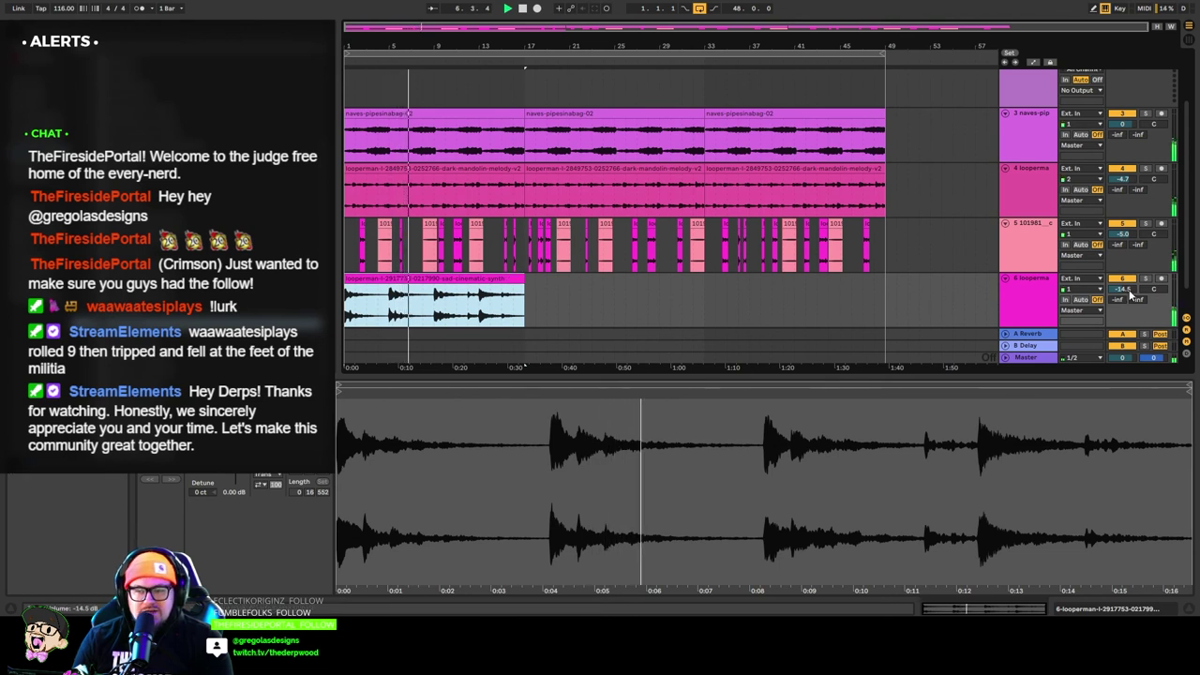
drag(1129, 290, 1129, 285)
Duplicate the sad-cinematic-synth clip twice so it runs to bar 49, and move its track directly above the mandolin track.
click(1026, 308)
click(498, 280)
key(ctrl+d)
key(ctrl+d)
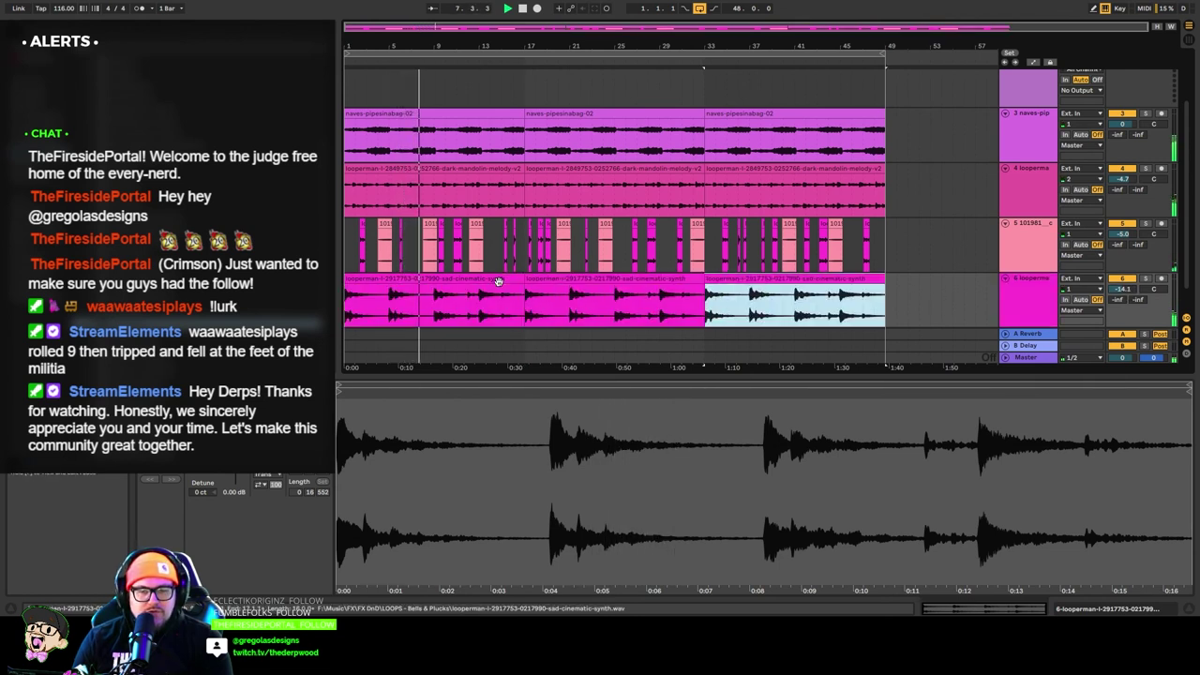
drag(1039, 310, 1031, 183)
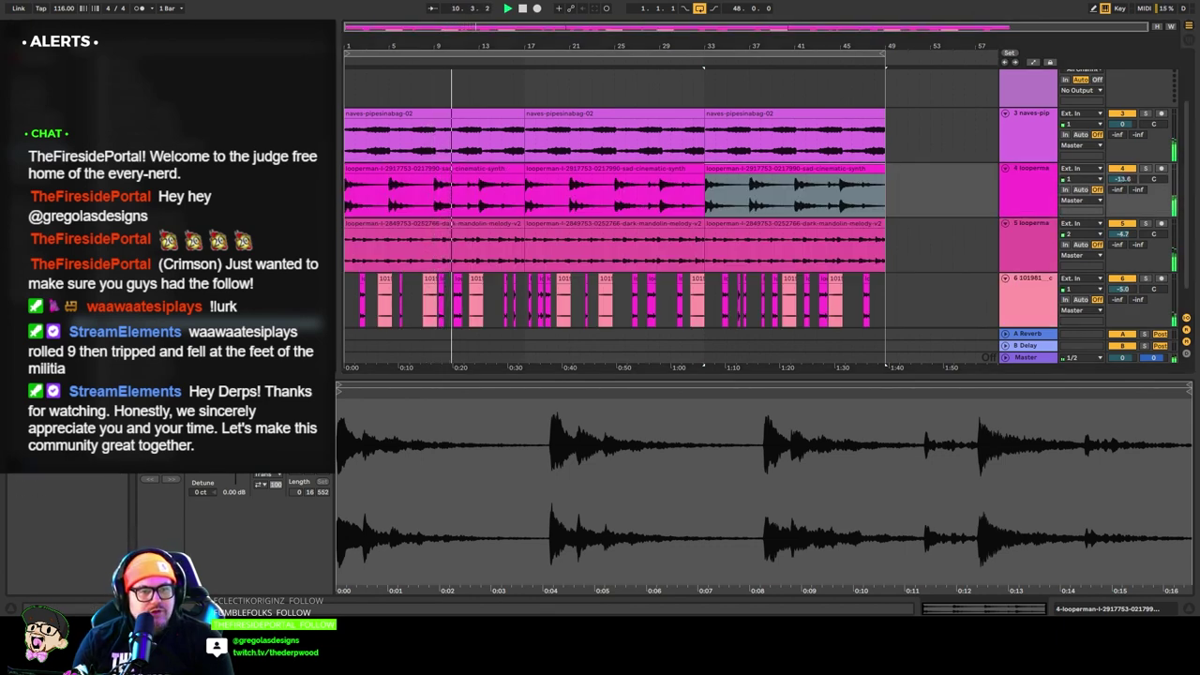
Add an EQ Eight to the synth track and shape it with a high-cut band and a low-cut band at 37.5 Hz.
click(1013, 195)
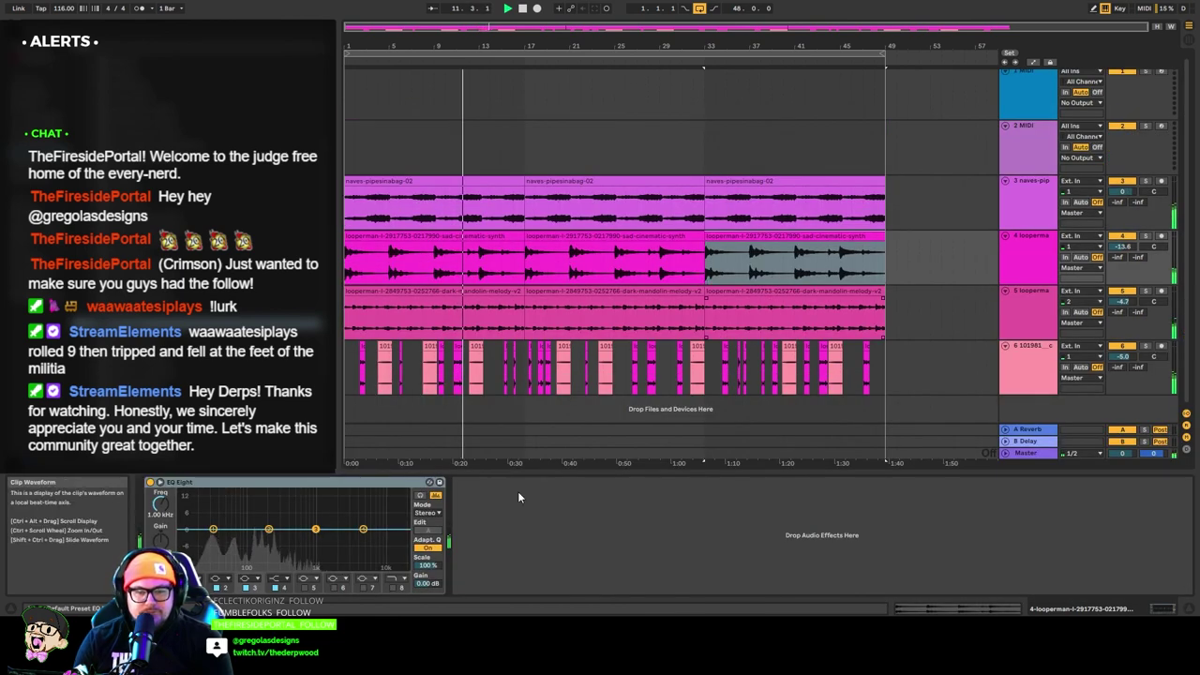
click(278, 570)
click(282, 570)
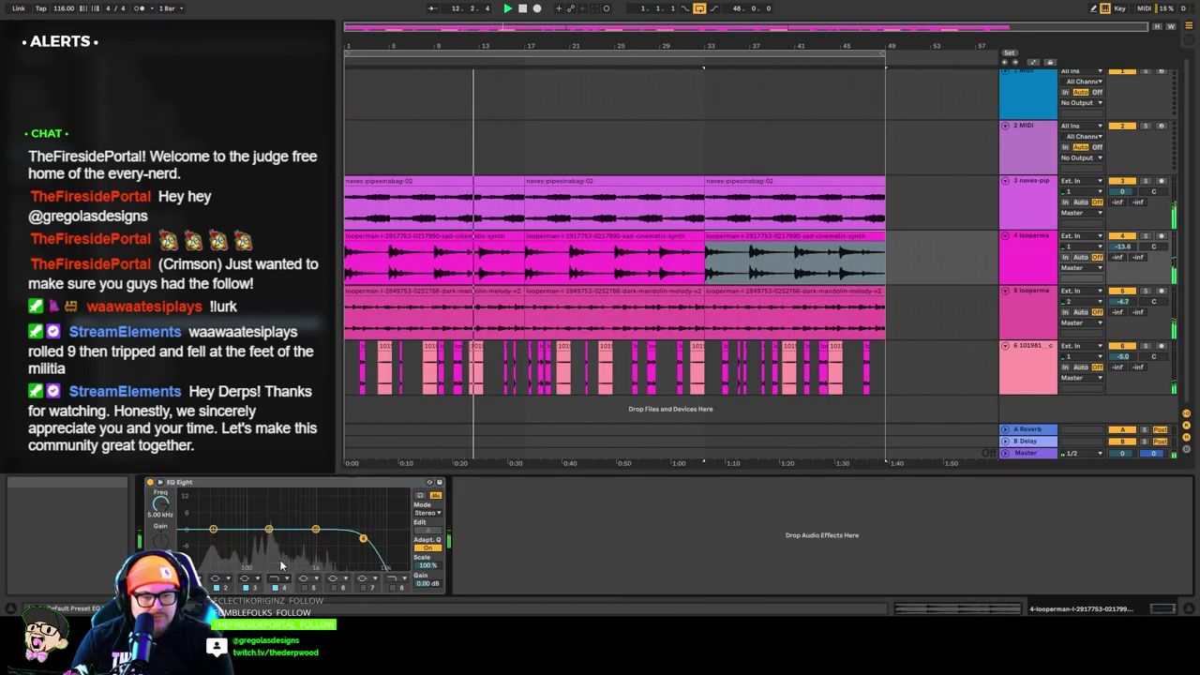
drag(363, 538, 341, 515)
drag(269, 529, 279, 529)
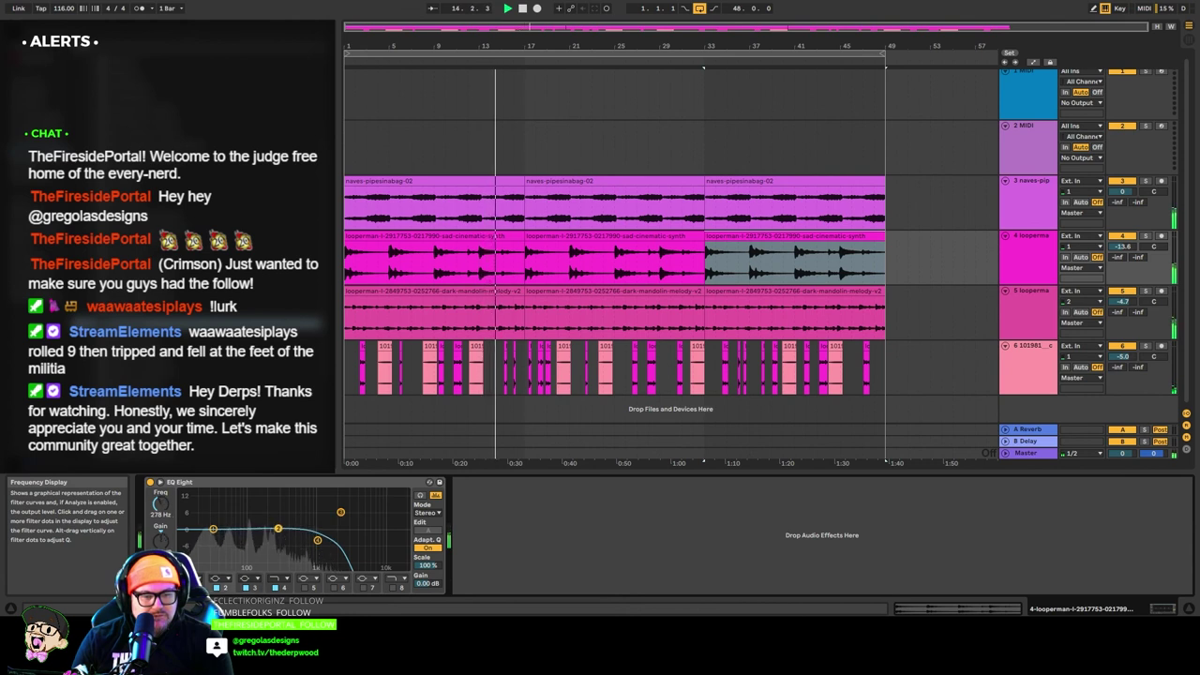
click(190, 576)
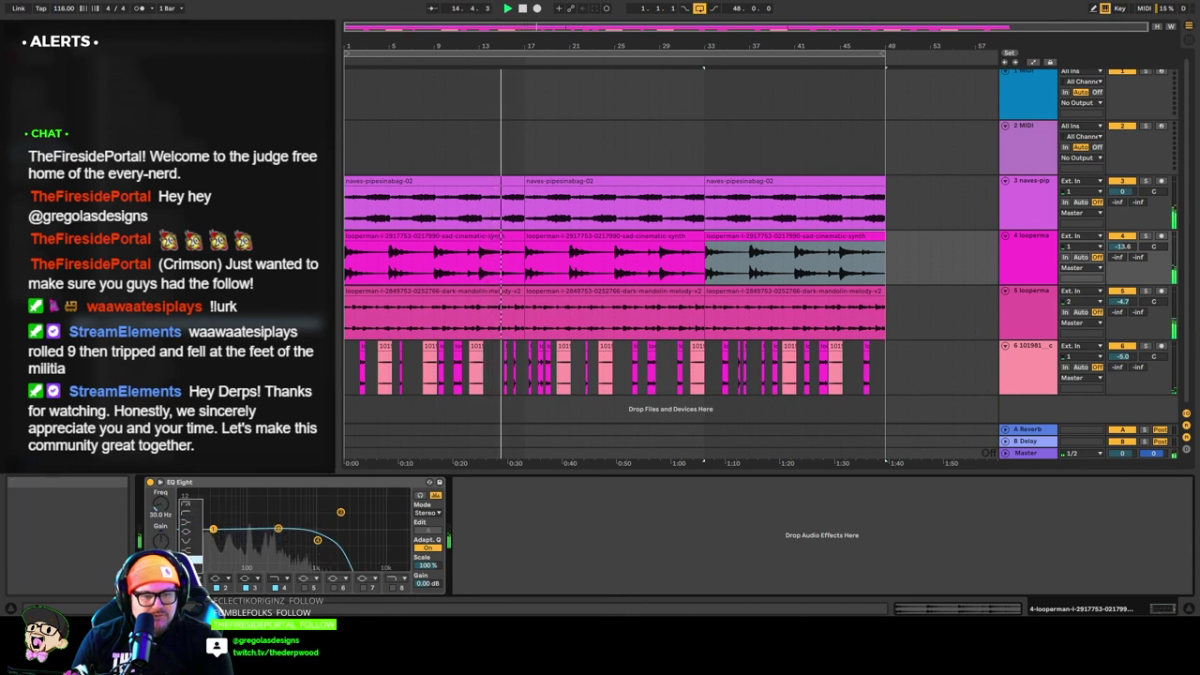
click(190, 513)
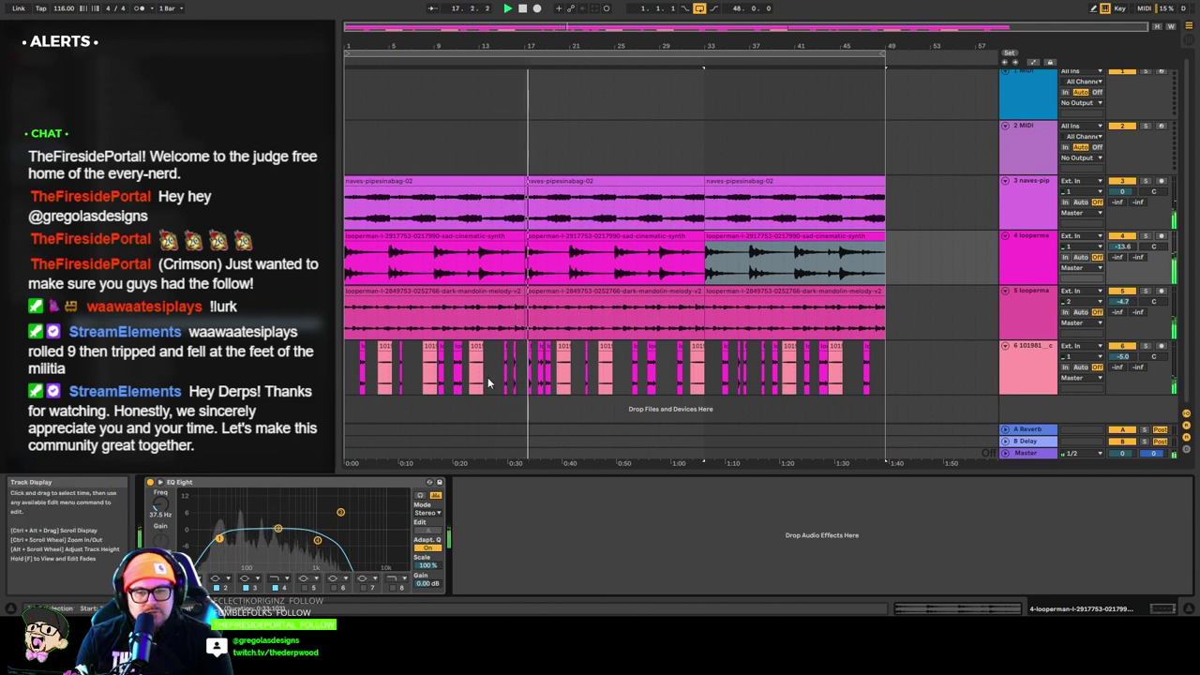
Expand the Master track and add the F6-RTA Stereo equalizer to it.
click(686, 150)
click(1027, 453)
click(1006, 454)
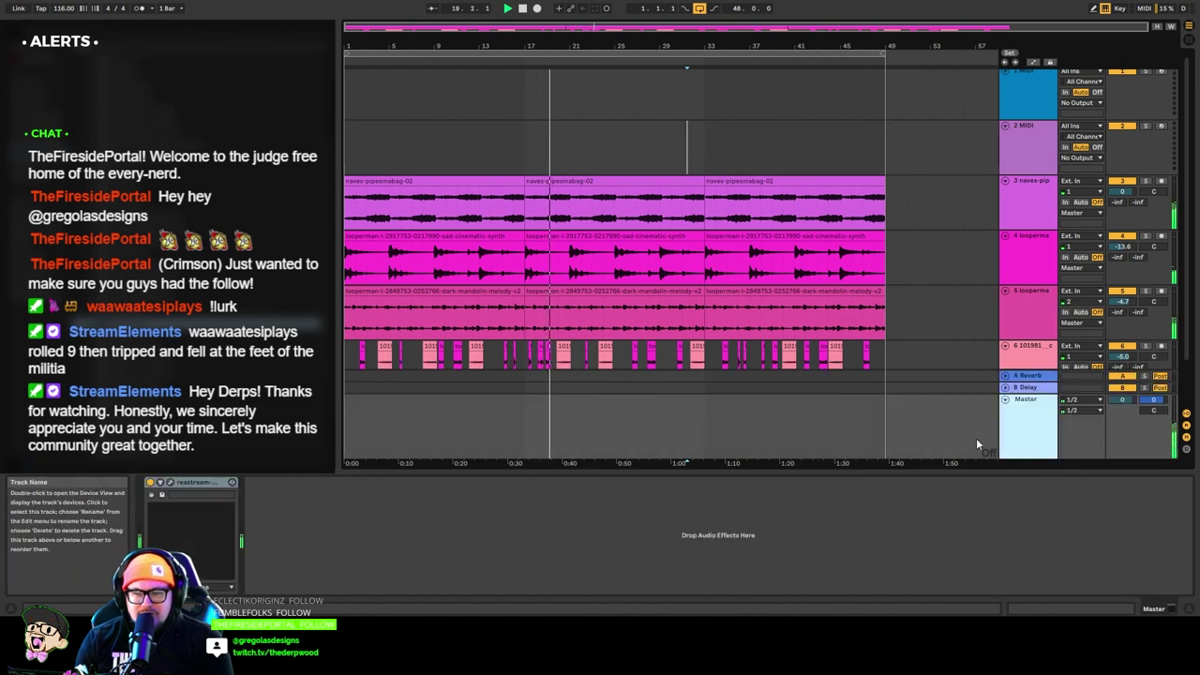
click(35, 157)
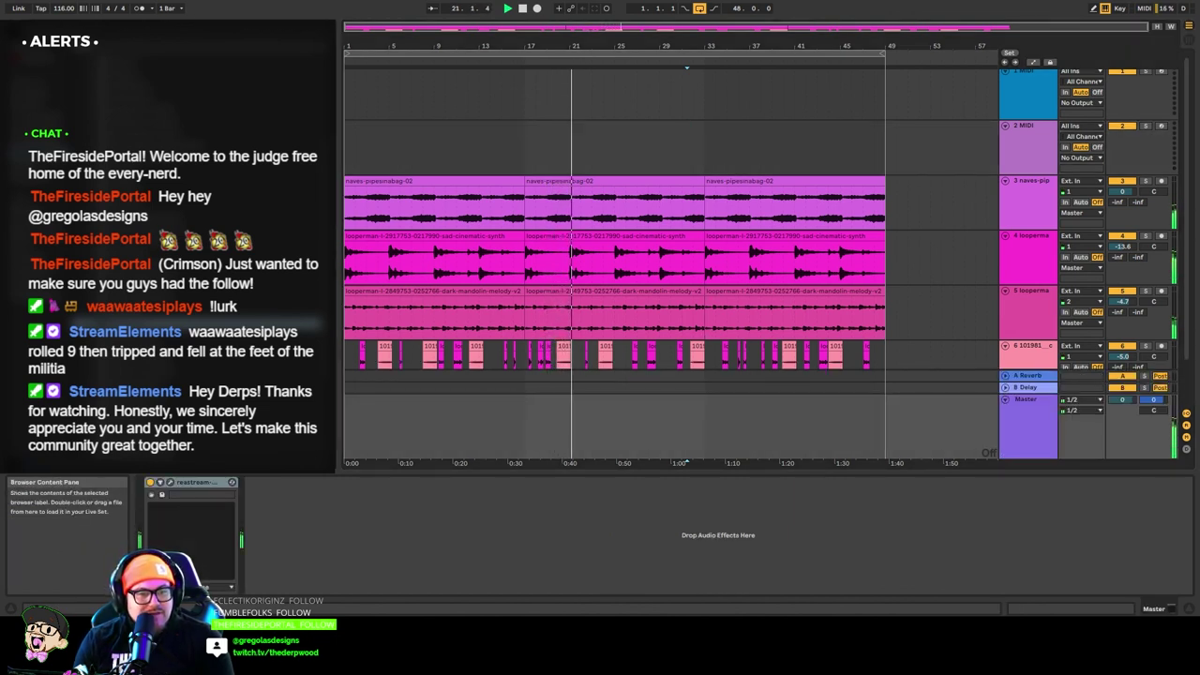
drag(366, 550, 367, 551)
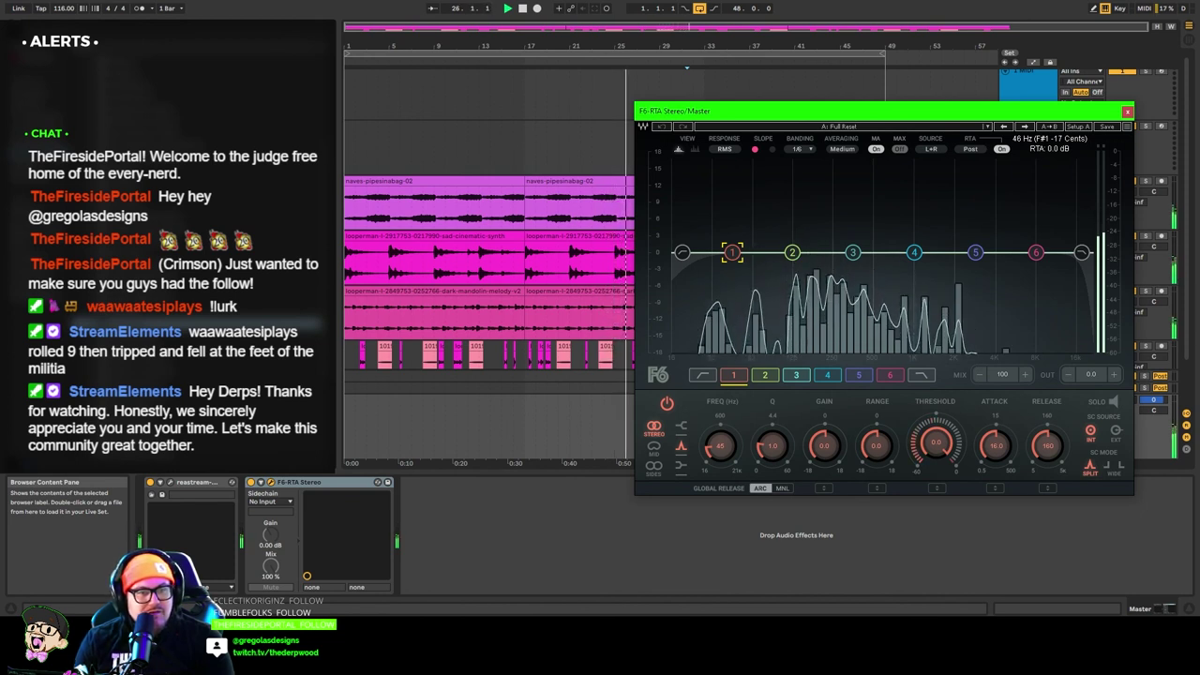
Add GW MixCentric, AR TG Mastering and L2 Stereo to the Master chain after the F6-RTA, and close all plug-in windows.
click(479, 523)
drag(479, 519, 479, 519)
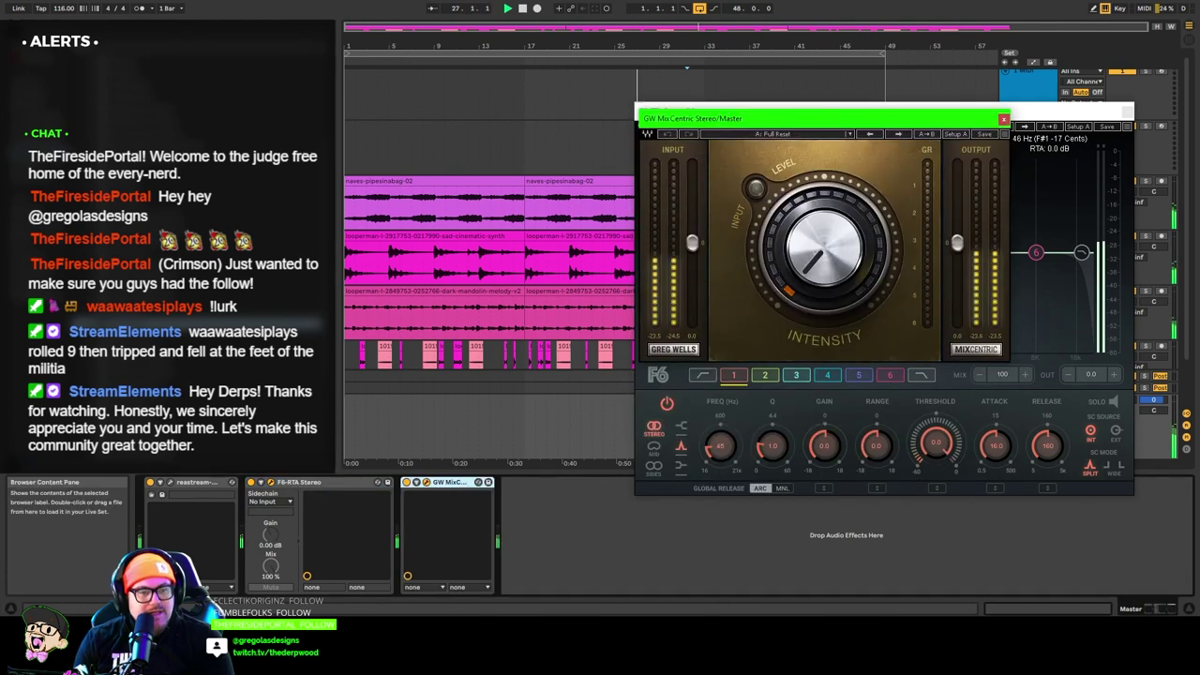
click(459, 382)
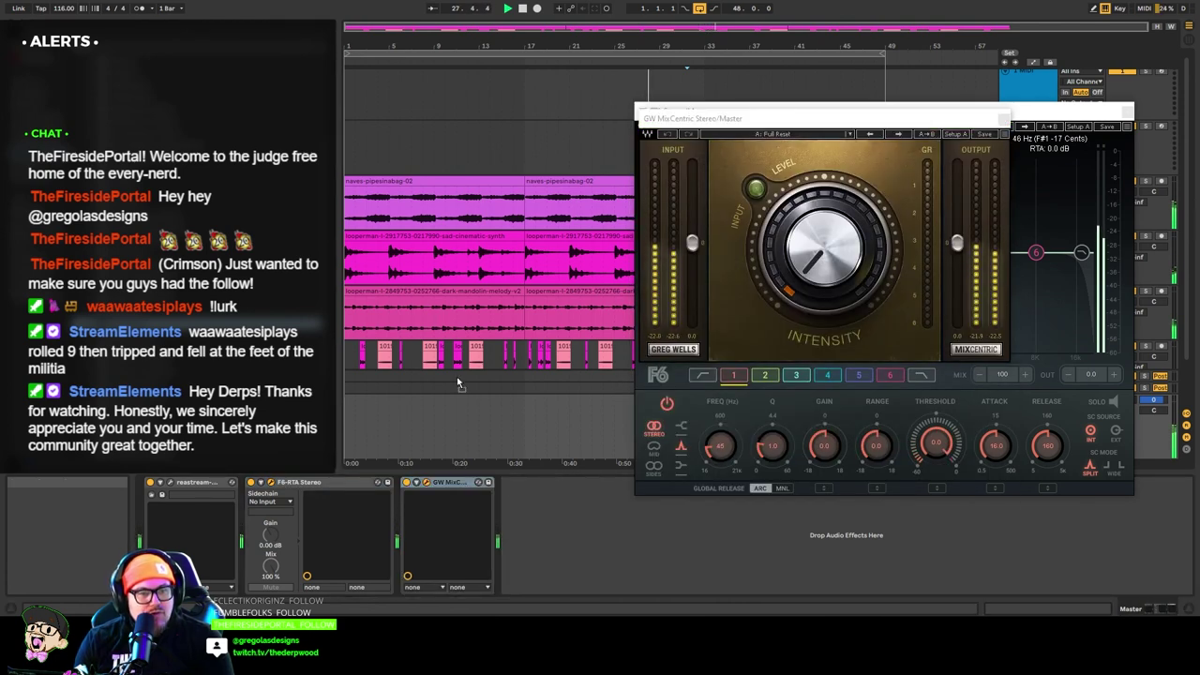
key(Return)
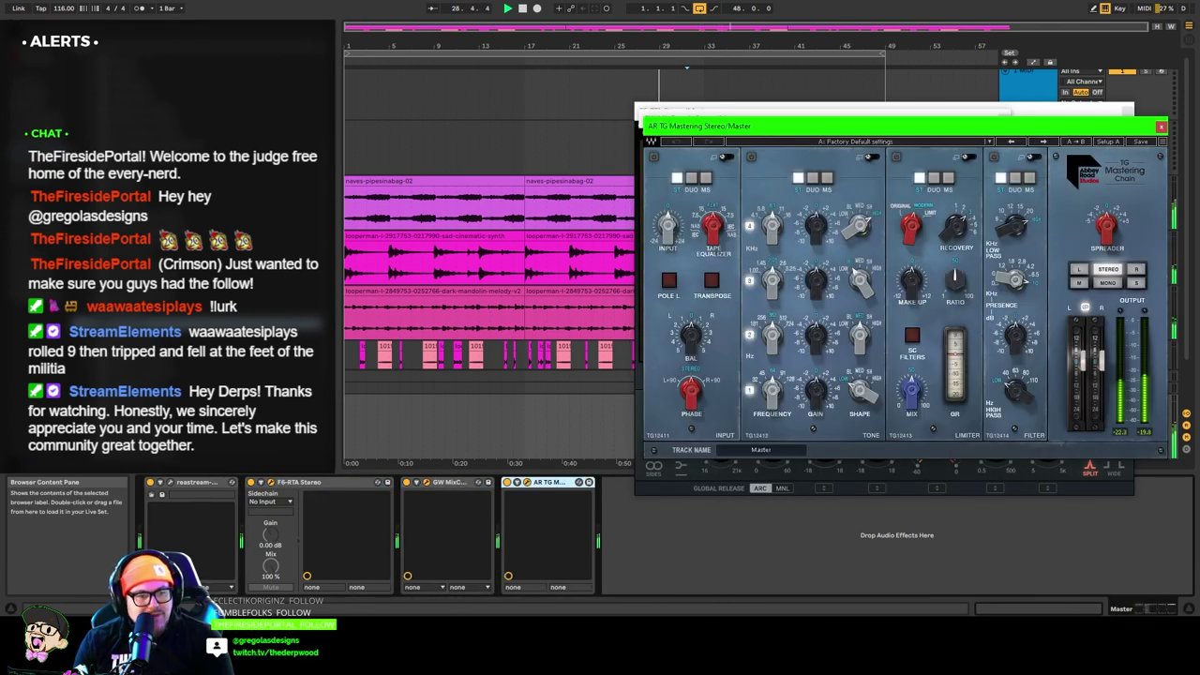
key(Return)
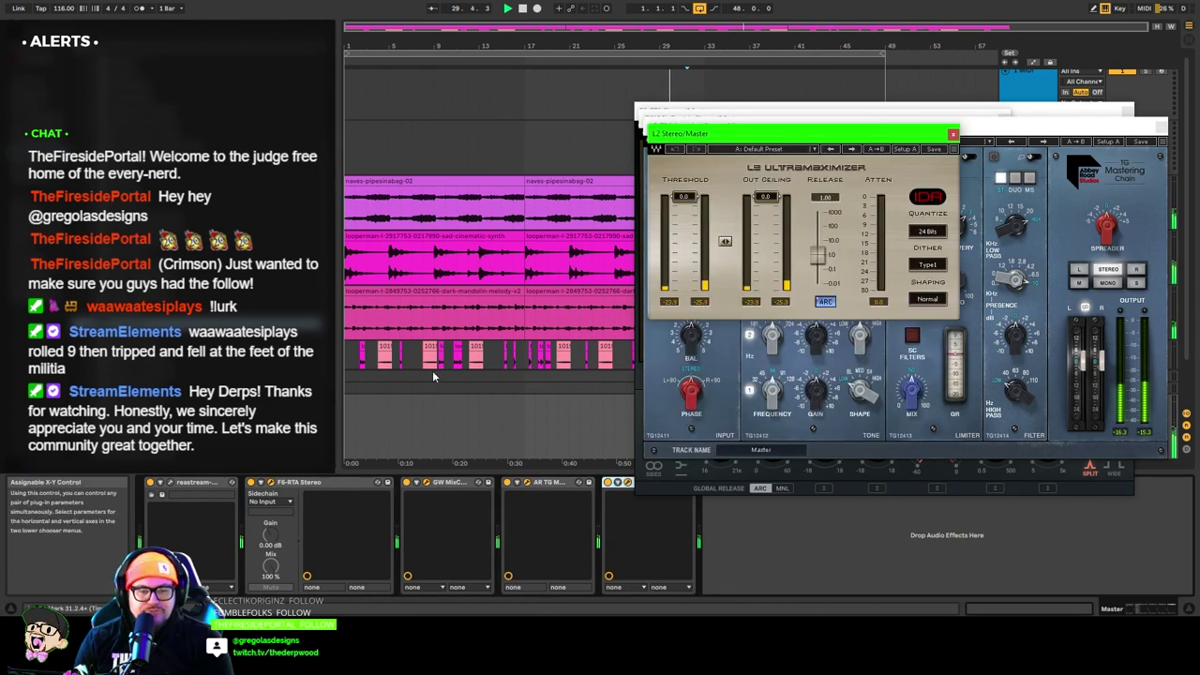
click(952, 134)
click(1161, 128)
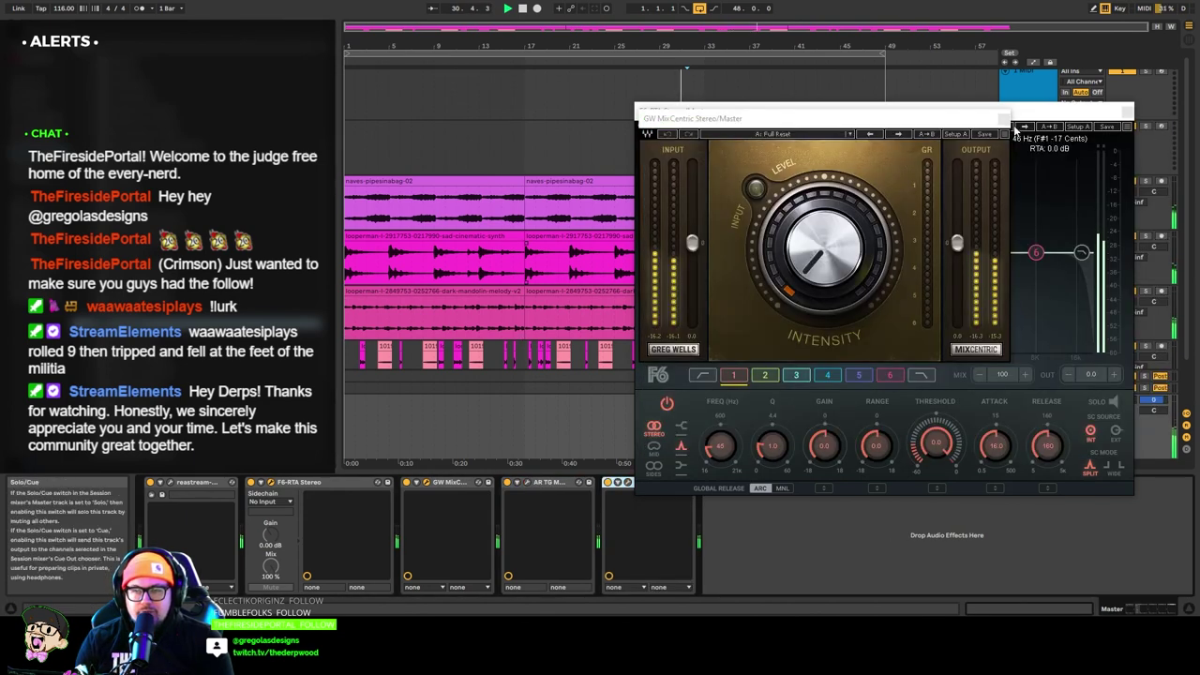
click(1004, 119)
drag(1066, 115, 914, 102)
click(977, 98)
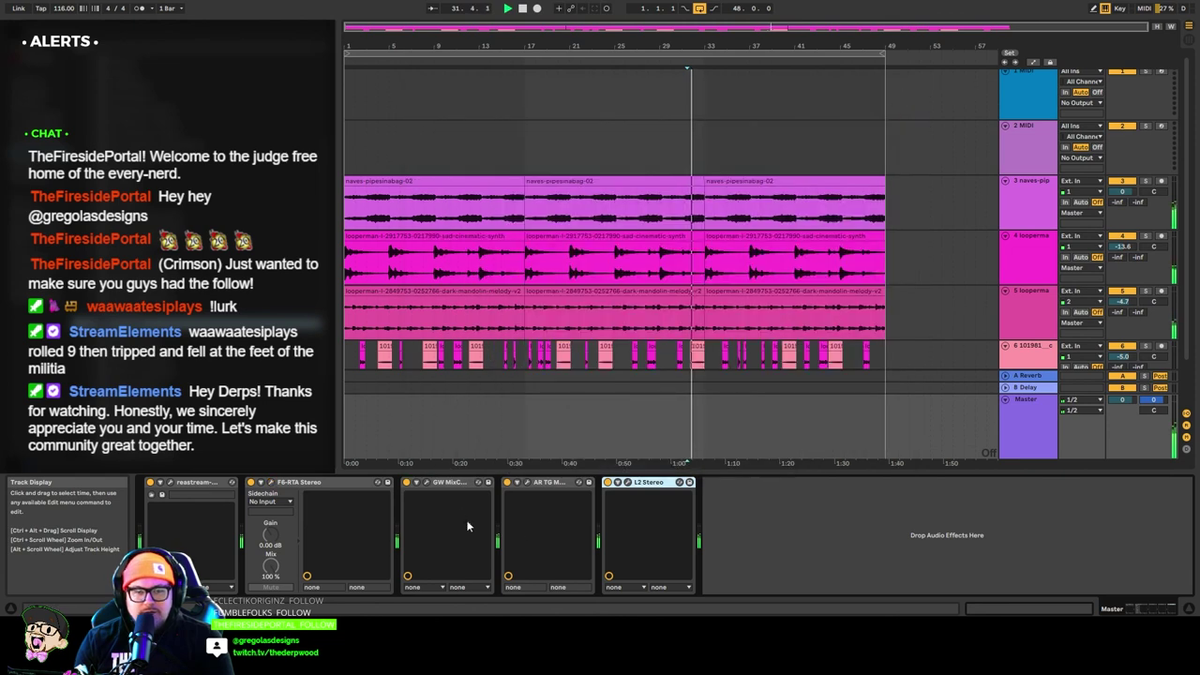
Raise the Intensity of GW MixCentric on the Master to about 62 and close its window.
click(427, 482)
drag(814, 263, 813, 252)
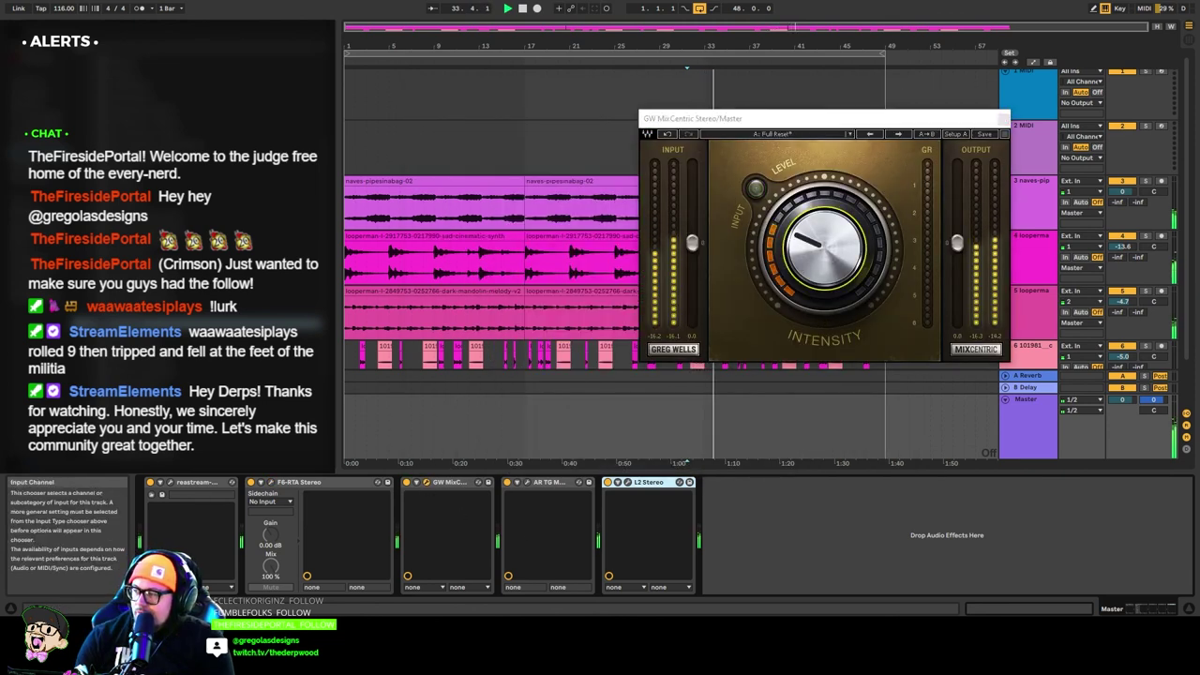
drag(825, 253, 825, 247)
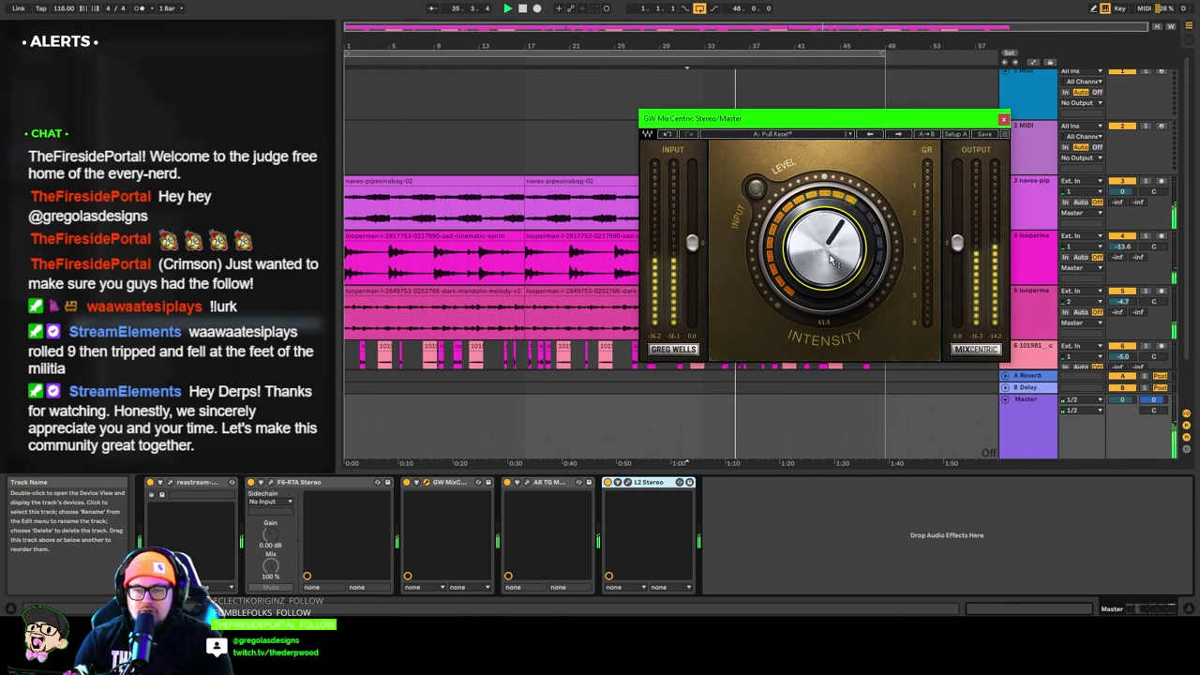
click(1003, 120)
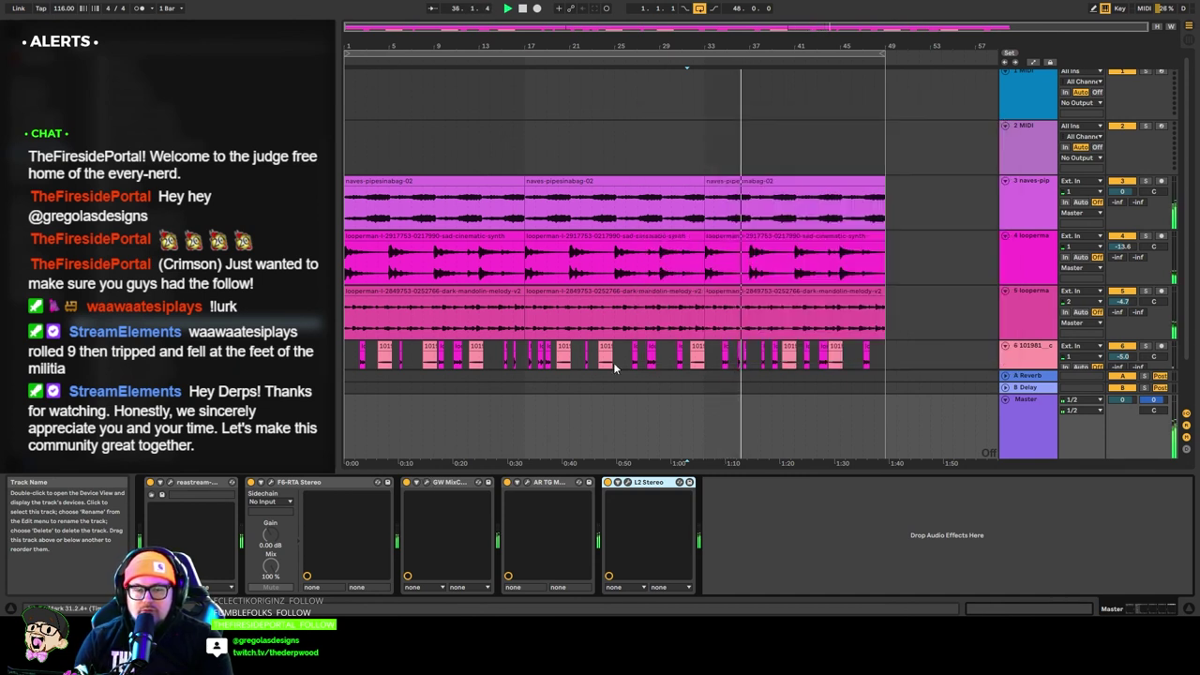
Browse the AR TG Mastering presets on the Master, load Stereo Bus Spread and close the plug-in window.
click(526, 482)
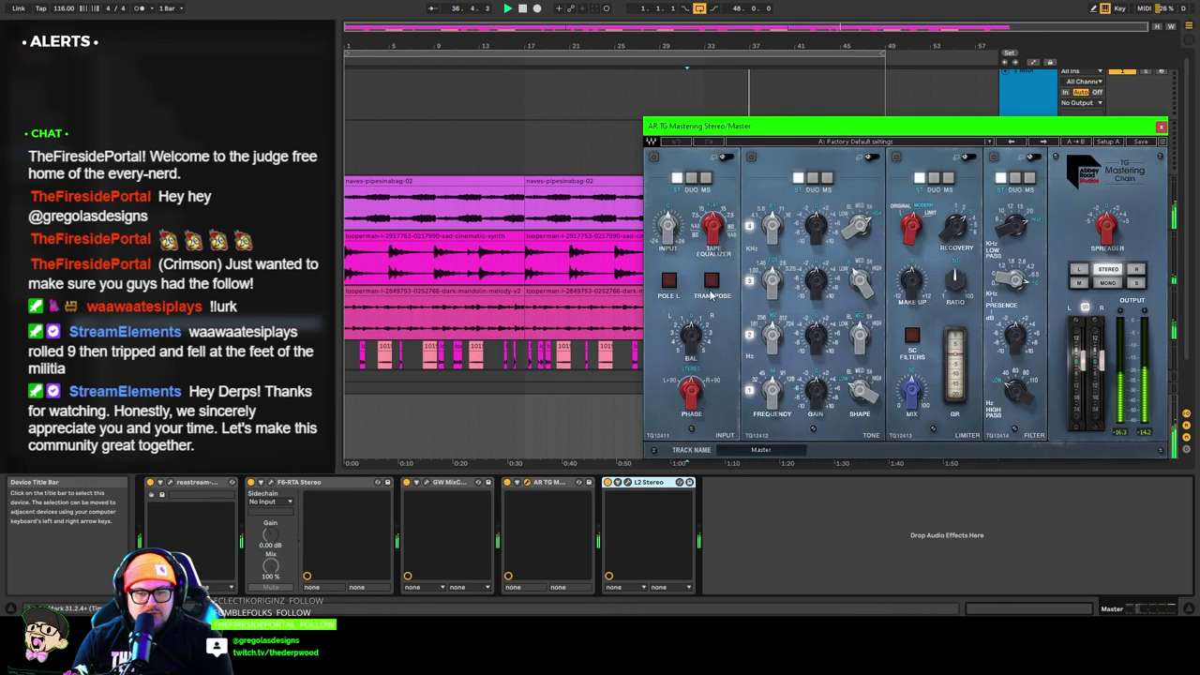
click(1012, 142)
click(1012, 142)
click(1013, 142)
click(1012, 142)
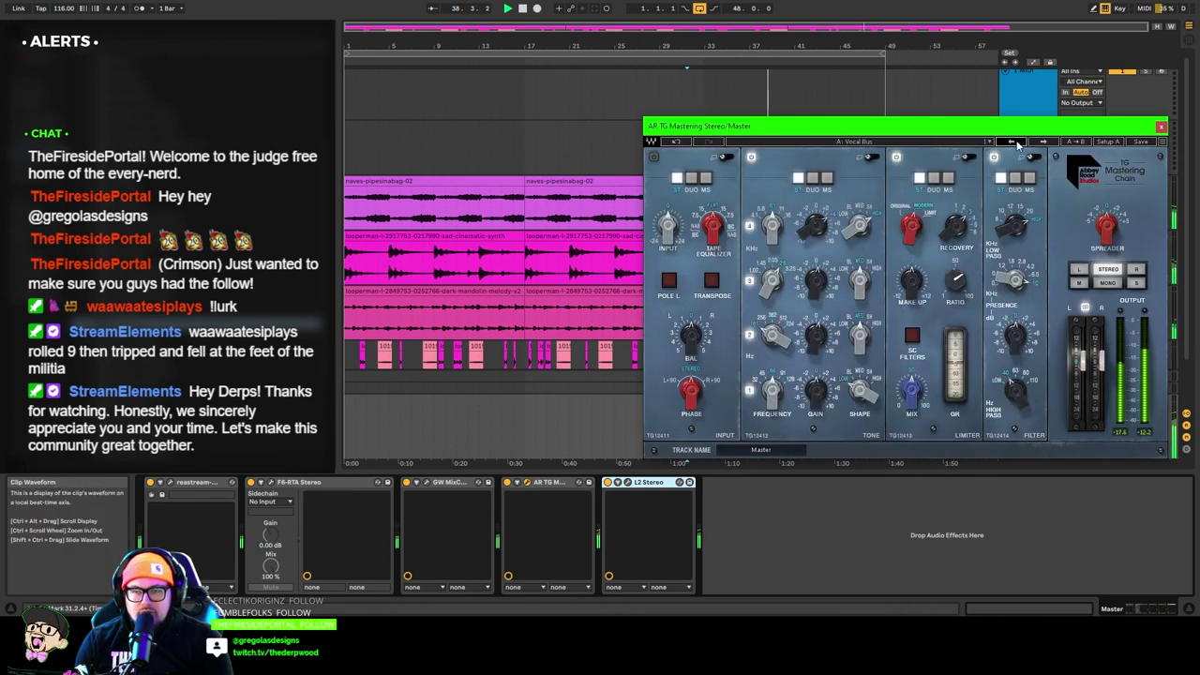
click(1012, 141)
click(1045, 143)
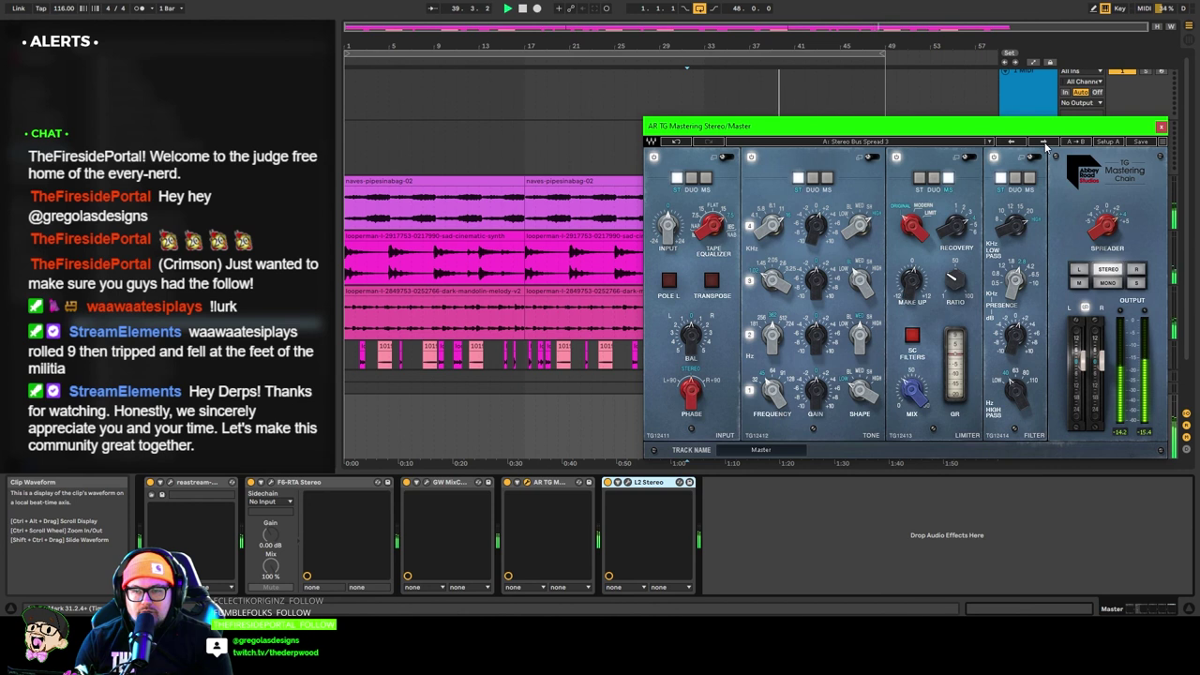
click(1013, 142)
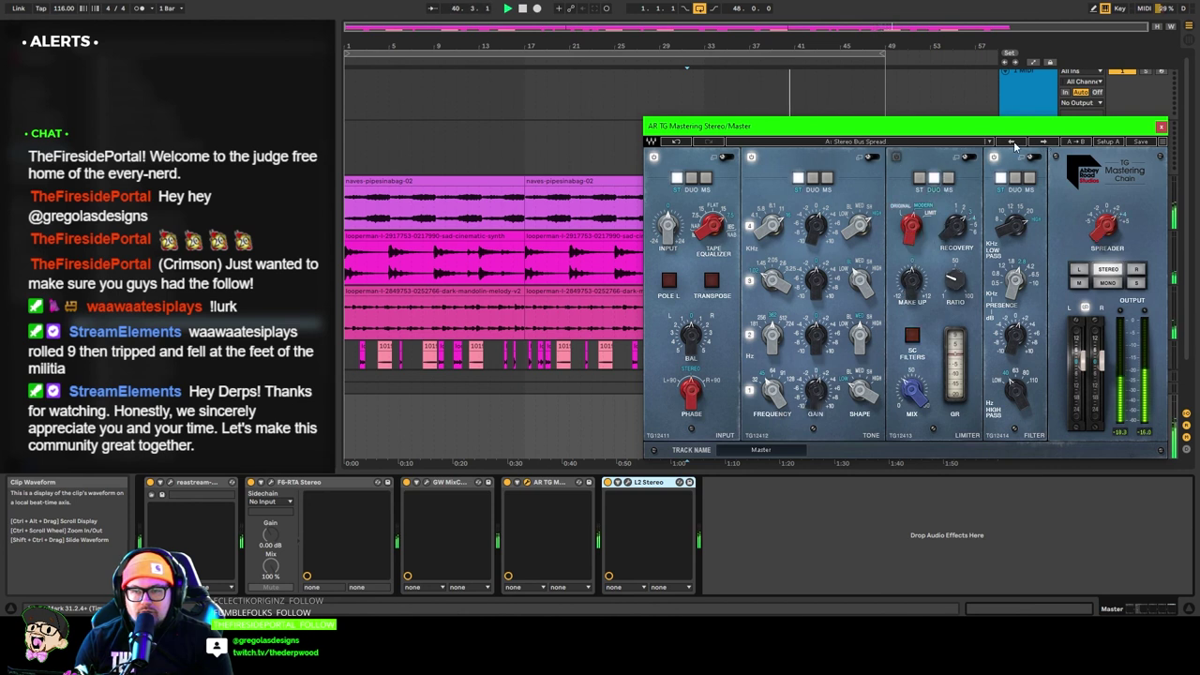
click(1161, 129)
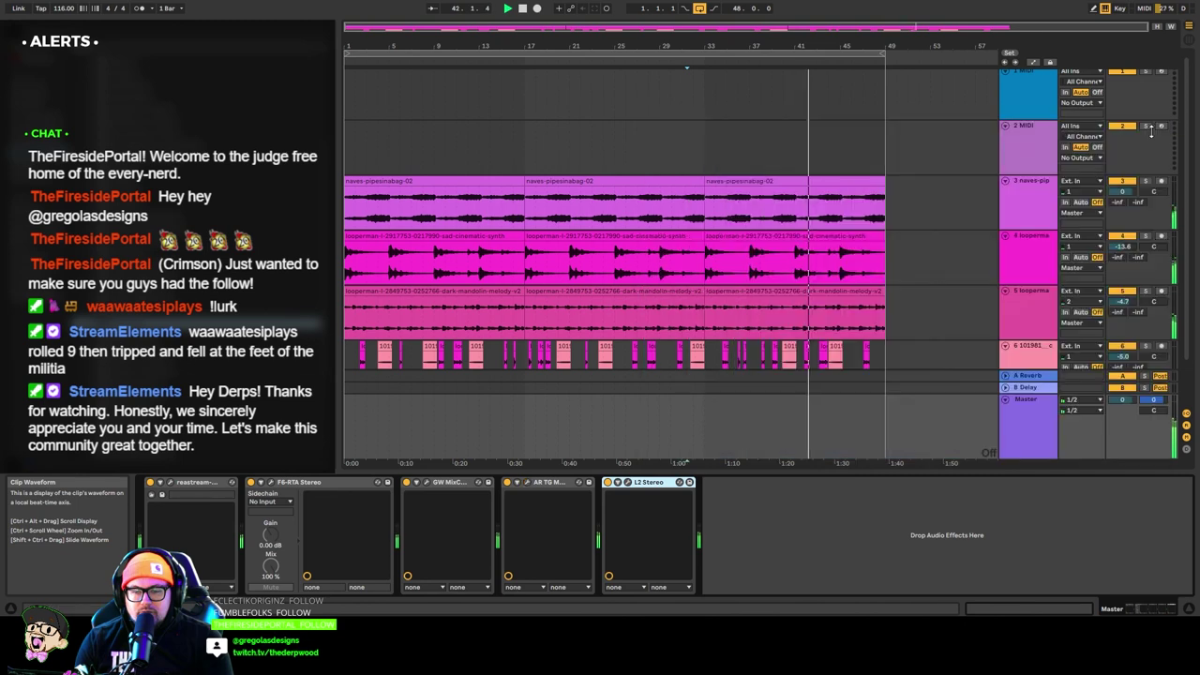
Load the Hi Res CD Master preset in the L2 Ultramaximizer on the Master and close its window.
click(629, 482)
click(769, 150)
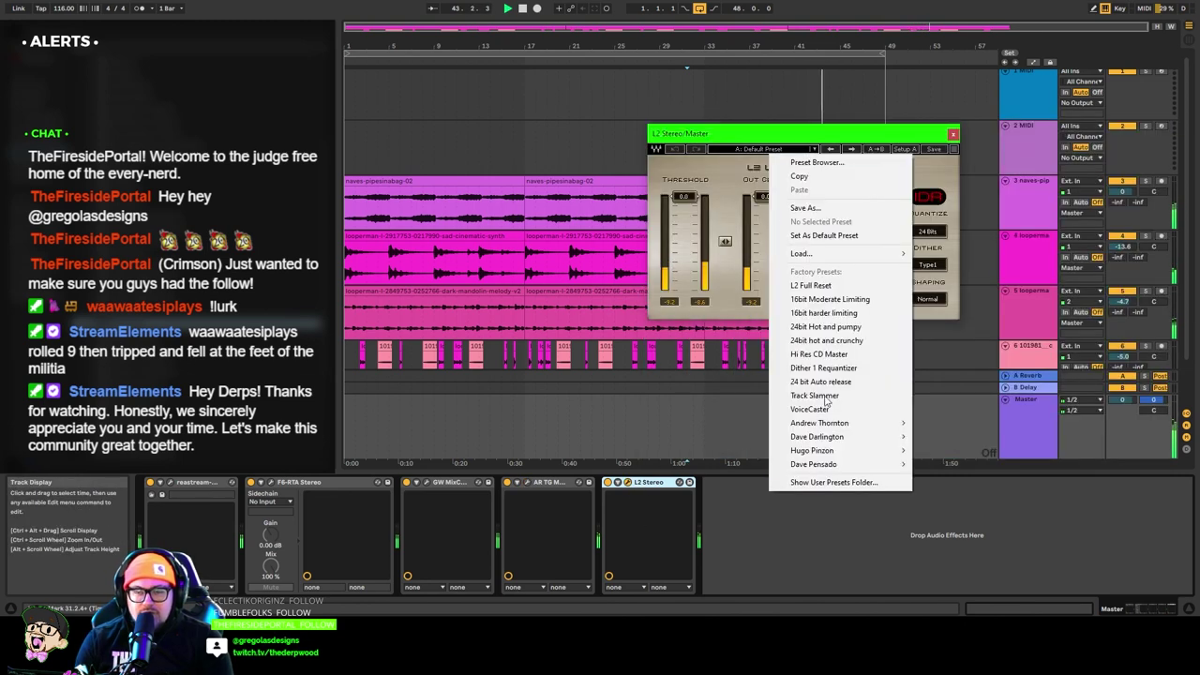
click(839, 354)
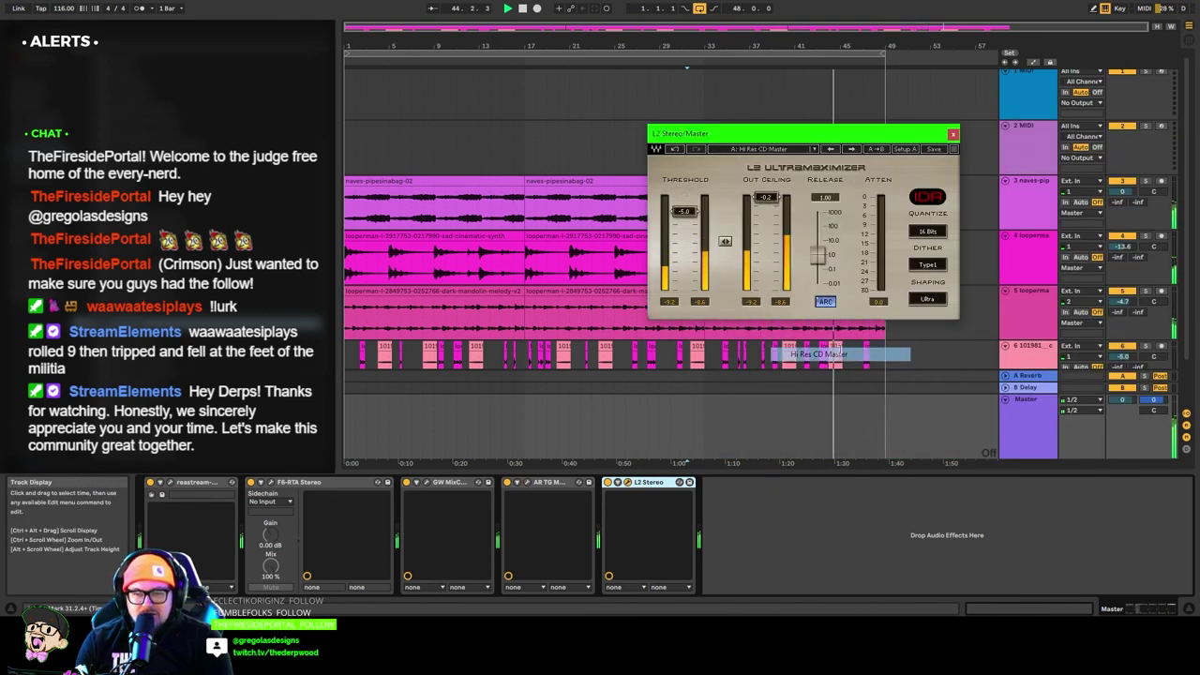
click(953, 134)
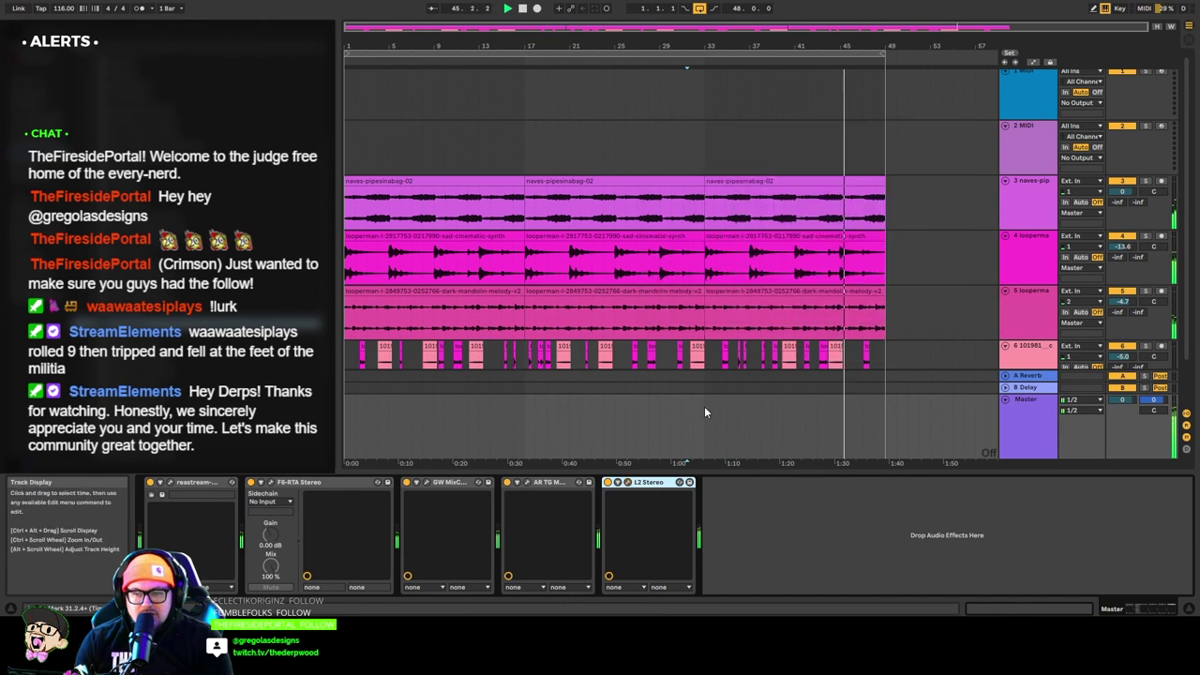
Lower the sad-cinematic-synth track's volume to about -19 dB and show the Master track's effect chain.
drag(1122, 248, 1122, 253)
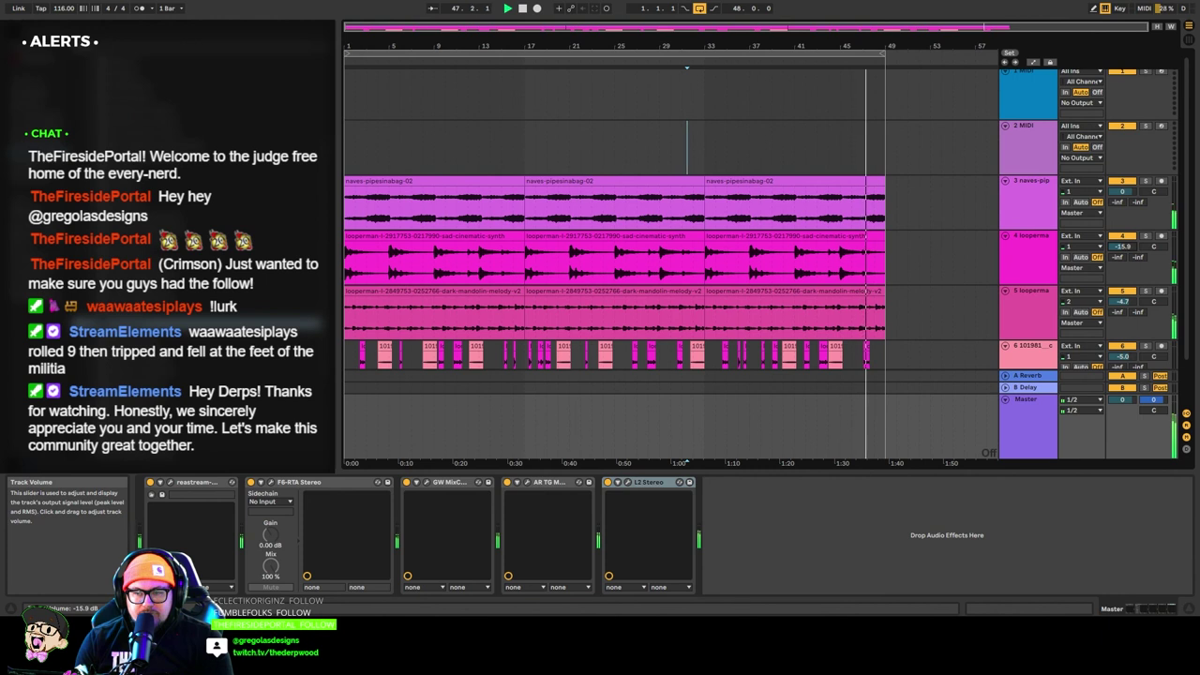
click(1042, 261)
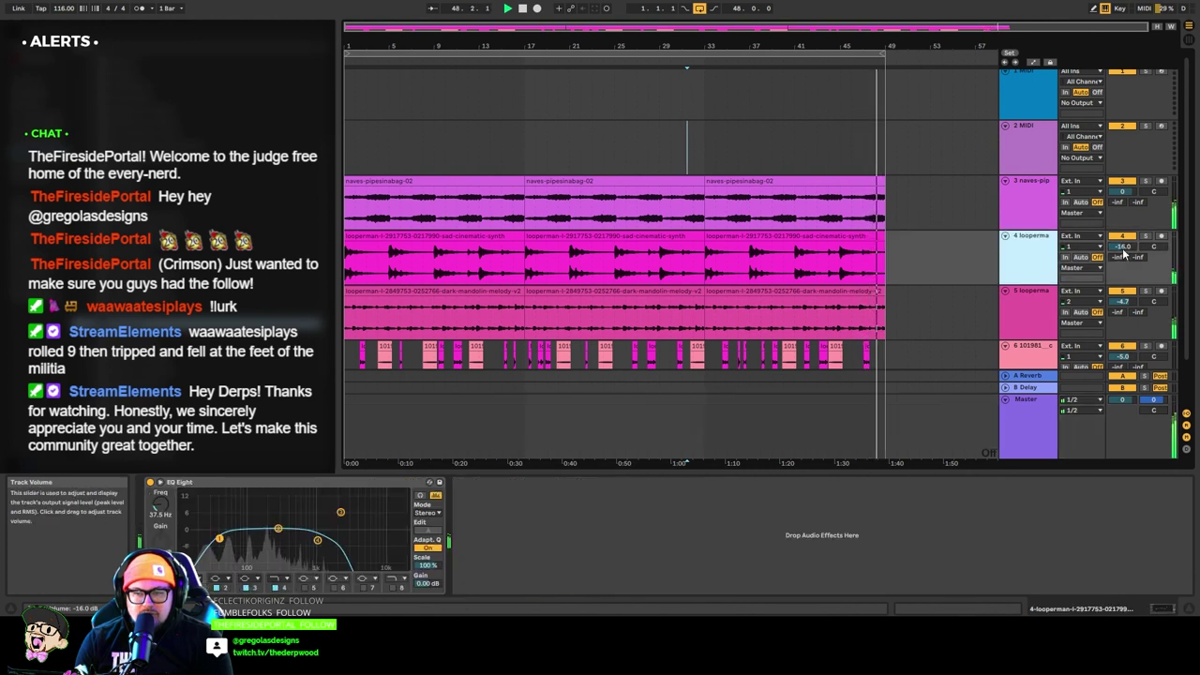
drag(1122, 247, 1122, 255)
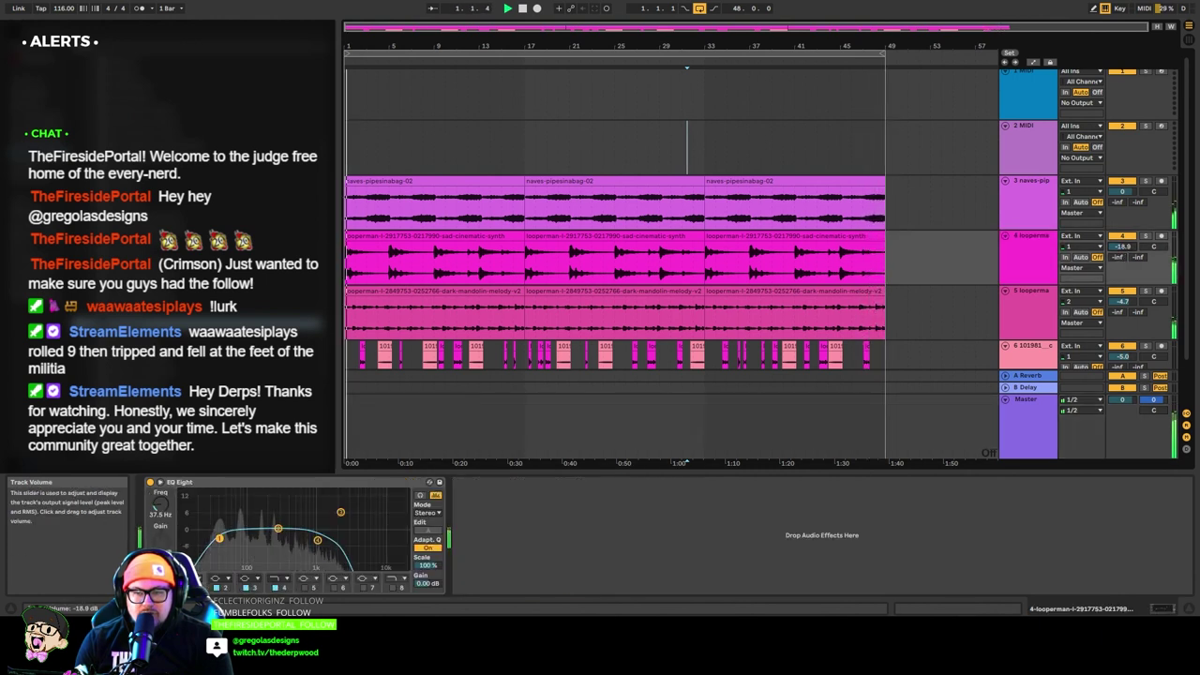
click(1032, 267)
click(1045, 446)
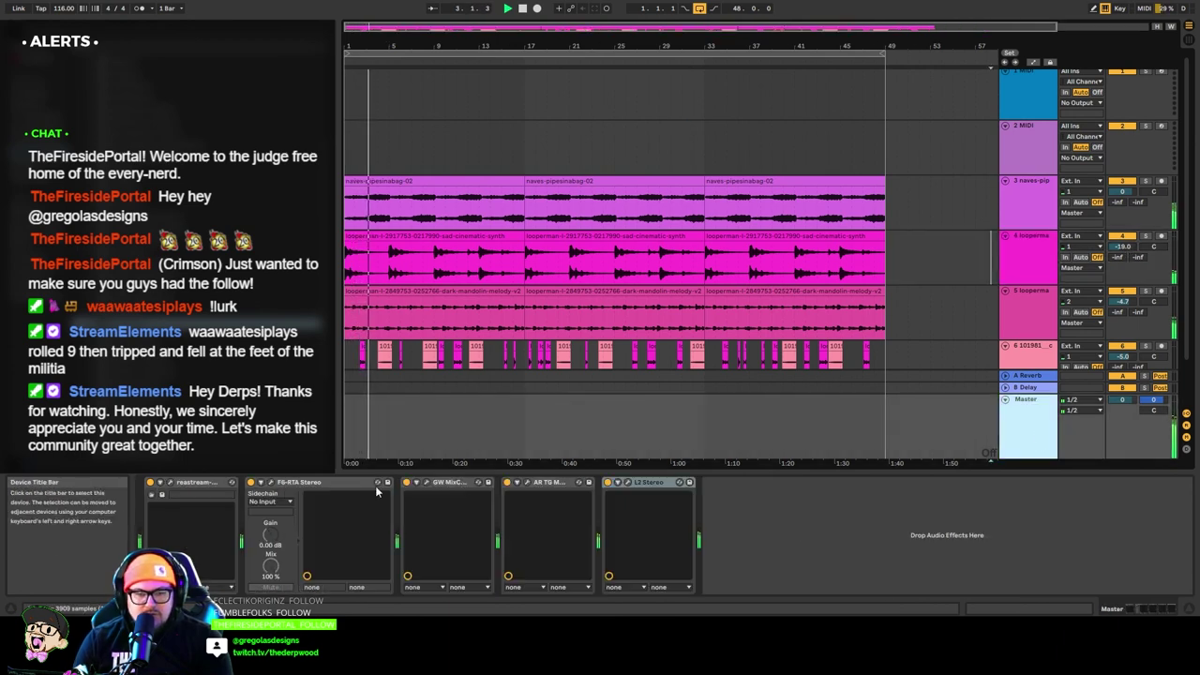
In the Master's F6-RTA EQ, tighten the low and high cut filters, boost band 6, and cut band 5 about 2.5 dB near 2 kHz.
click(266, 482)
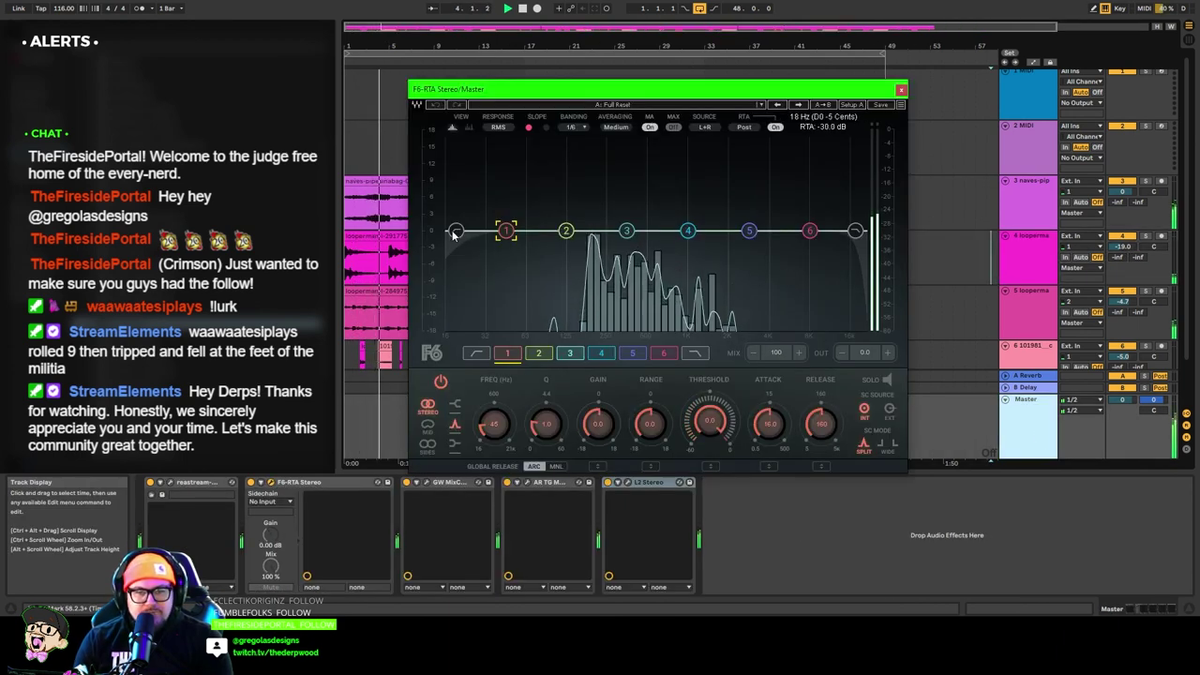
drag(456, 231, 537, 230)
drag(855, 231, 815, 196)
drag(751, 219, 728, 244)
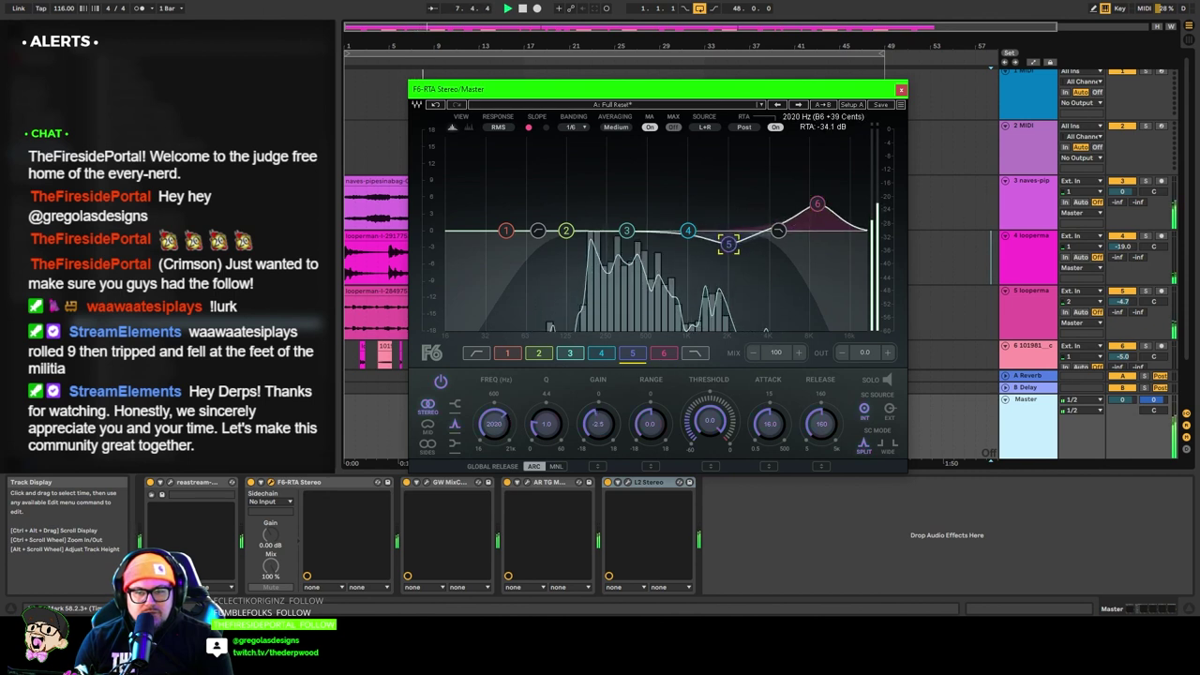
Dip band 4 slightly near 700 Hz, boost band 3 about 3.7 dB near 155 Hz, and close the F6-RTA window.
click(685, 231)
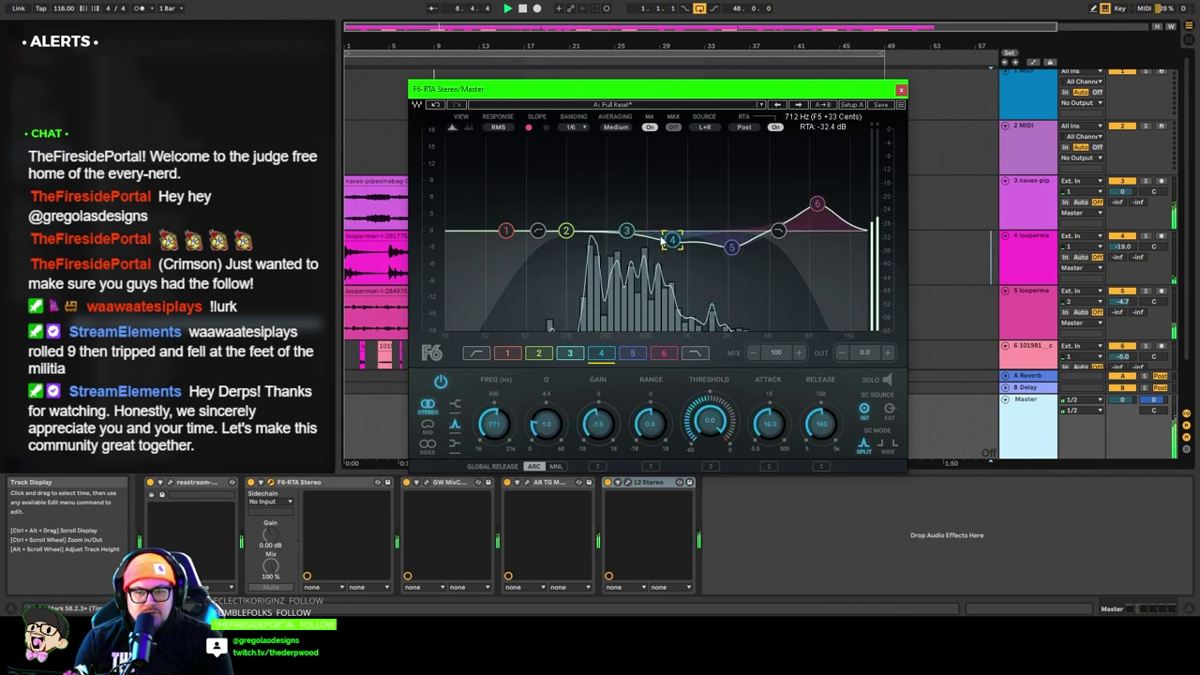
drag(626, 231, 626, 217)
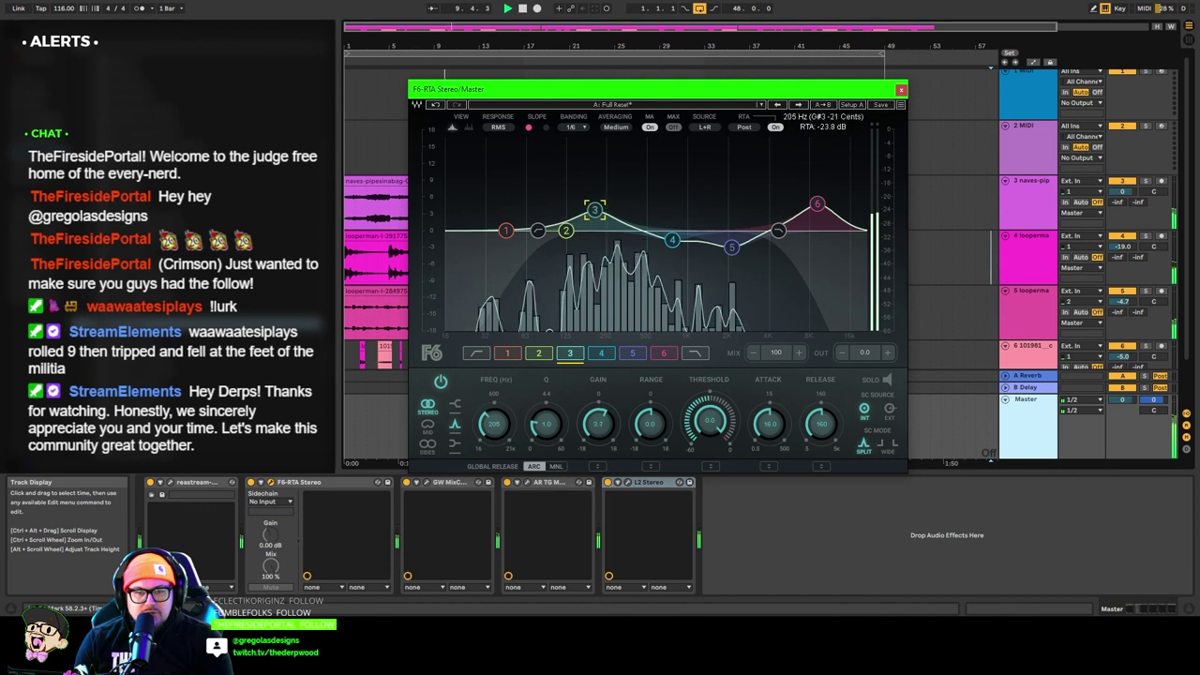
drag(580, 209, 578, 208)
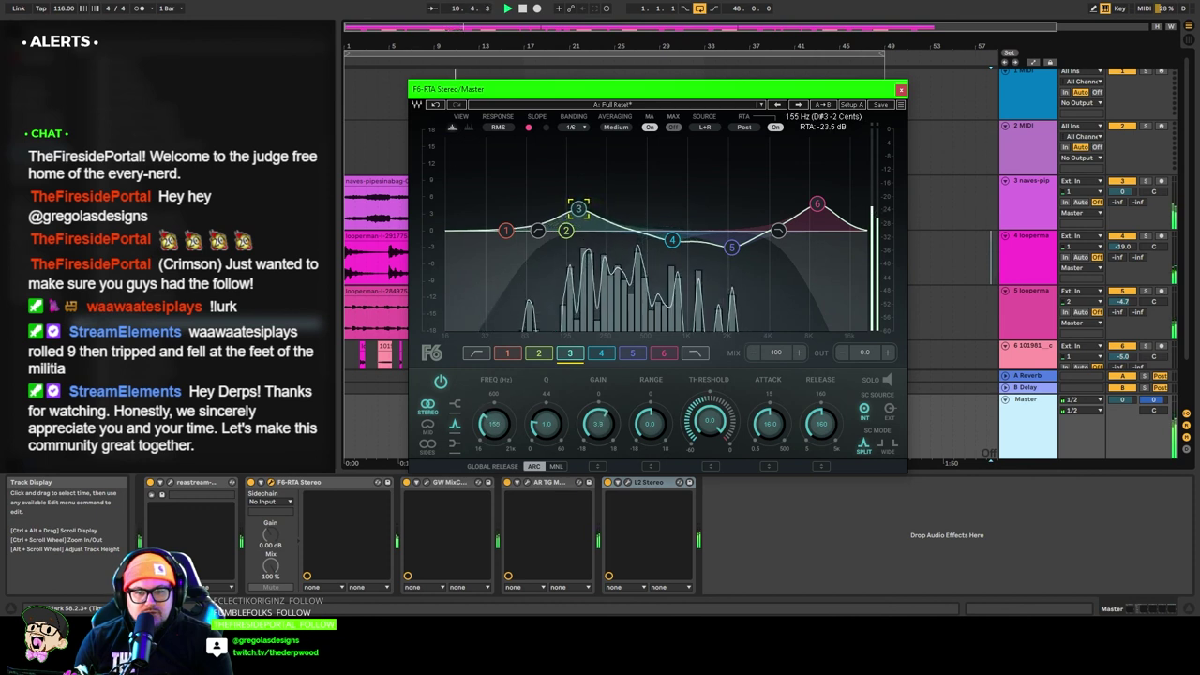
click(672, 241)
click(579, 212)
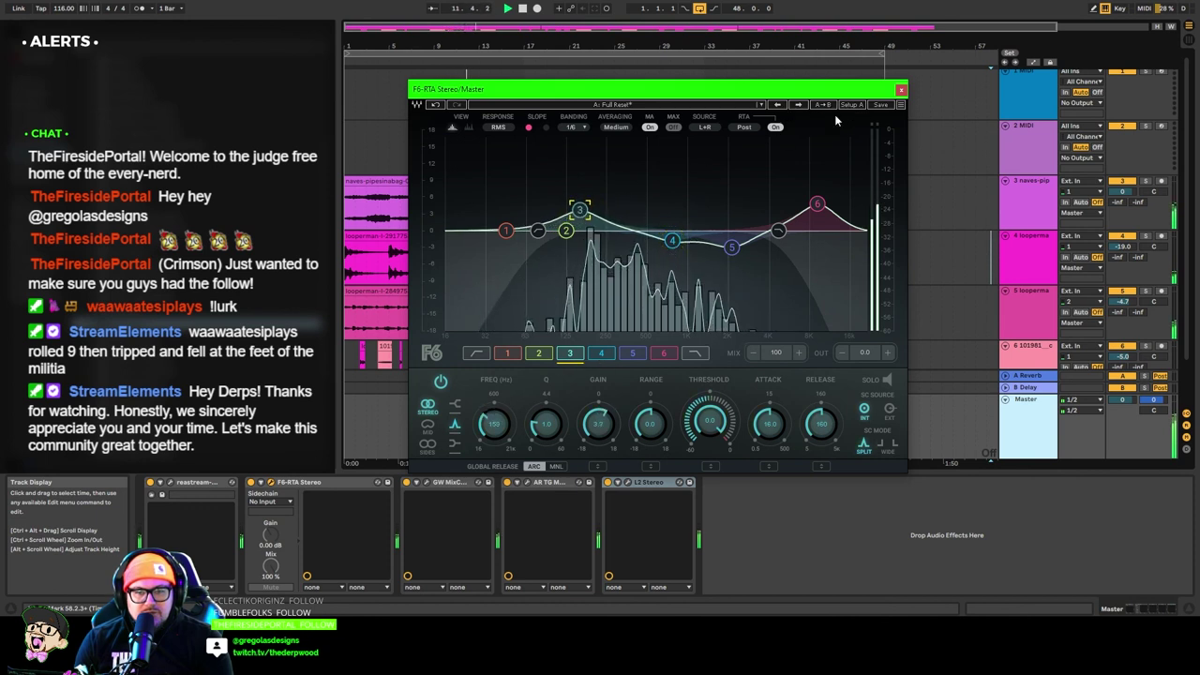
click(901, 91)
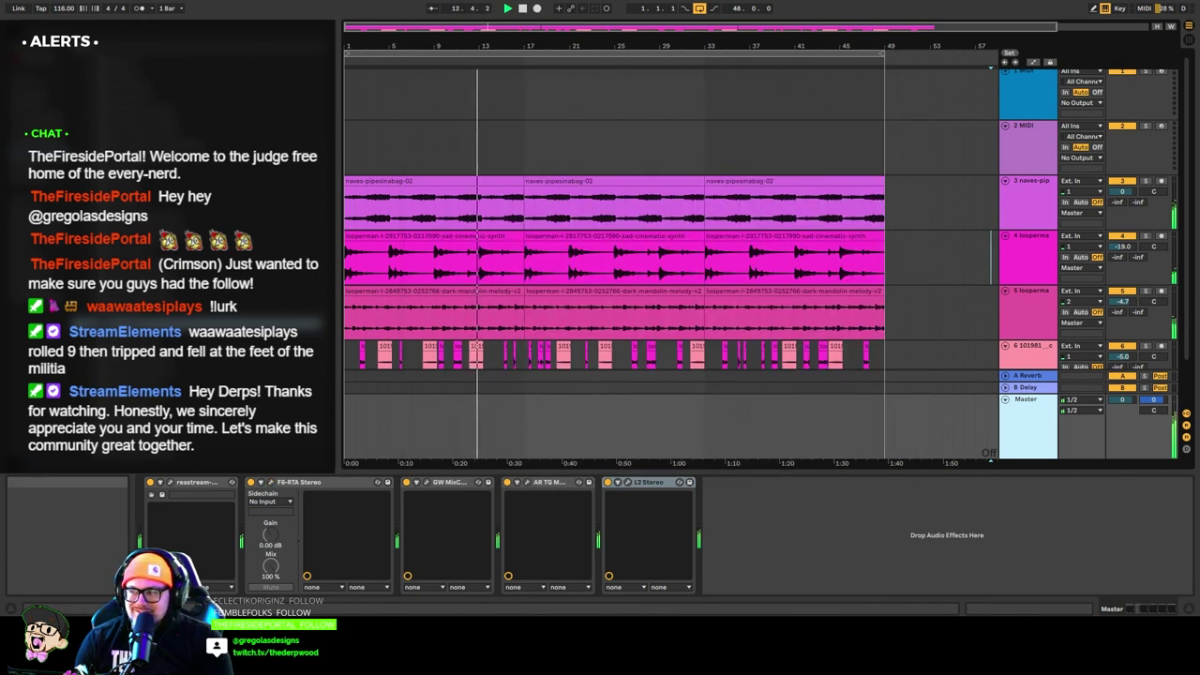
Lower the volume of the sliced 101981 loop track to about -7 dB.
scroll(637, 256, down, 2)
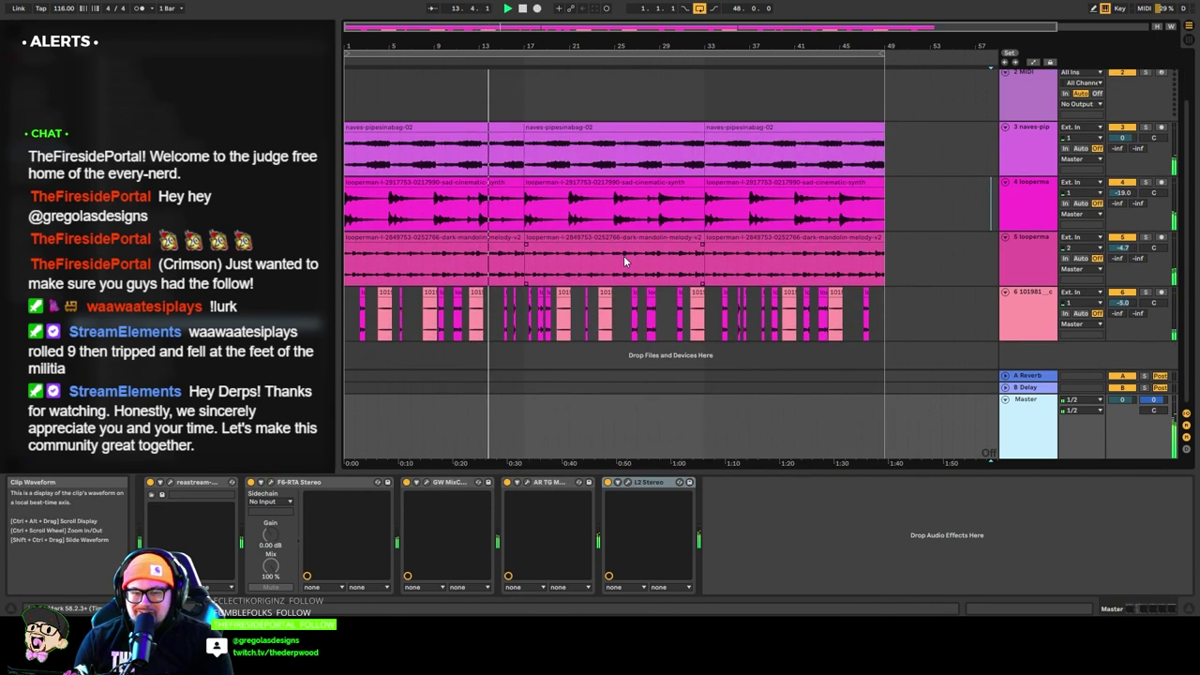
click(496, 323)
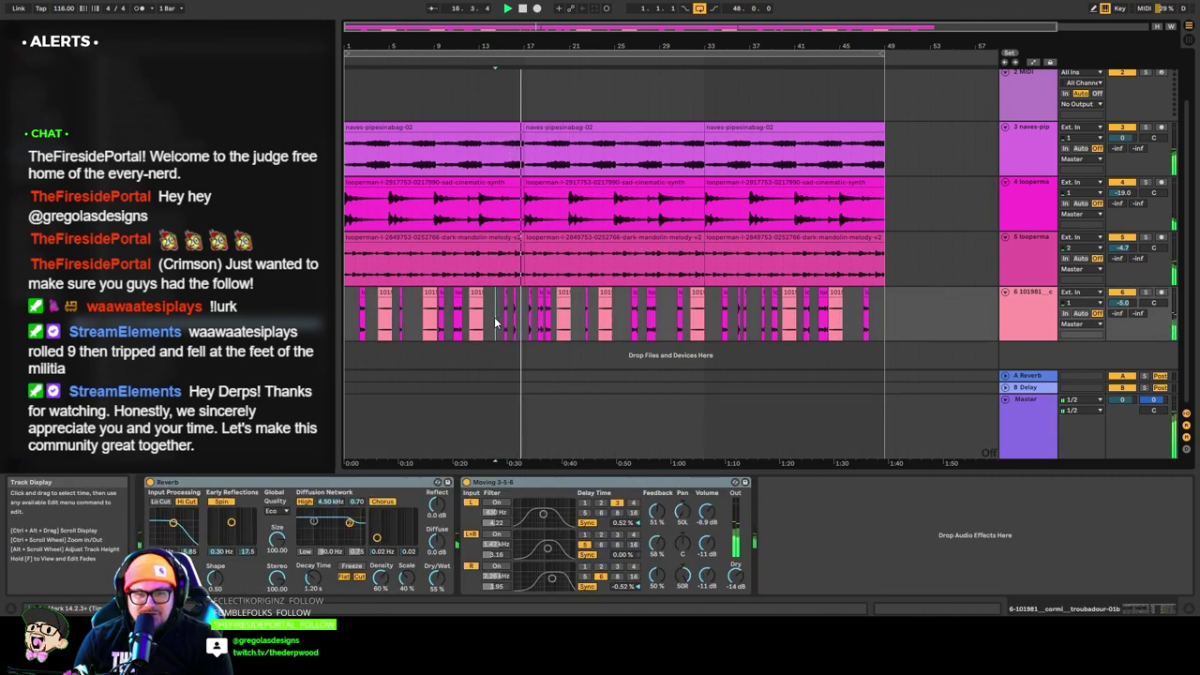
click(1024, 321)
mouse_move(1114, 305)
mouse_down()
mouse_move(1115, 319)
mouse_move(1123, 309)
mouse_up()
click(1029, 319)
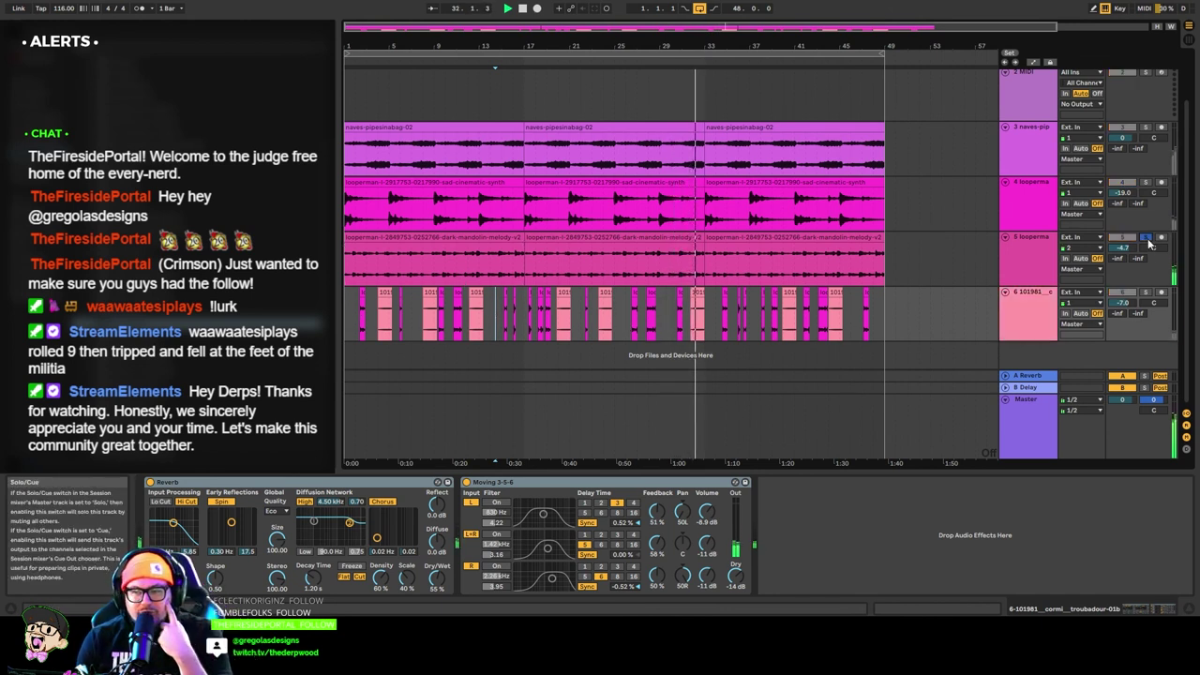
Add the Great Buddha phaser preset to the end of the dark-mandolin track's effect chain and set its Dry/Wet to about 86.5%.
click(1014, 255)
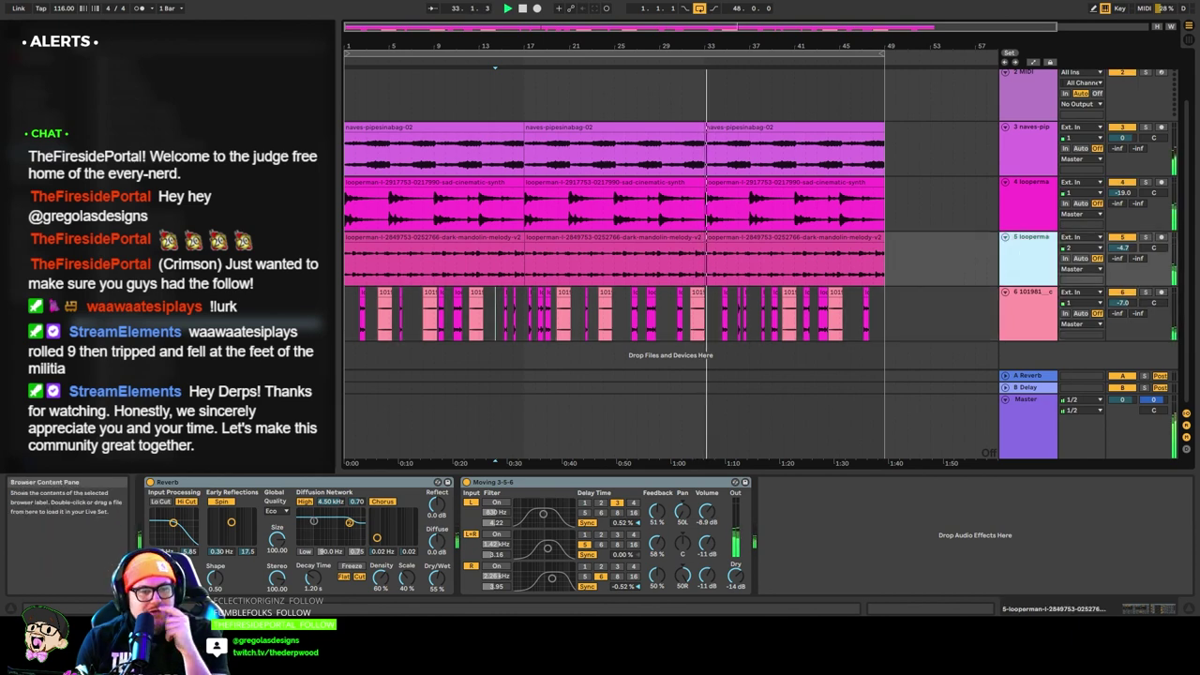
click(42, 117)
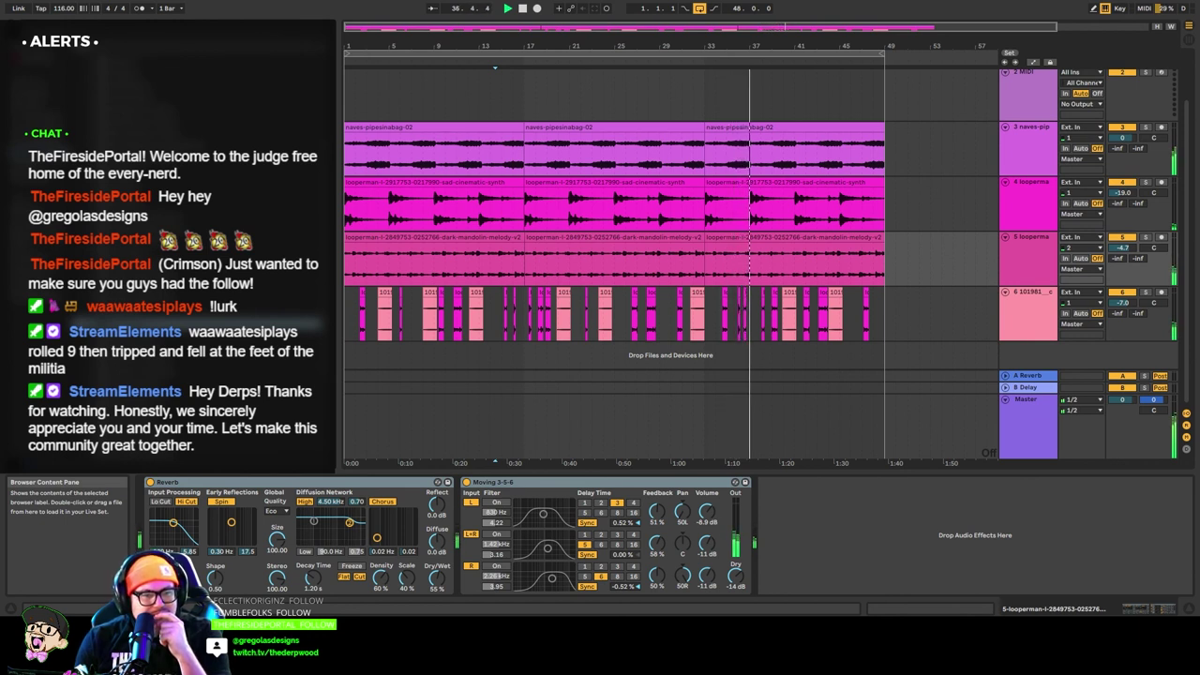
drag(234, 253, 1032, 257)
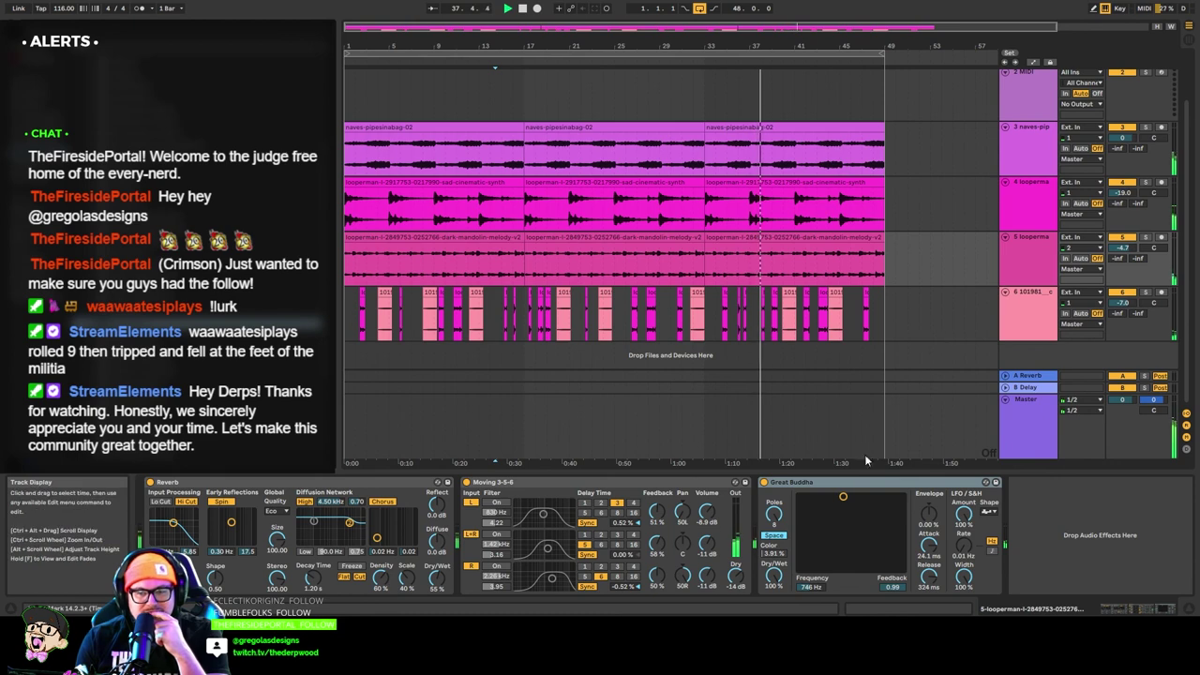
click(1020, 260)
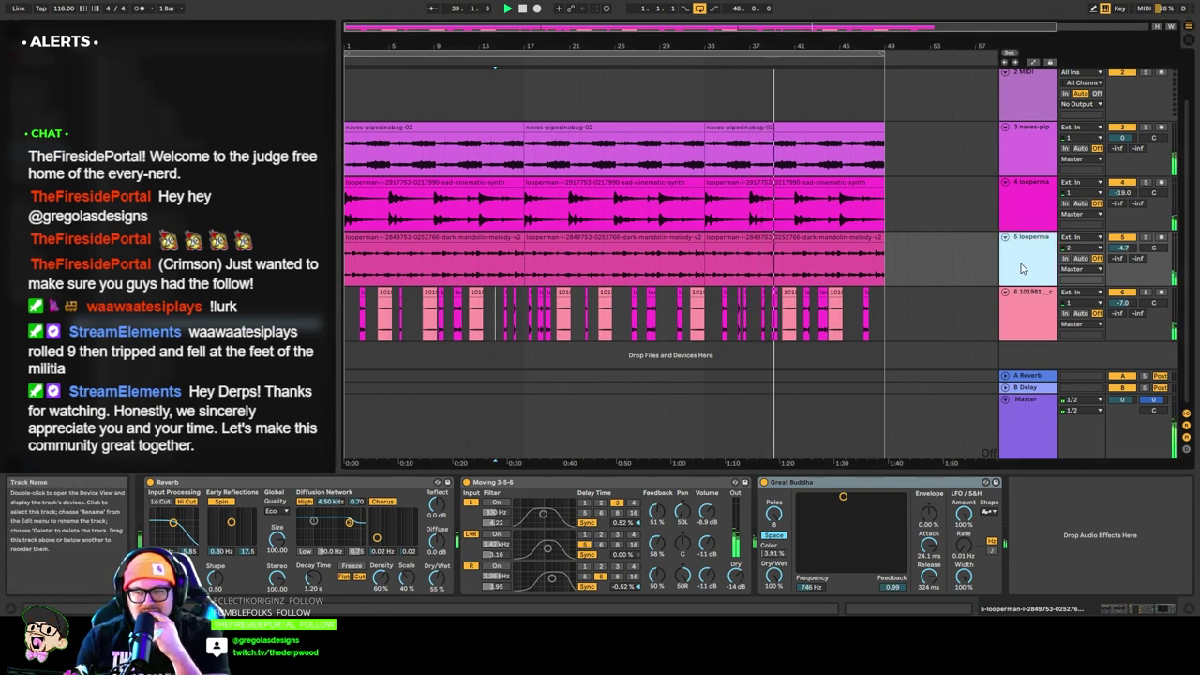
click(866, 481)
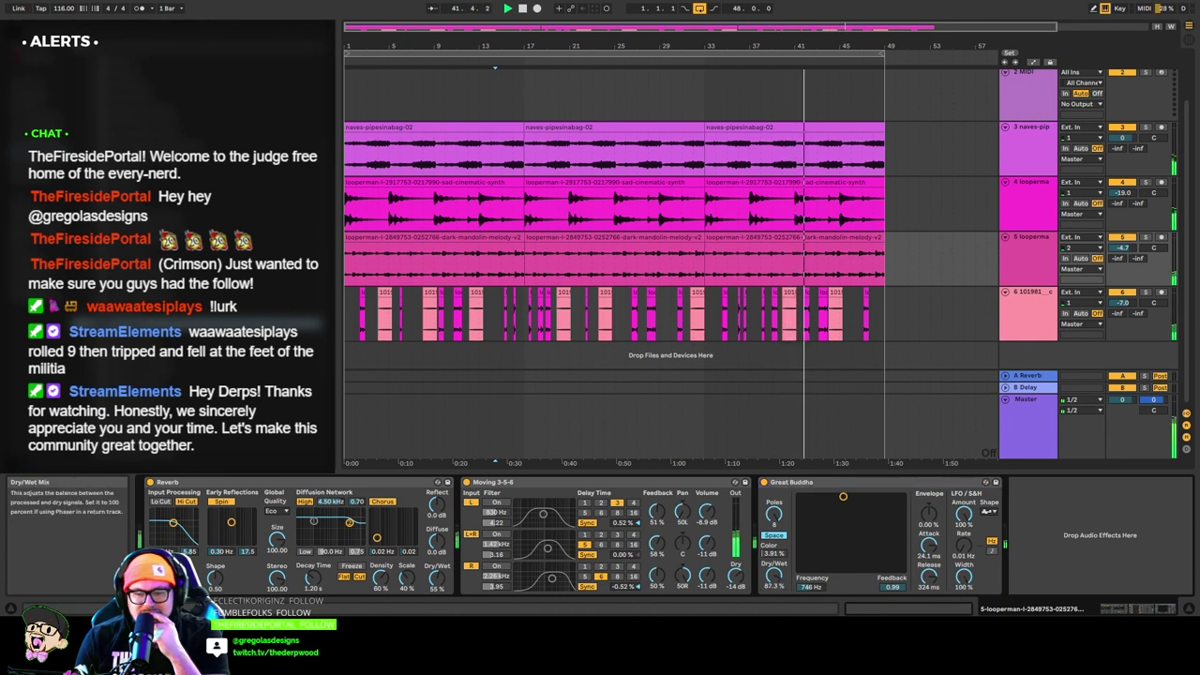
drag(774, 576, 773, 589)
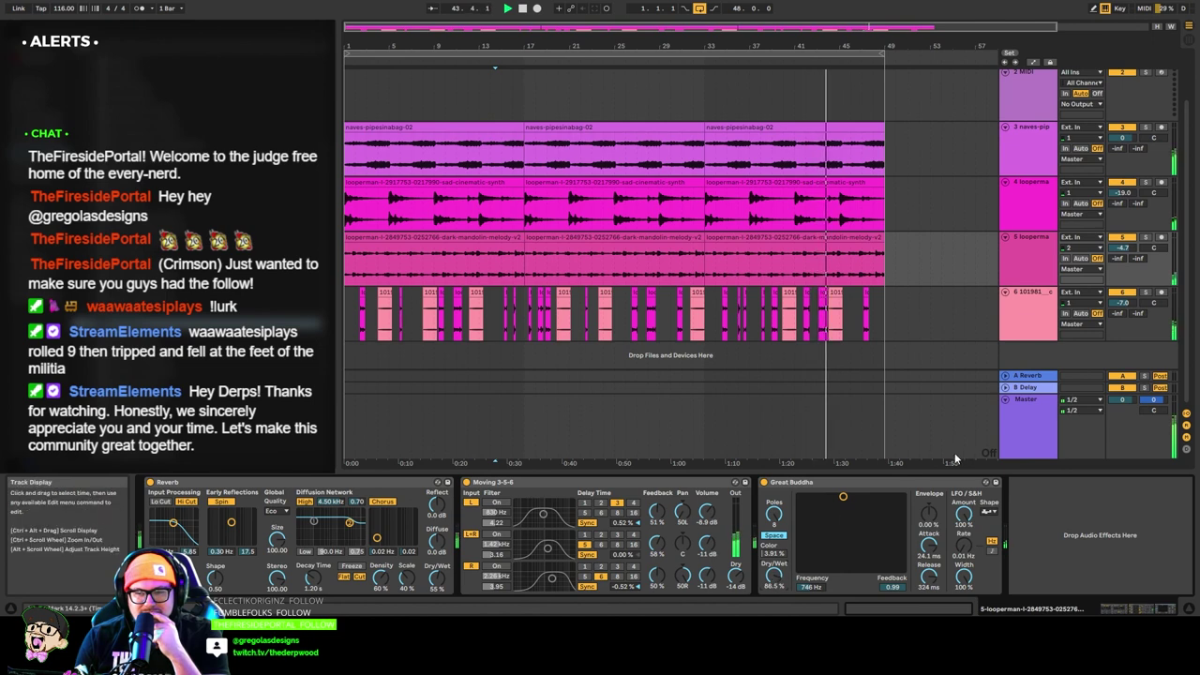
Raise the output level of the F6-RTA EQ on the Master track and close its window.
click(1029, 431)
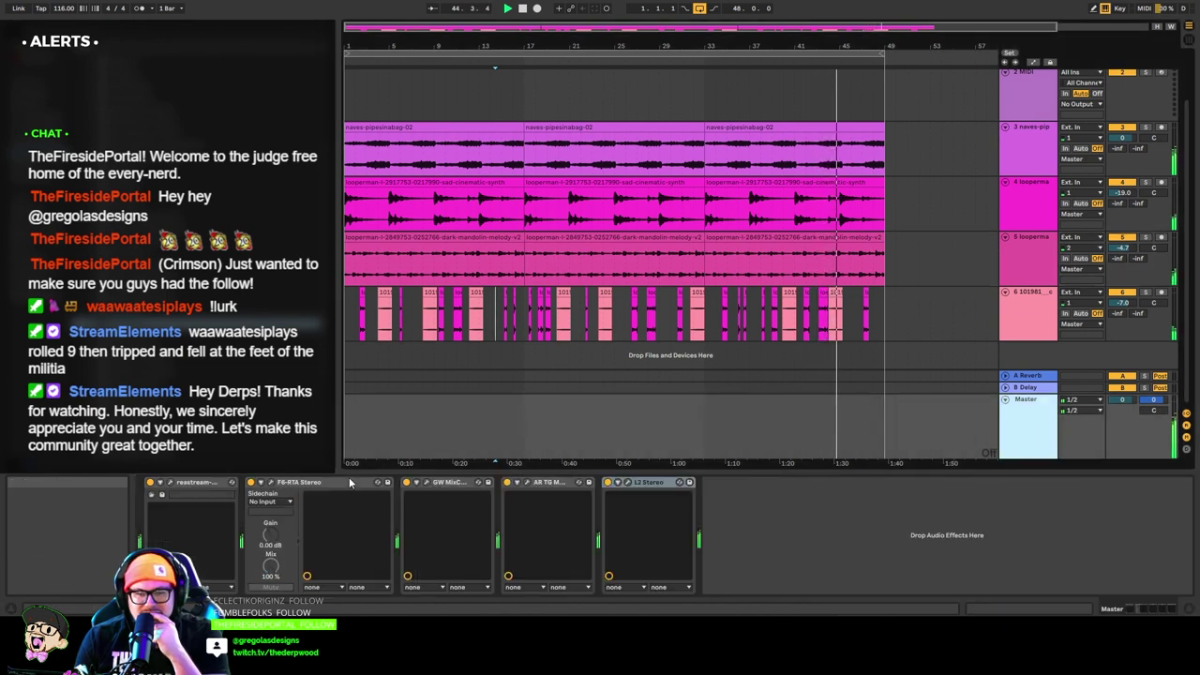
click(271, 483)
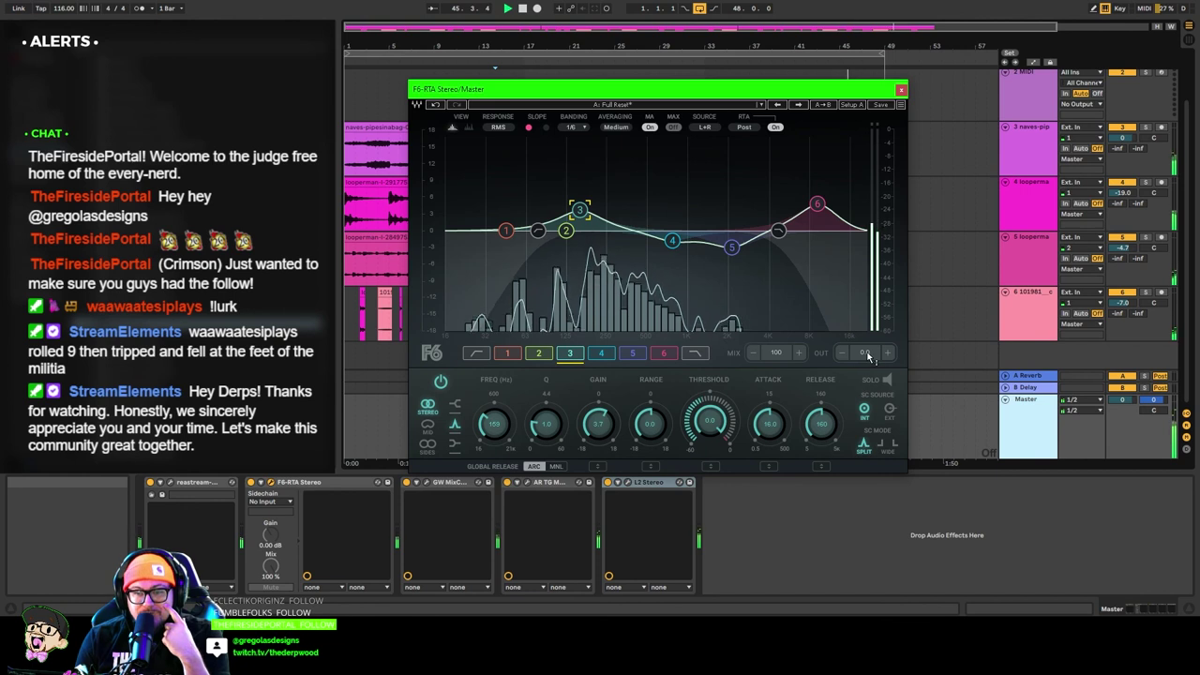
drag(864, 354, 864, 277)
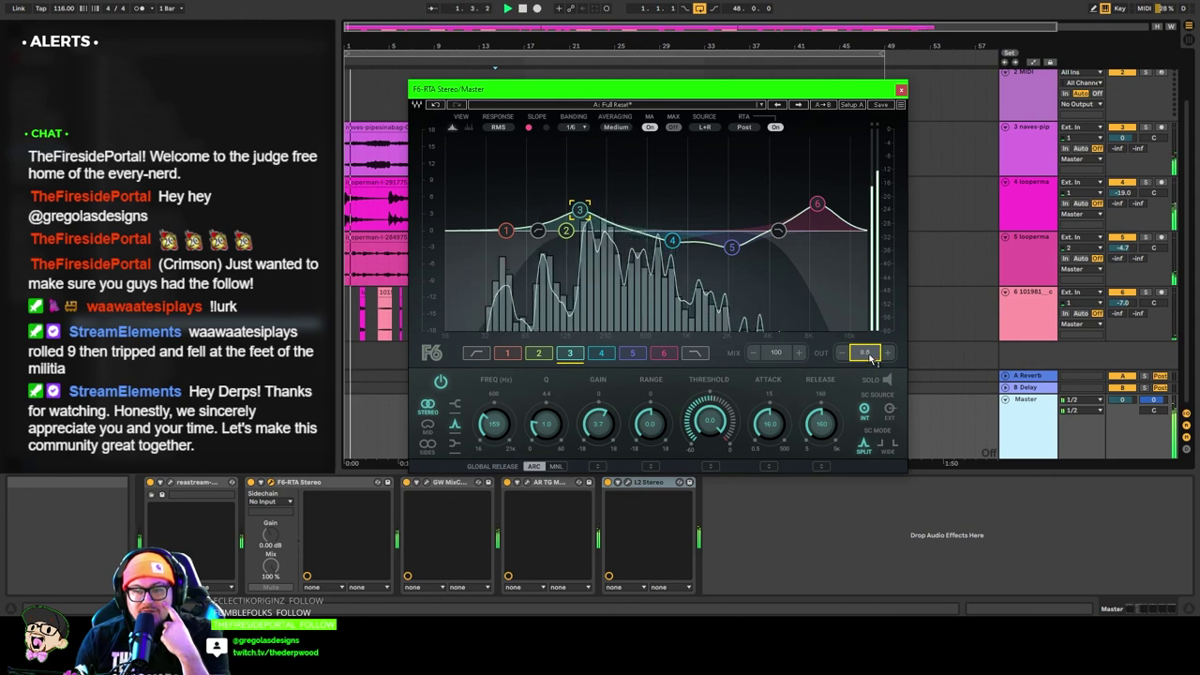
click(898, 91)
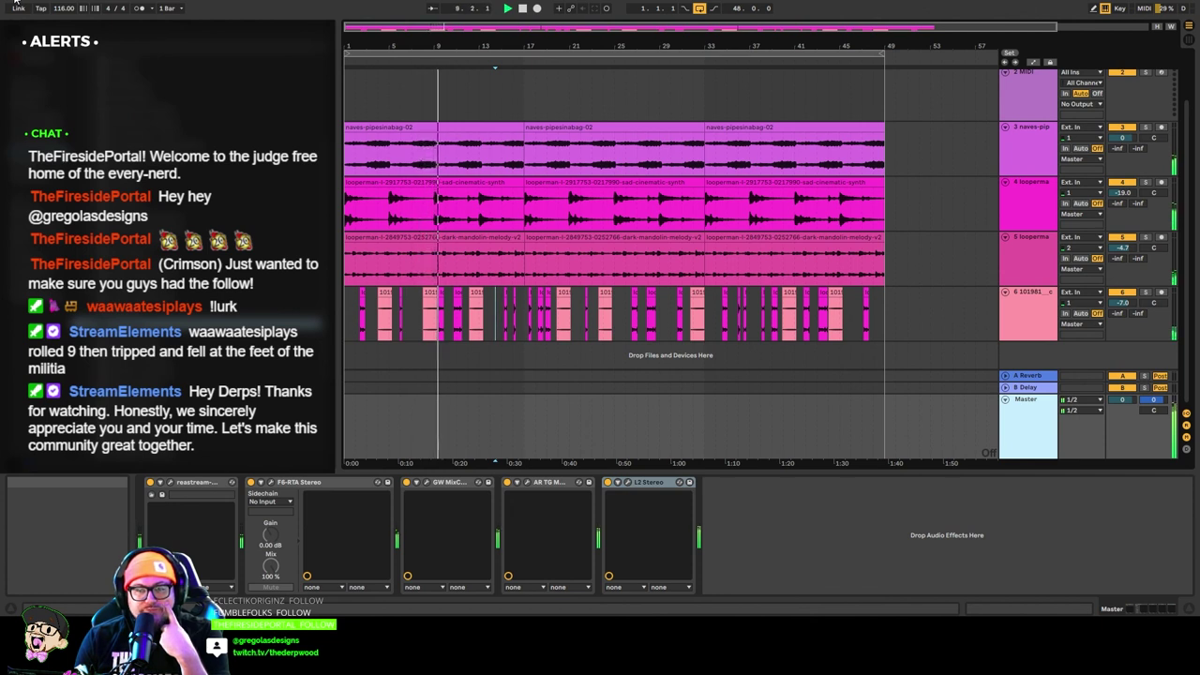
Create an Ethereal-Tension folder inside the Gregolas folder and save the Live Set in it.
click(15, 1)
click(45, 94)
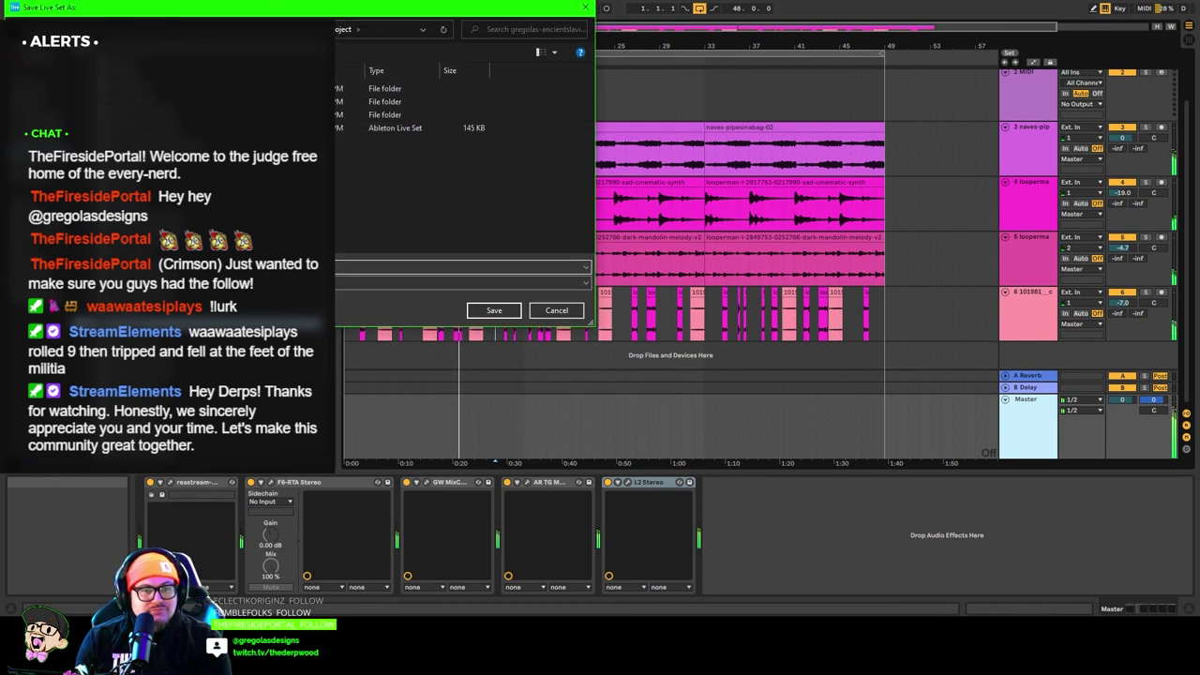
click(208, 29)
click(82, 53)
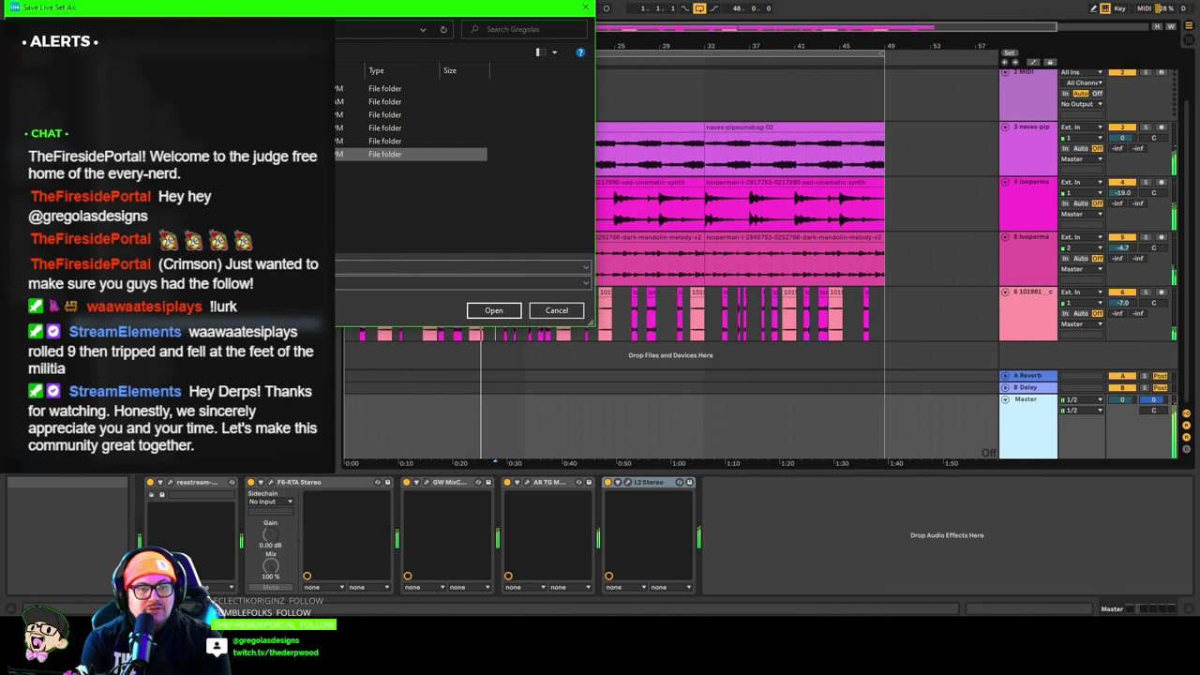
key(Return)
double_click(208, 154)
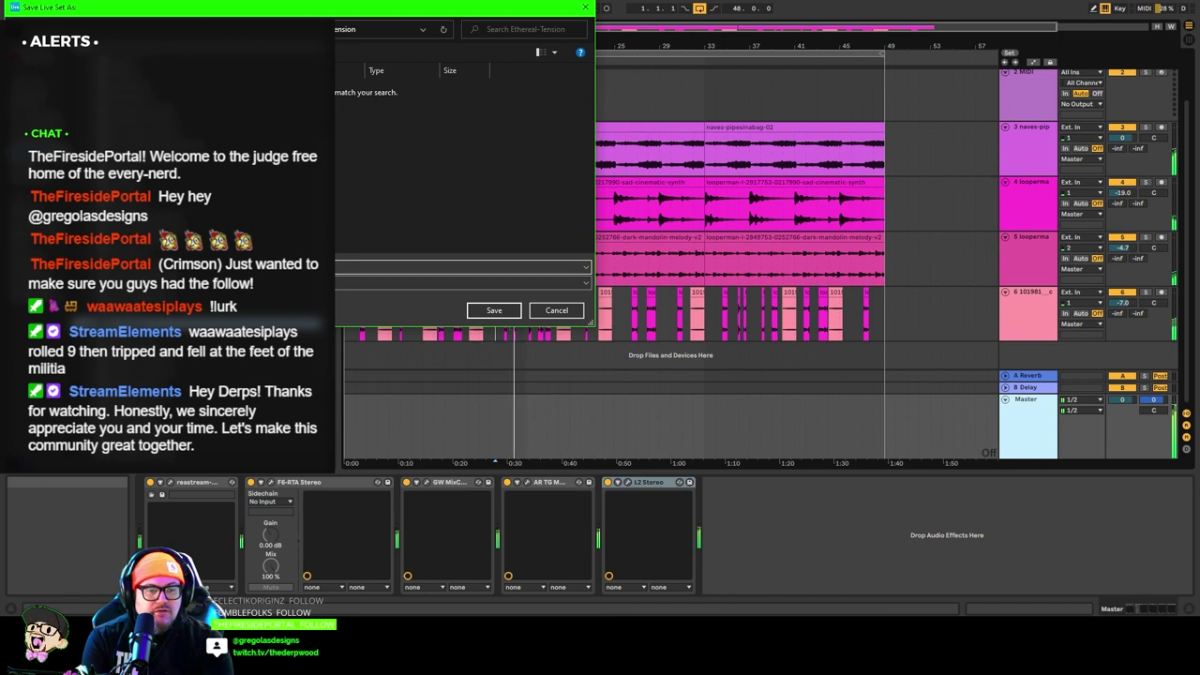
key(Return)
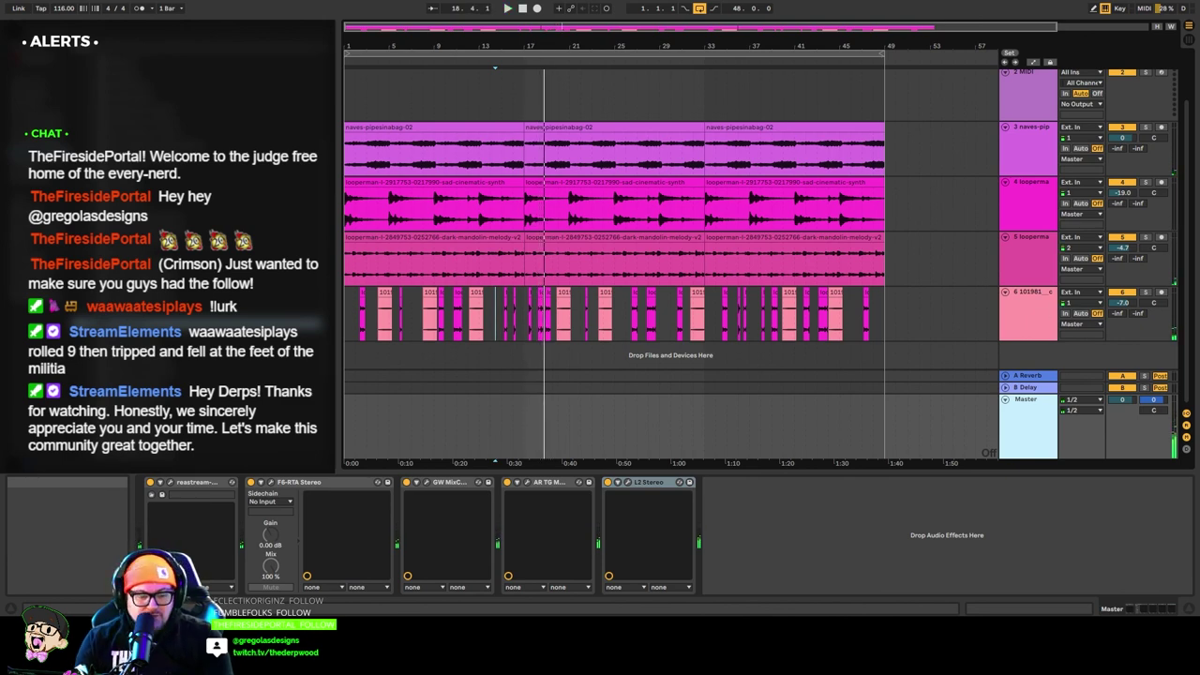
Export the Master with PCM encoding off and MP3 encoding on, as gregolas-etherealtension-01.mp3 in the Music folder.
key(ctrl+shift+r)
click(653, 307)
click(652, 377)
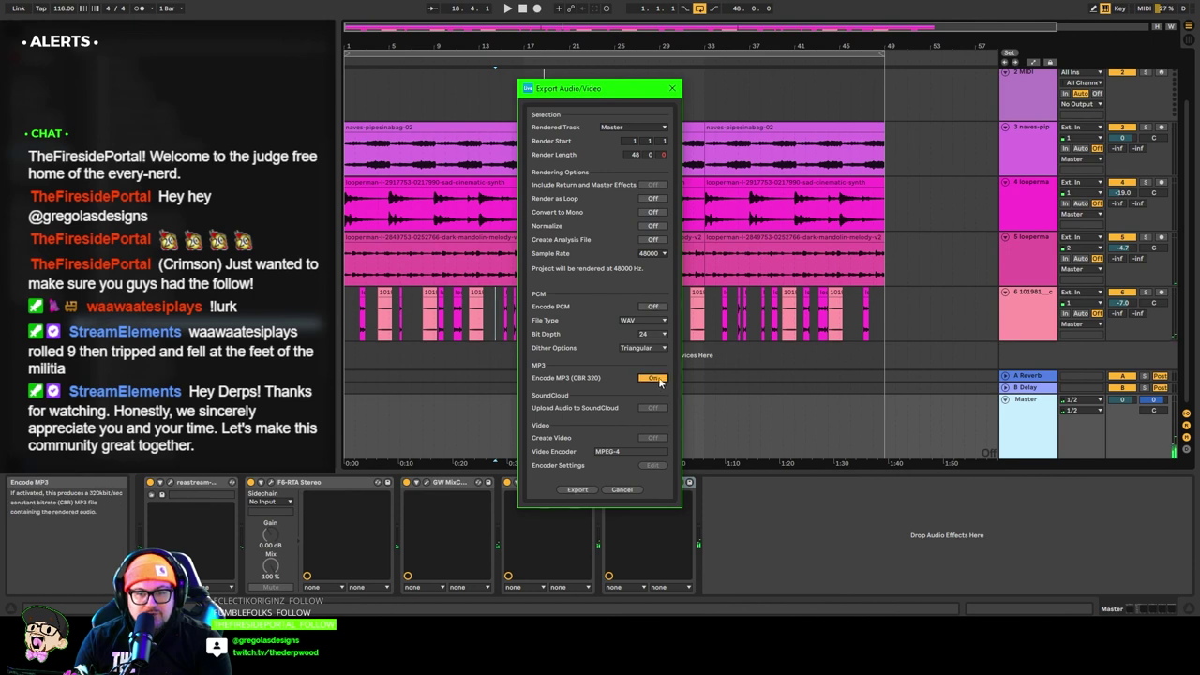
click(577, 489)
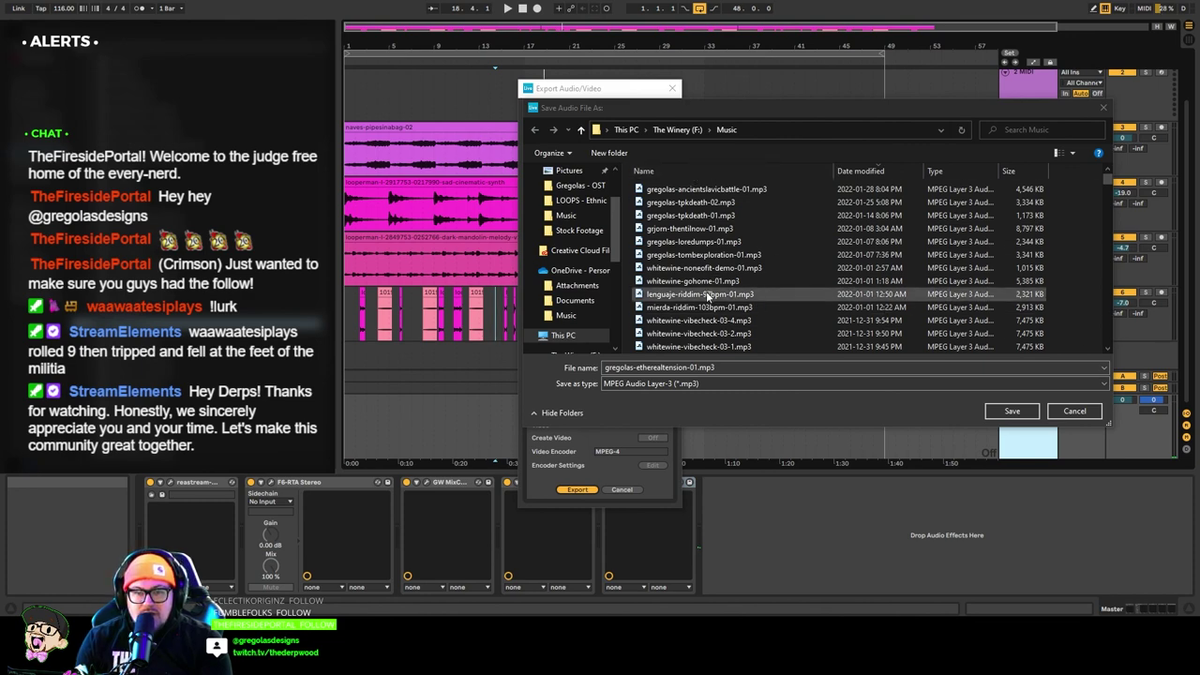
key(Return)
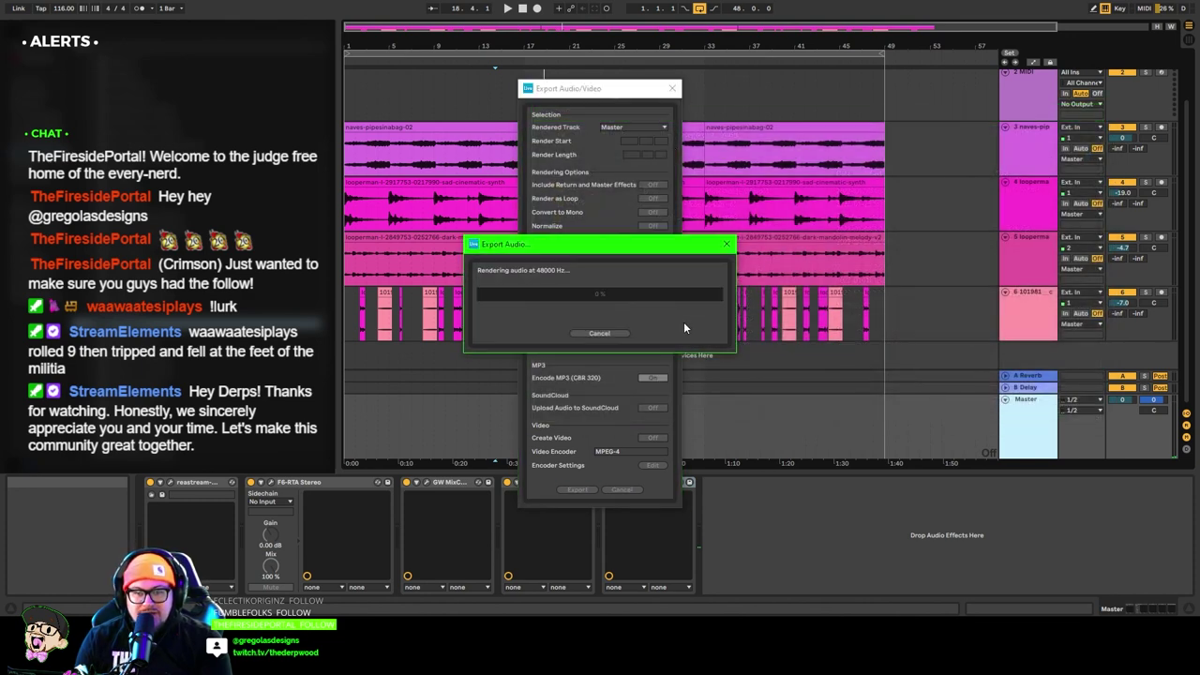